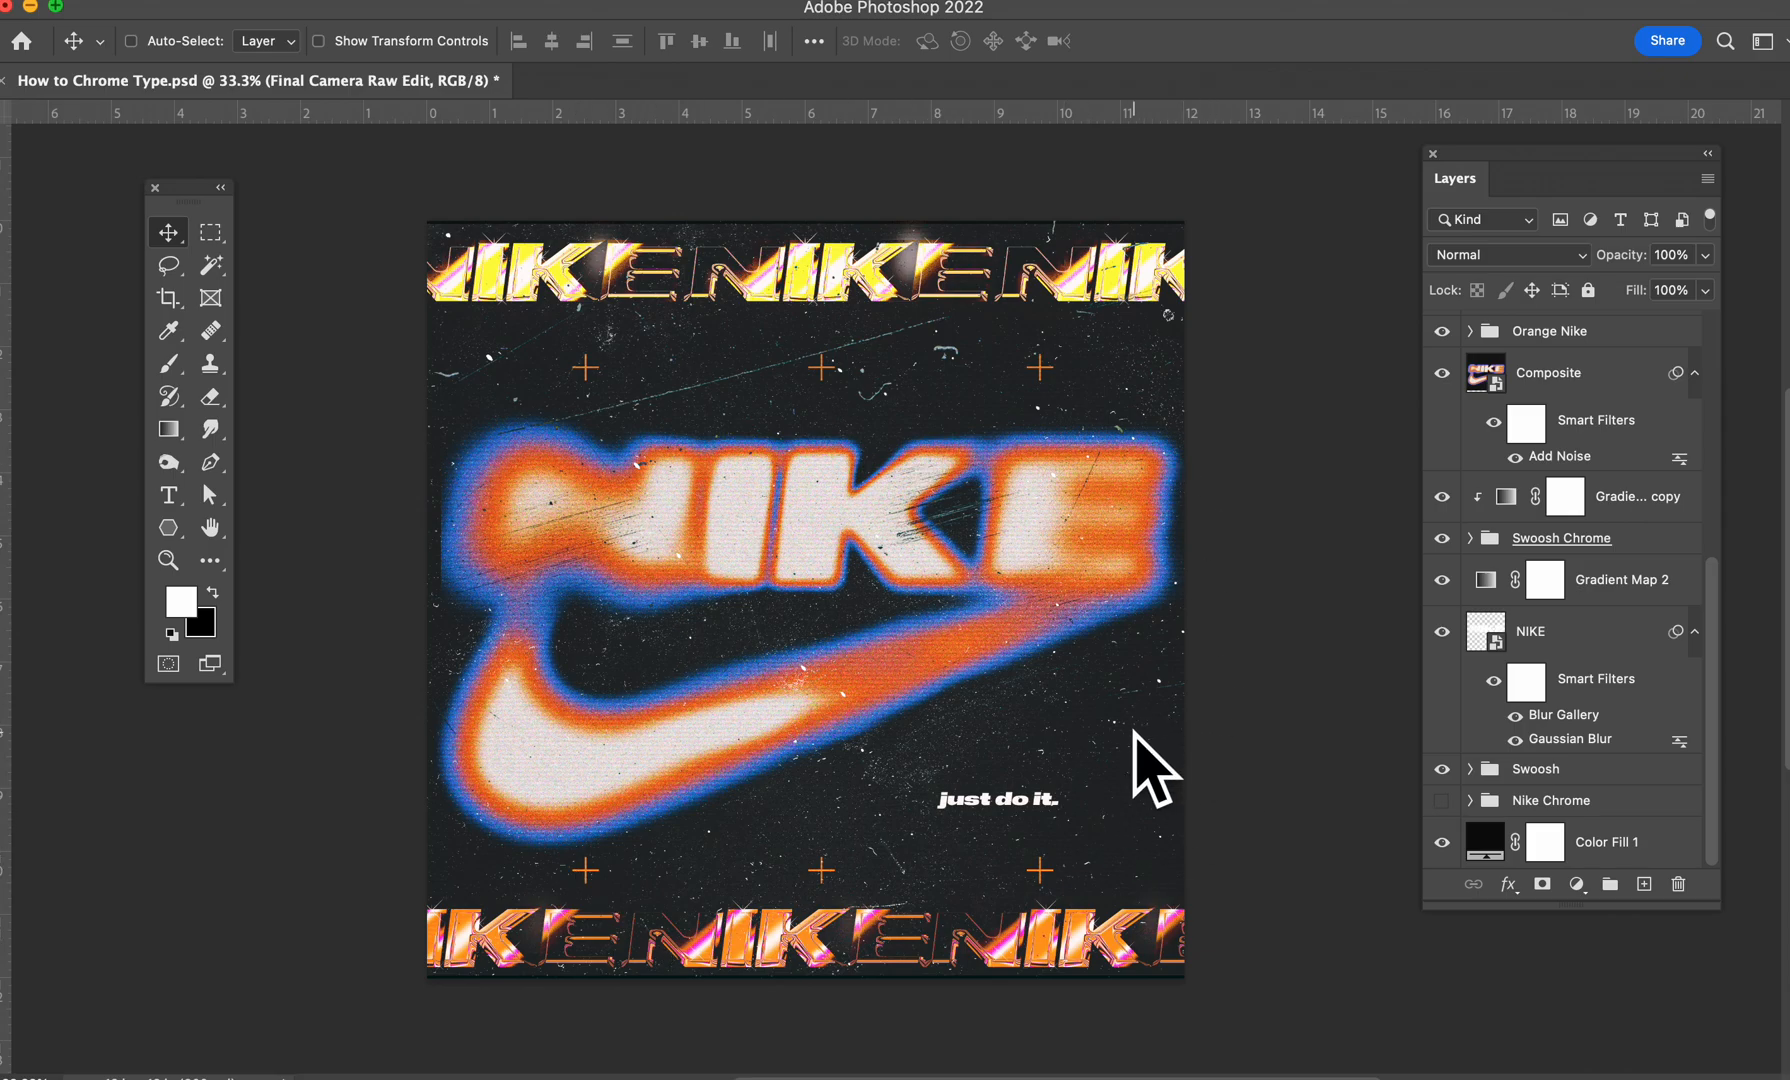
Step: Compare the artwork with and without the Final Camera Raw Edit layer, leaving that layer hidden
scroll(1620, 410, "up", 10)
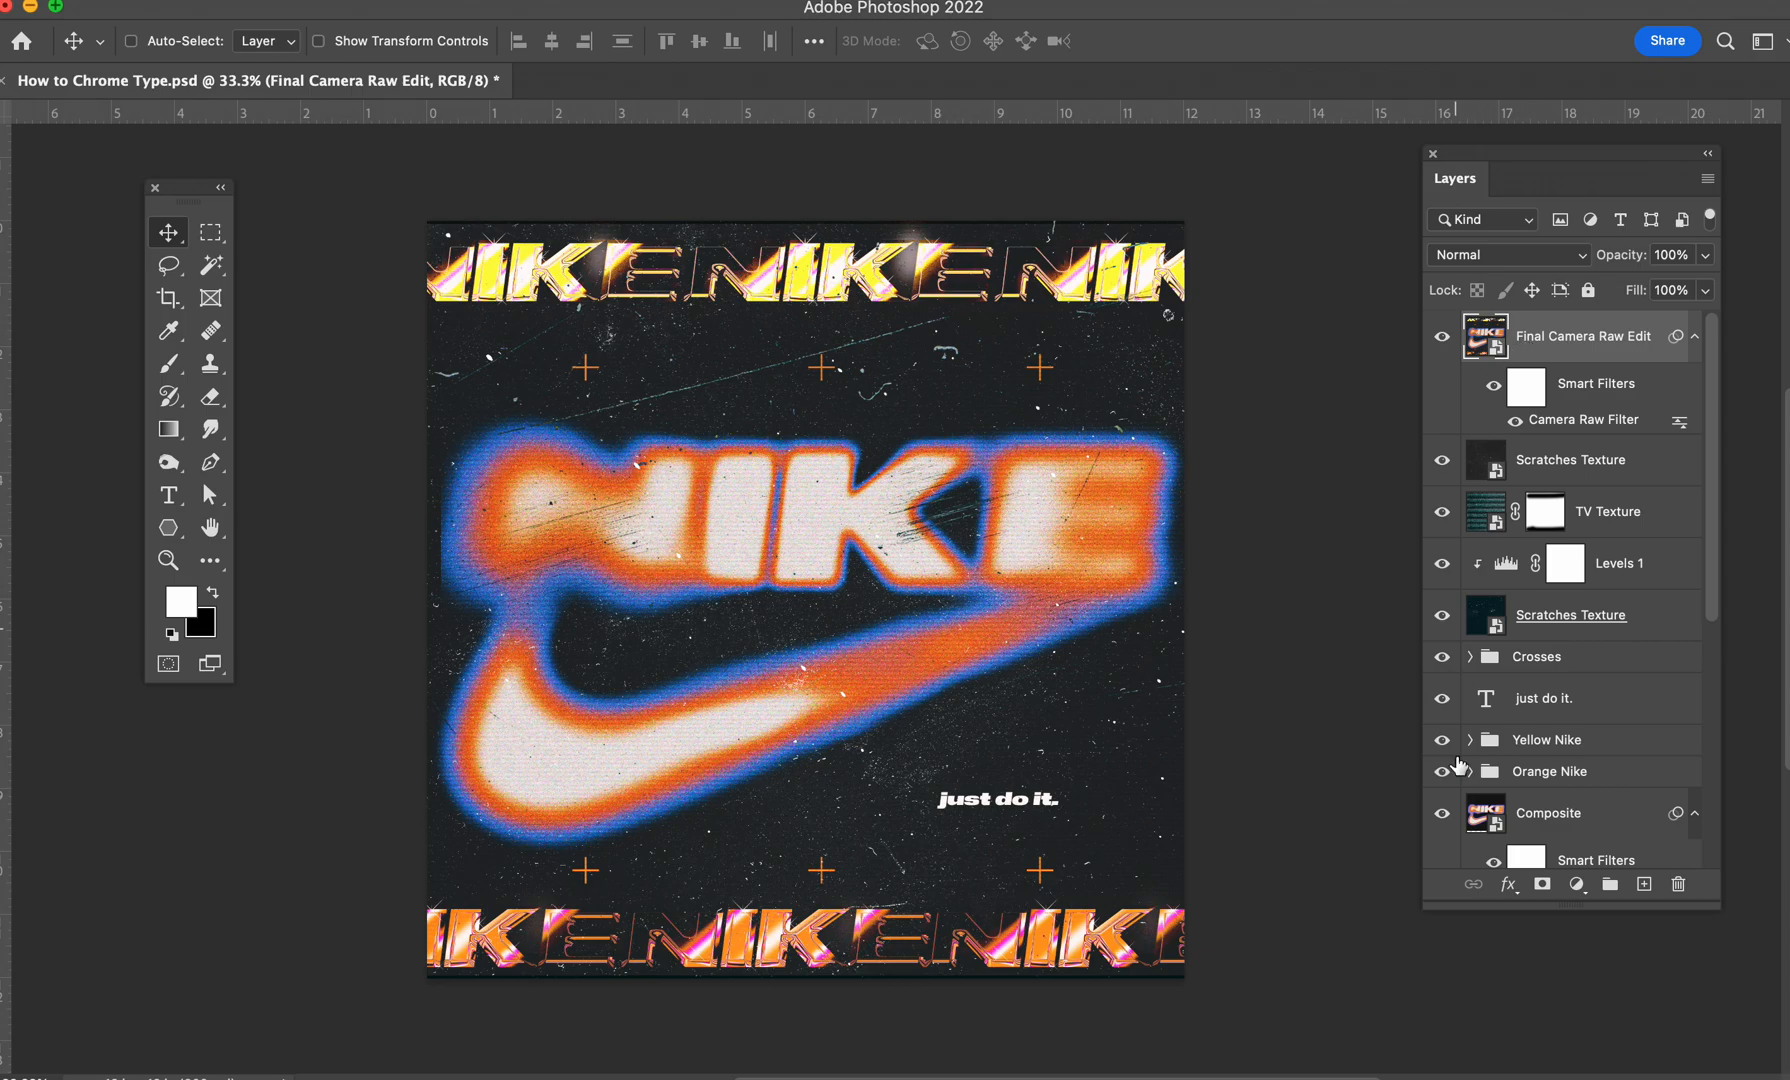
left_click_drag(1425, 905, 1377, 857)
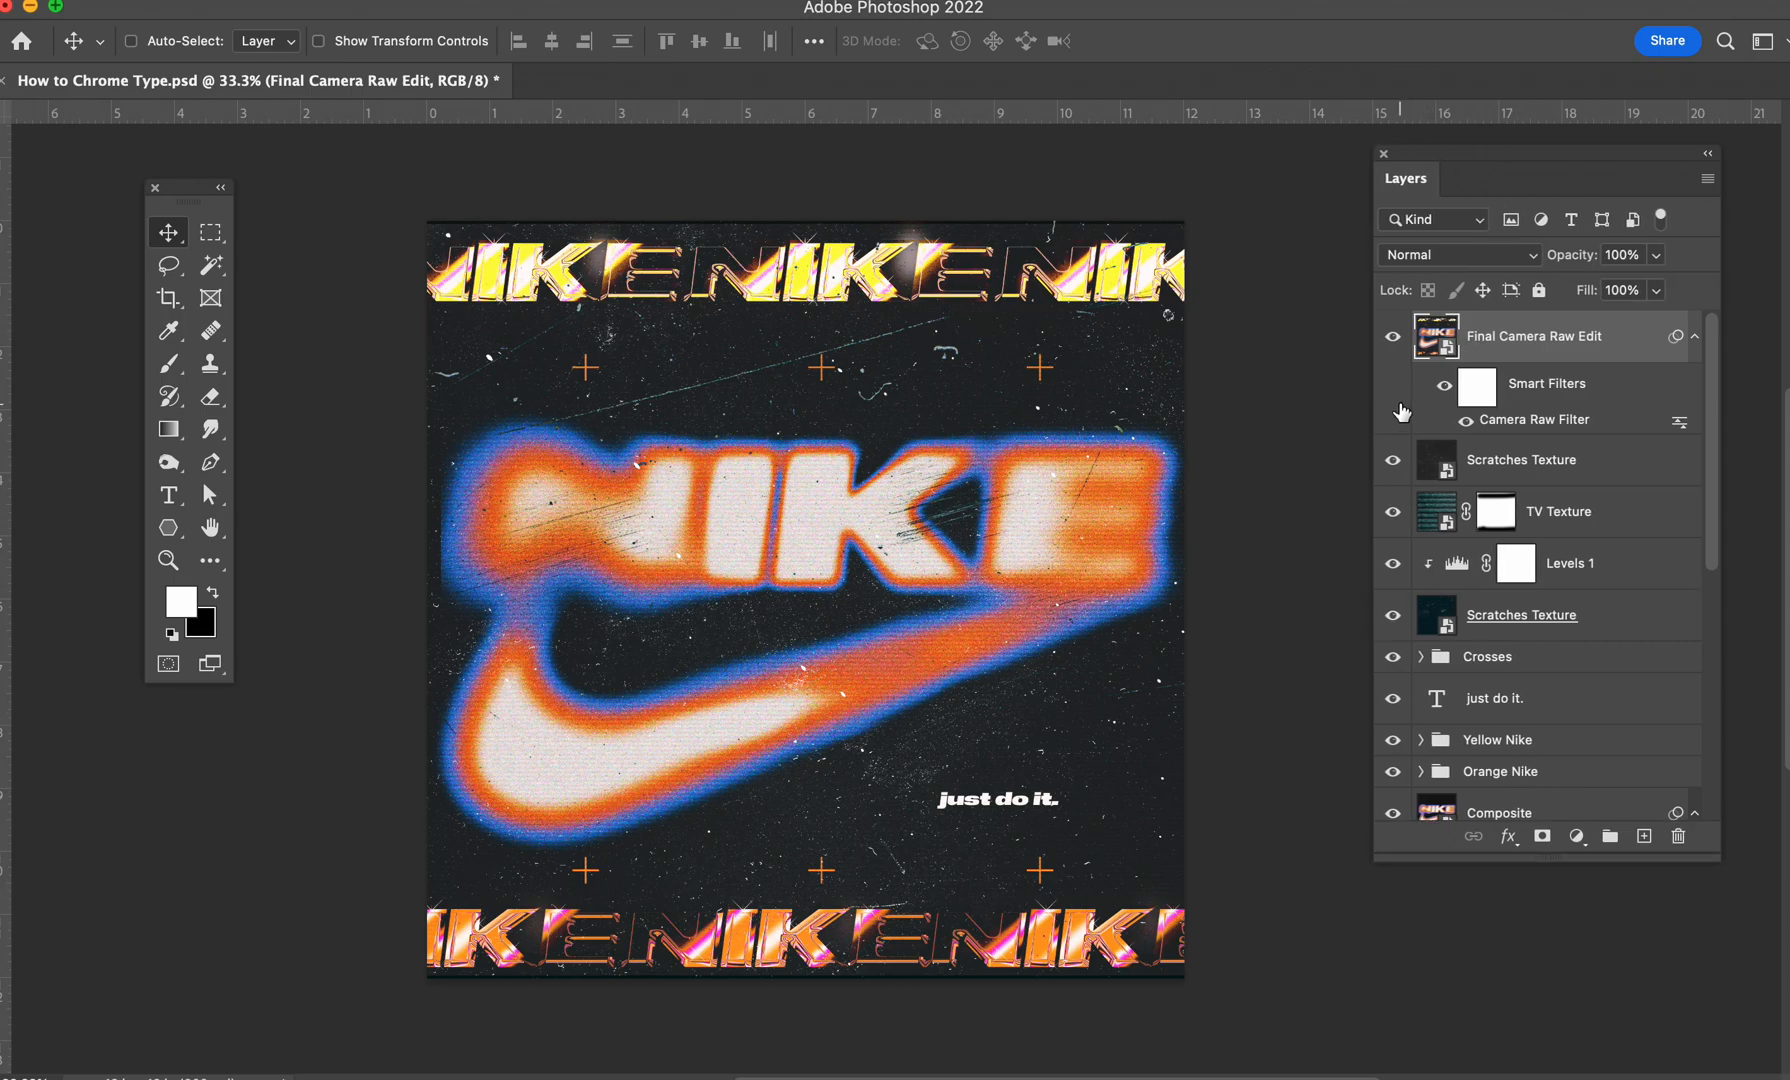
left_click(1395, 337)
left_click(1393, 337)
left_click(1393, 337)
left_click(1392, 338)
left_click(1392, 338)
left_click(1390, 340)
left_click(1390, 340)
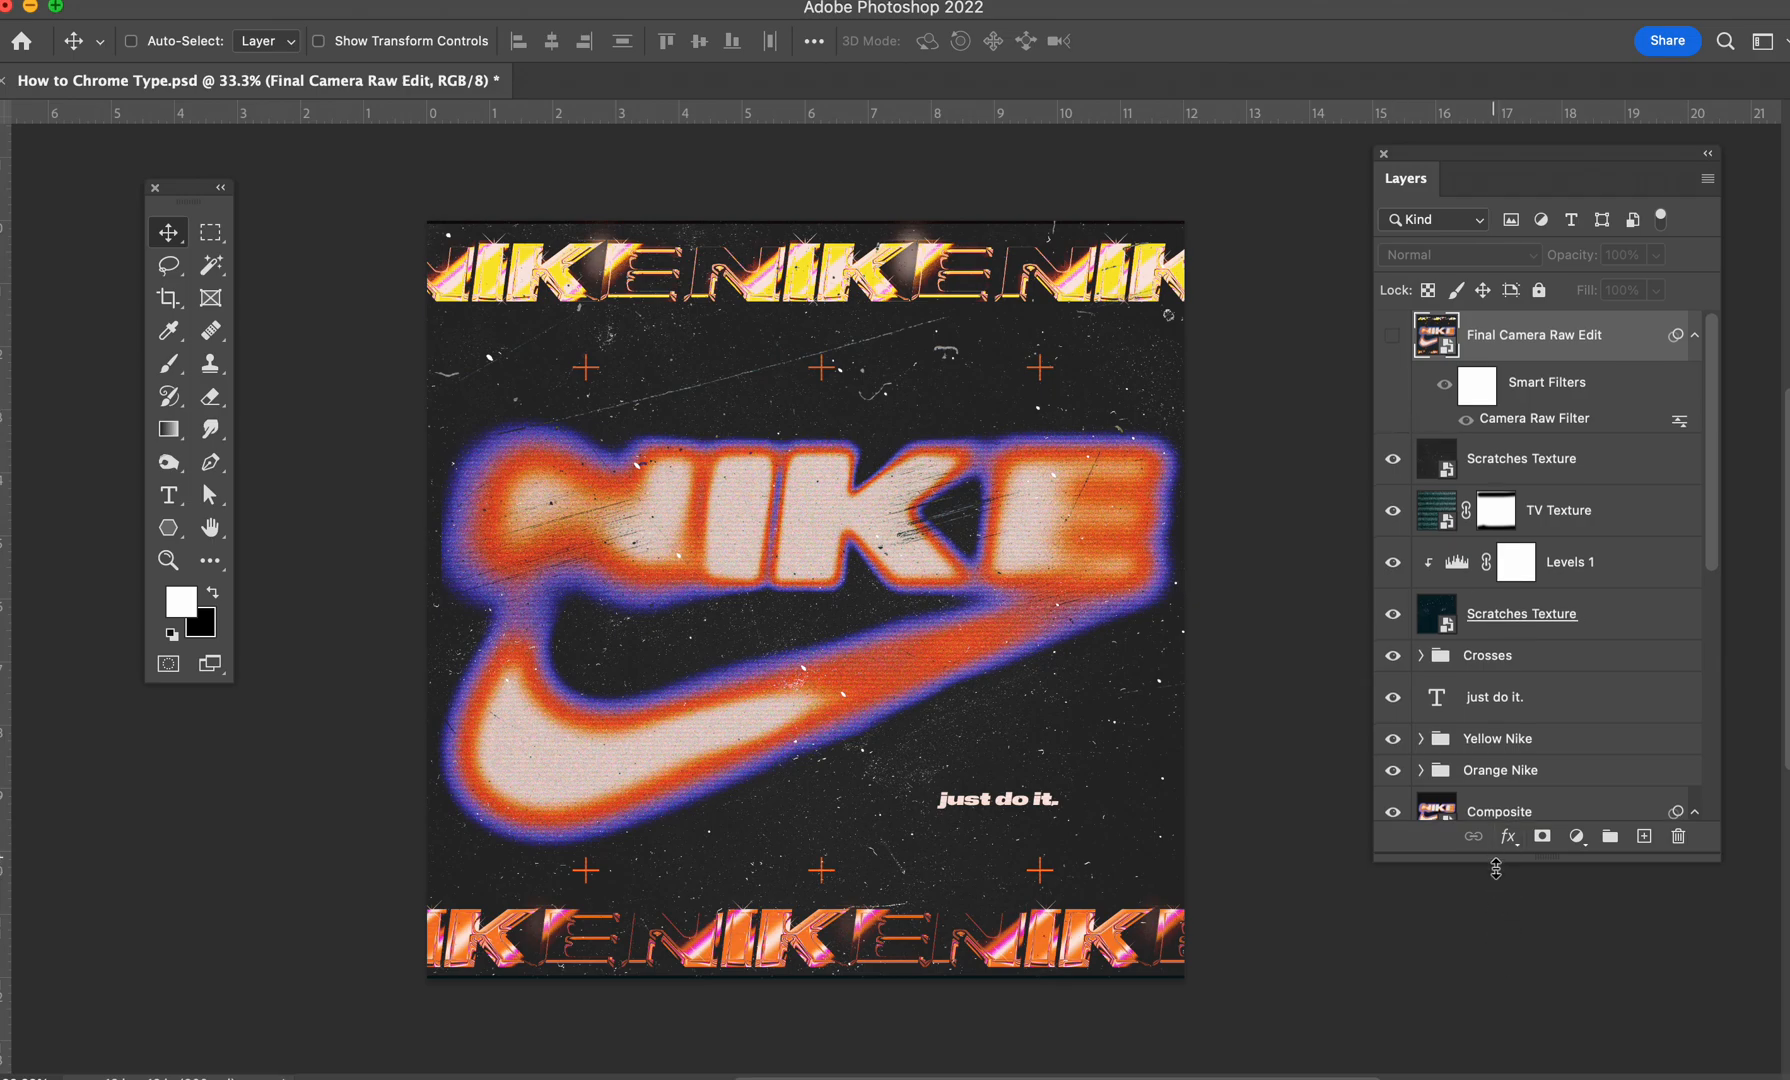
Step: Enlarge the layer list and hide every layer and group from the upper Scratches Texture down to Orange Nike
left_click_drag(1496, 862, 1500, 1008)
left_click_drag(1492, 162, 1484, 86)
left_click_drag(1383, 386, 1384, 703)
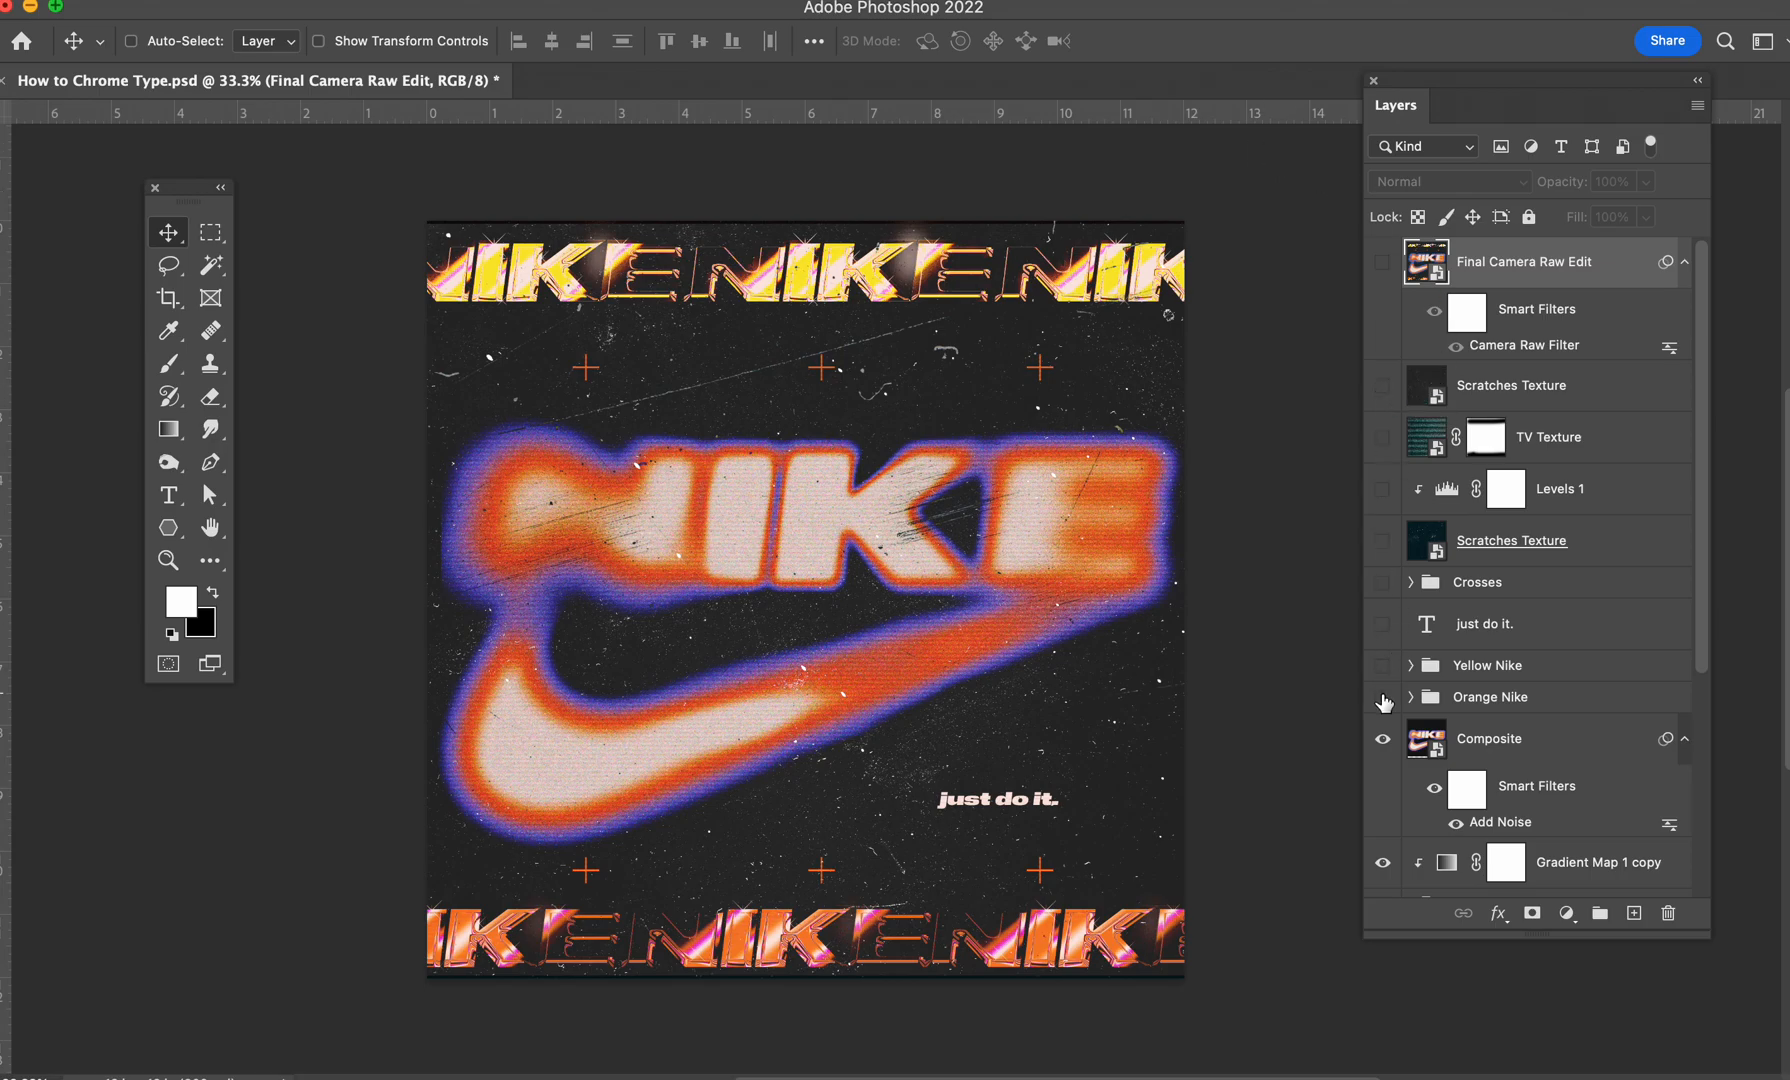
Step: Select the Composite layer and leave it hidden
scroll(1395, 625, "down", 3)
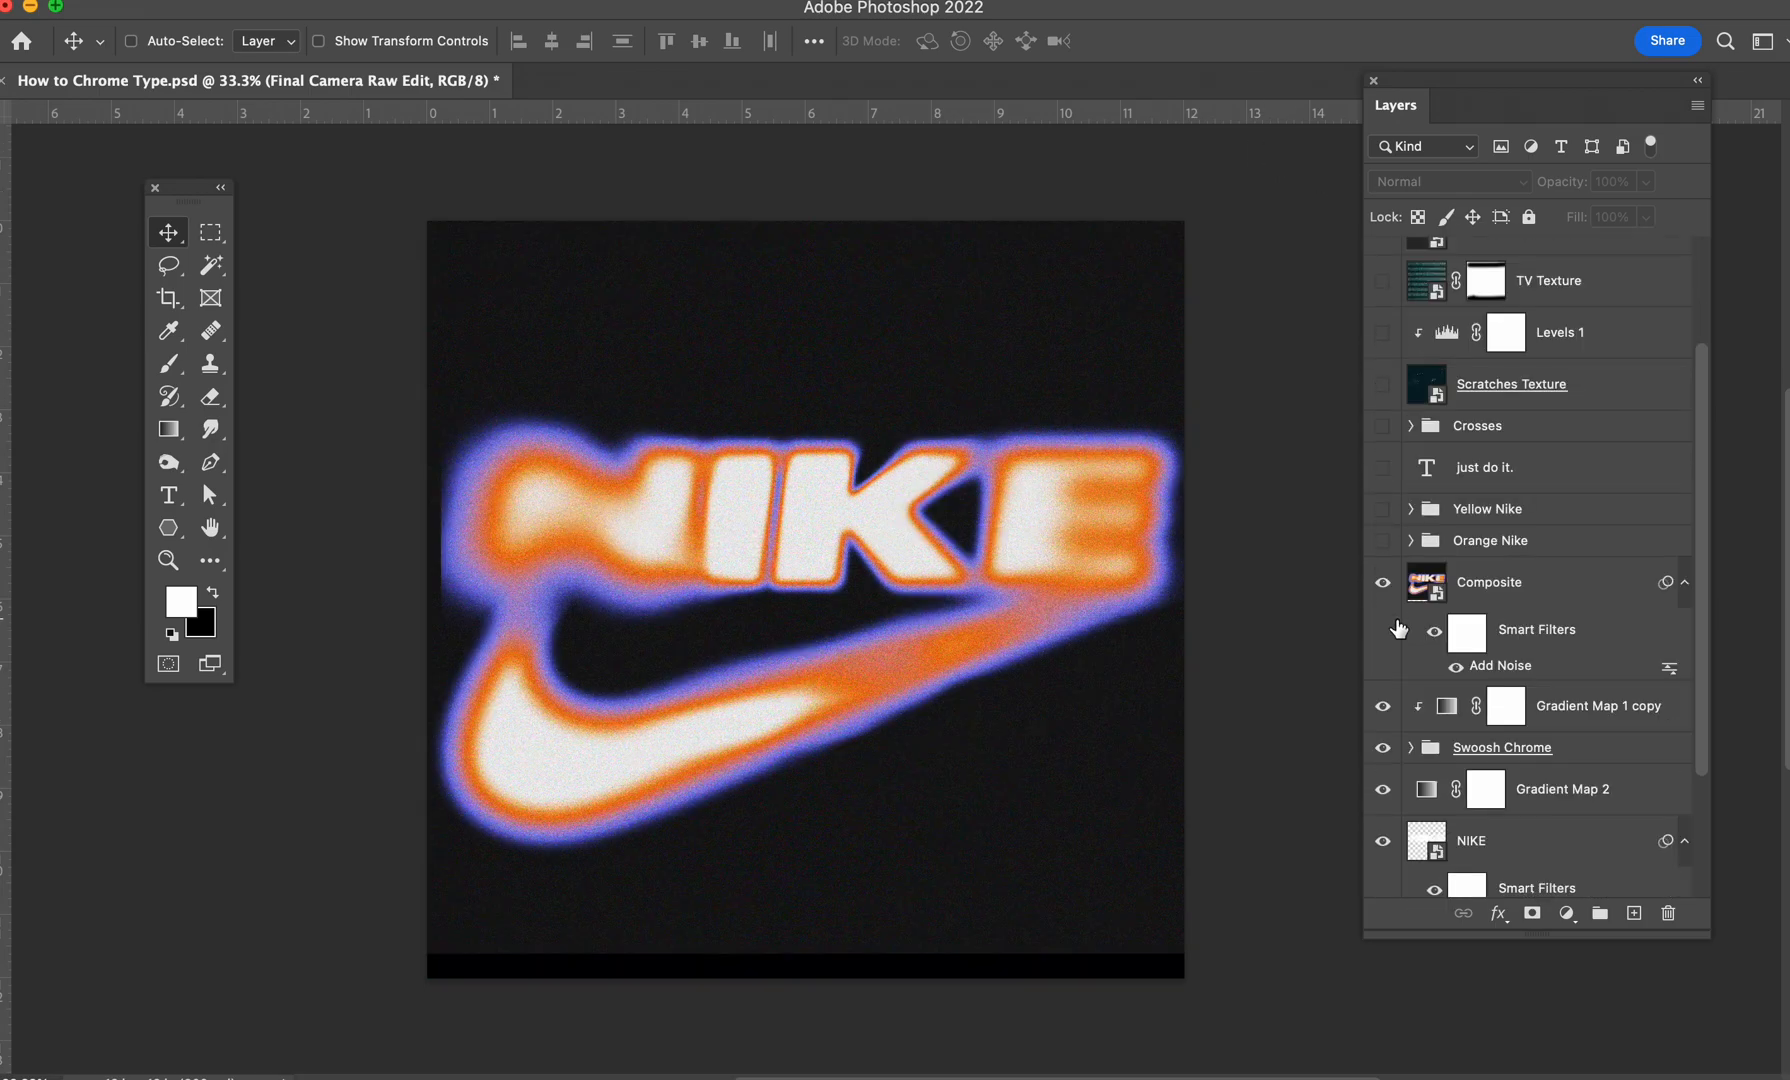
left_click(1384, 572)
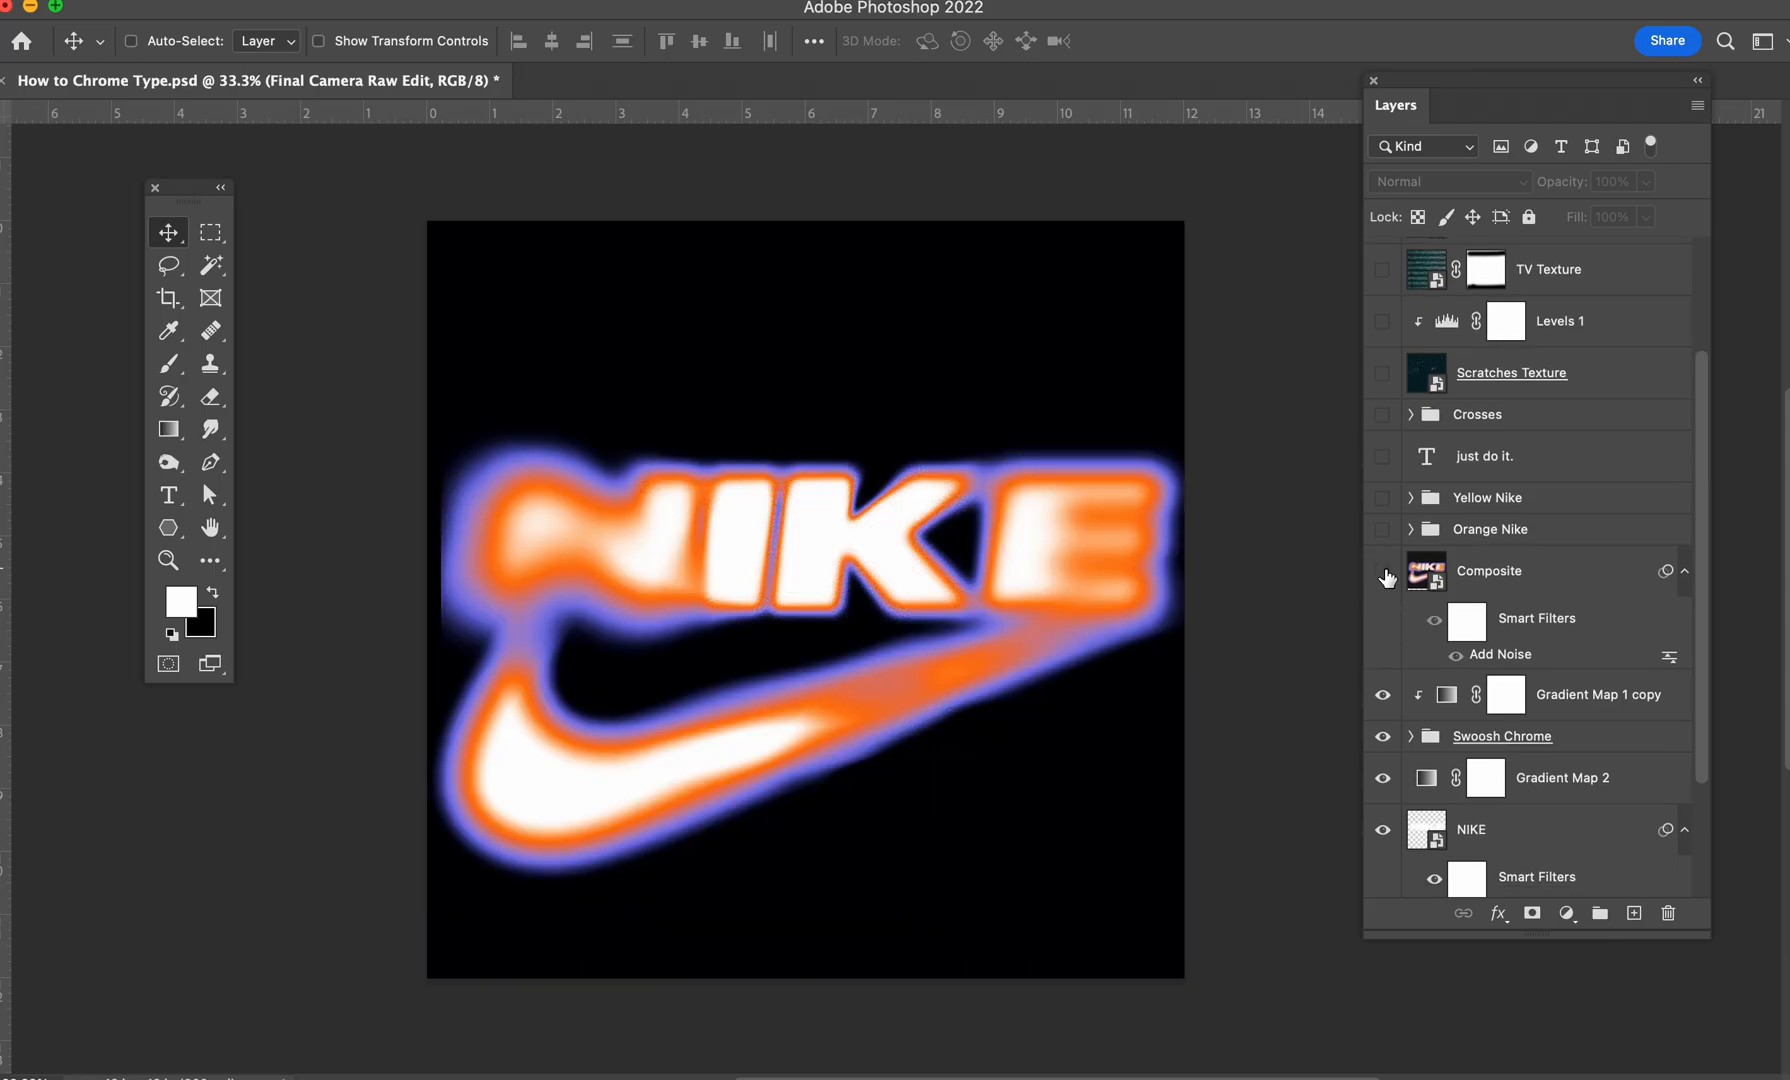
scroll(1387, 578, "down", 1)
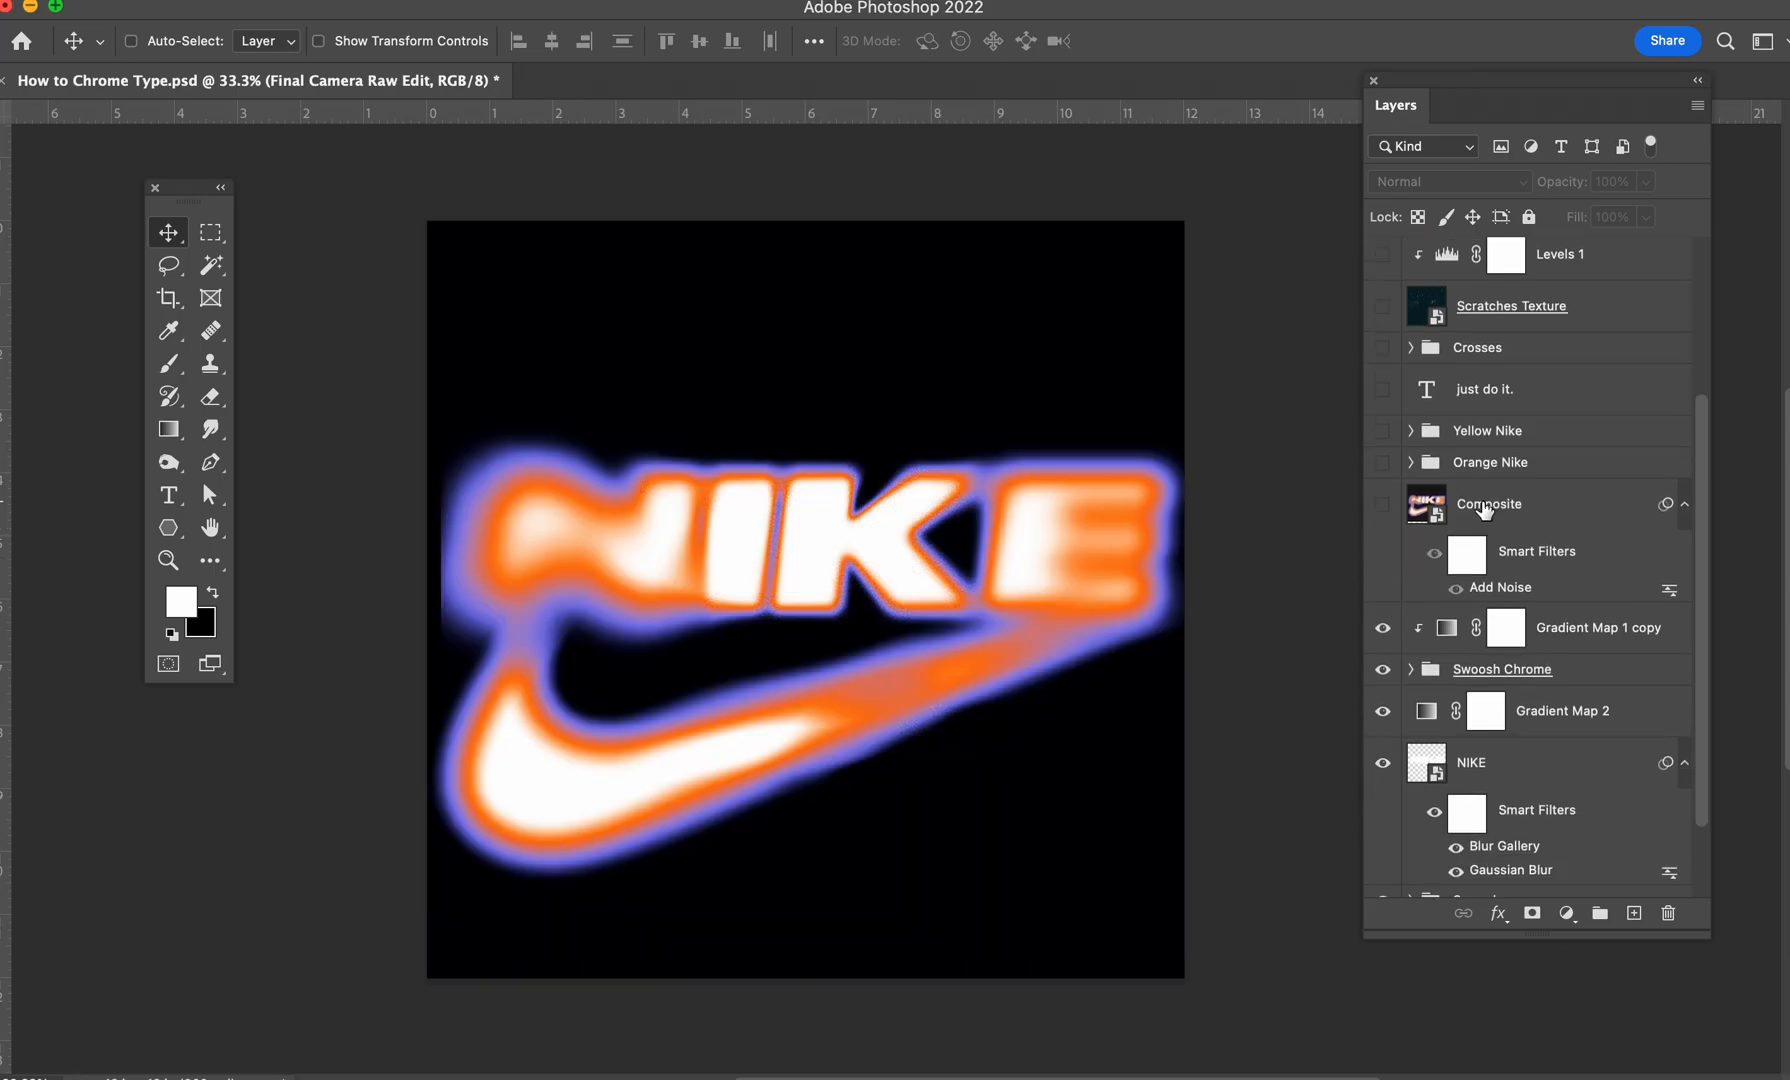
left_click(1490, 512)
scroll(1395, 500, "down", 2)
left_click(1384, 420)
left_click(1384, 420)
scroll(1400, 556, "down", 1)
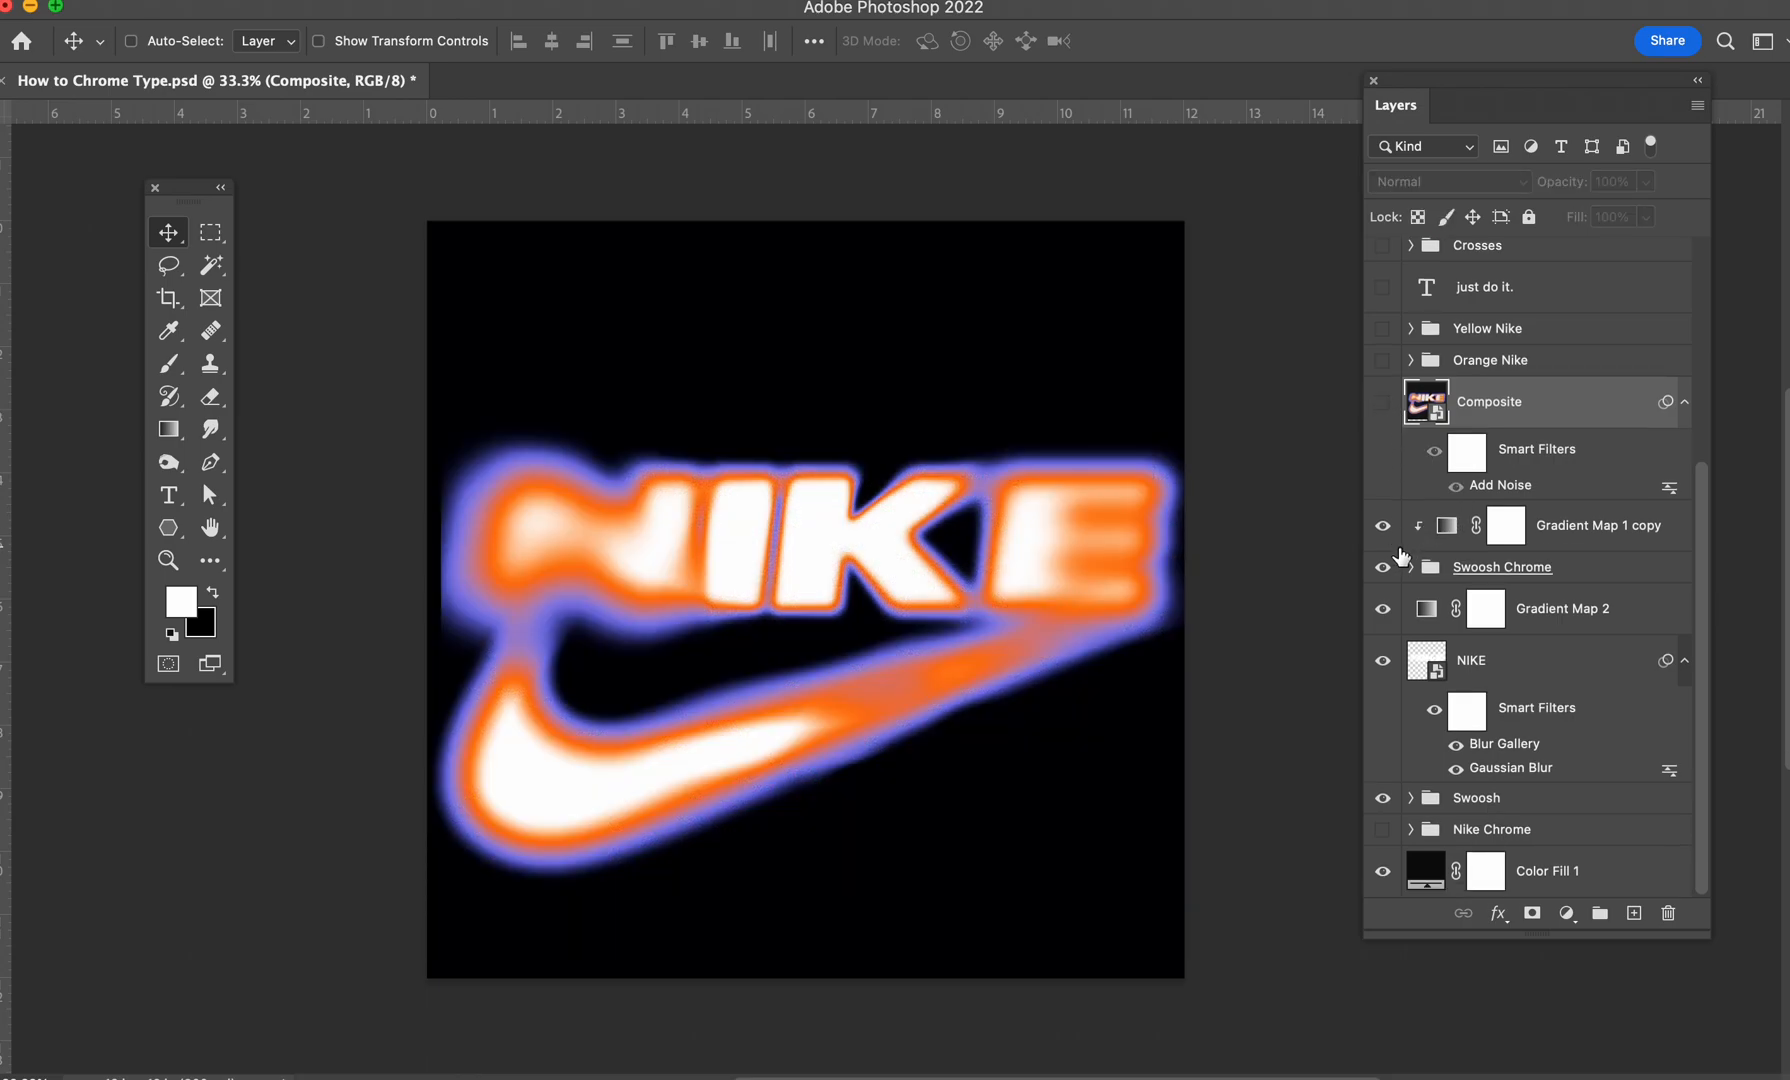
Step: Hide the Gradient Map 1 copy, Swoosh Chrome, Gradient Map 2 and Swoosh layers
left_click(1384, 568)
left_click(1384, 612)
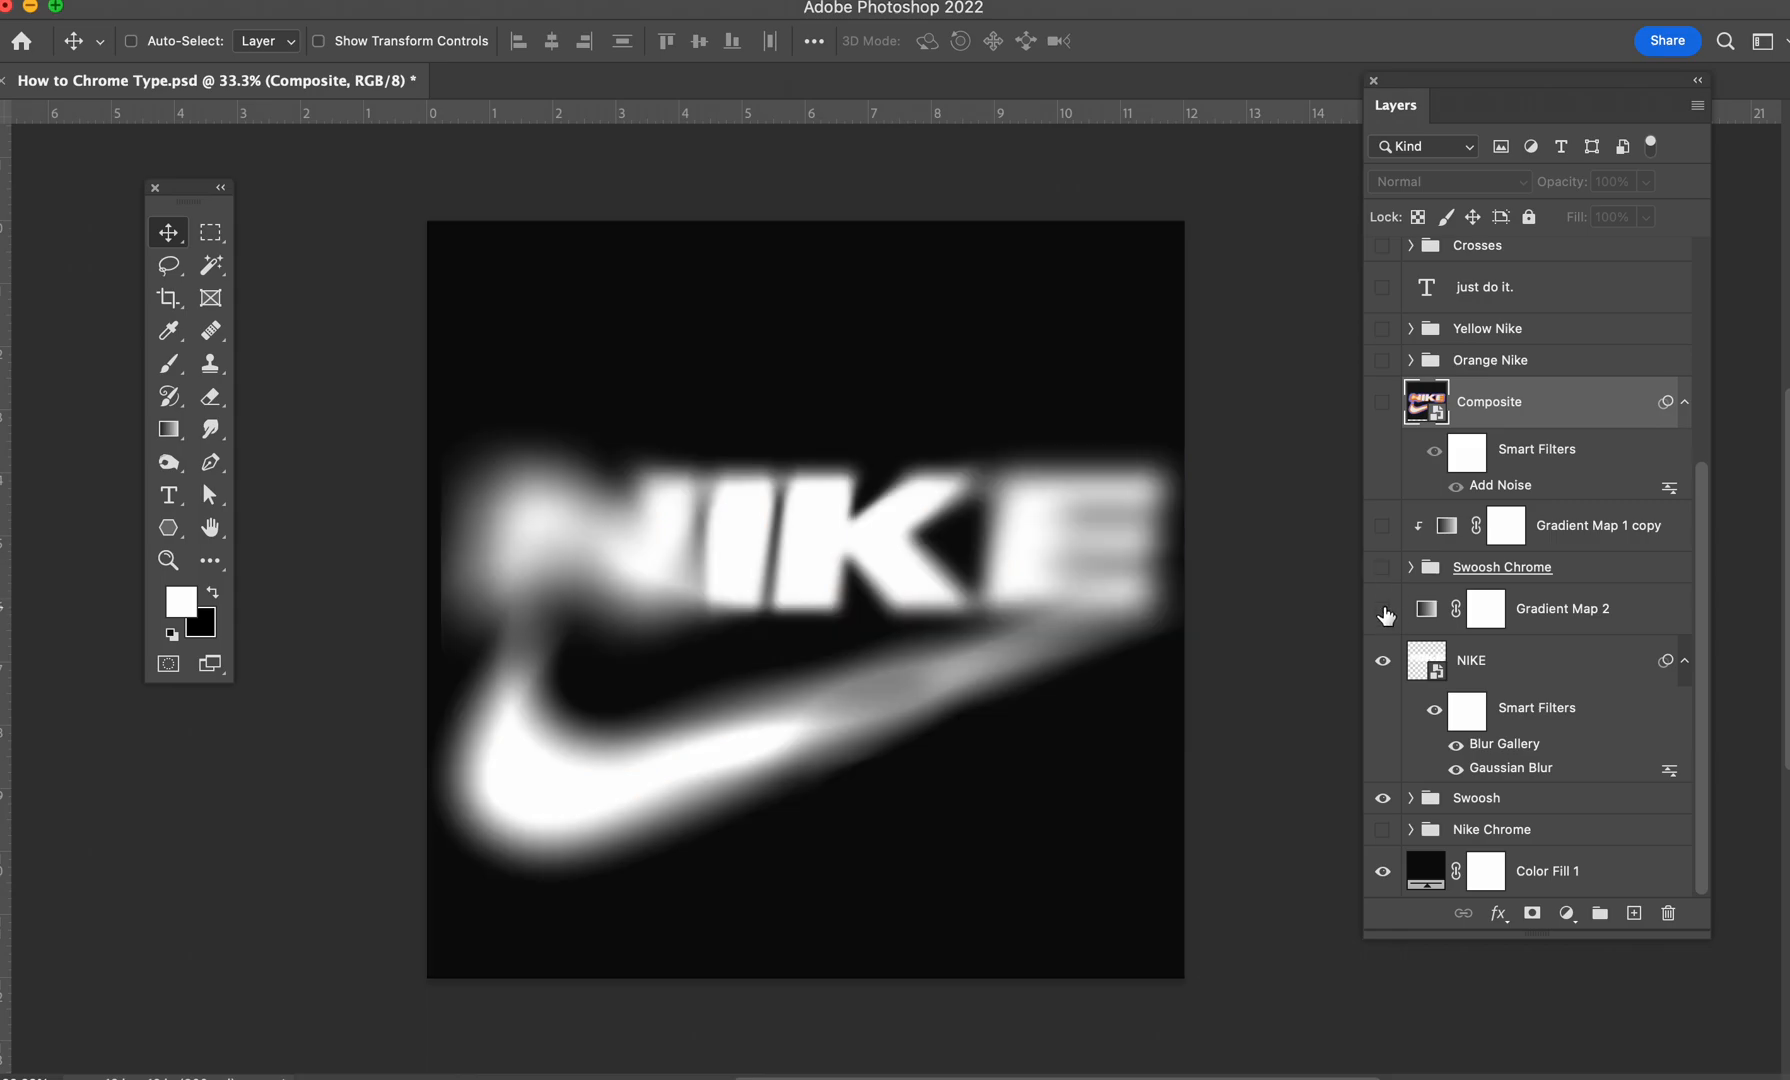
left_click(1382, 798)
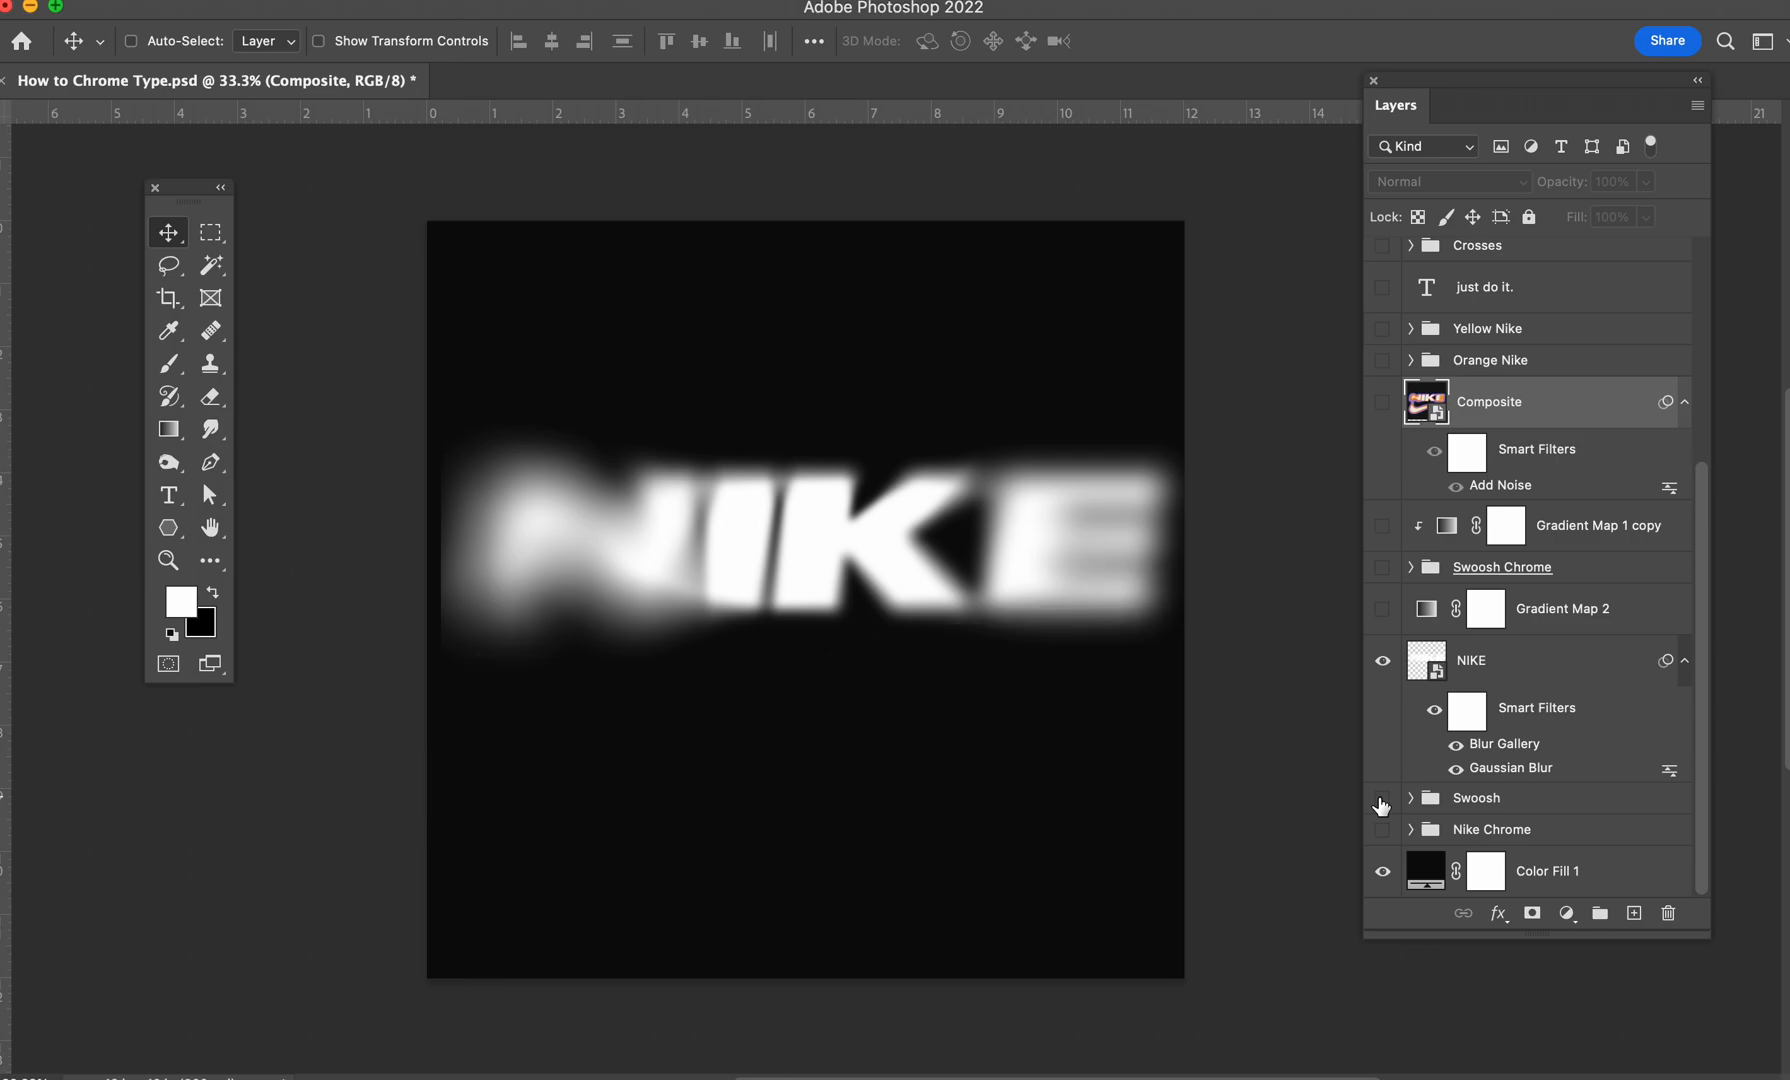
Step: Select the NIKE smart object and switch off its Blur Gallery and Gaussian Blur smart filters
left_click(1422, 668)
left_click(1384, 662)
left_click(1384, 662)
left_click(1456, 744)
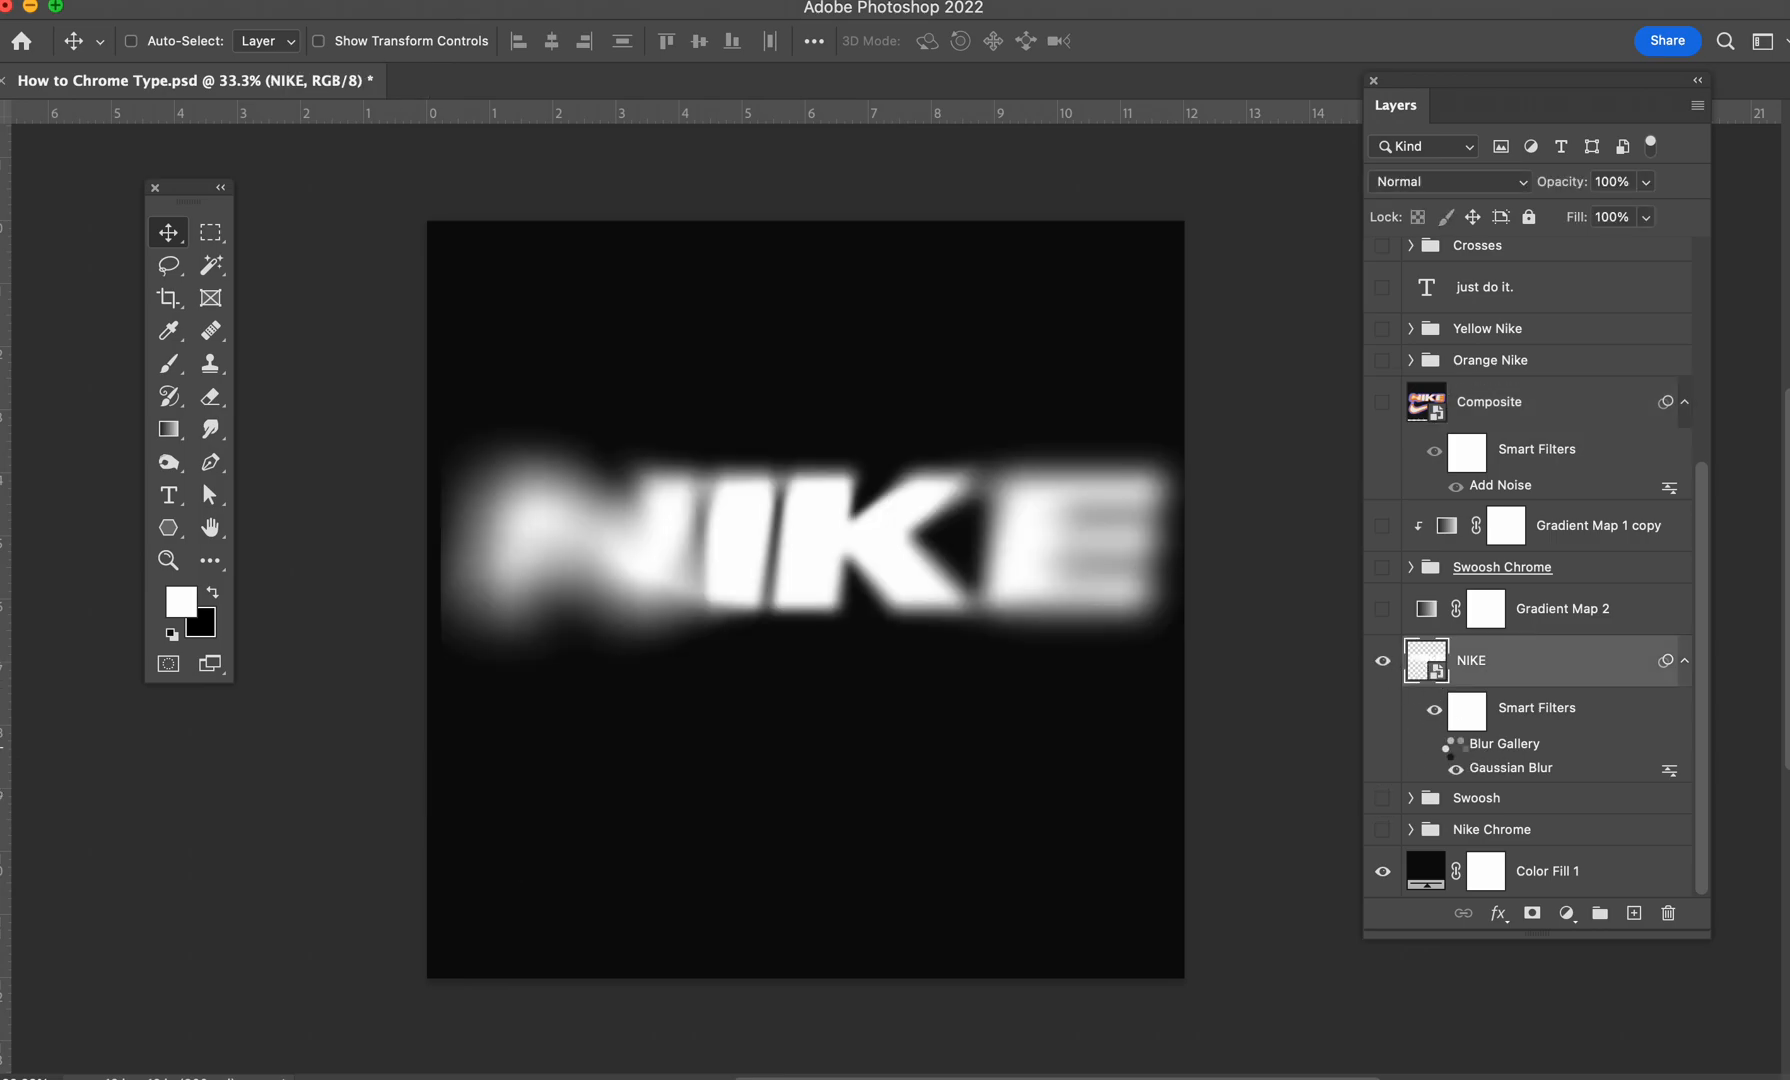
left_click(1456, 769)
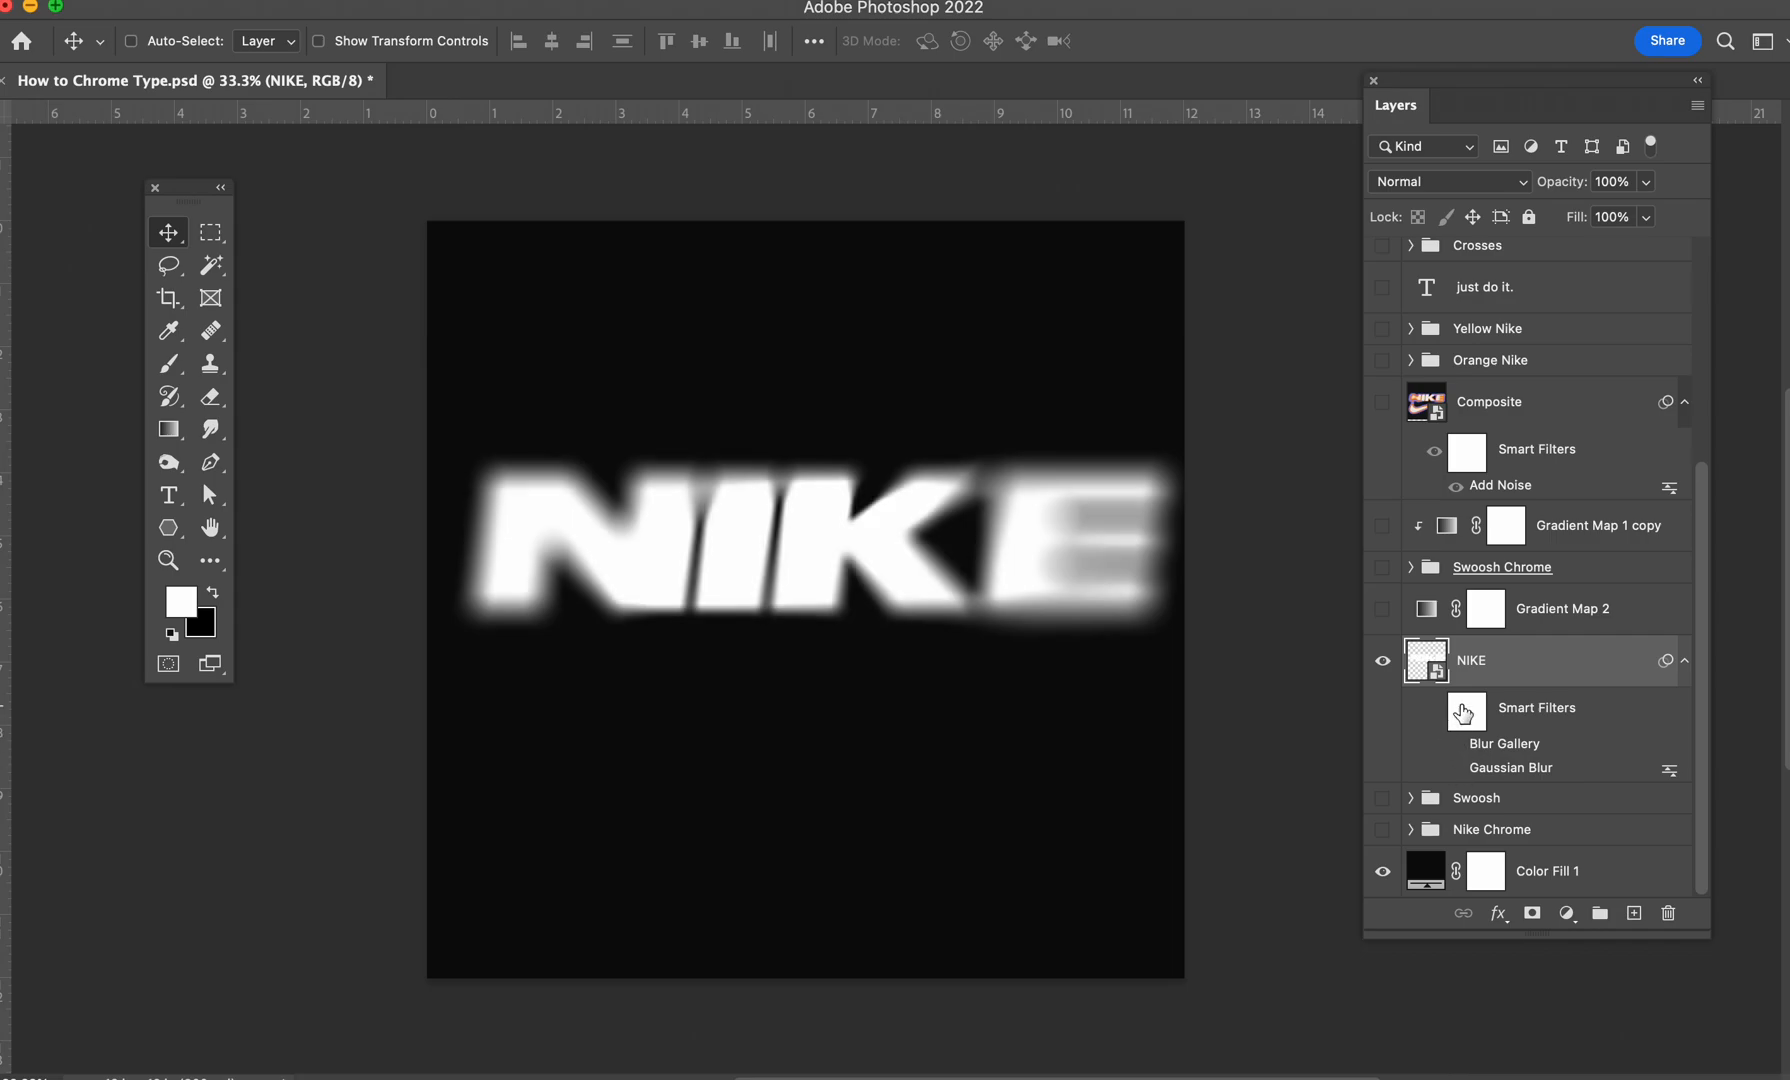
Step: Open the NIKE smart object's contents to examine them, and return to the How to Chrome Type.psd document
scroll(1492, 712, "up", 3)
scroll(1492, 712, "down", 3)
double_click(1424, 668)
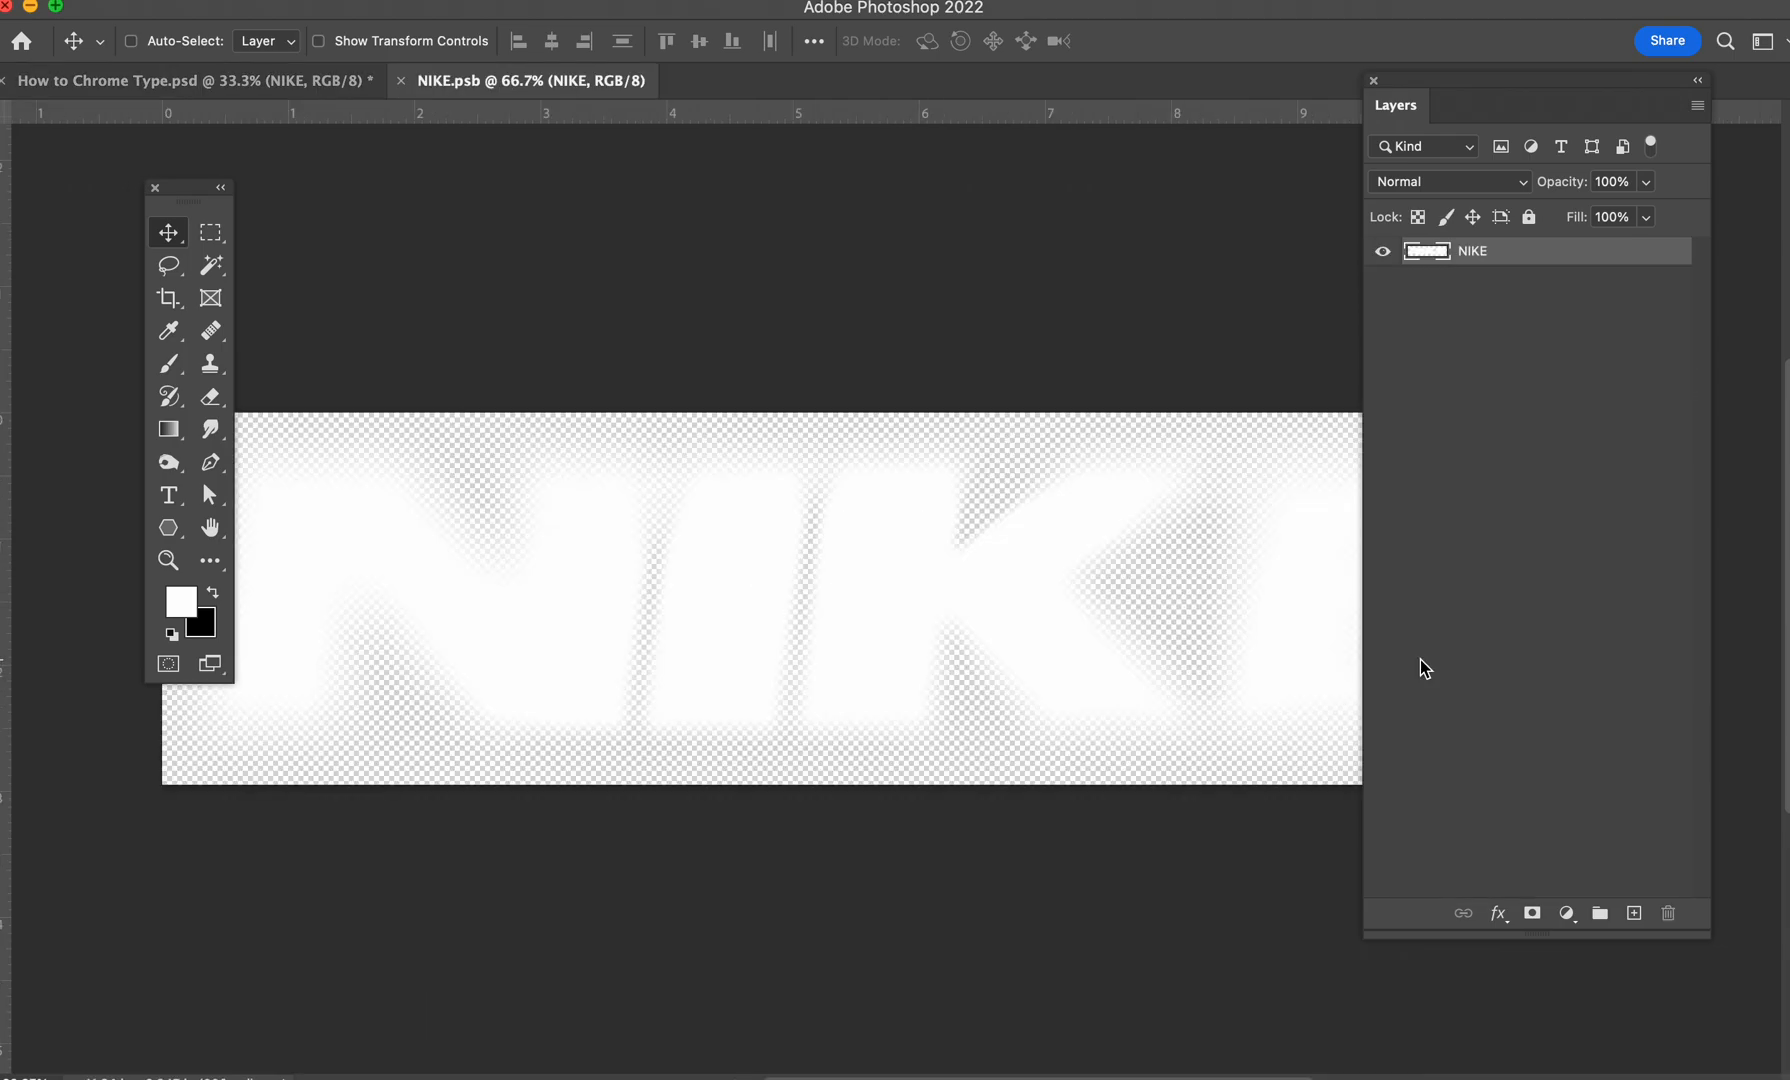
left_click(260, 76)
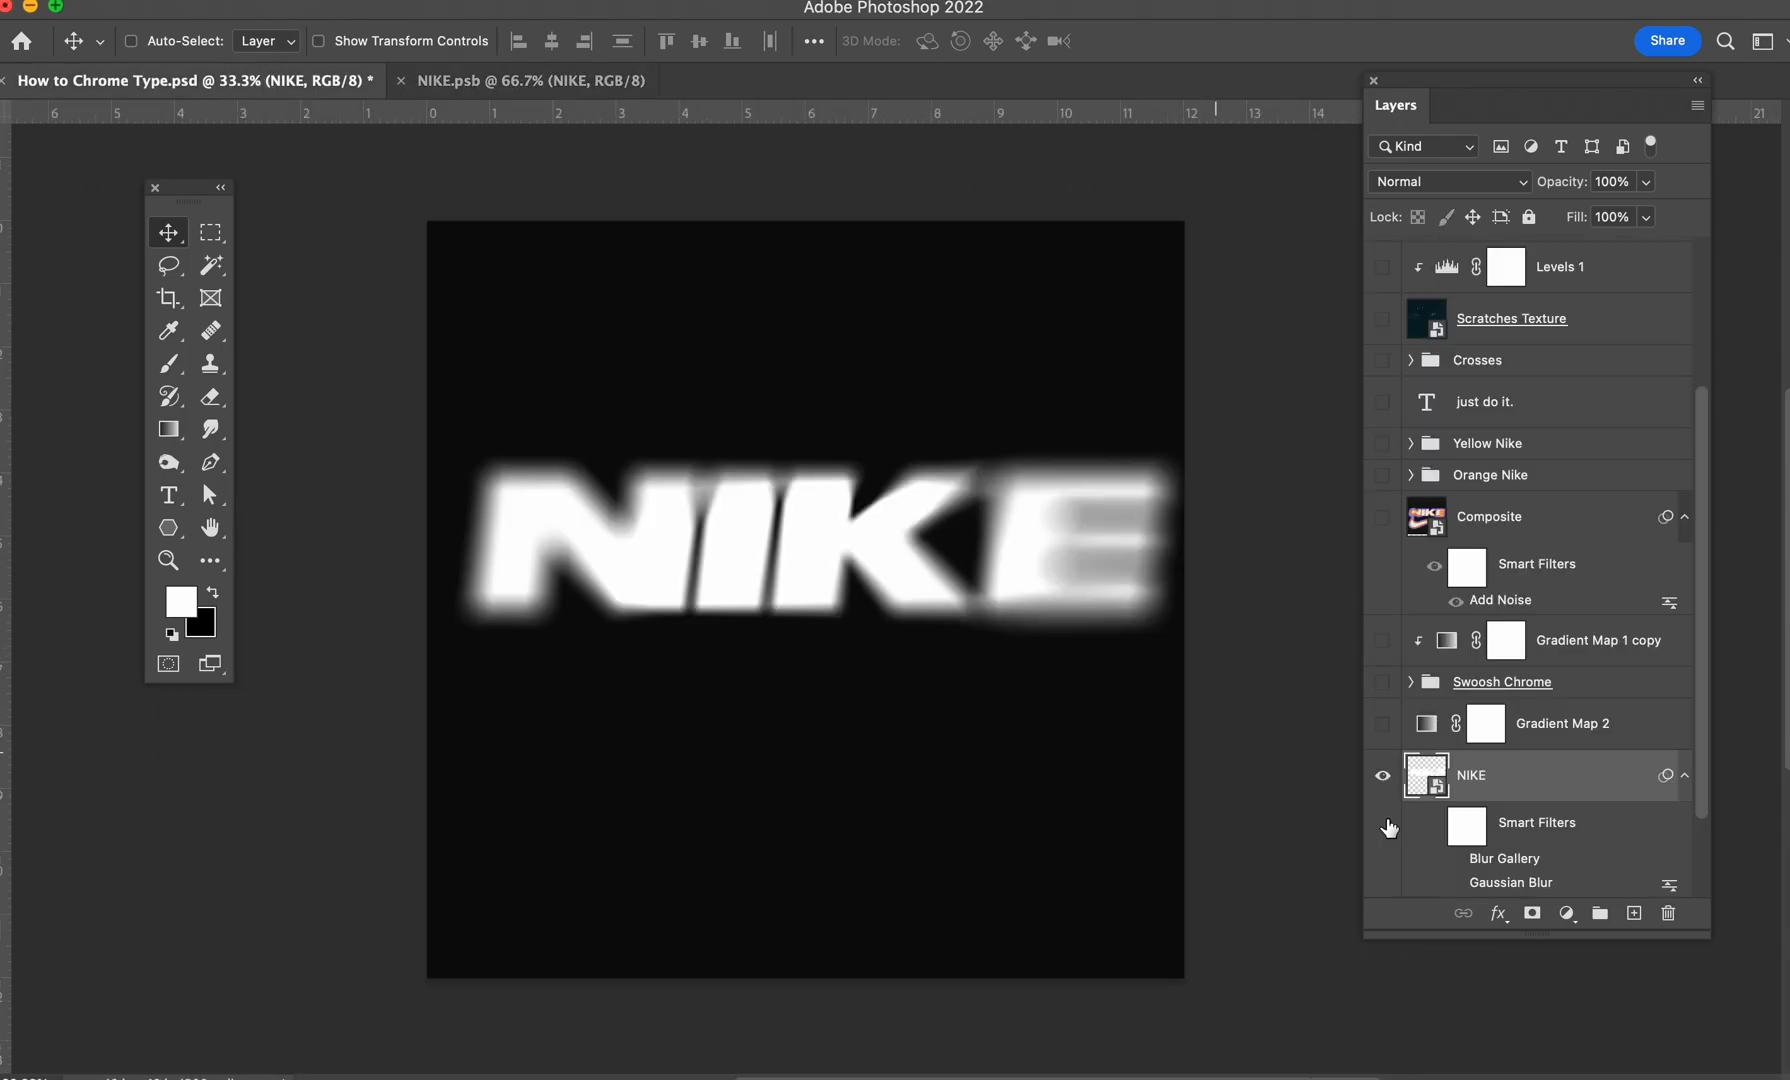
Step: Hide the existing NIKE smart object so only the black background remains
left_click(1388, 779)
left_click(1385, 777)
scroll(1437, 795, "down", 3)
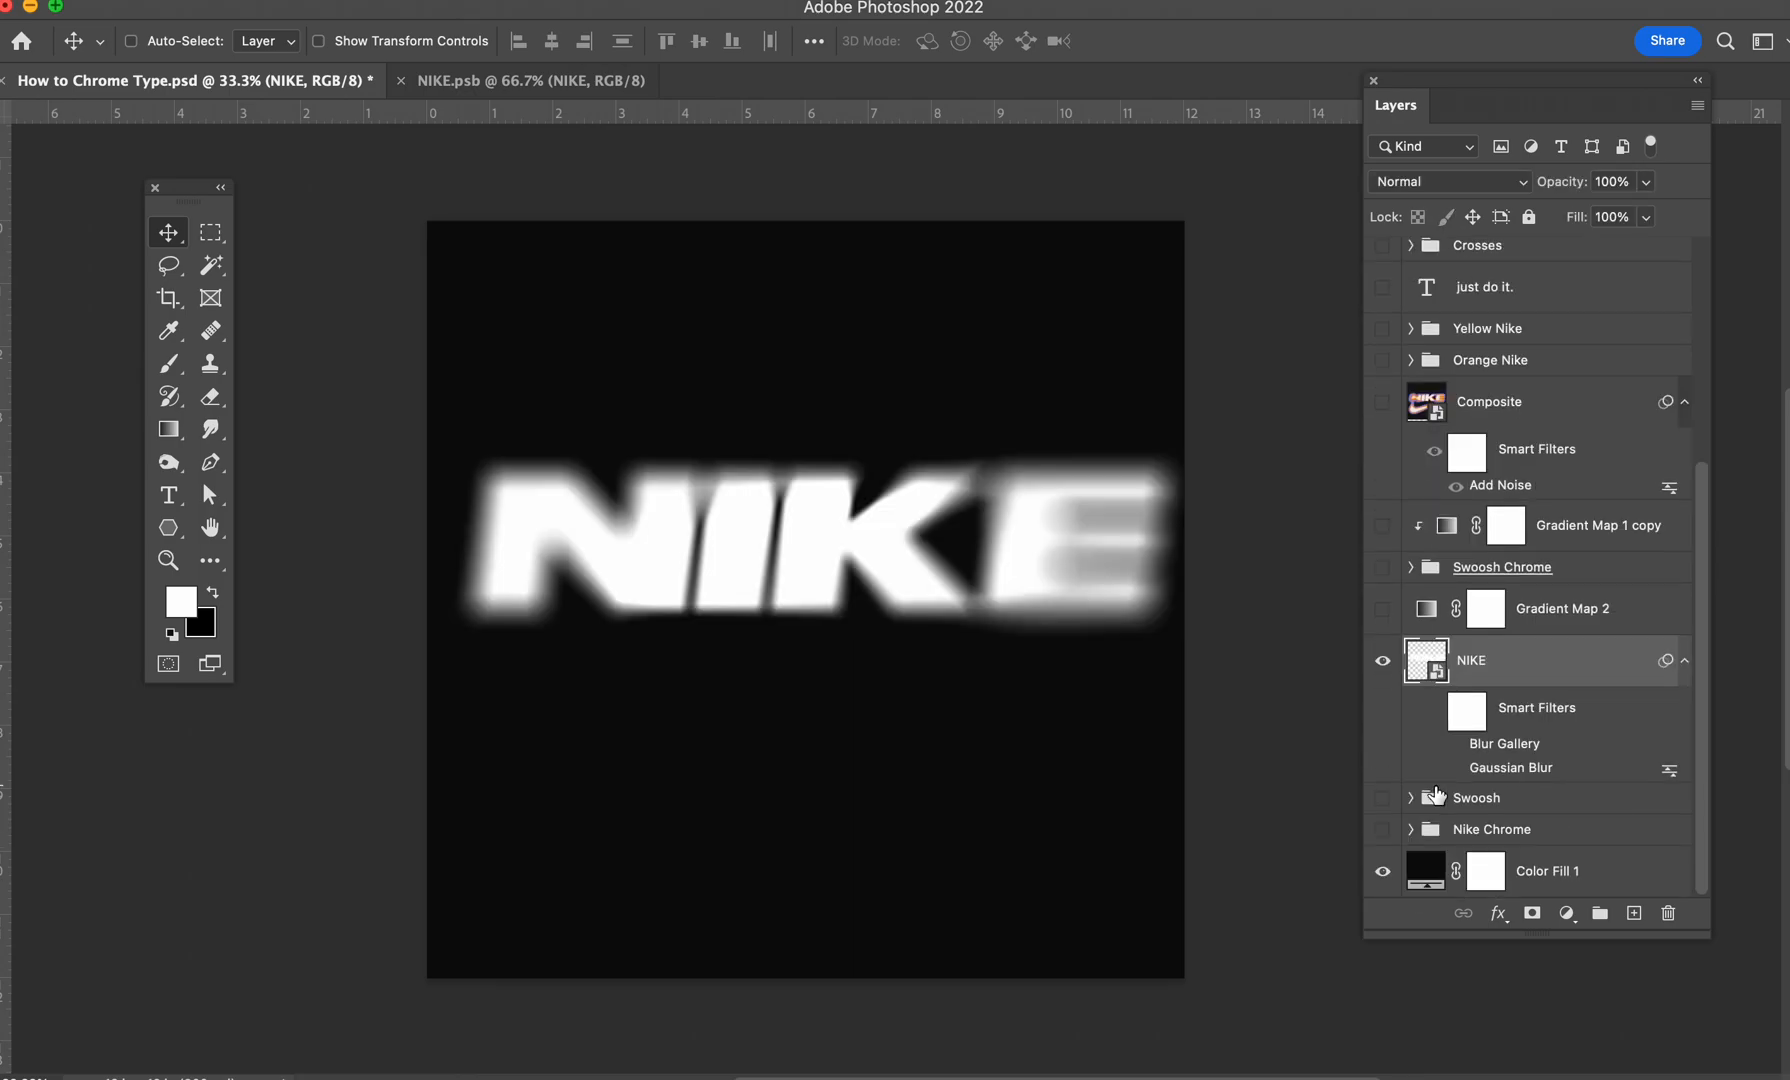
left_click(1383, 661)
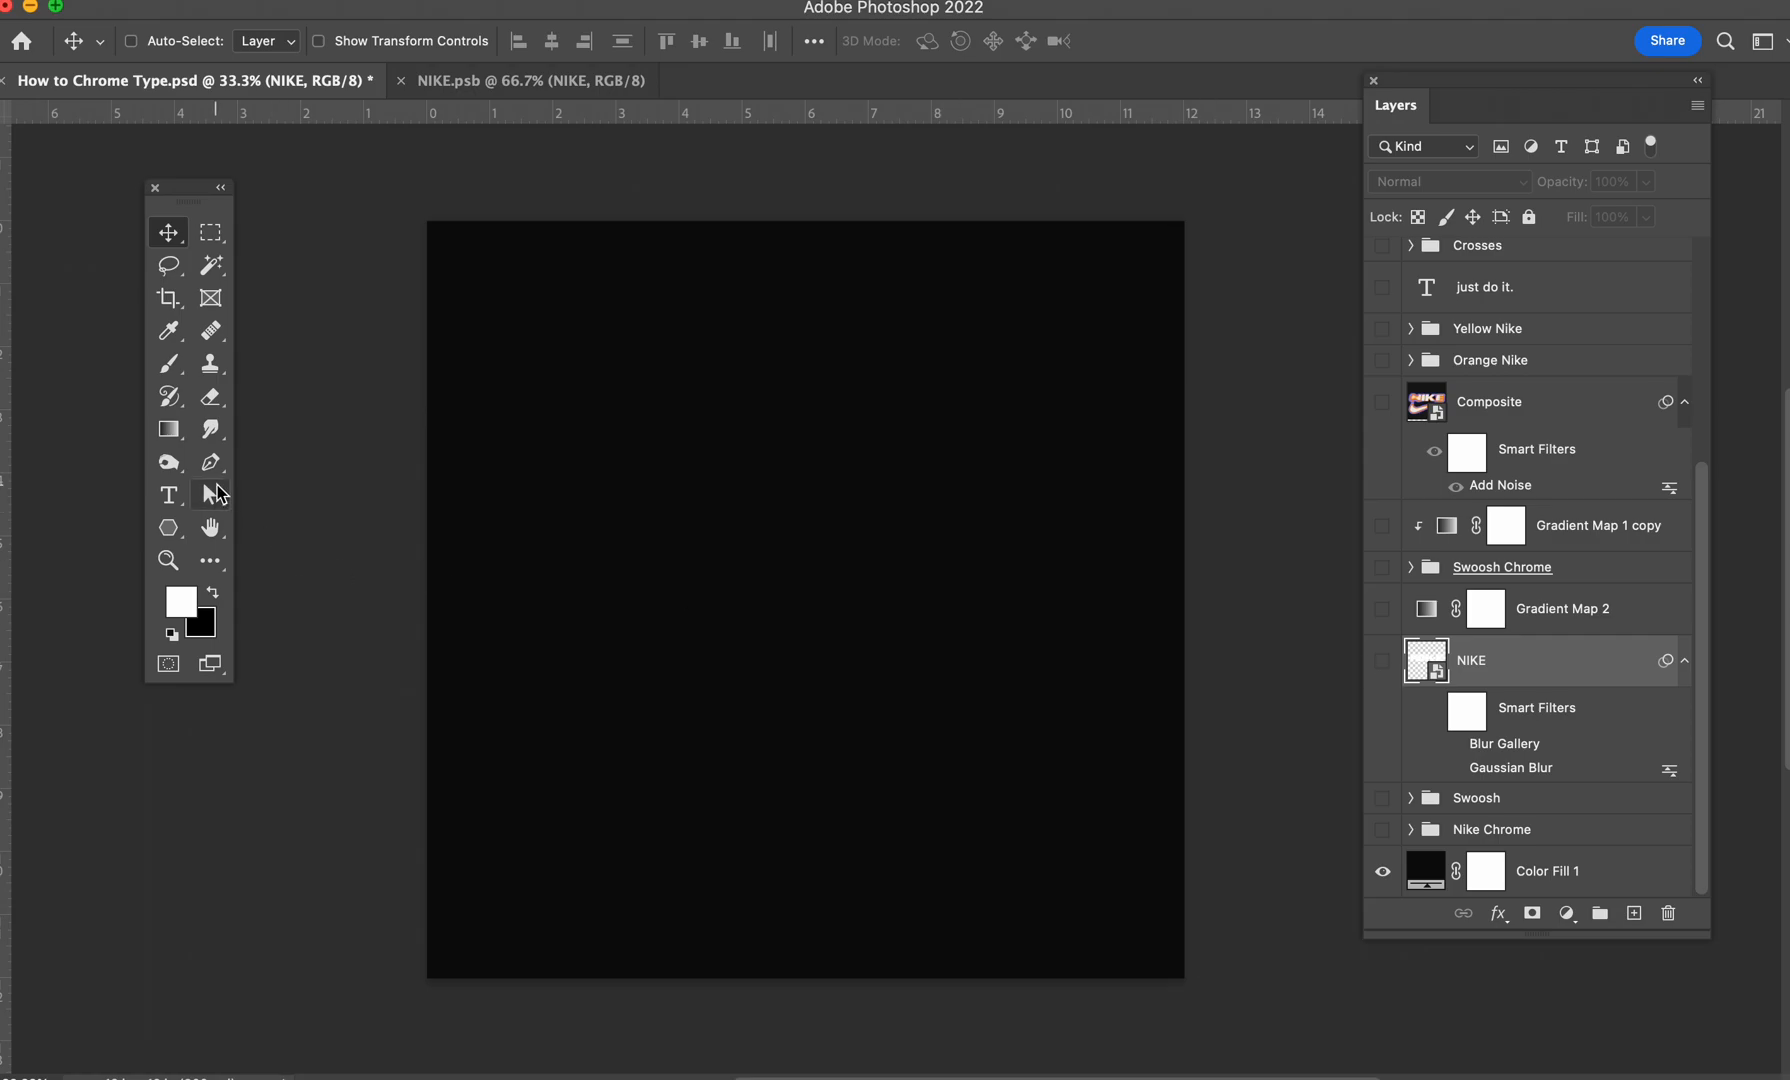
Step: Add white "NIKE" text in Huben Italic, enlarge it to nearly the canvas width and move it to the centre
key("t")
left_click(640, 590)
type("NIKE")
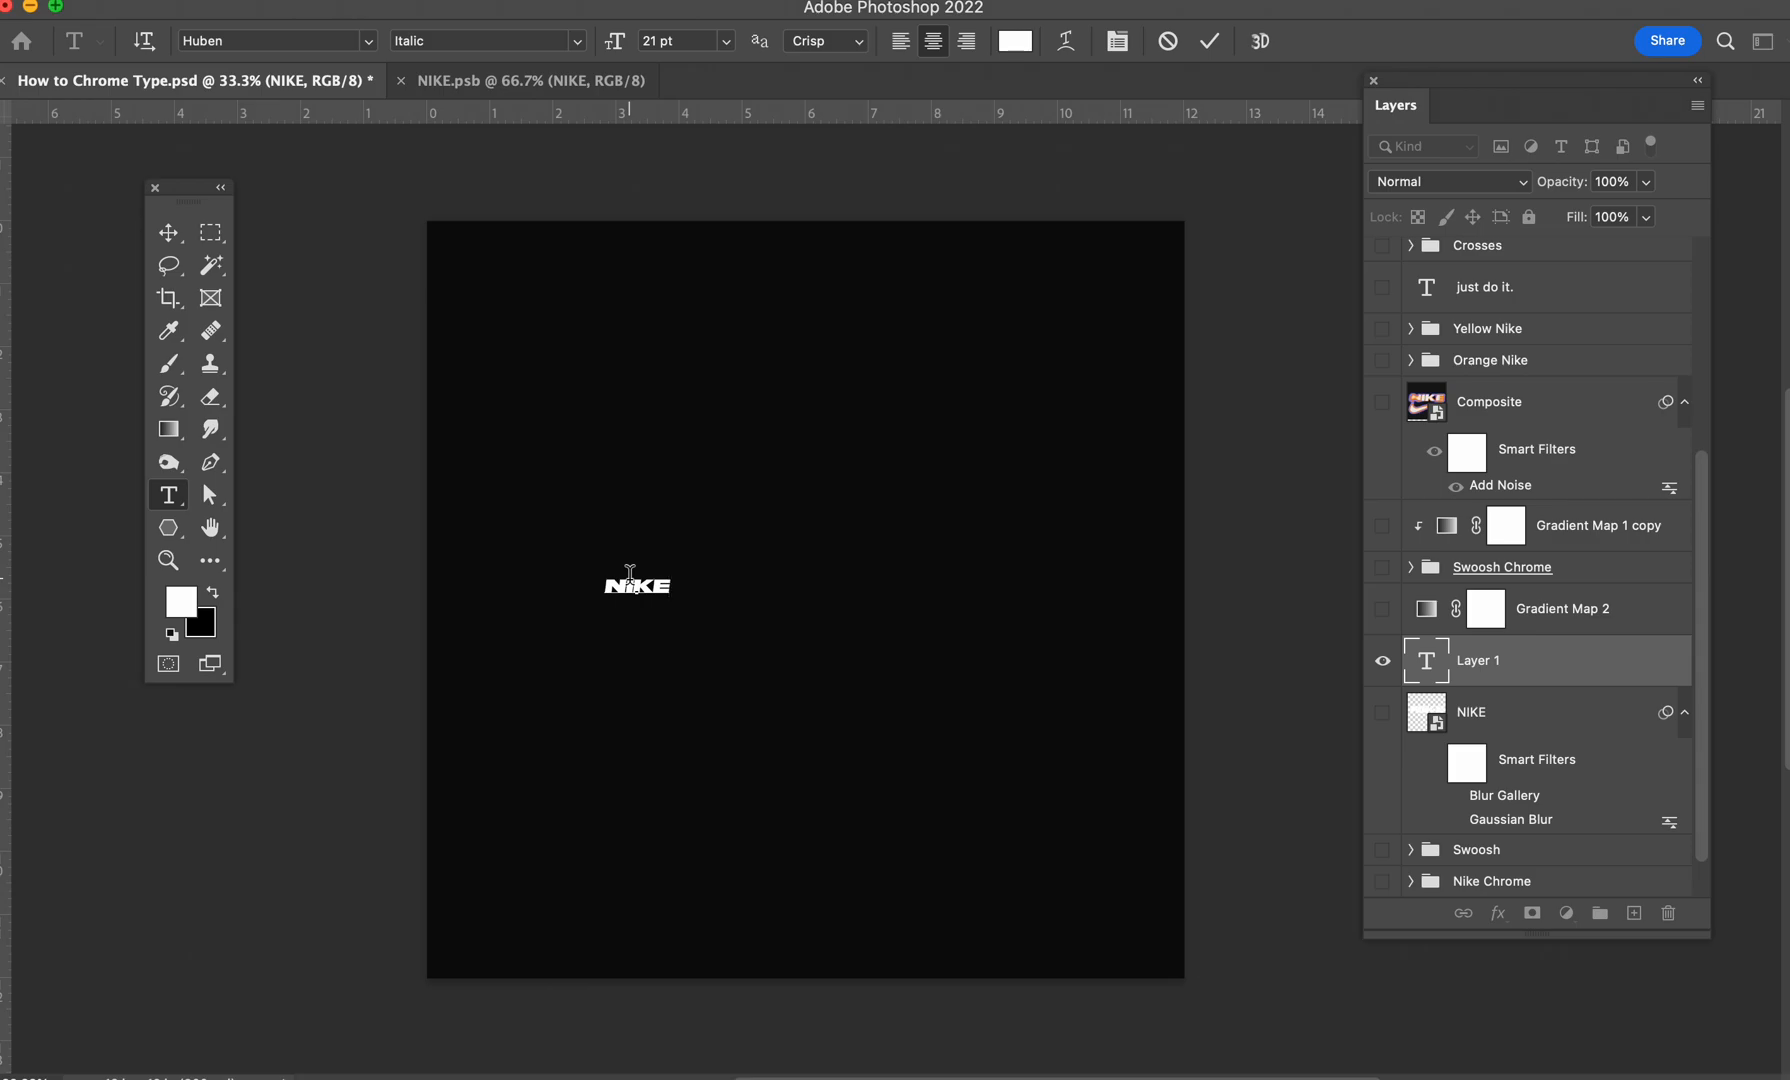
key("super+a")
left_click_drag(613, 41, 860, 50)
left_click(168, 232)
left_click_drag(639, 544, 799, 594)
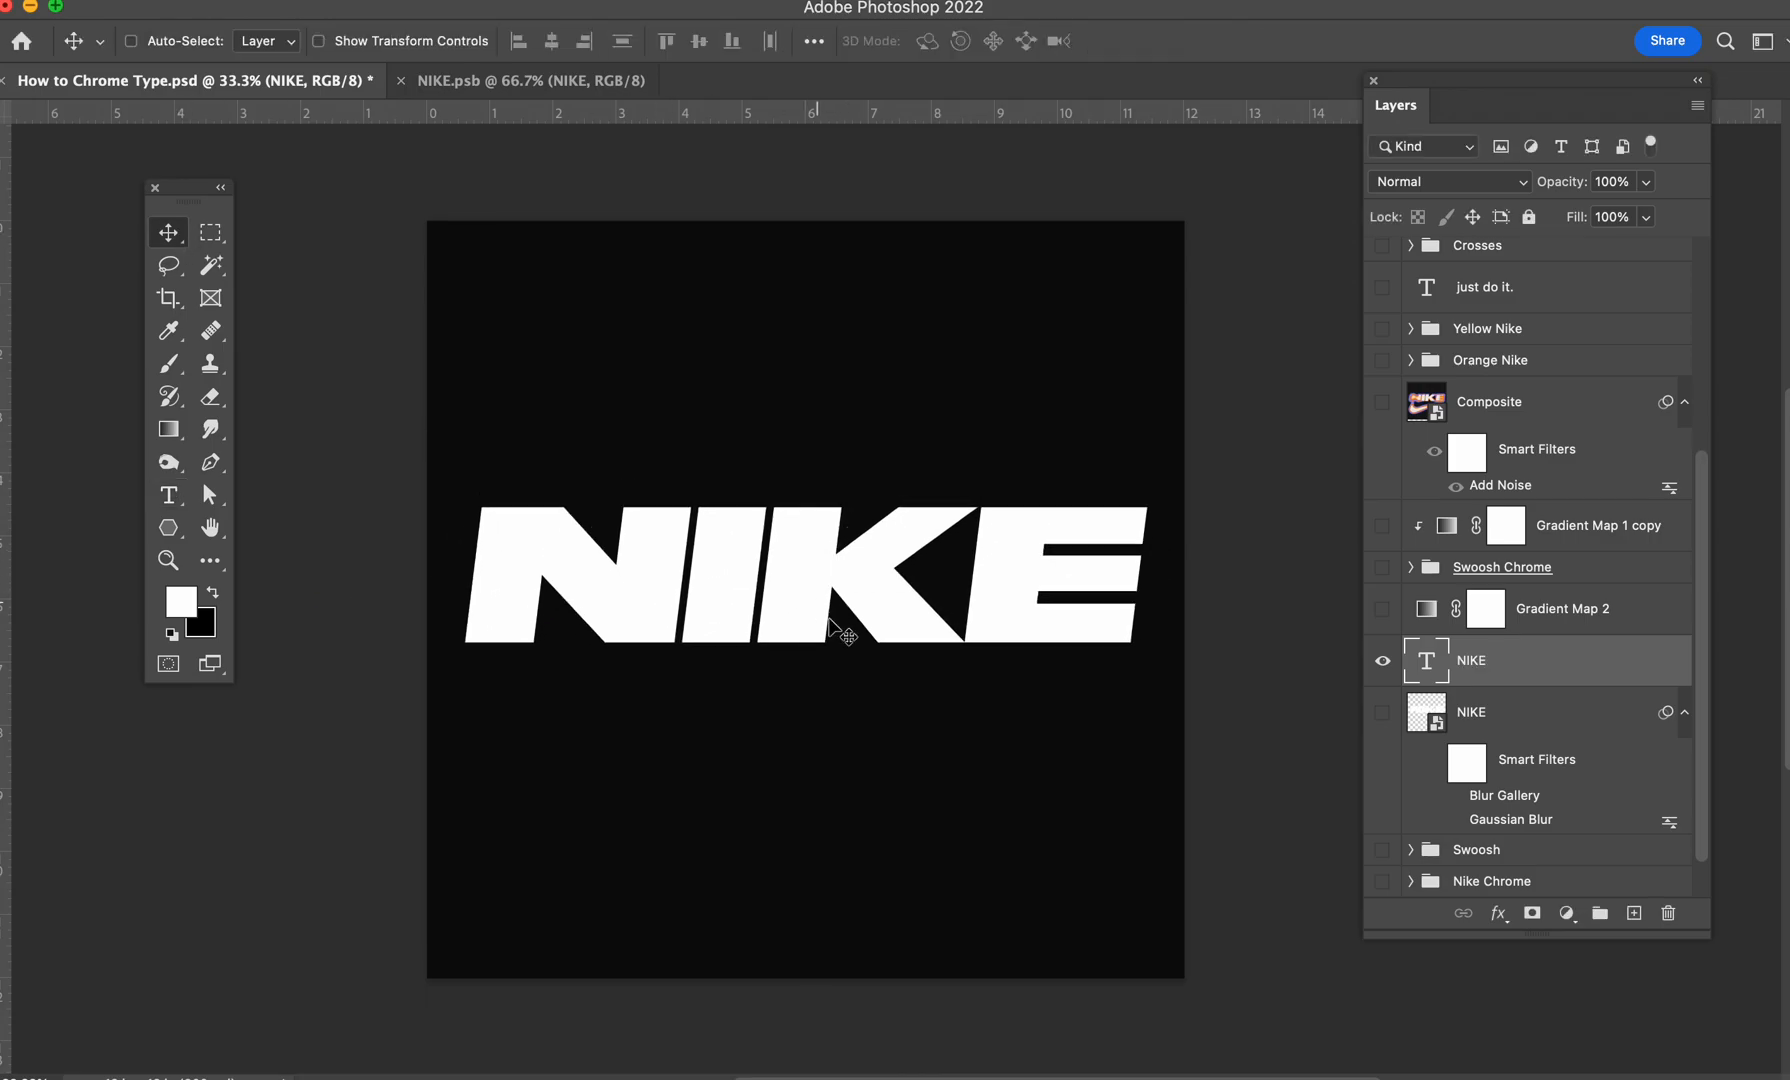
Step: Convert the new NIKE text layer to a smart object
right_click(1555, 665)
left_click(1490, 772)
right_click(1562, 684)
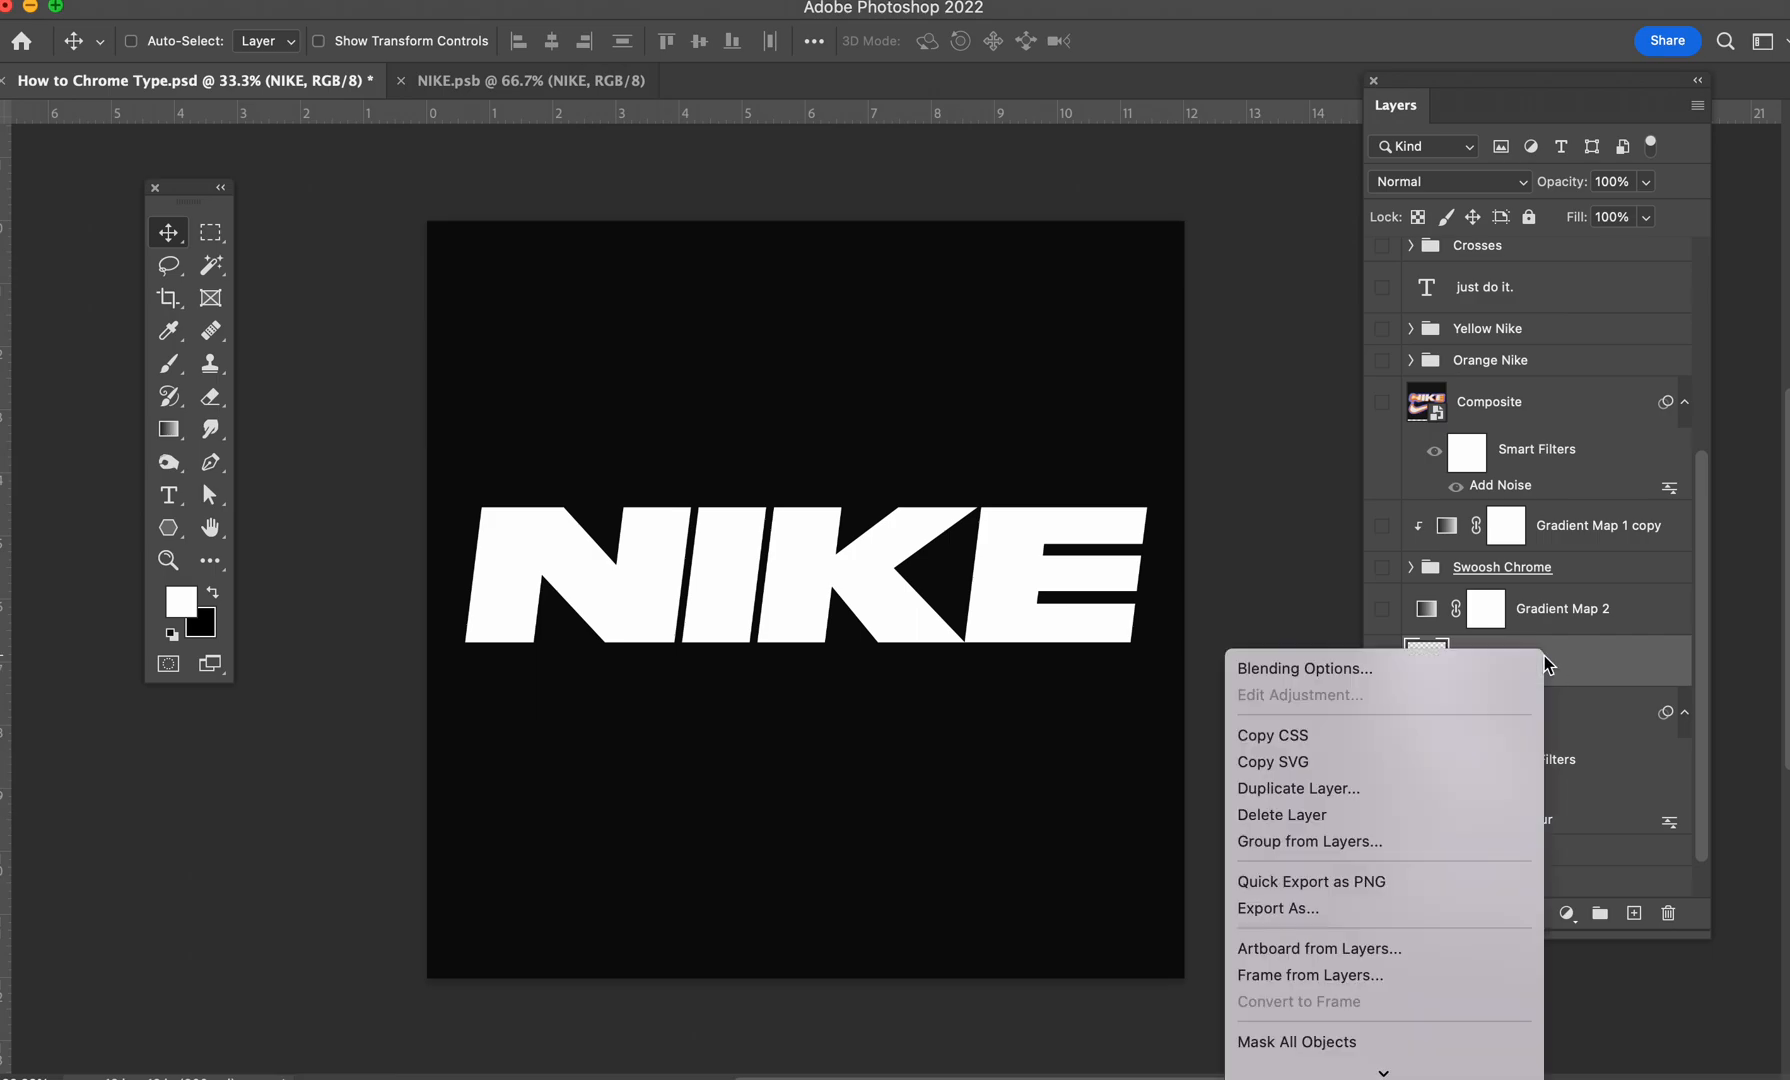
scroll(1473, 790, "down", 5)
scroll(1466, 797, "down", 2)
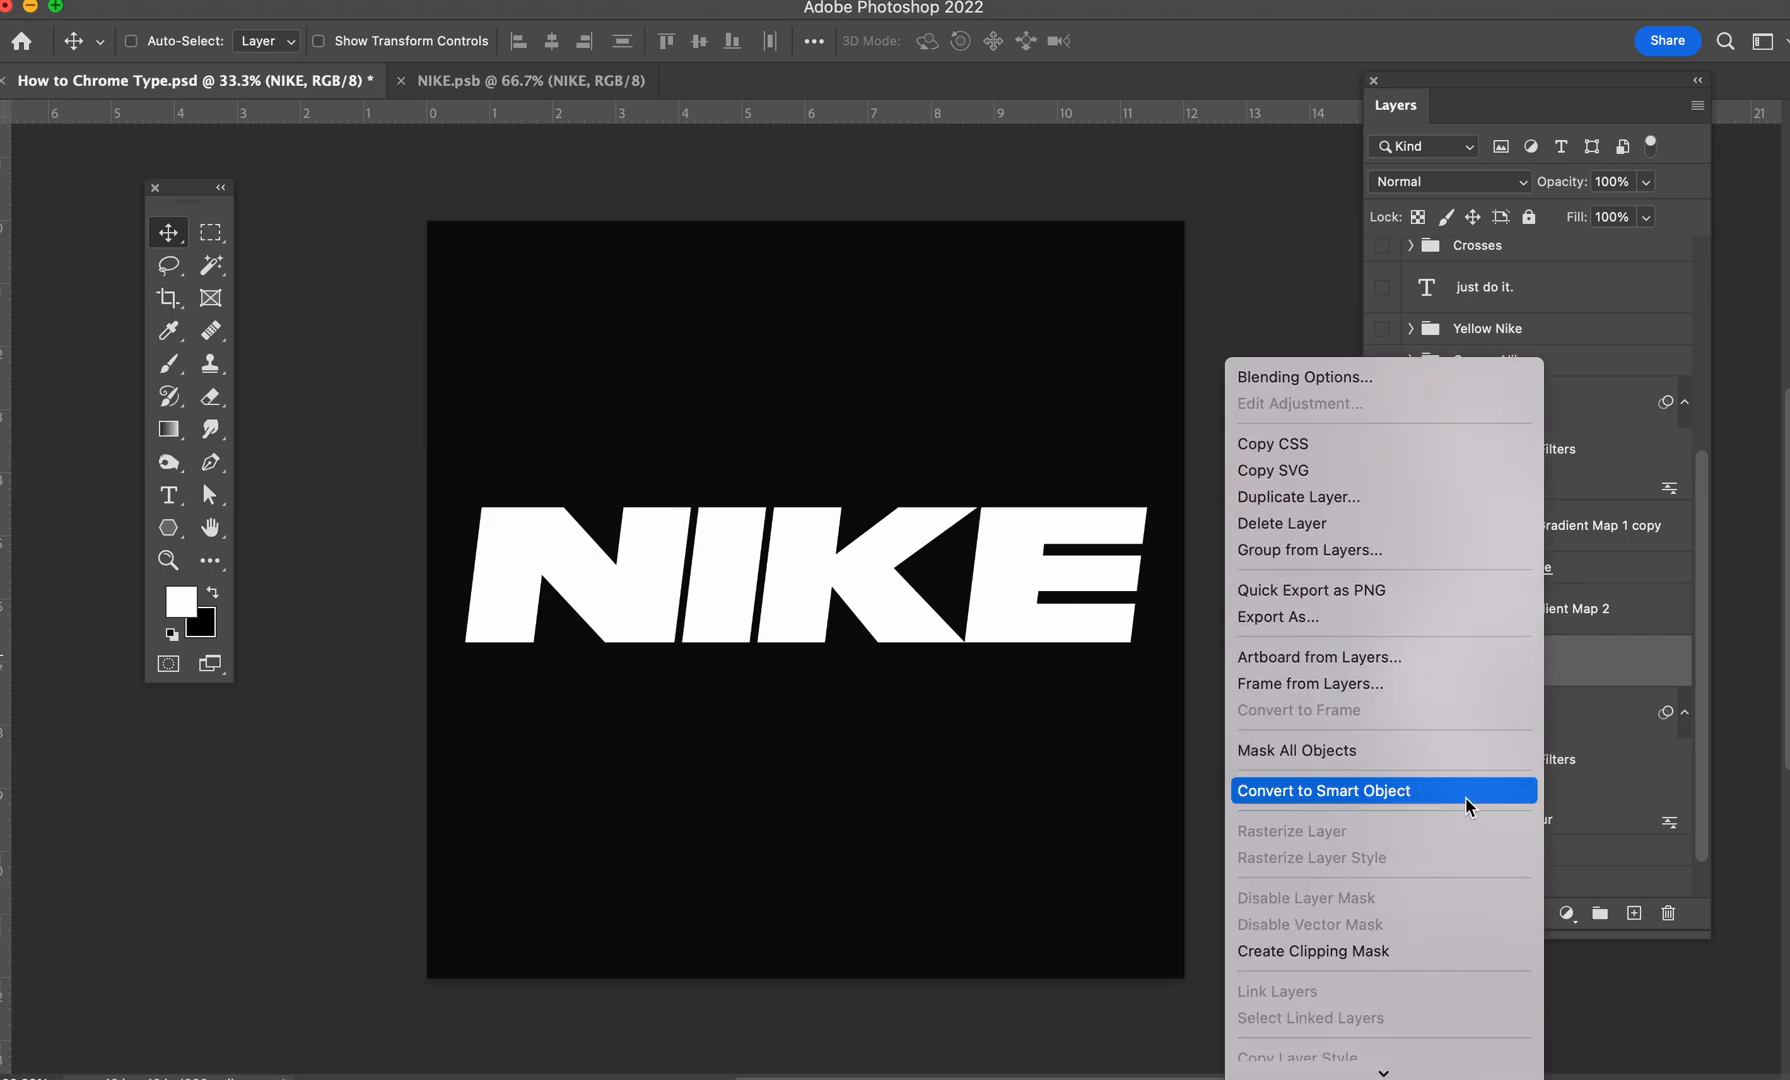
left_click(1466, 798)
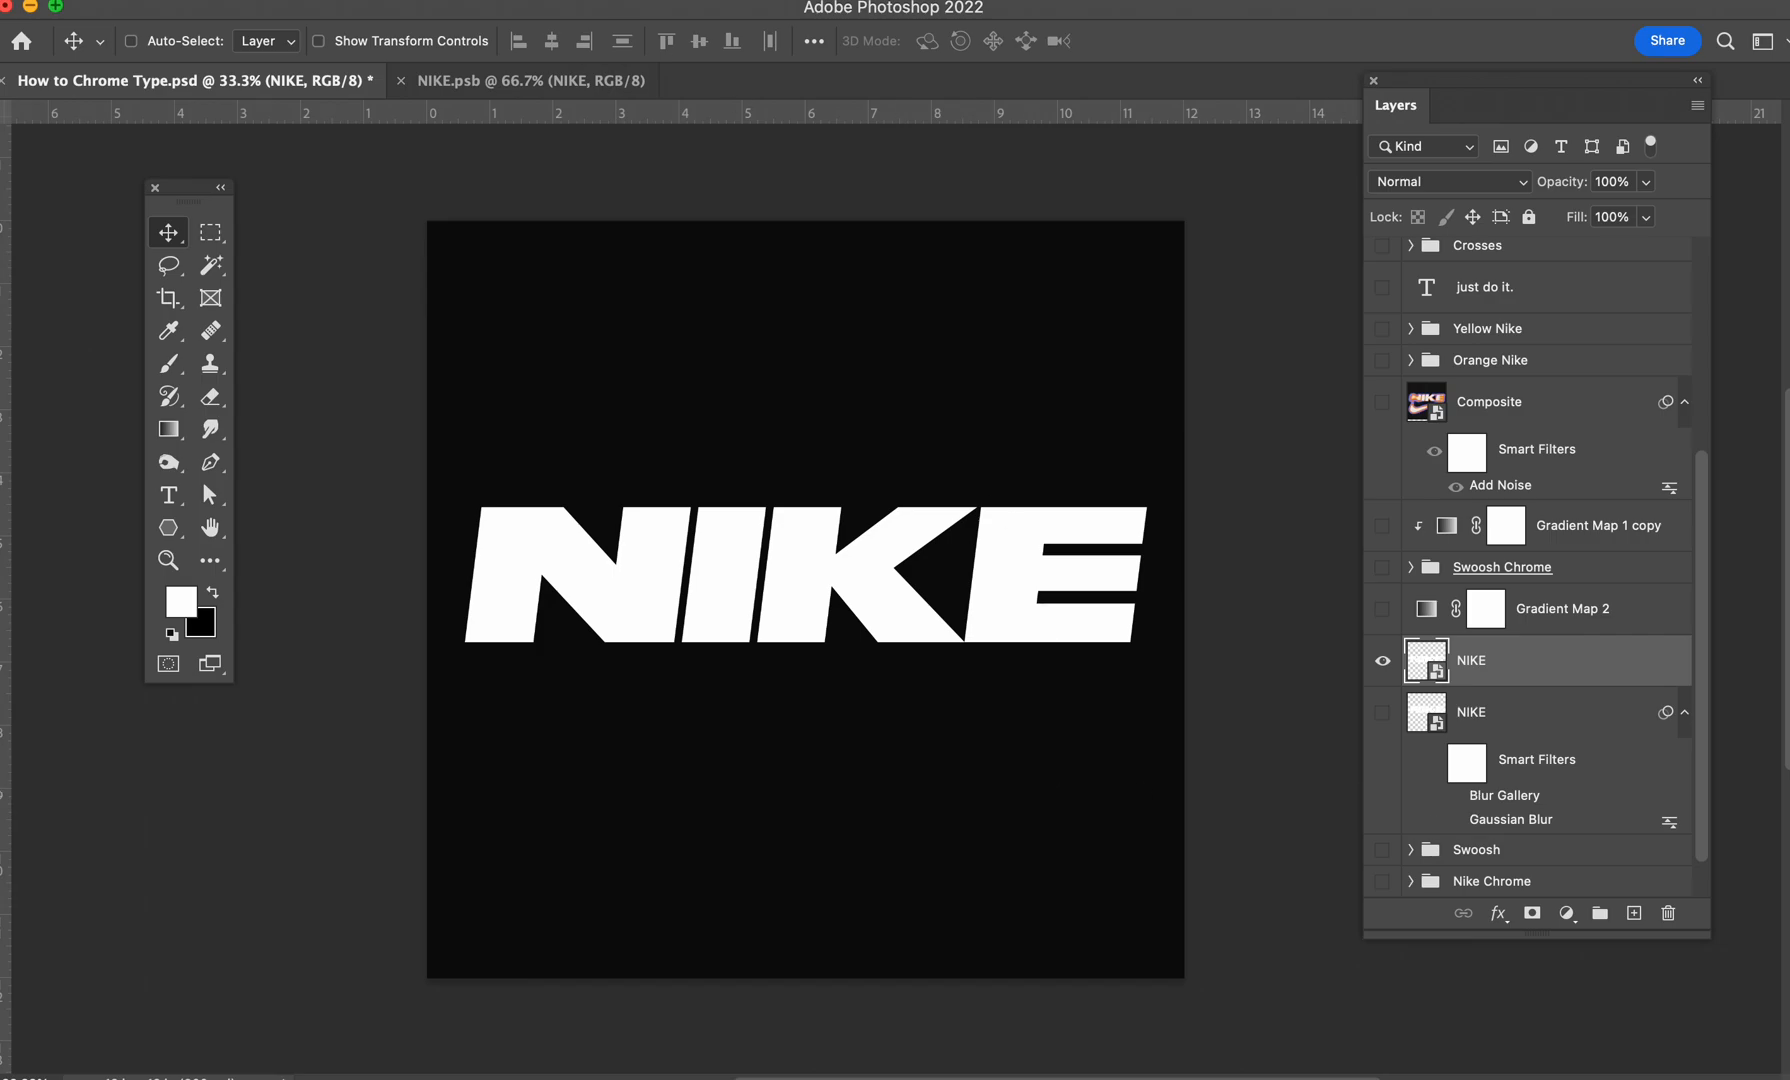
Step: Duplicate the new NIKE smart object and hide the original beneath the copy
left_click(565, 0)
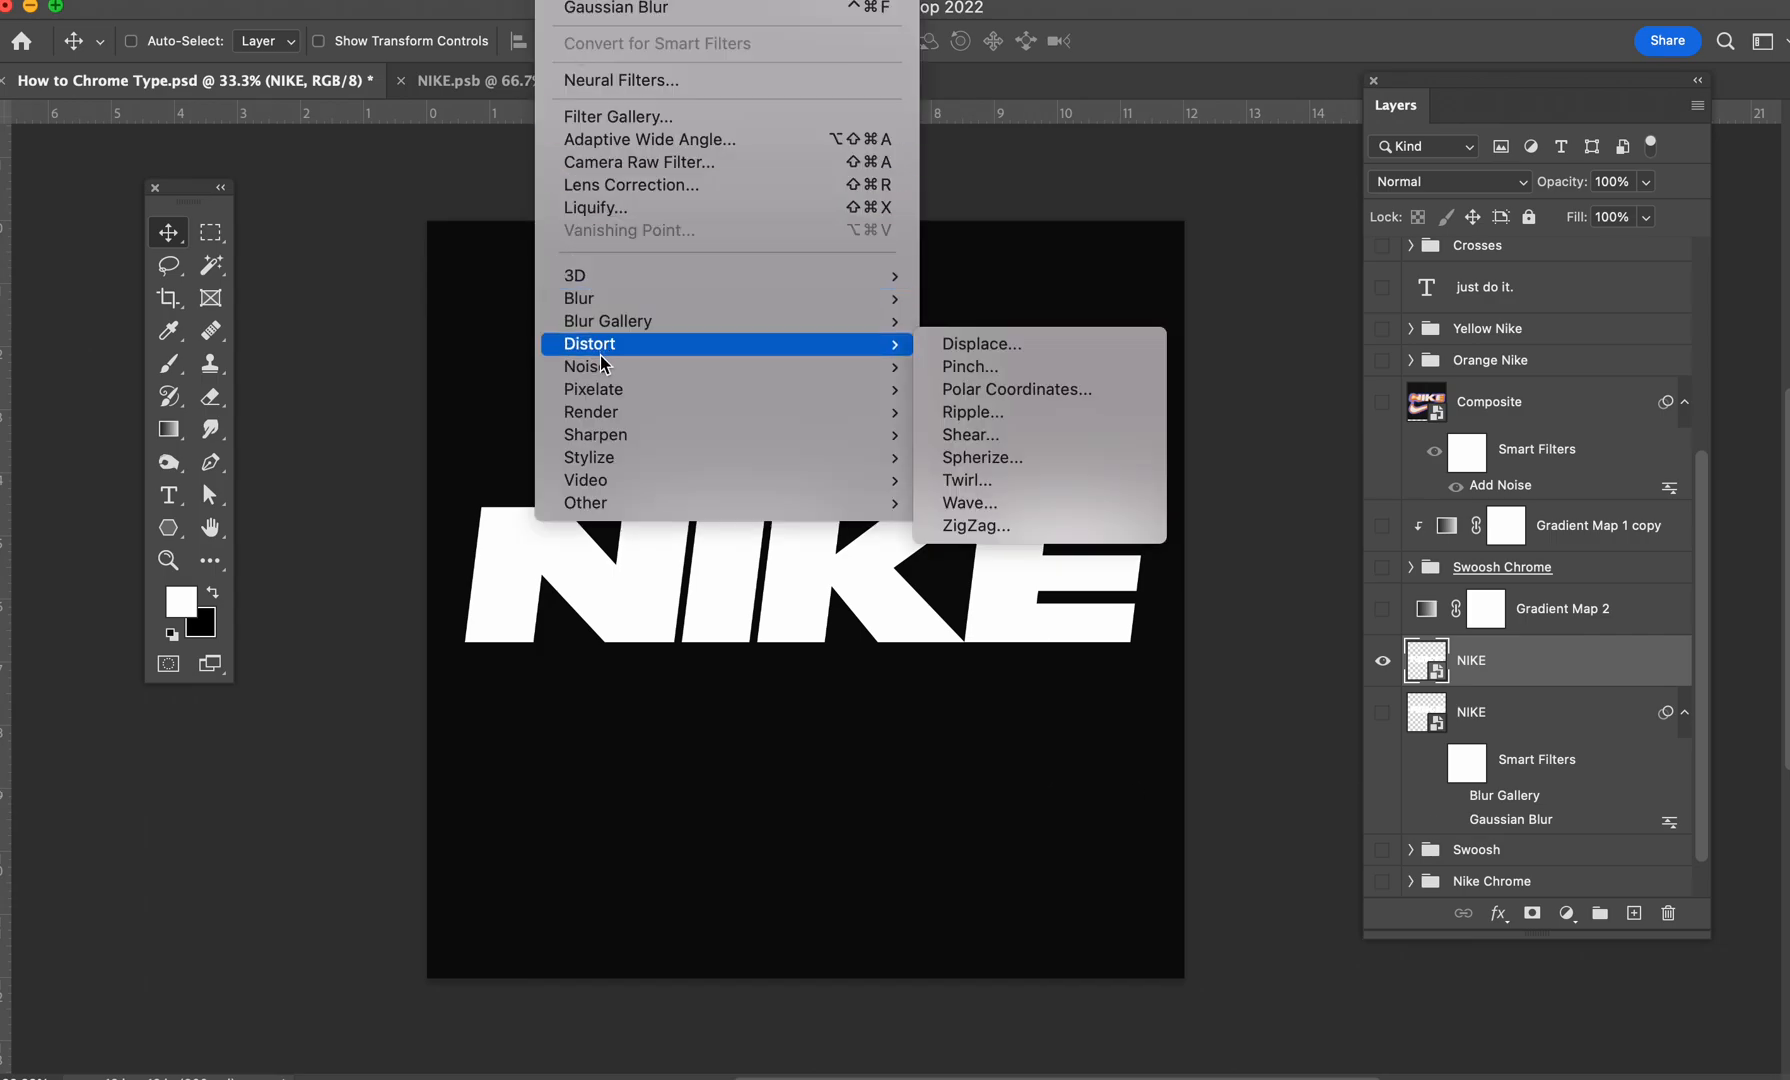
left_click(1551, 671)
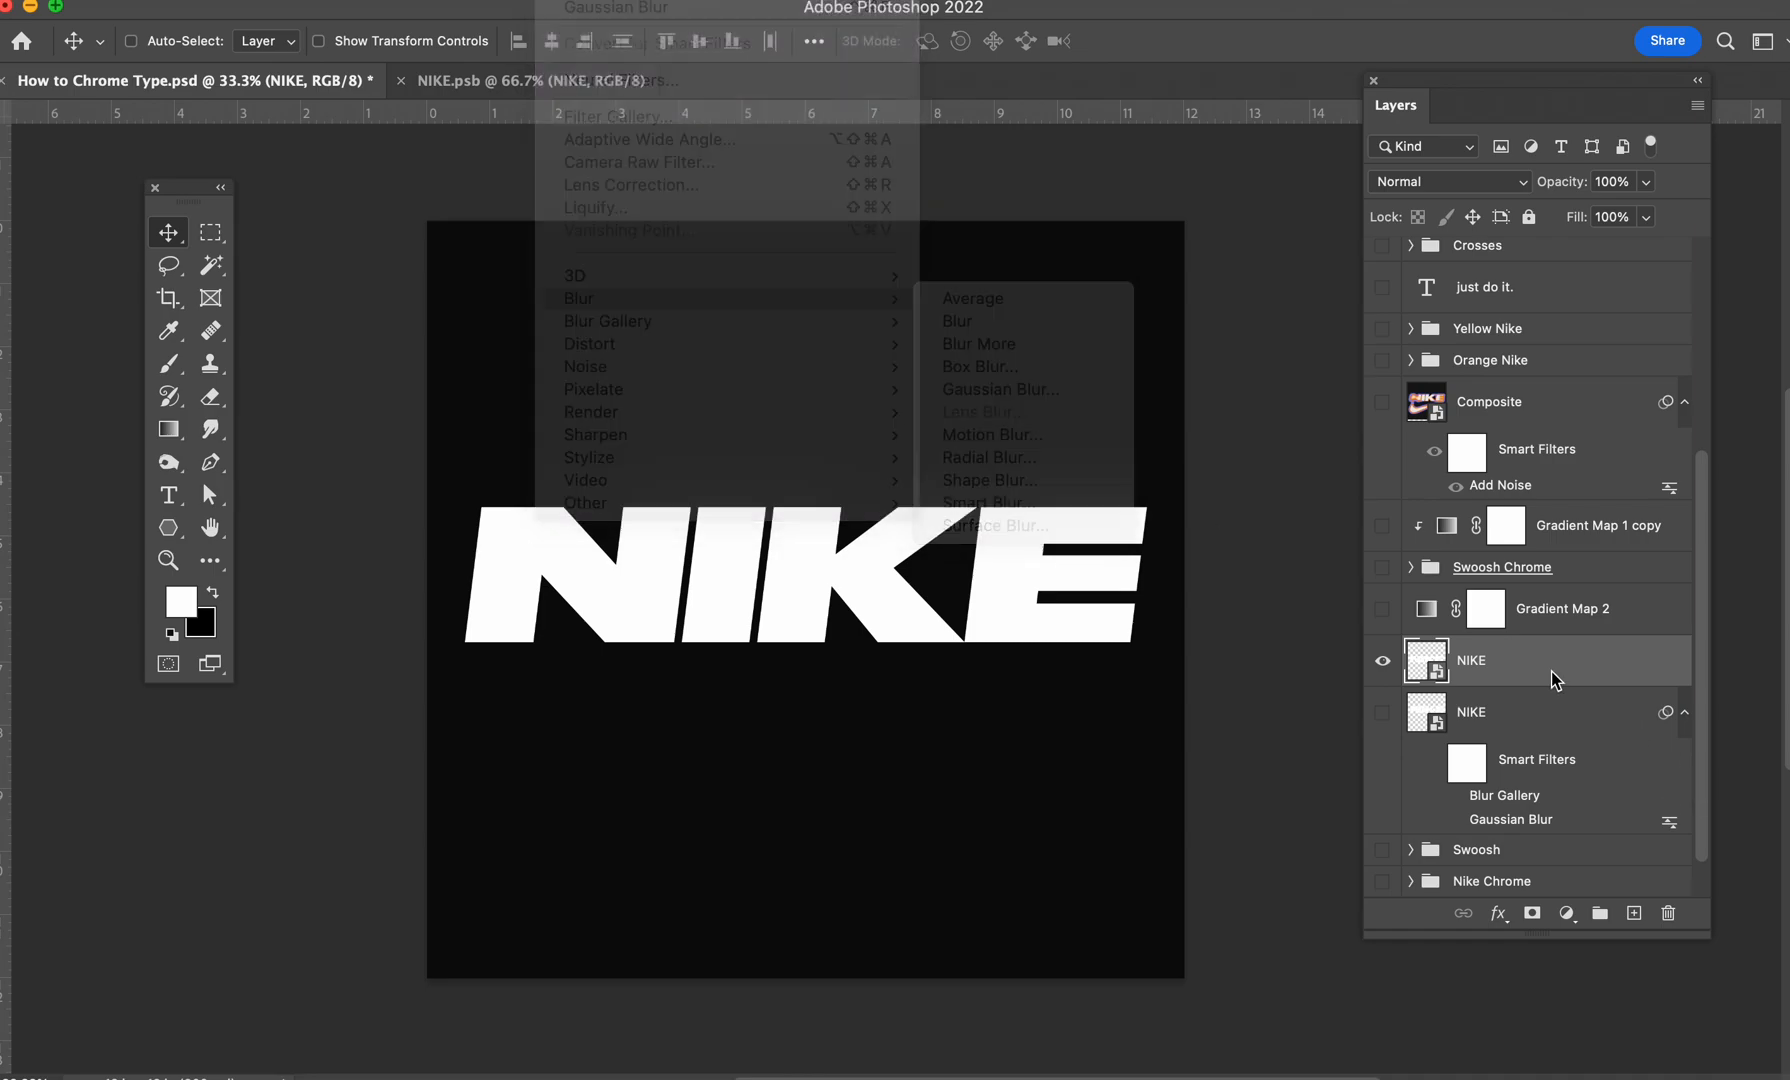
key("super+j")
left_click(1386, 713)
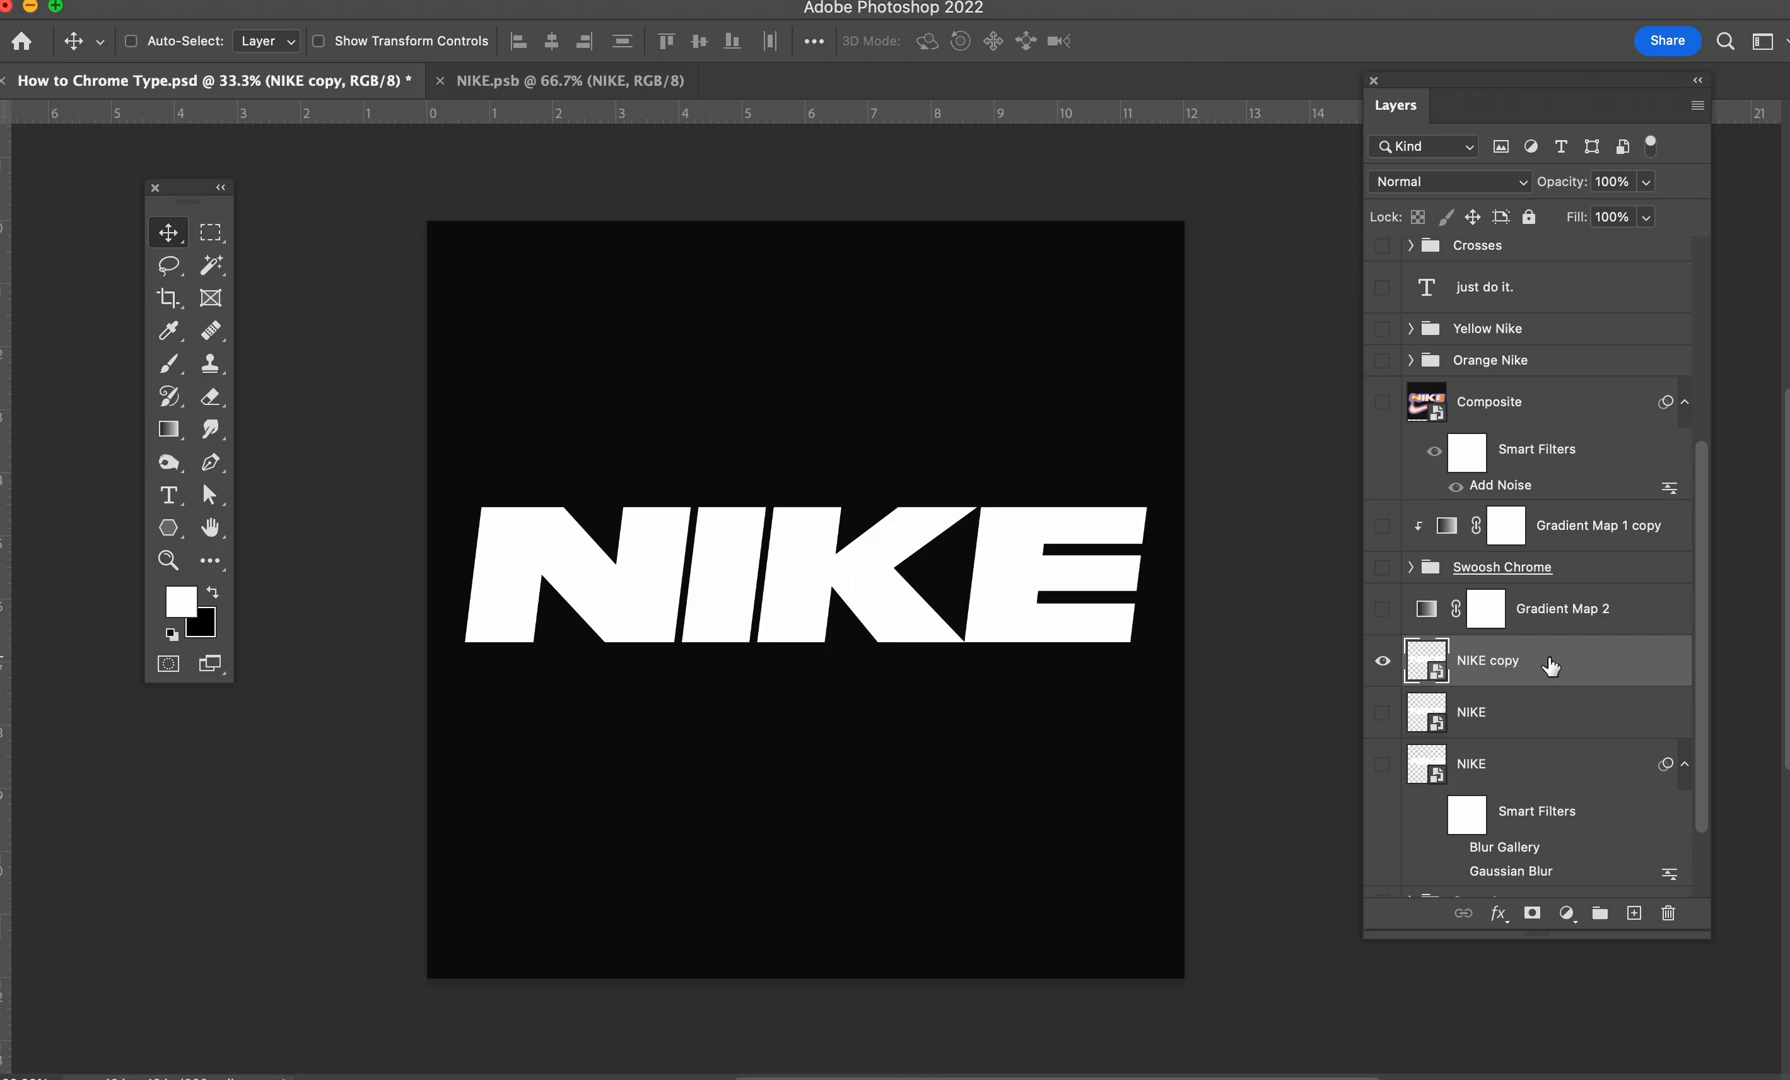
Step: Apply a Gaussian Blur with a 6.2-pixel radius to the NIKE copy layer
left_click(560, 0)
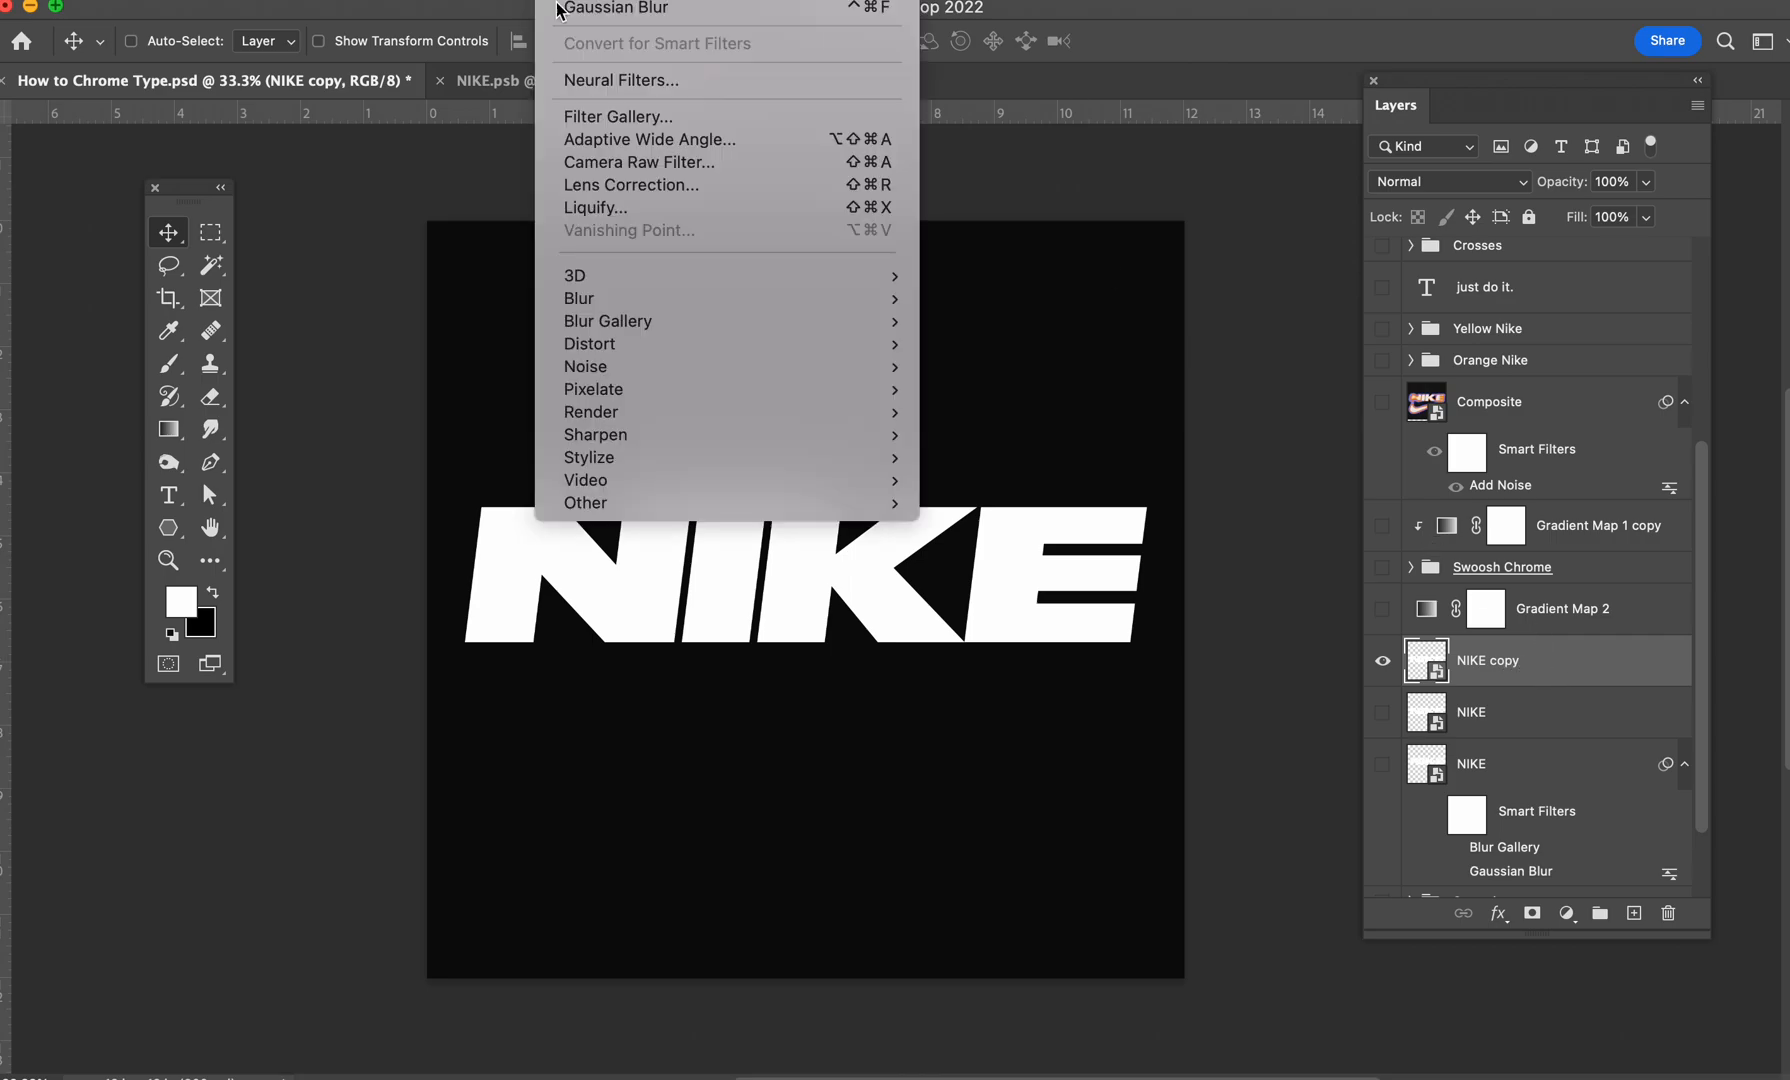
mouse_move(646, 308)
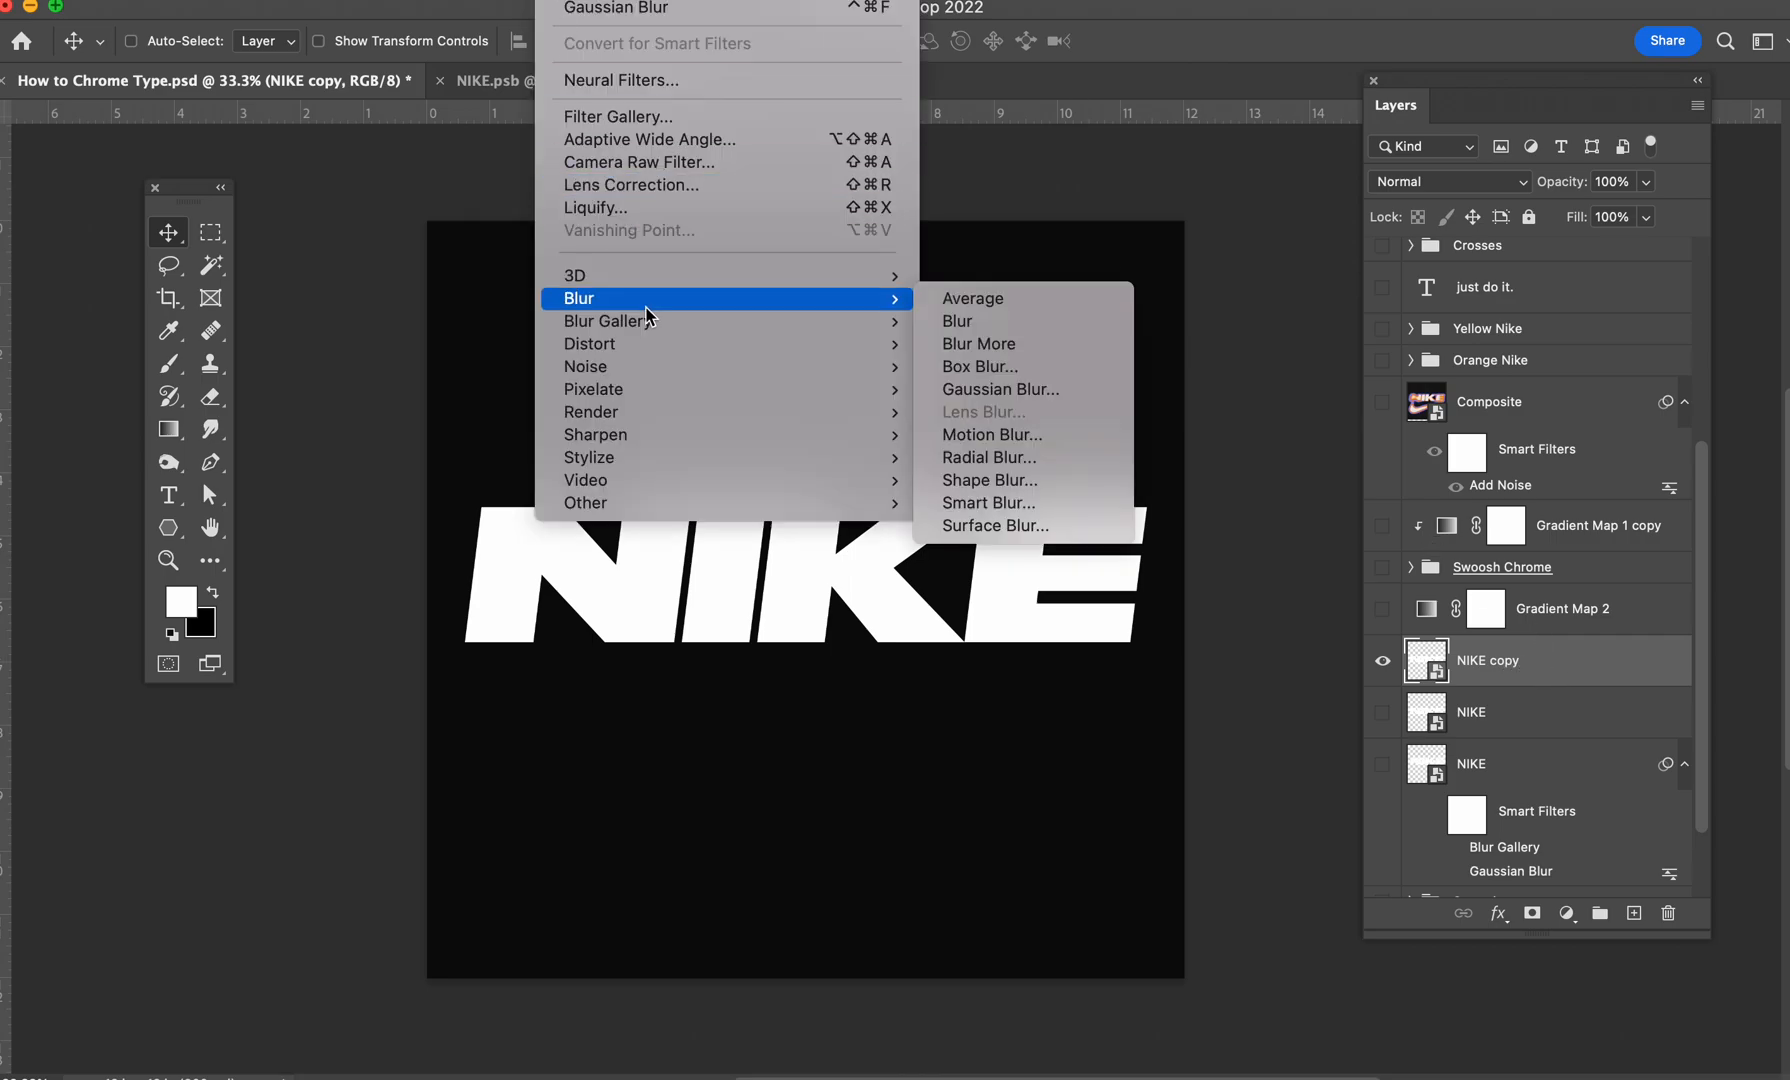
left_click(1066, 400)
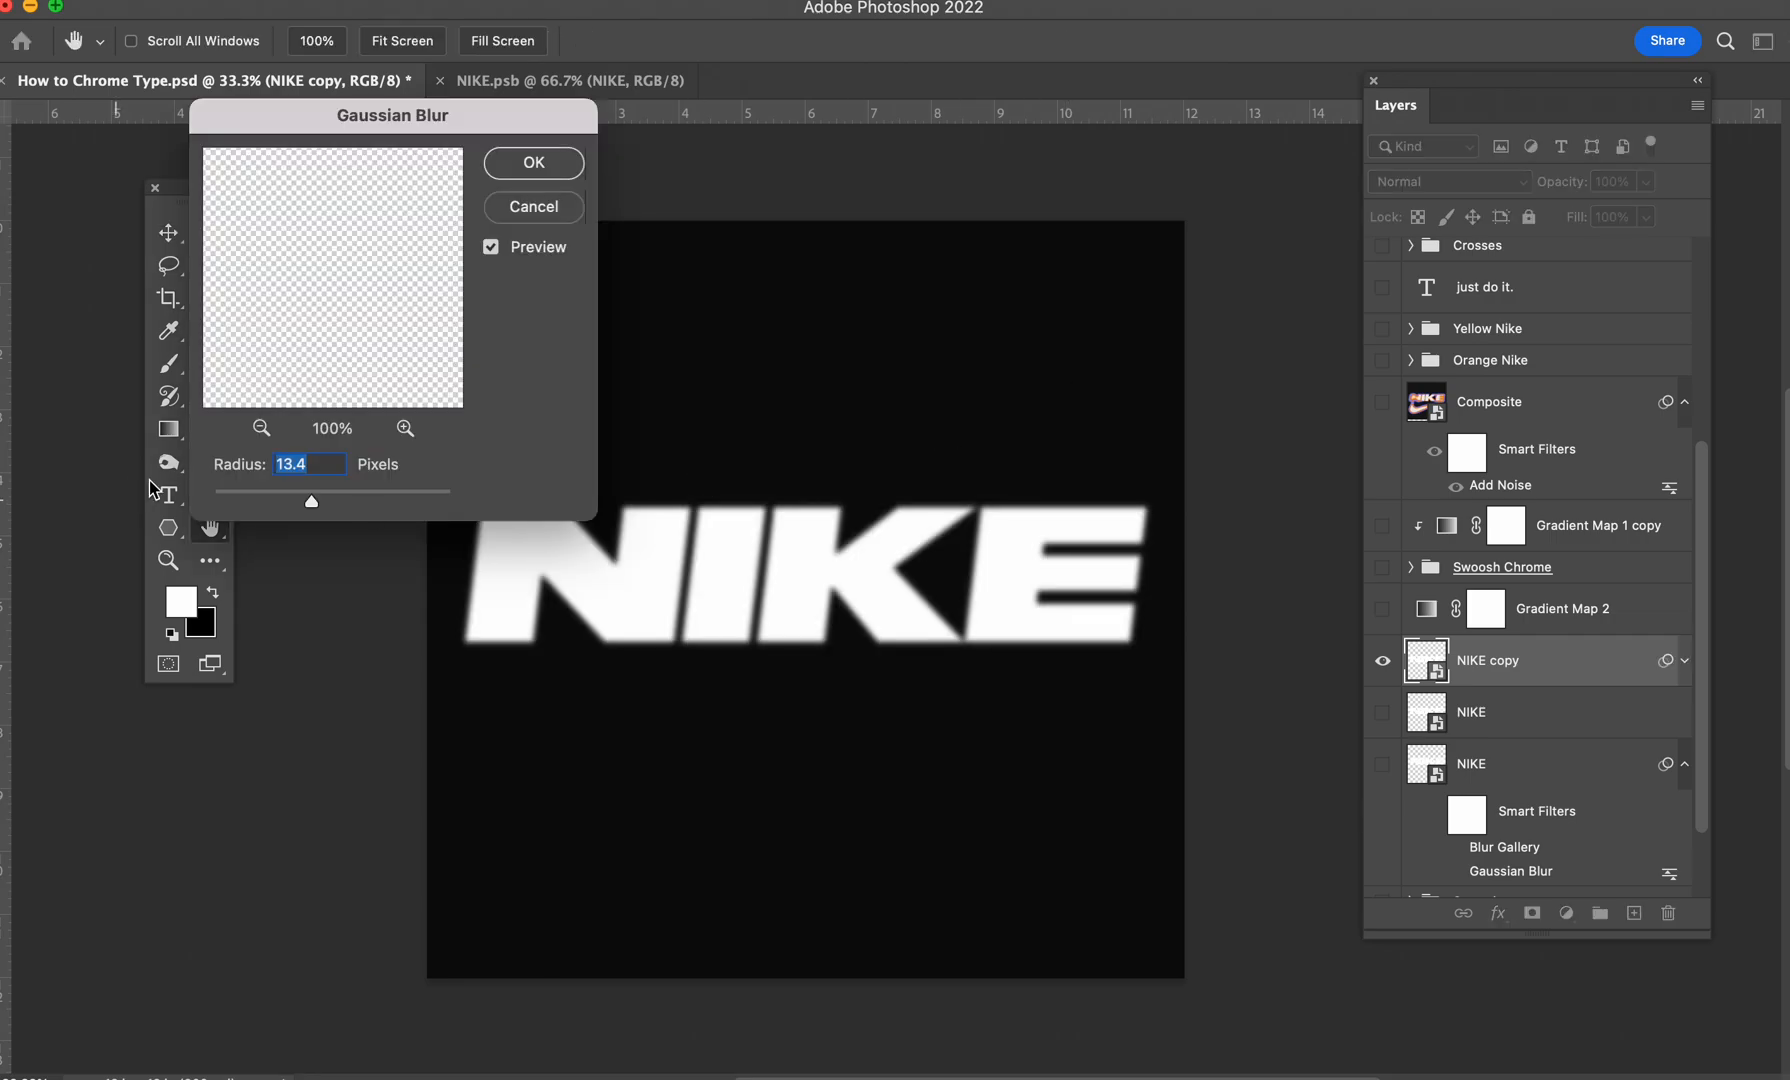
mouse_move(283, 496)
left_mouse_down()
mouse_move(268, 500)
mouse_move(288, 500)
left_mouse_up()
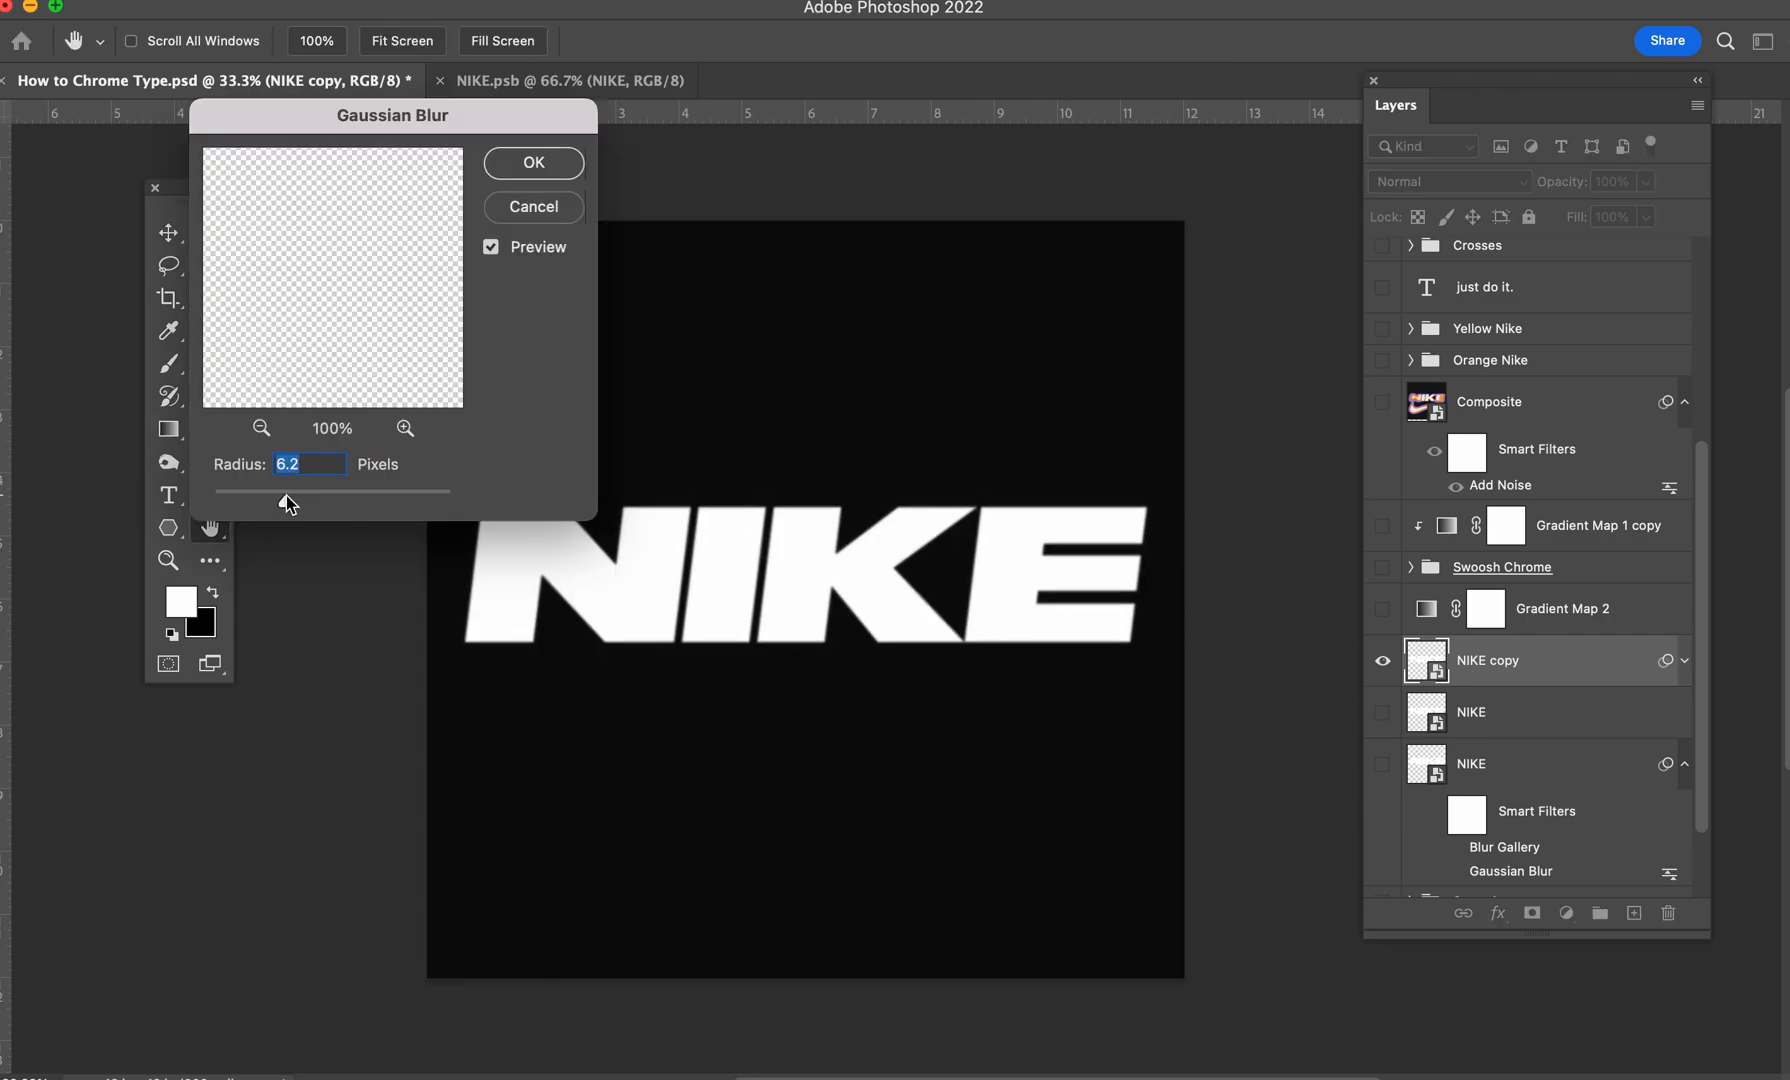
left_click(560, 168)
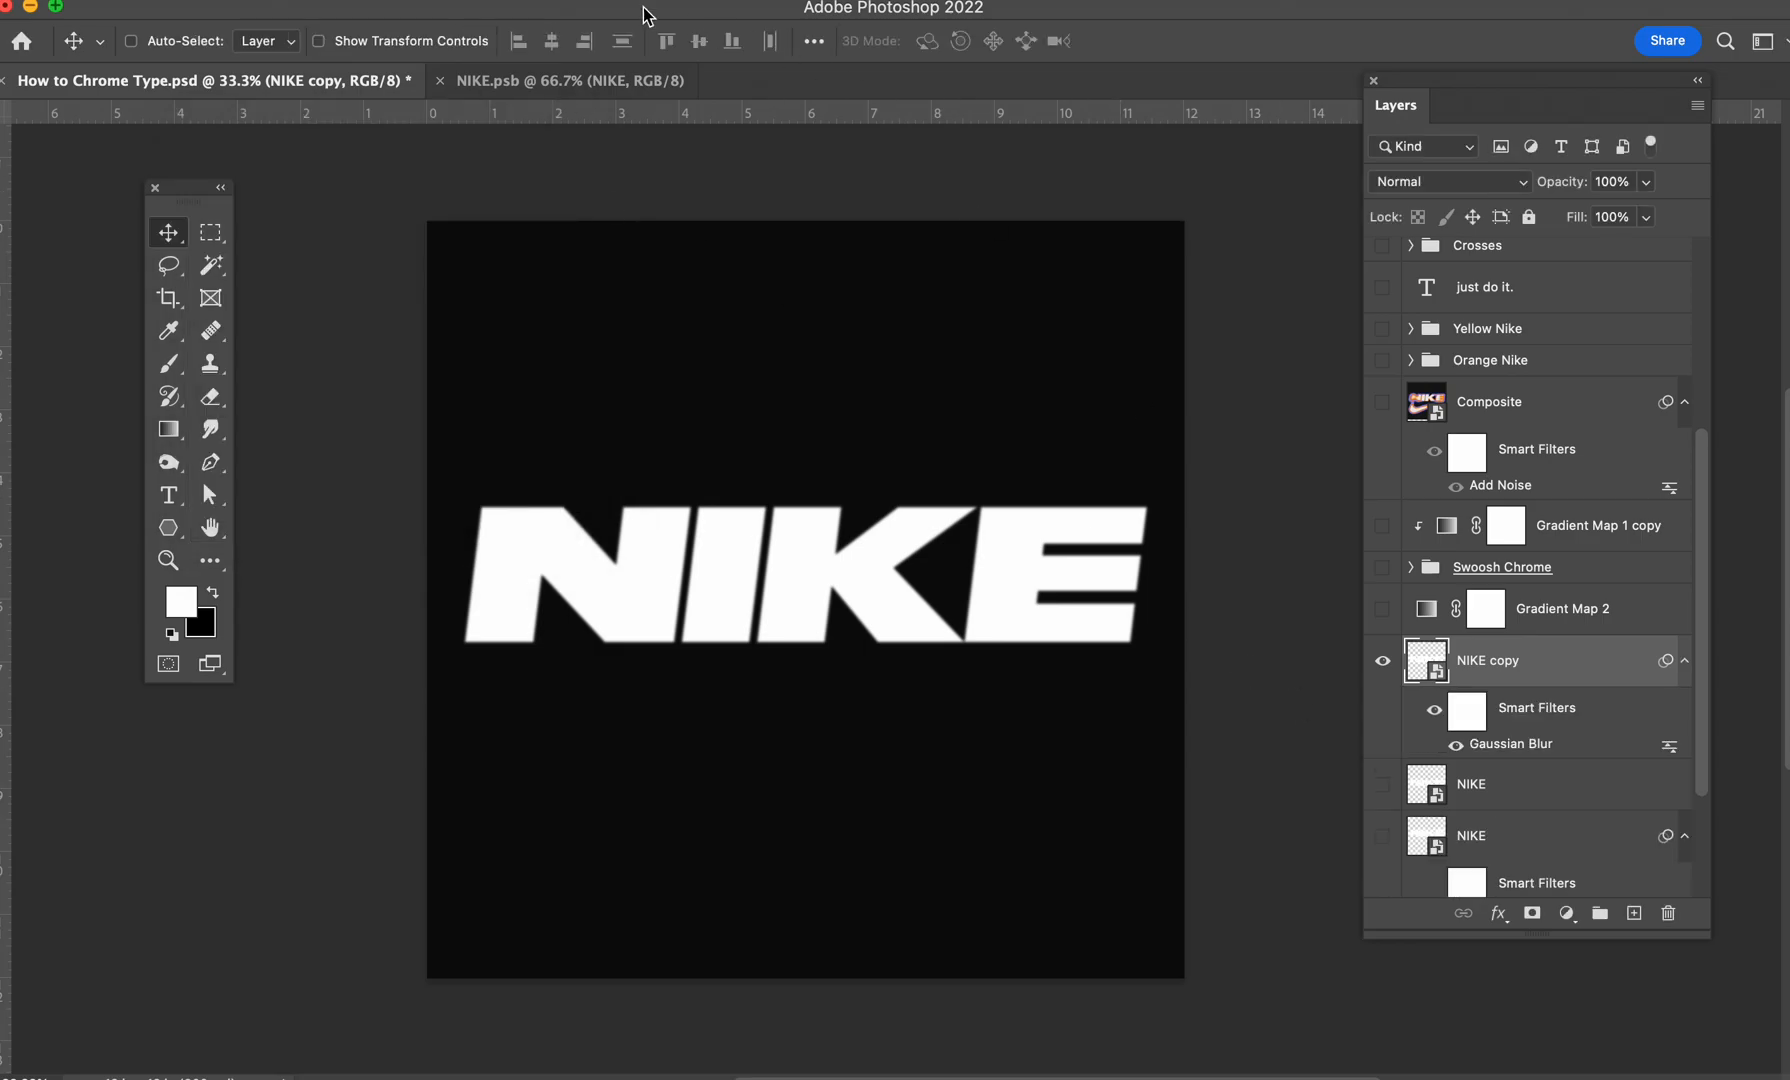
Step: Add an Iris Blur to NIKE copy, shrink its ellipse around the middle letters and set the blur to 65 px
left_click(566, 0)
mouse_move(631, 326)
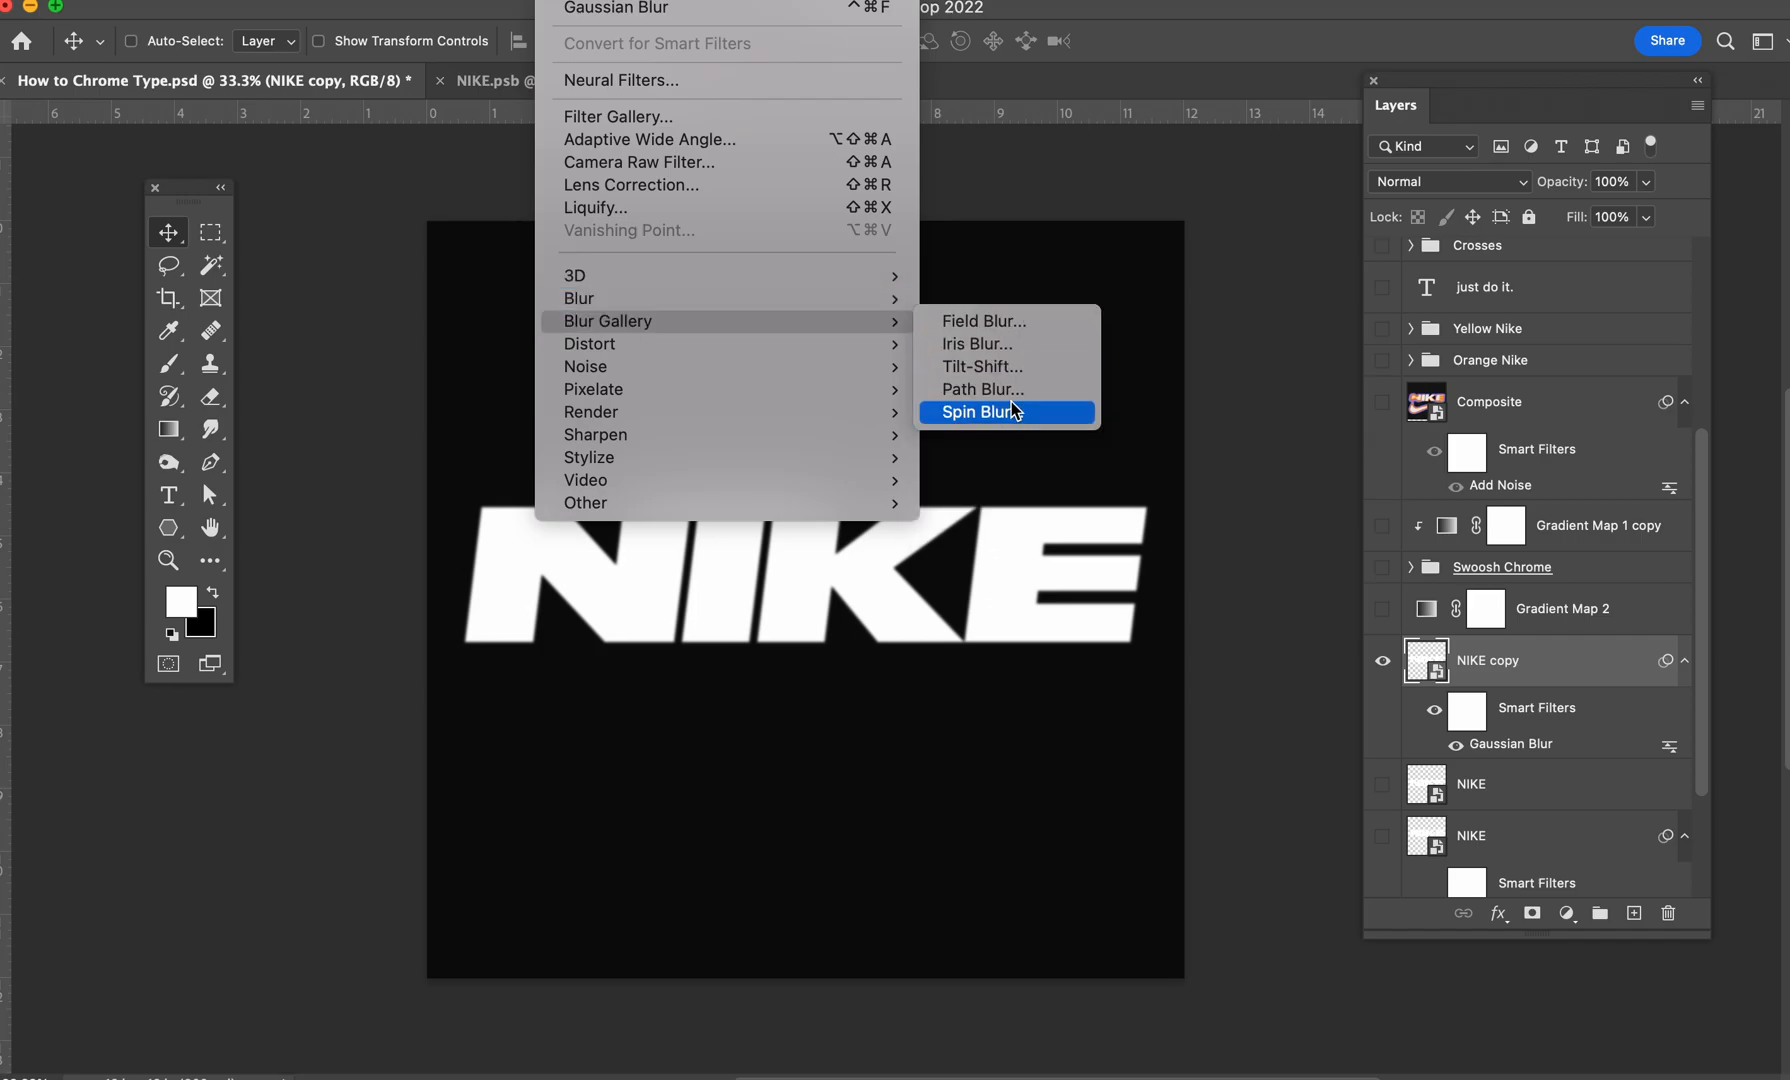
left_click(1020, 344)
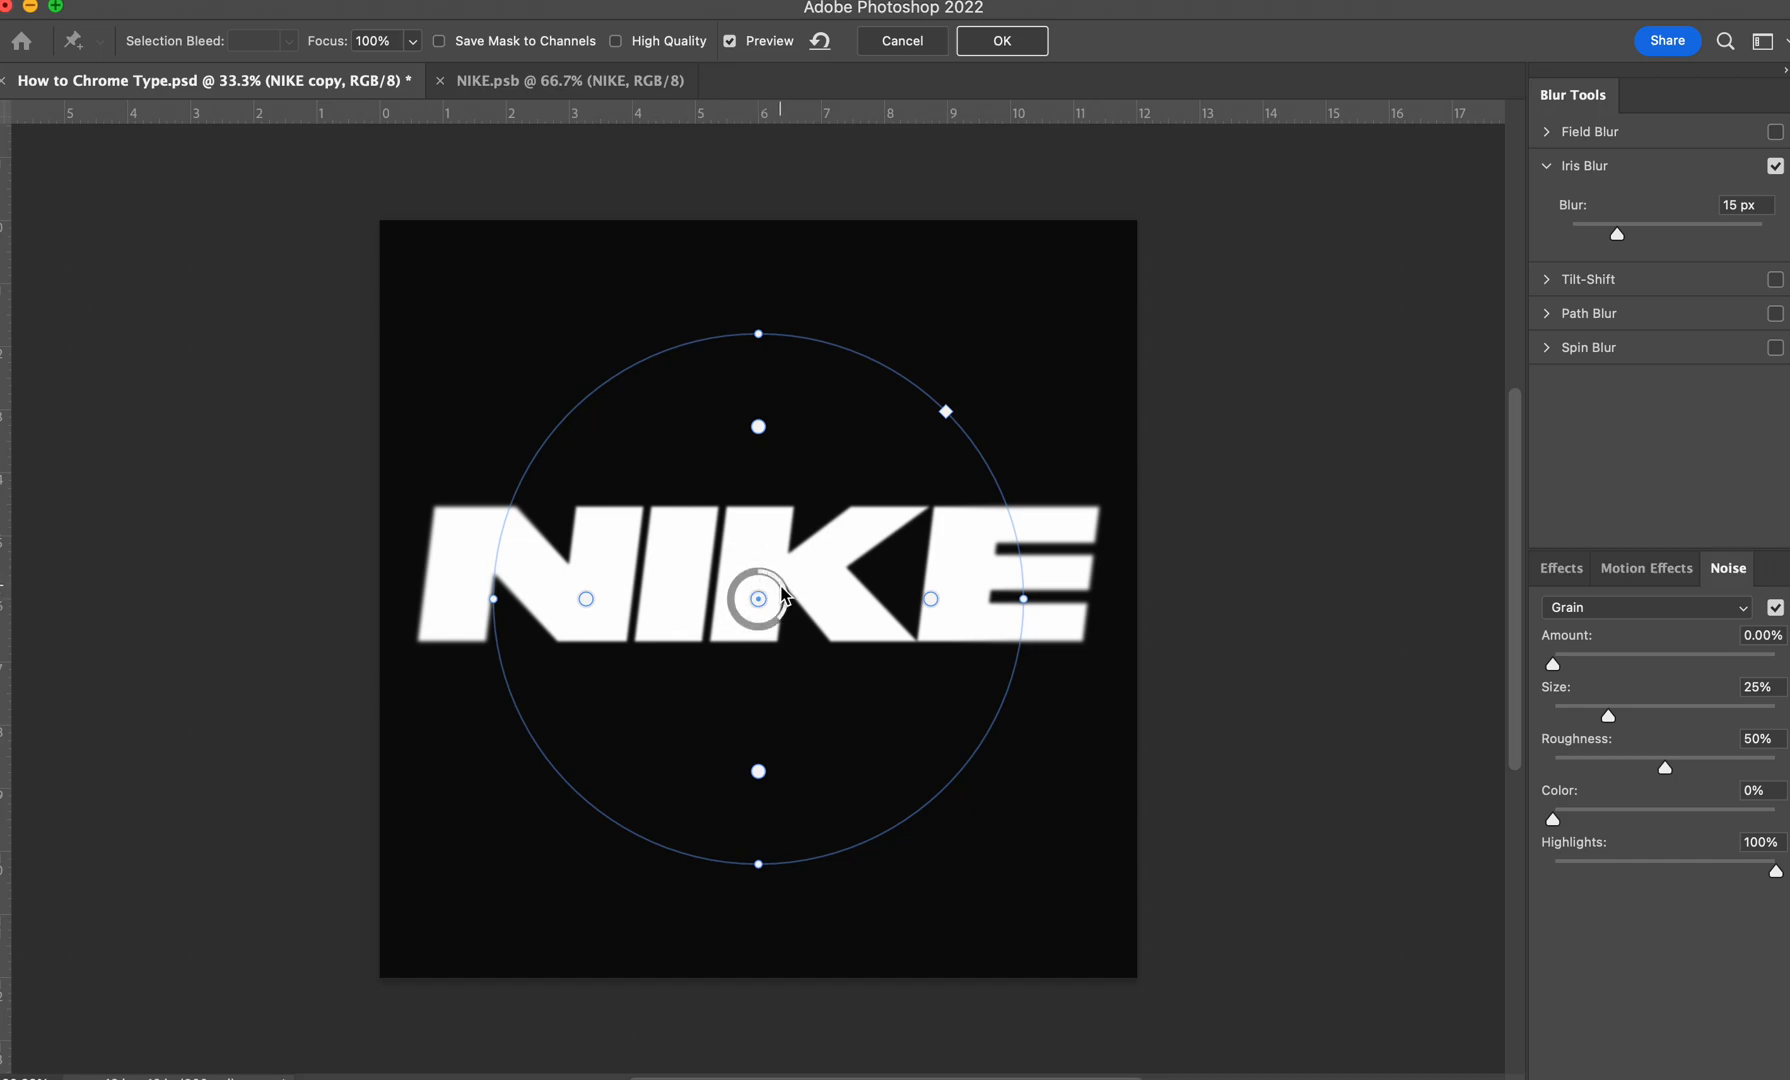
mouse_move(778, 622)
left_mouse_down()
mouse_move(731, 606)
mouse_move(786, 616)
left_mouse_up()
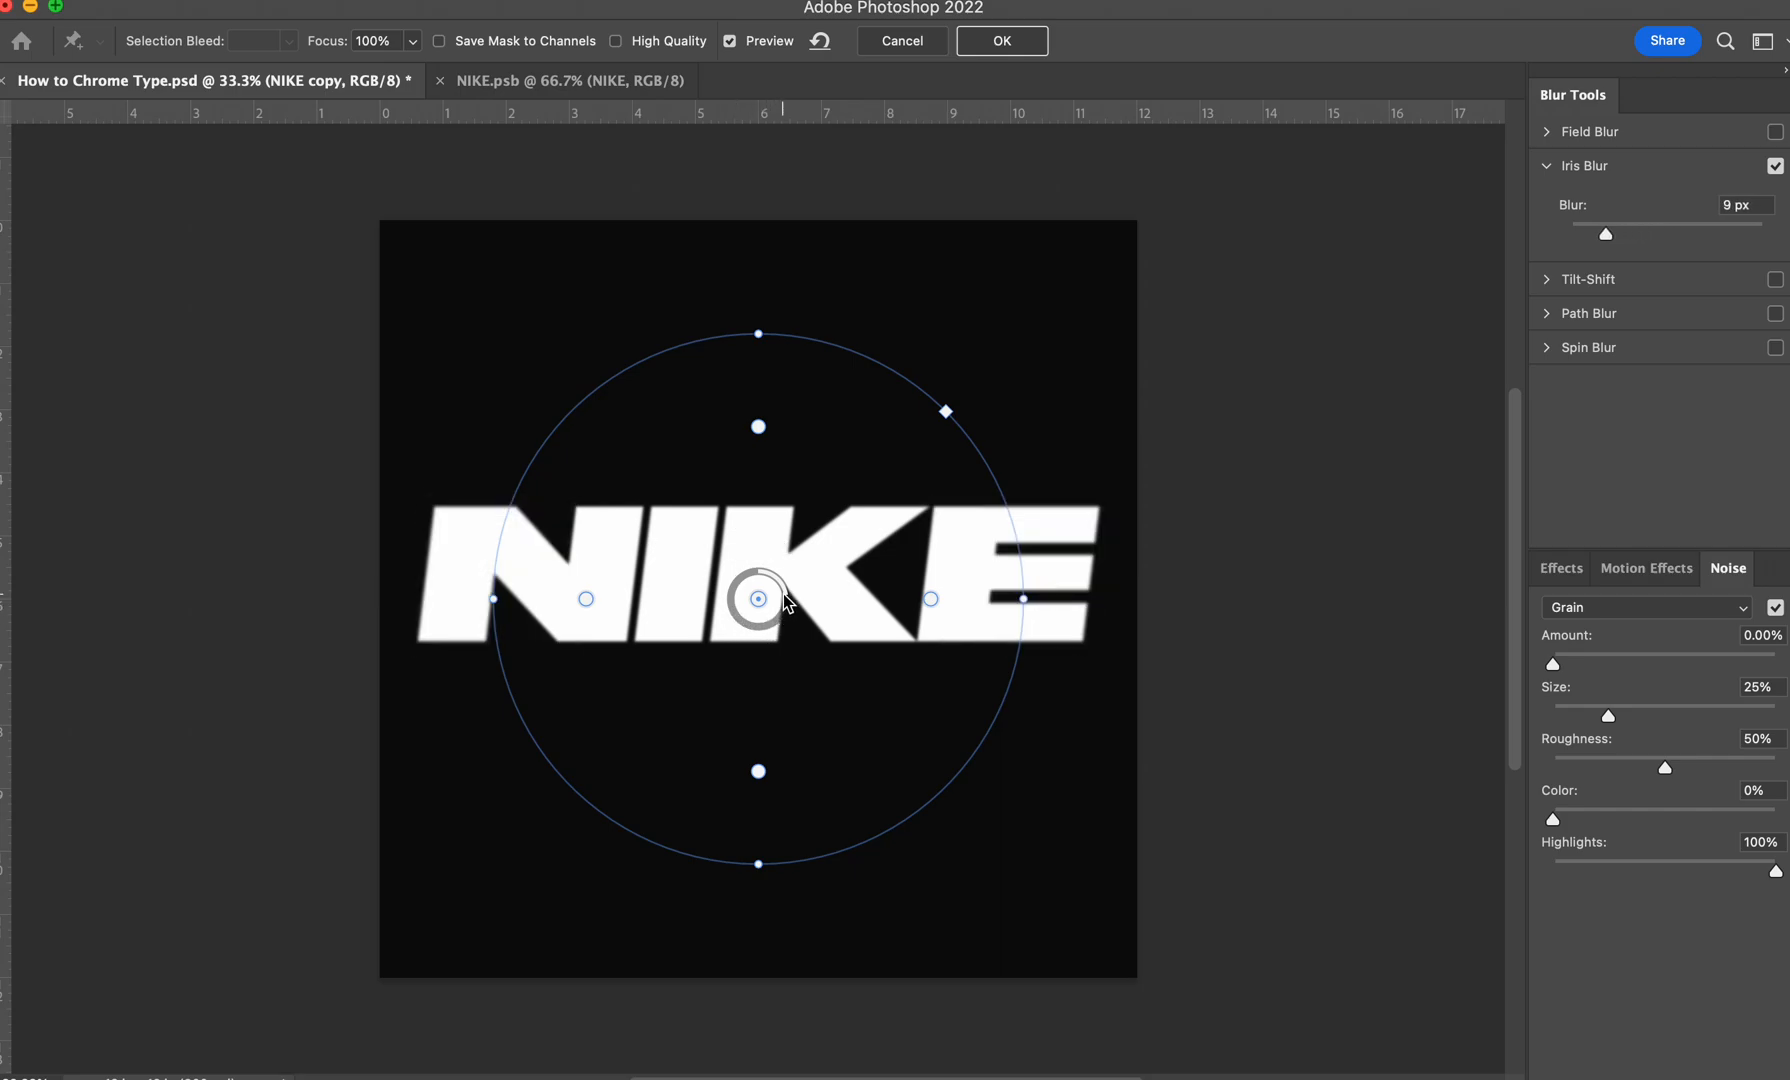
left_click_drag(760, 866, 875, 740)
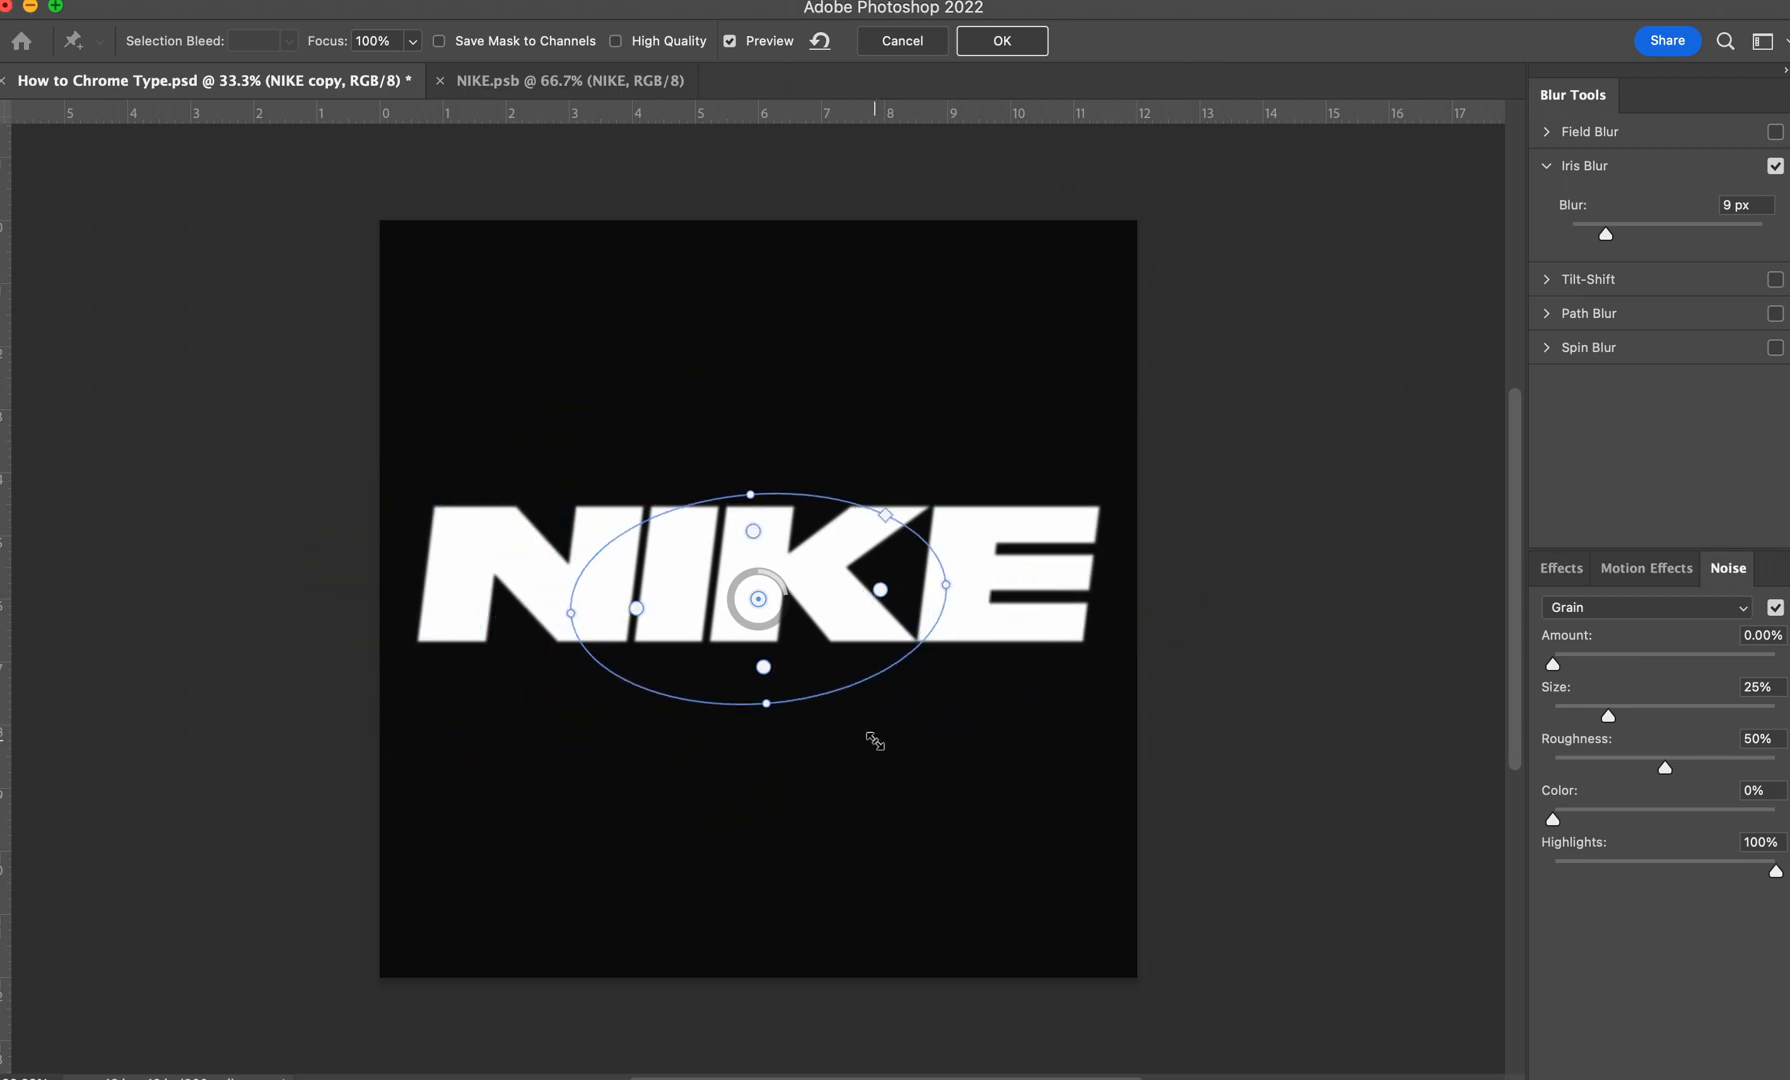
left_click_drag(768, 626, 728, 628)
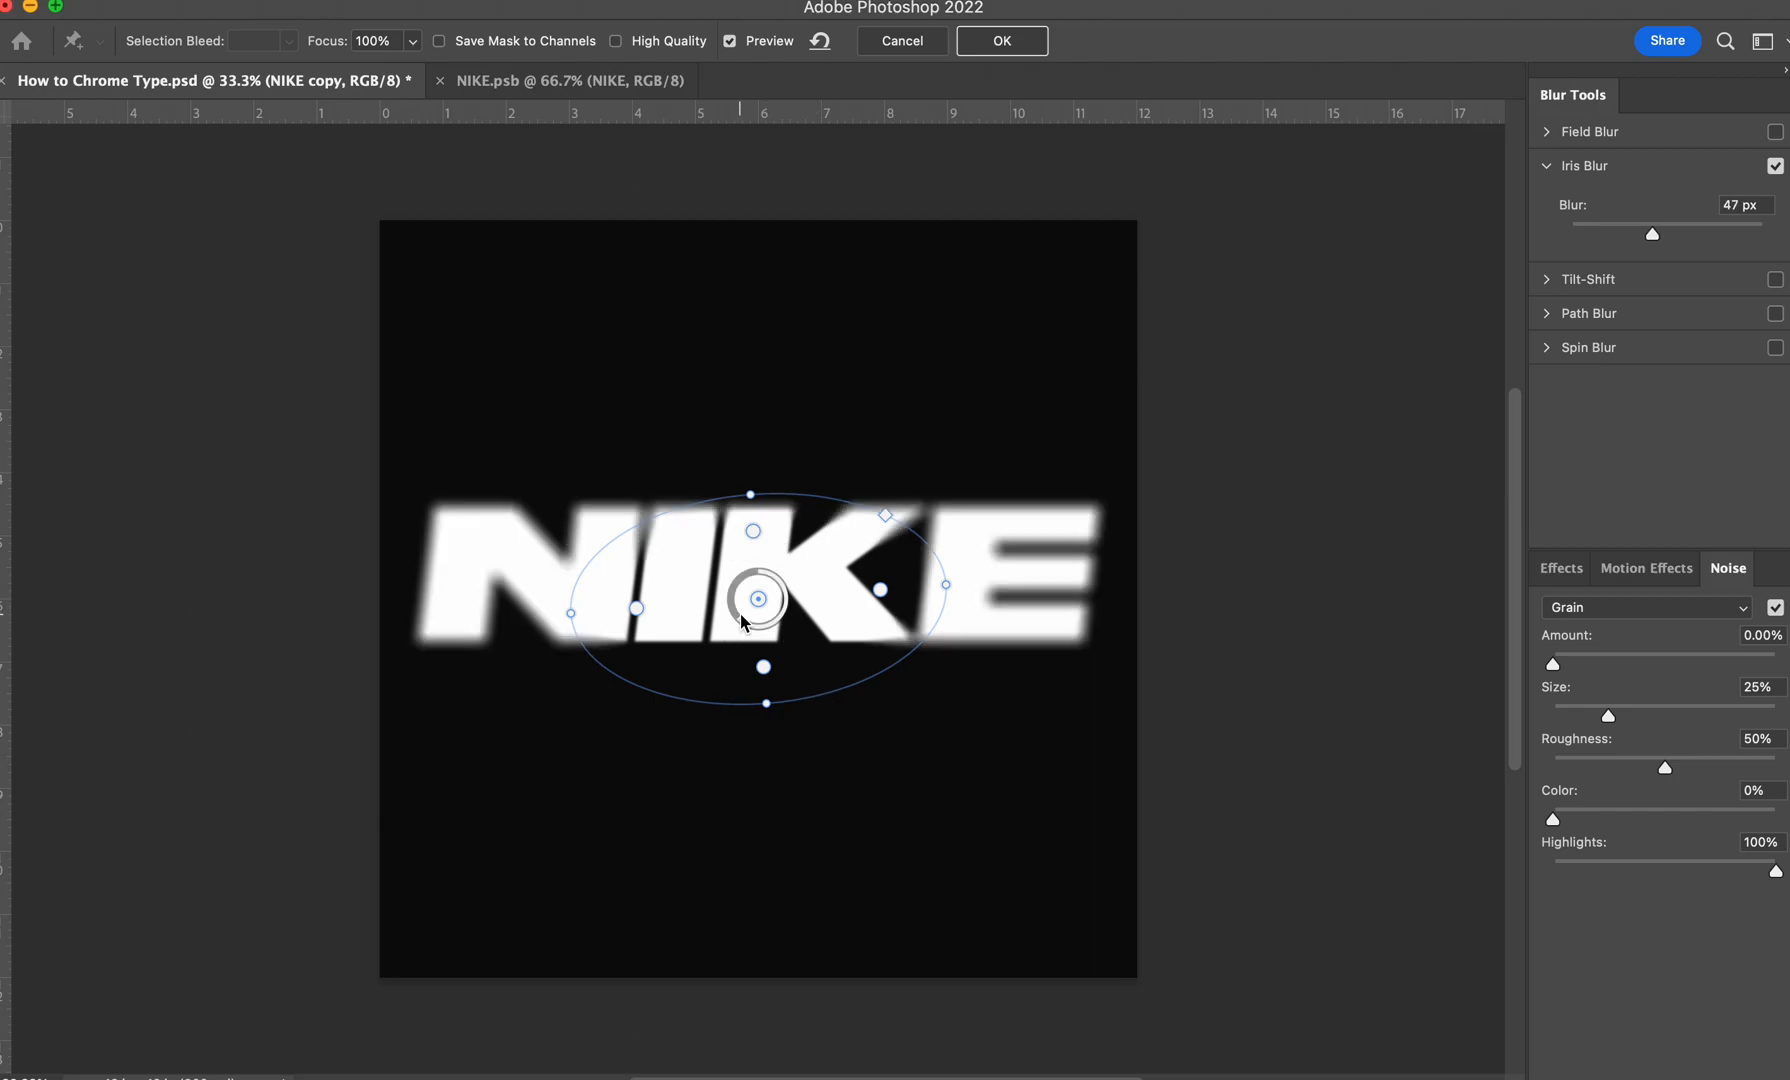
left_click_drag(733, 611, 733, 611)
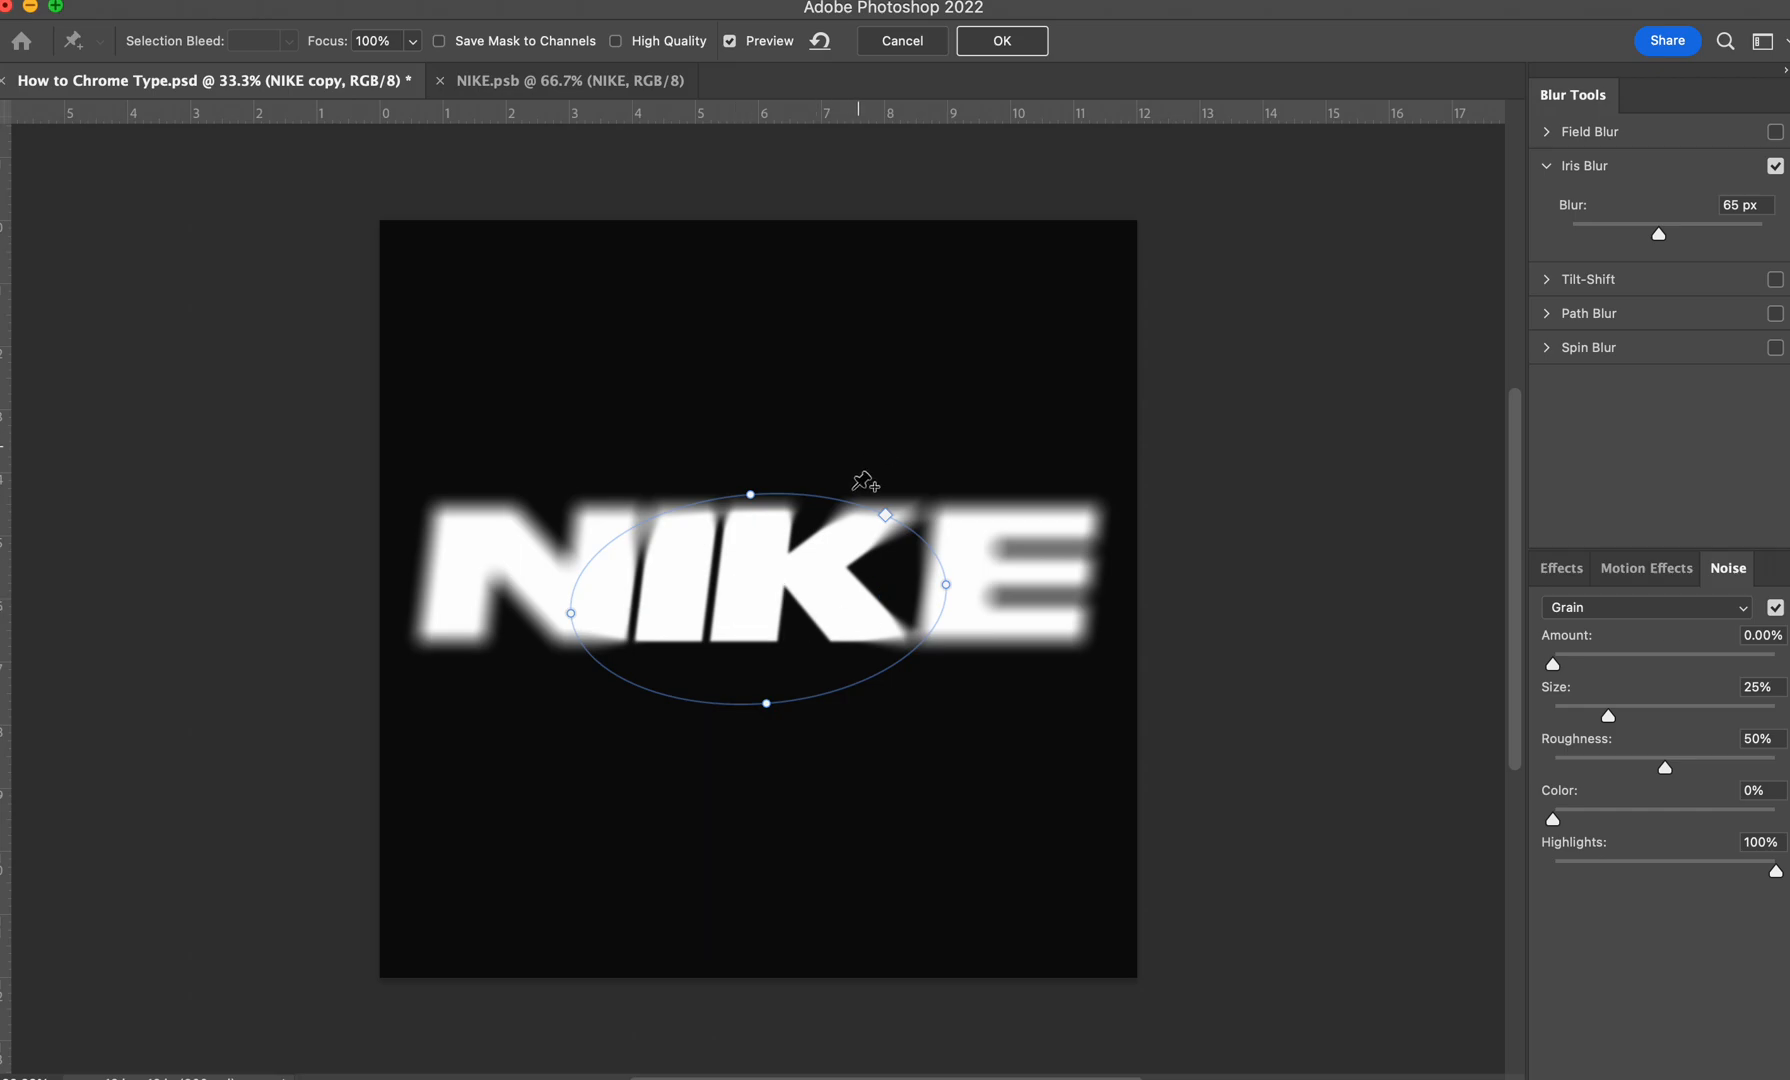
Step: Adjust the Iris Blur's feather points inside the ellipse so the sharp middle letters fade gradually into the blur
left_click_drag(765, 668, 766, 651)
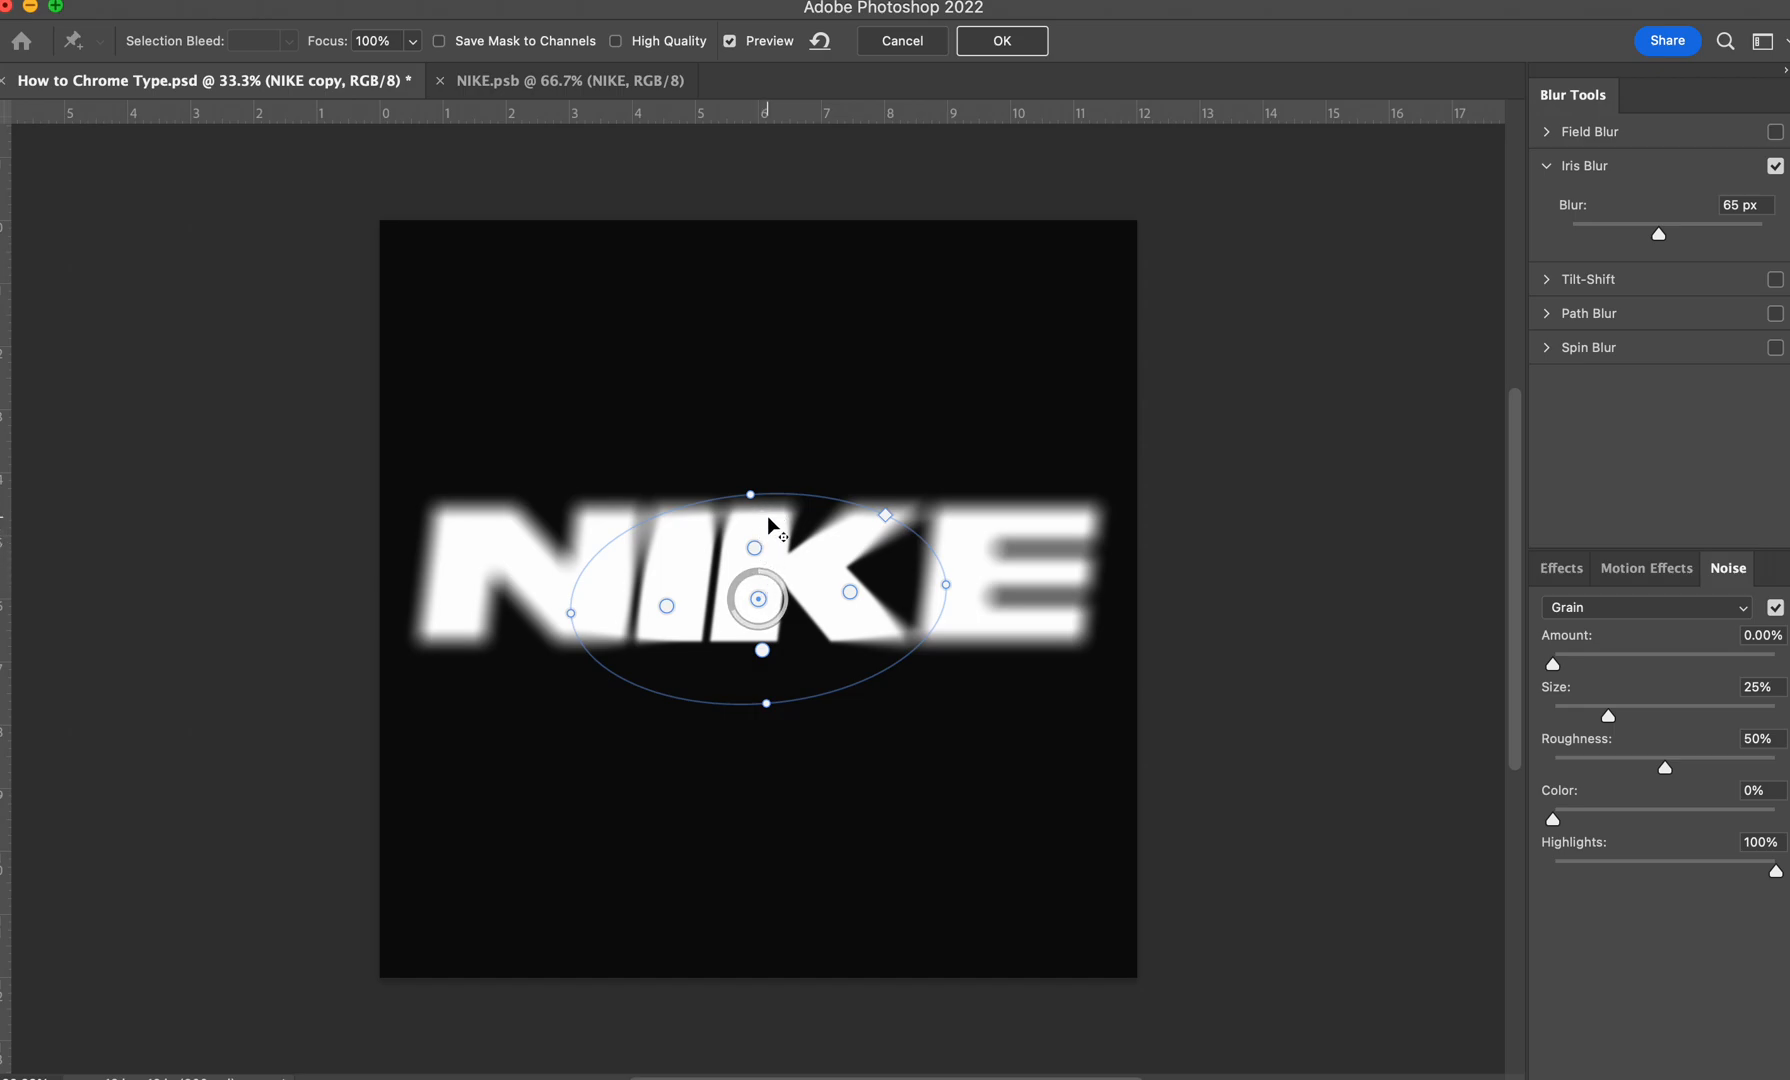
left_click_drag(755, 540, 760, 506)
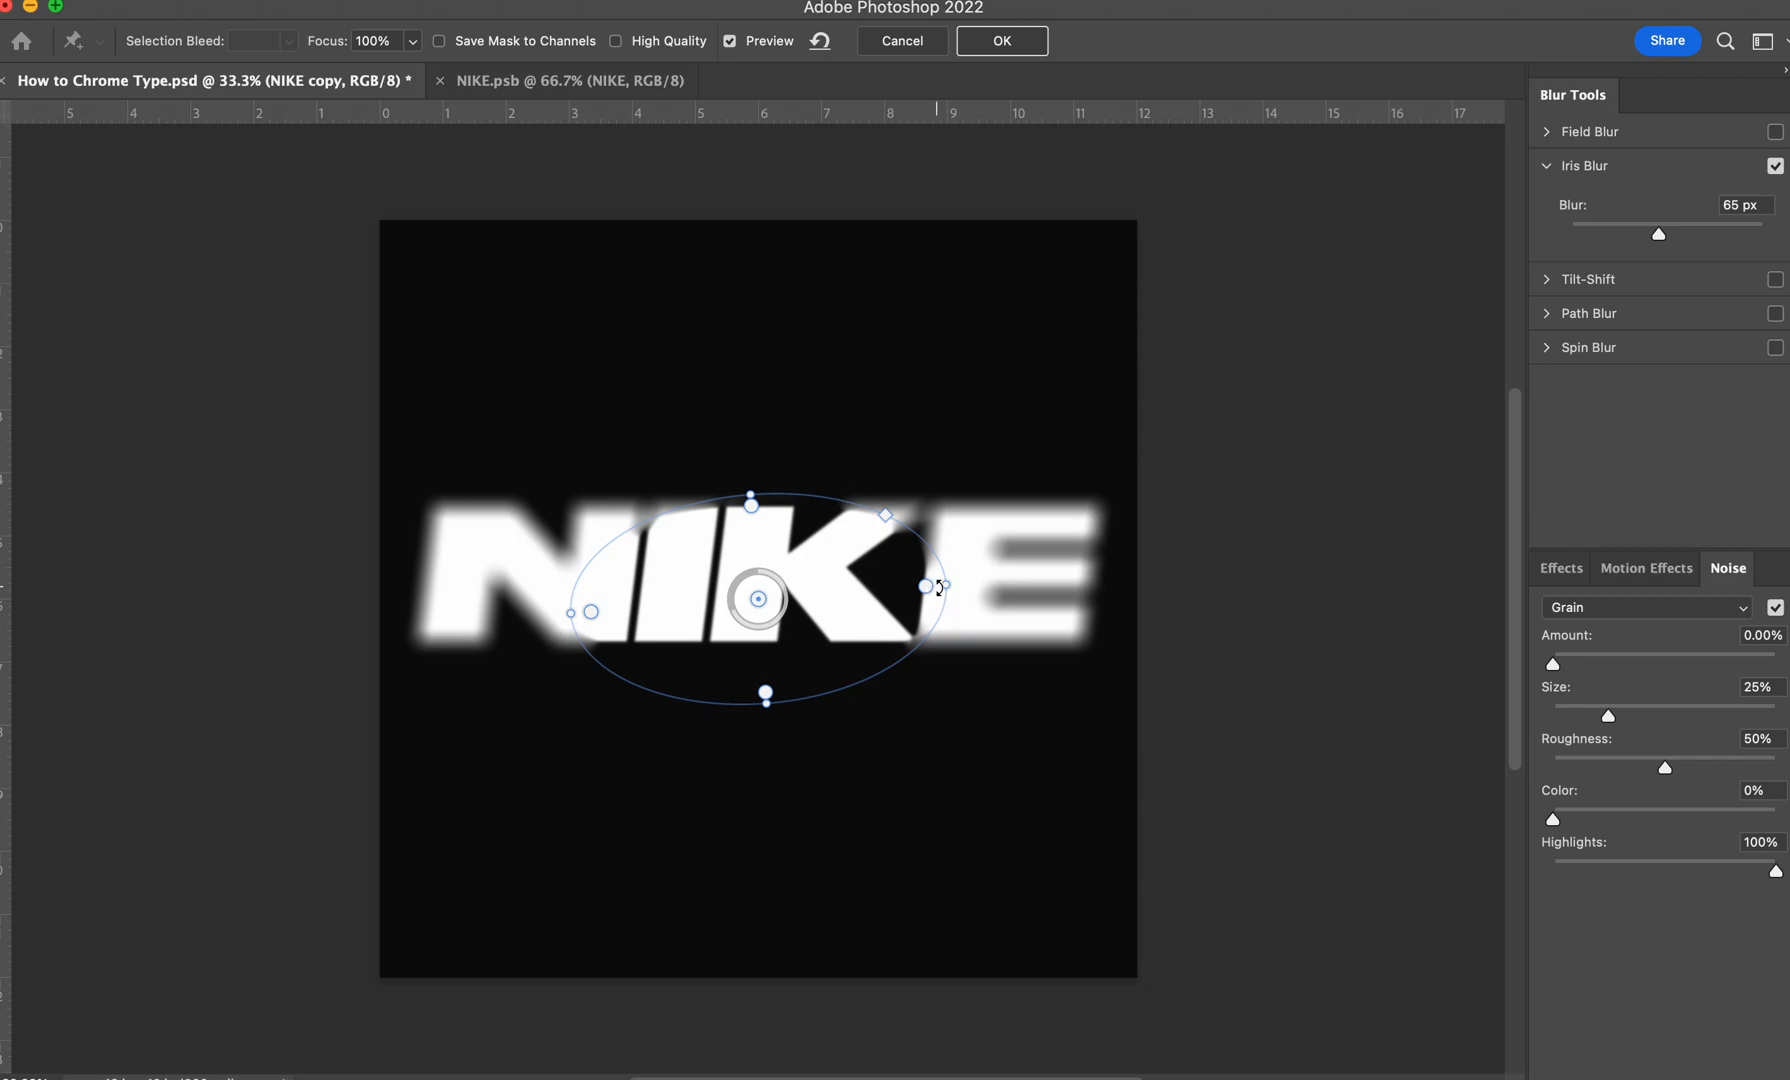
left_click_drag(928, 592, 870, 597)
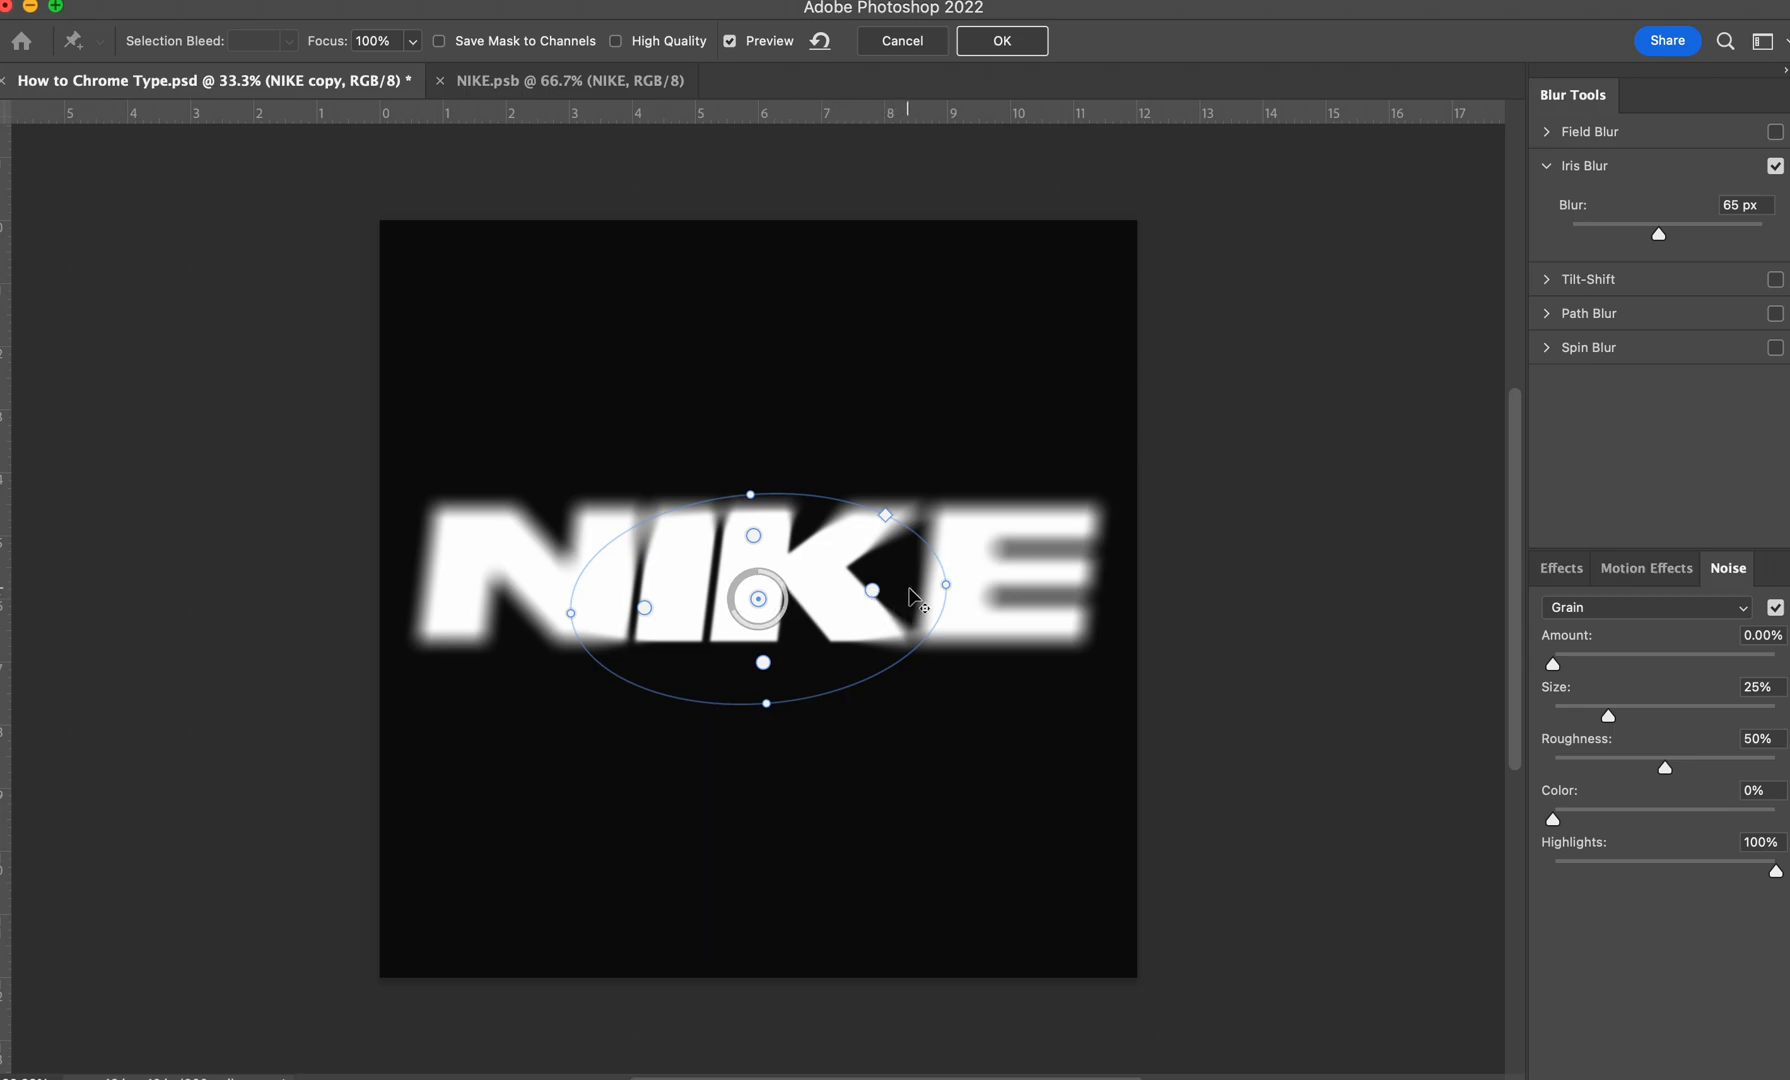
left_click_drag(869, 592, 862, 589)
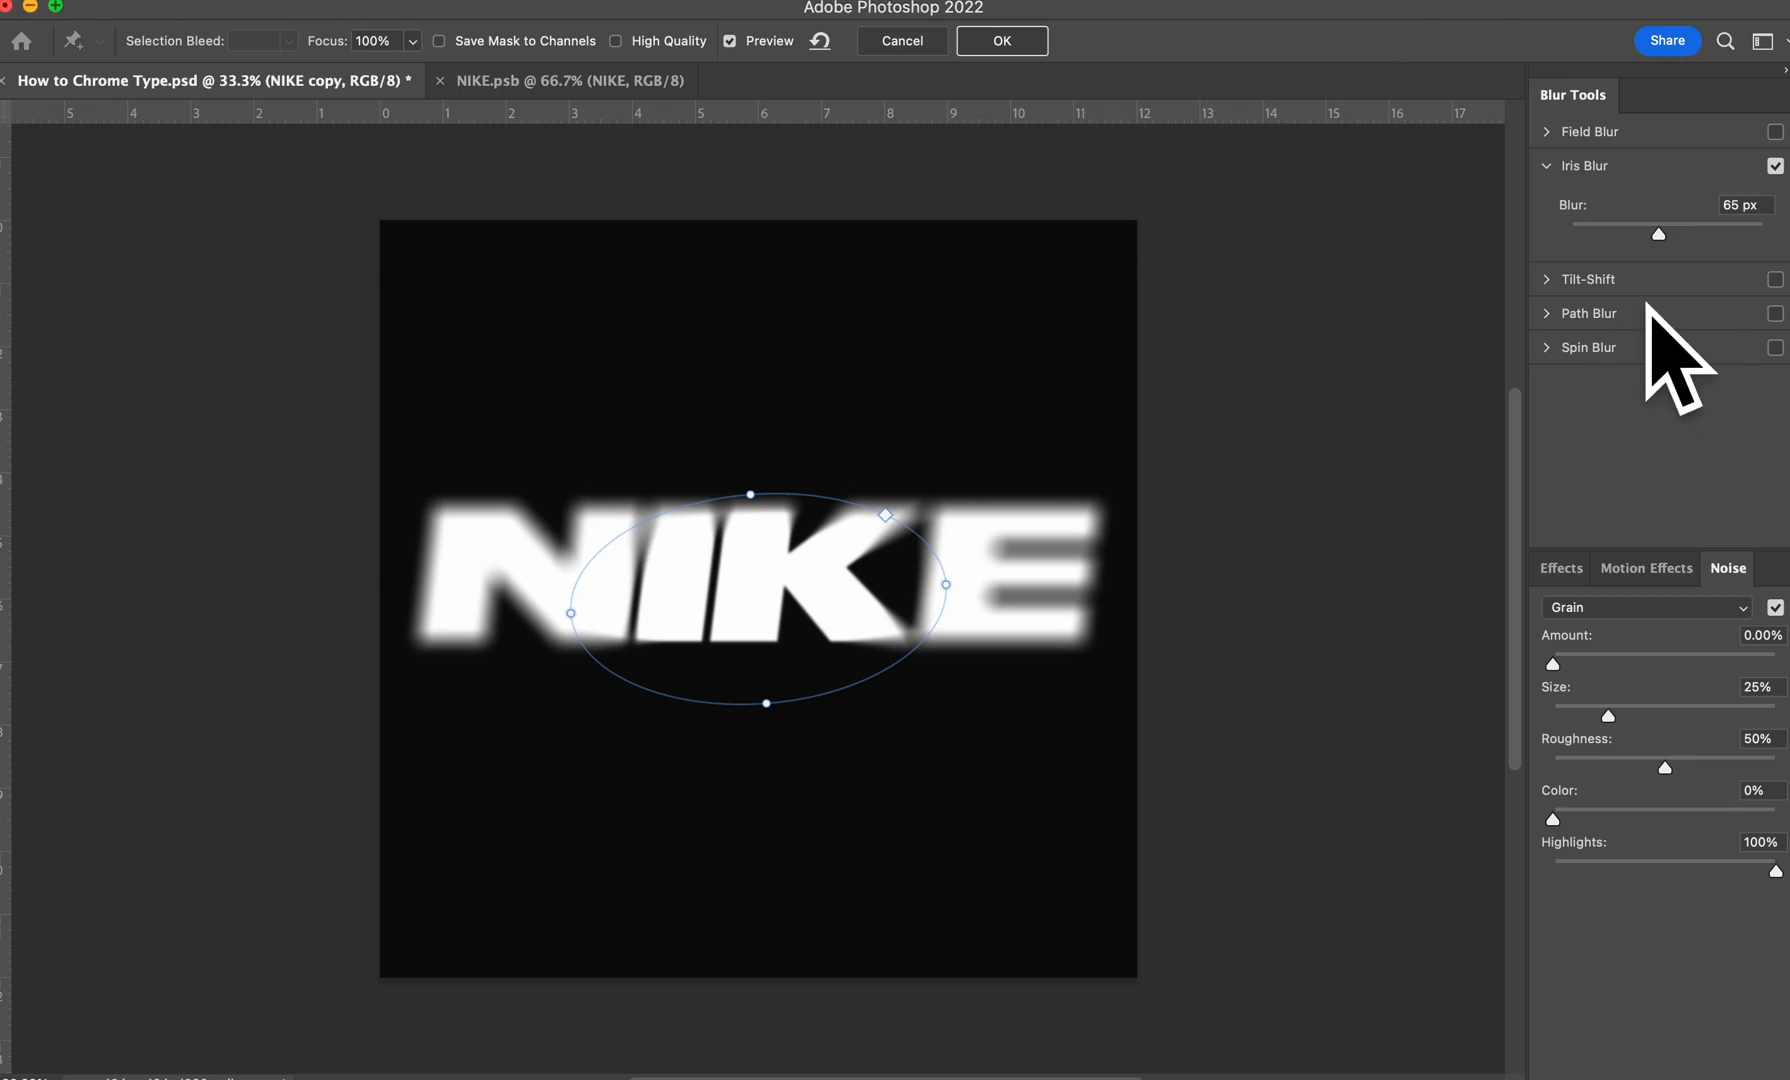
left_click(1548, 166)
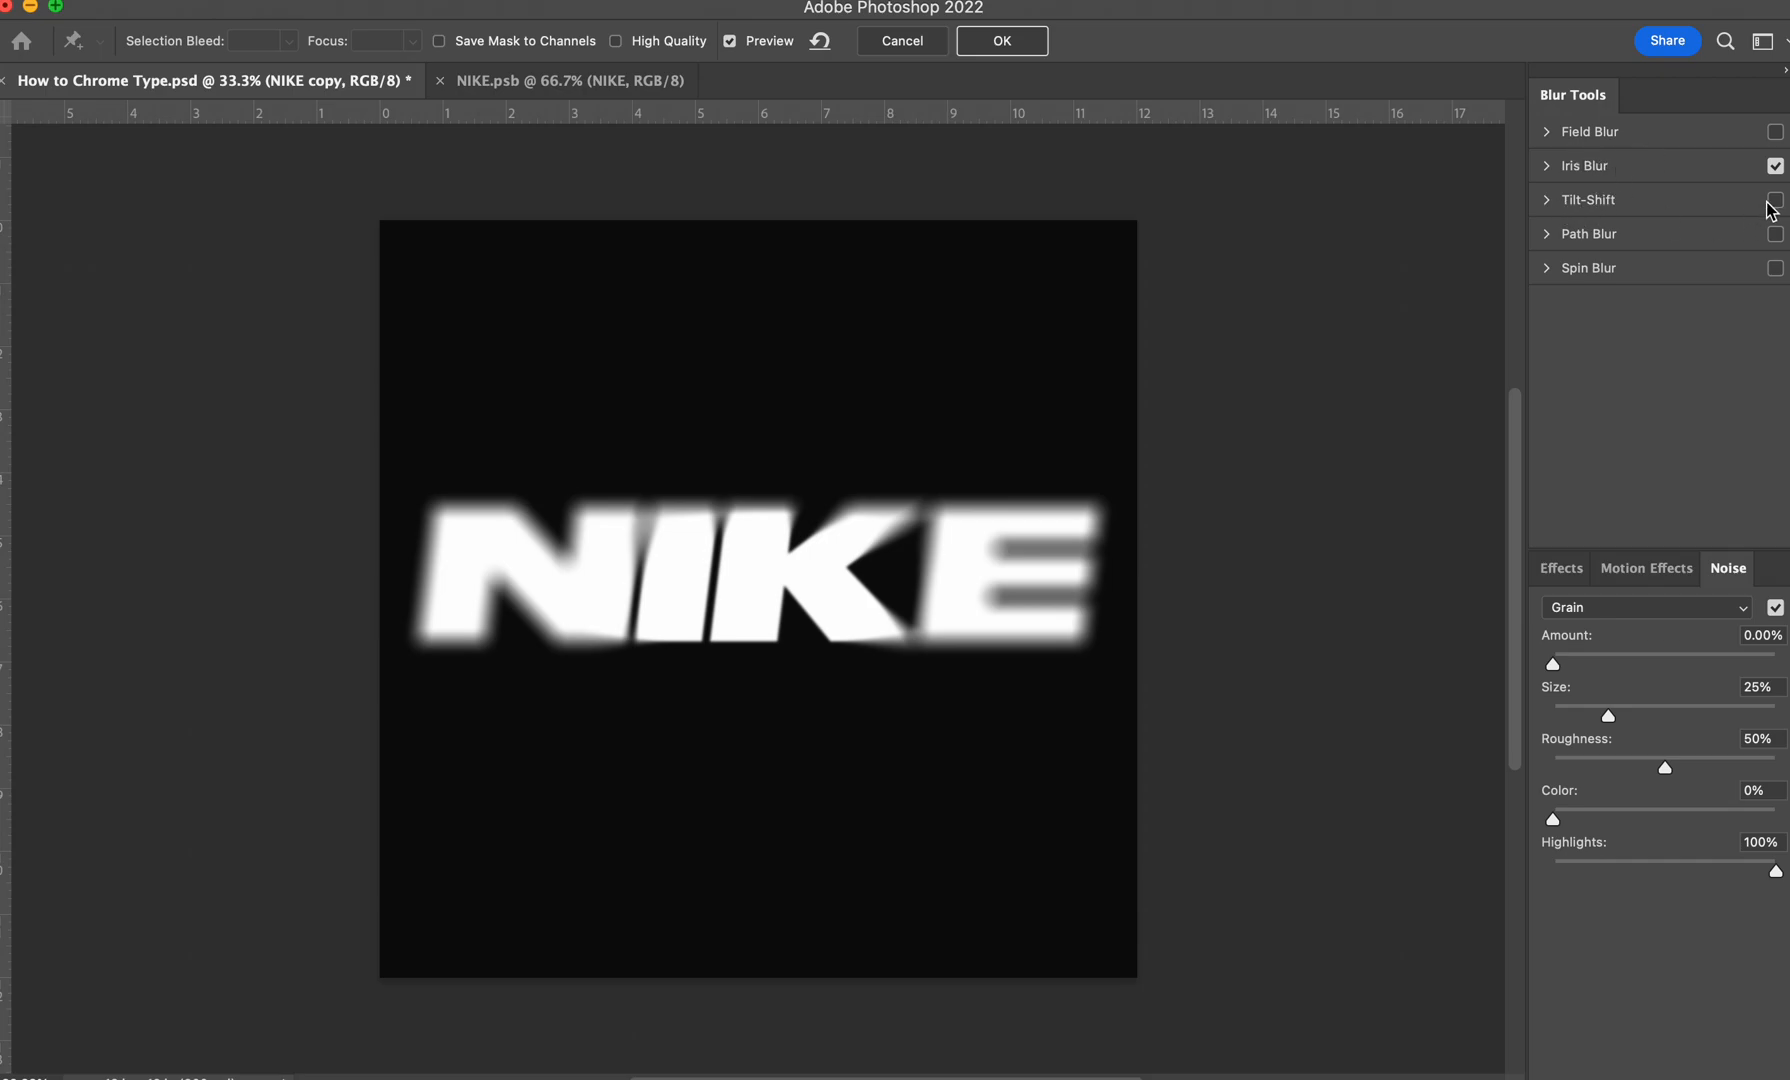
Step: Try a Tilt-Shift blur on the lettering, recentring it and narrowing its focus band to a thin strip across the letters
left_click(1548, 202)
left_click_drag(802, 679, 802, 640)
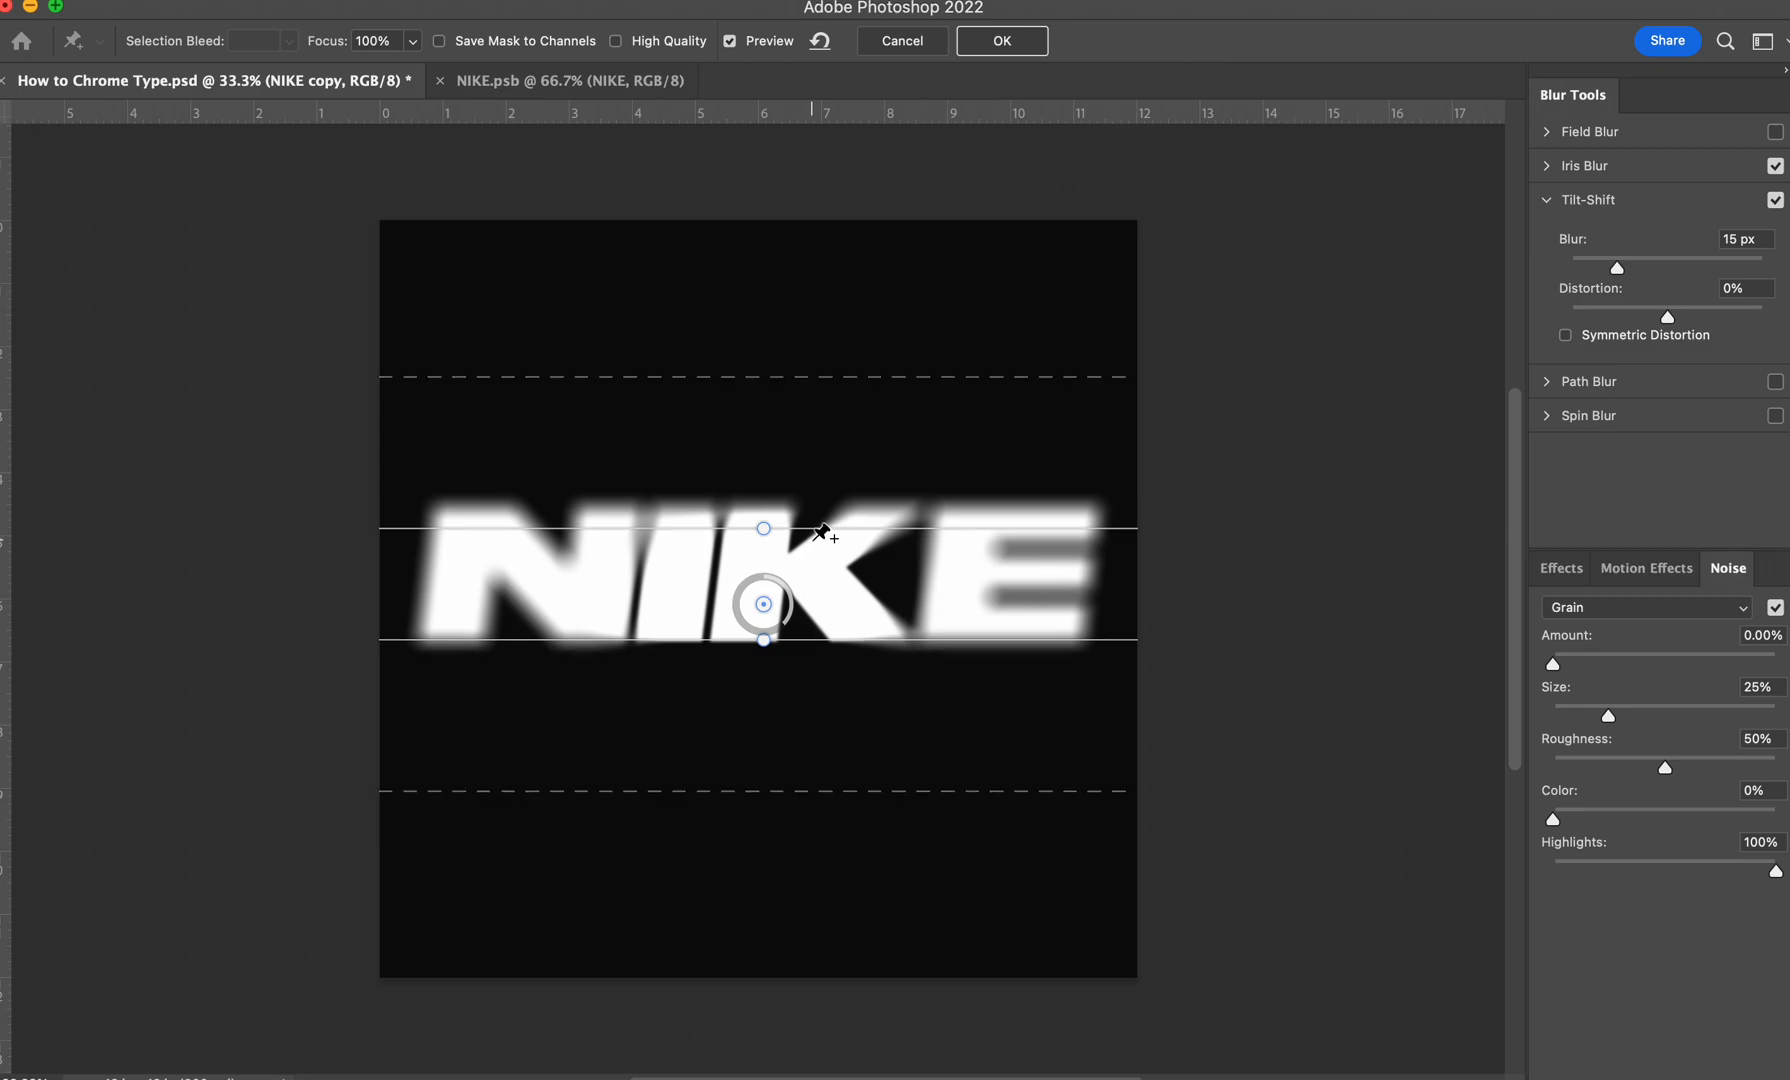
left_click_drag(810, 529, 811, 474)
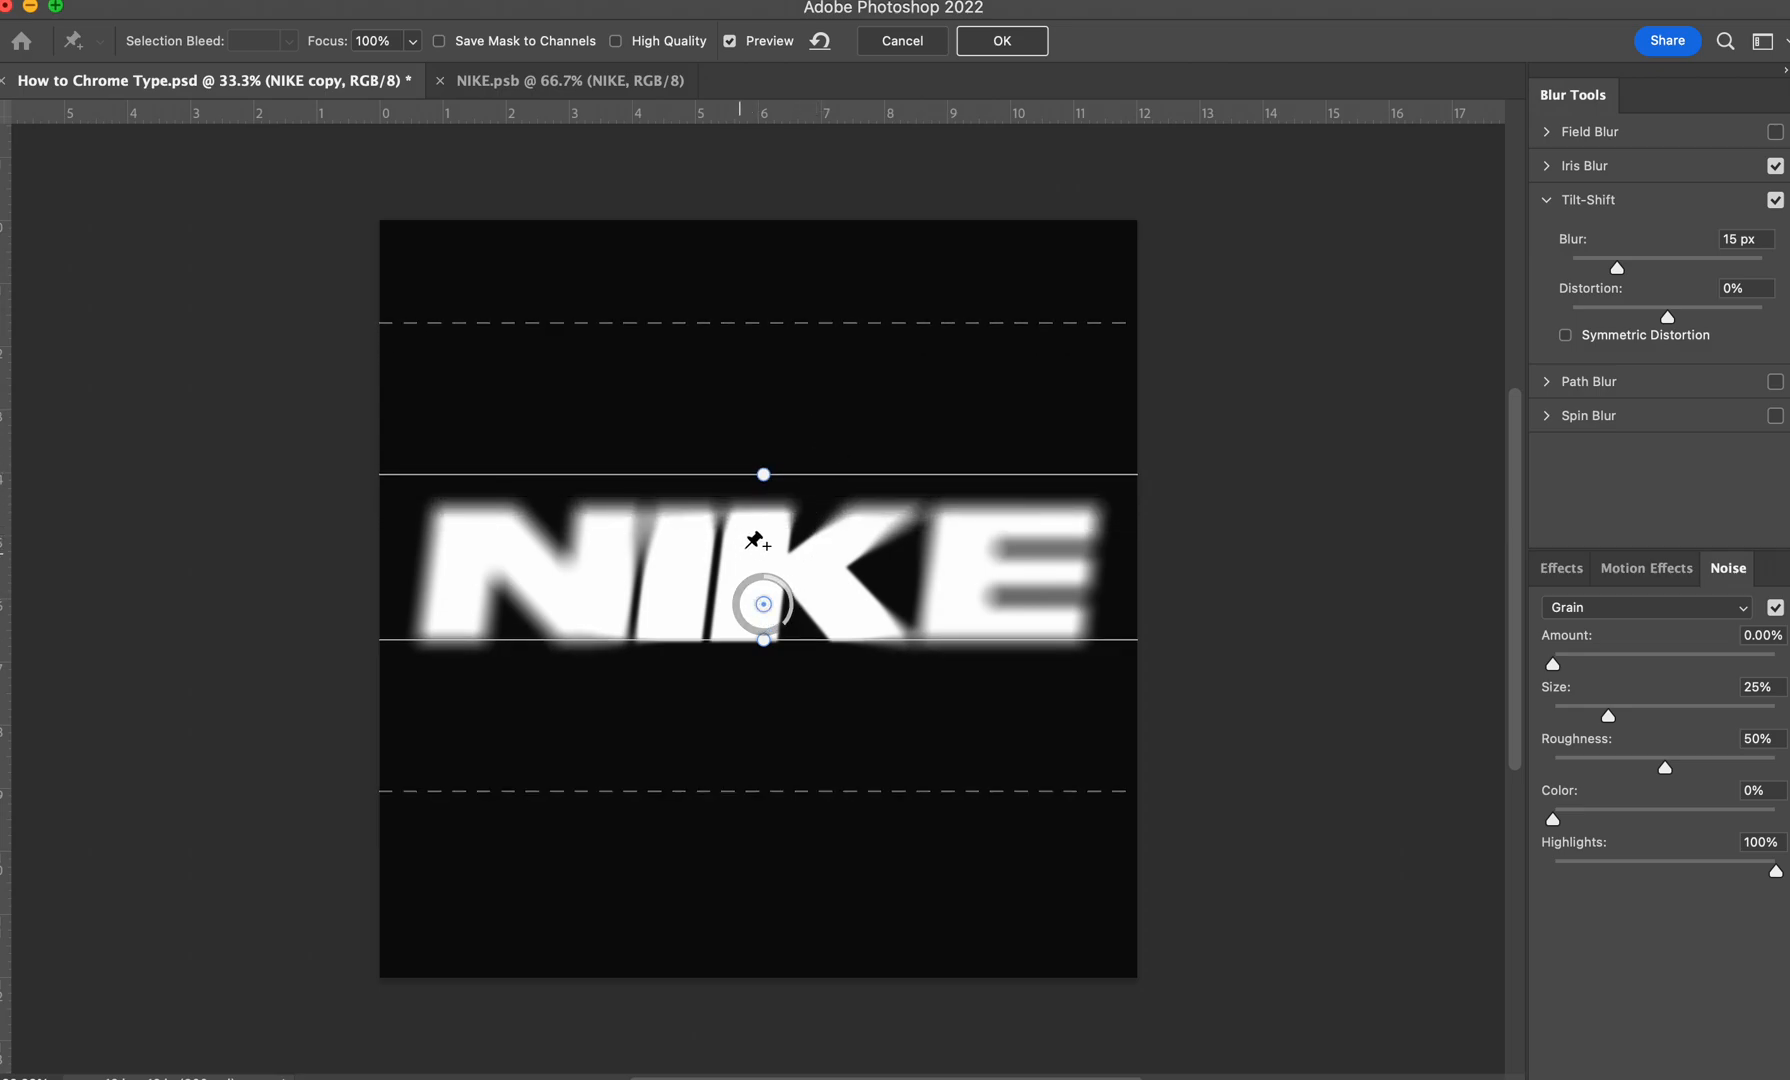
mouse_move(765, 605)
left_mouse_down()
mouse_move(782, 566)
mouse_move(777, 590)
left_mouse_up()
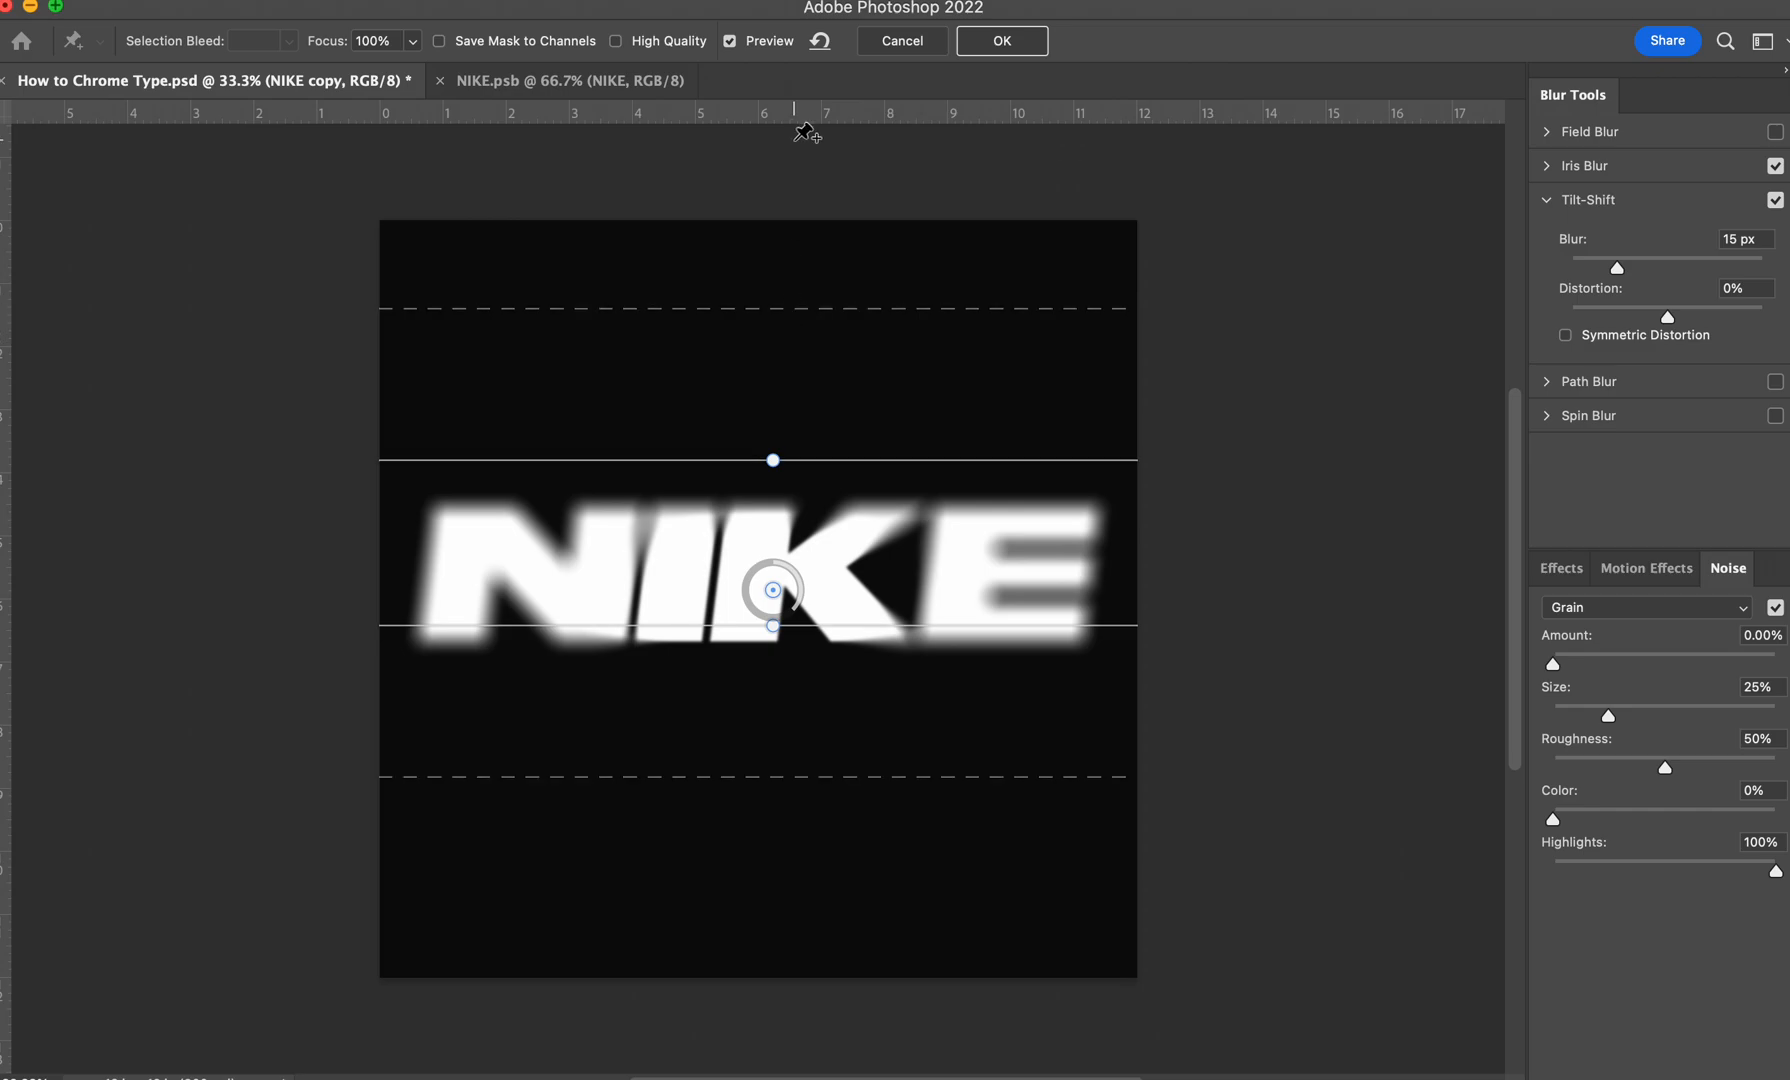
left_click_drag(793, 466, 812, 598)
mouse_move(808, 757)
left_mouse_down()
mouse_move(808, 677)
mouse_move(804, 762)
left_mouse_up()
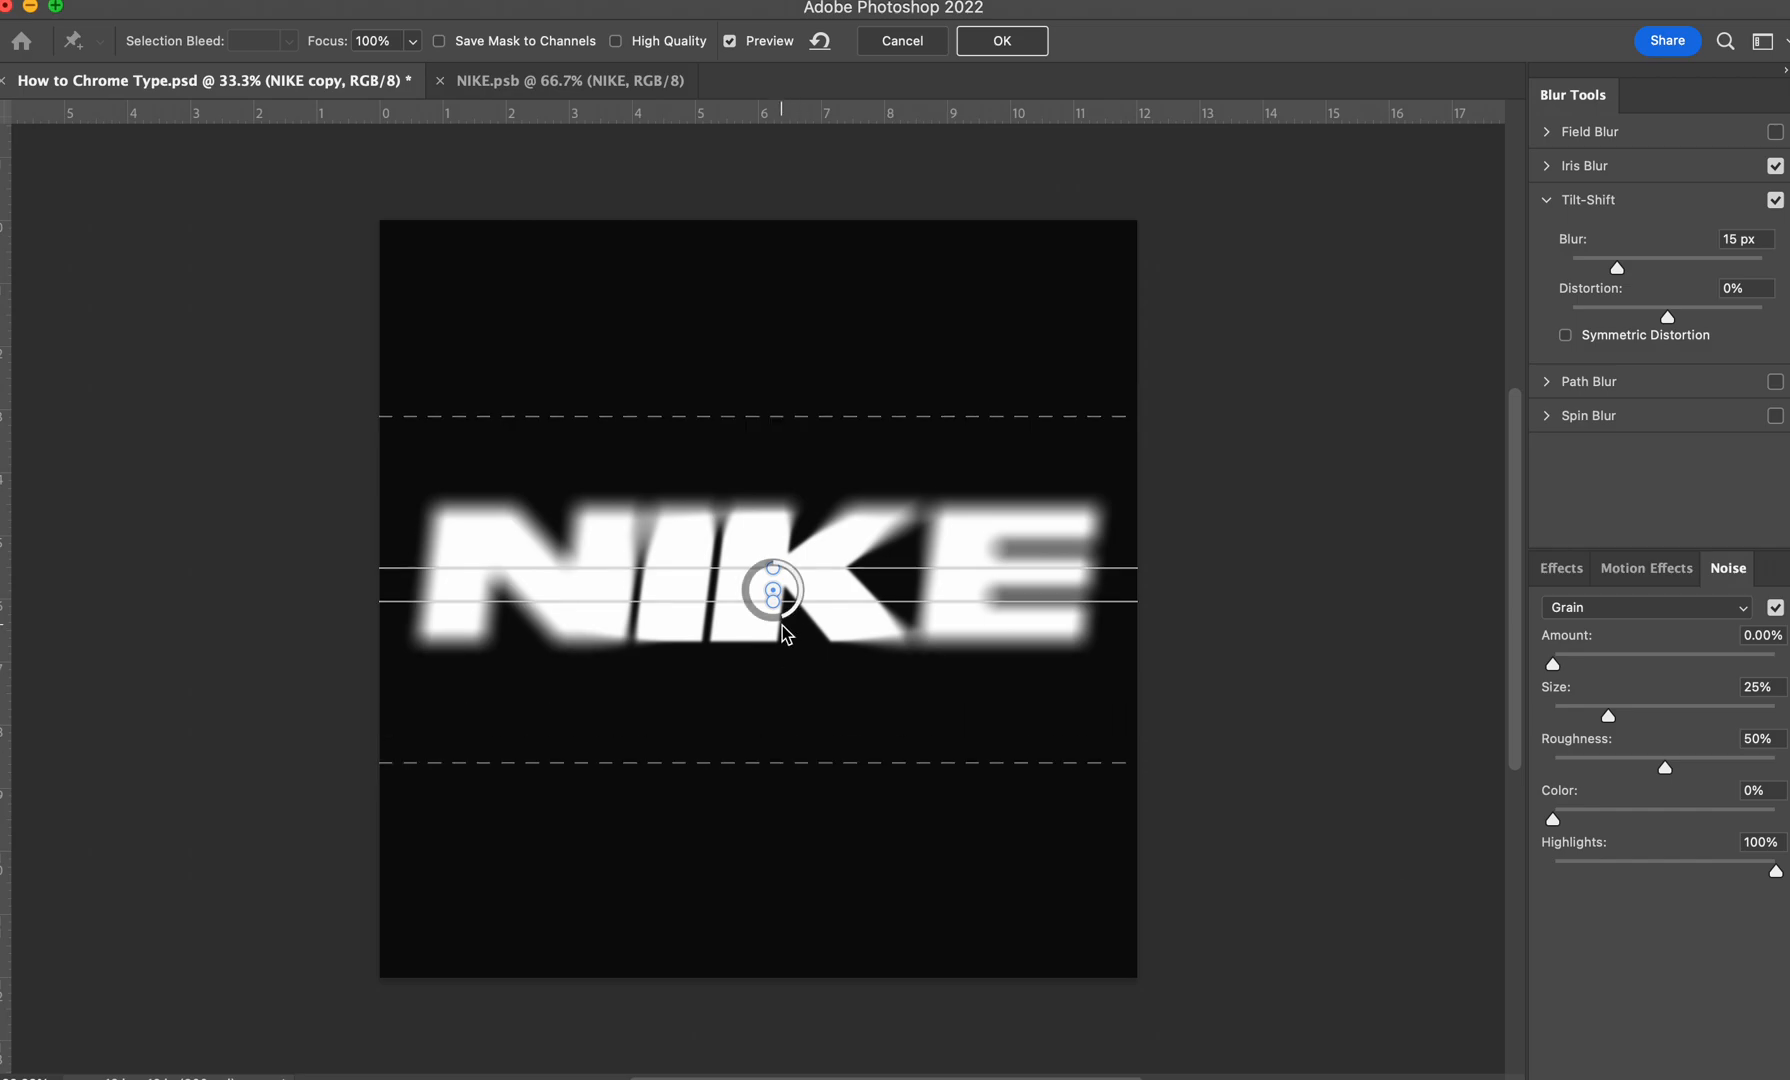
Step: Try the Tilt-Shift at 26 px with a slanted focus band and switch Tilt-Shift off
mouse_move(766, 625)
left_mouse_down()
mouse_move(748, 590)
mouse_move(777, 613)
left_mouse_up()
left_click_drag(1134, 360, 1087, 388)
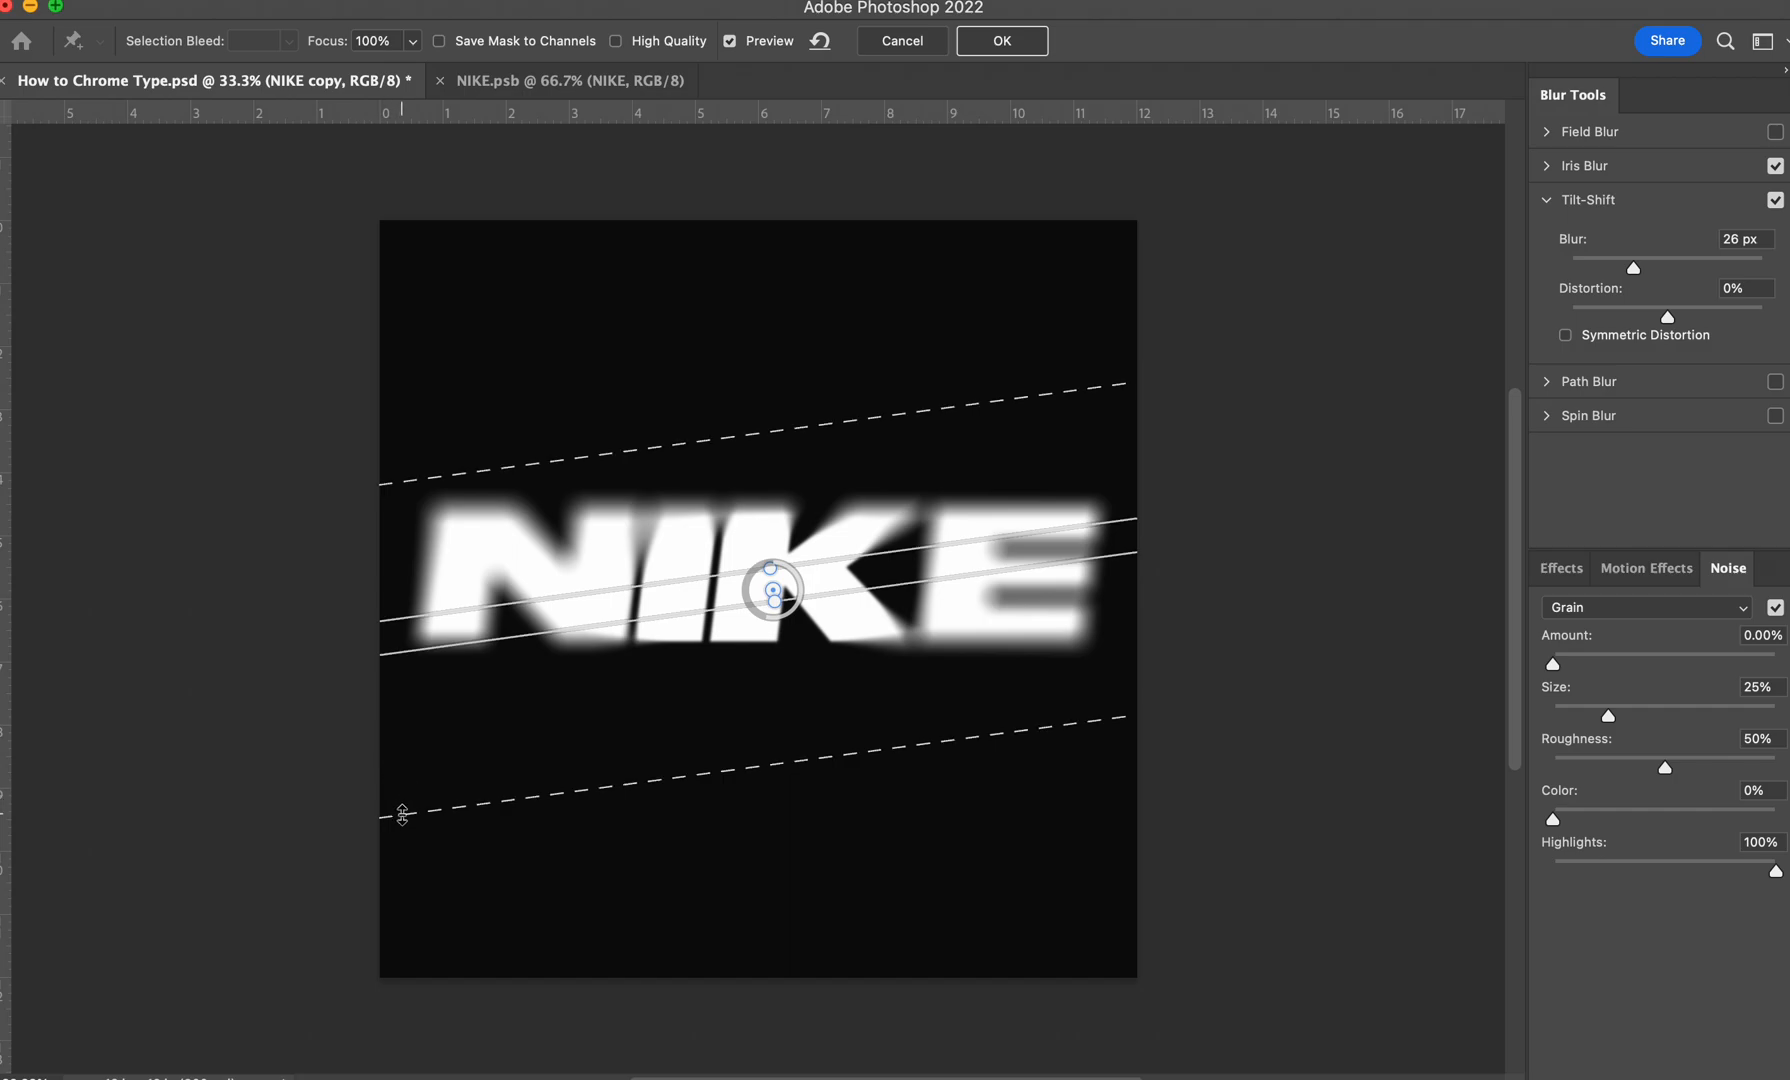
left_click_drag(388, 814, 489, 900)
left_click_drag(802, 553, 800, 541)
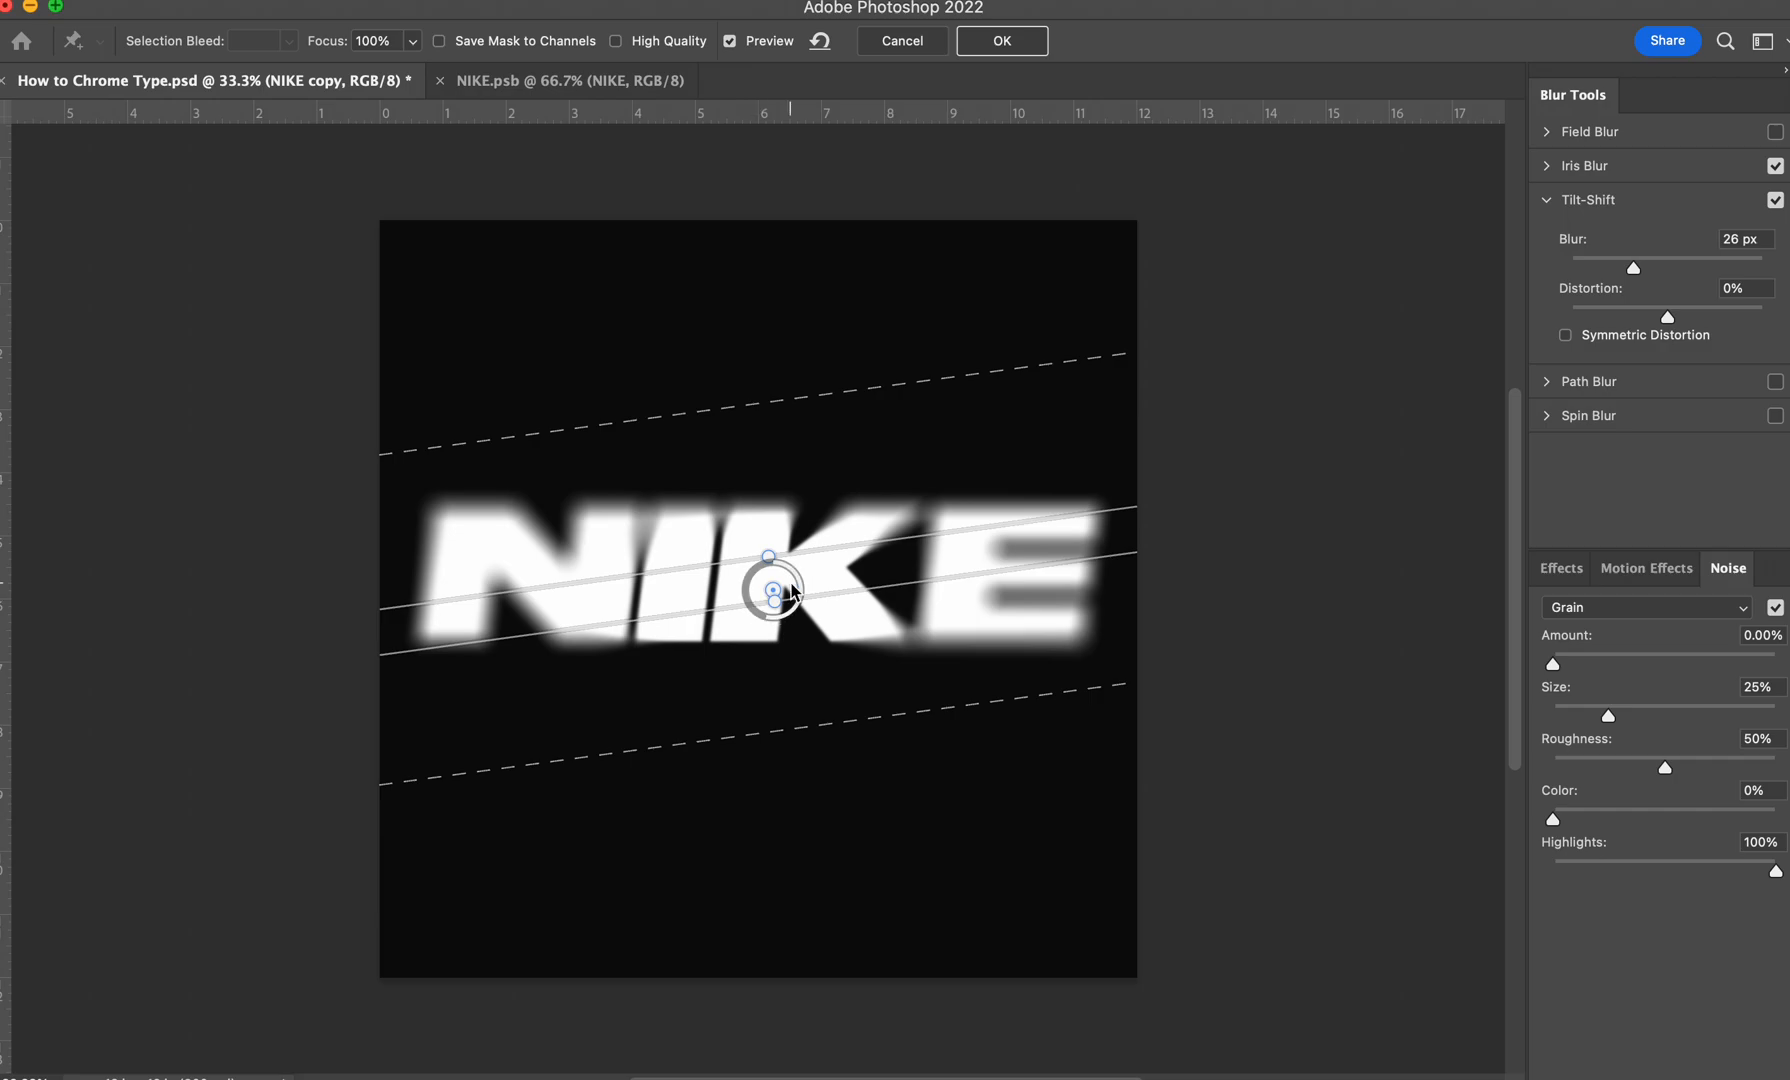
left_click(1775, 200)
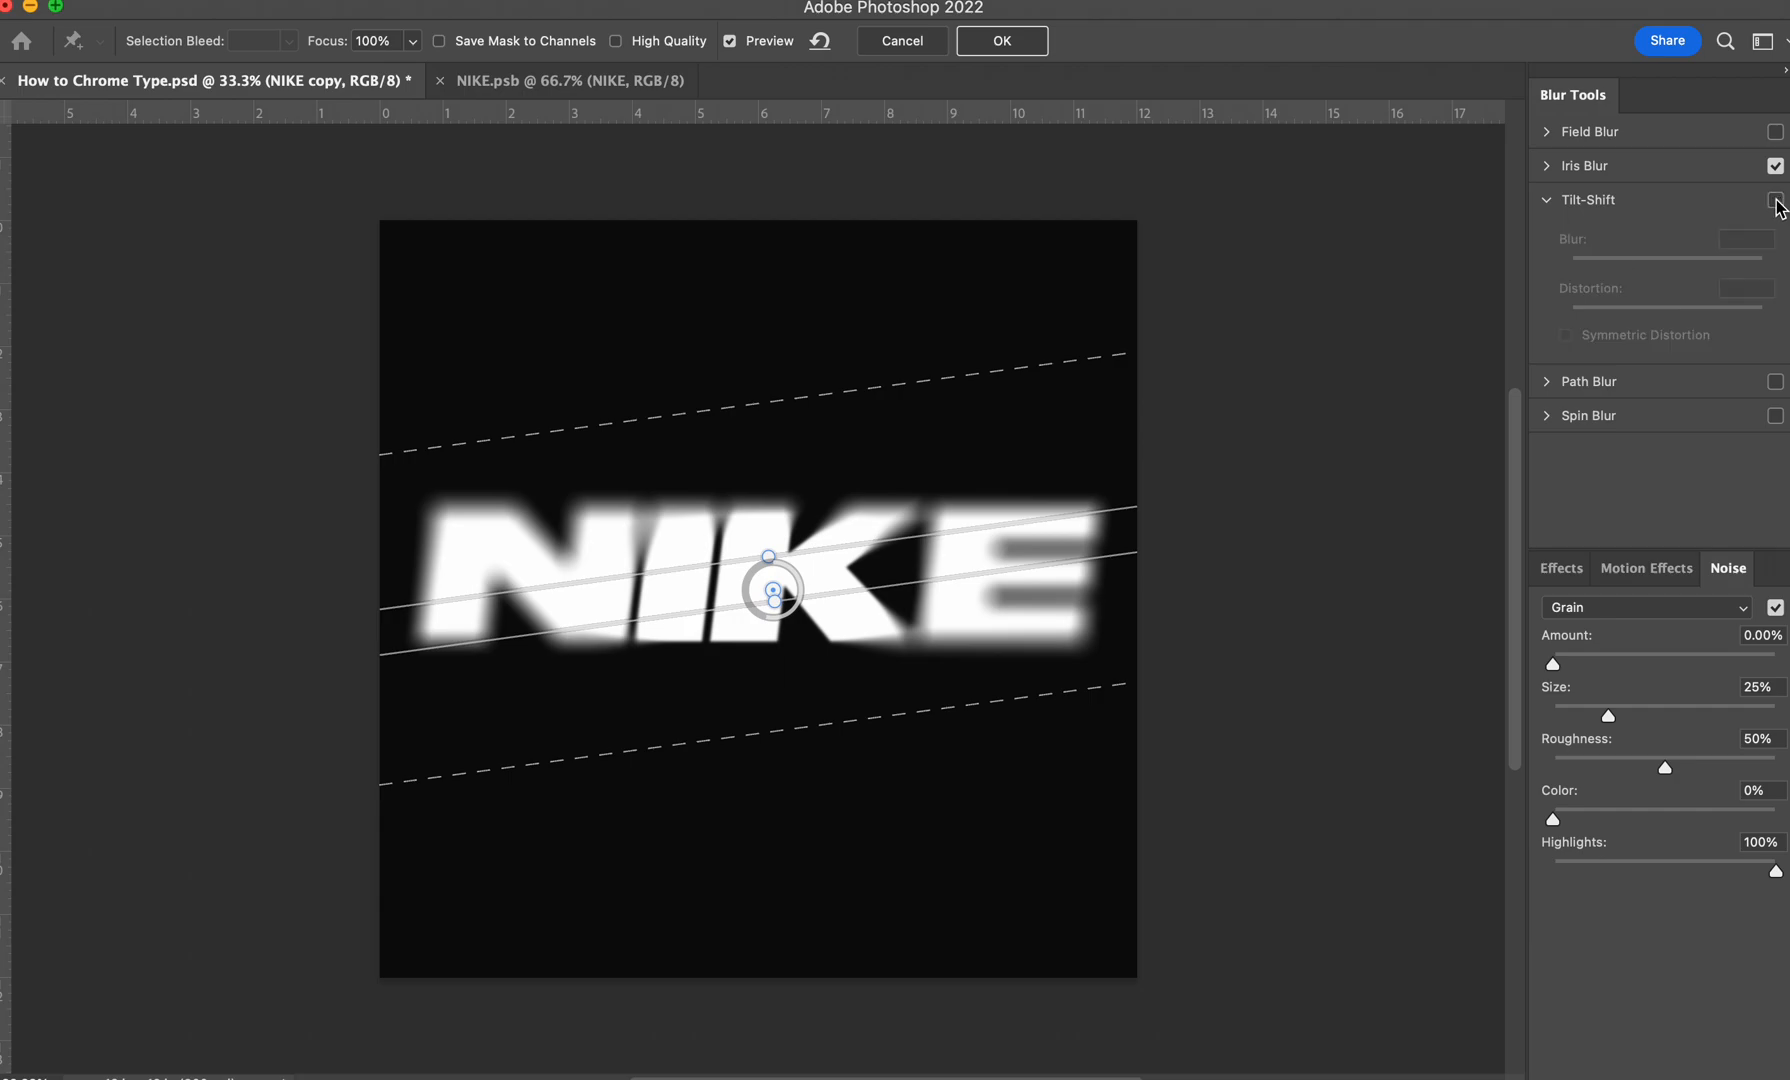
left_click(1549, 203)
Step: Try a Path Blur along a curved path arching from the middle of the lettering to above the E
left_click(1551, 234)
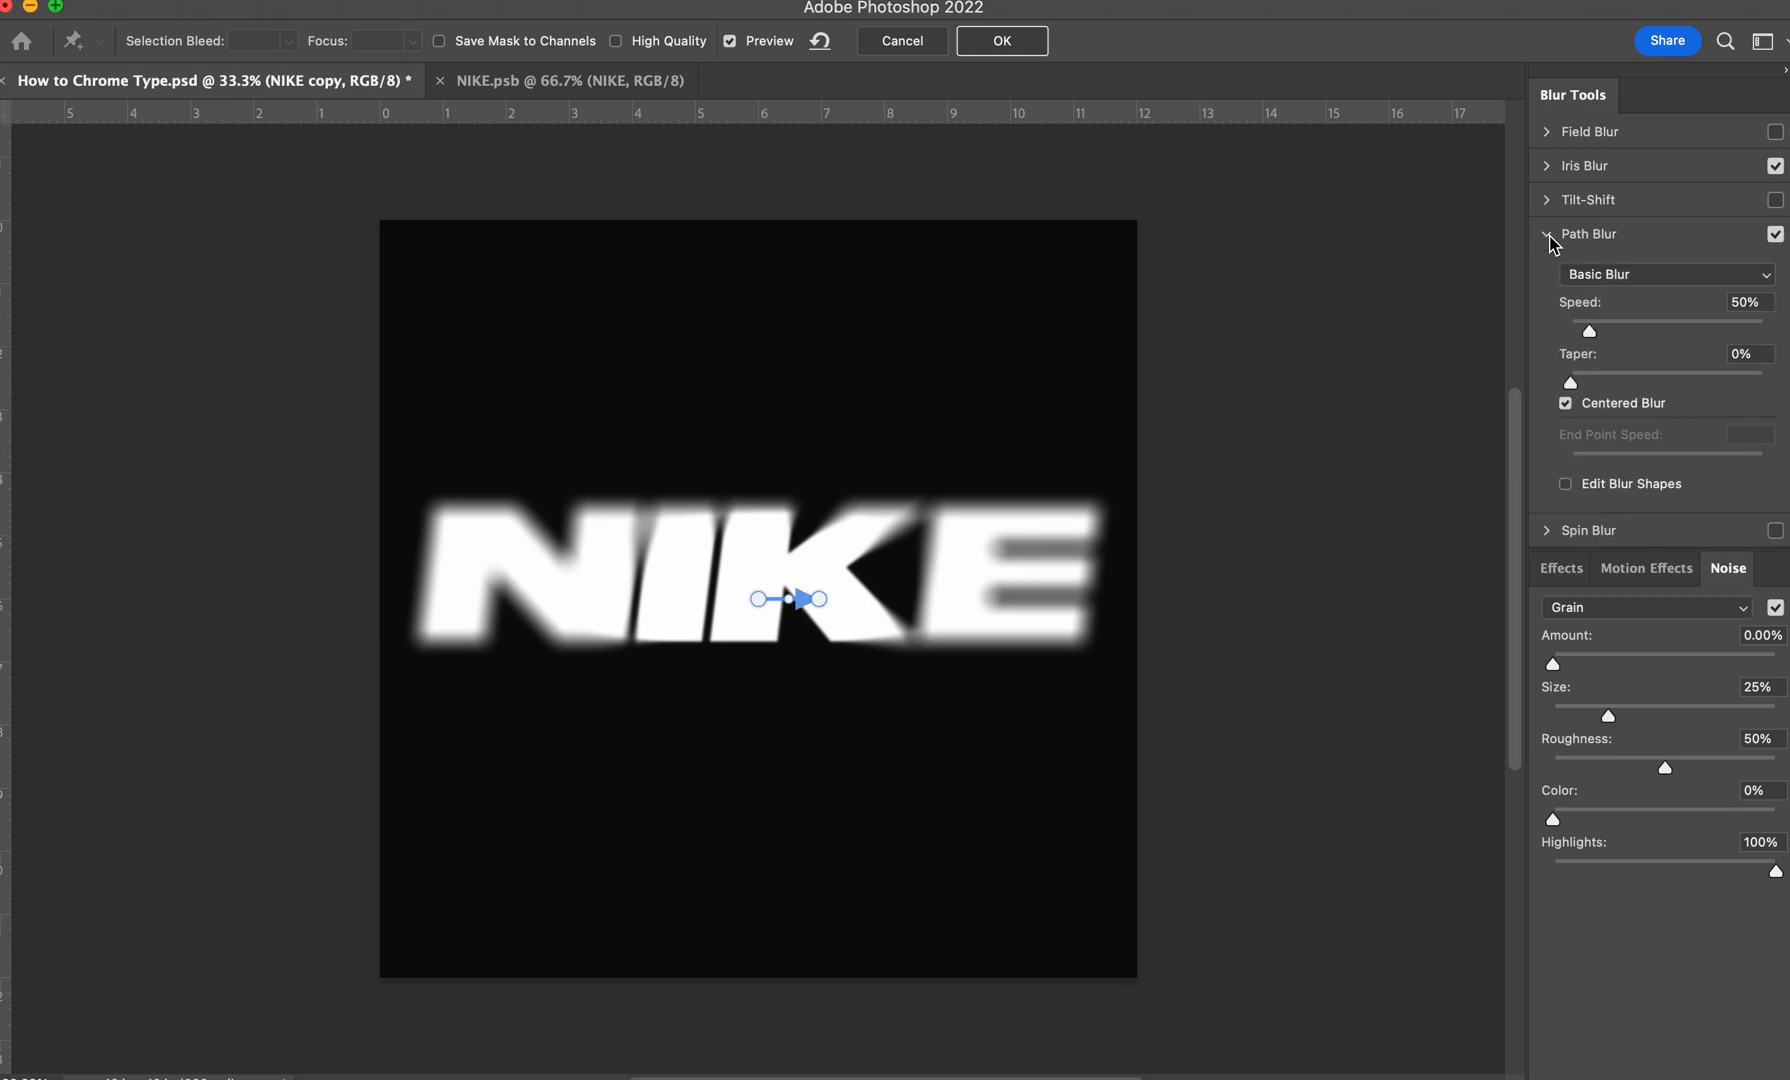
left_click_drag(824, 601, 1045, 460)
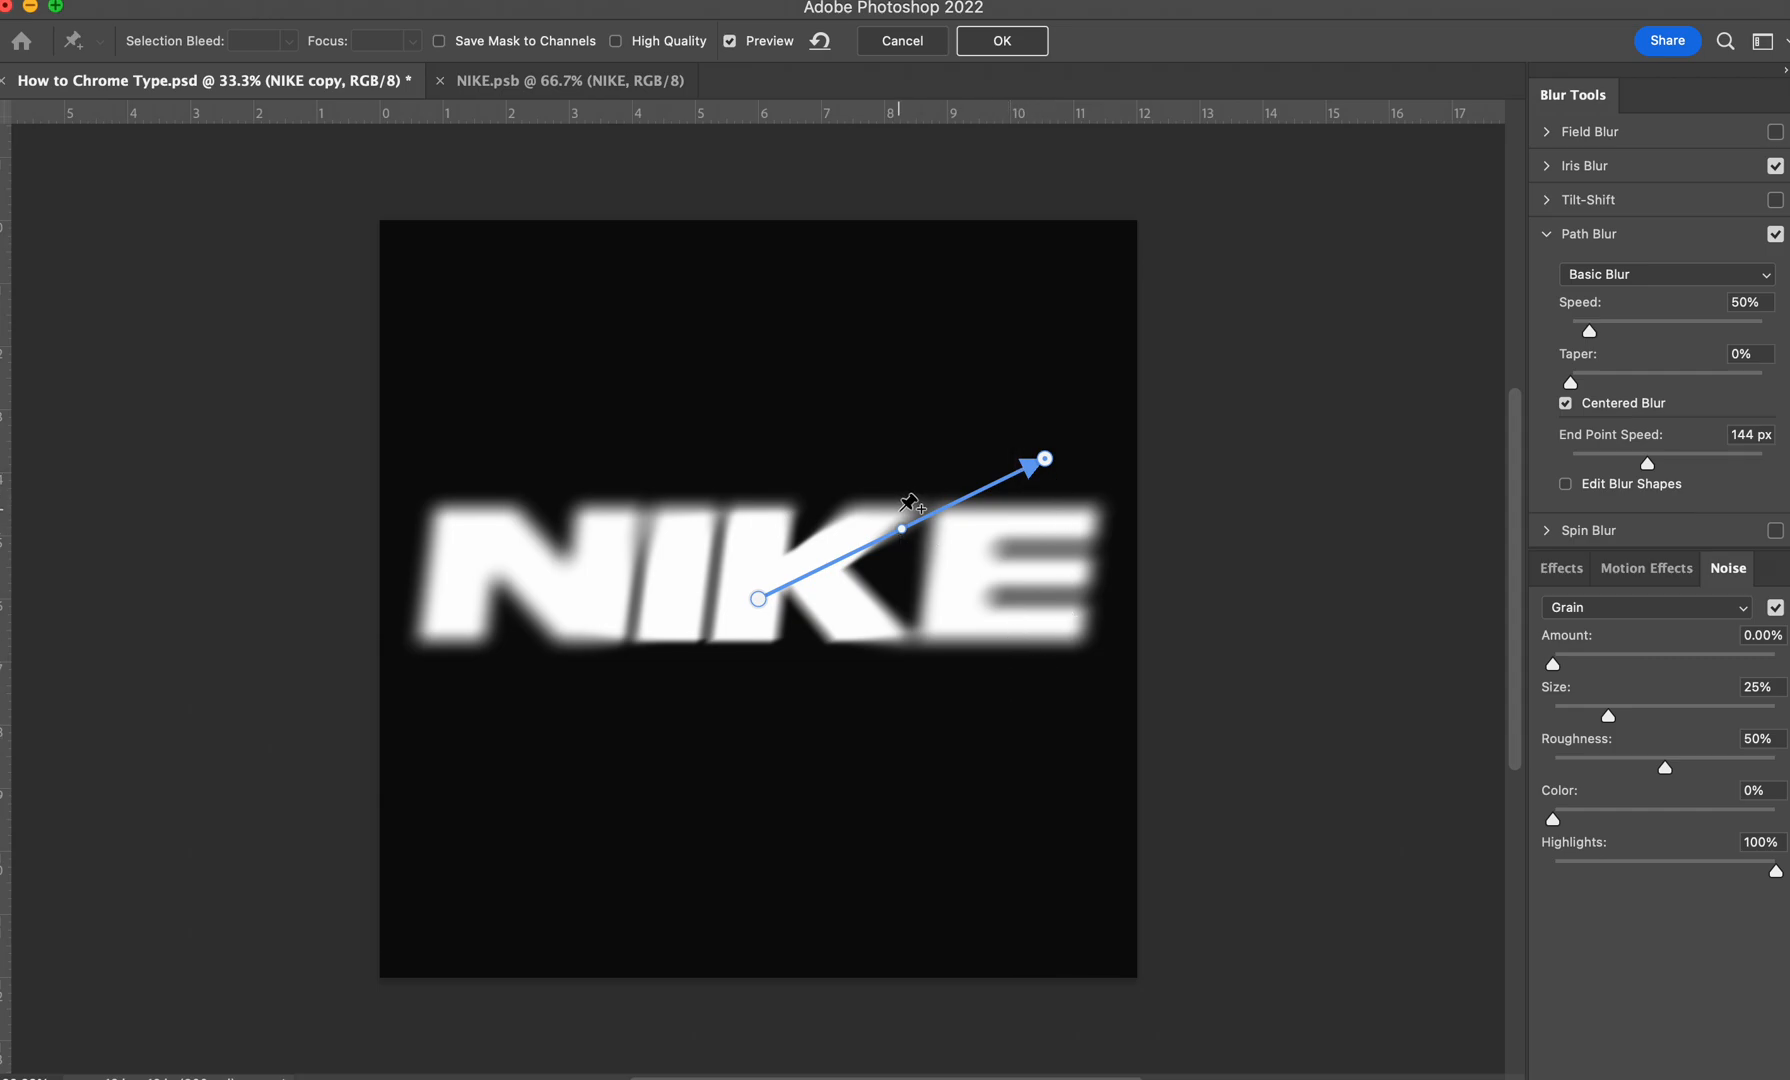
left_click_drag(902, 528, 878, 440)
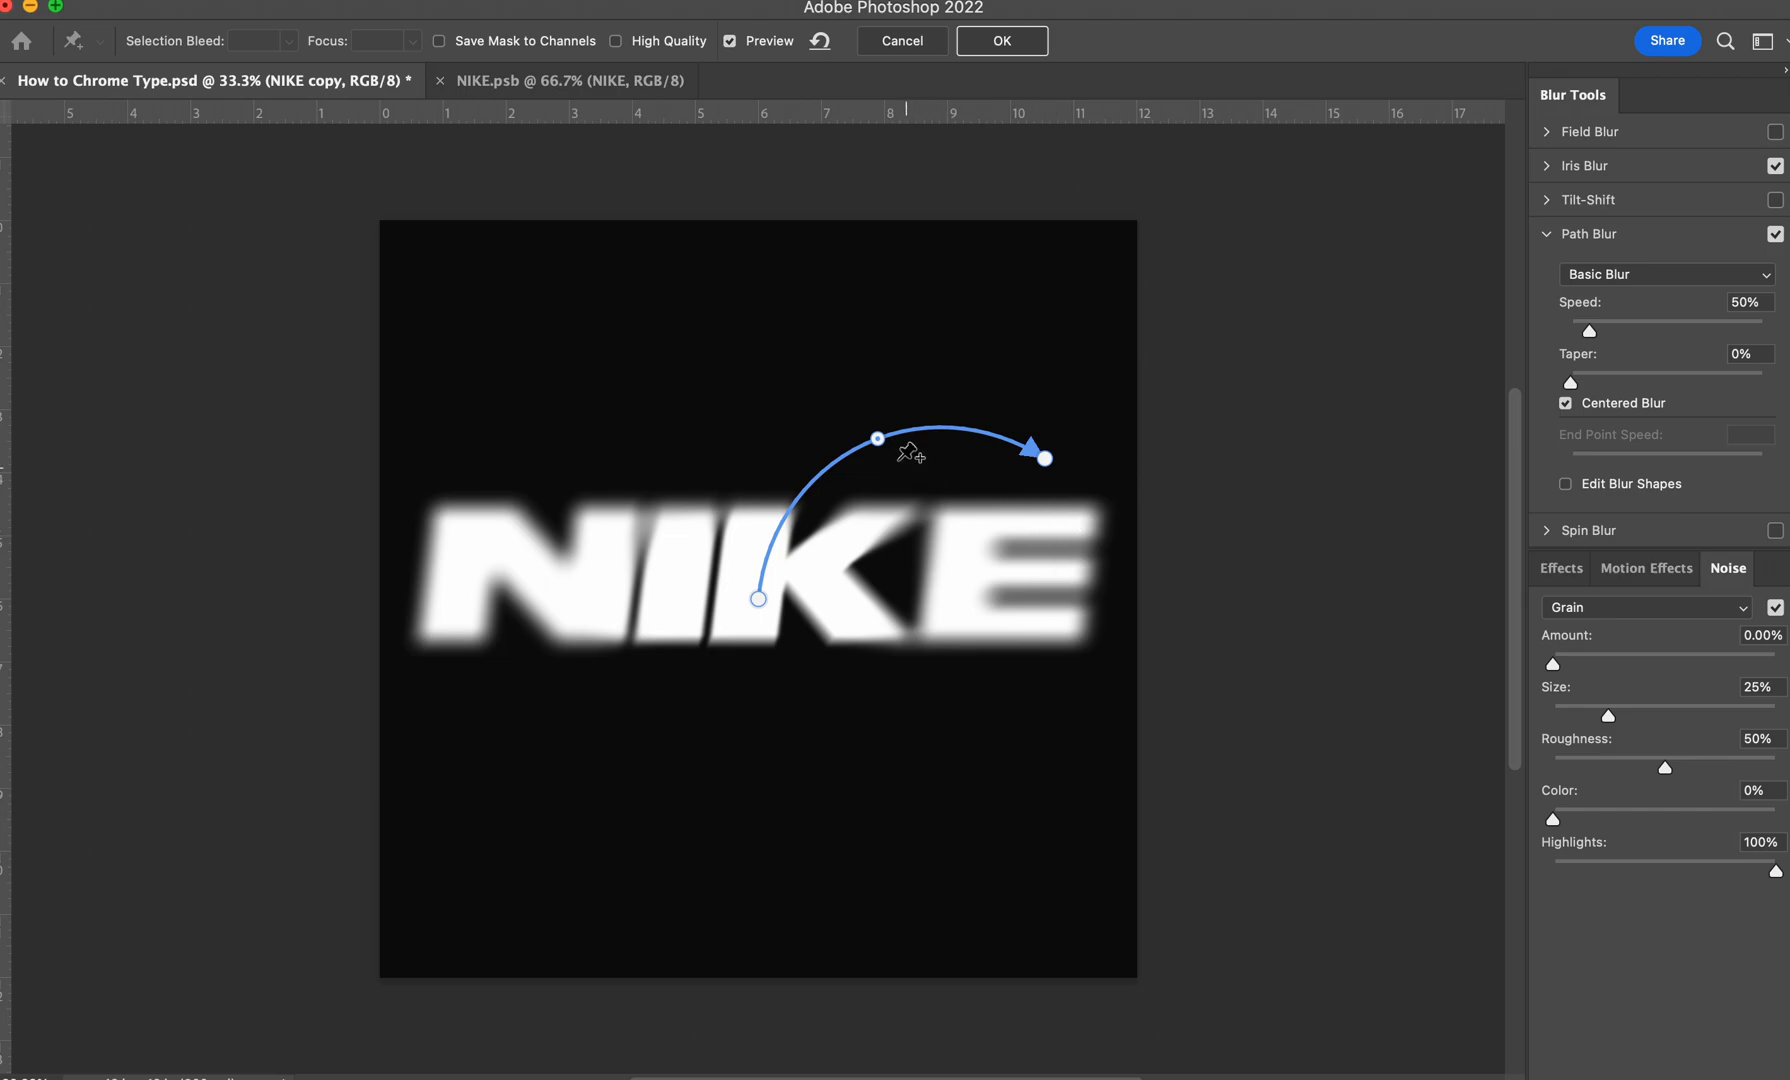
left_click_drag(867, 442, 854, 449)
Step: Draw a second blur path looping from below the E, around the N and over the lettering to above the middle letters
left_click(1072, 723)
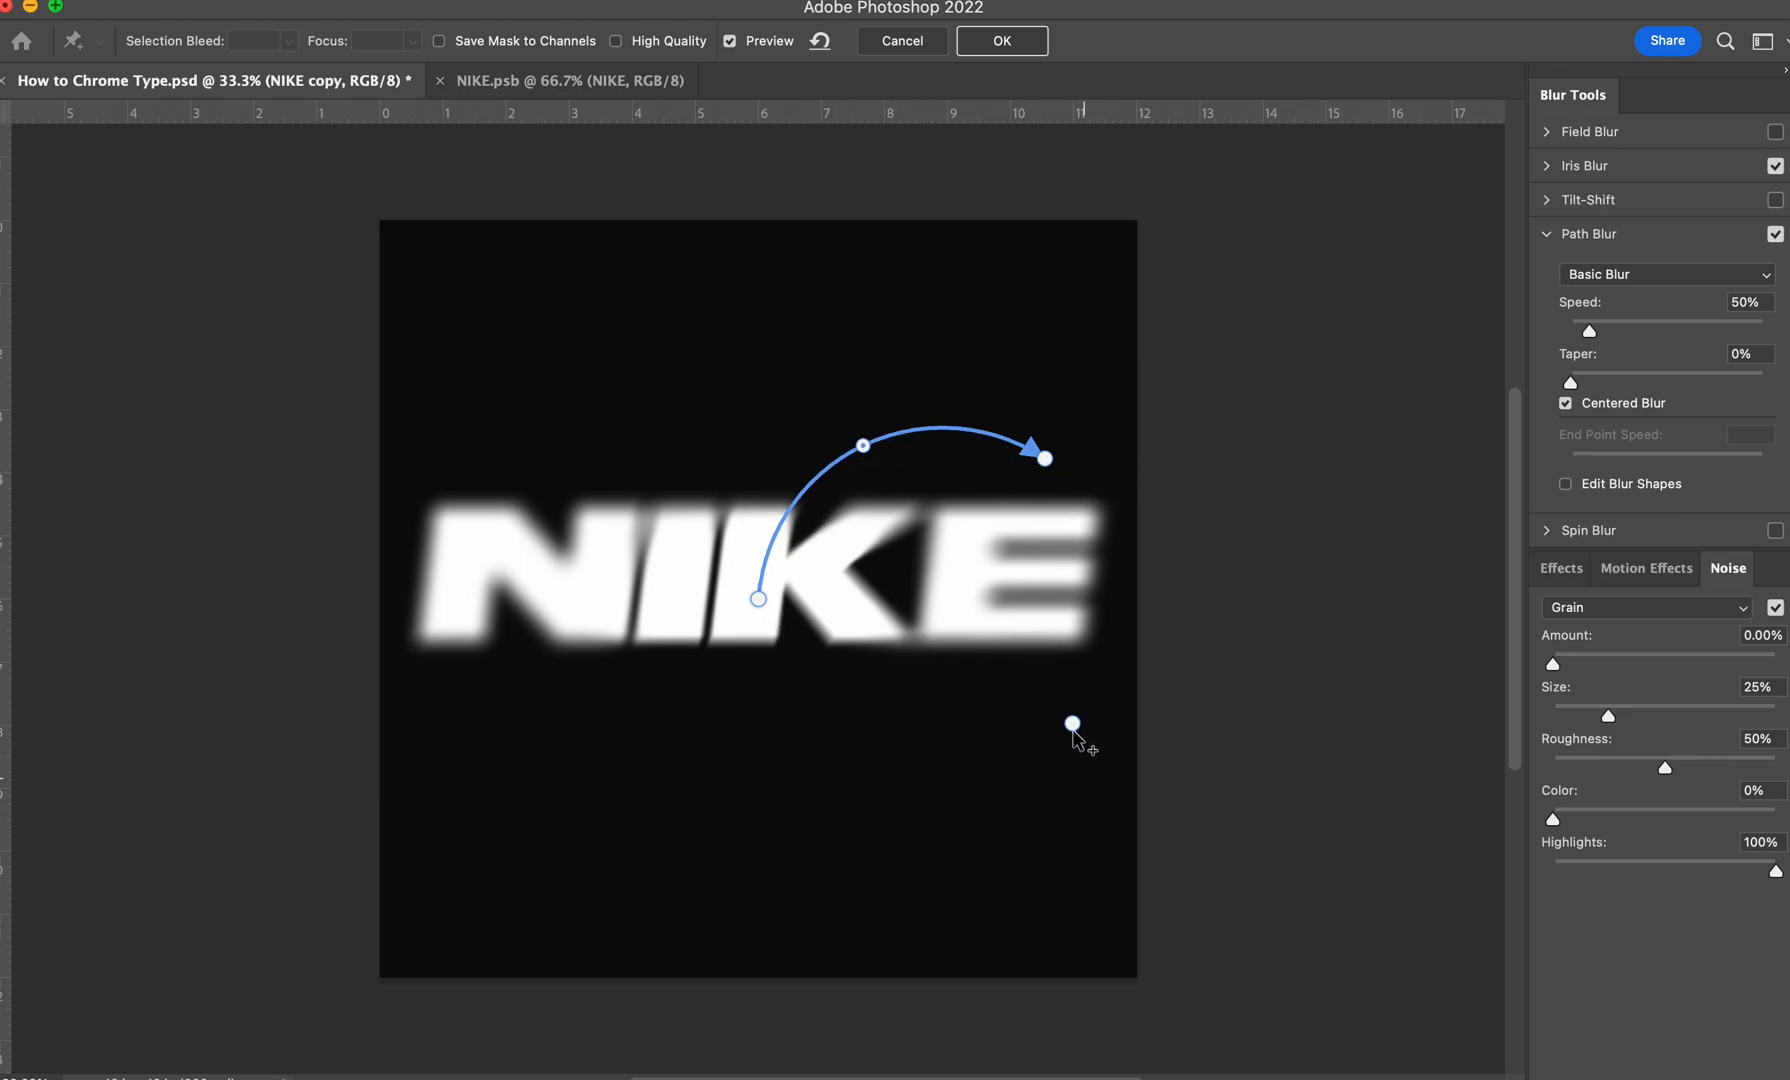
left_click(443, 754)
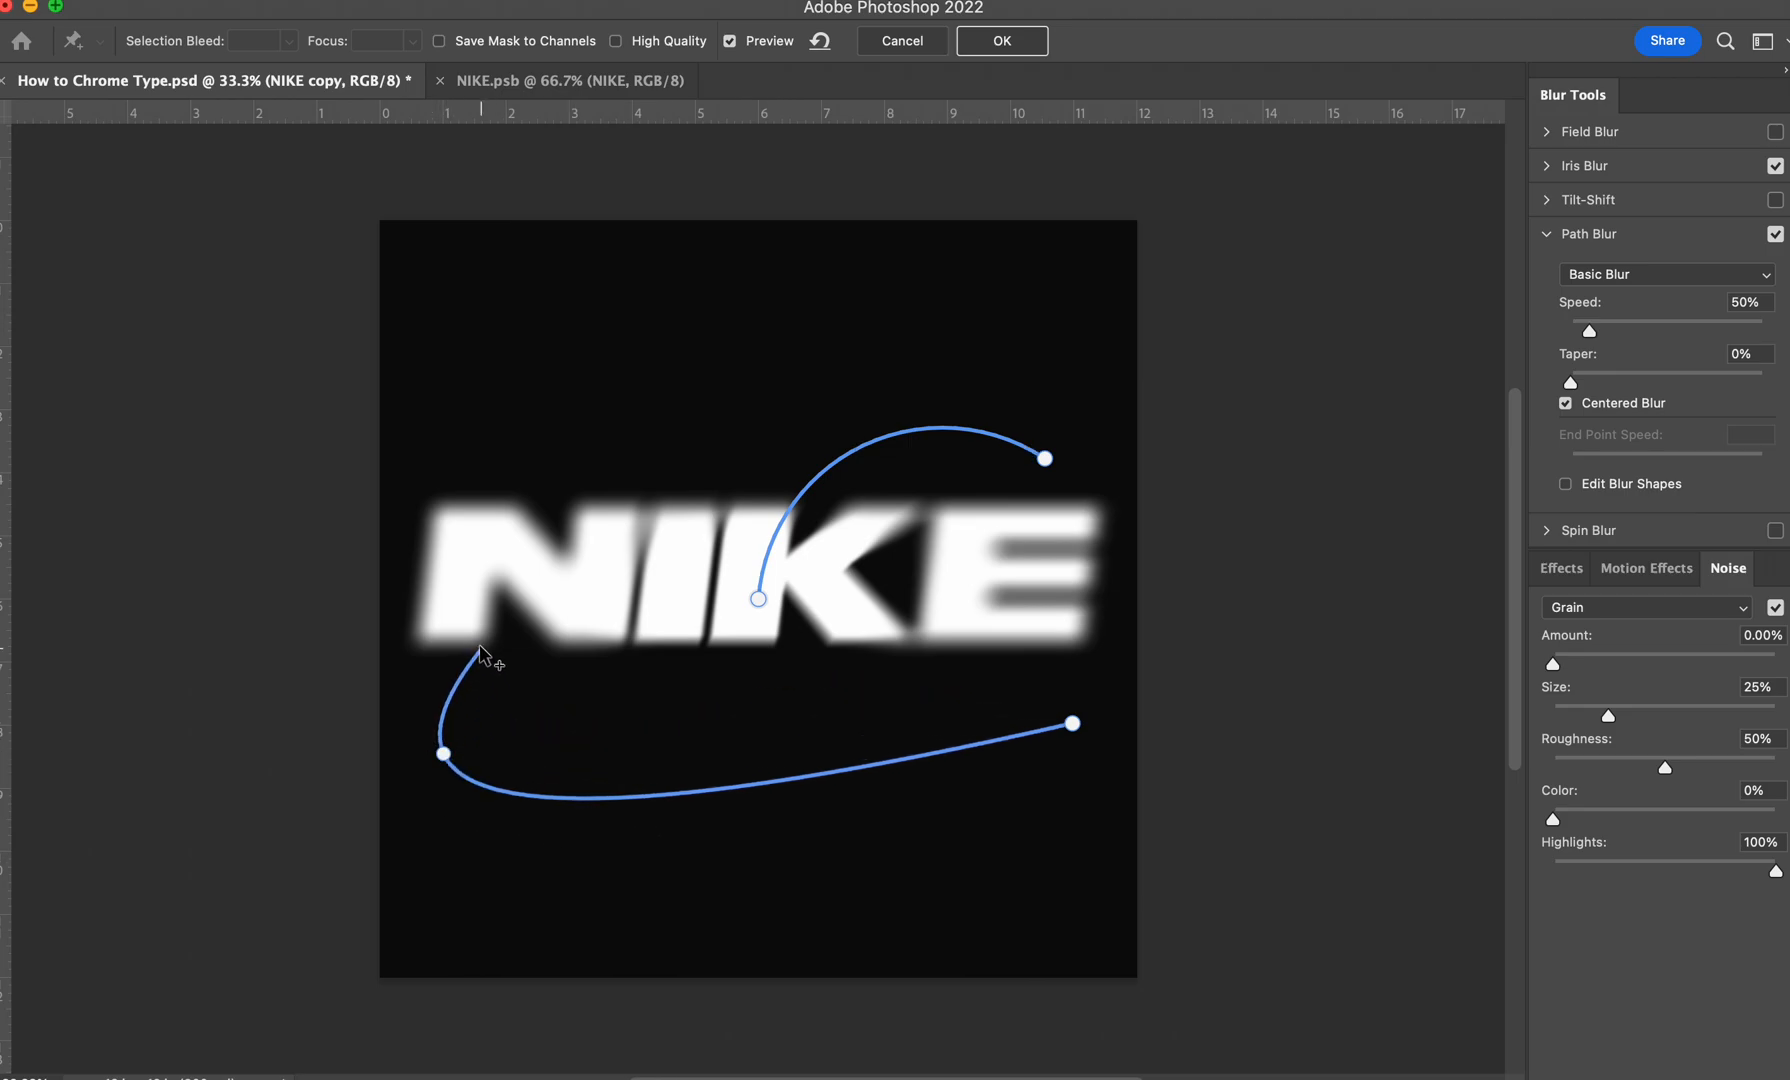
left_click_drag(623, 432, 792, 284)
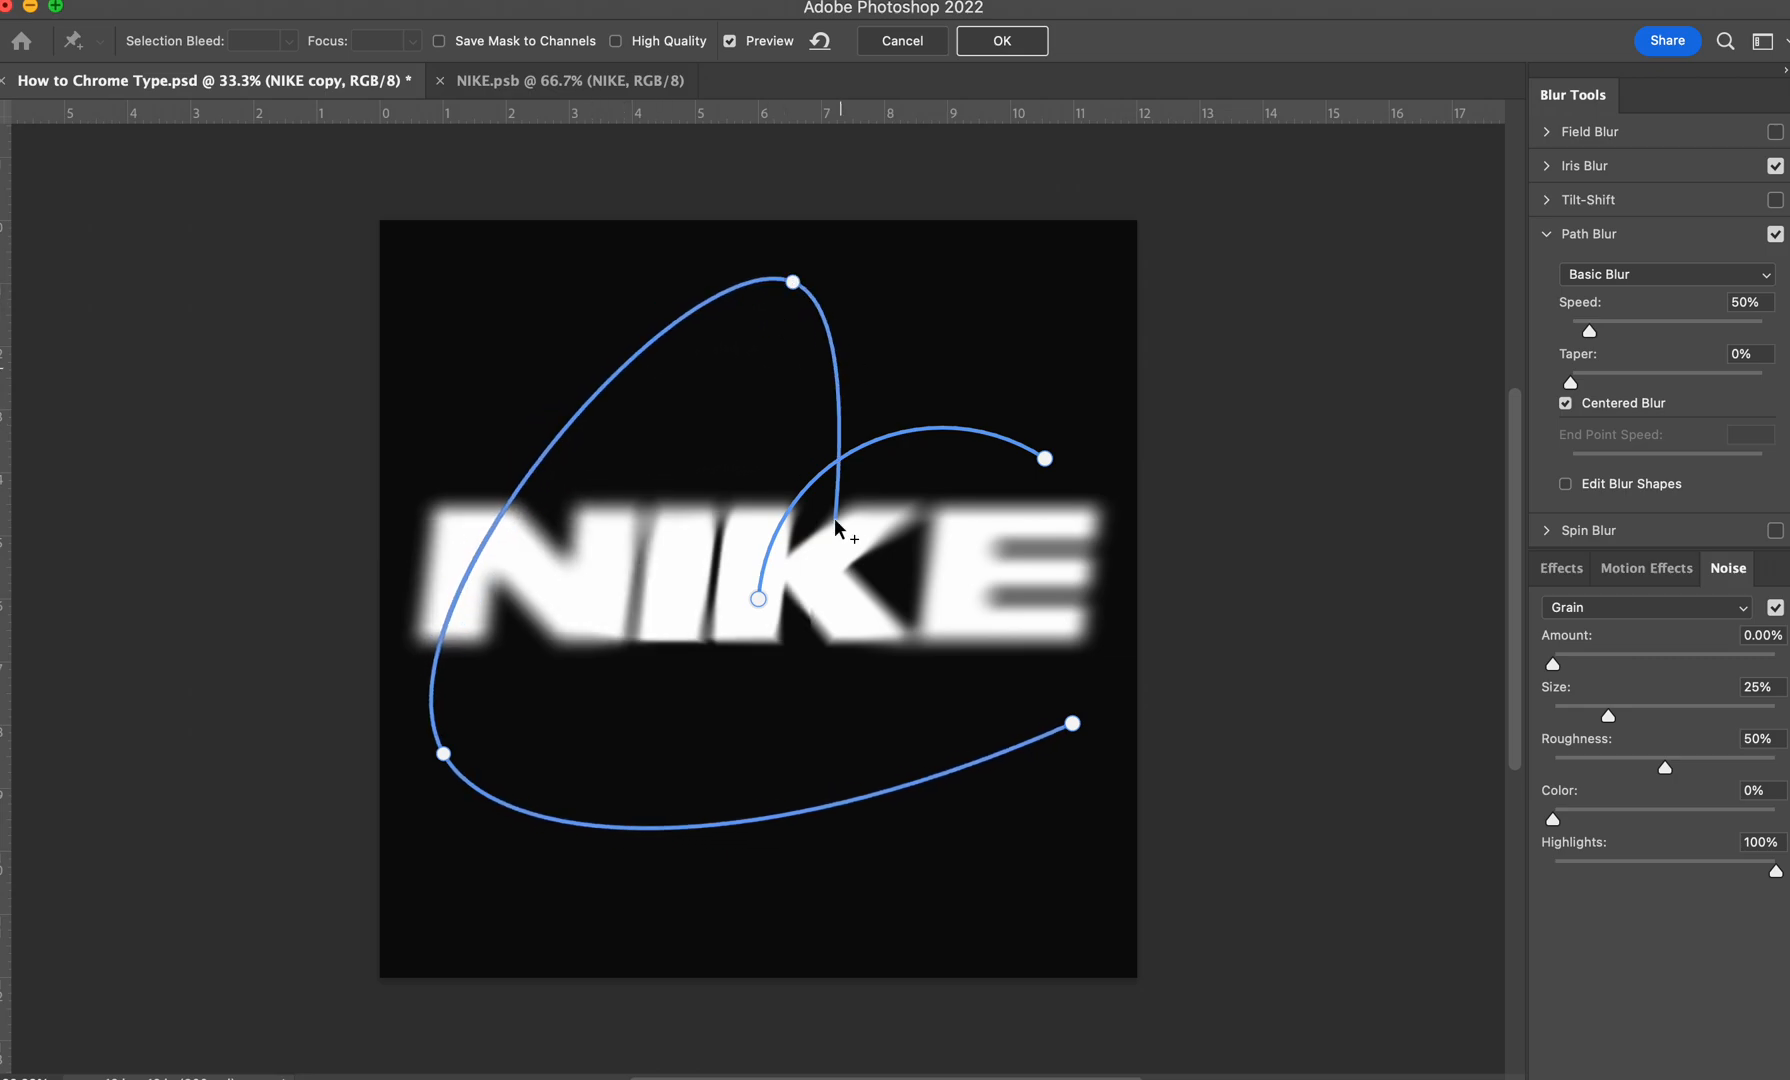
left_click(921, 474)
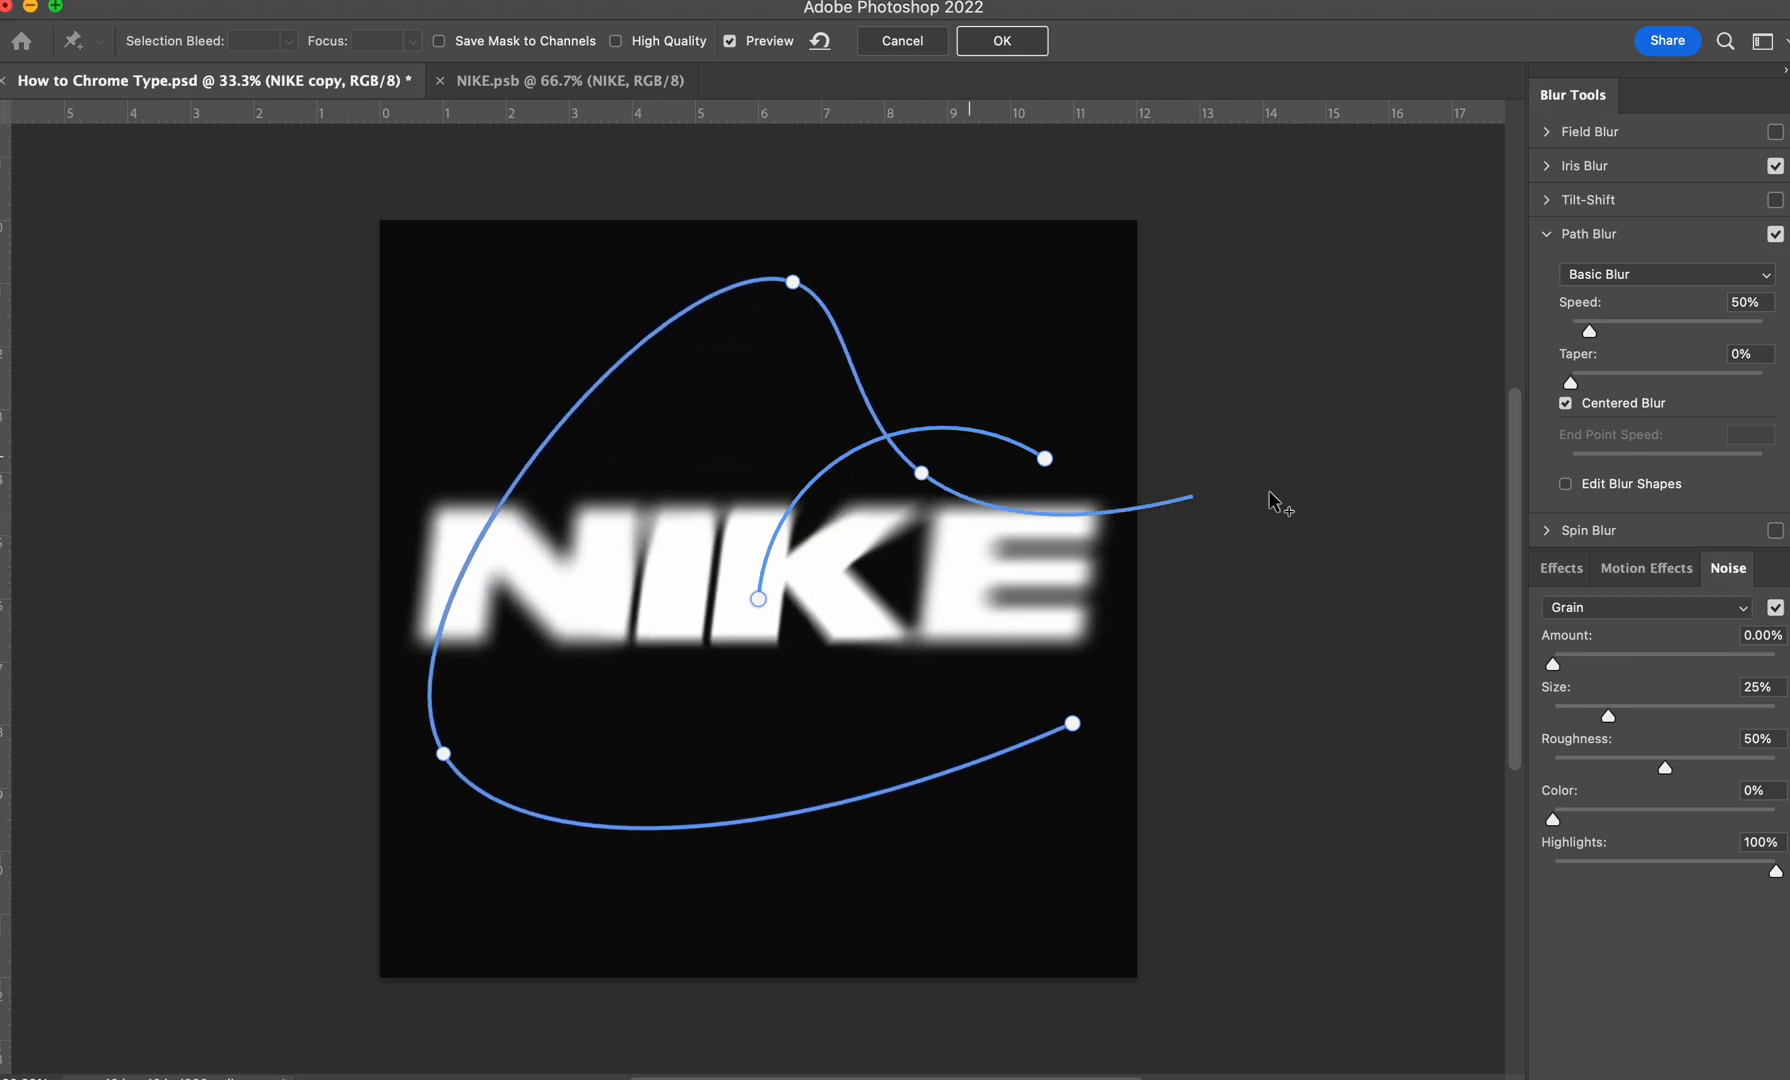
scroll(1167, 368, "right", 10)
scroll(208, 480, "left", 3)
double_click(145, 490)
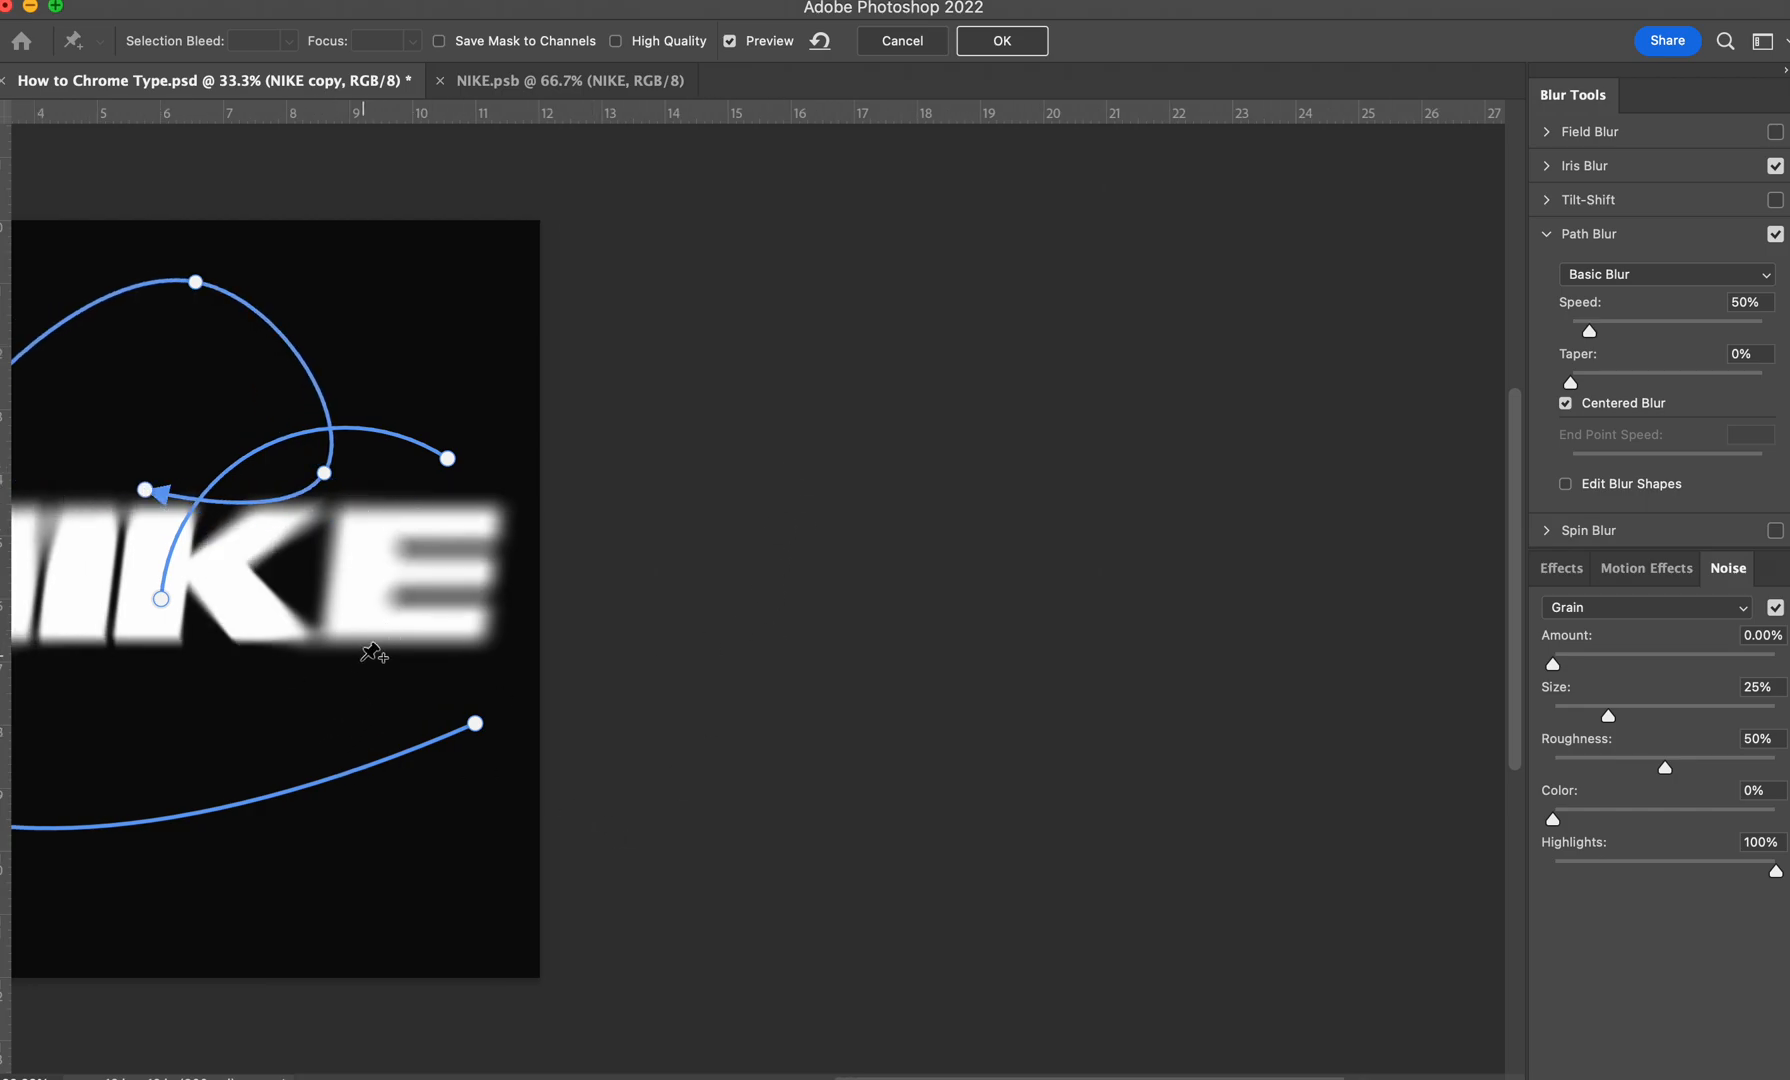
Step: Draw a third blur path arching from above the middle letters over to the top of the E
scroll(372, 644, "left", 8)
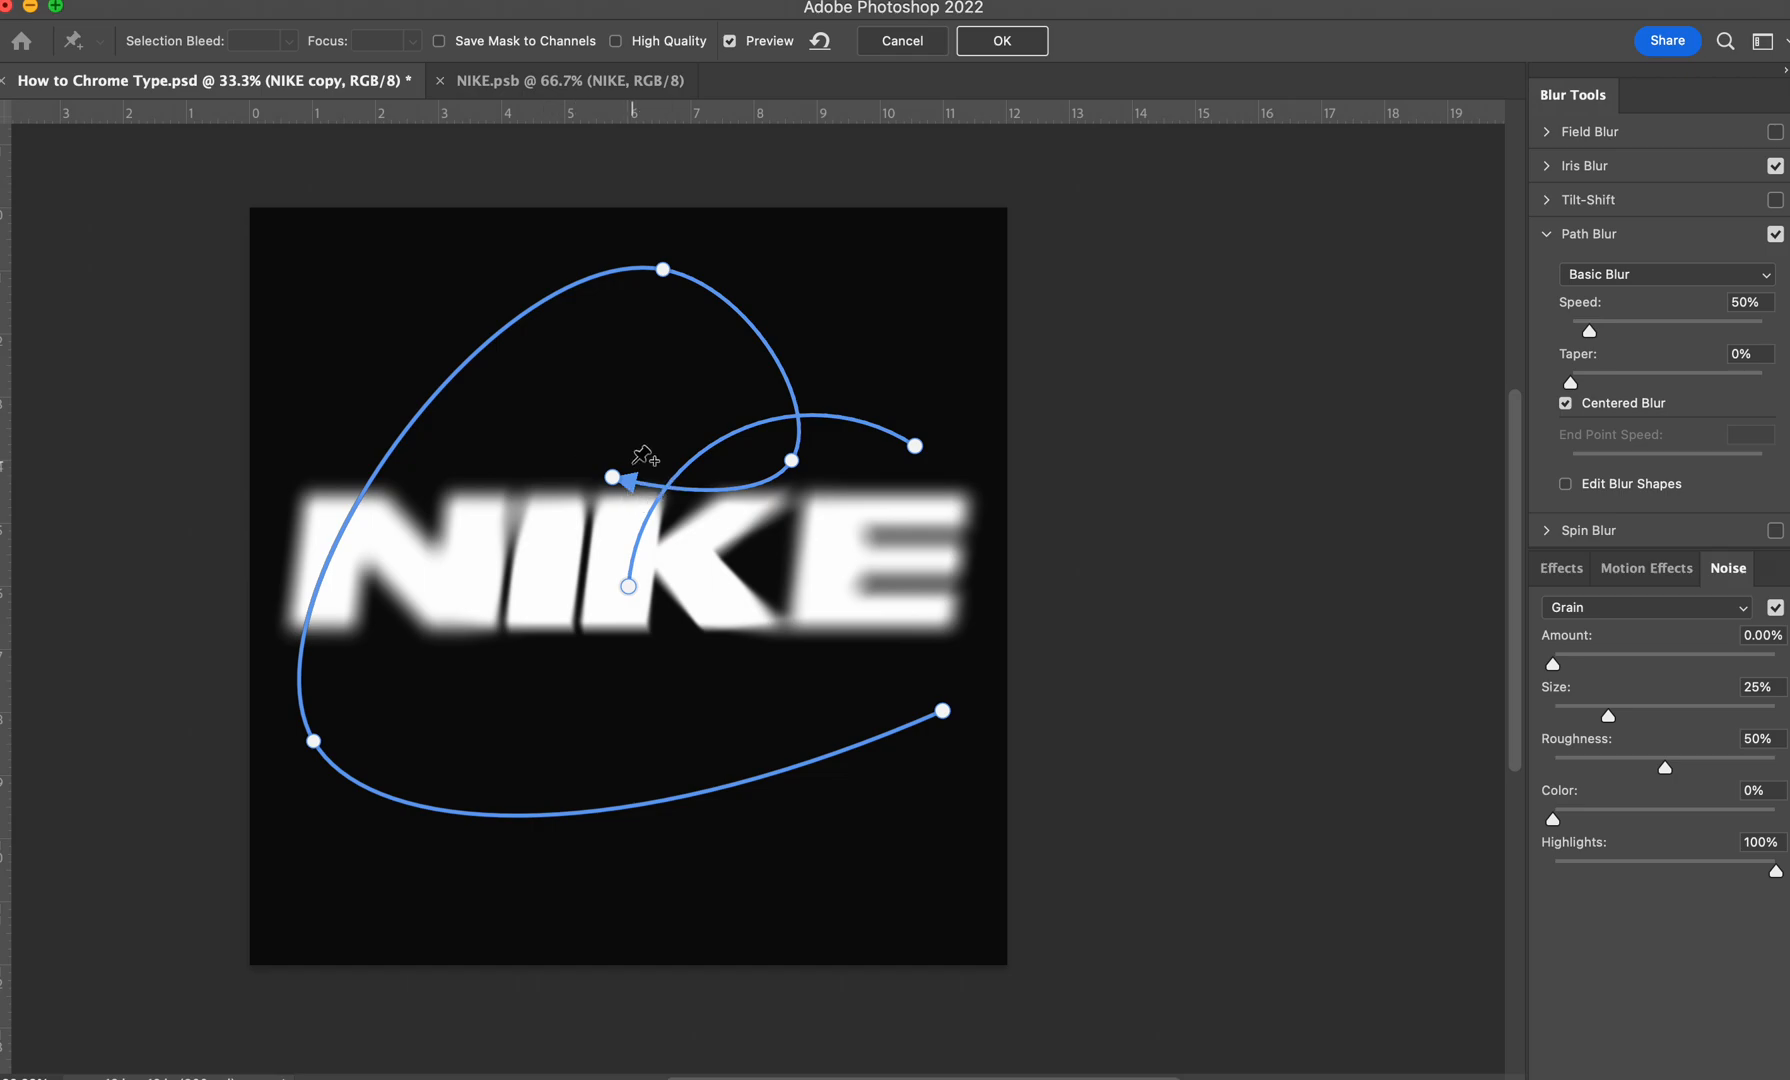
left_click(588, 421)
left_click(869, 275)
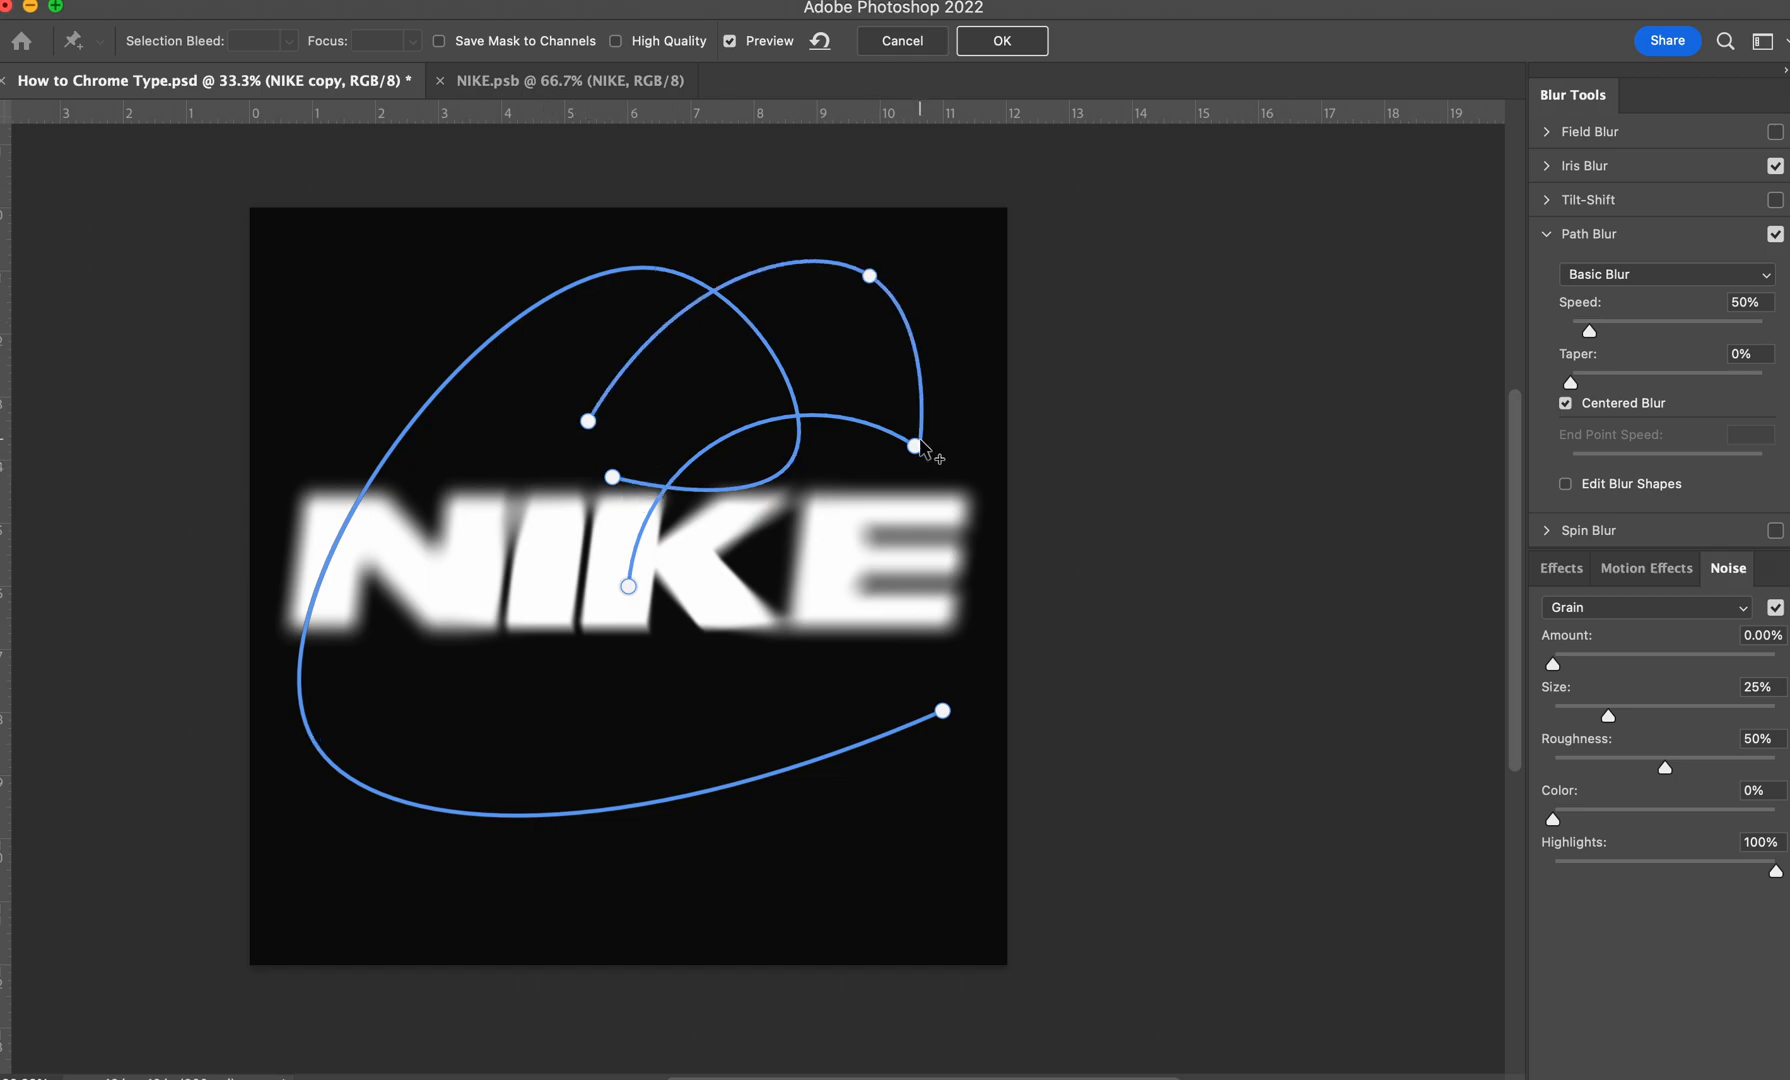
double_click(861, 501)
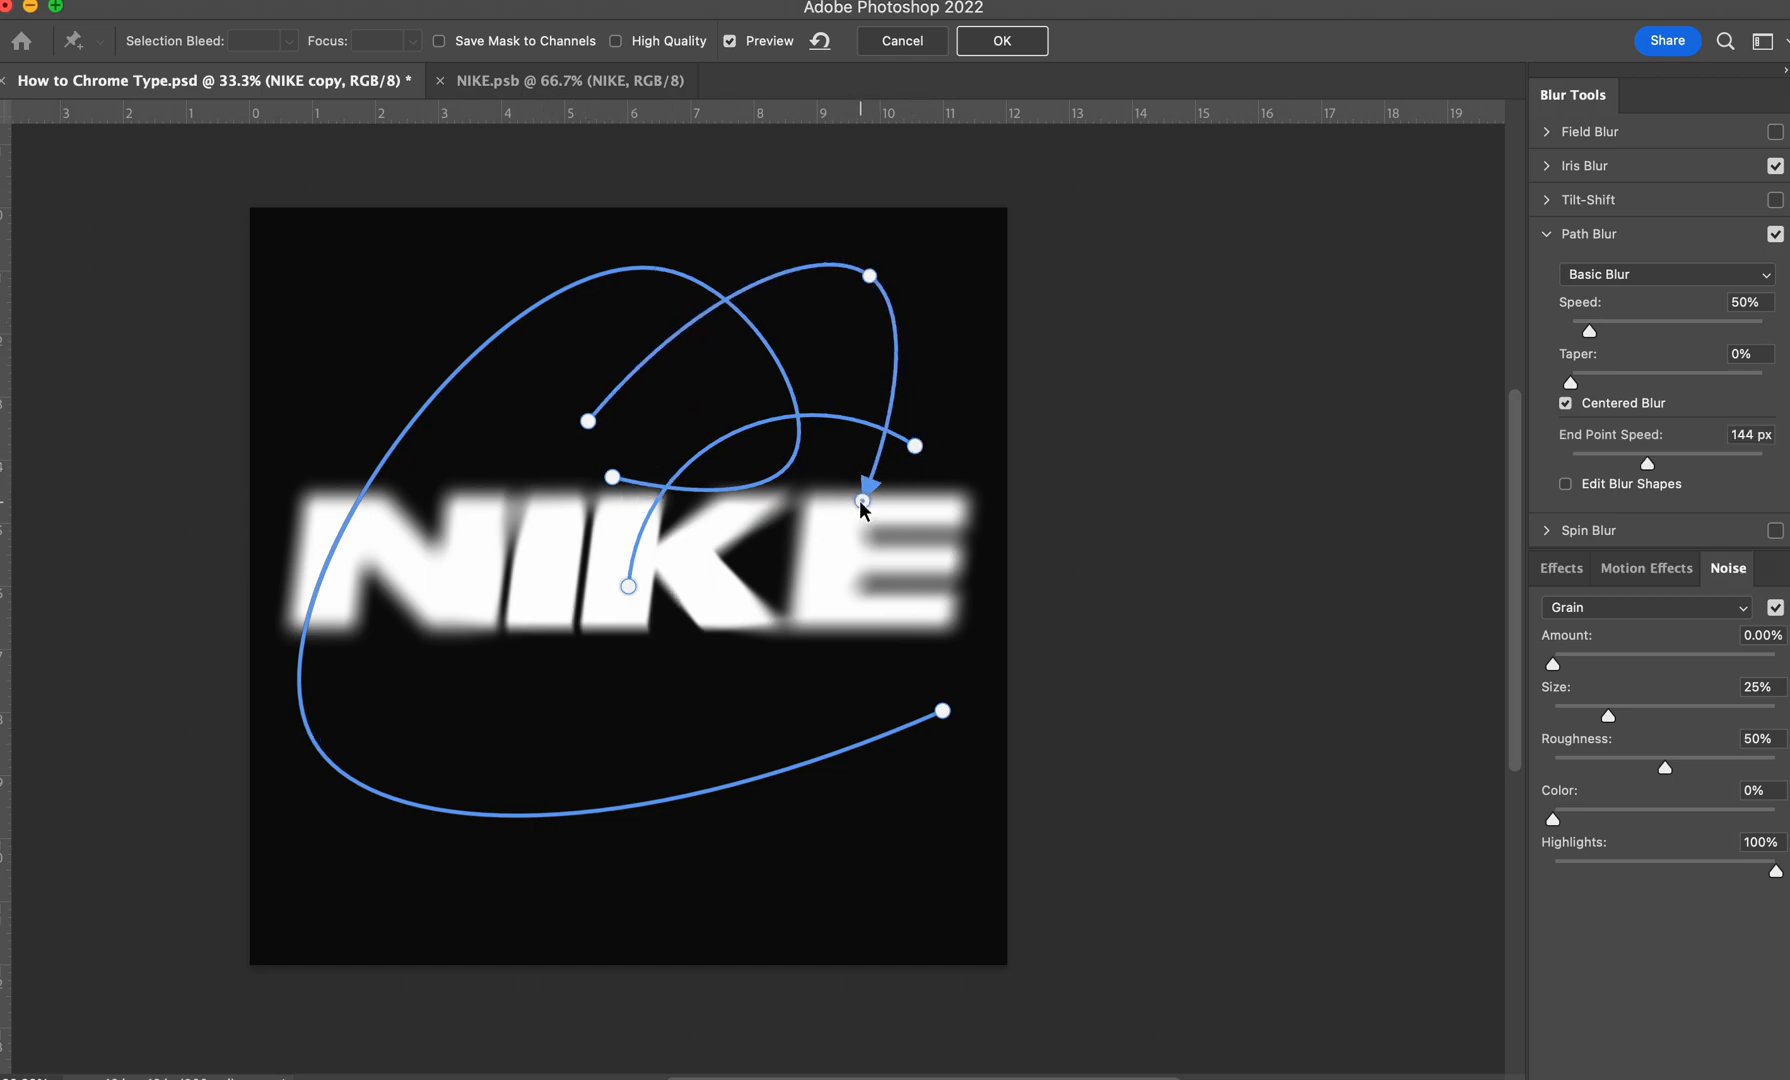
Step: Draw a straight blur path beneath the lettering from the K towards the N and switch Path Blur off
left_click(714, 681)
double_click(394, 697)
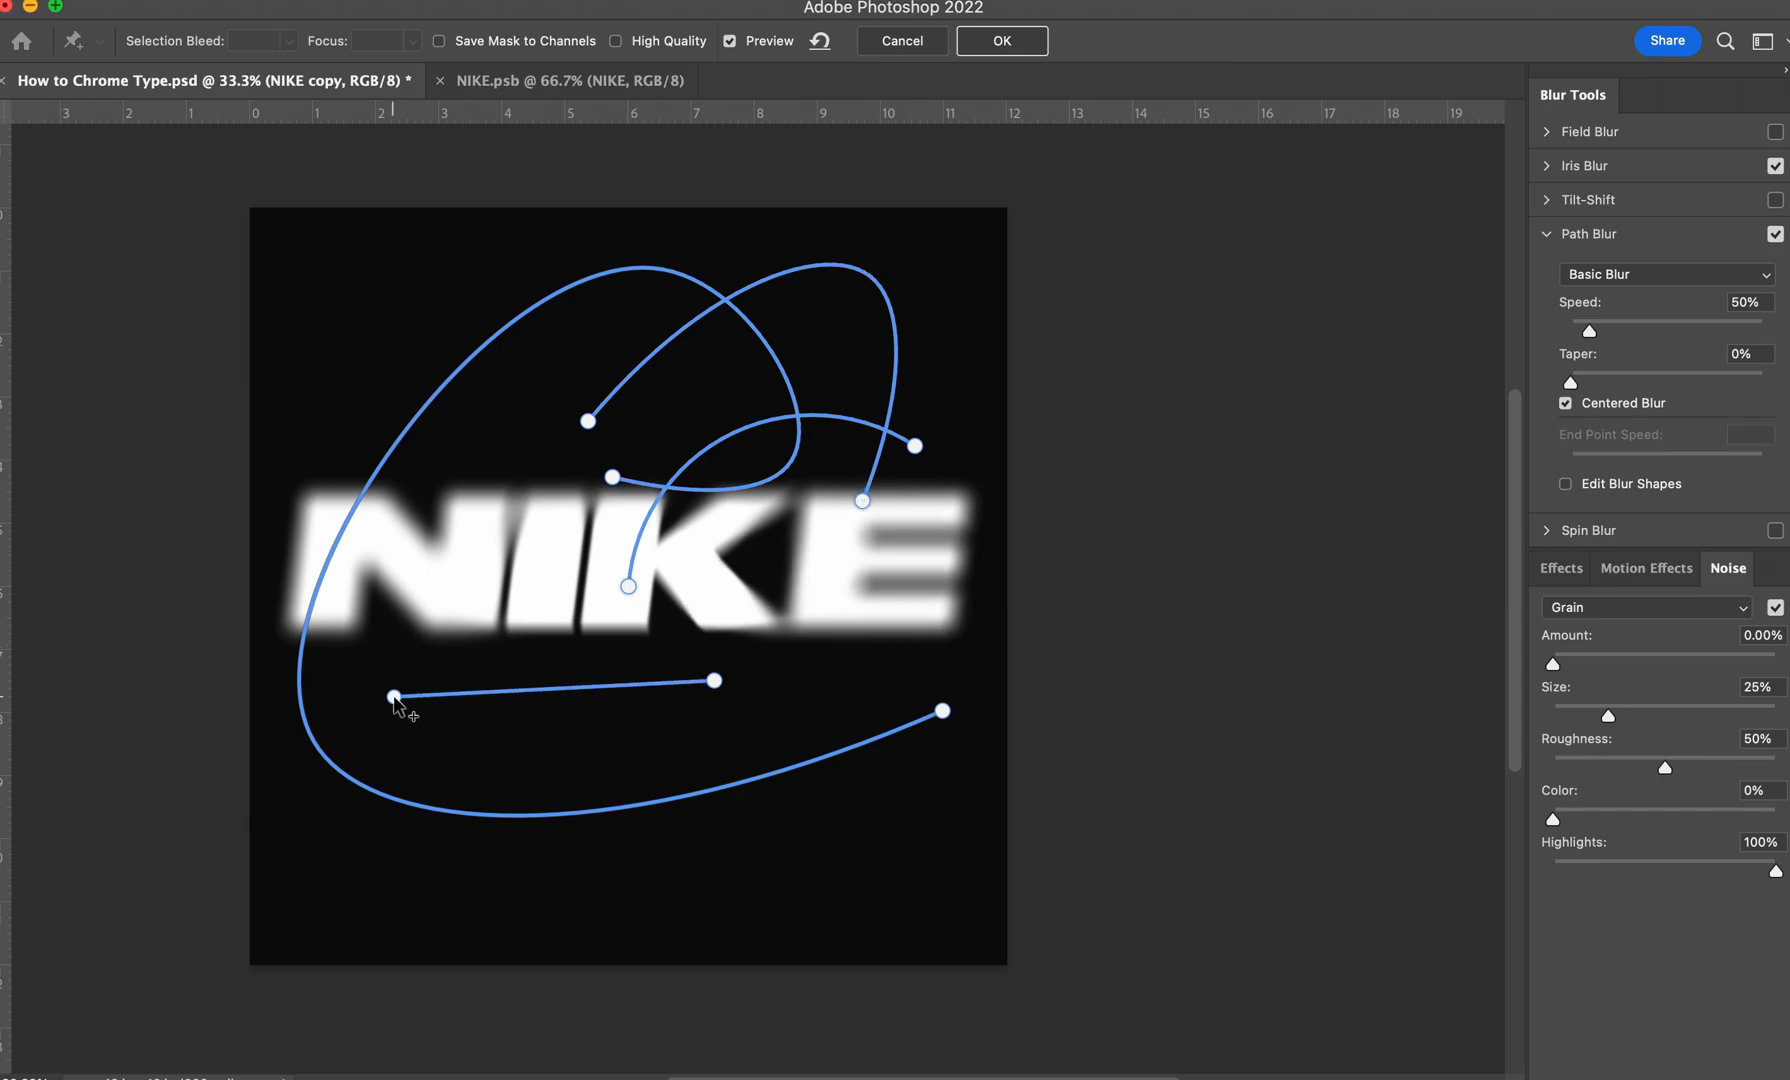
left_click(1776, 235)
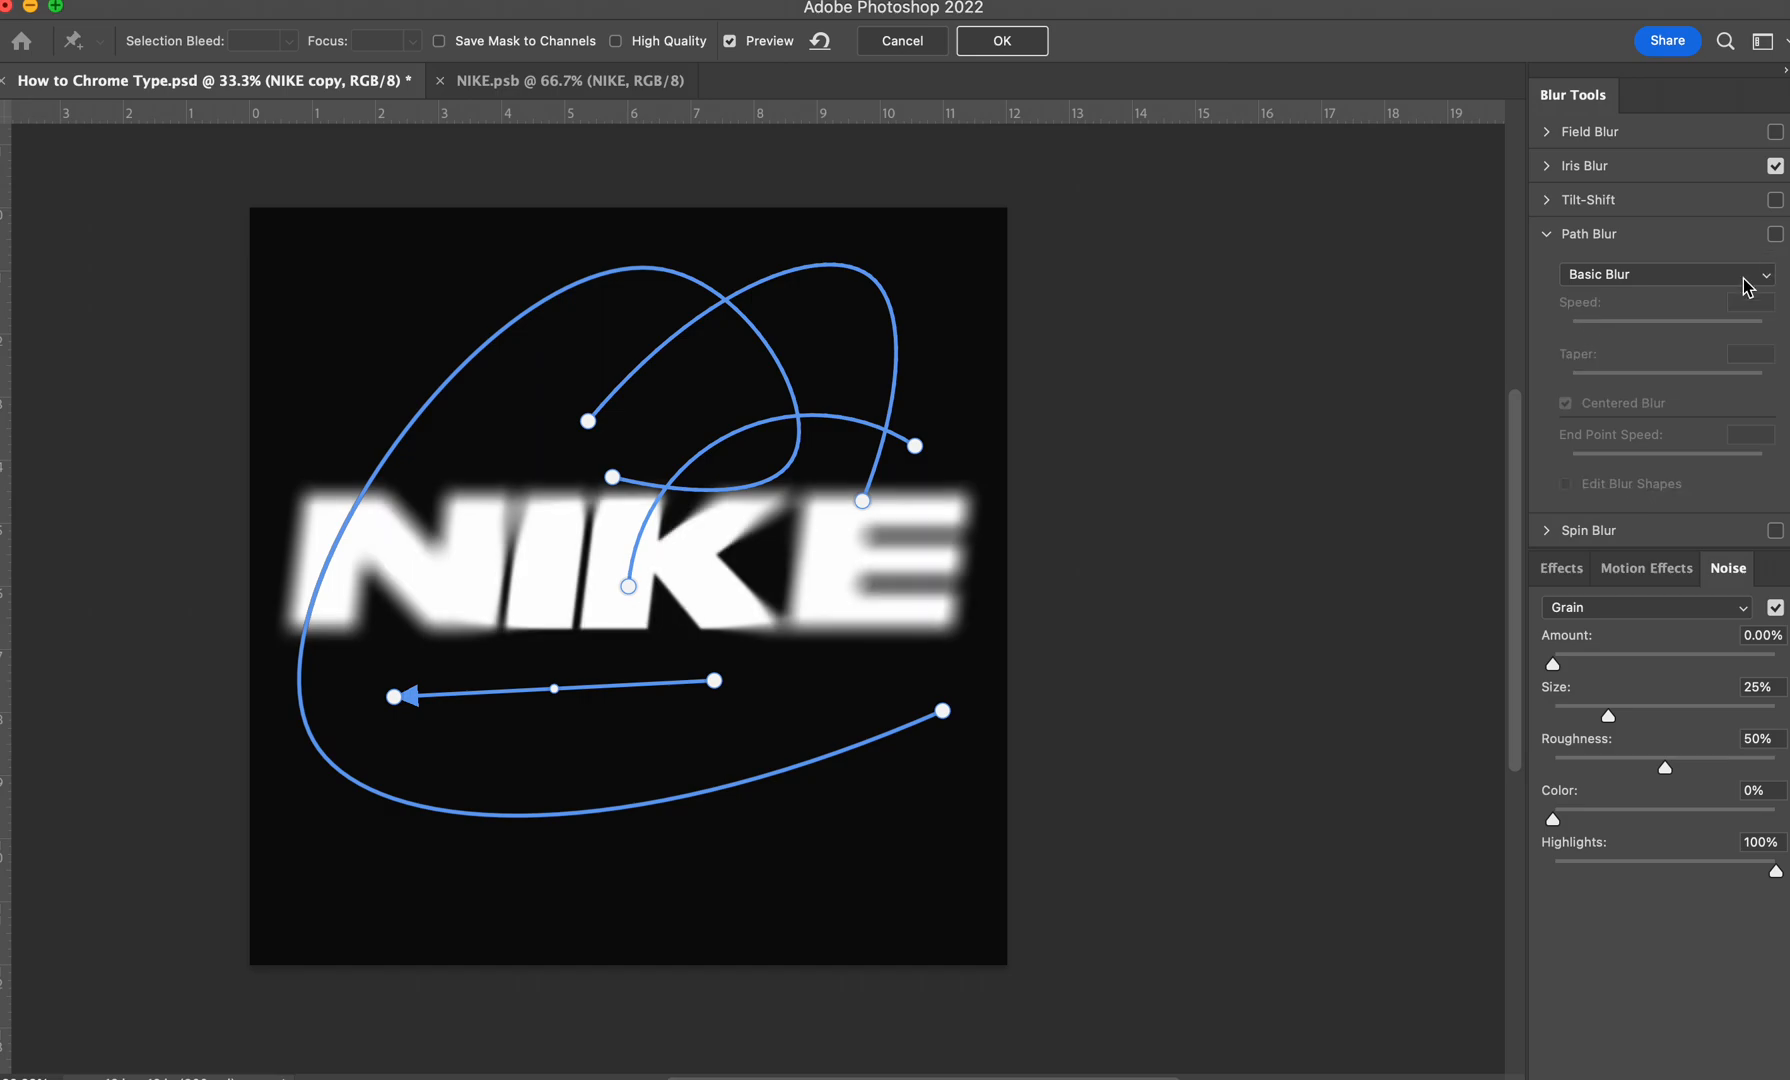
left_click(1546, 236)
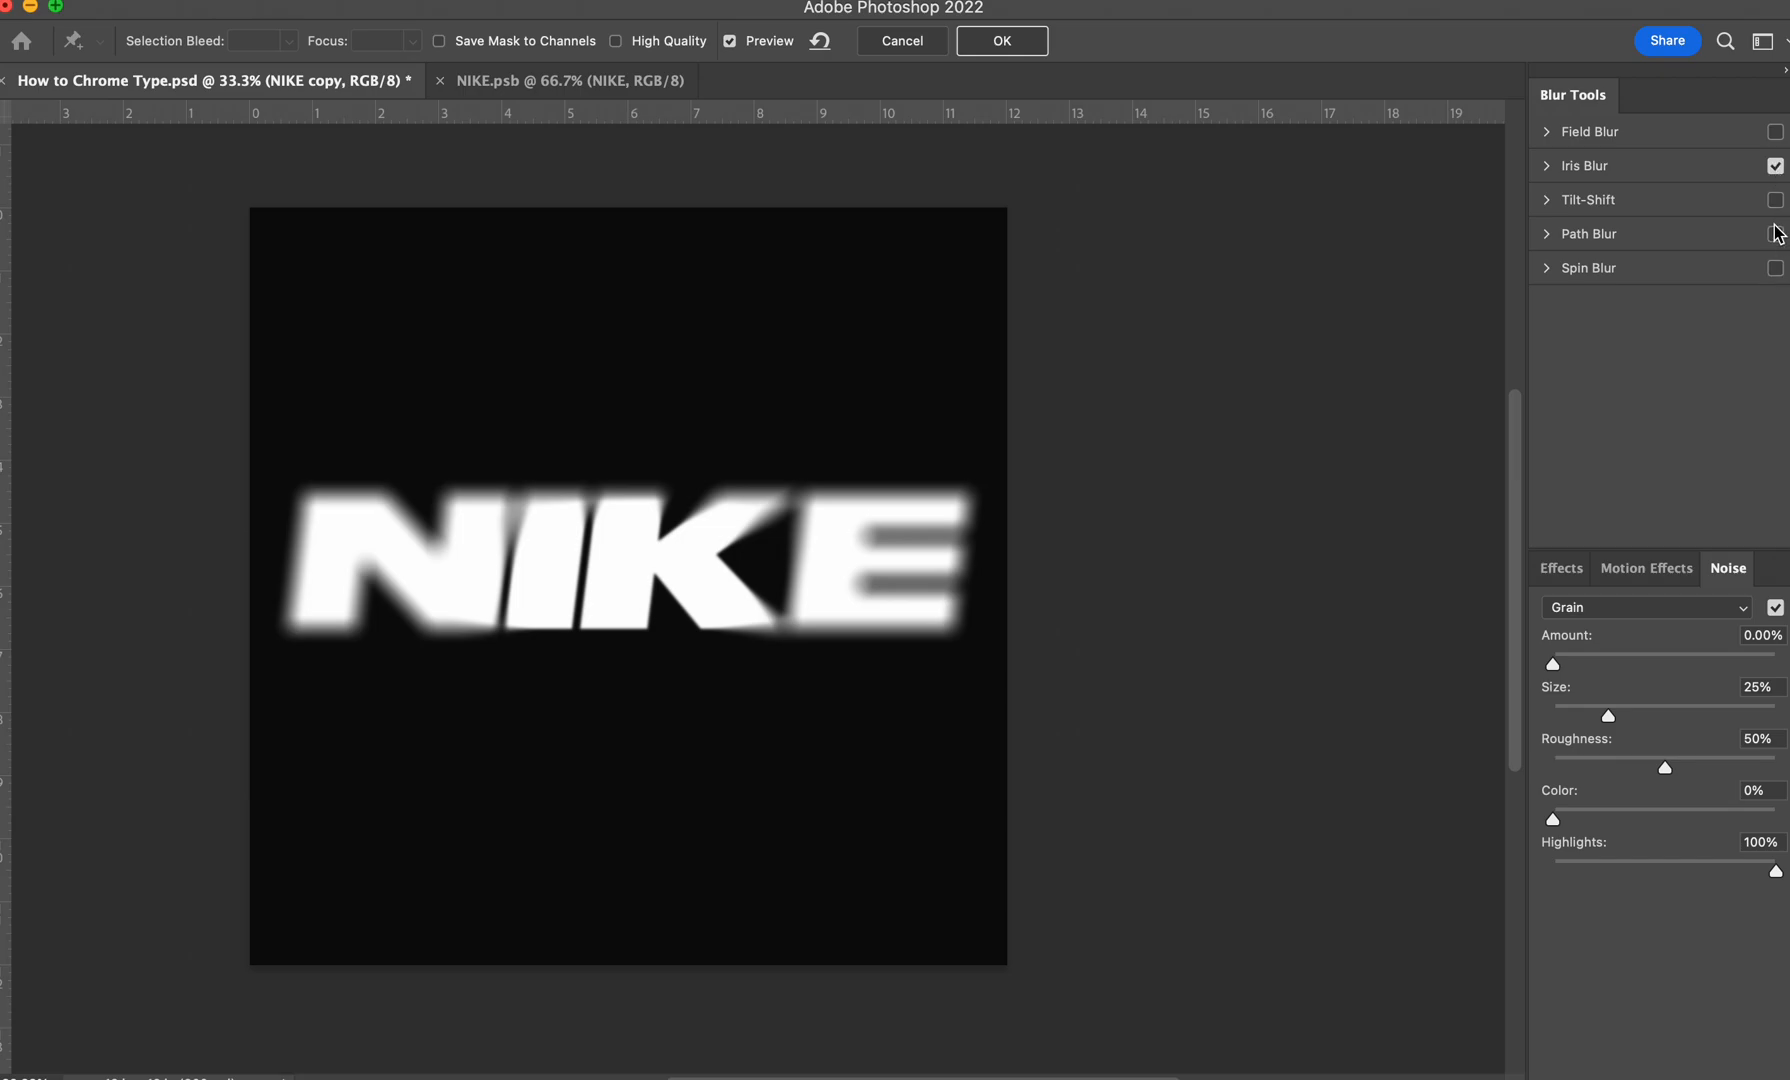
Step: Try a Spin Blur at a 58° angle with its circle enlarged to cover the whole NIKE lettering
left_click(1547, 270)
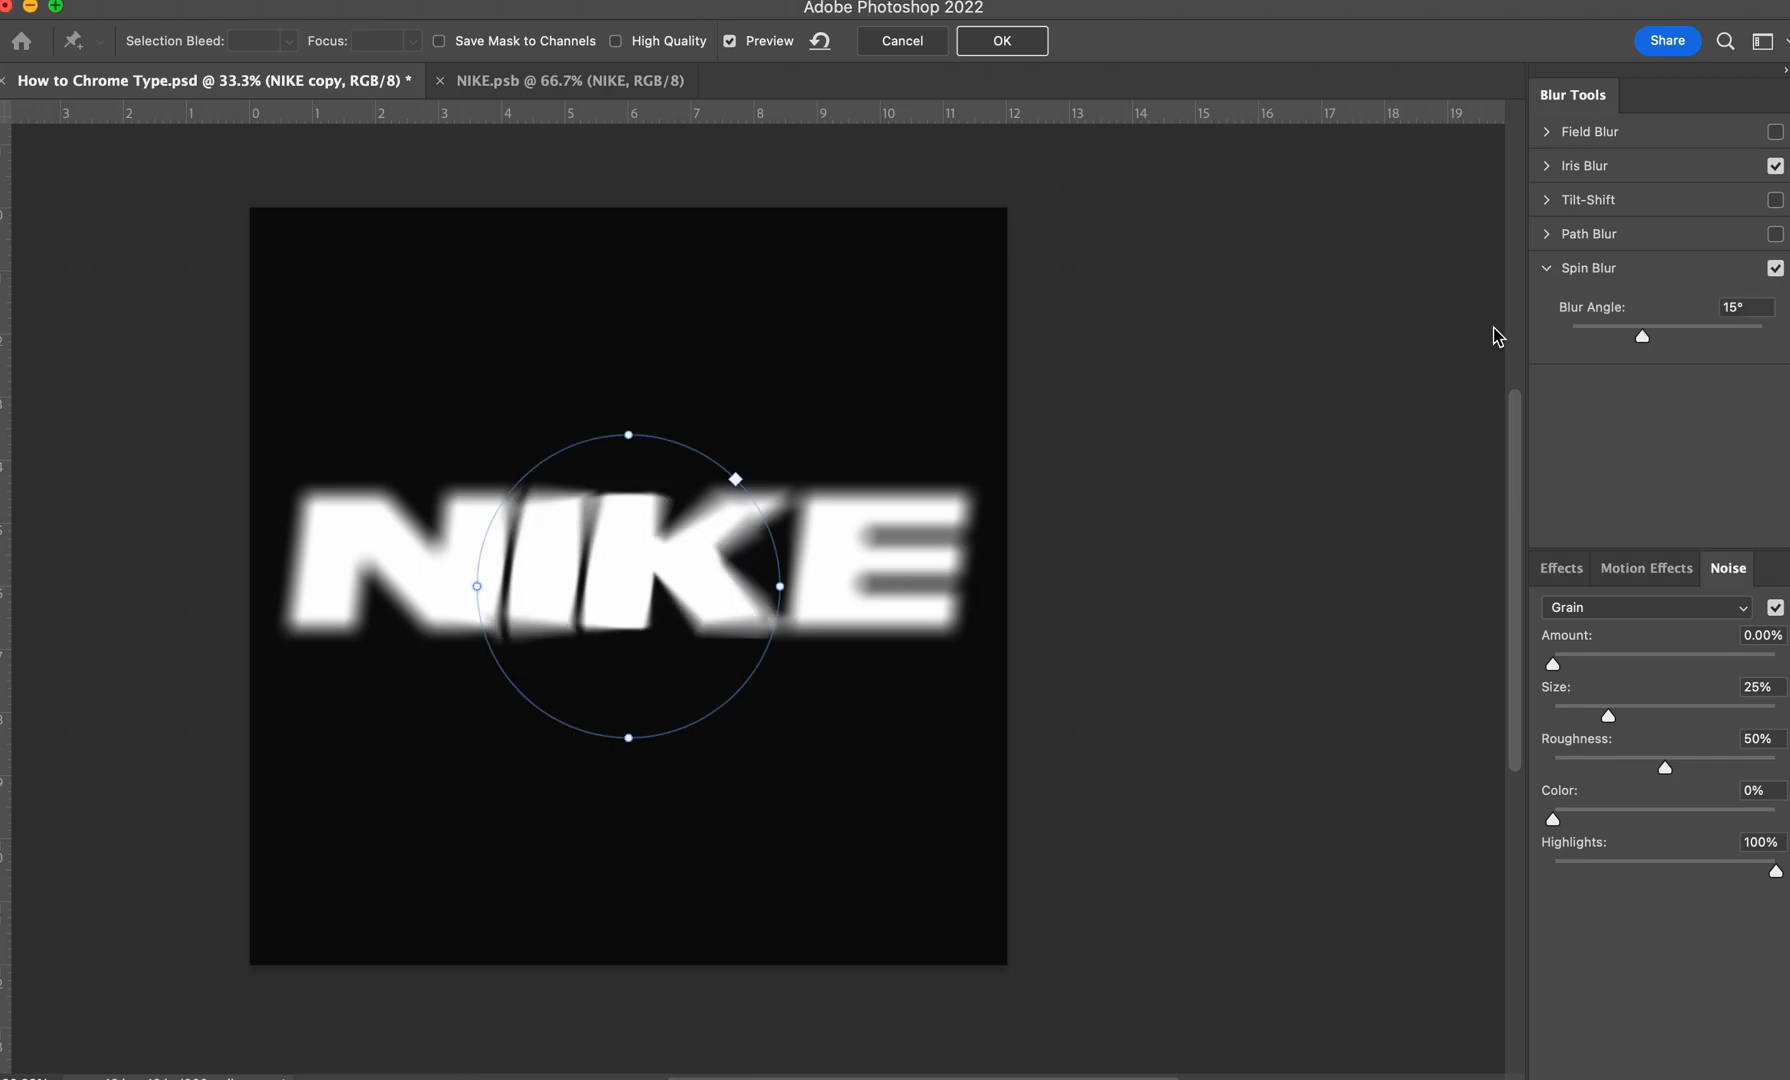
left_click_drag(665, 585, 704, 611)
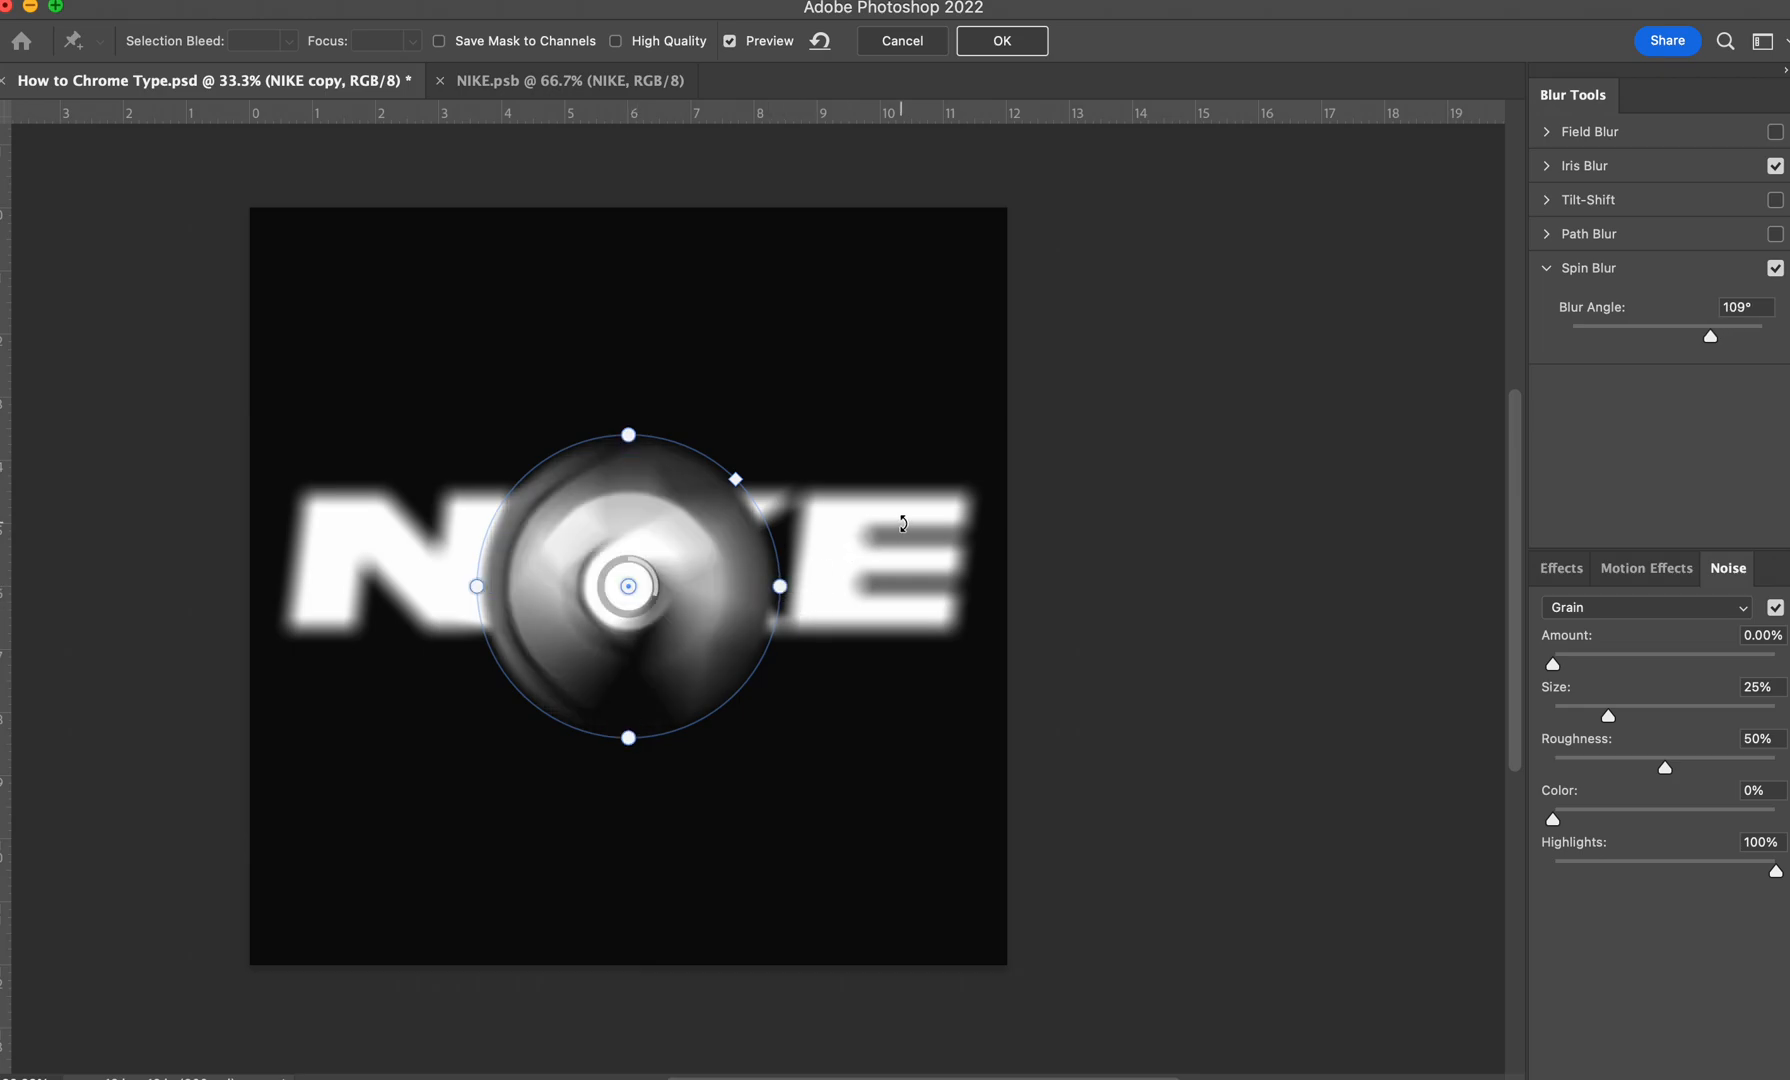
left_click_drag(737, 479, 866, 405)
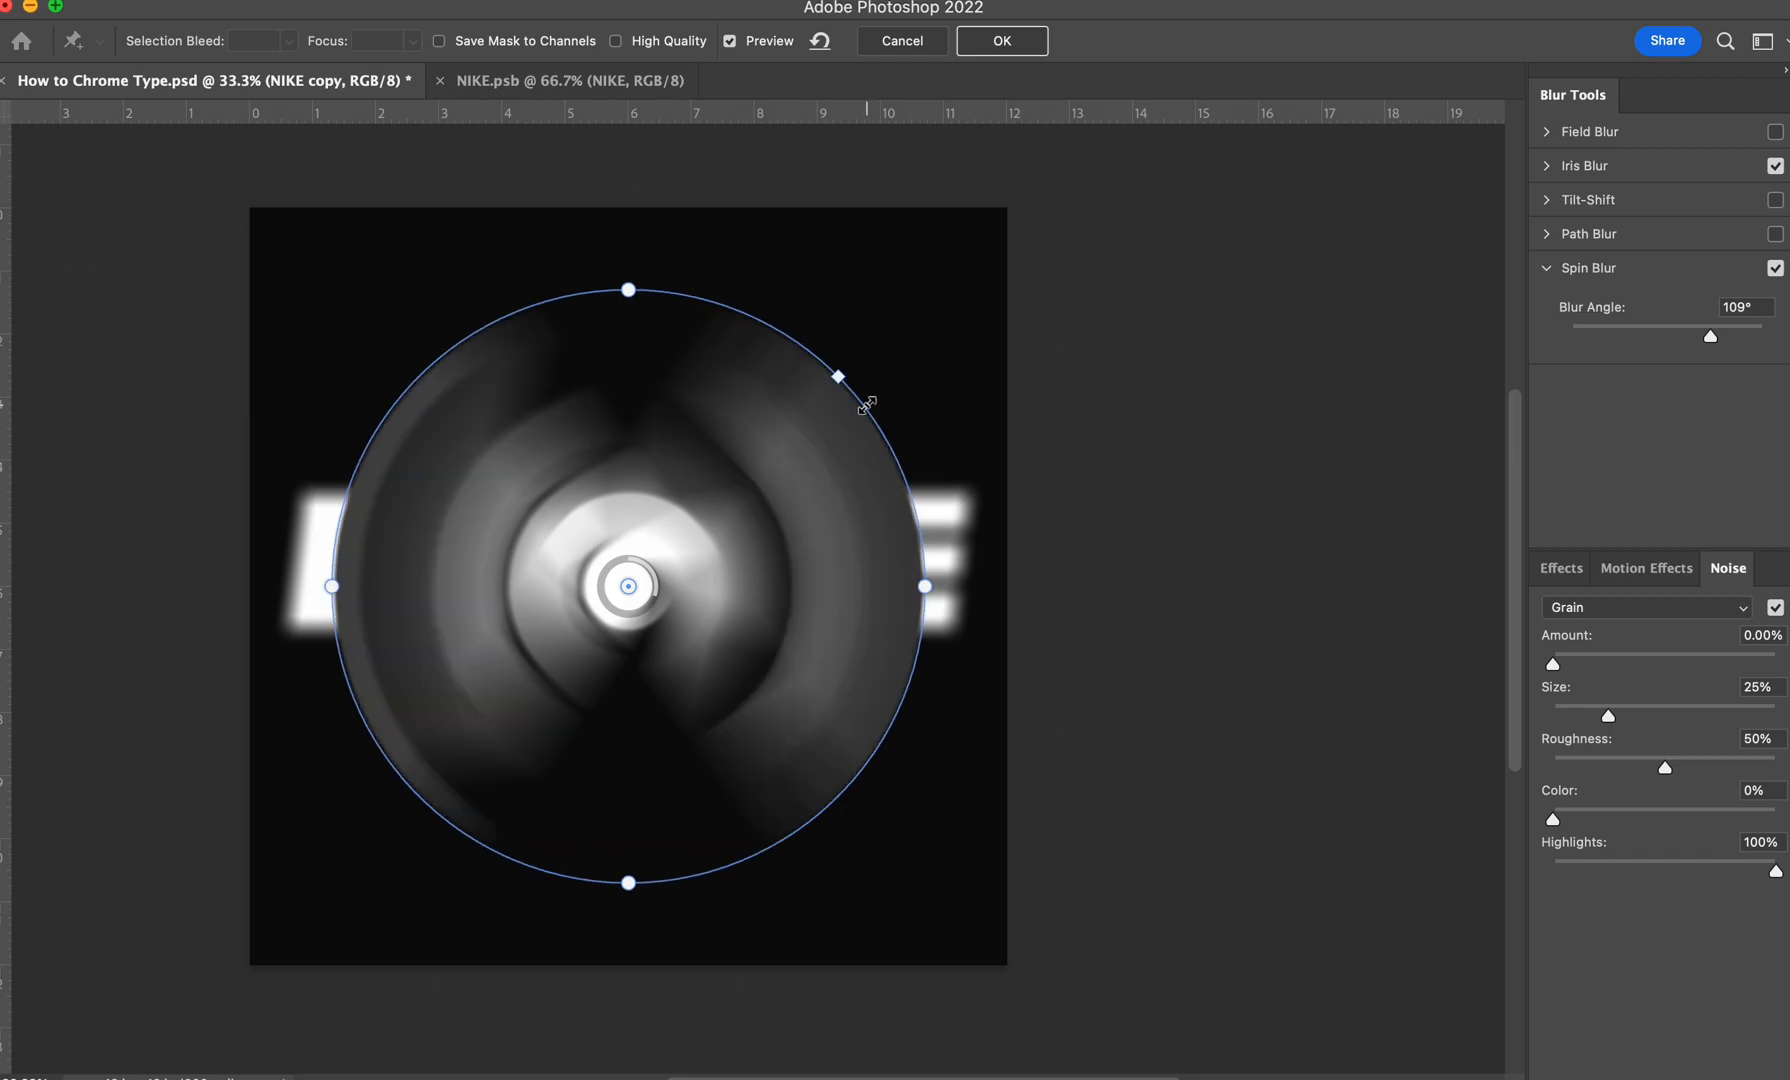
left_click_drag(655, 597, 655, 572)
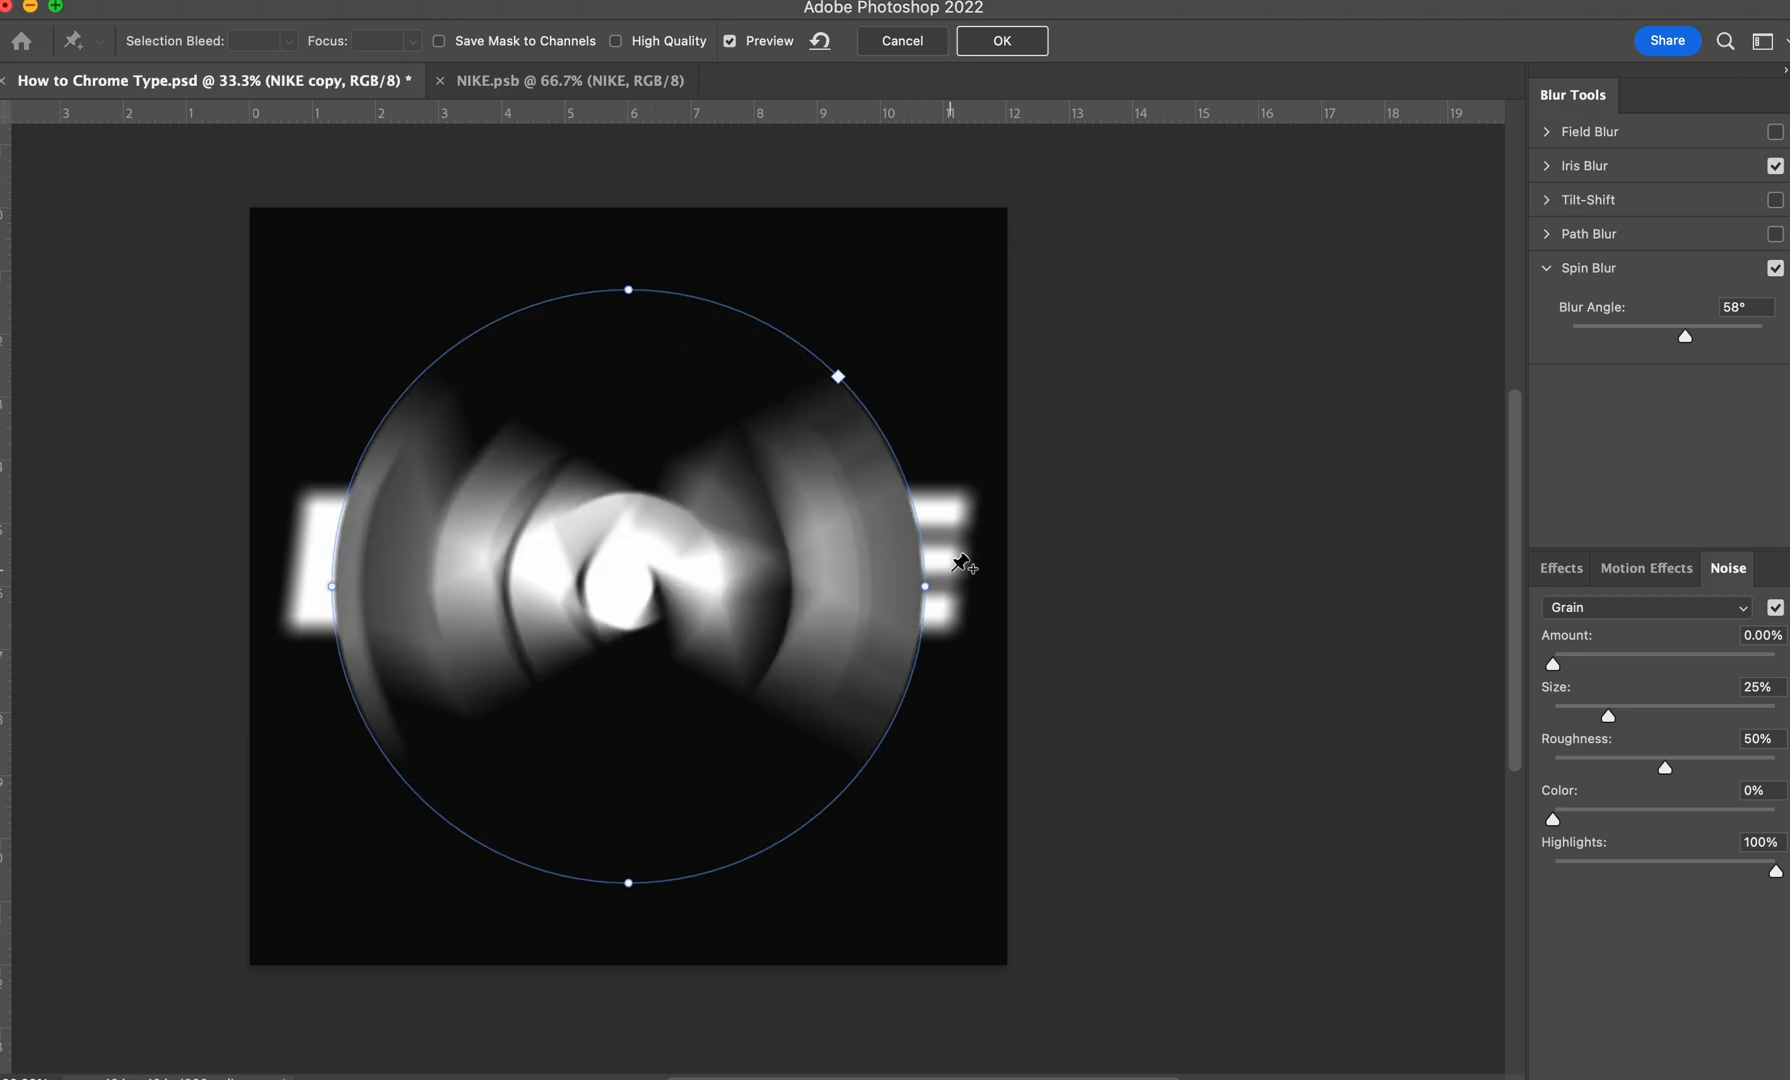
left_click_drag(928, 588, 988, 578)
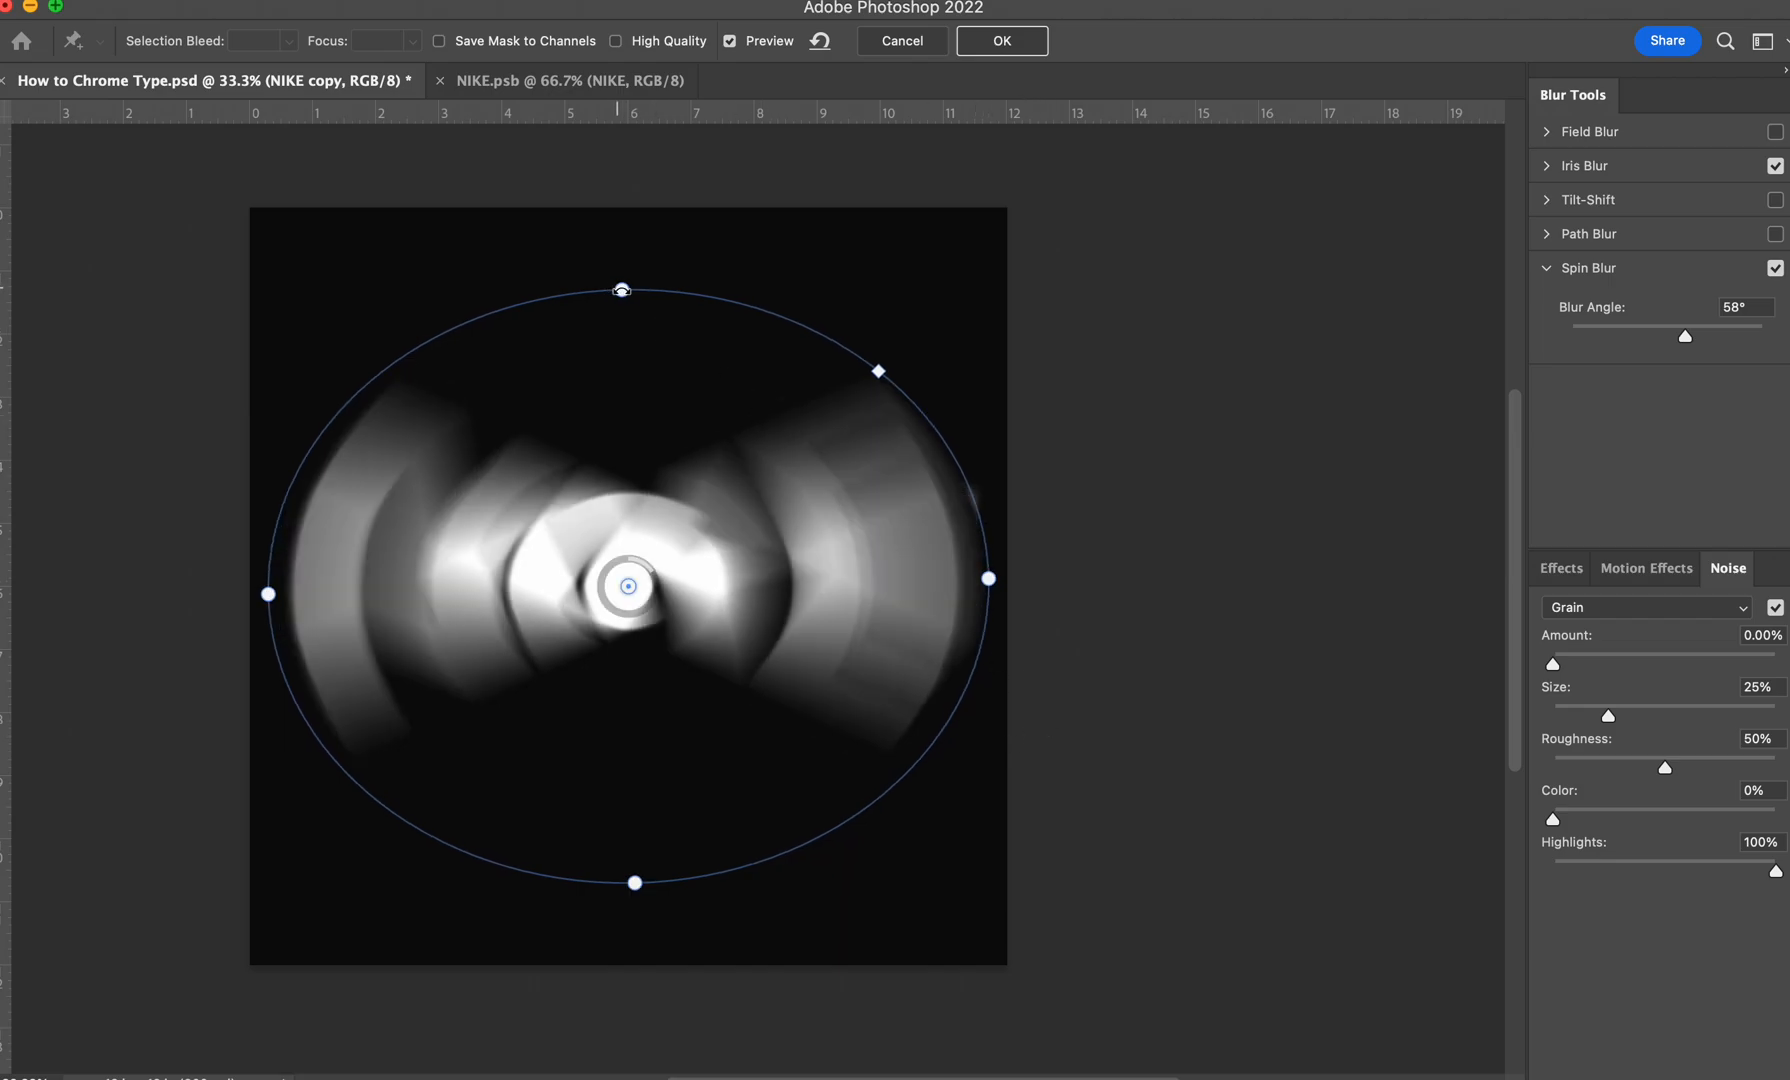
left_click_drag(622, 289, 628, 237)
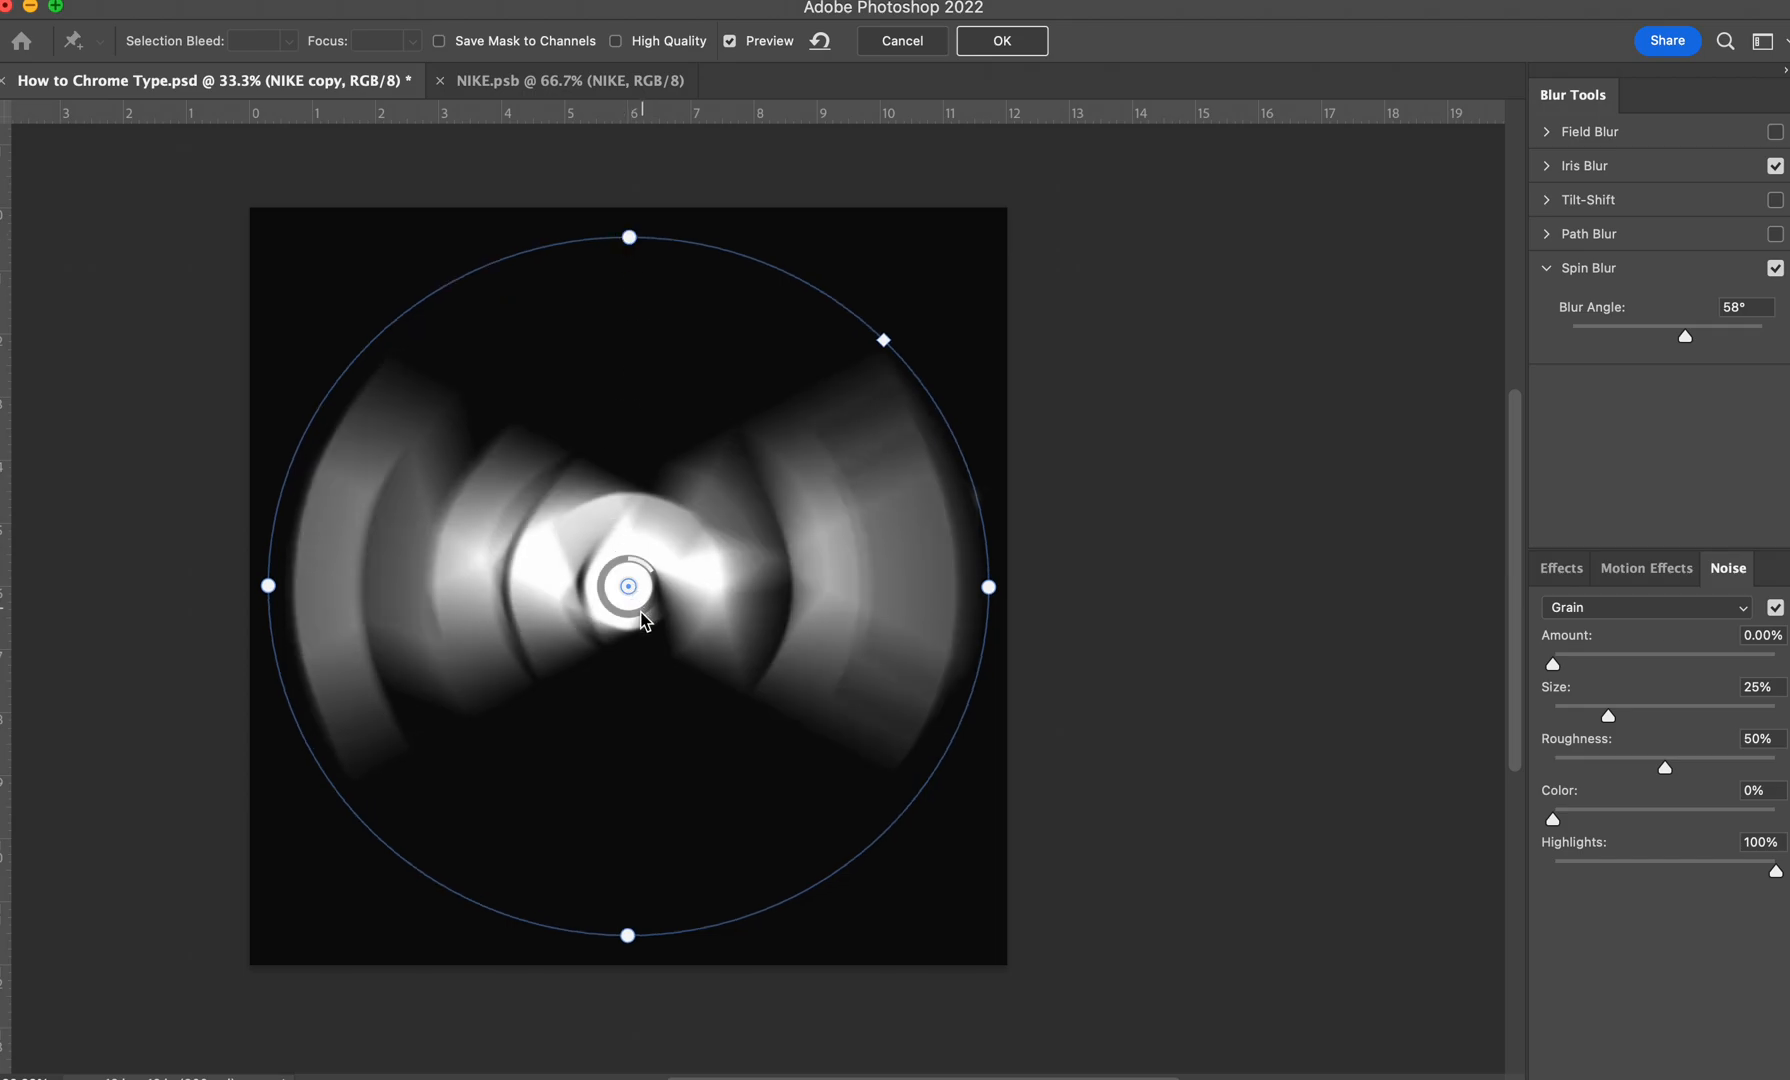
Step: Try a Spin Blur angle of 173° and switch Spin Blur off
left_click_drag(635, 613, 652, 628)
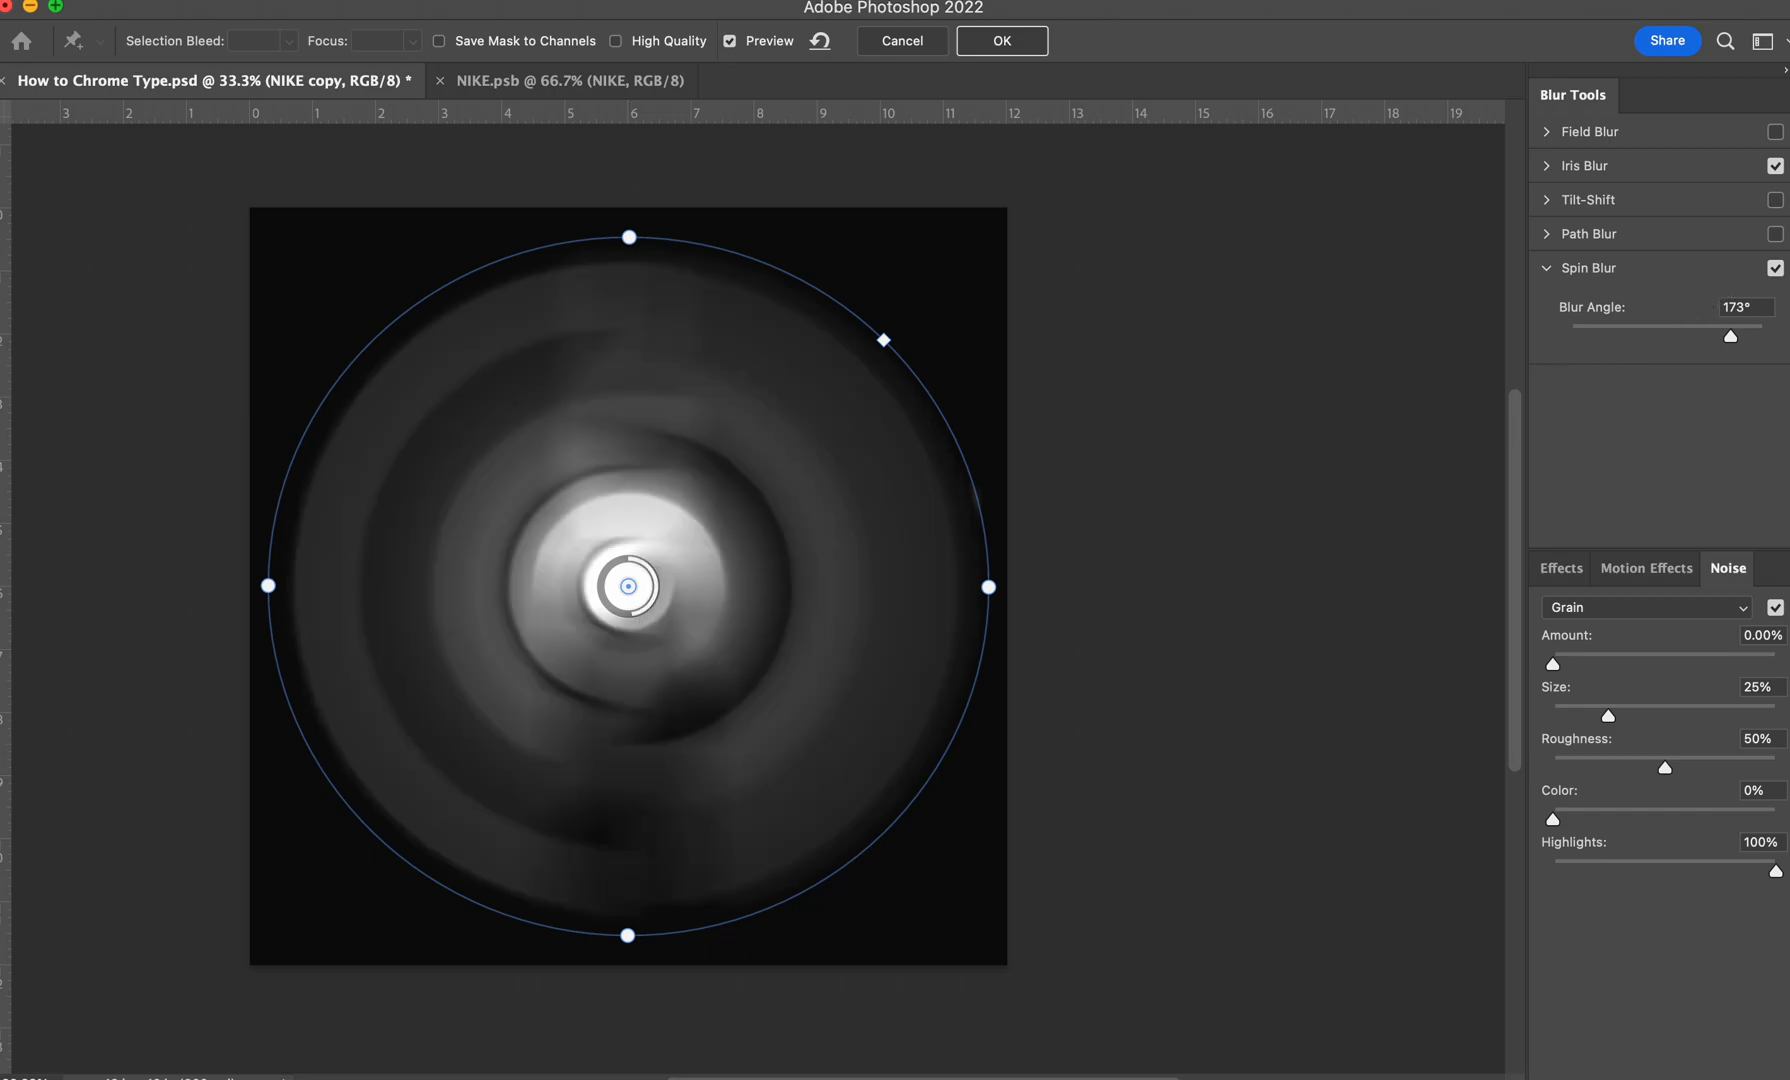
left_click(1775, 268)
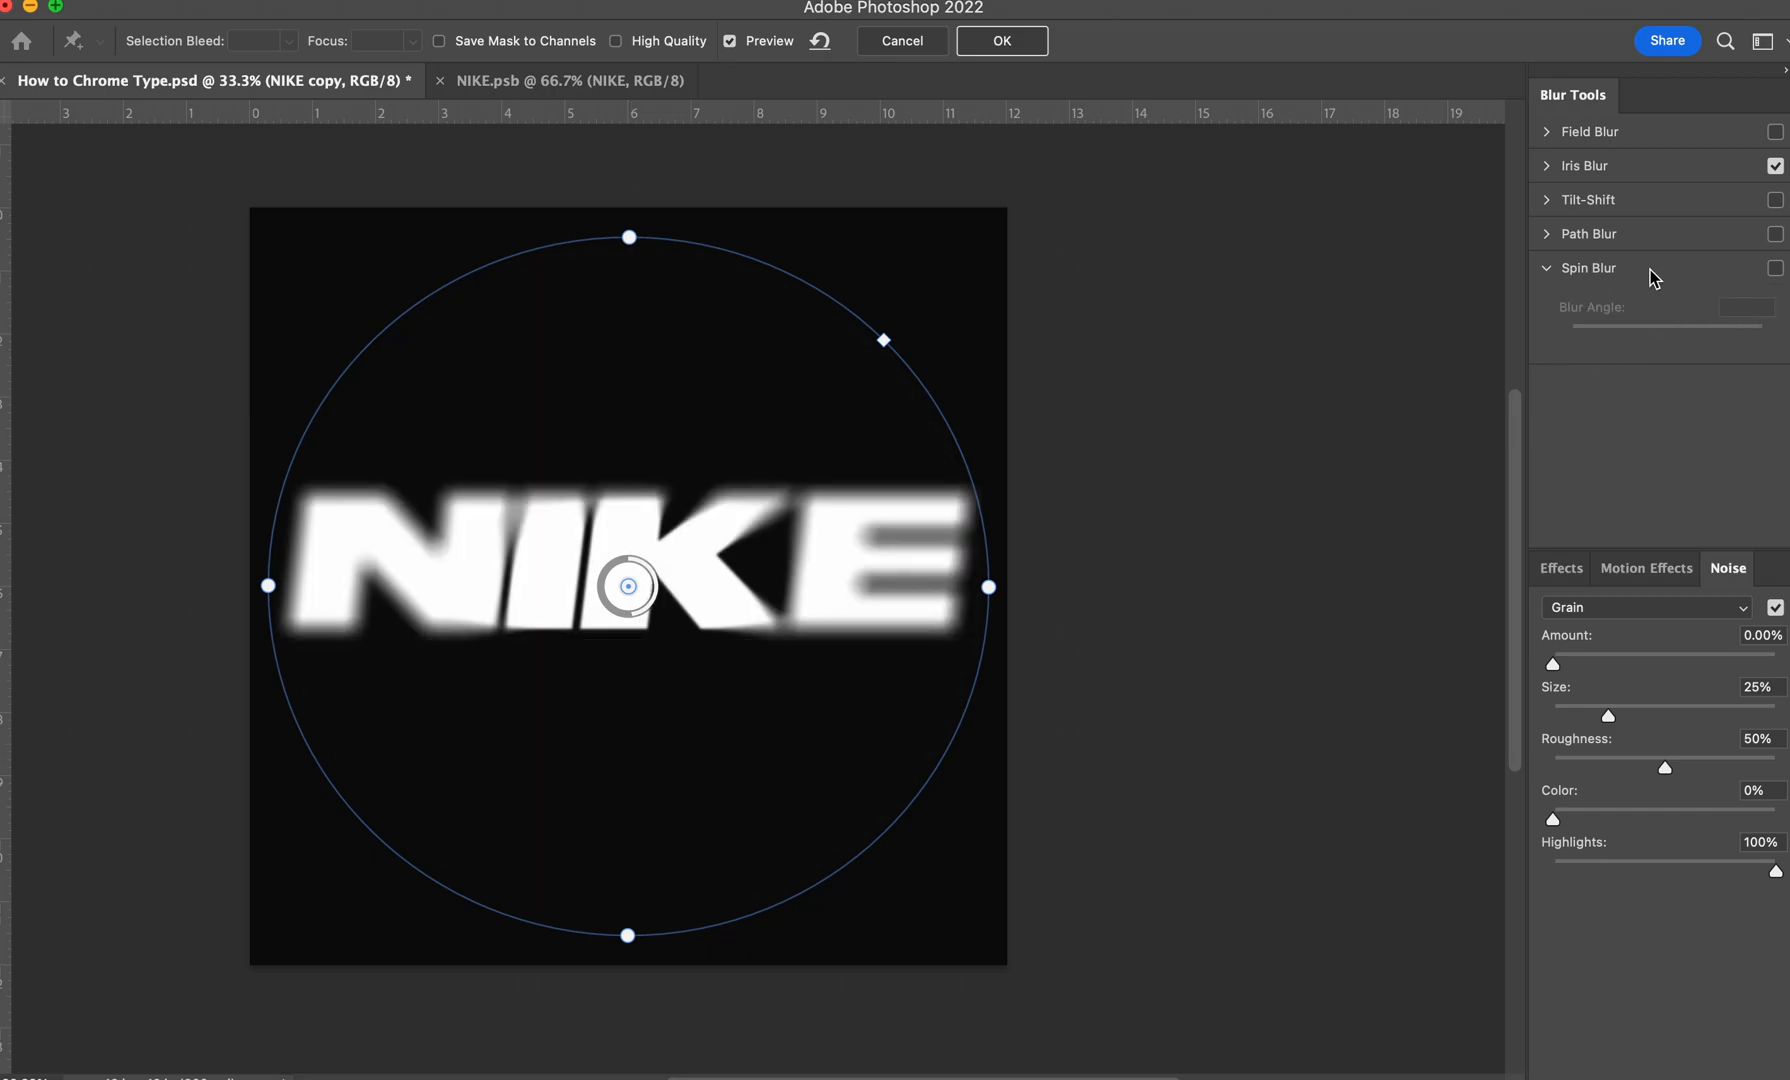
left_click(1548, 267)
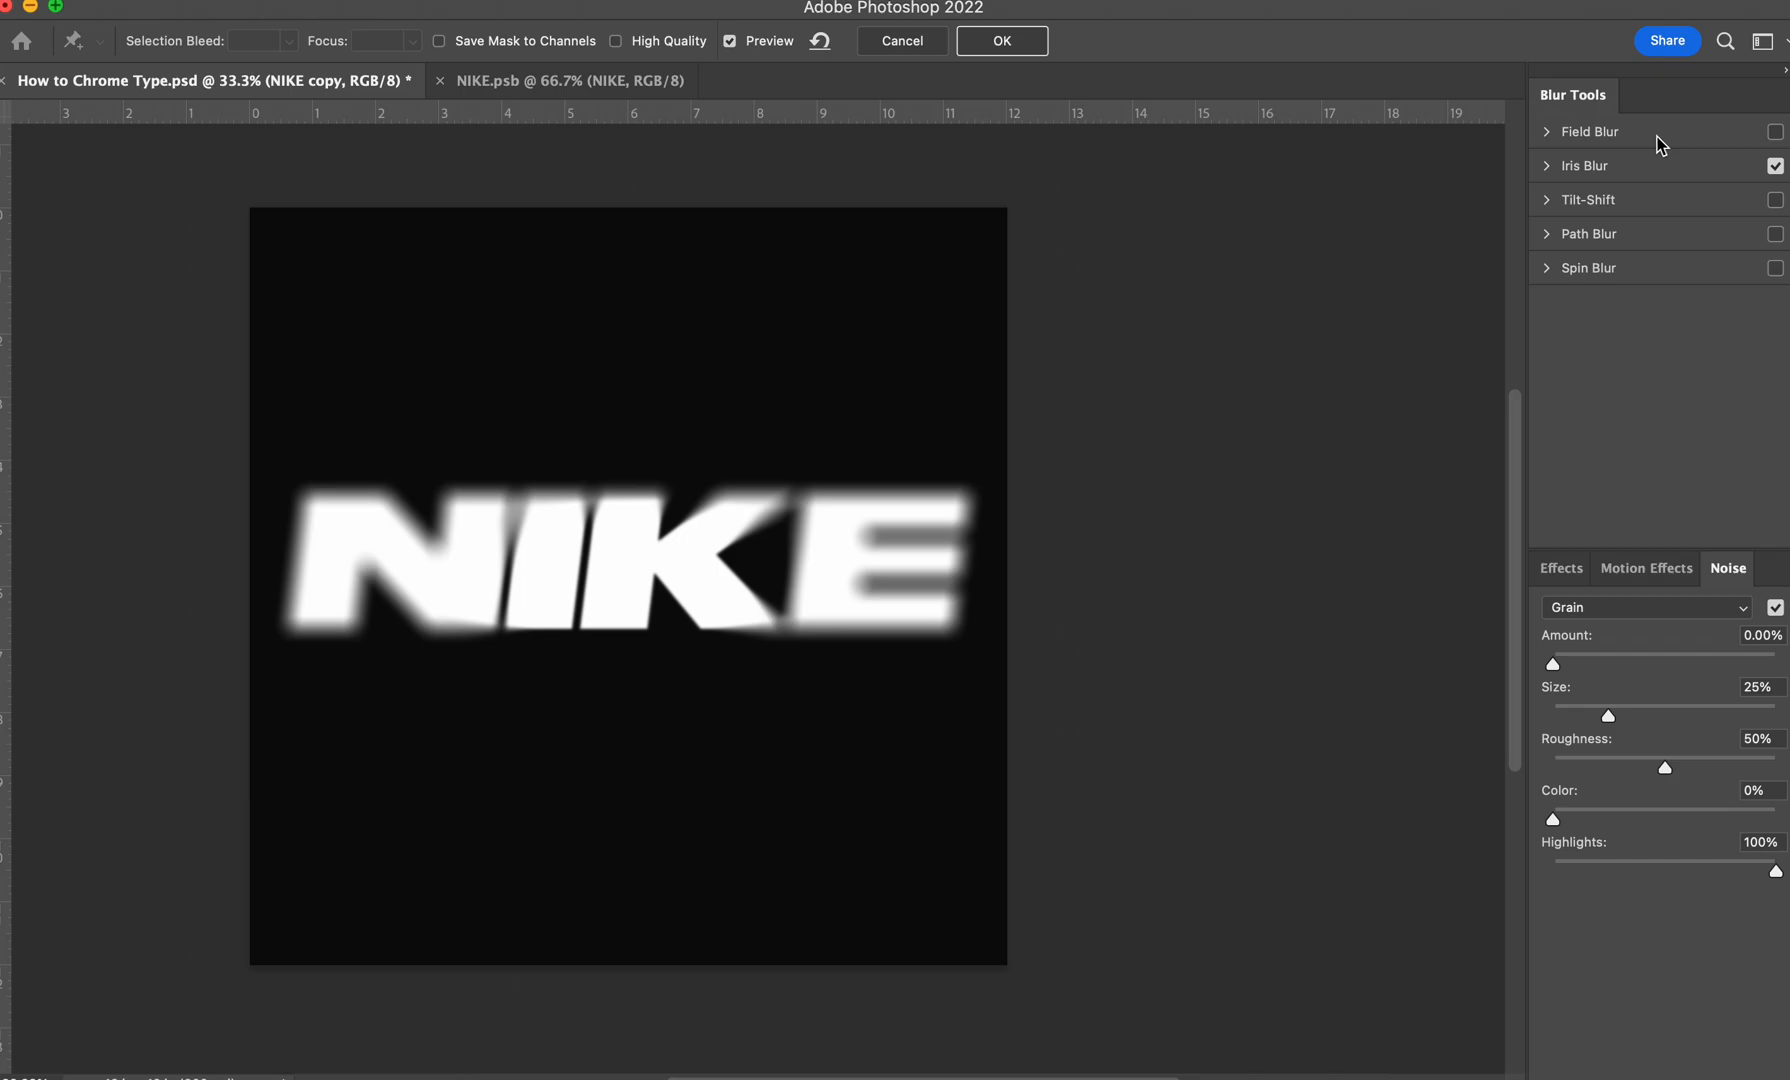
Step: Turn on Field Blur, move its first pin to the N's upper end, and place a 126 px pin on the E's top arm
left_click(1549, 133)
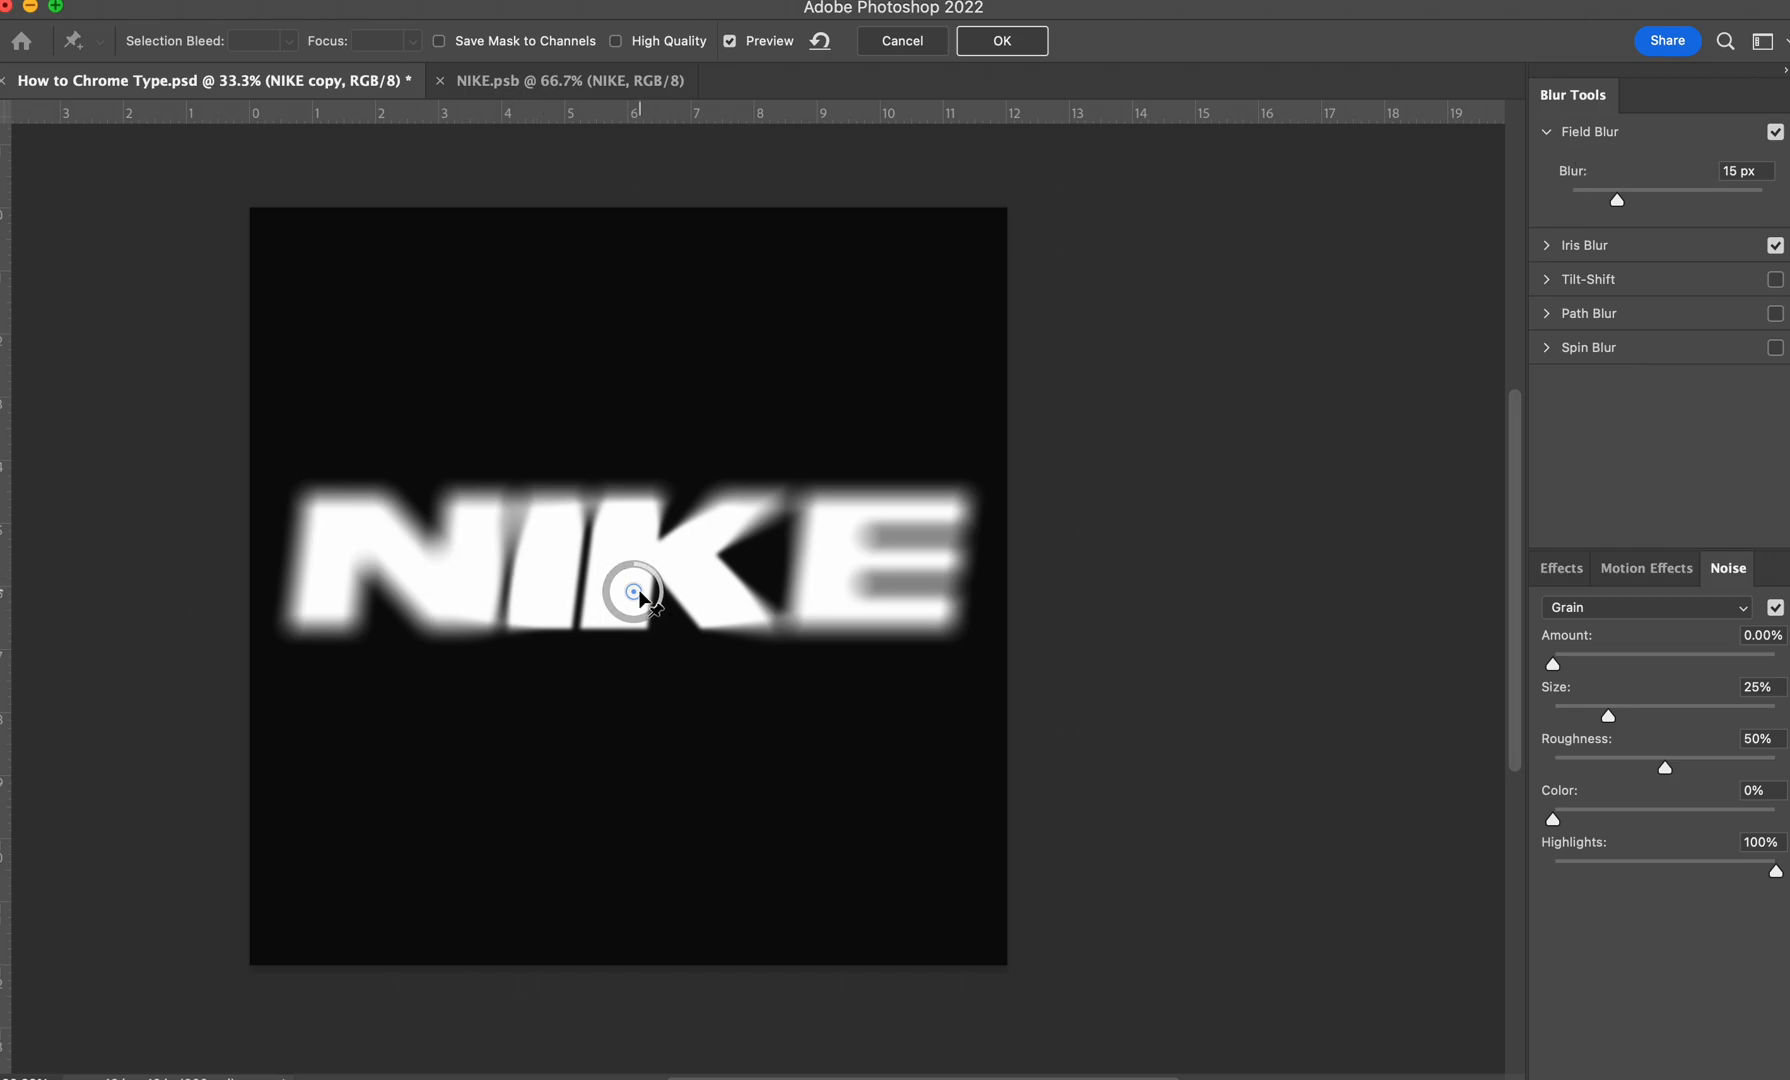
left_click_drag(640, 594, 476, 510)
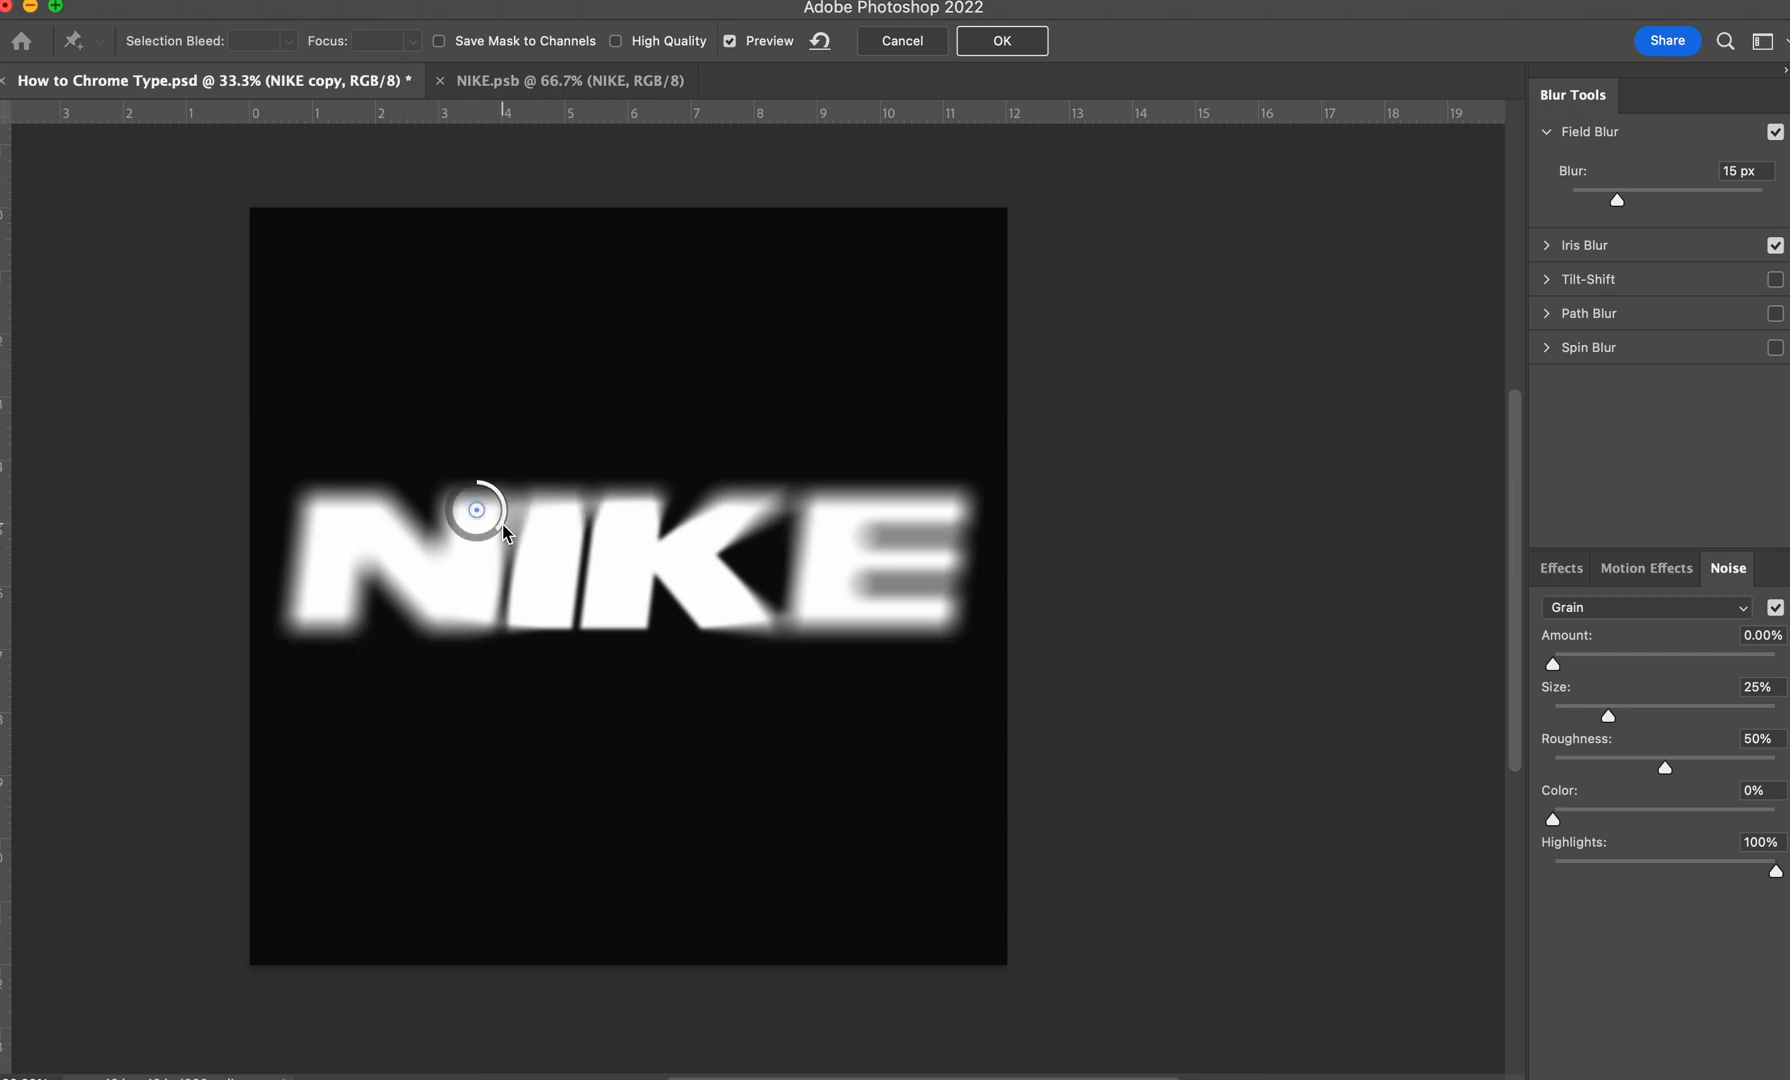
left_click(894, 519)
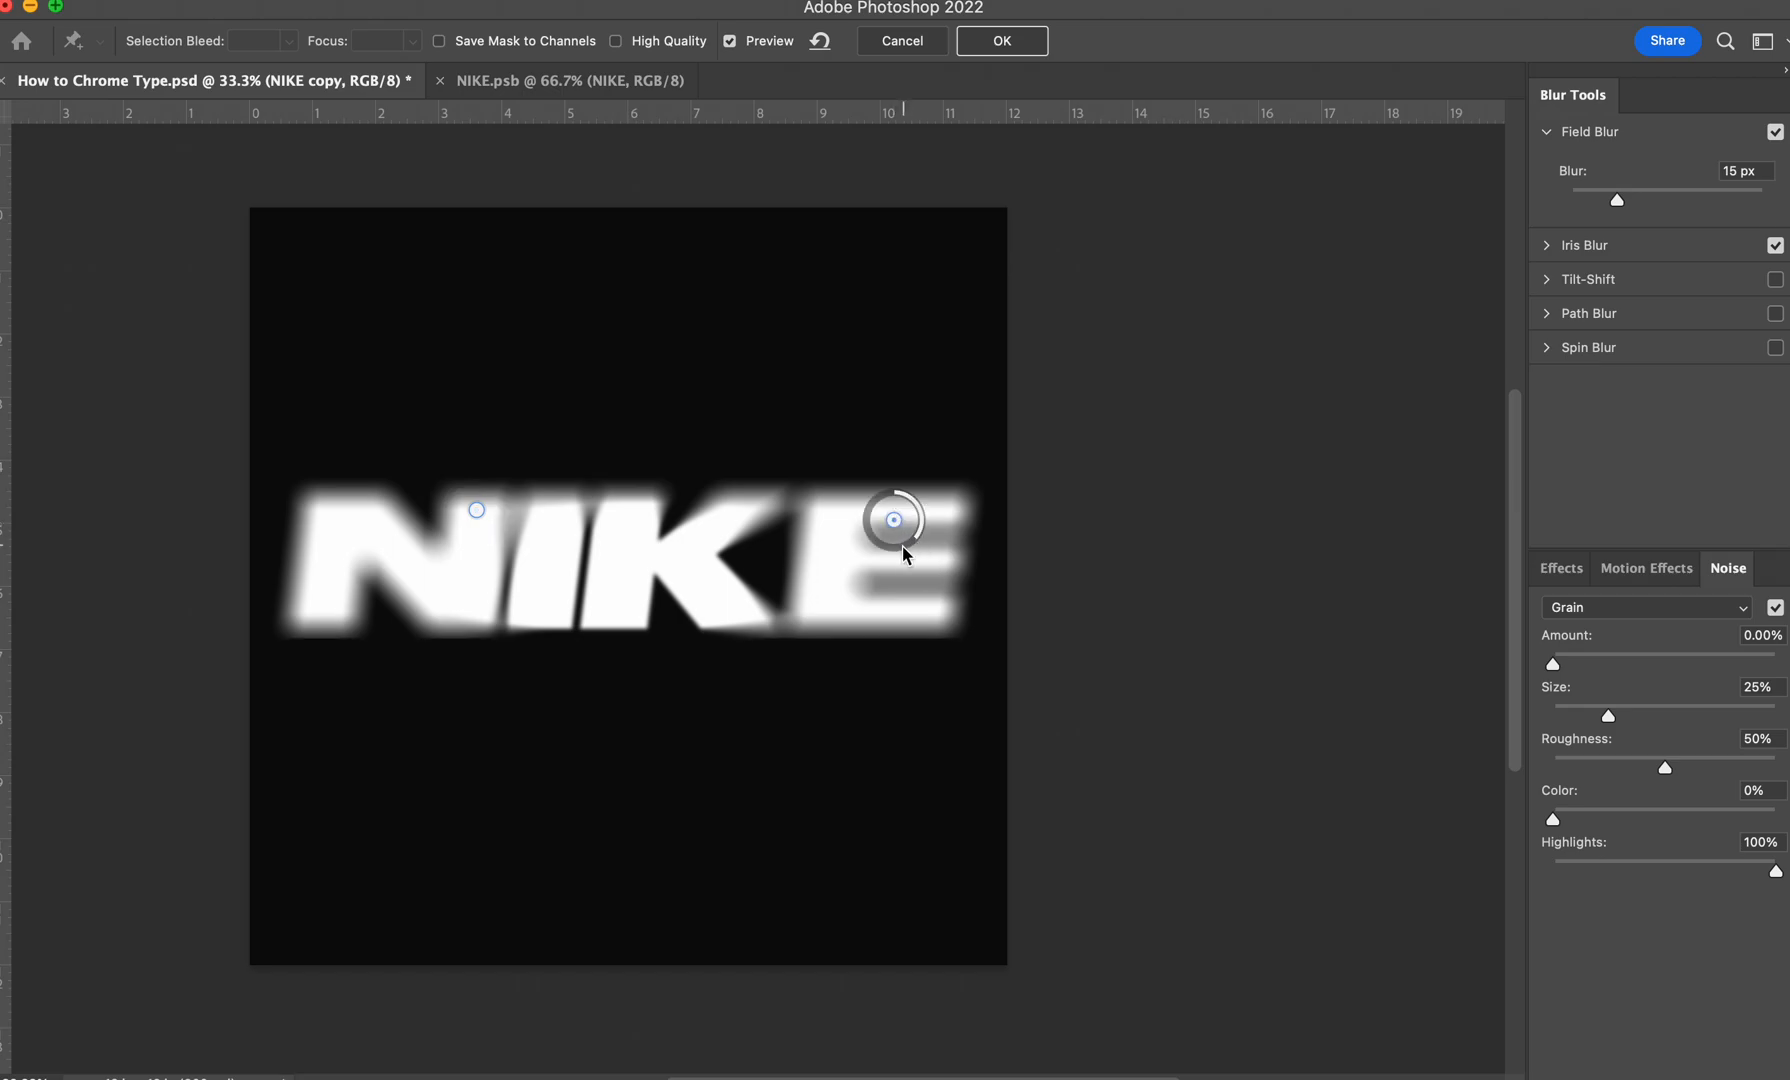
left_click_drag(915, 540, 877, 517)
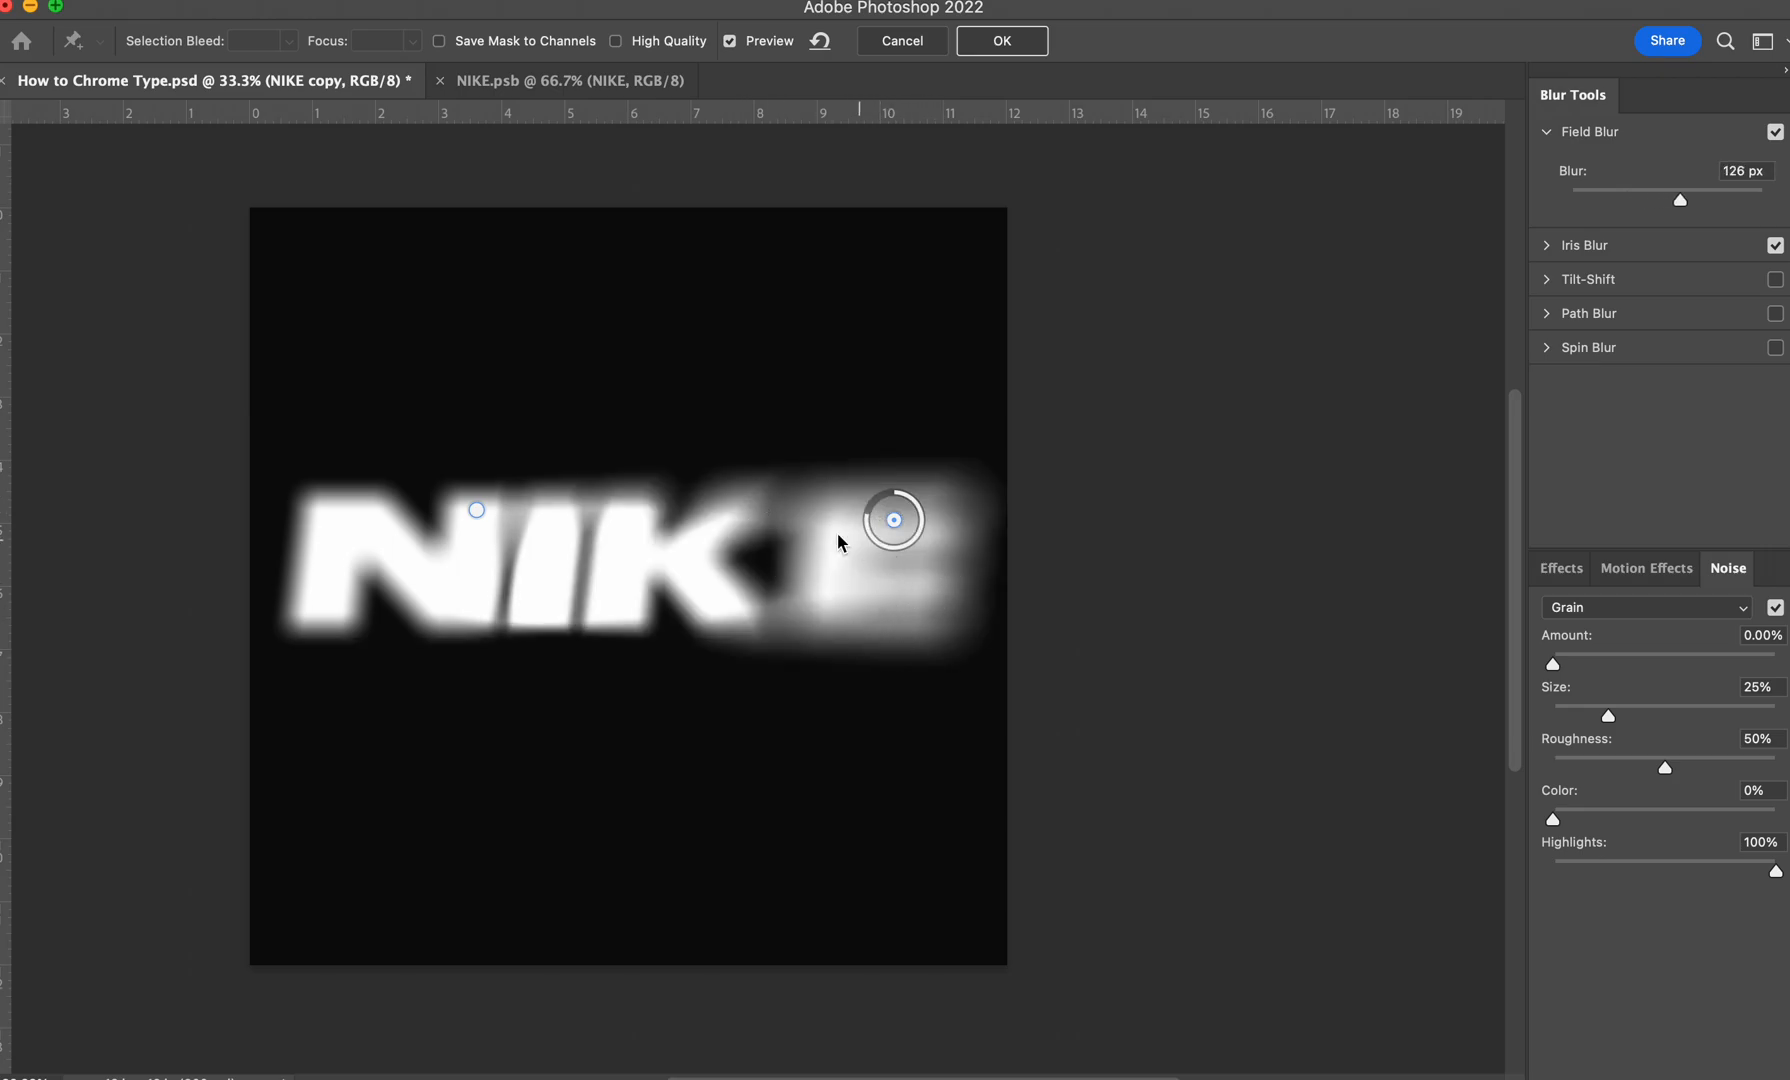
left_click_drag(895, 520, 910, 494)
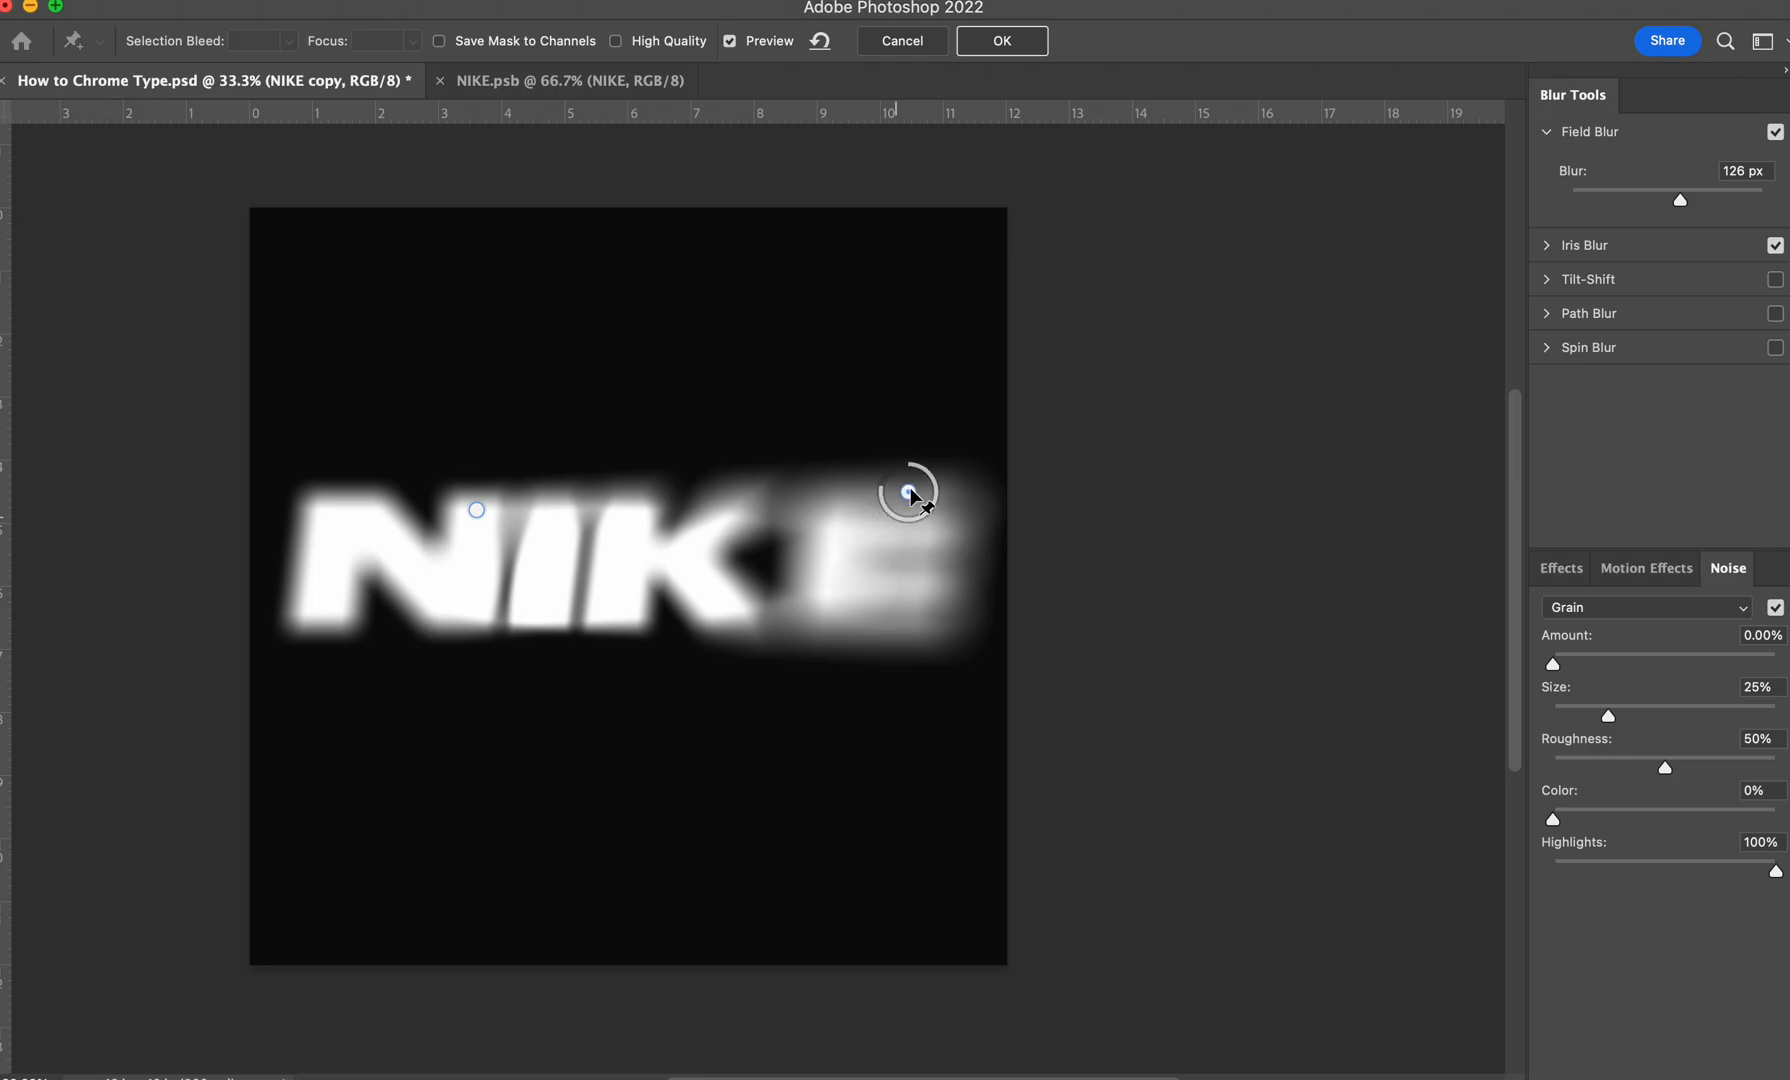
Step: Add two Field Blur pins on the E's stem, a 5 px one at its foot and another near its top
left_click(822, 610)
left_click_drag(840, 636, 842, 594)
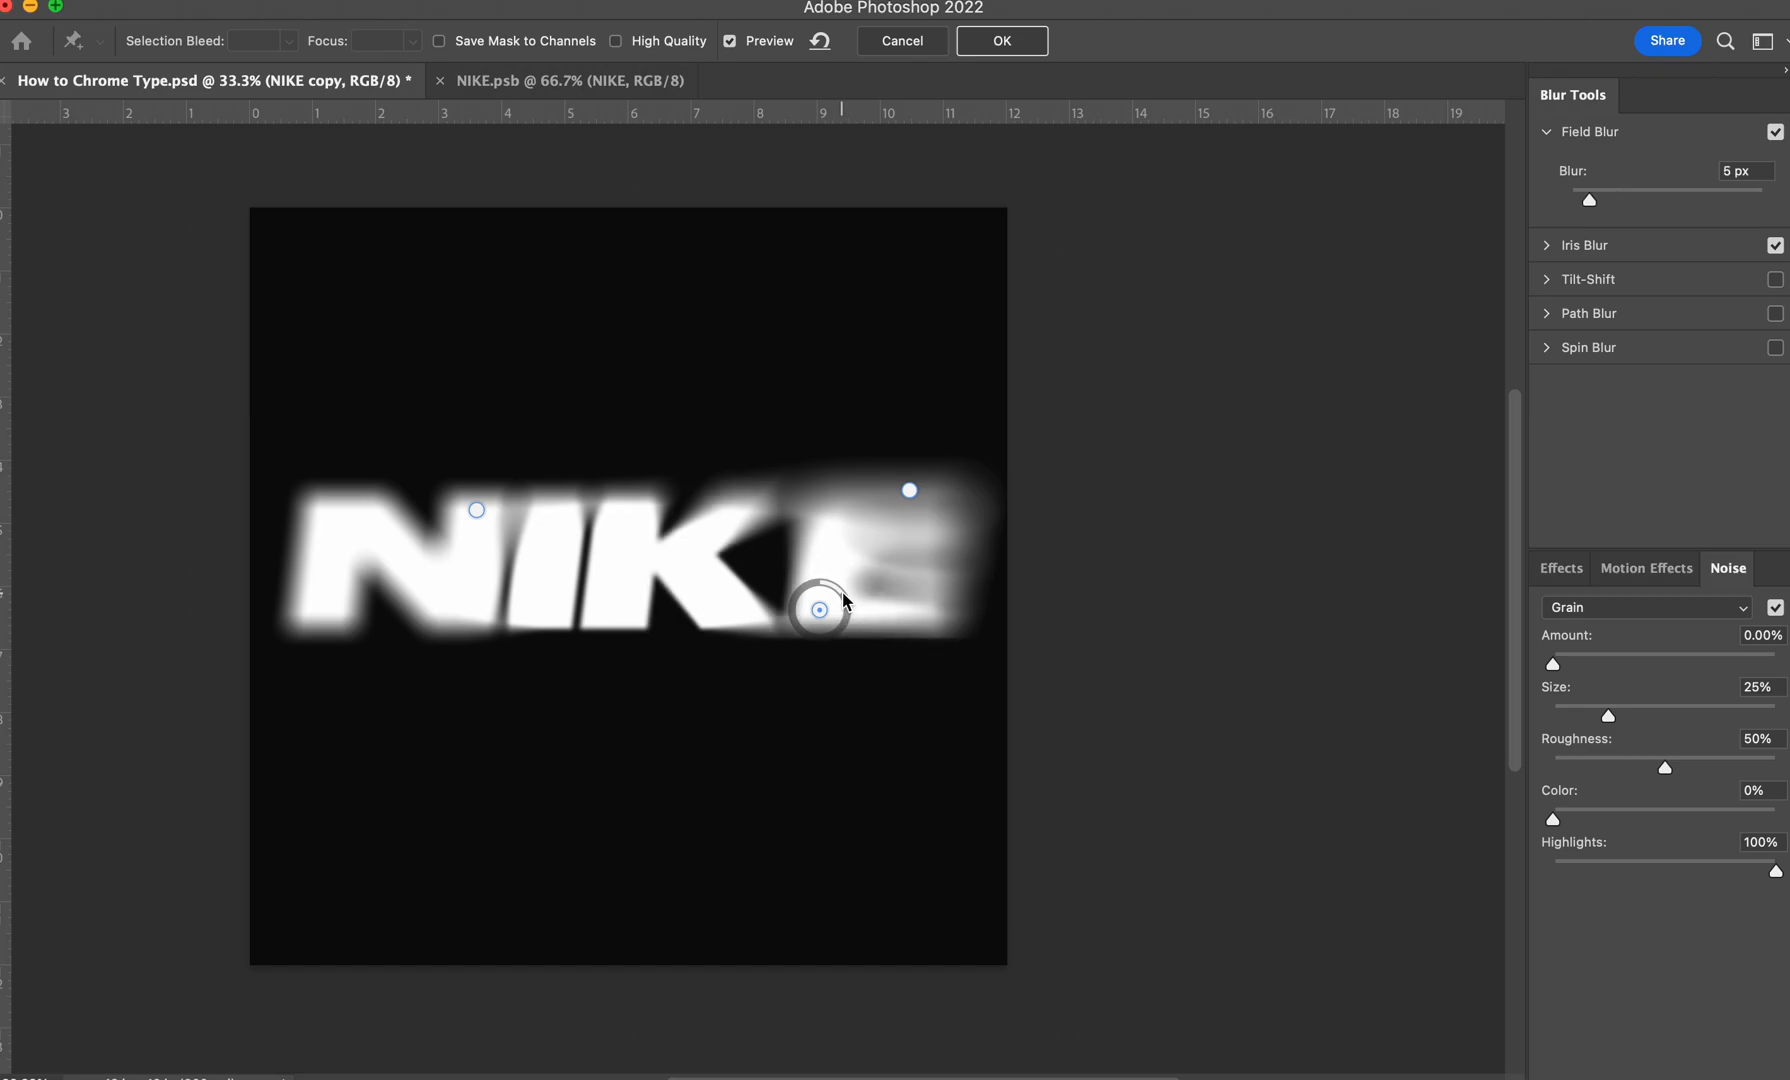
left_click(833, 527)
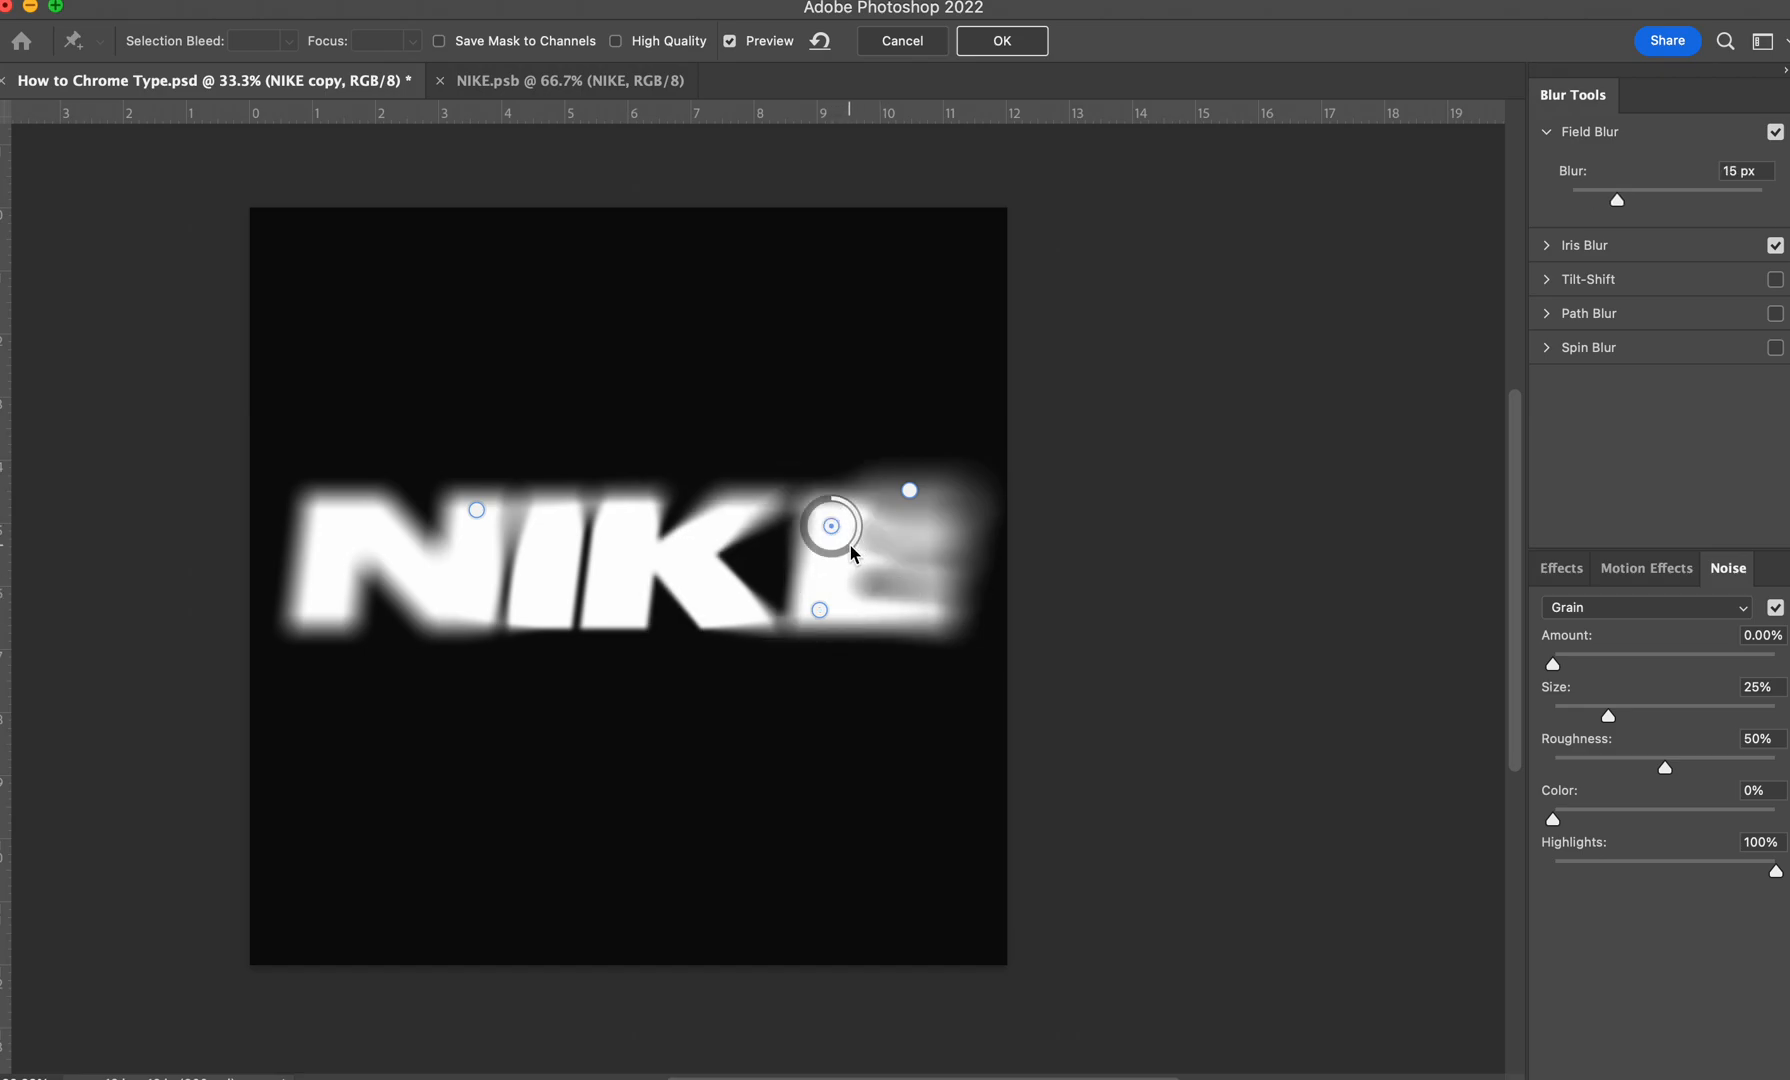
left_click_drag(862, 537, 862, 529)
Step: Add three Field Blur pins on the N: 107 px at its lower-left foot, one near the top, and 6 px on the lower diagonal
left_click(333, 621)
left_click_drag(362, 628, 303, 620)
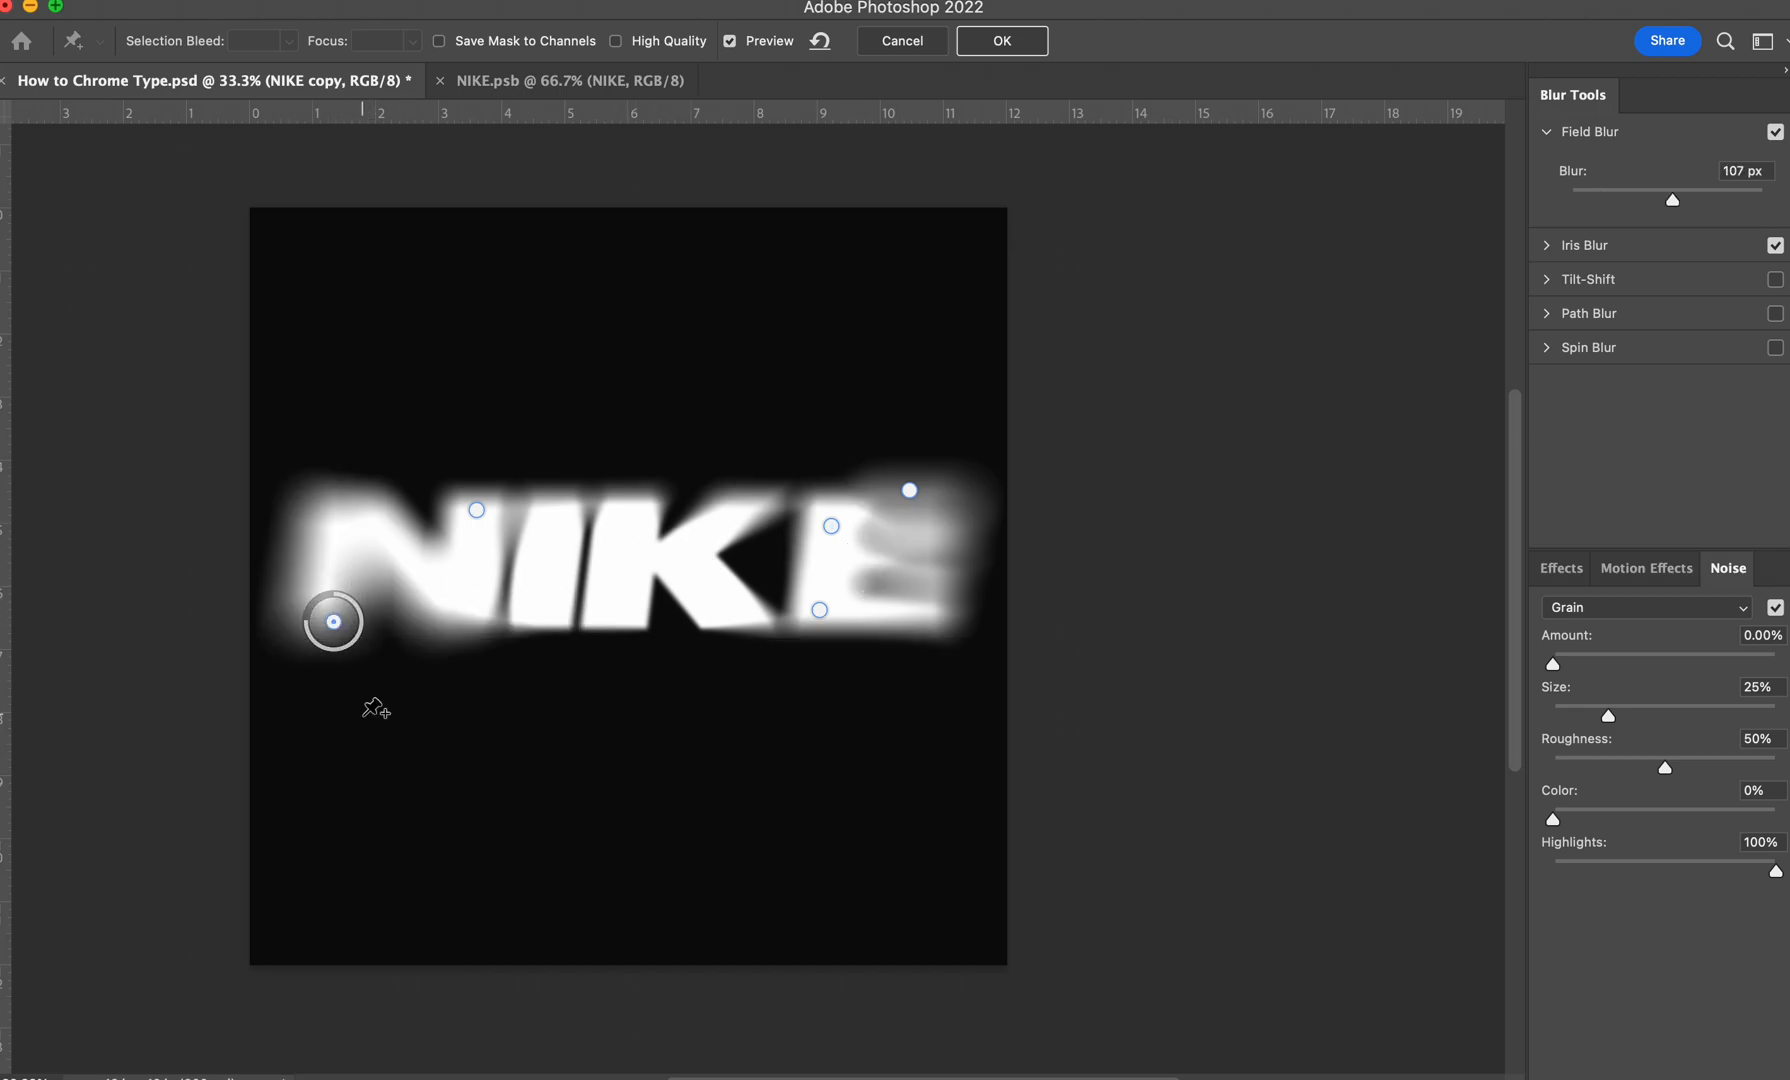
left_click(400, 509)
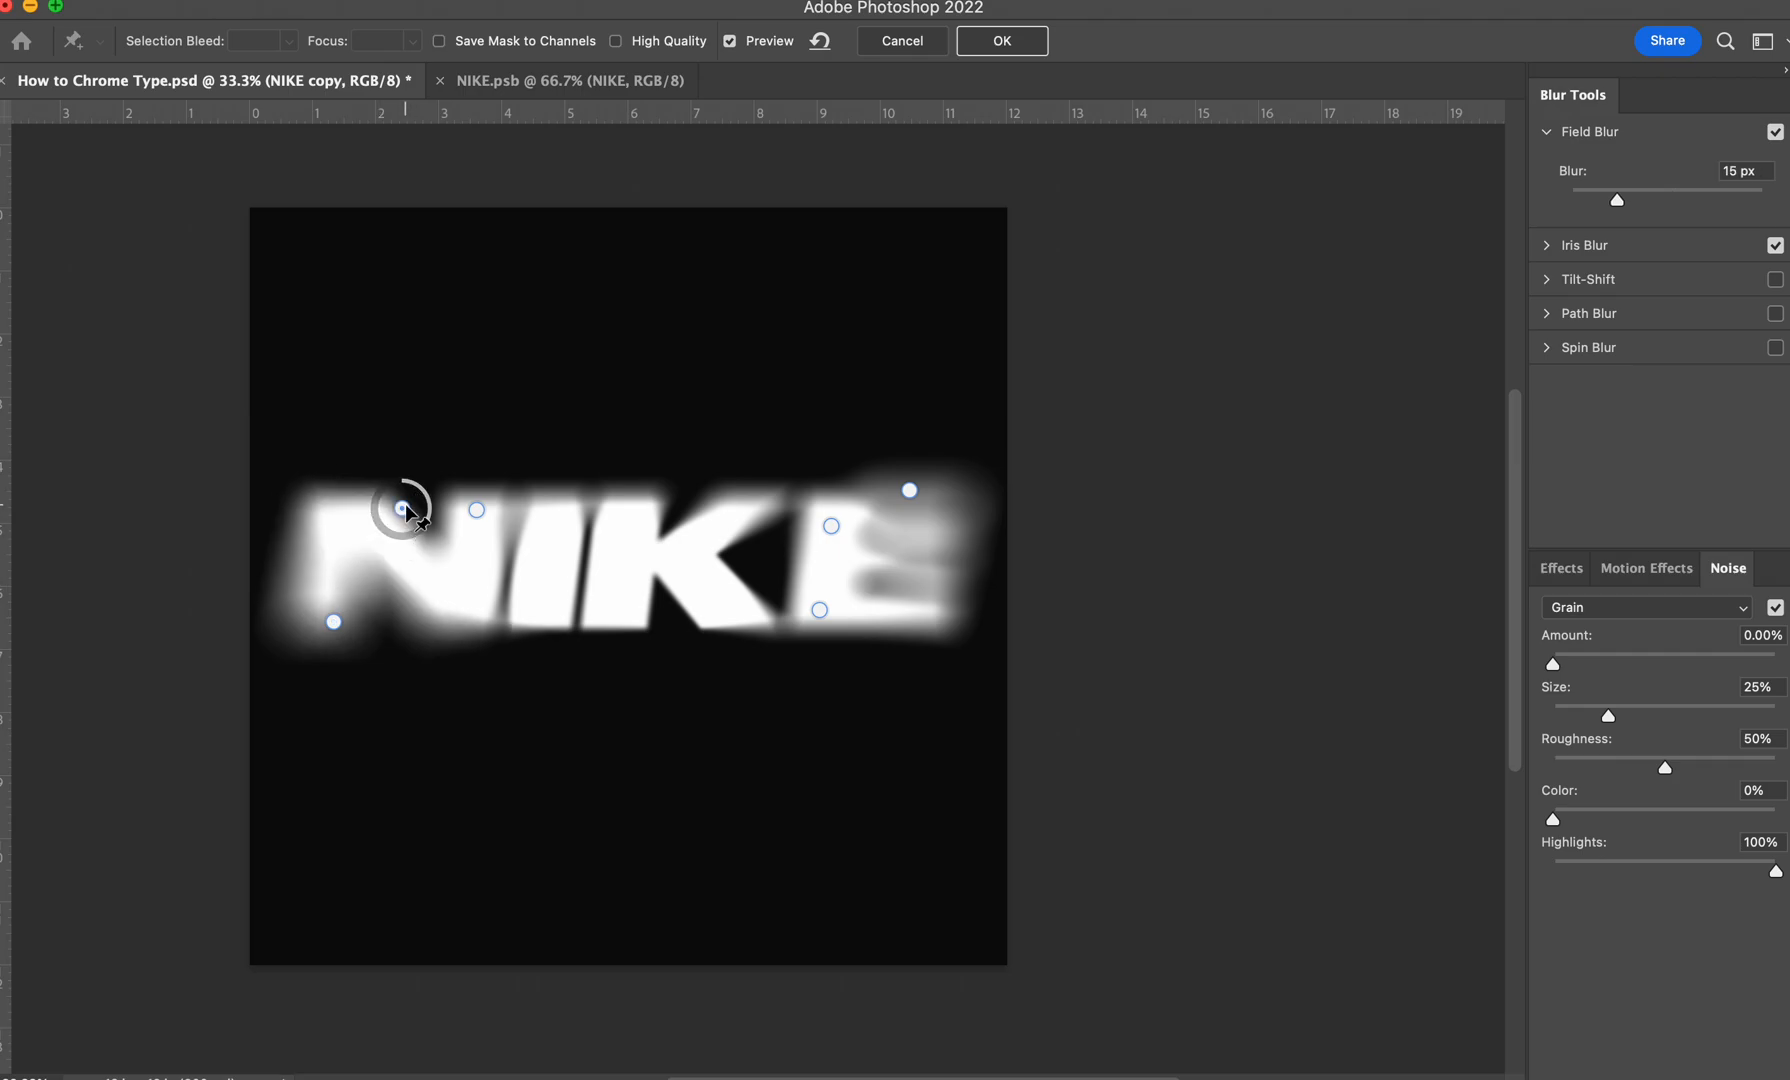
left_click(423, 584)
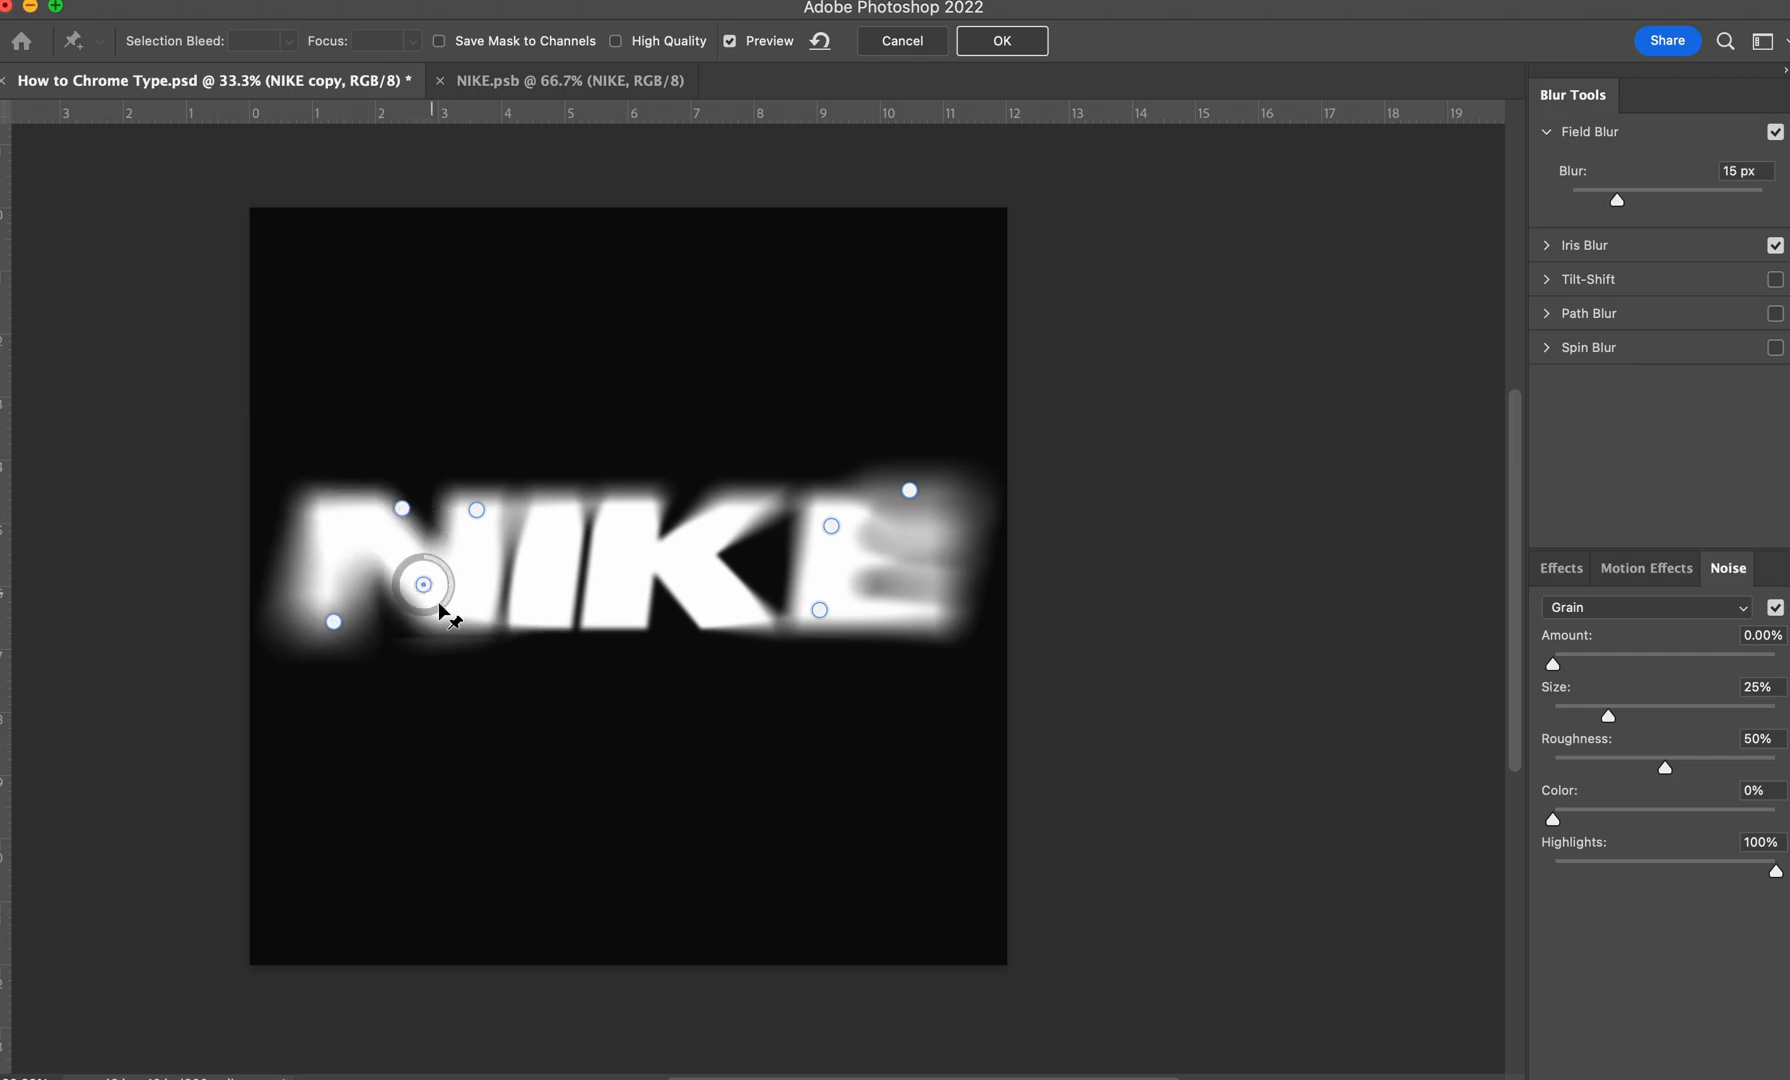
left_click_drag(441, 612, 455, 603)
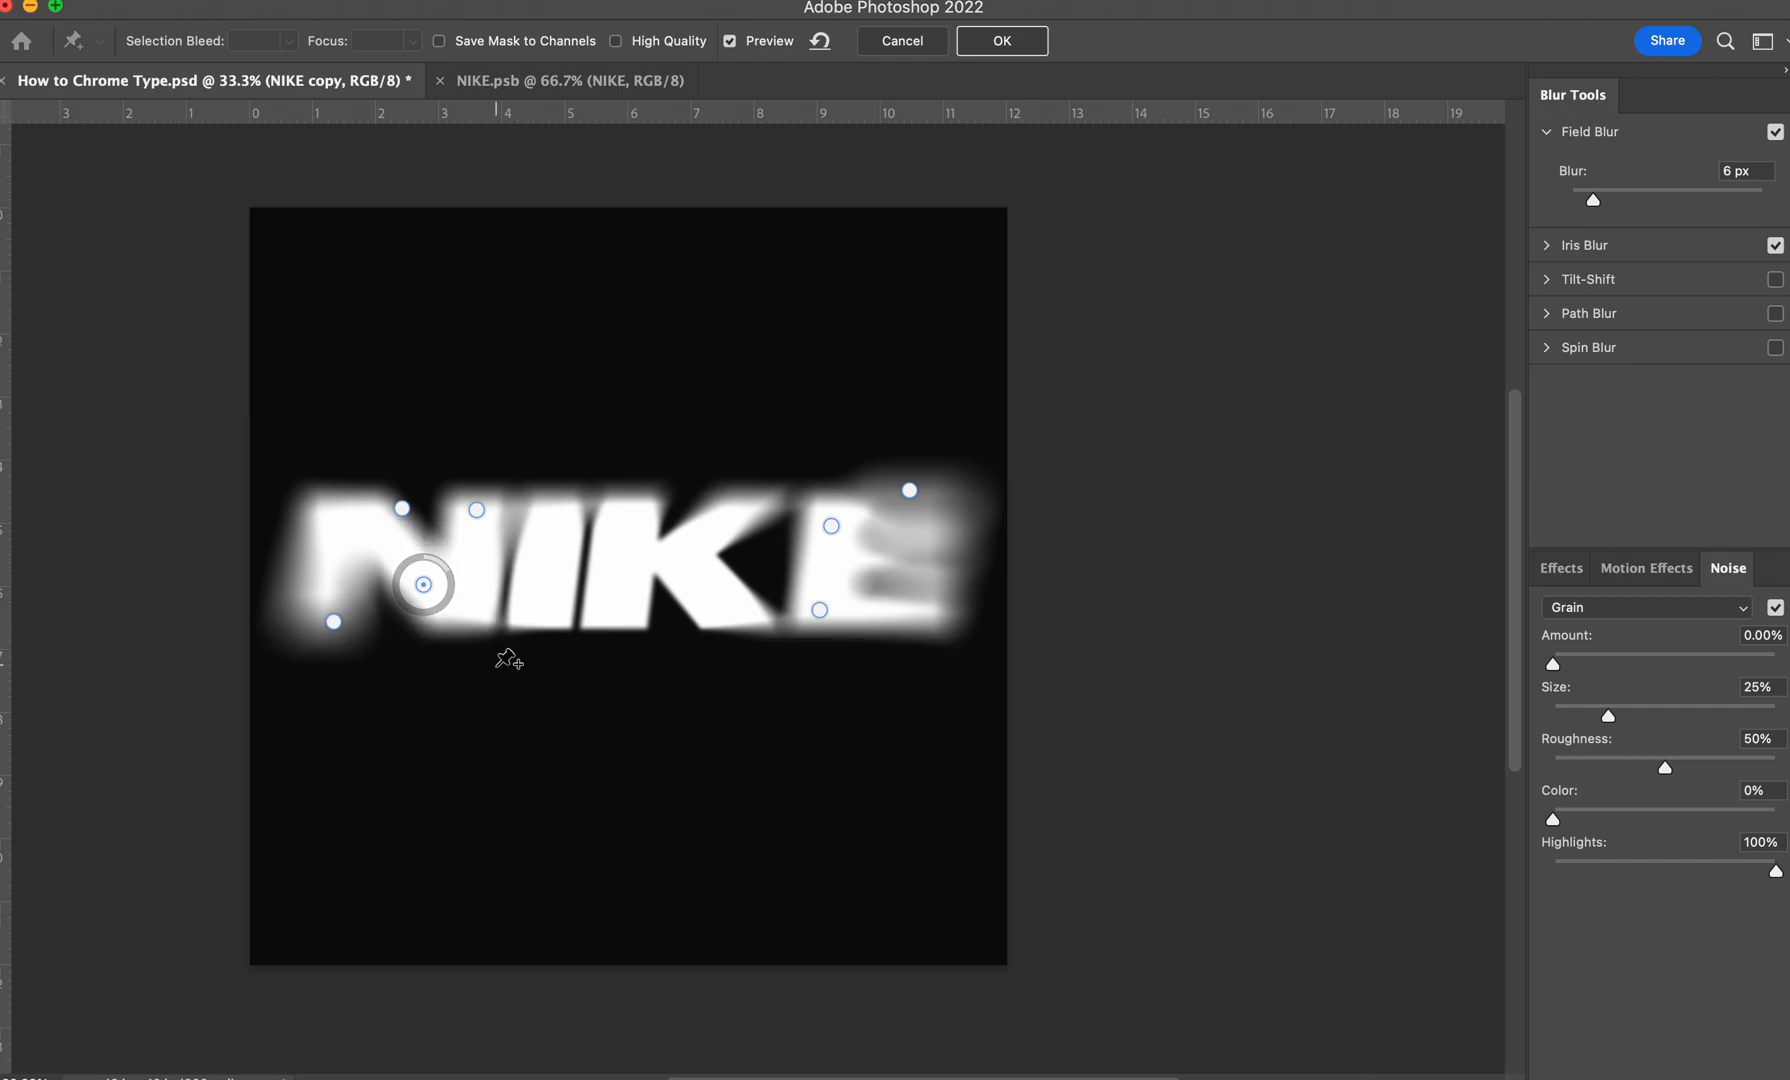
Step: Set the blur of the pin at the N's lower-left foot to 170 px and the pin near its top to 17 px
left_click(332, 622)
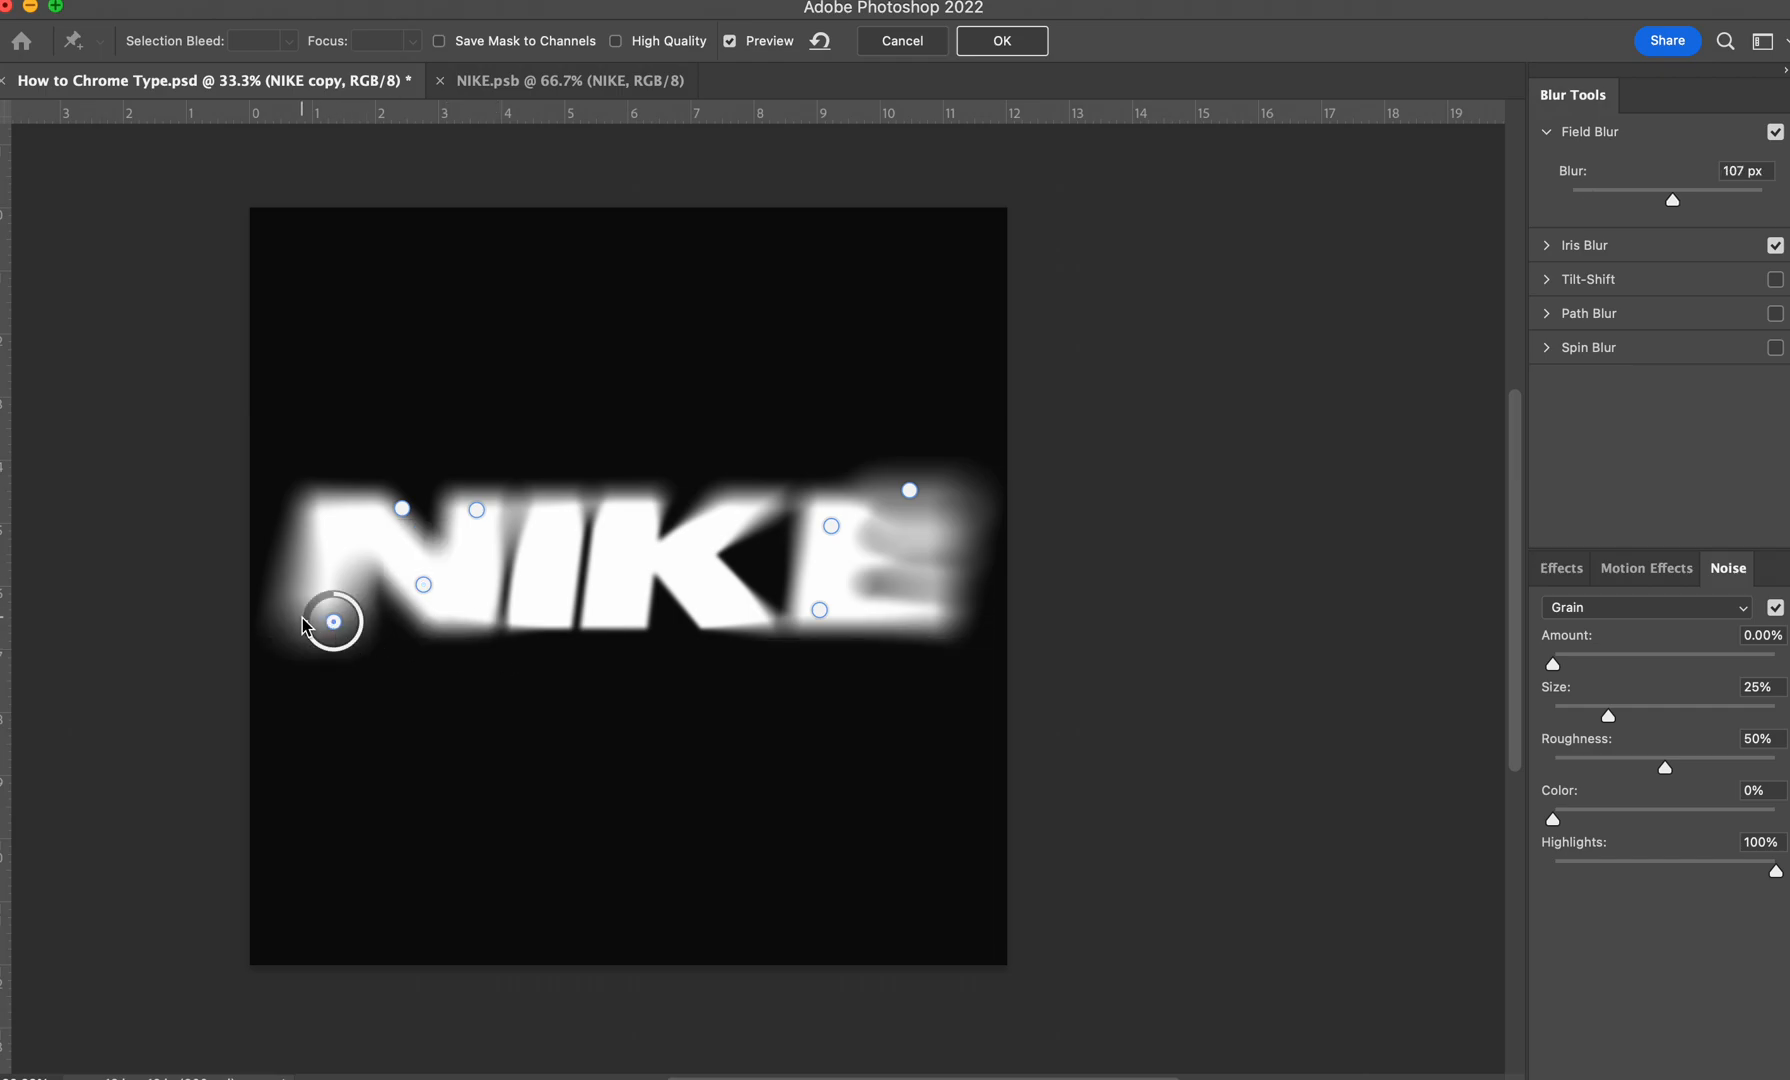
left_click_drag(305, 621, 404, 732)
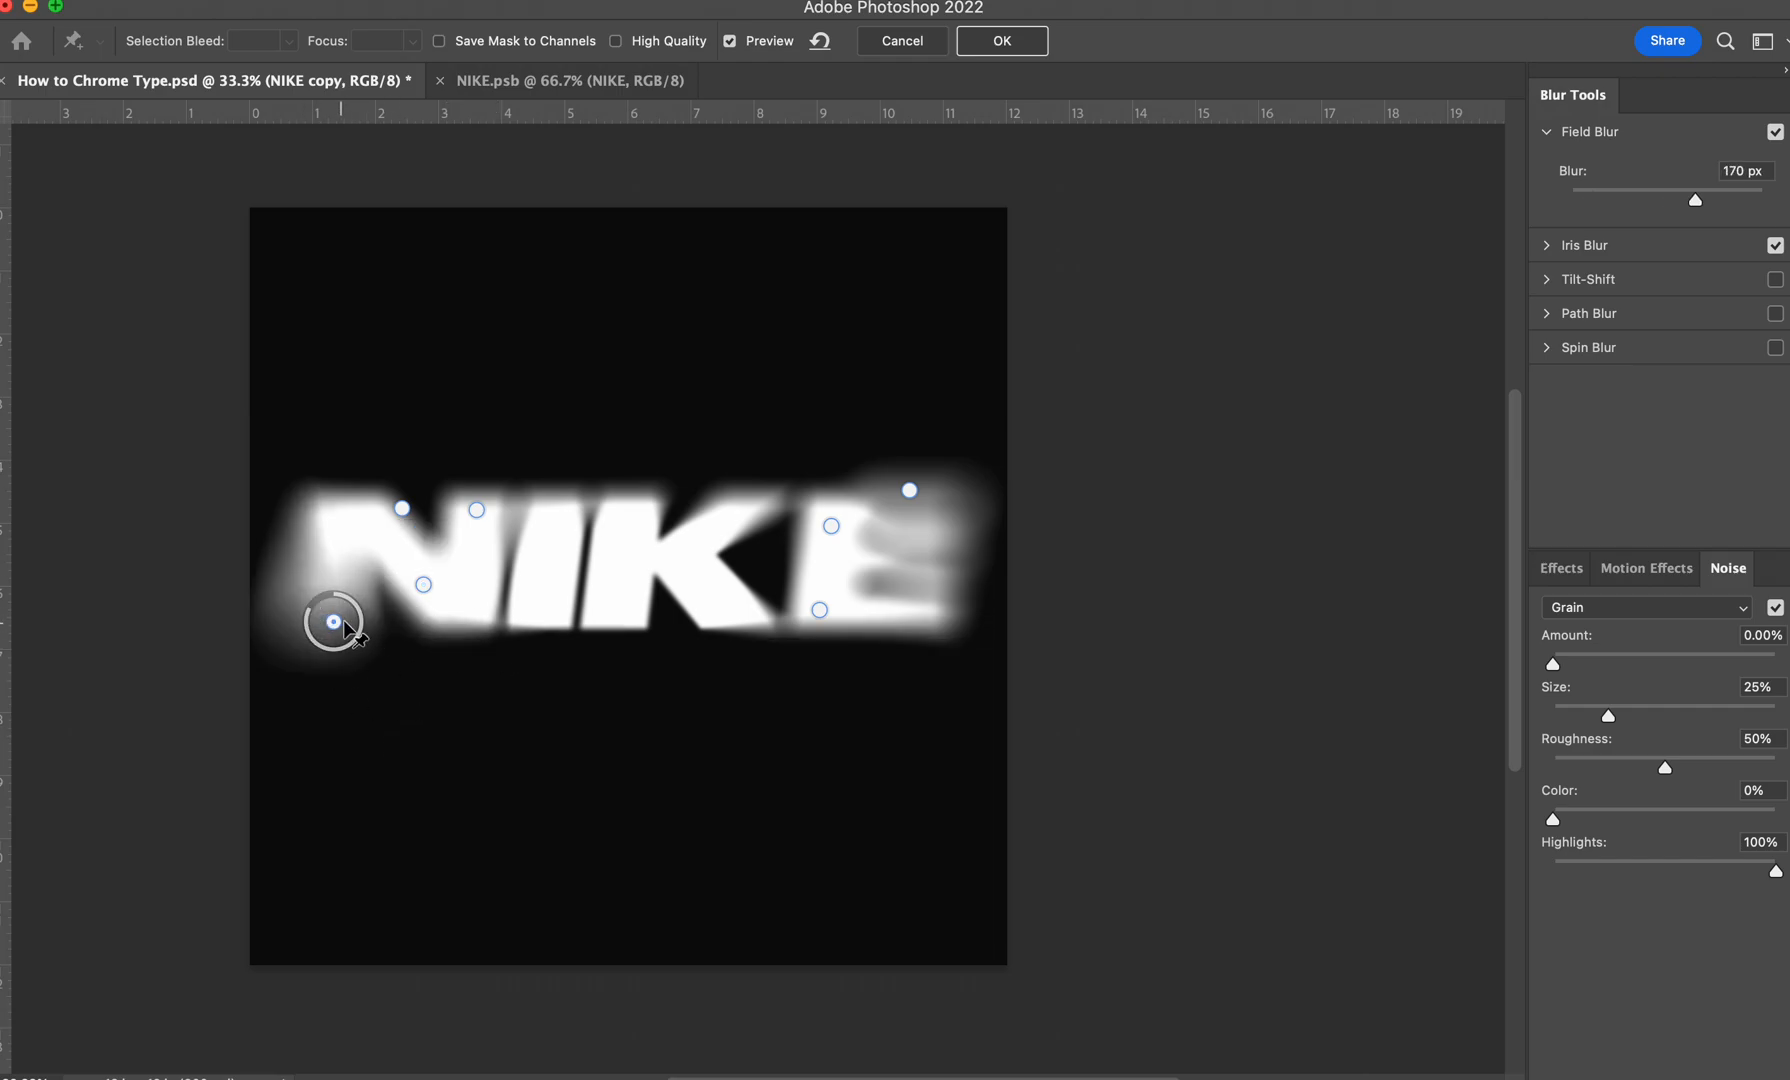
left_click(402, 508)
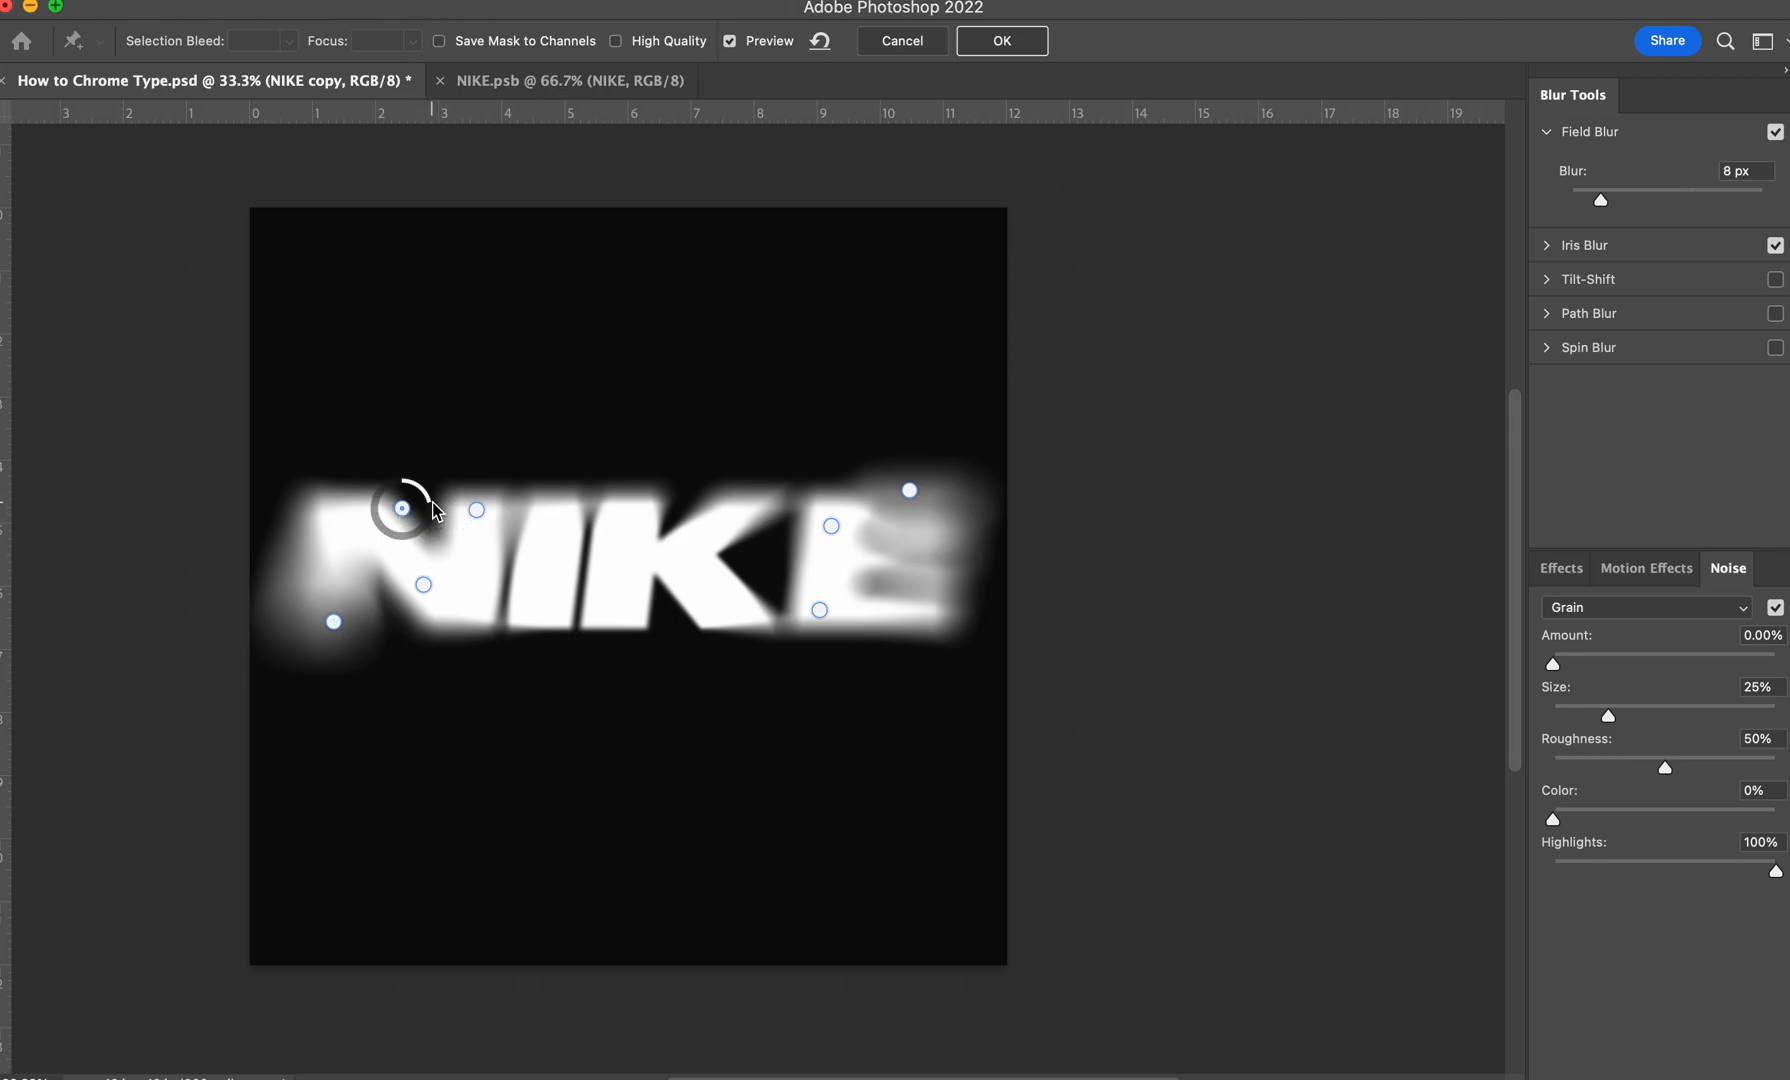
left_click_drag(430, 503, 417, 538)
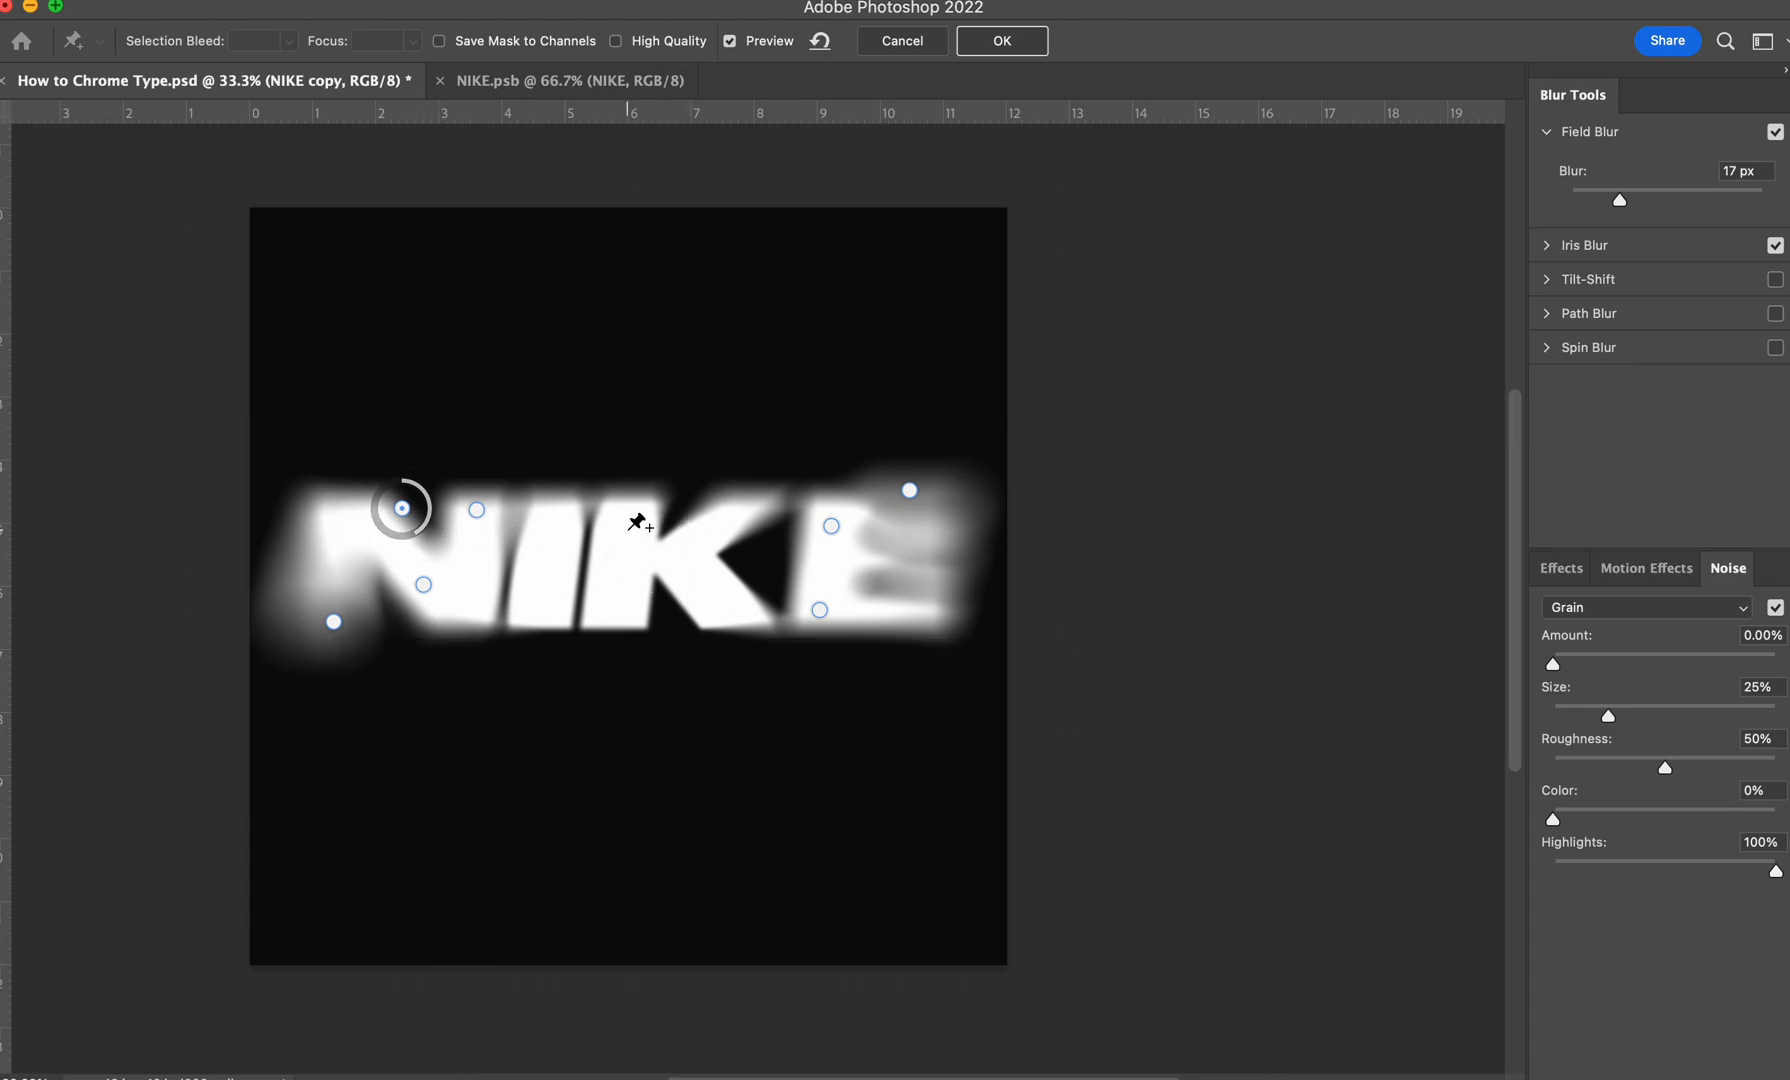
Step: Add an 85 px Field Blur pin beneath the K, move the E's upper pin above the lettering, and apply the Blur Gallery
left_click(602, 643)
left_click_drag(624, 668, 576, 652)
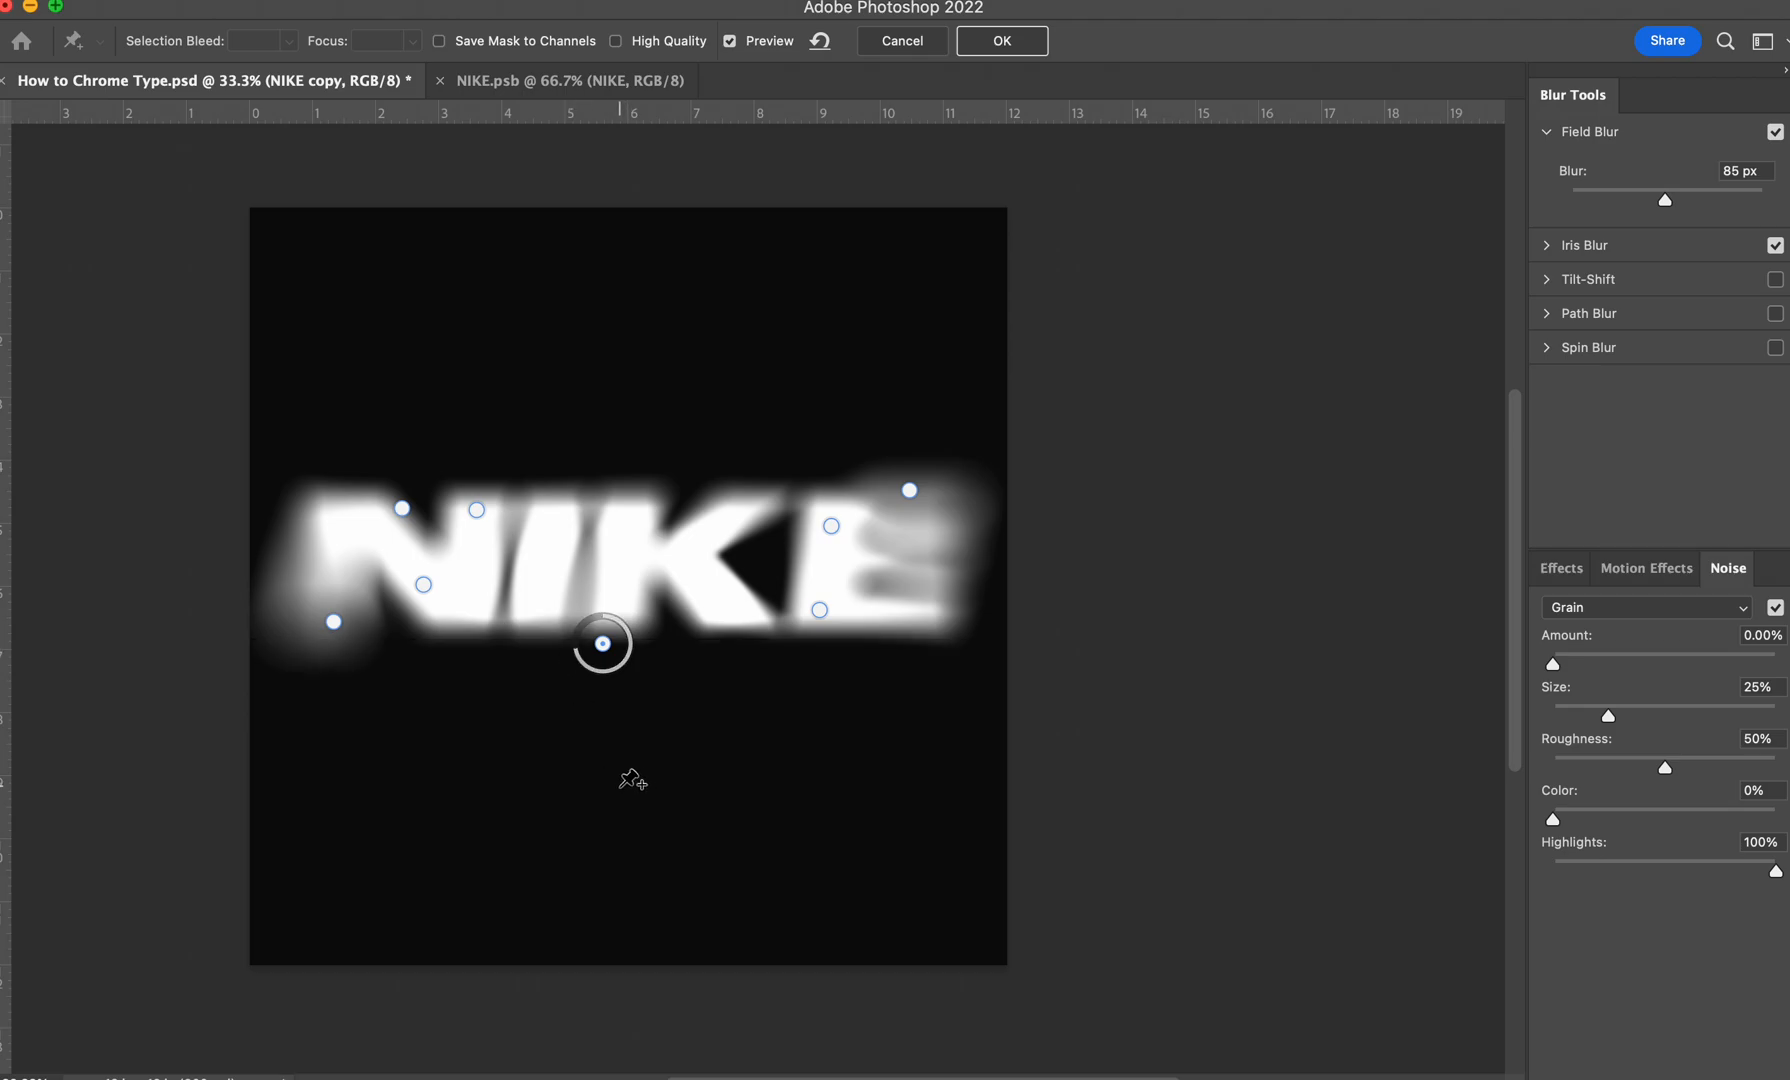
left_click_drag(909, 490, 883, 441)
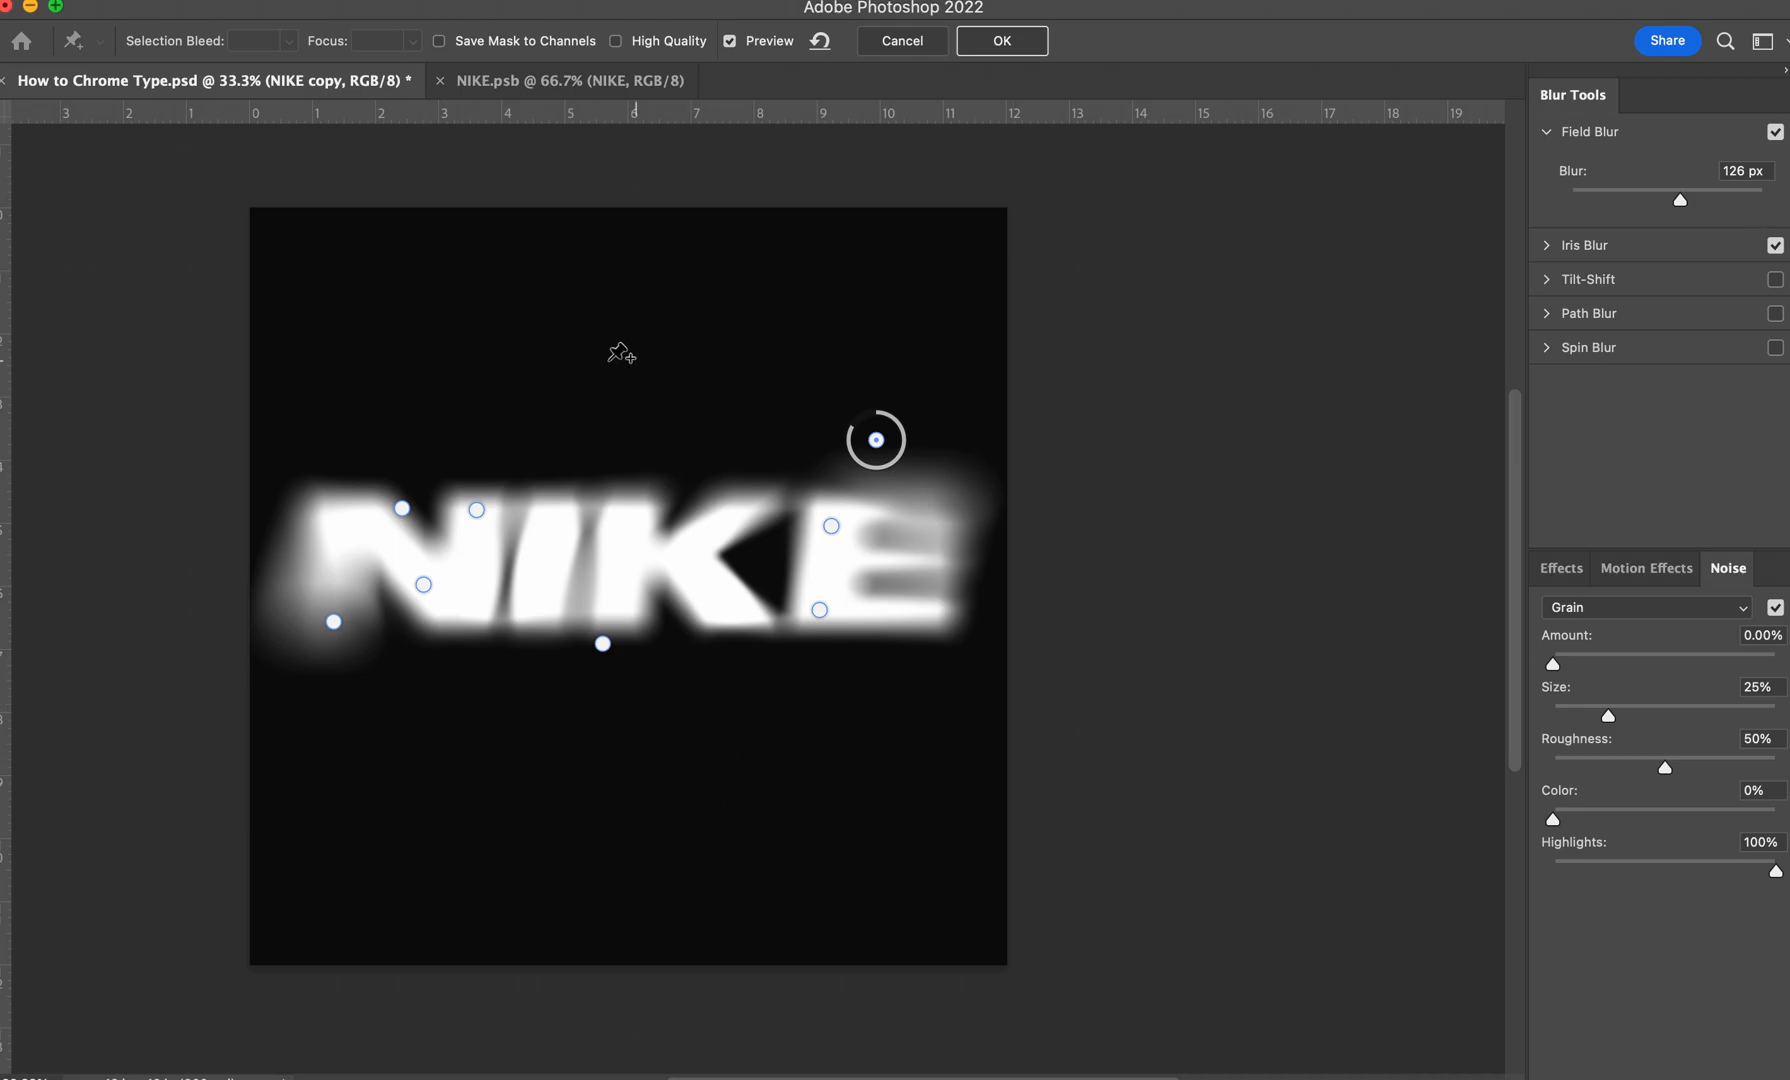
left_click(1010, 44)
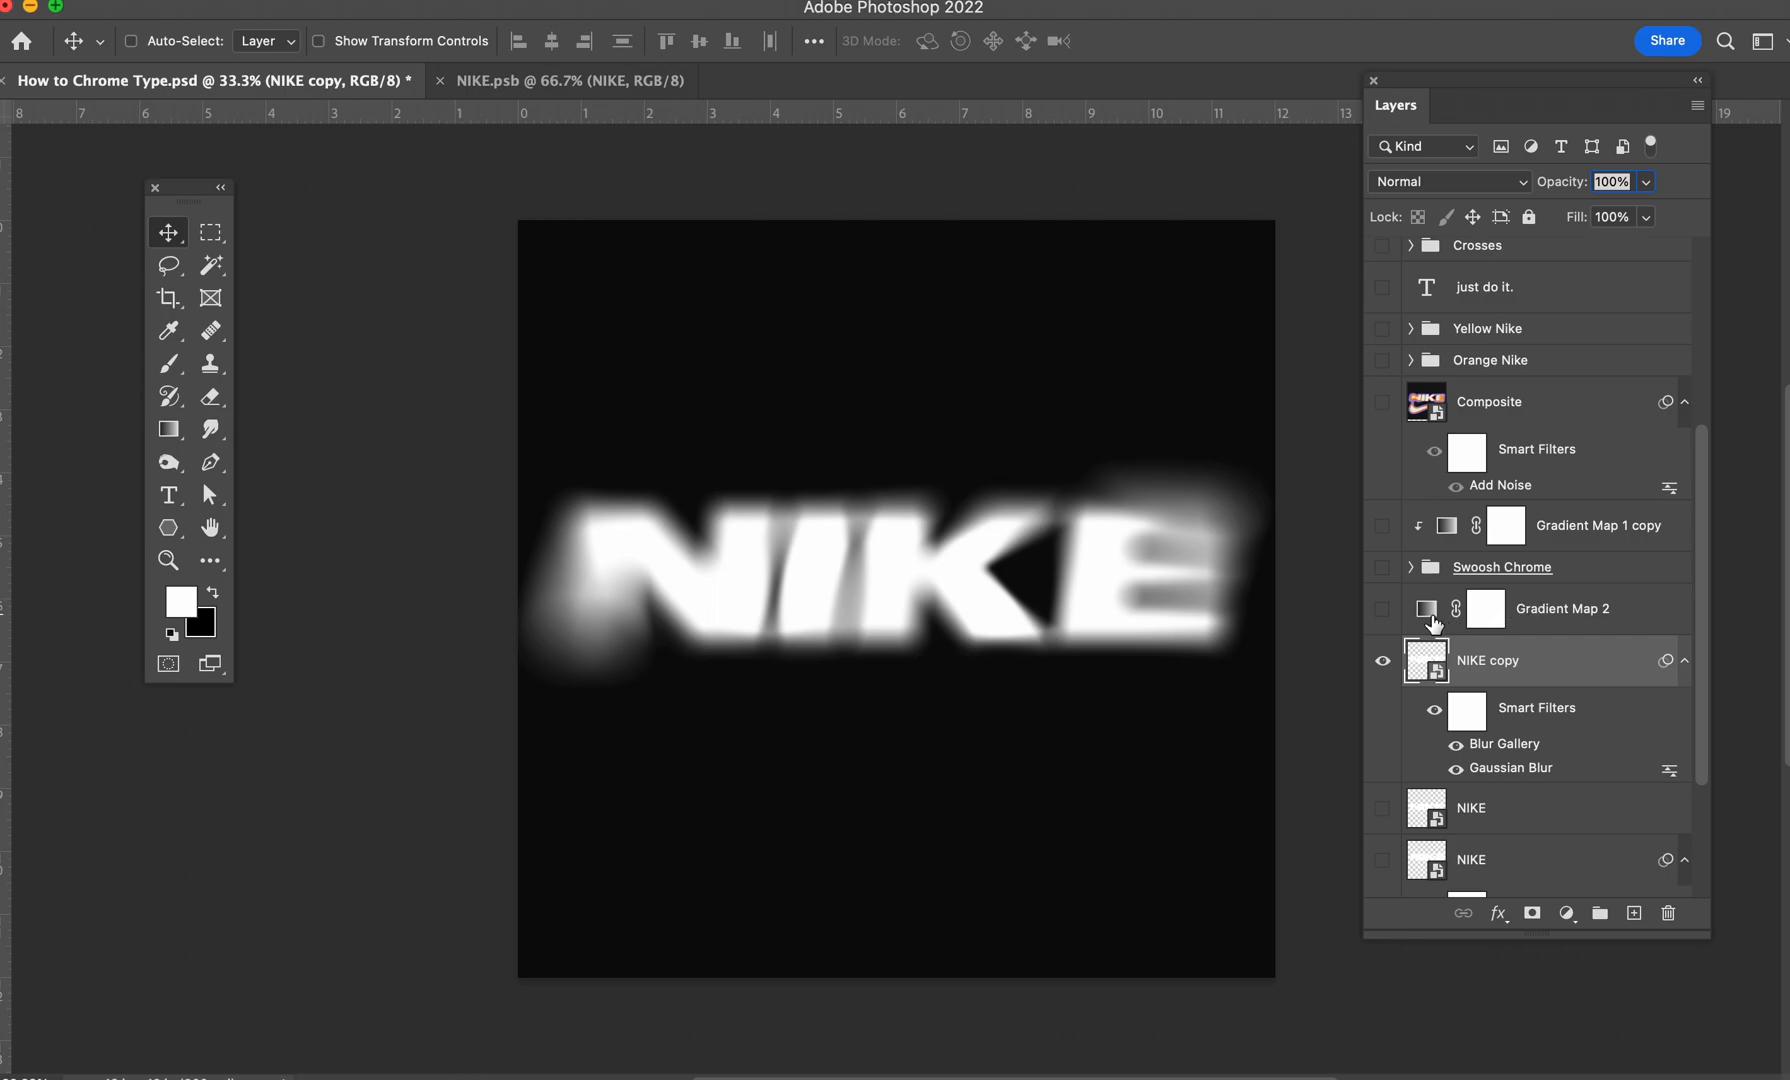
Step: Show the Gradient Map 2 layer to colour the blurred NIKE lettering
left_click(1387, 610)
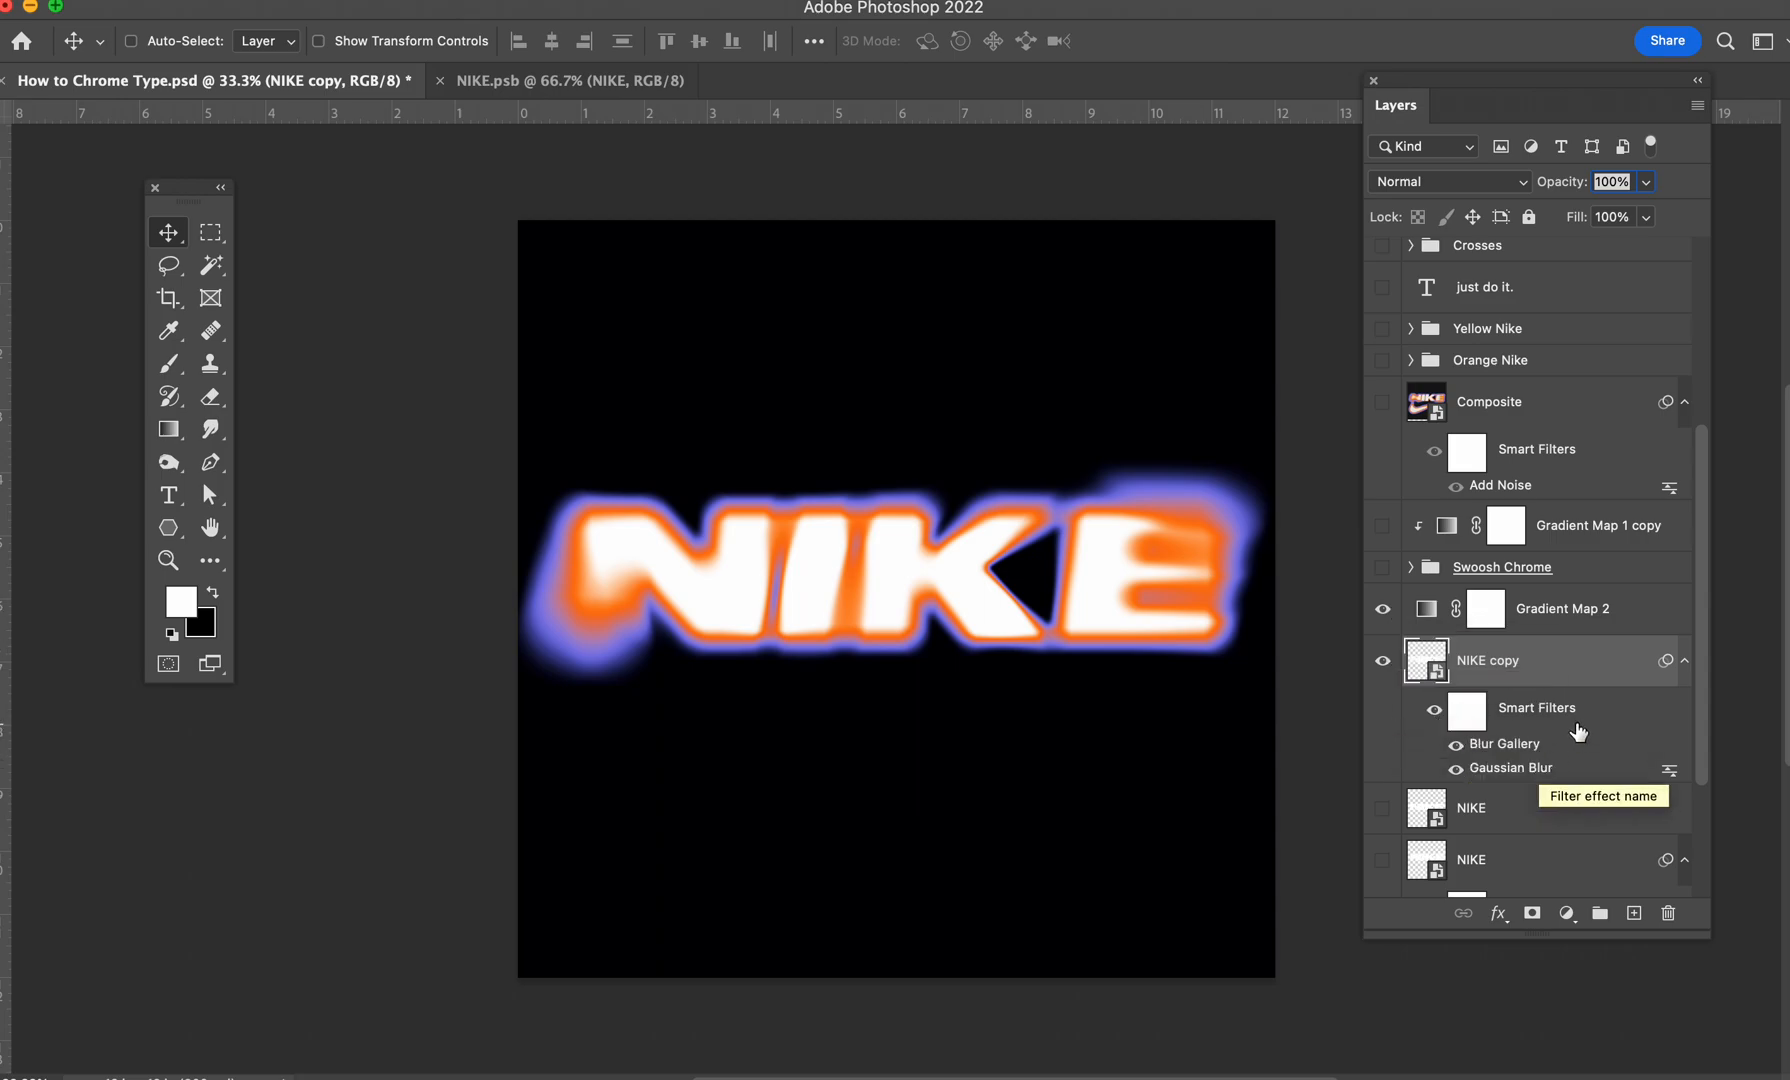
left_click(1468, 712)
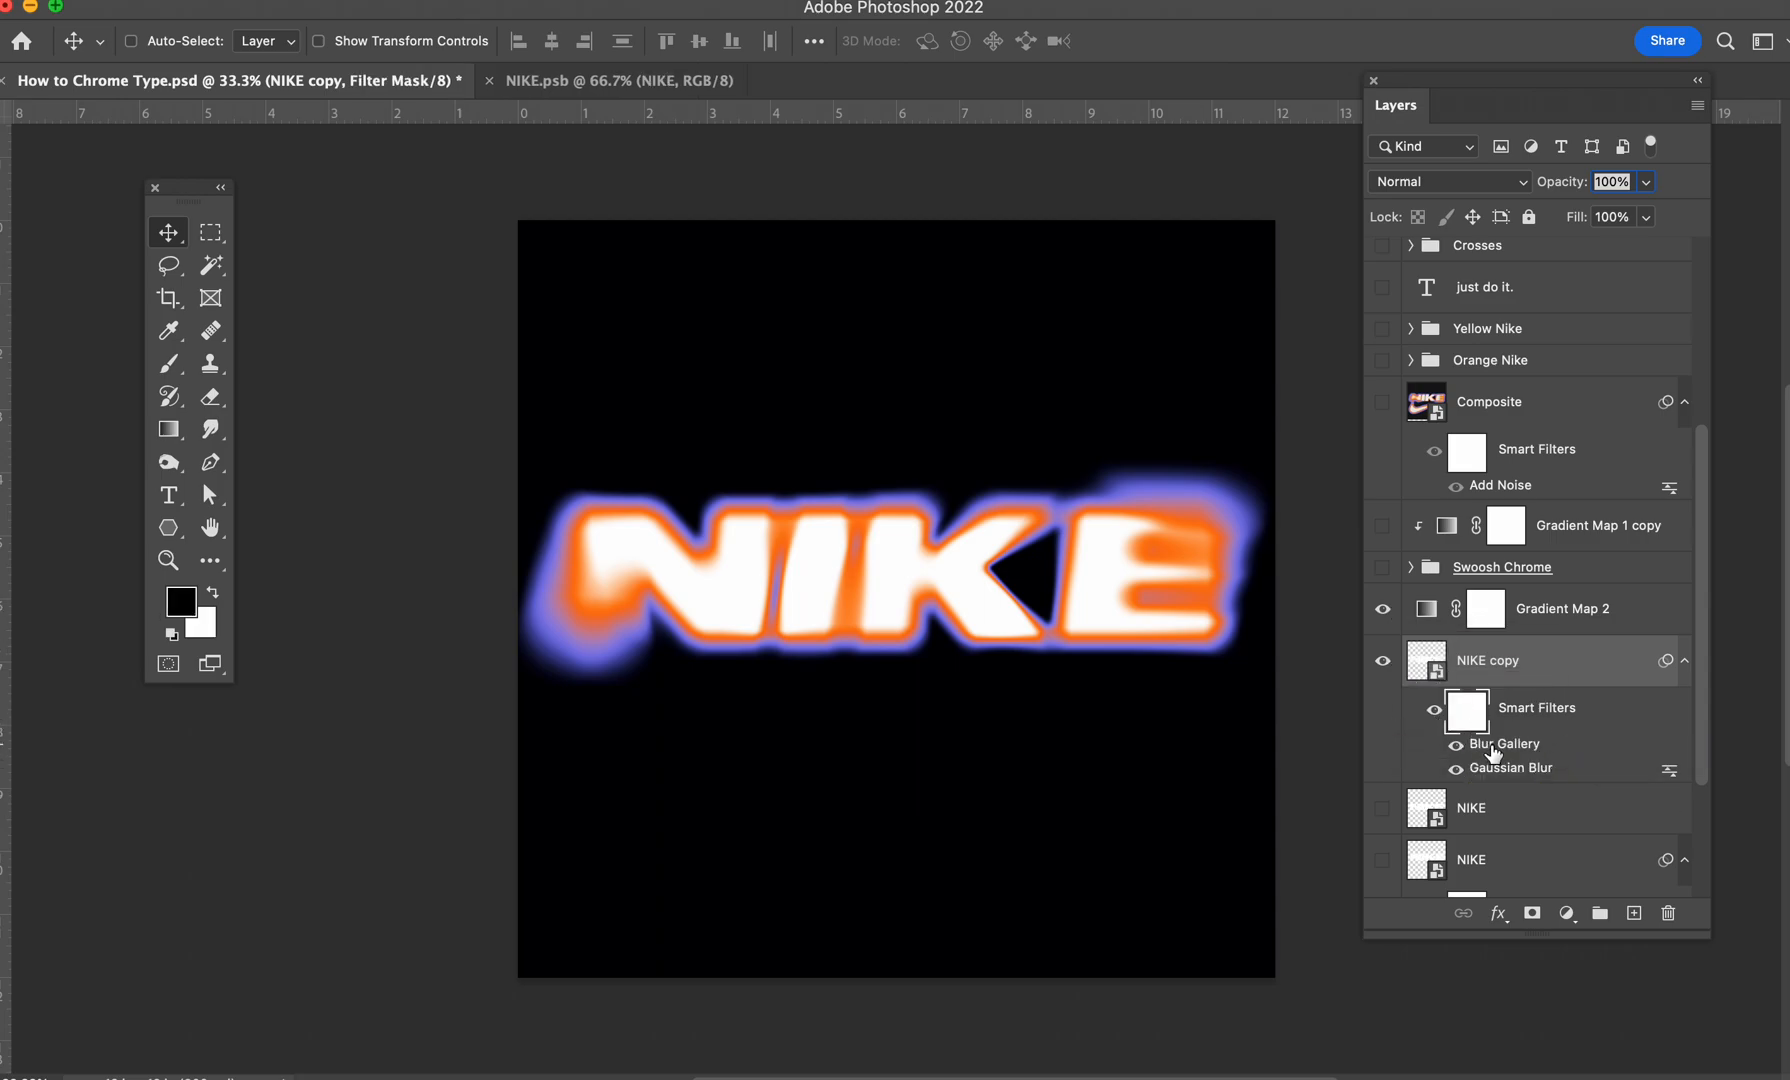
left_click(1508, 766)
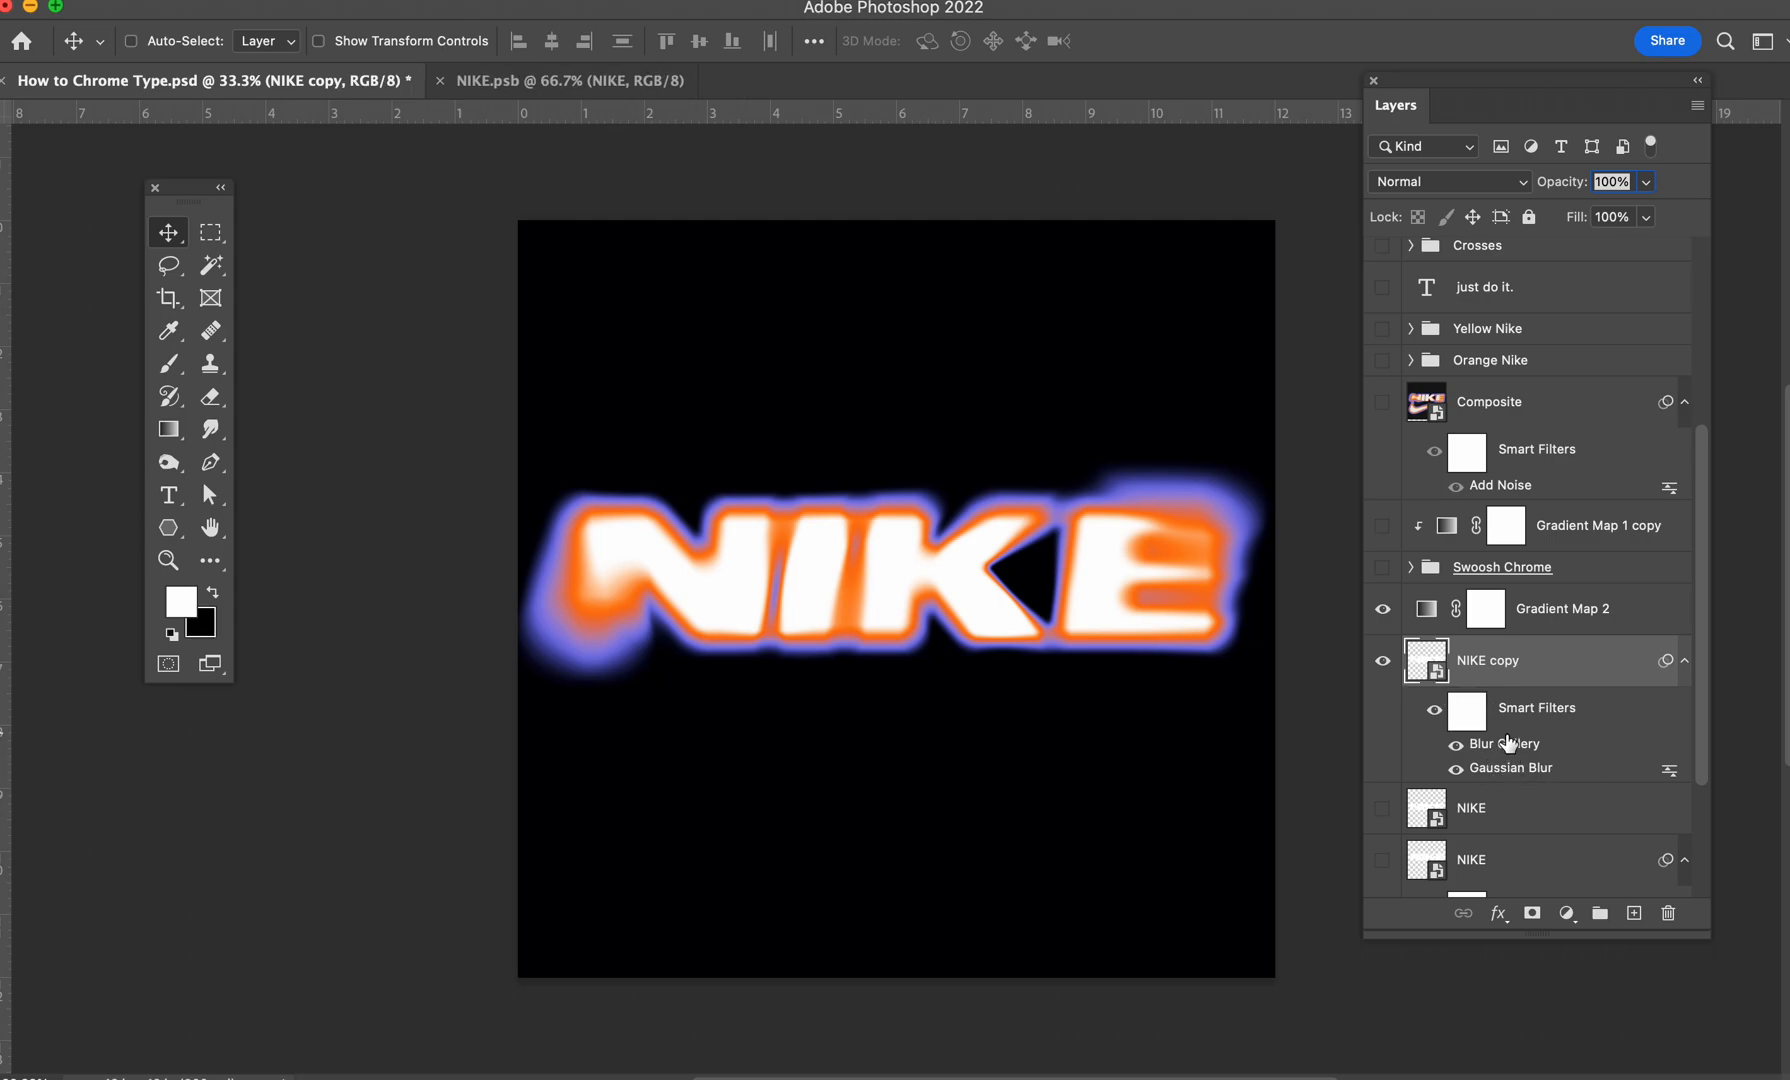
Step: Edit the NIKE copy's Blur Gallery, moving the N's upper-right pin onto the I and the lower pin beneath the I at 188 px
double_click(1490, 752)
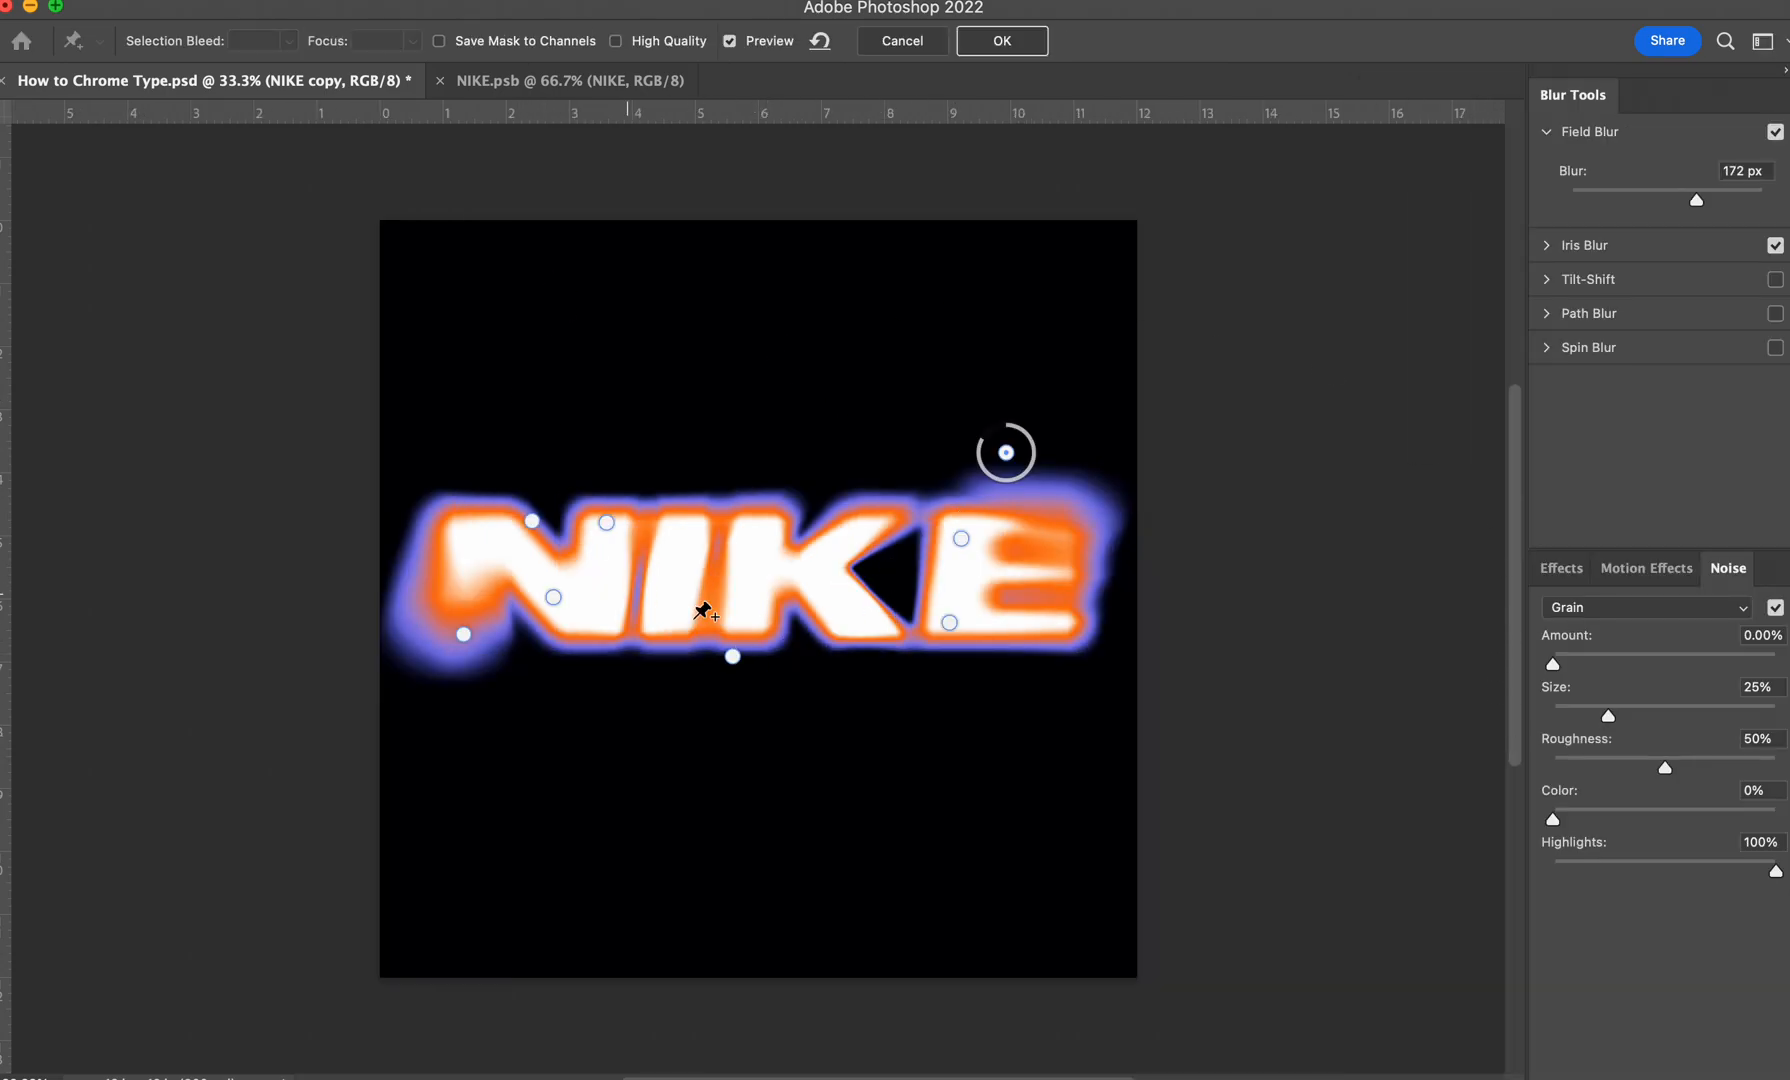
left_click_drag(600, 526, 675, 532)
left_click(732, 657)
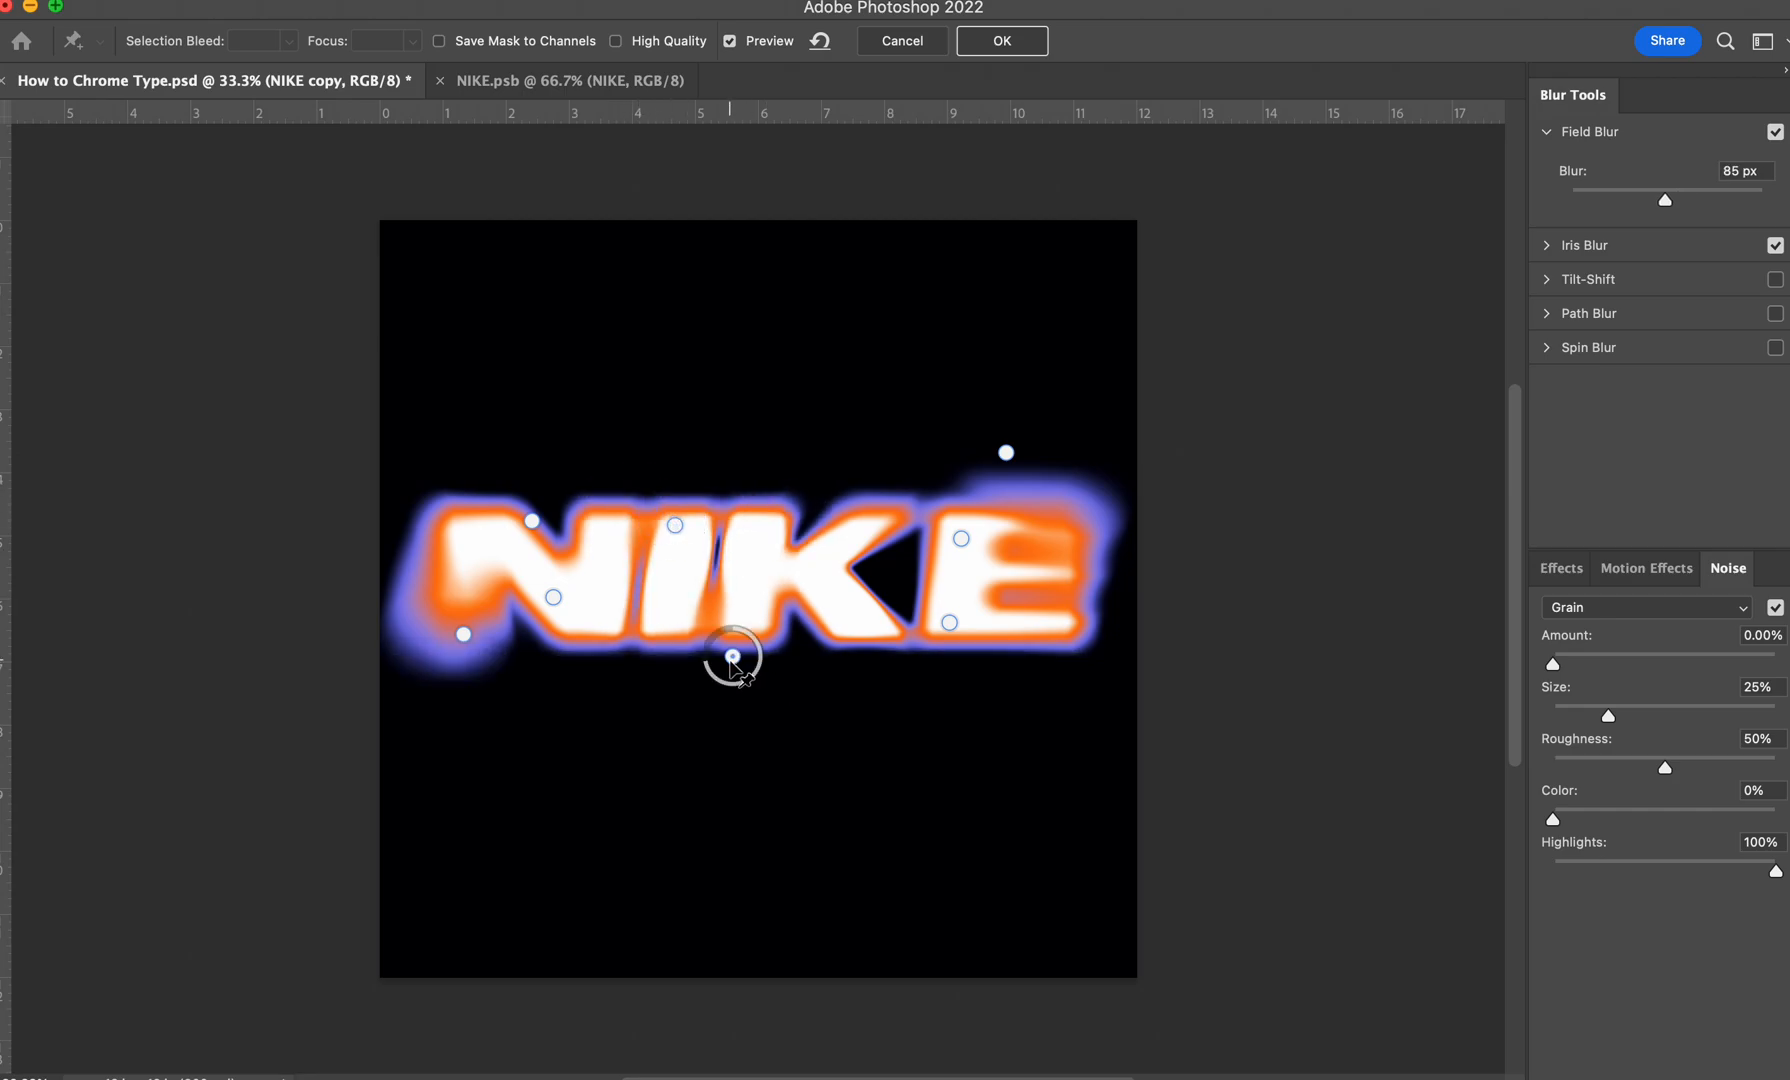
left_click_drag(712, 668, 650, 672)
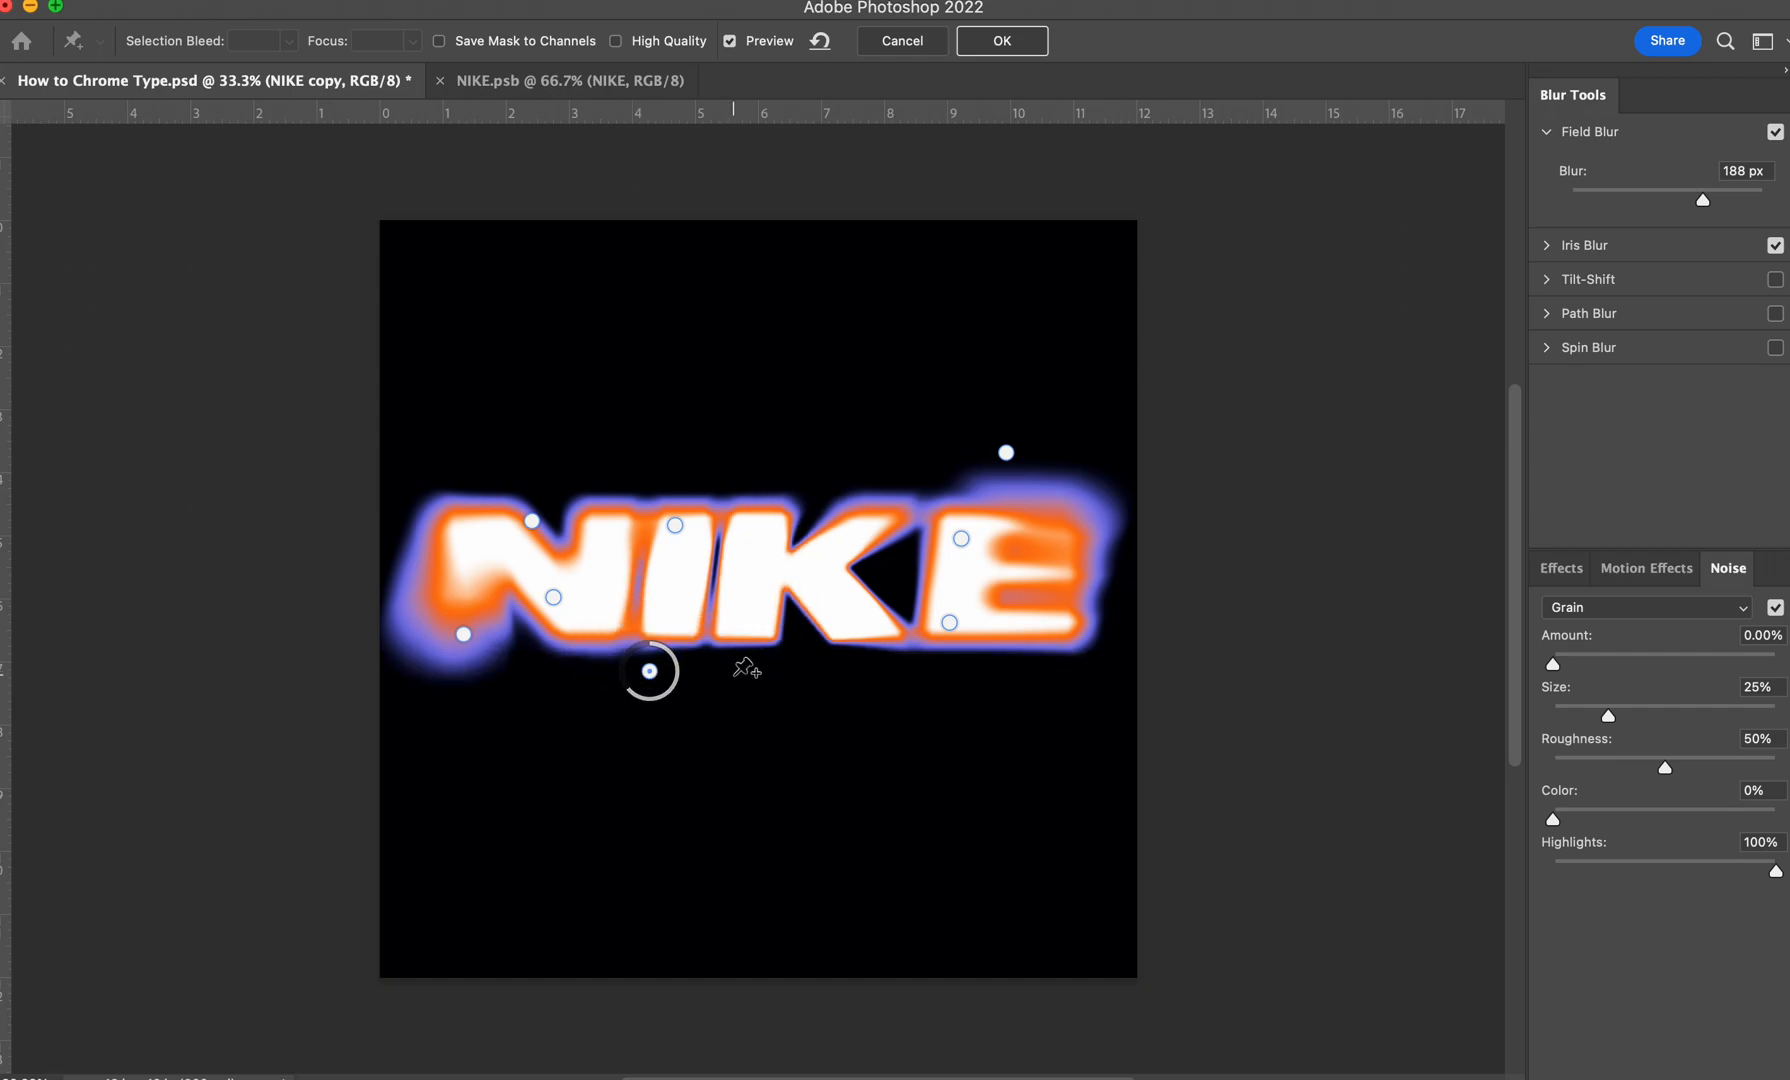
left_click(990, 42)
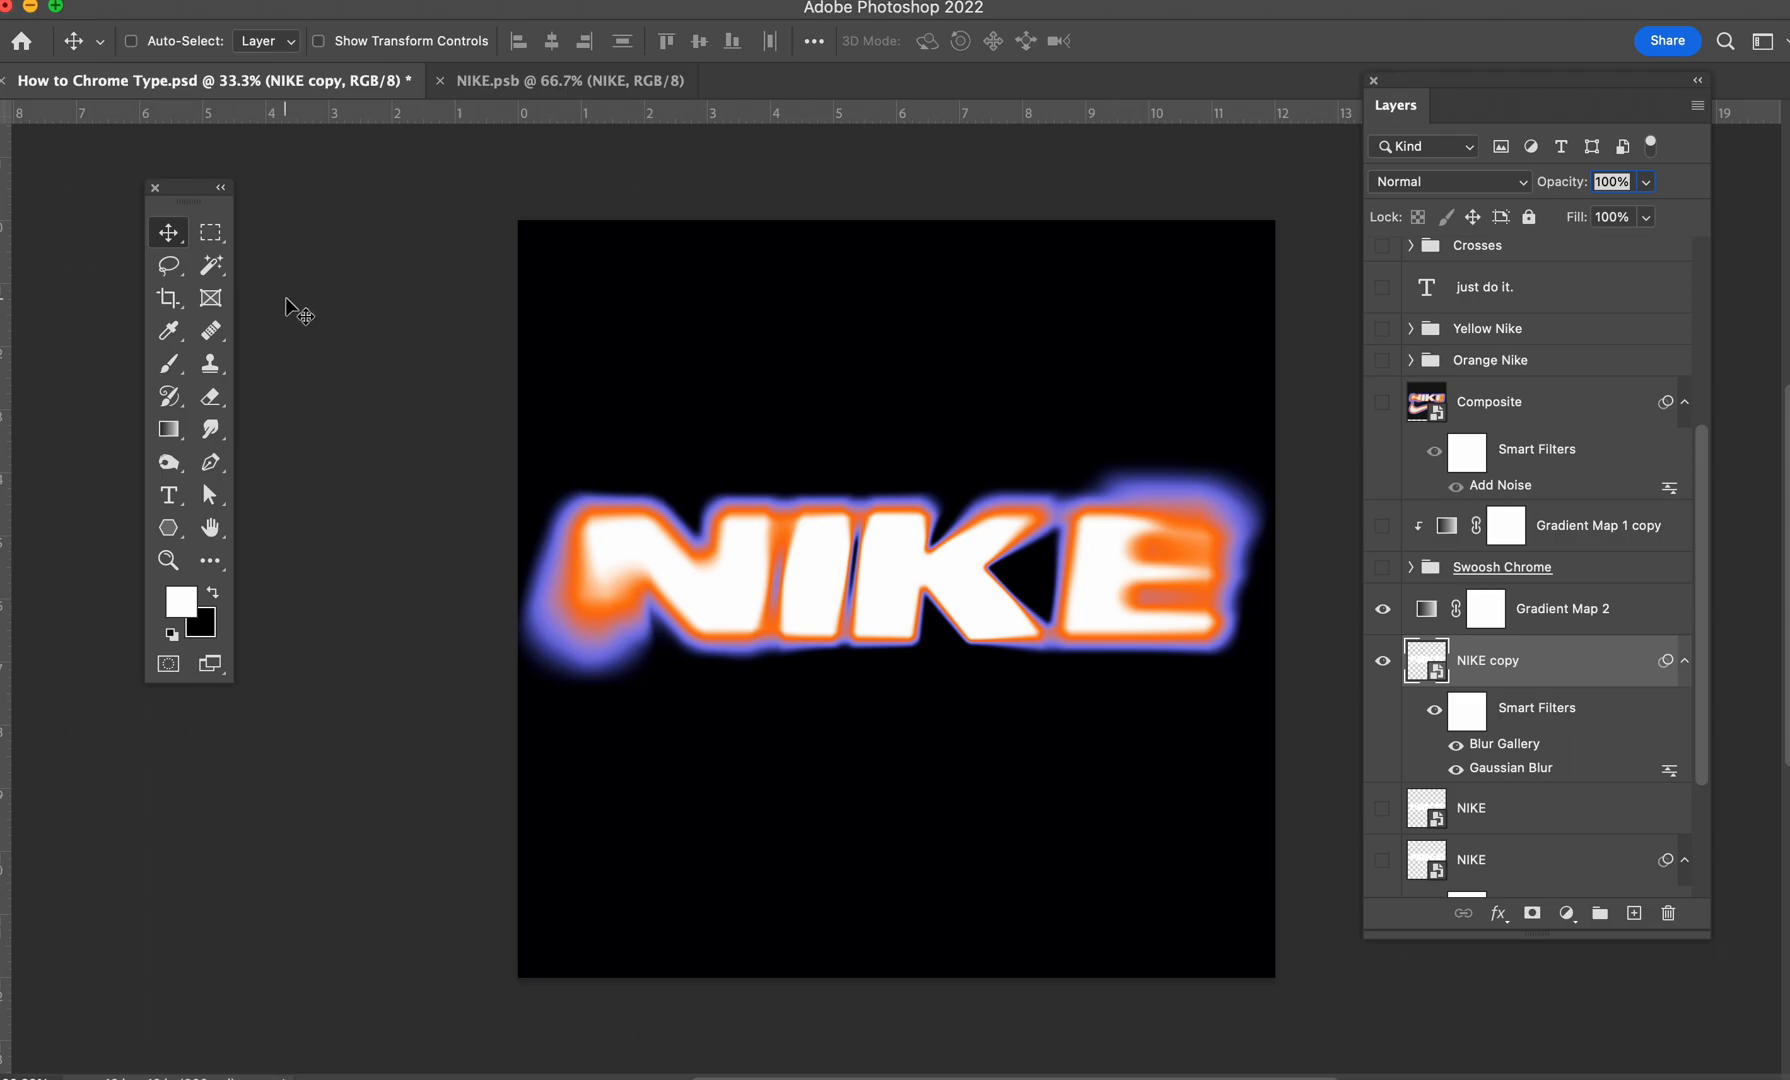
left_click_drag(537, 8, 571, 528)
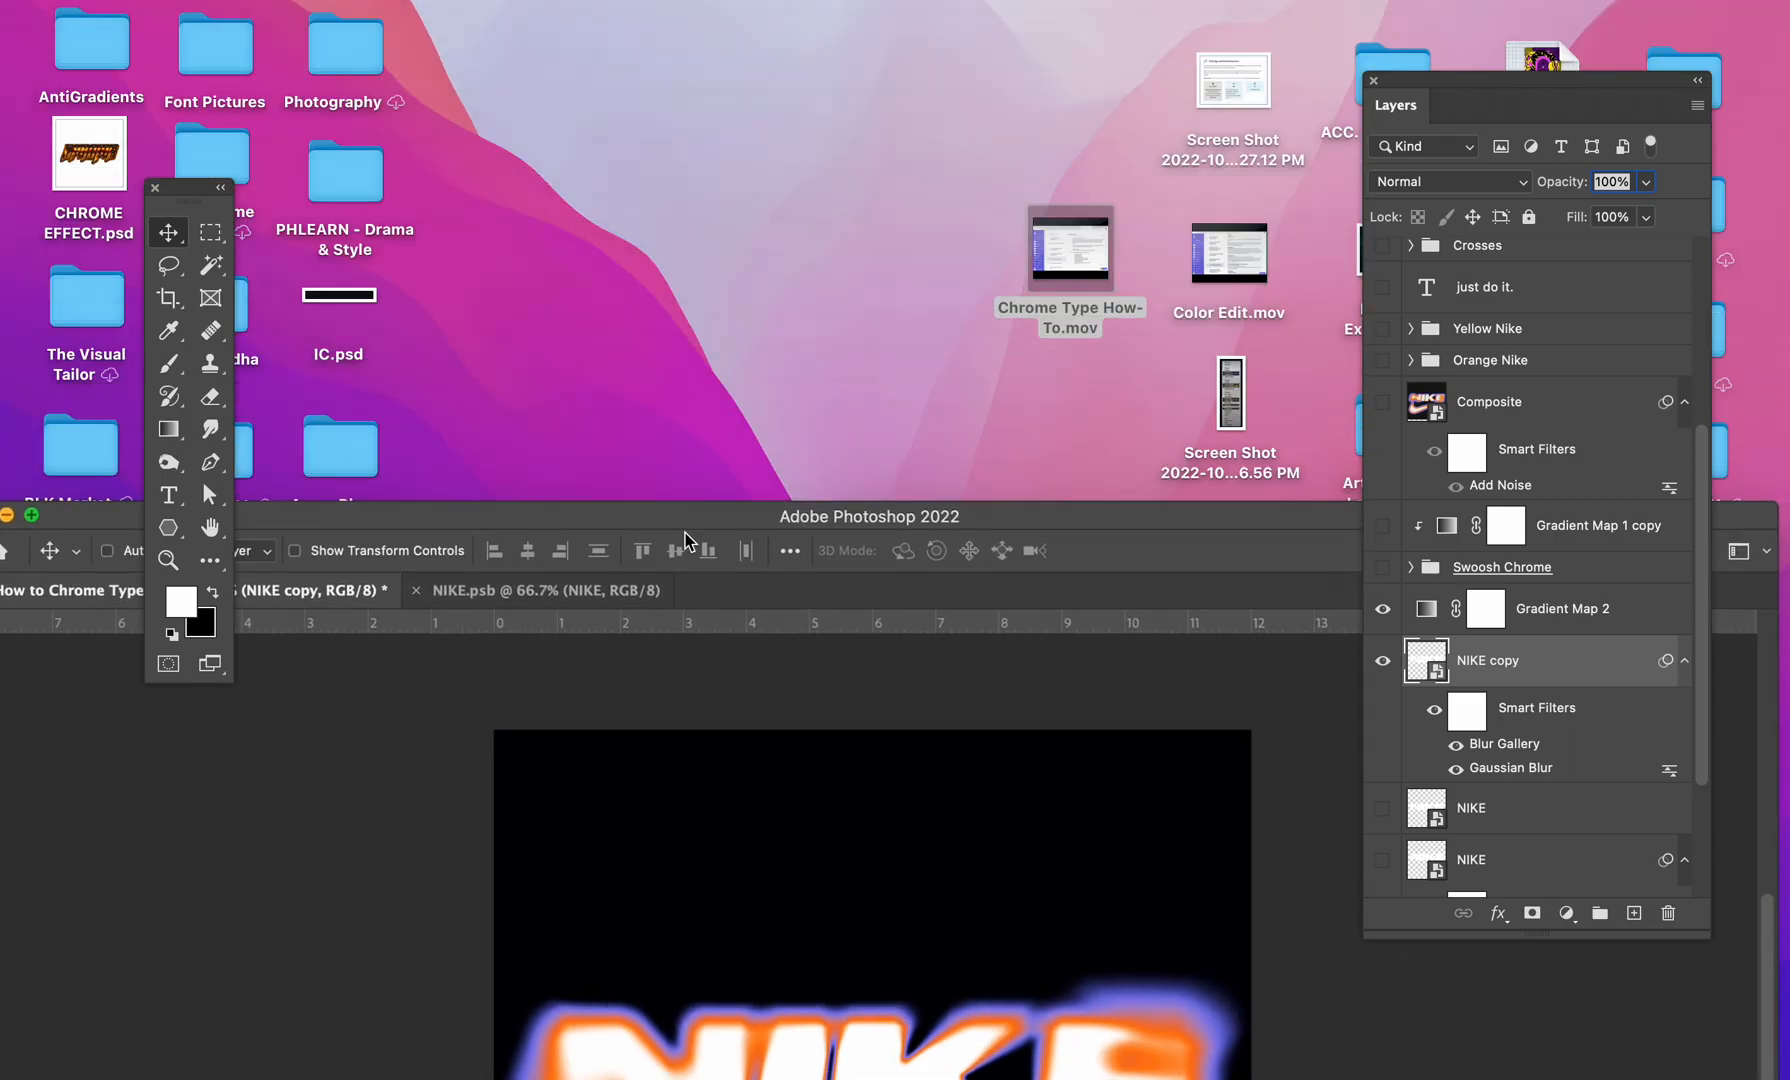
left_click_drag(1088, 531, 443, 50)
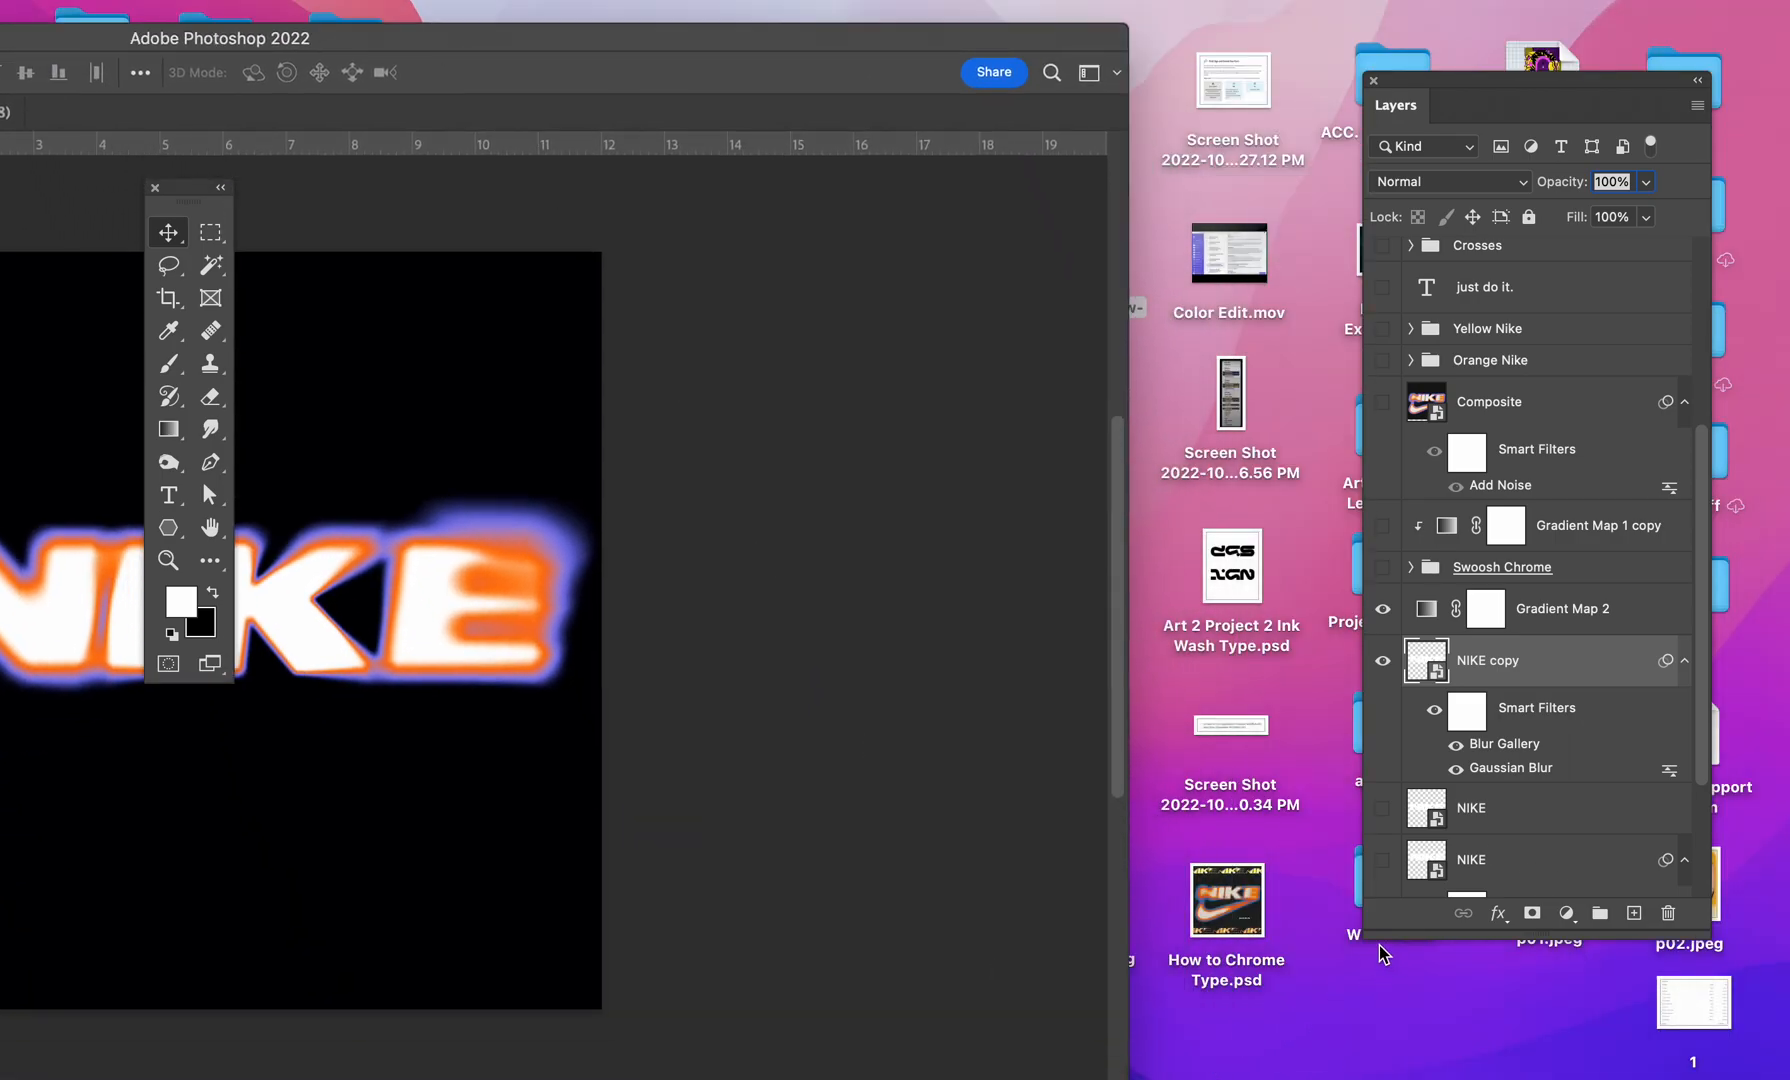
left_click(1320, 948)
left_click(657, 48)
left_click_drag(724, 28, 1320, 30)
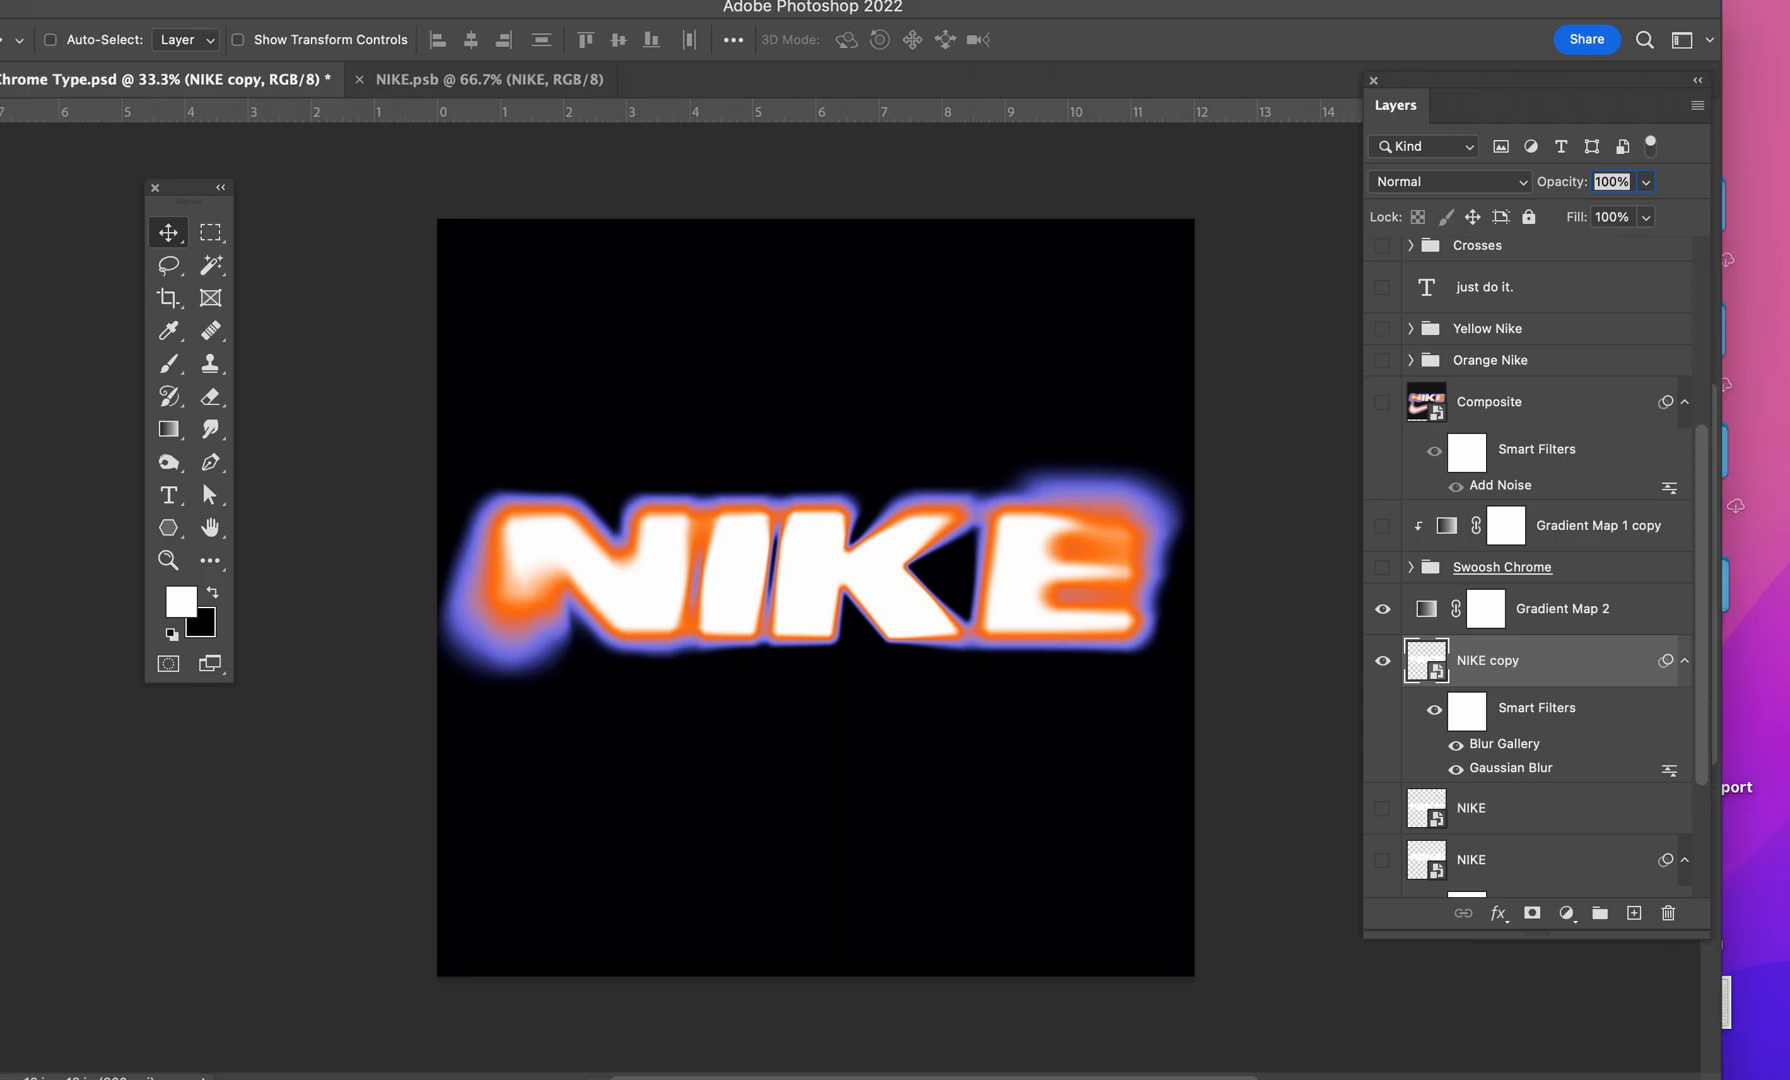
Step: Show the Swoosh group and expand it to reveal the Swoosh Blur layer's effects and smart filters
scroll(1577, 734, "down", 3)
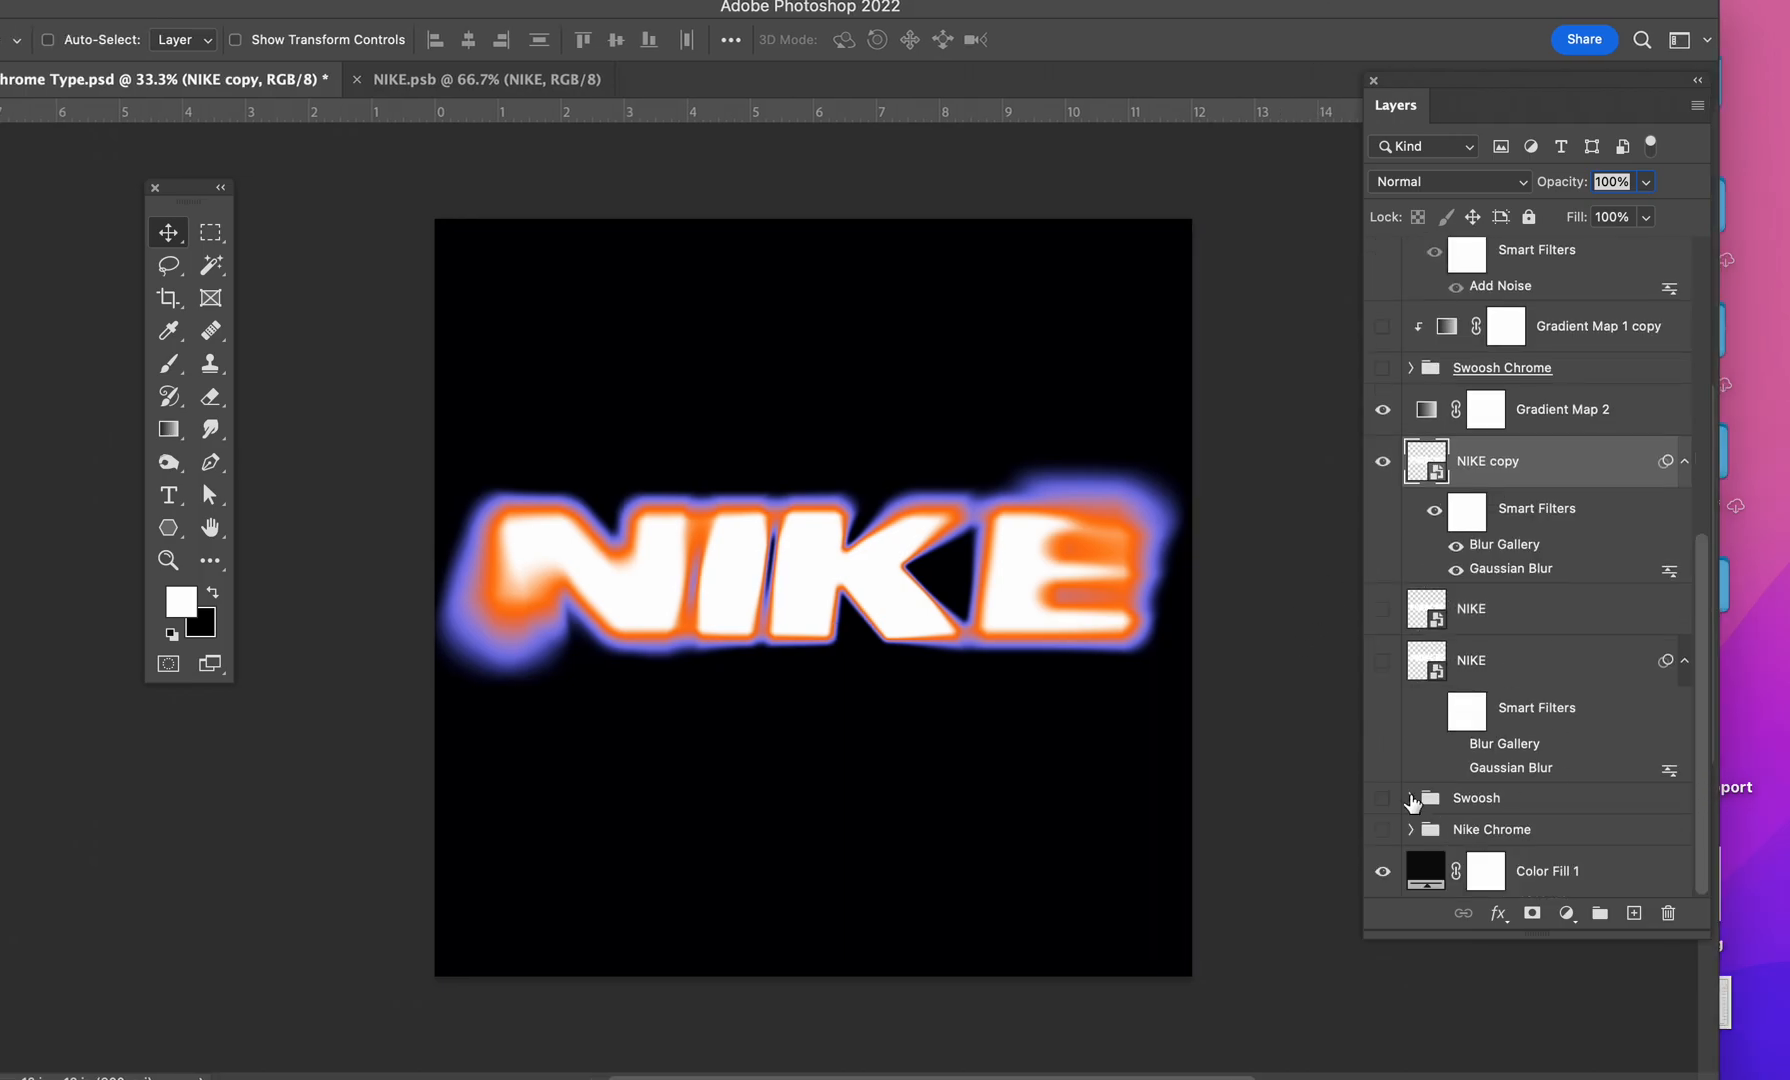
left_click(1383, 798)
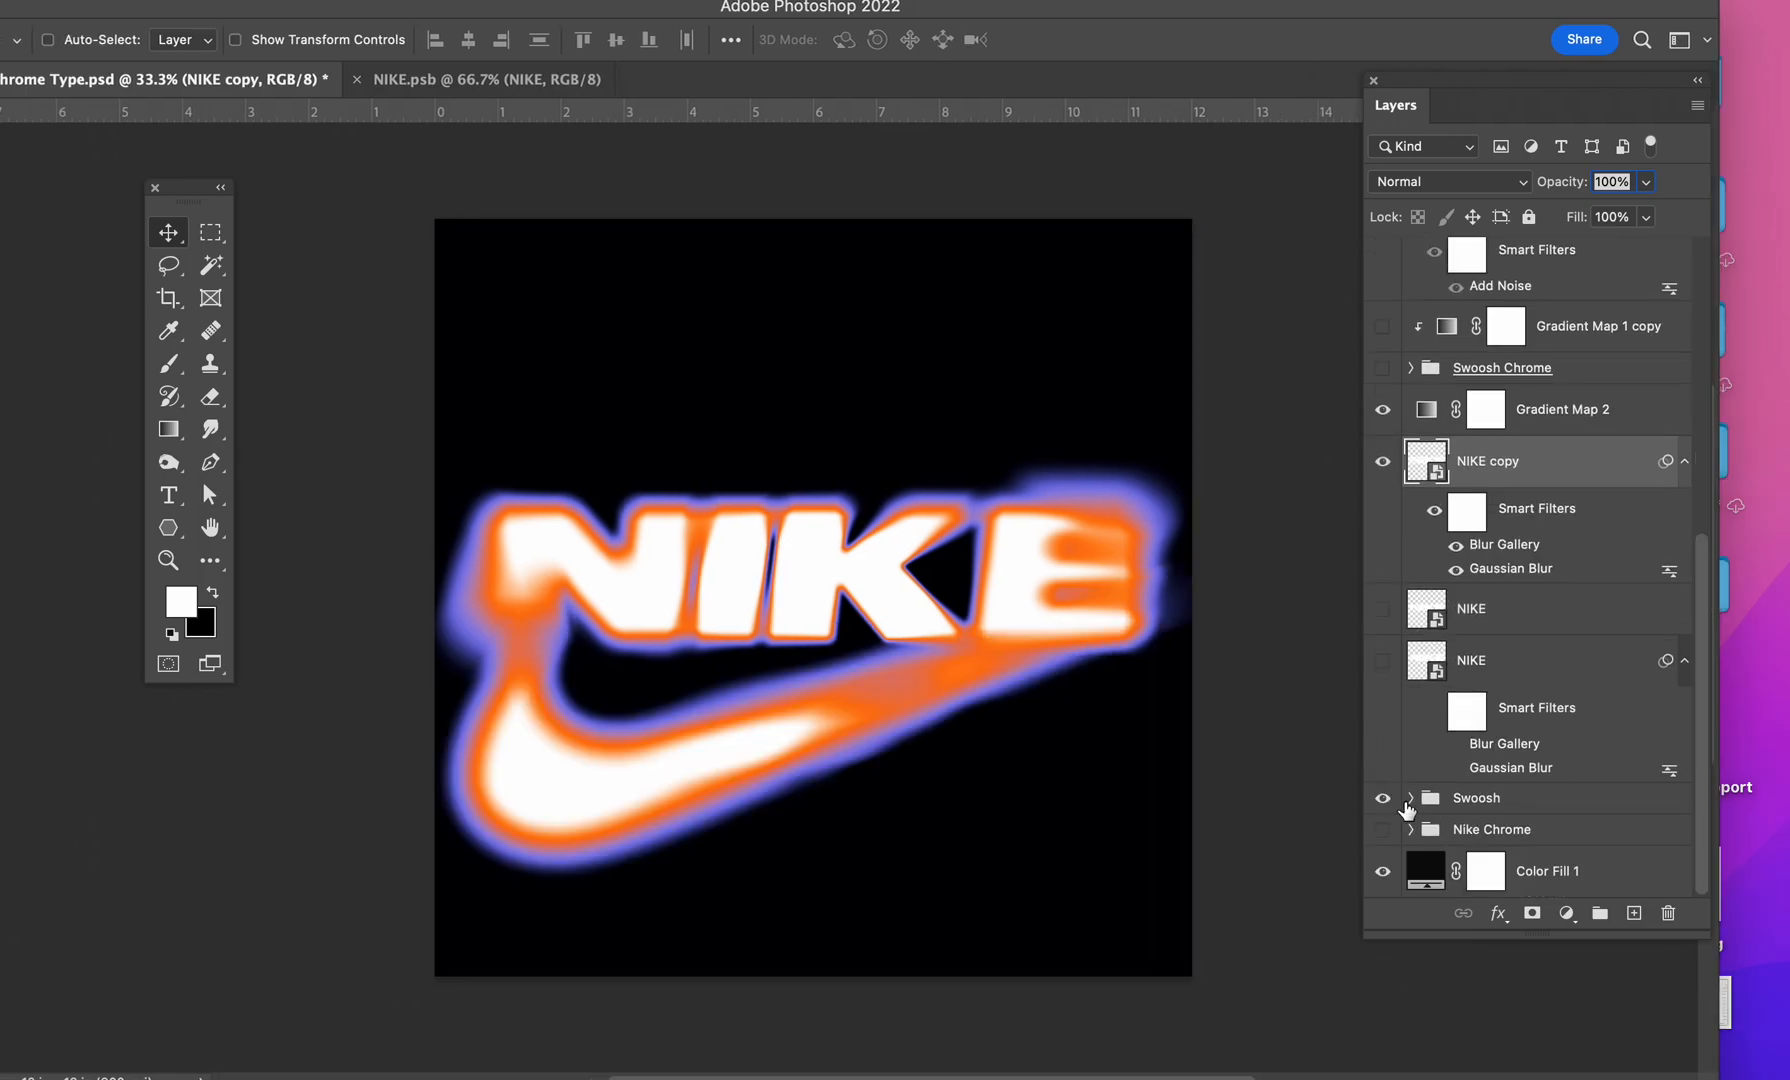
left_click(1411, 798)
scroll(1450, 770, "down", 3)
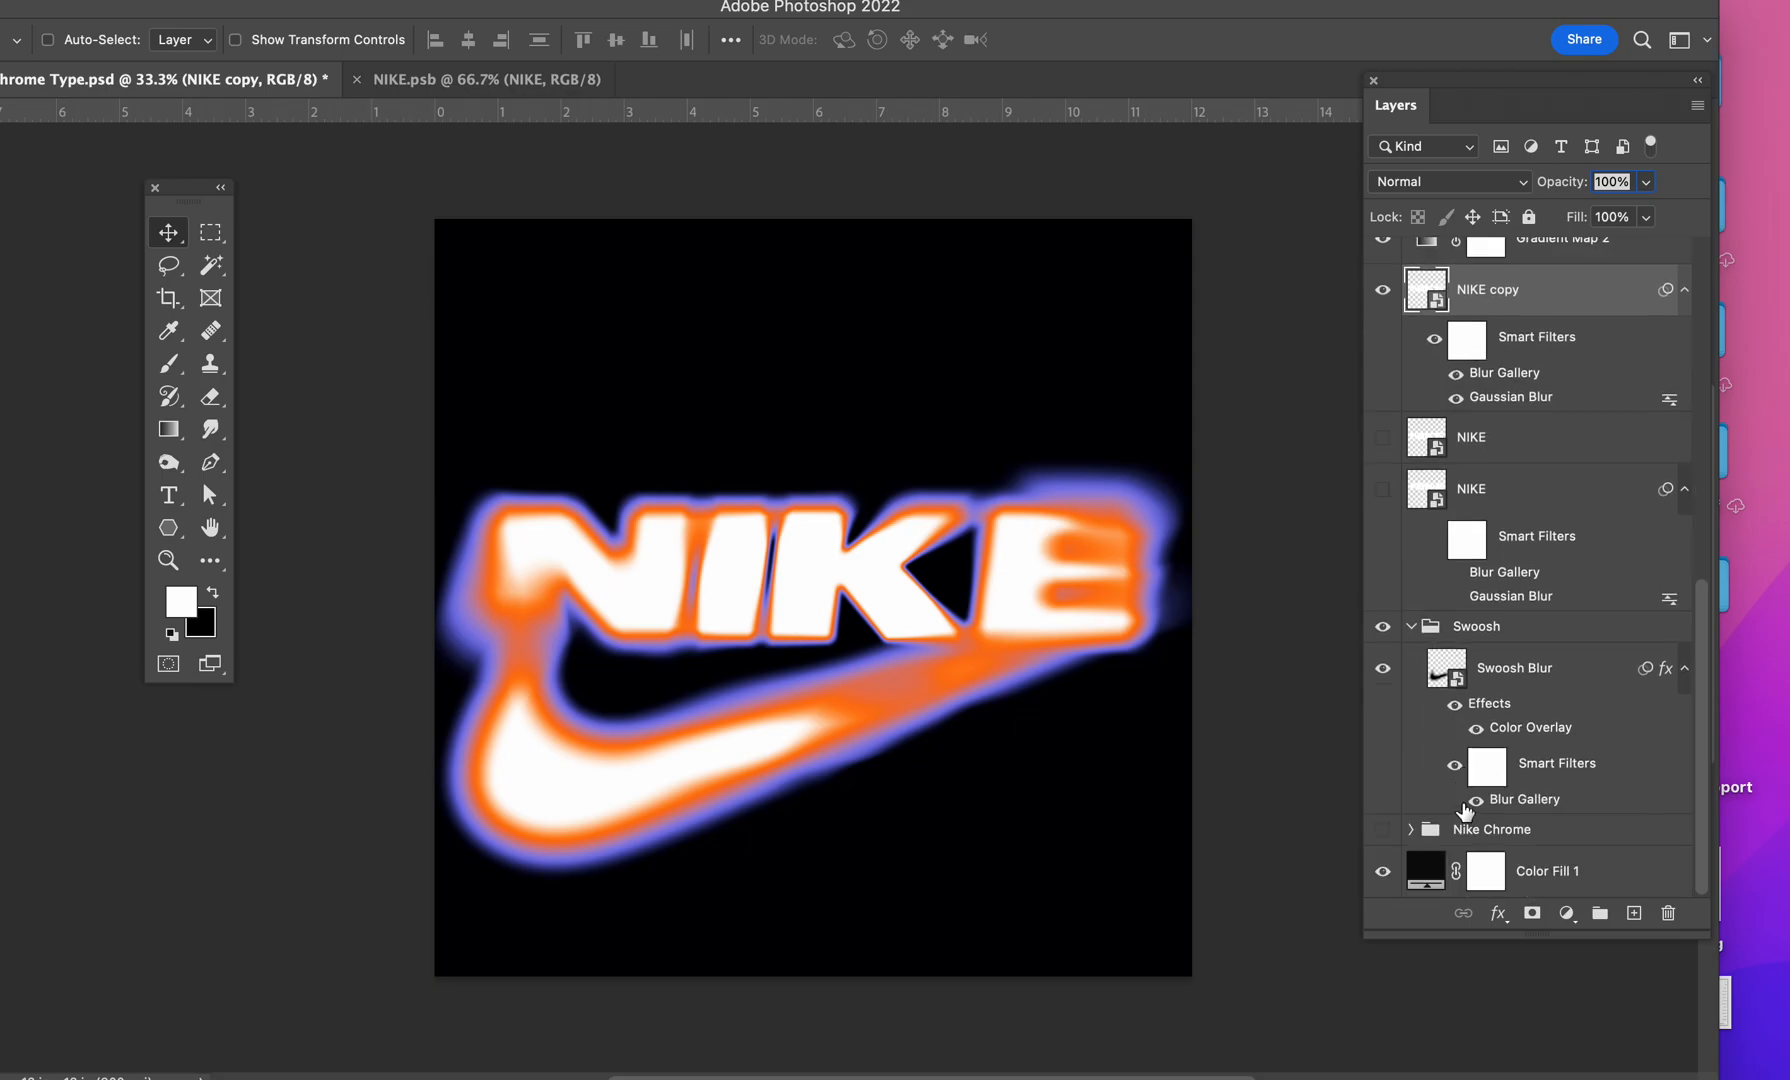
Step: Preview the Swoosh Blur layer without its effects, then turn off its smart filters and move the sharp swoosh below the NIKE lettering
left_click(1454, 706)
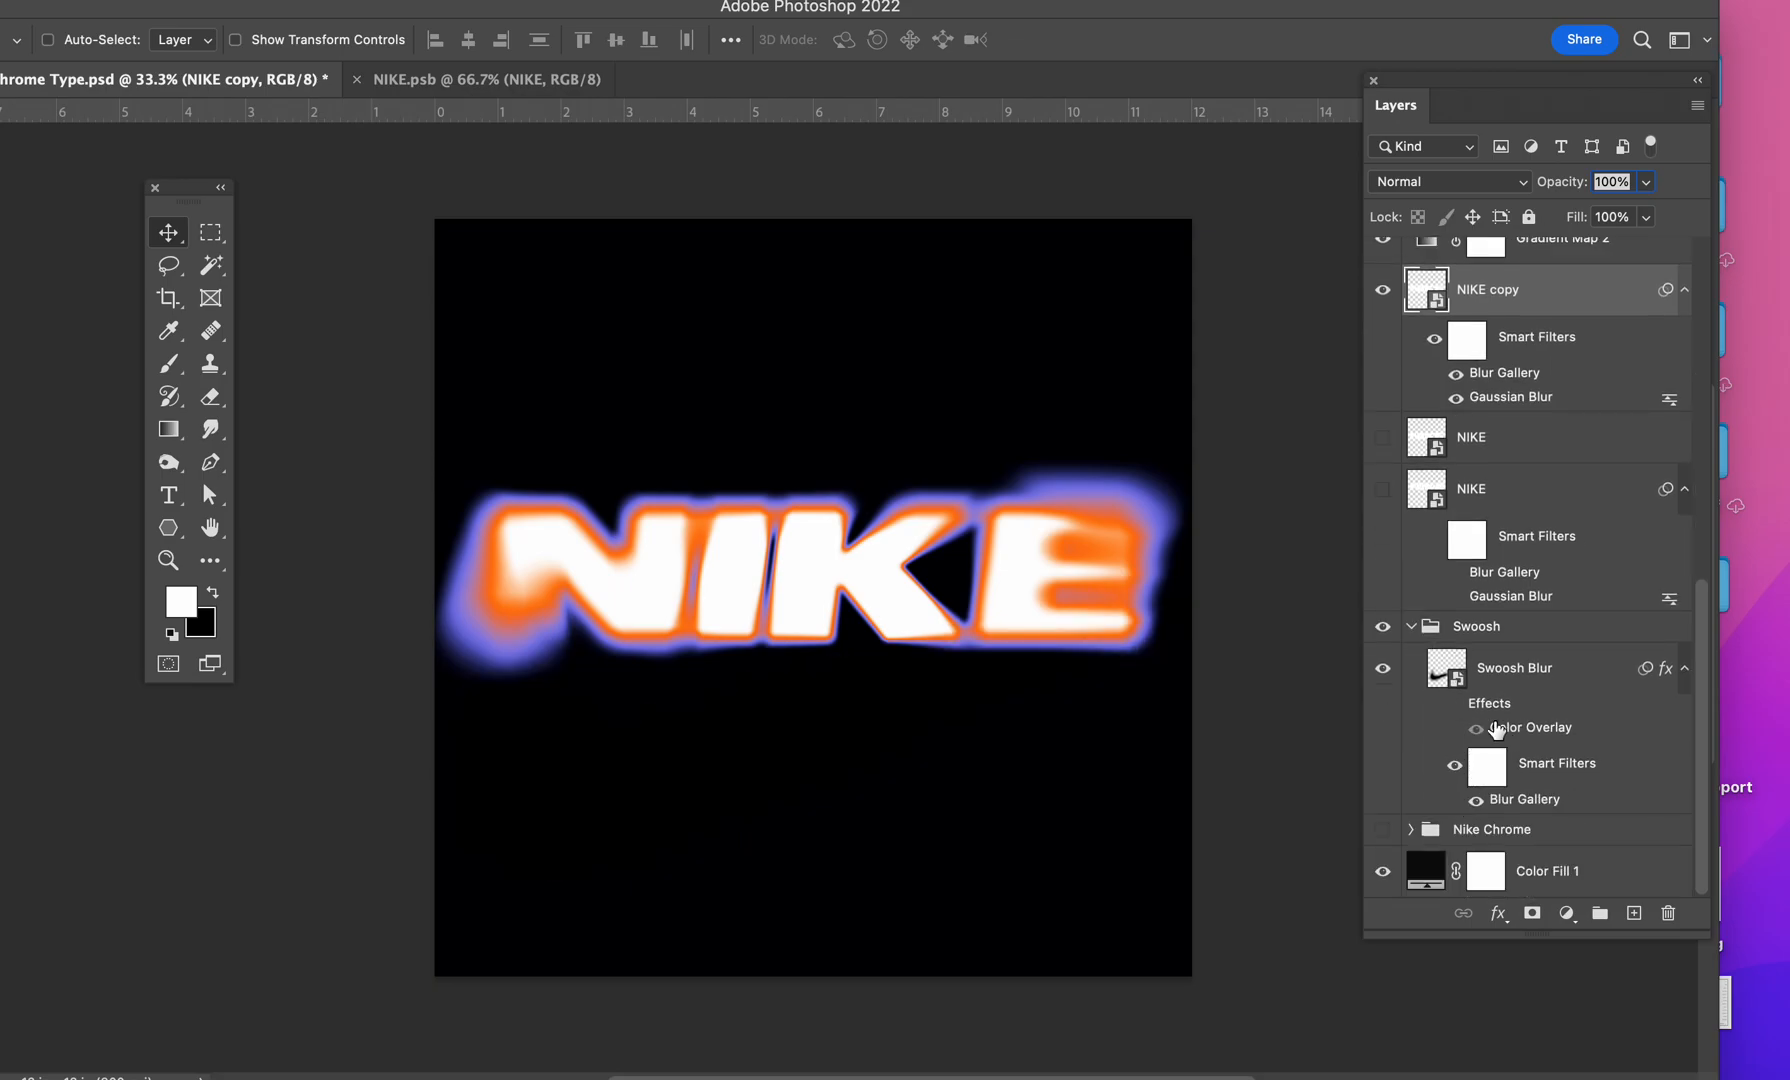
left_click(1454, 706)
left_click(1455, 765)
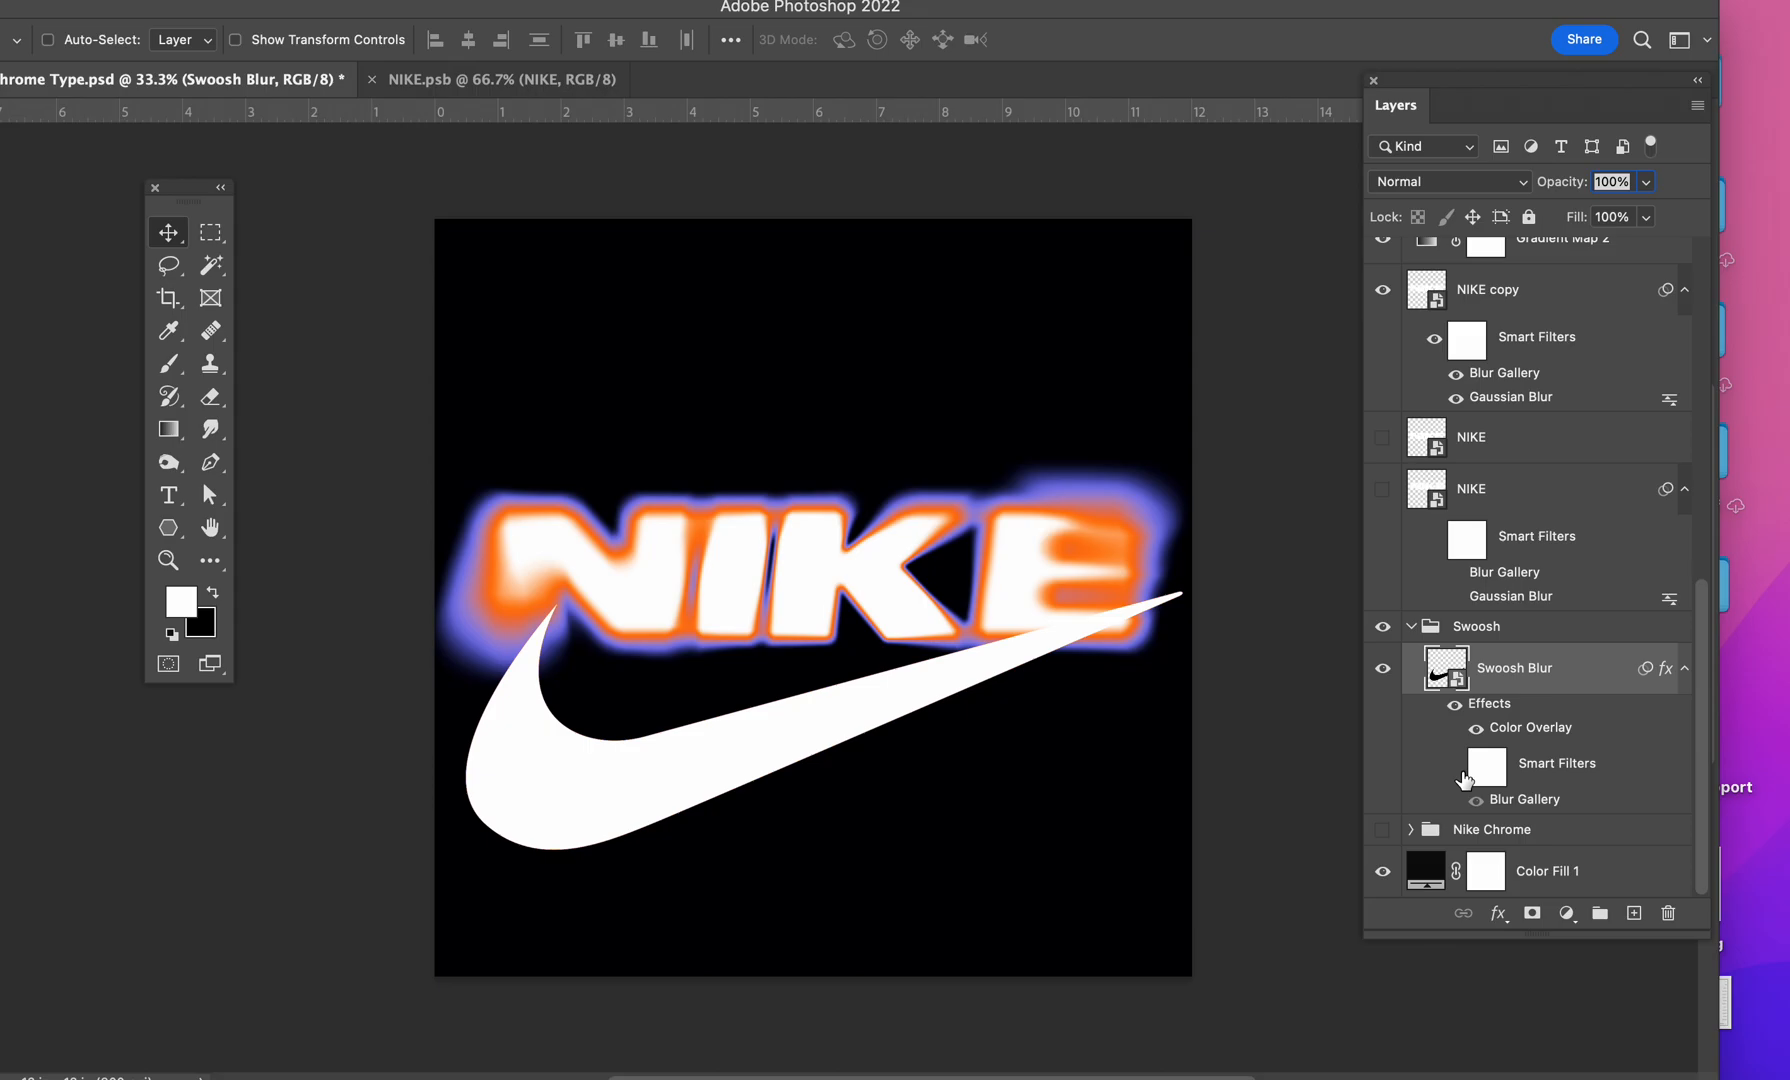
left_click_drag(730, 766, 702, 802)
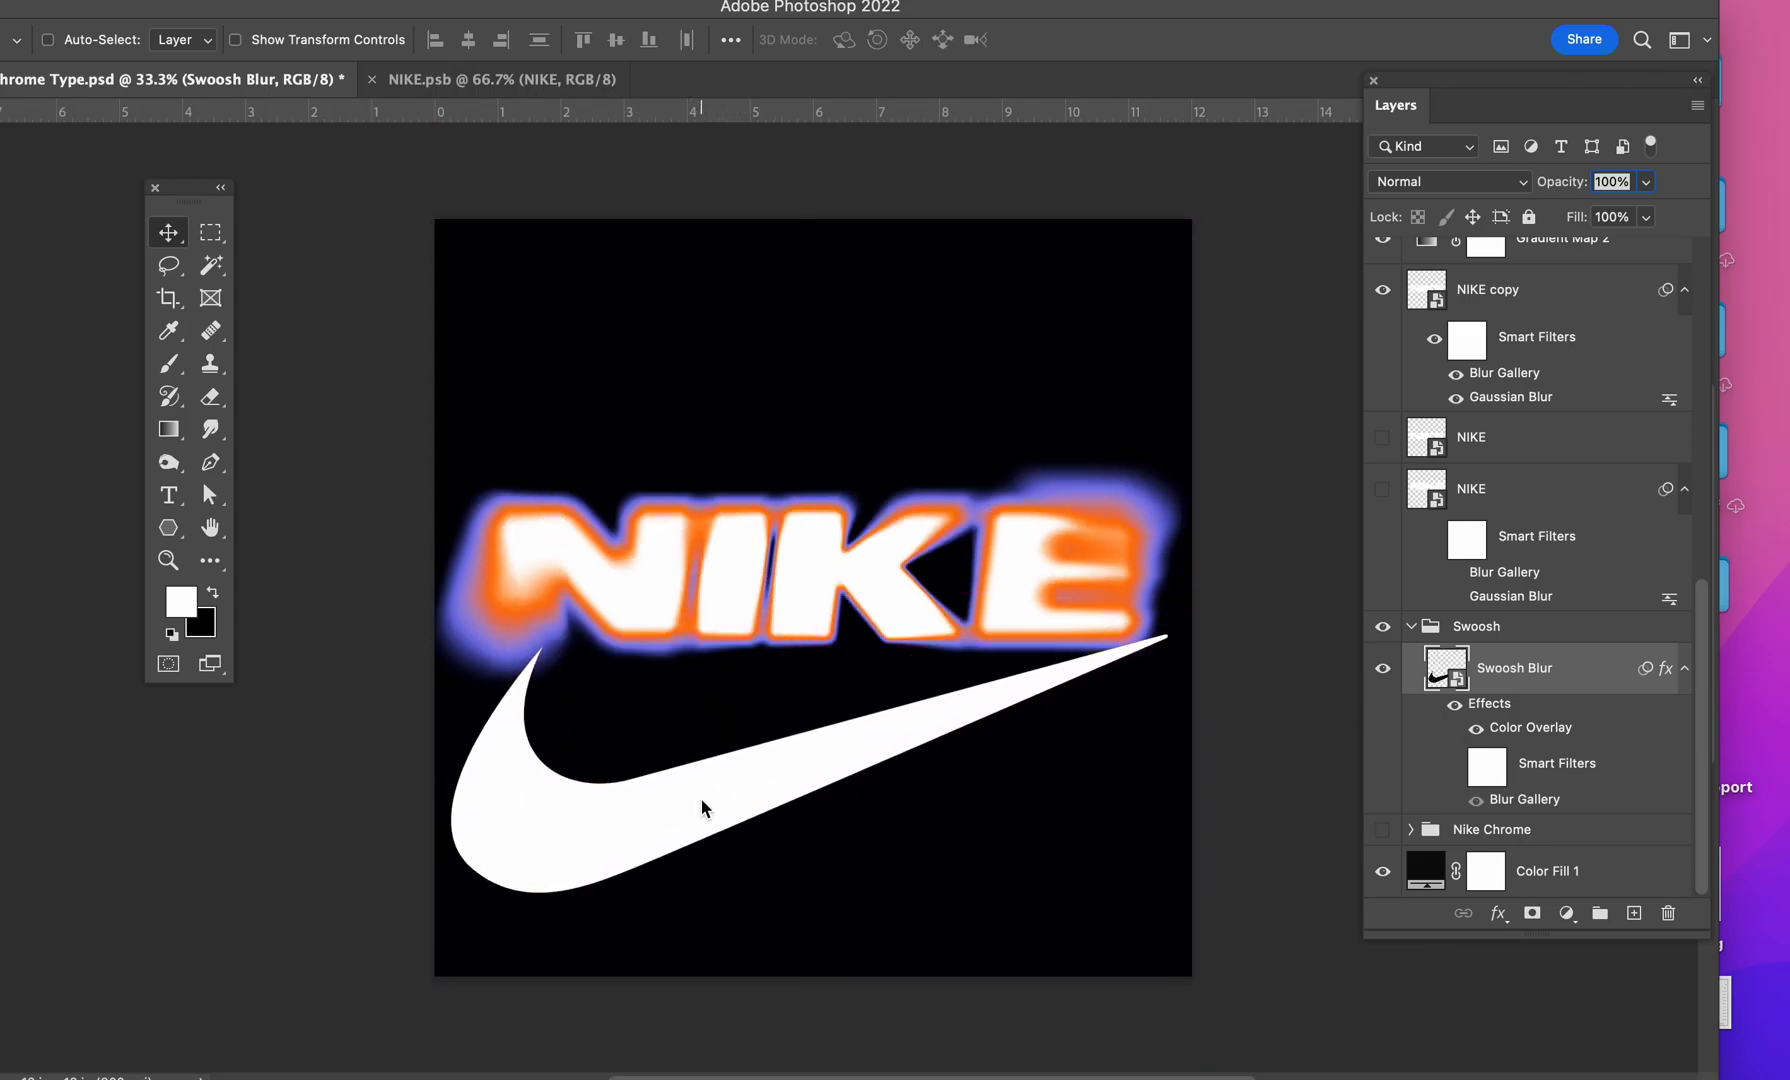
Step: Hide the Swoosh Blur layer's Color Overlay and move the black swoosh up behind the NIKE lettering
left_click(1476, 731)
left_click_drag(899, 779, 917, 580)
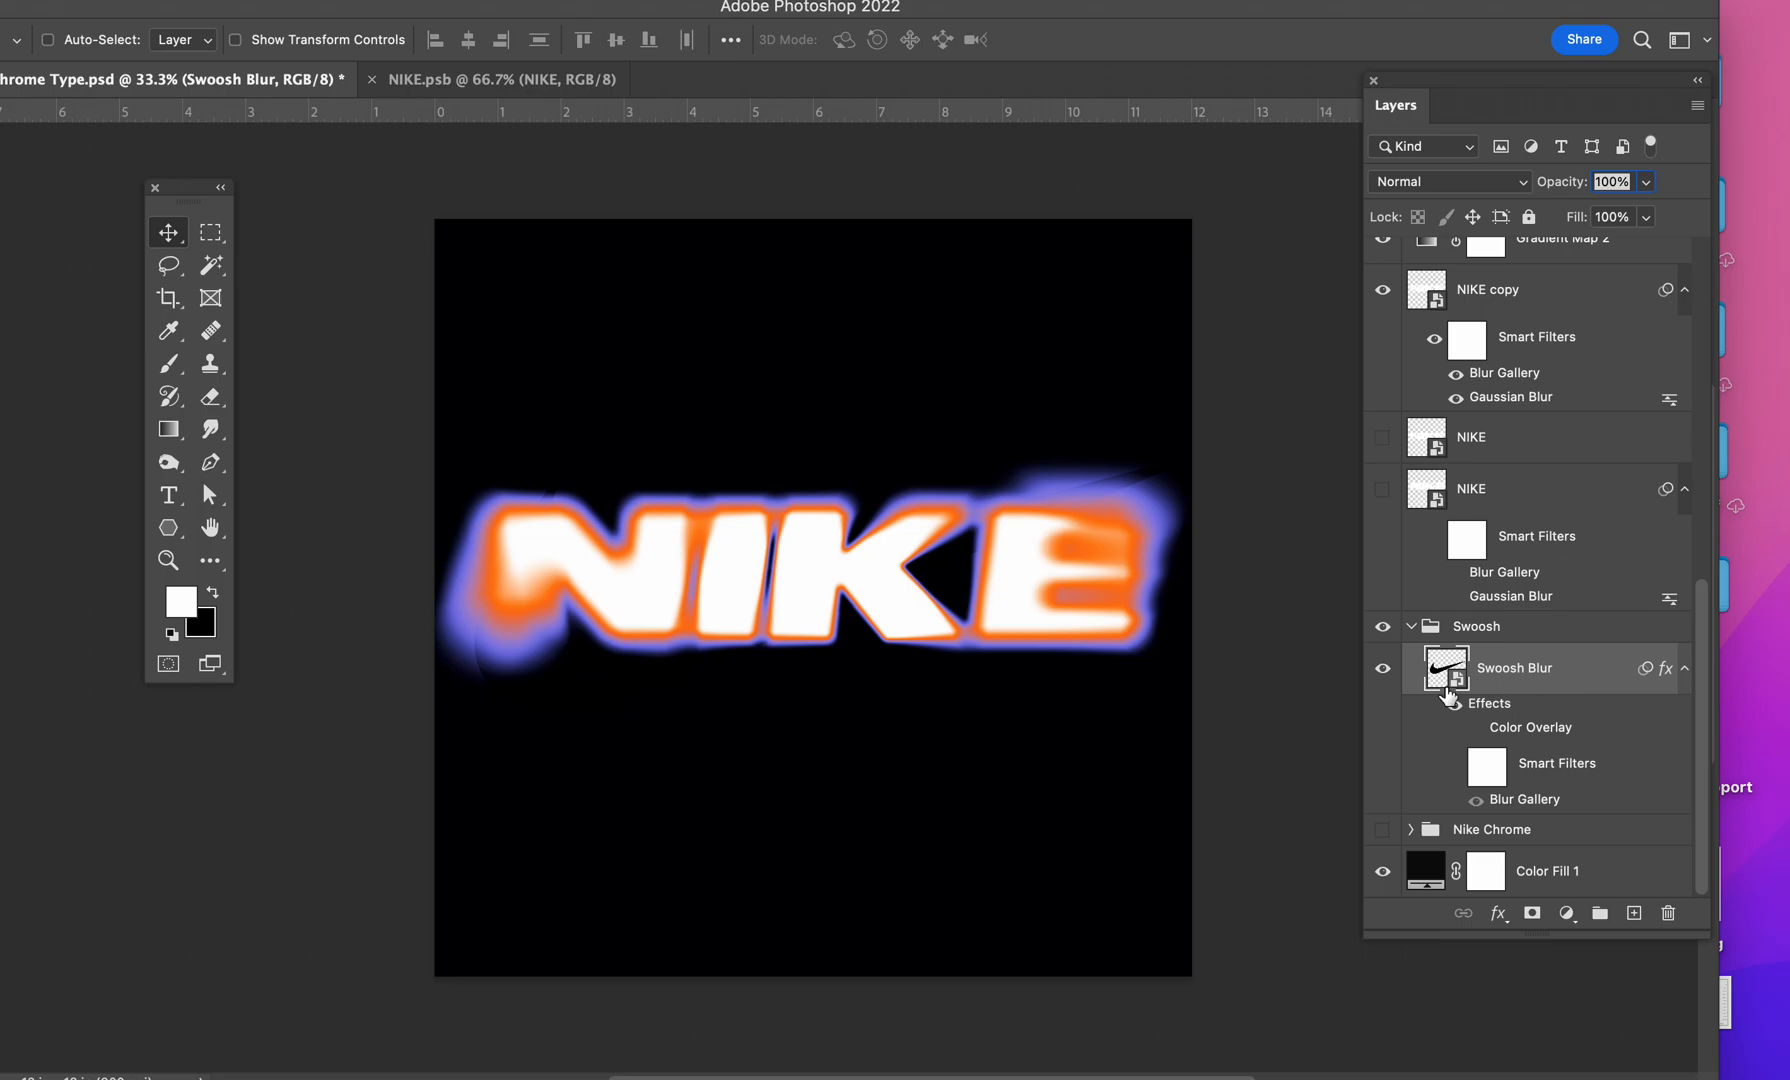
Step: Take the Swoosh Blur layer out of the Swoosh group and move the swoosh back down below the NIKE lettering
left_click_drag(1403, 690, 1522, 790)
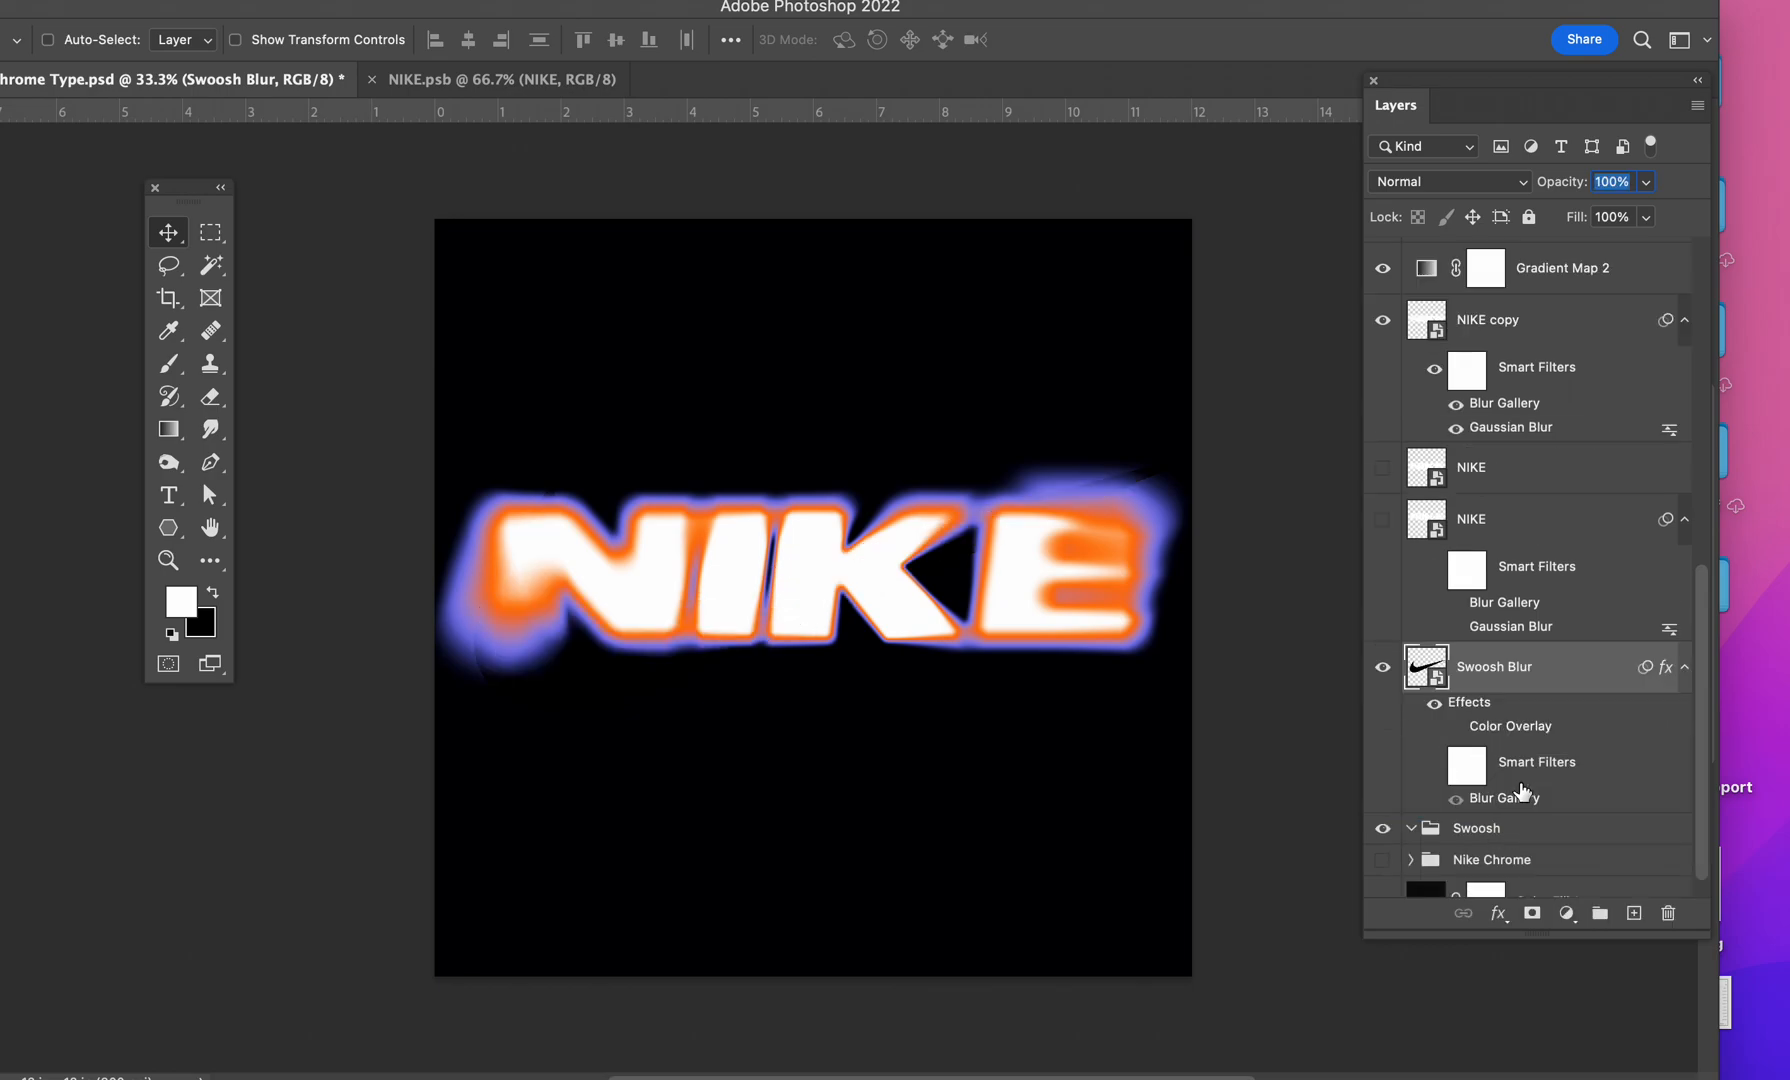
left_click_drag(988, 587, 969, 732)
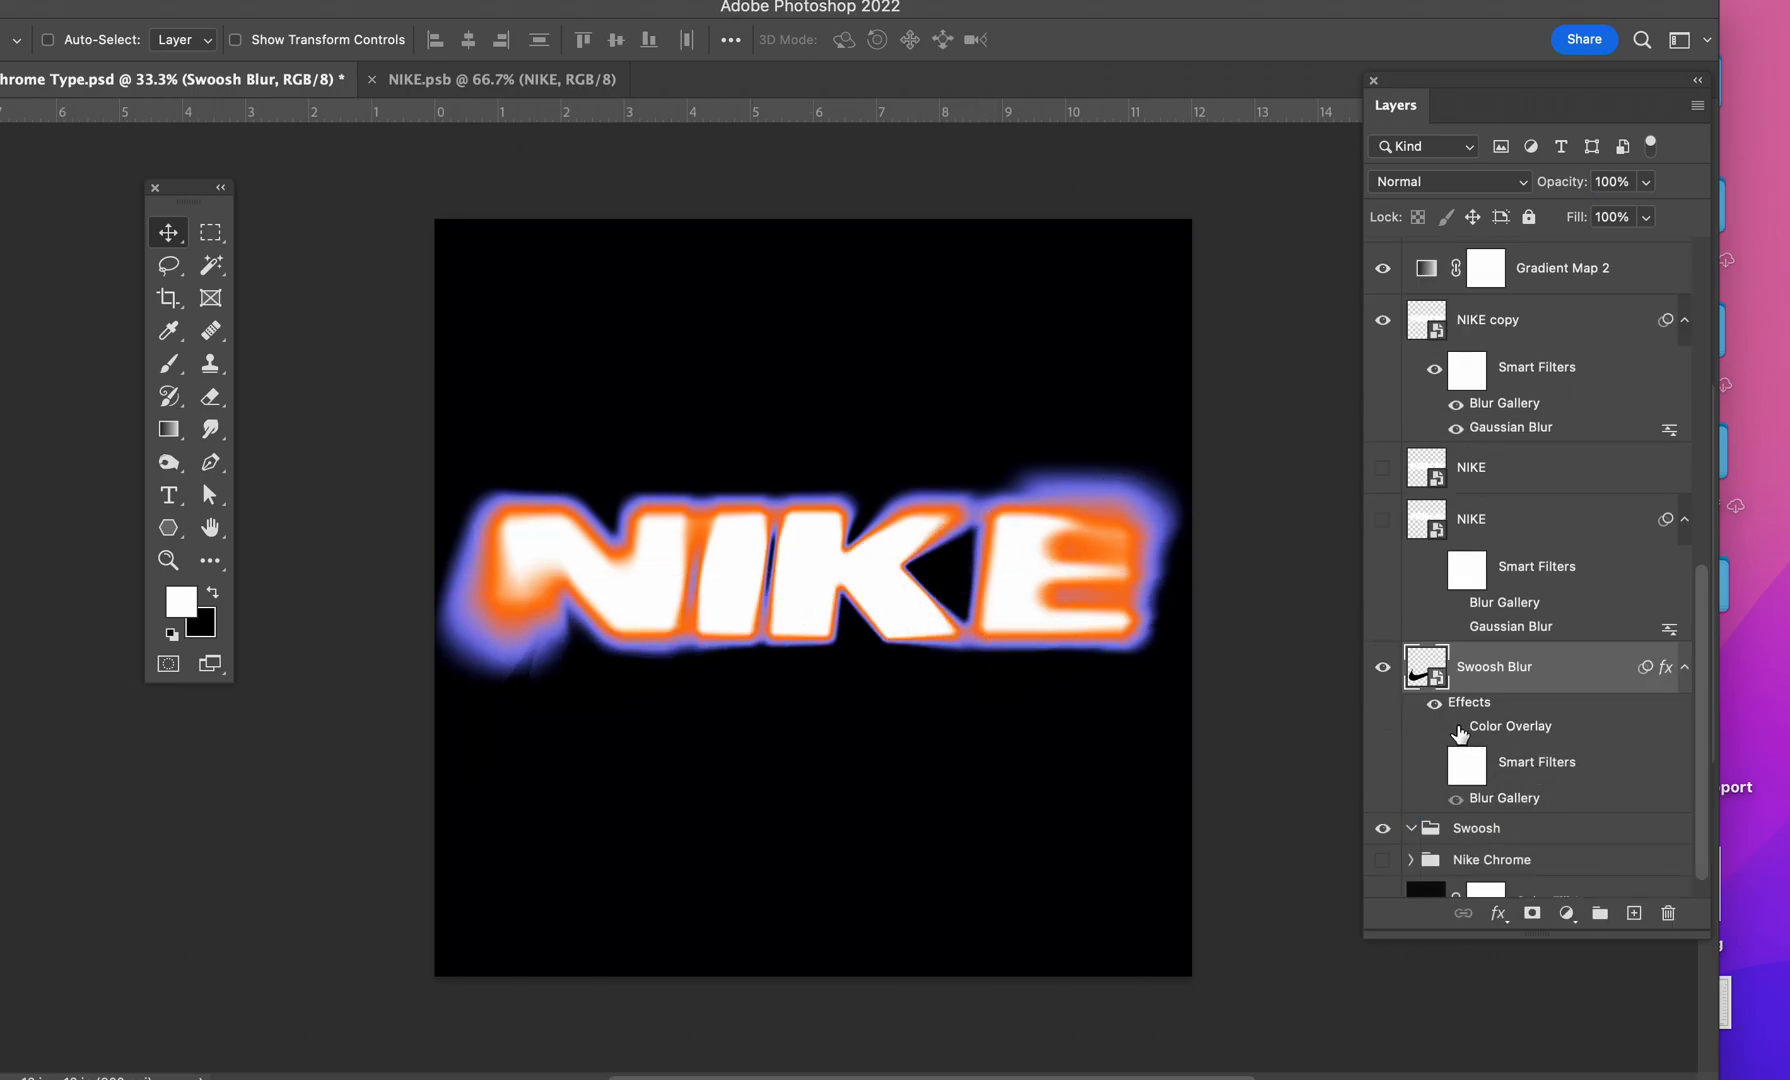
Step: Turn the Swoosh Blur layer's white Color Overlay back on at Normal, 100% opacity, and re-enable its smart filters
left_click(1456, 729)
double_click(1586, 679)
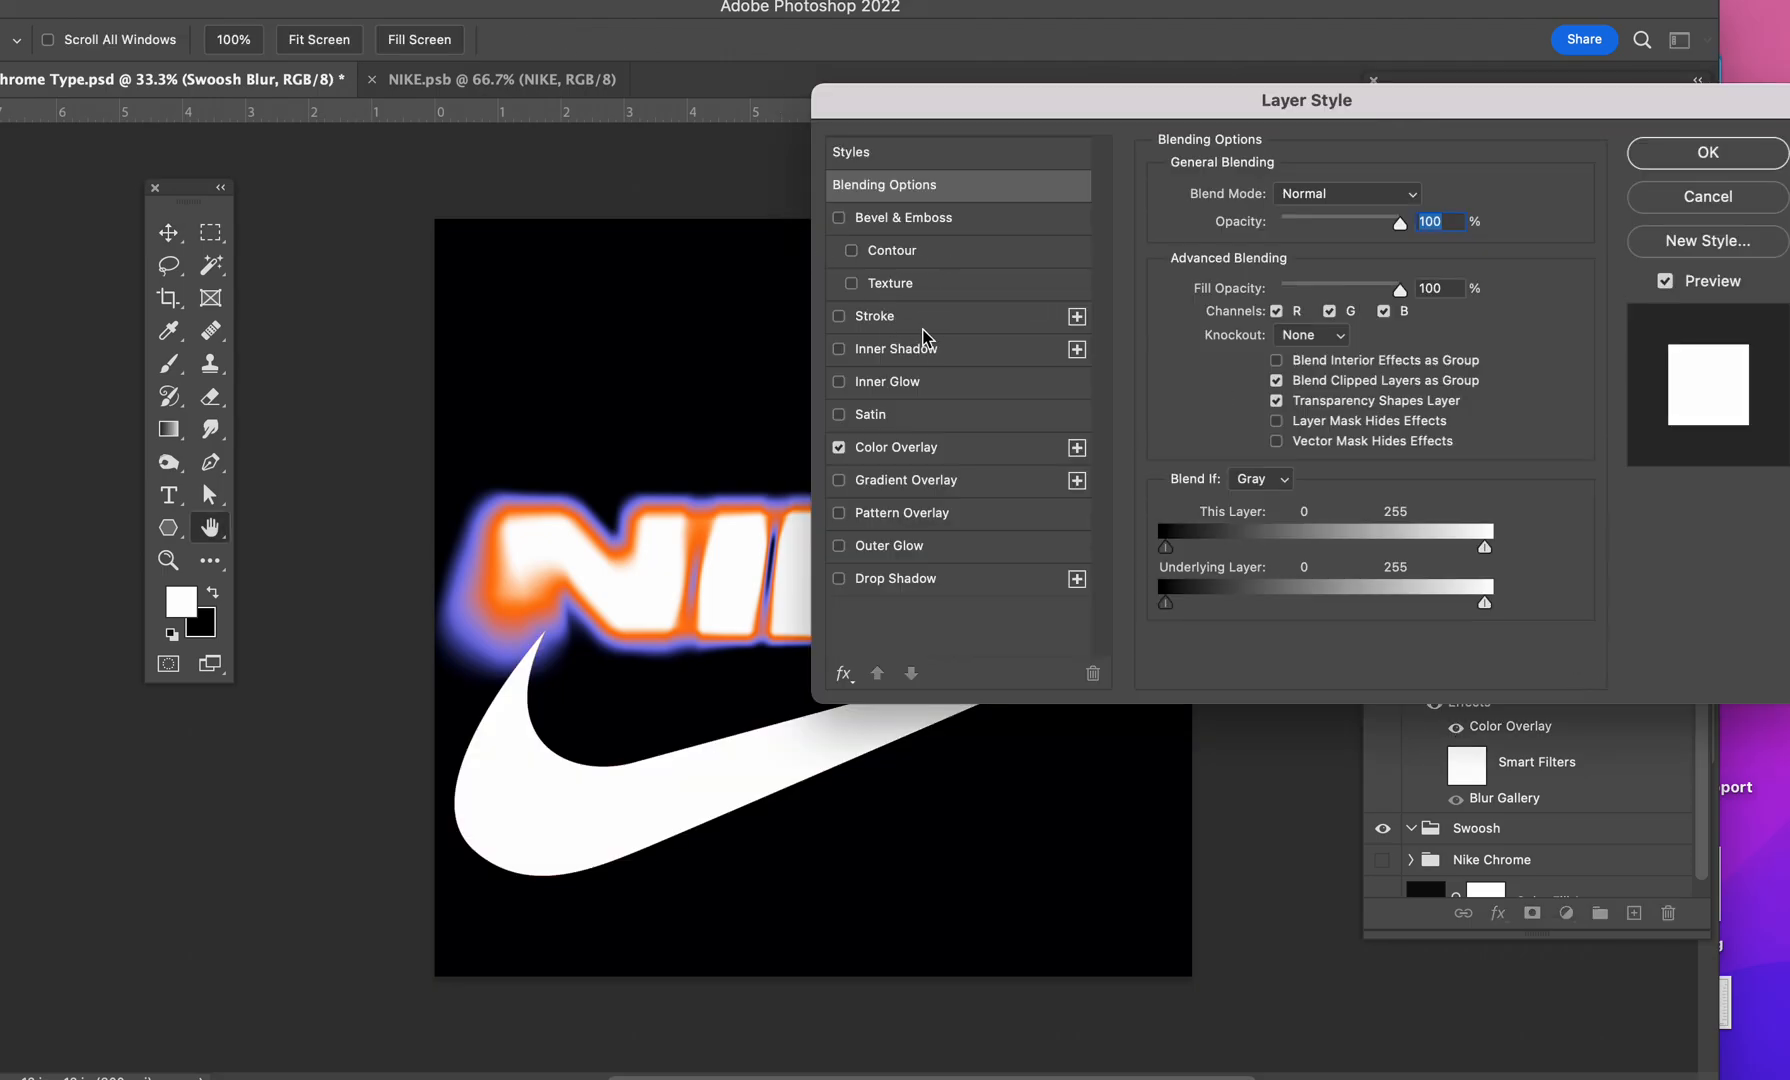
left_click(962, 463)
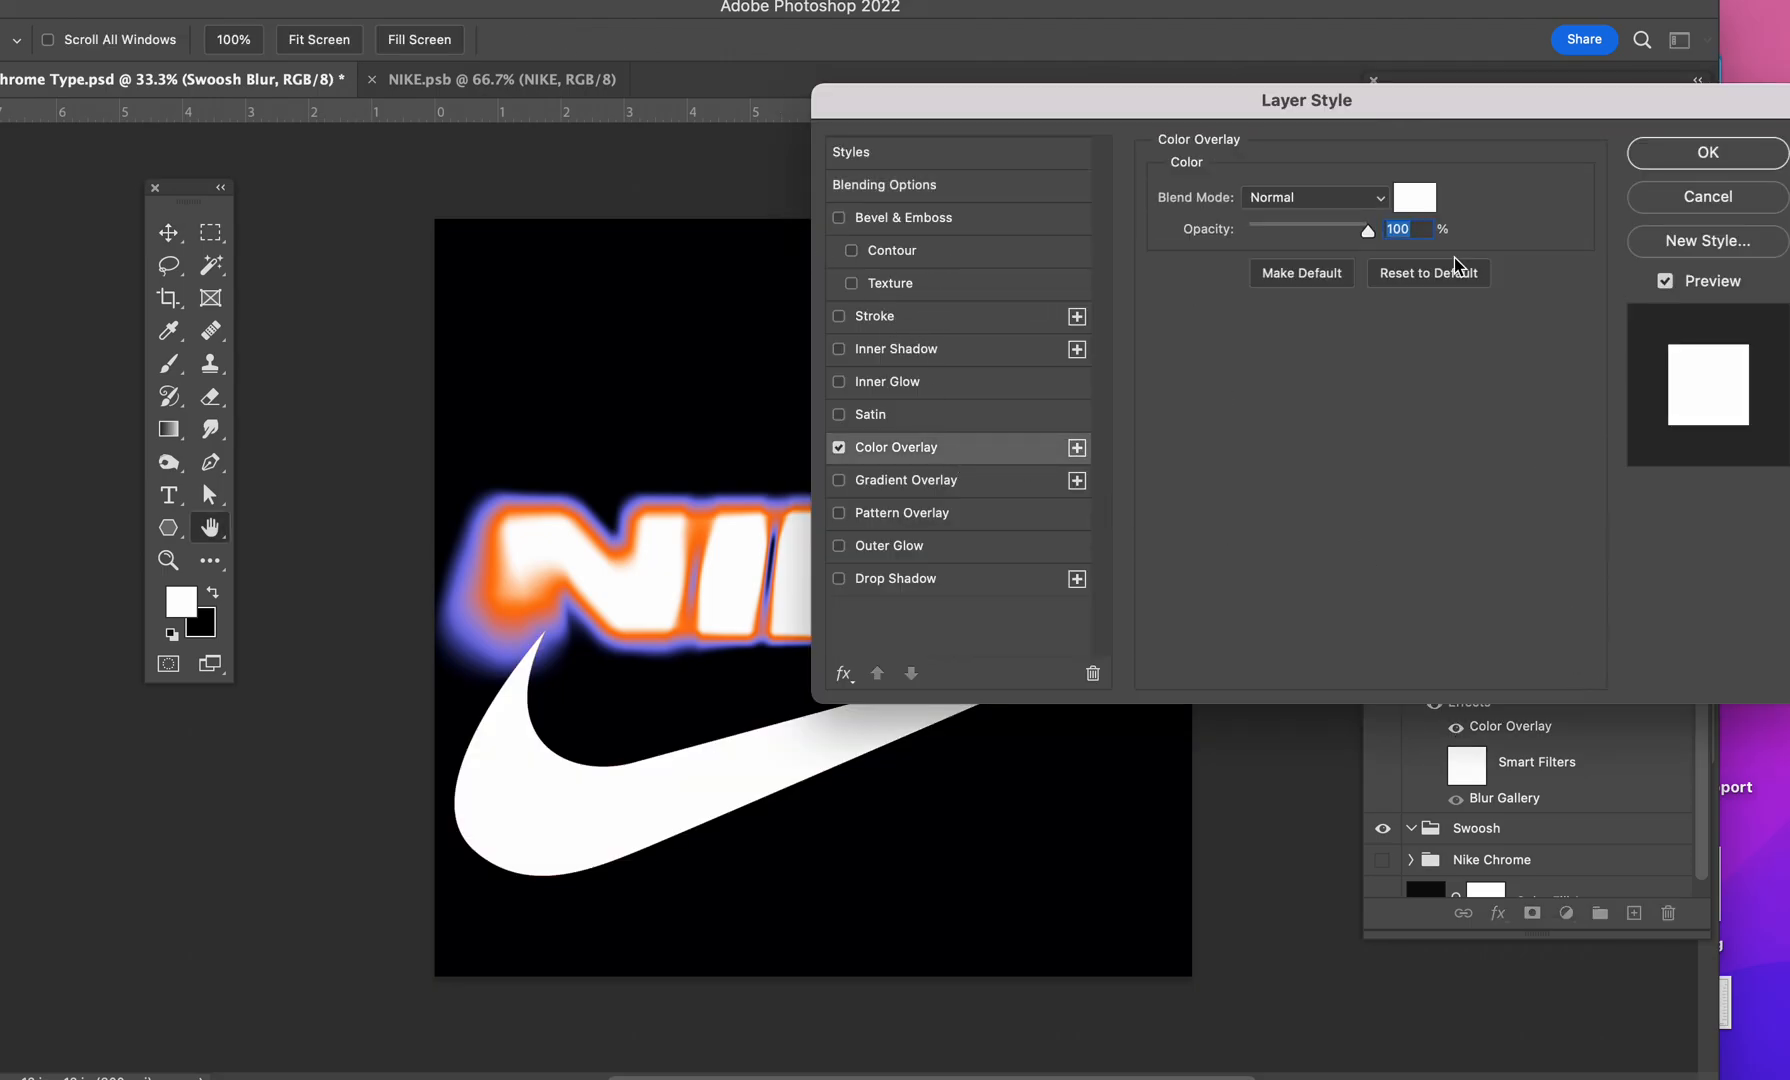
left_click(1707, 152)
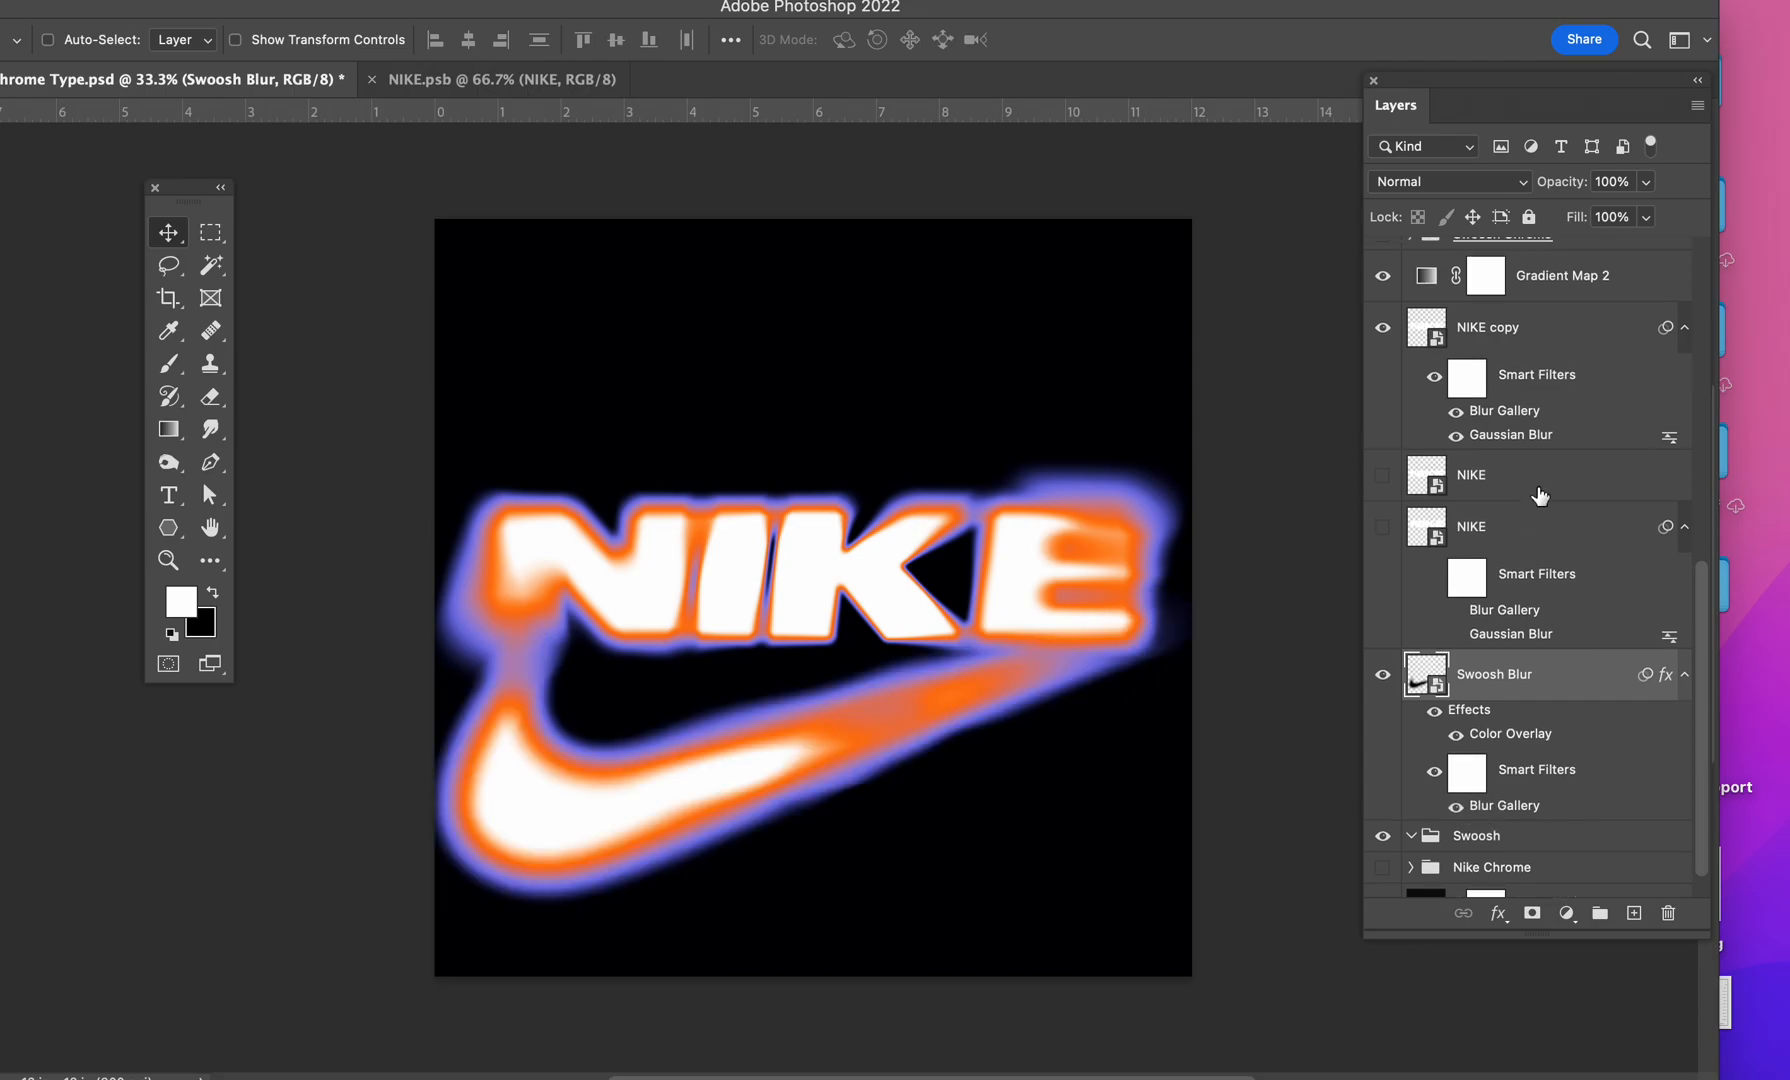
Step: Compare the NIKE copy with the original NIKE layers by toggling their visibility, ending with only the NIKE copy shown
scroll(1524, 674, "up", 2)
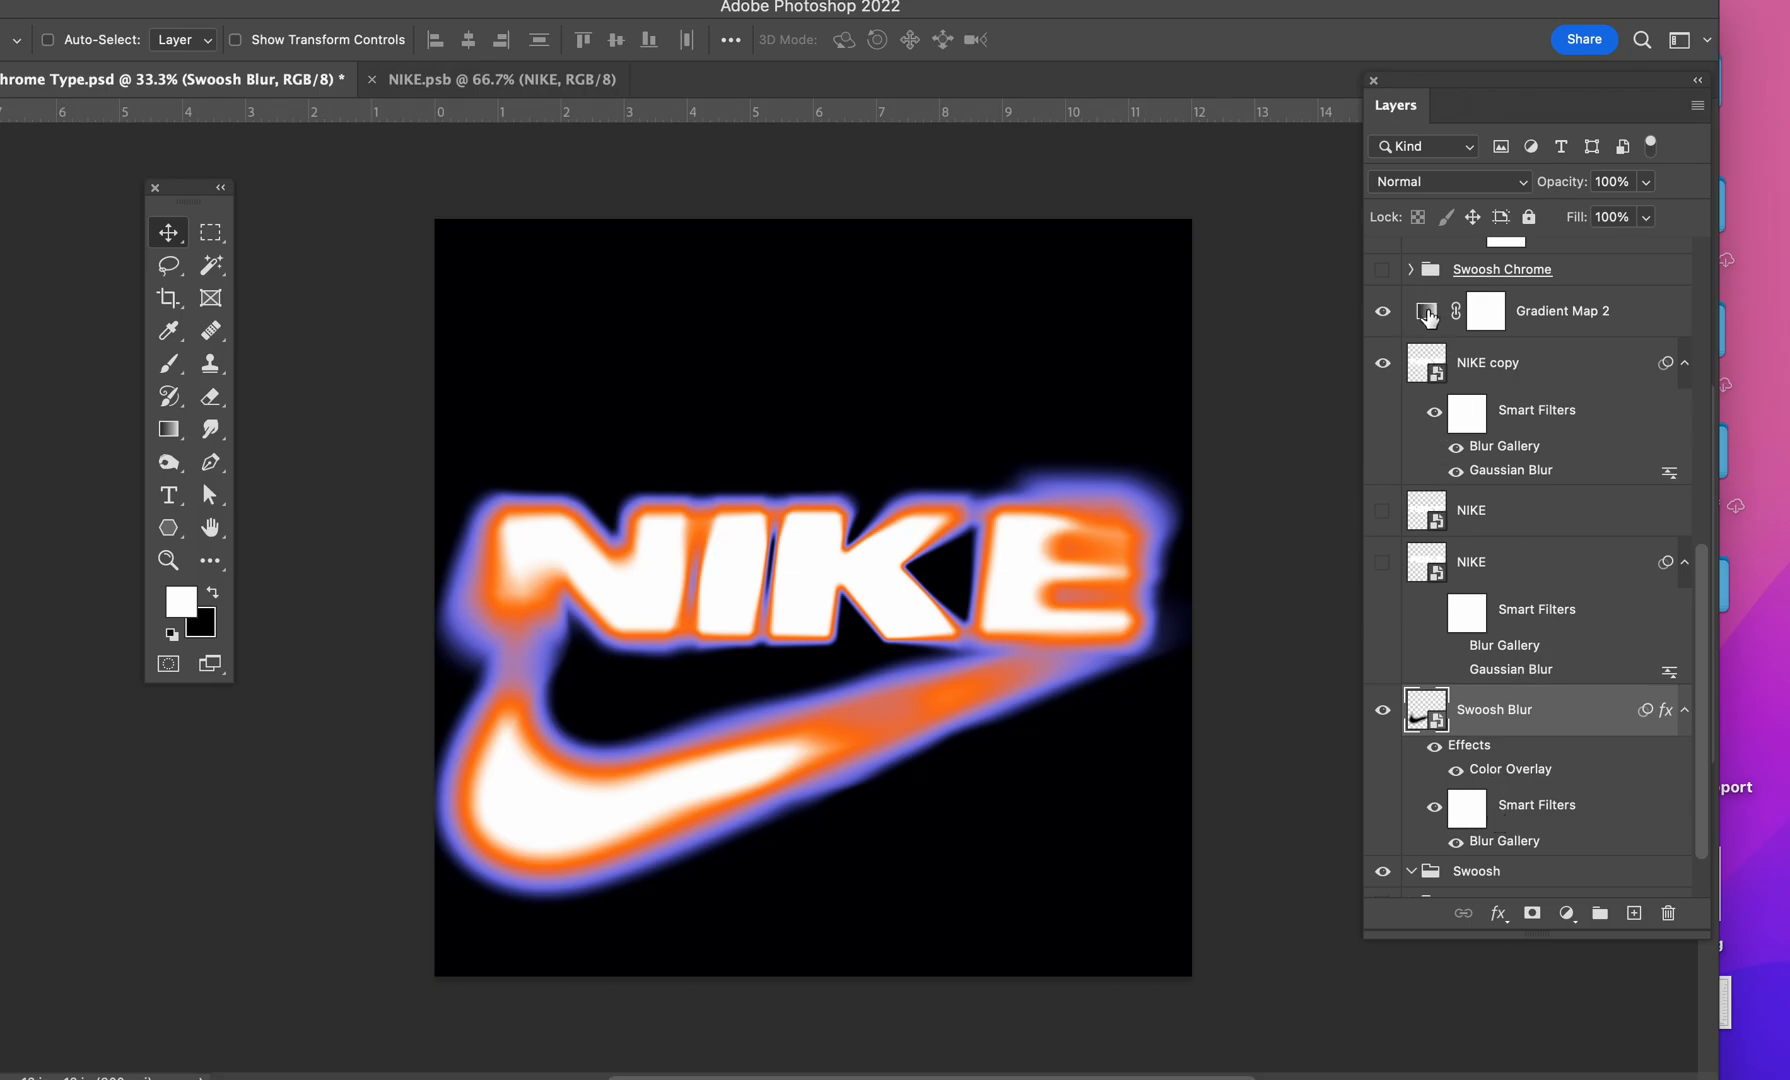
left_click(1428, 316)
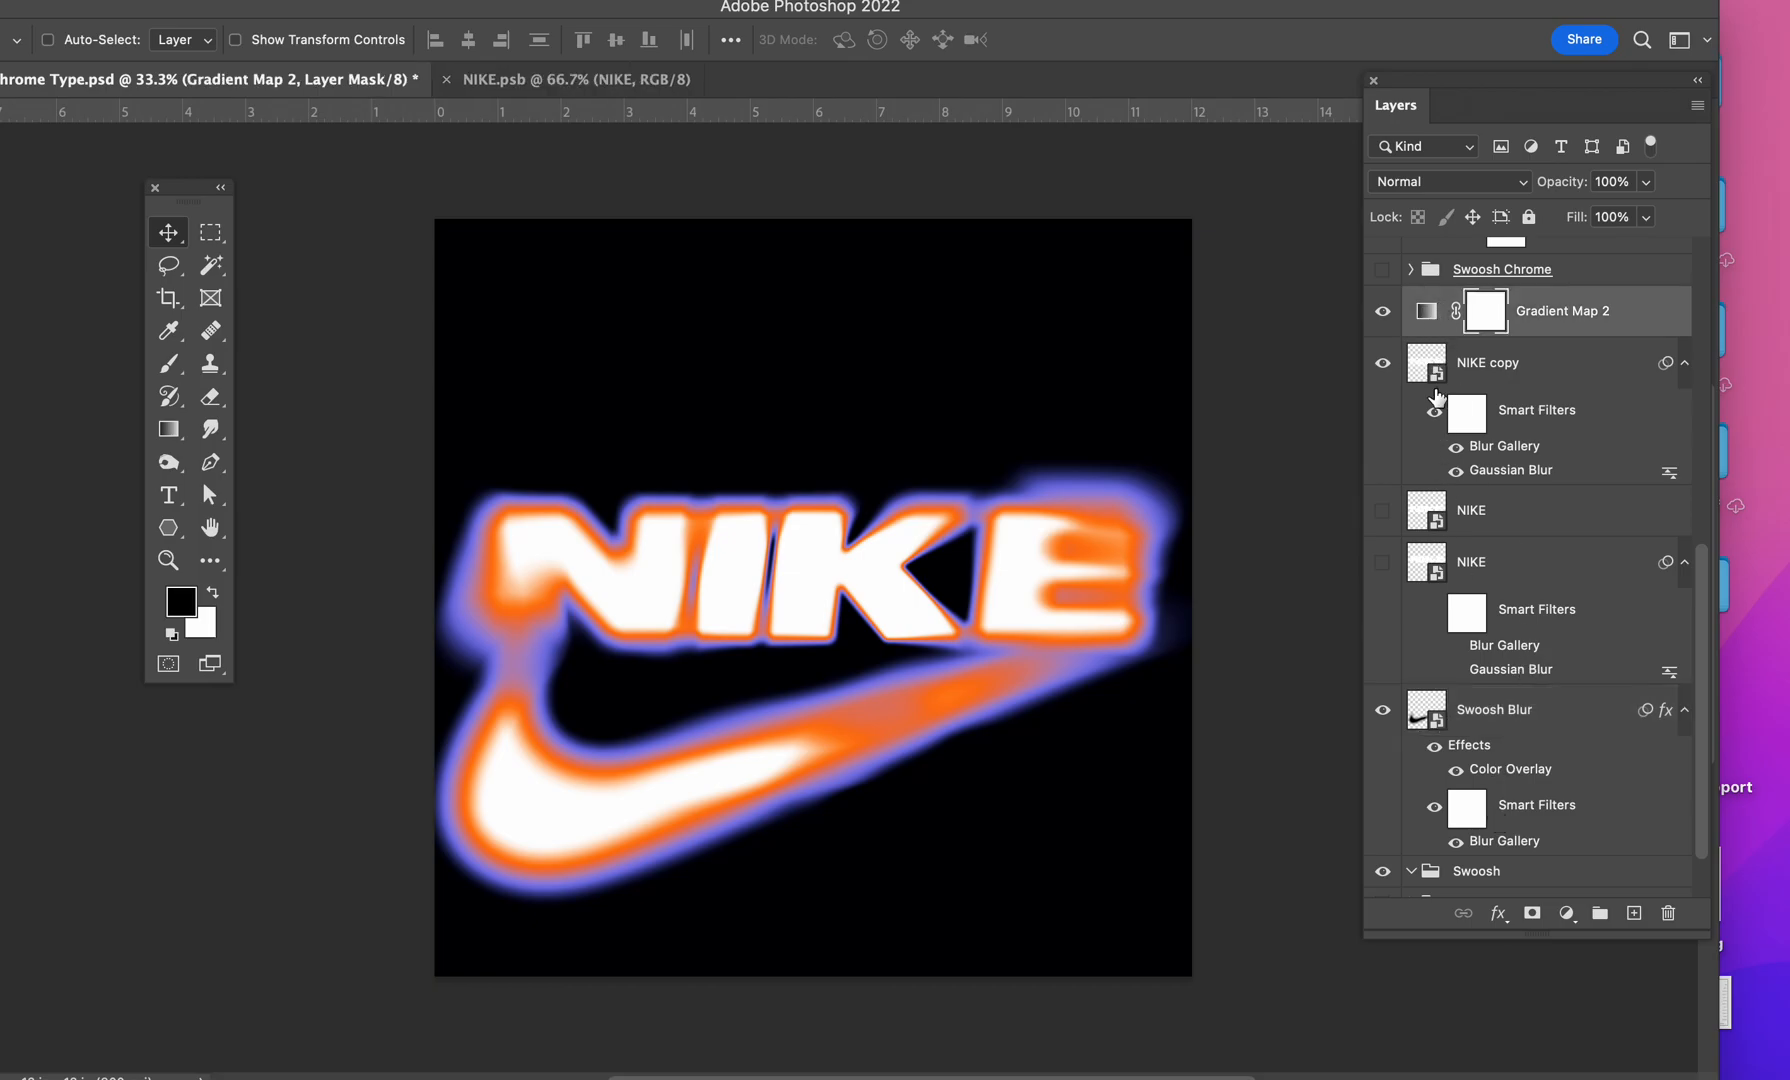
left_click(1437, 374)
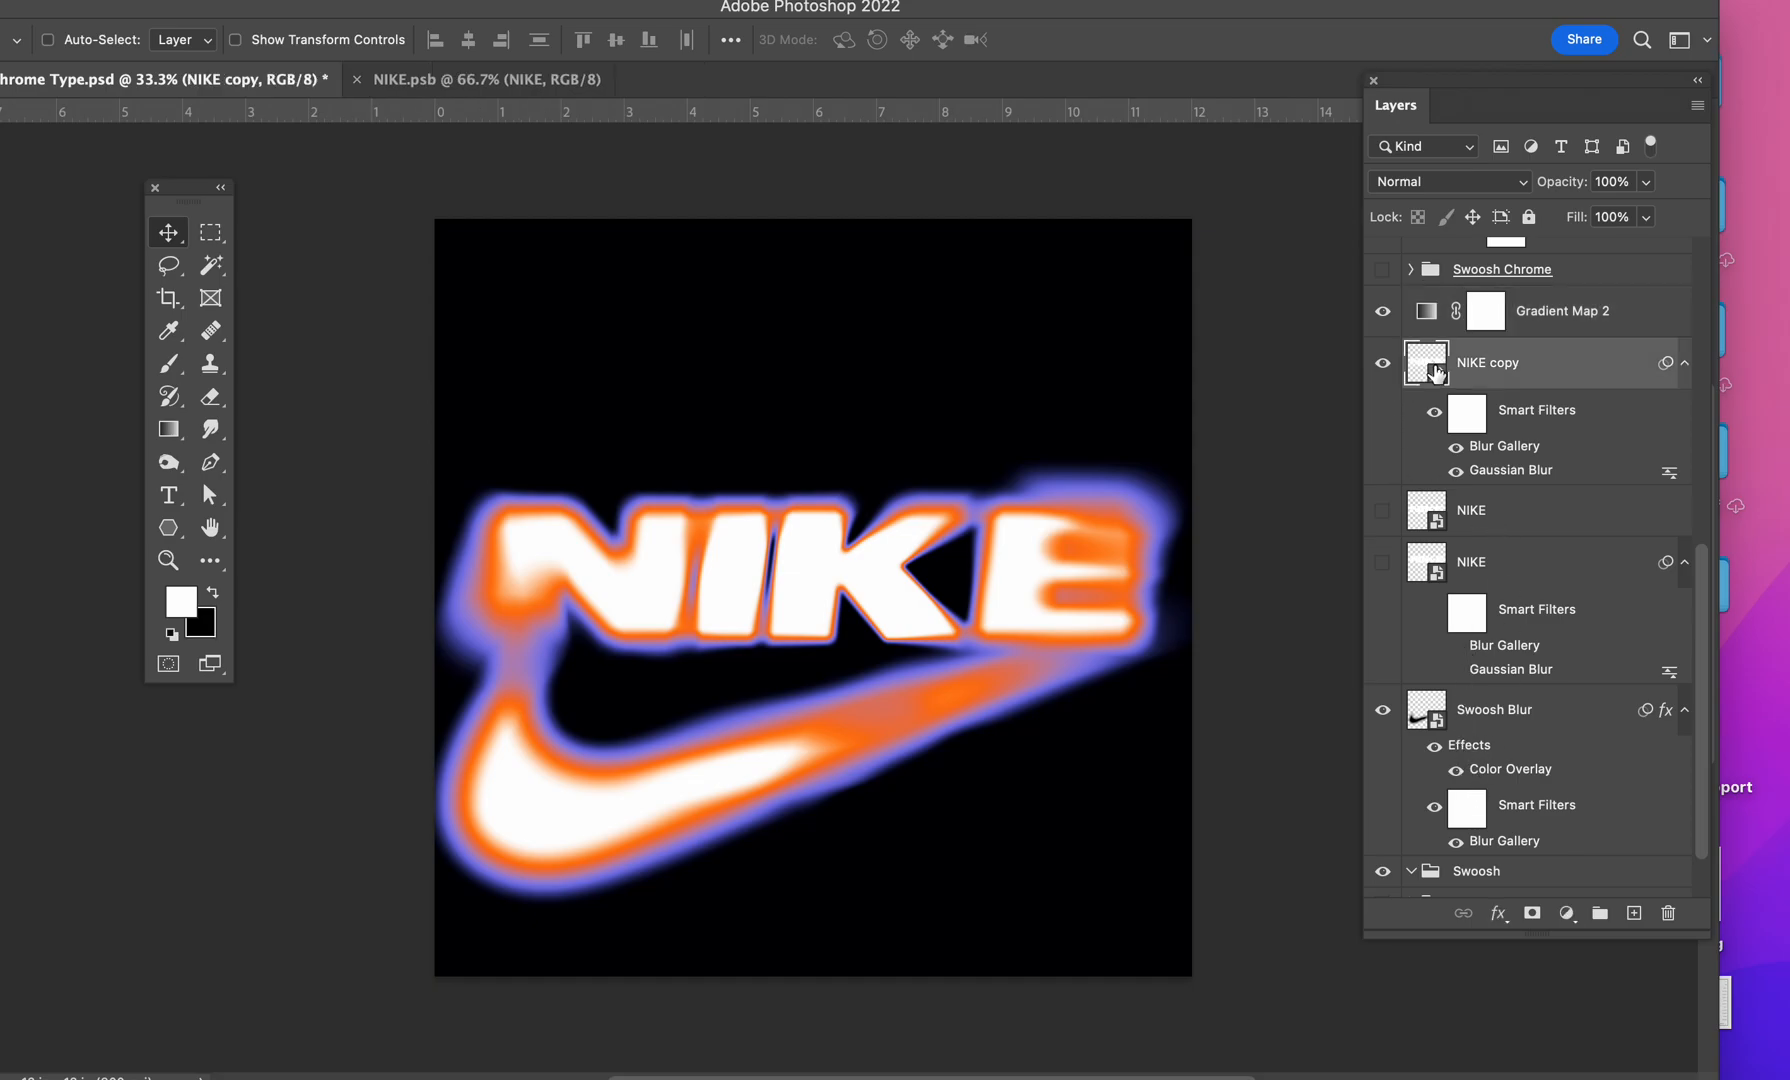
left_click(1382, 364)
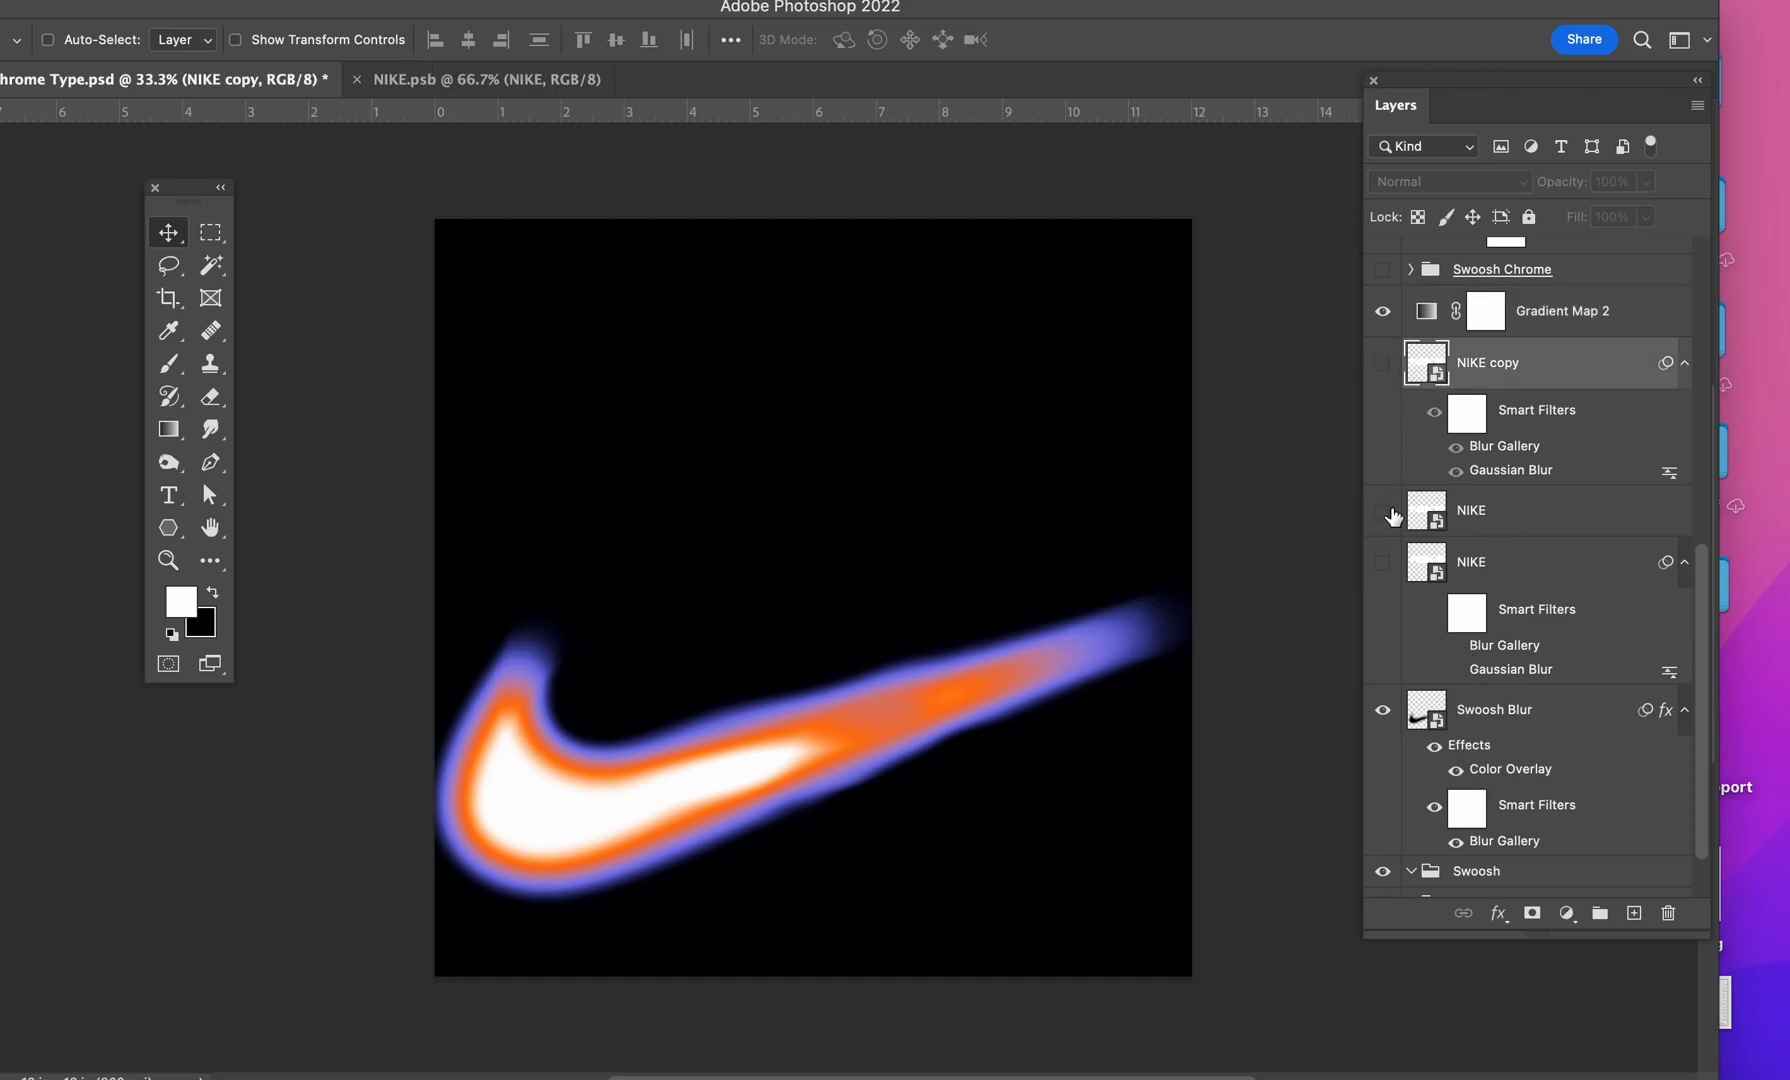
left_click(1382, 563)
left_click(1382, 511)
left_click(1382, 511)
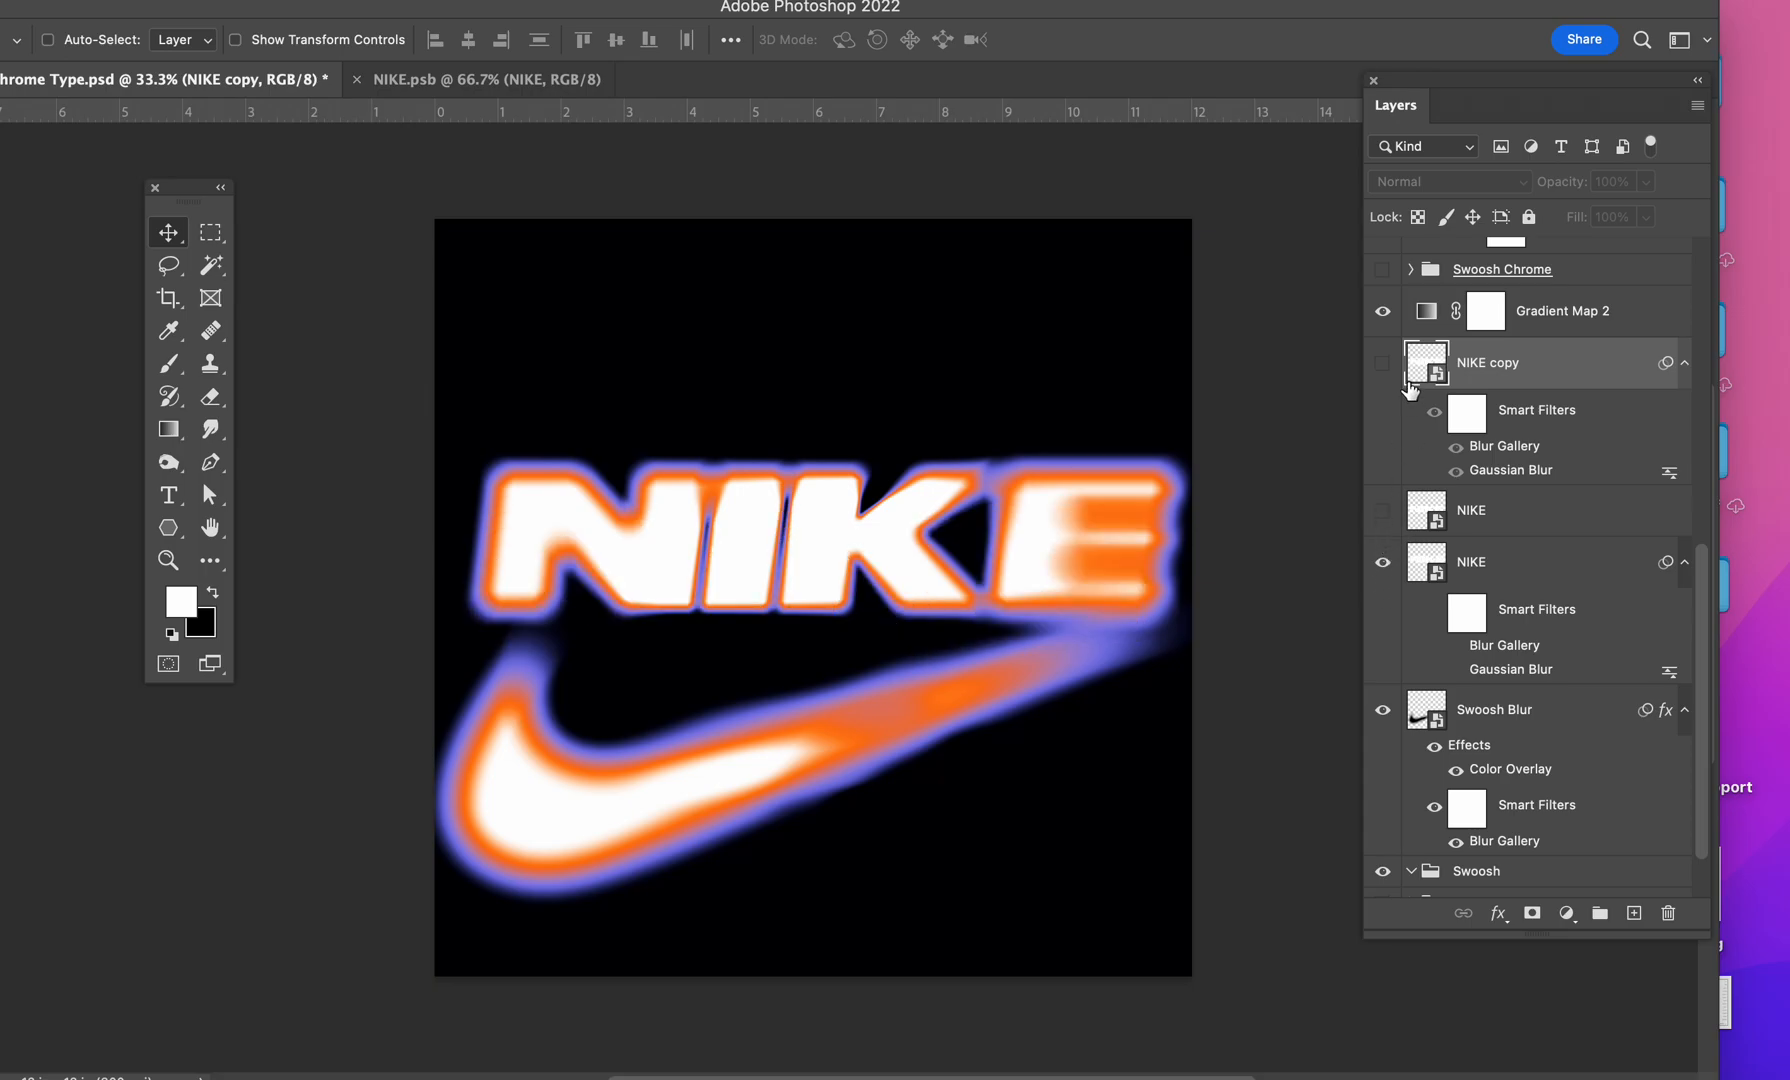
left_click(1382, 363)
left_click(1382, 563)
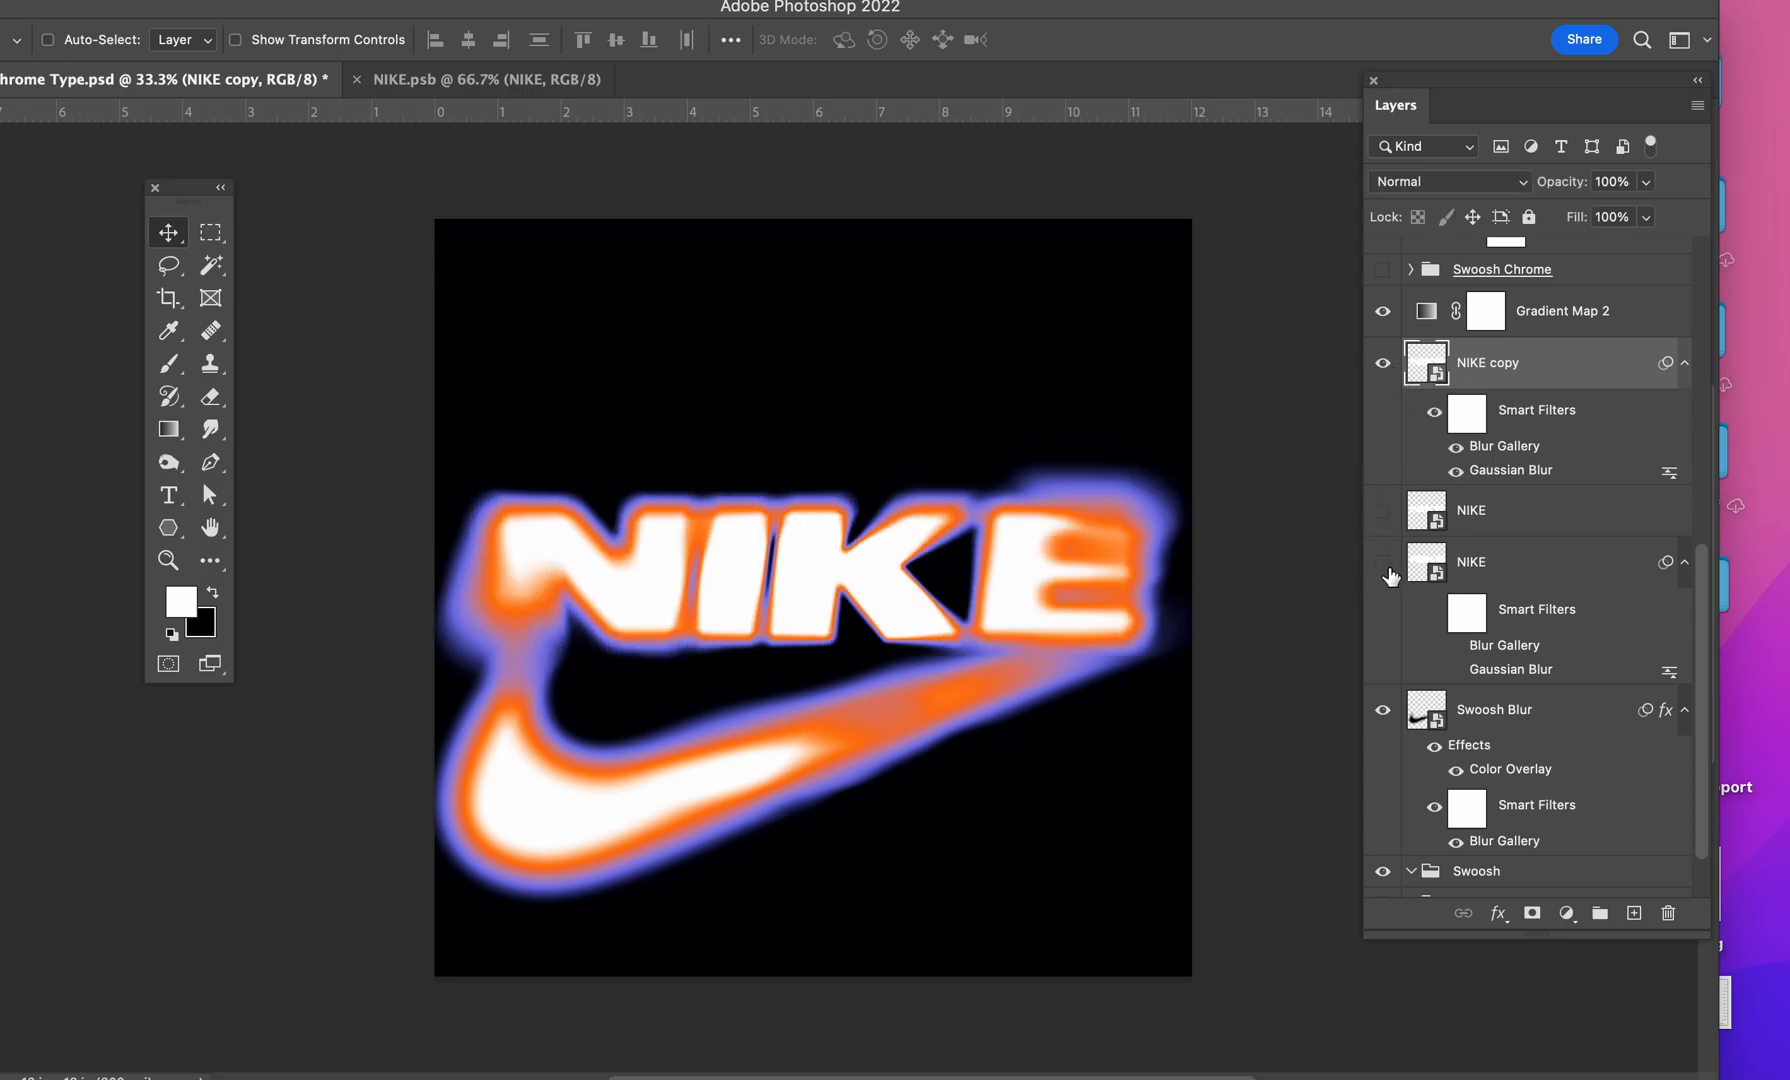
Step: Examine the Swoosh Blur layer's Blur Gallery settings, checking the iris blur and the individual field blur pins around the swoosh
scroll(1430, 690, "down", 2)
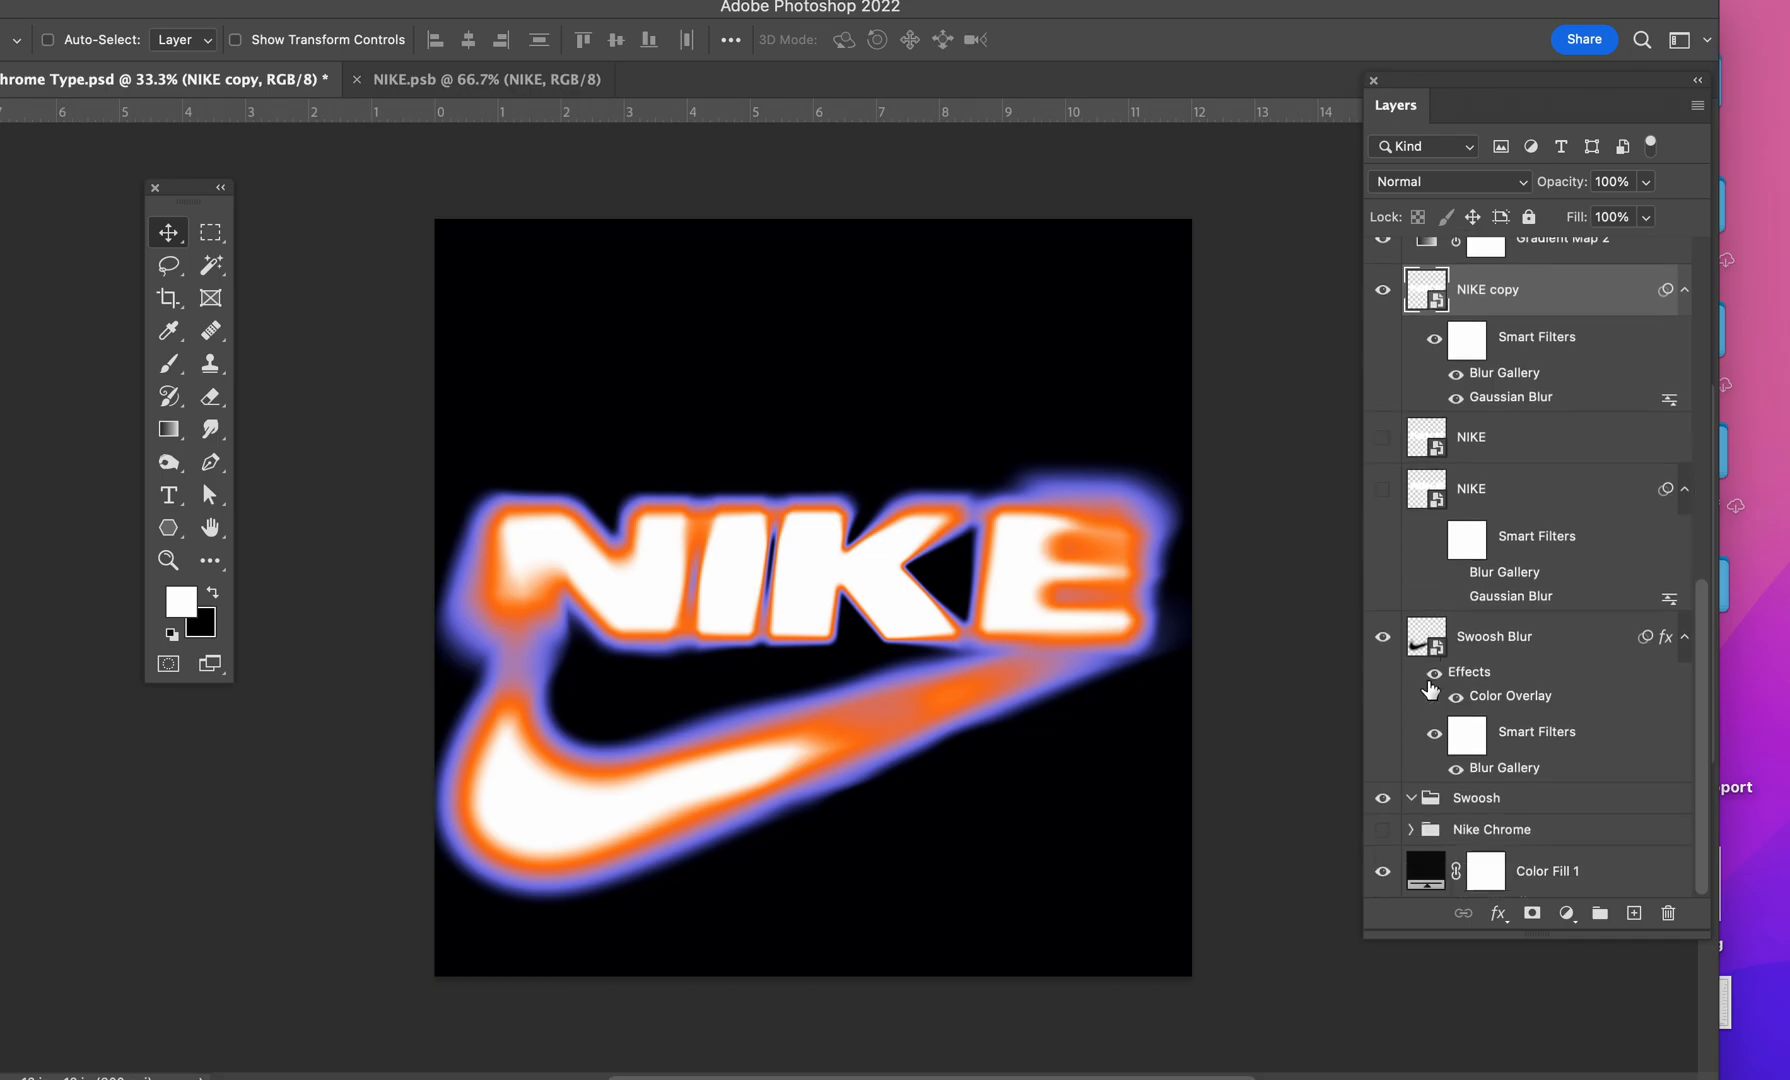
double_click(1517, 767)
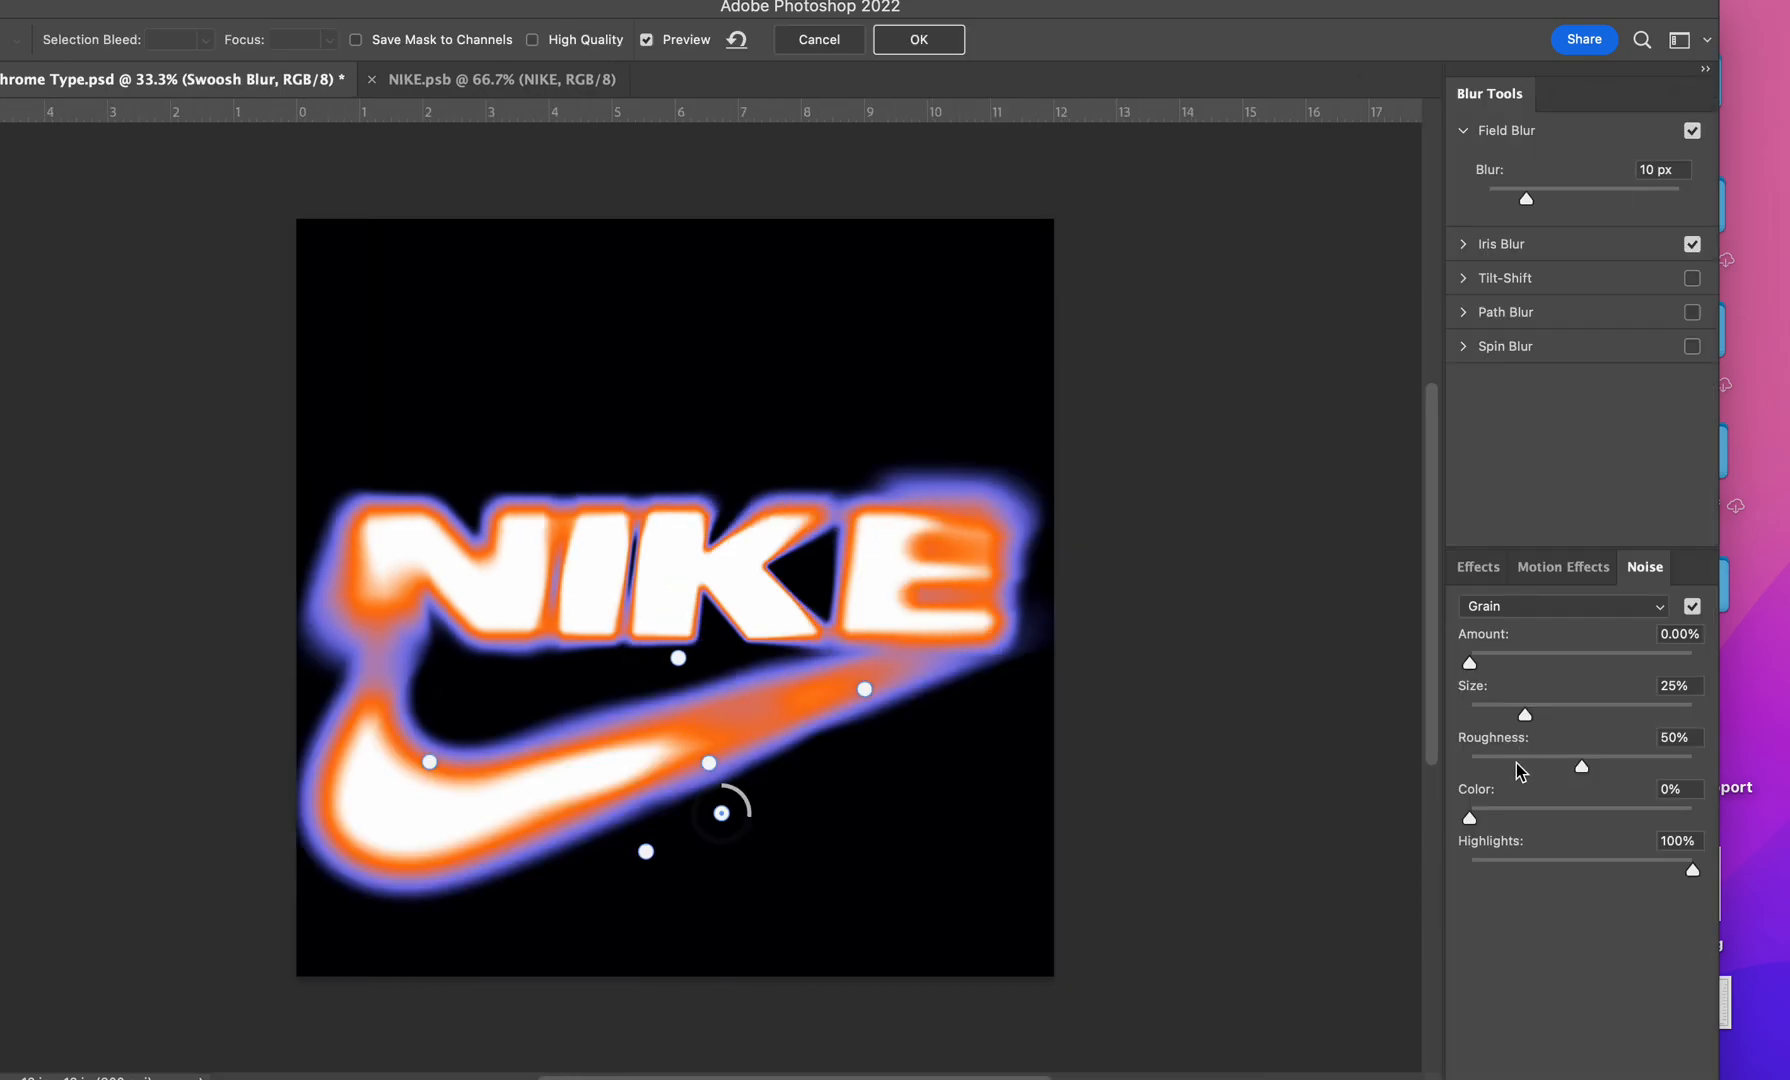
left_click(1459, 251)
left_click(1692, 133)
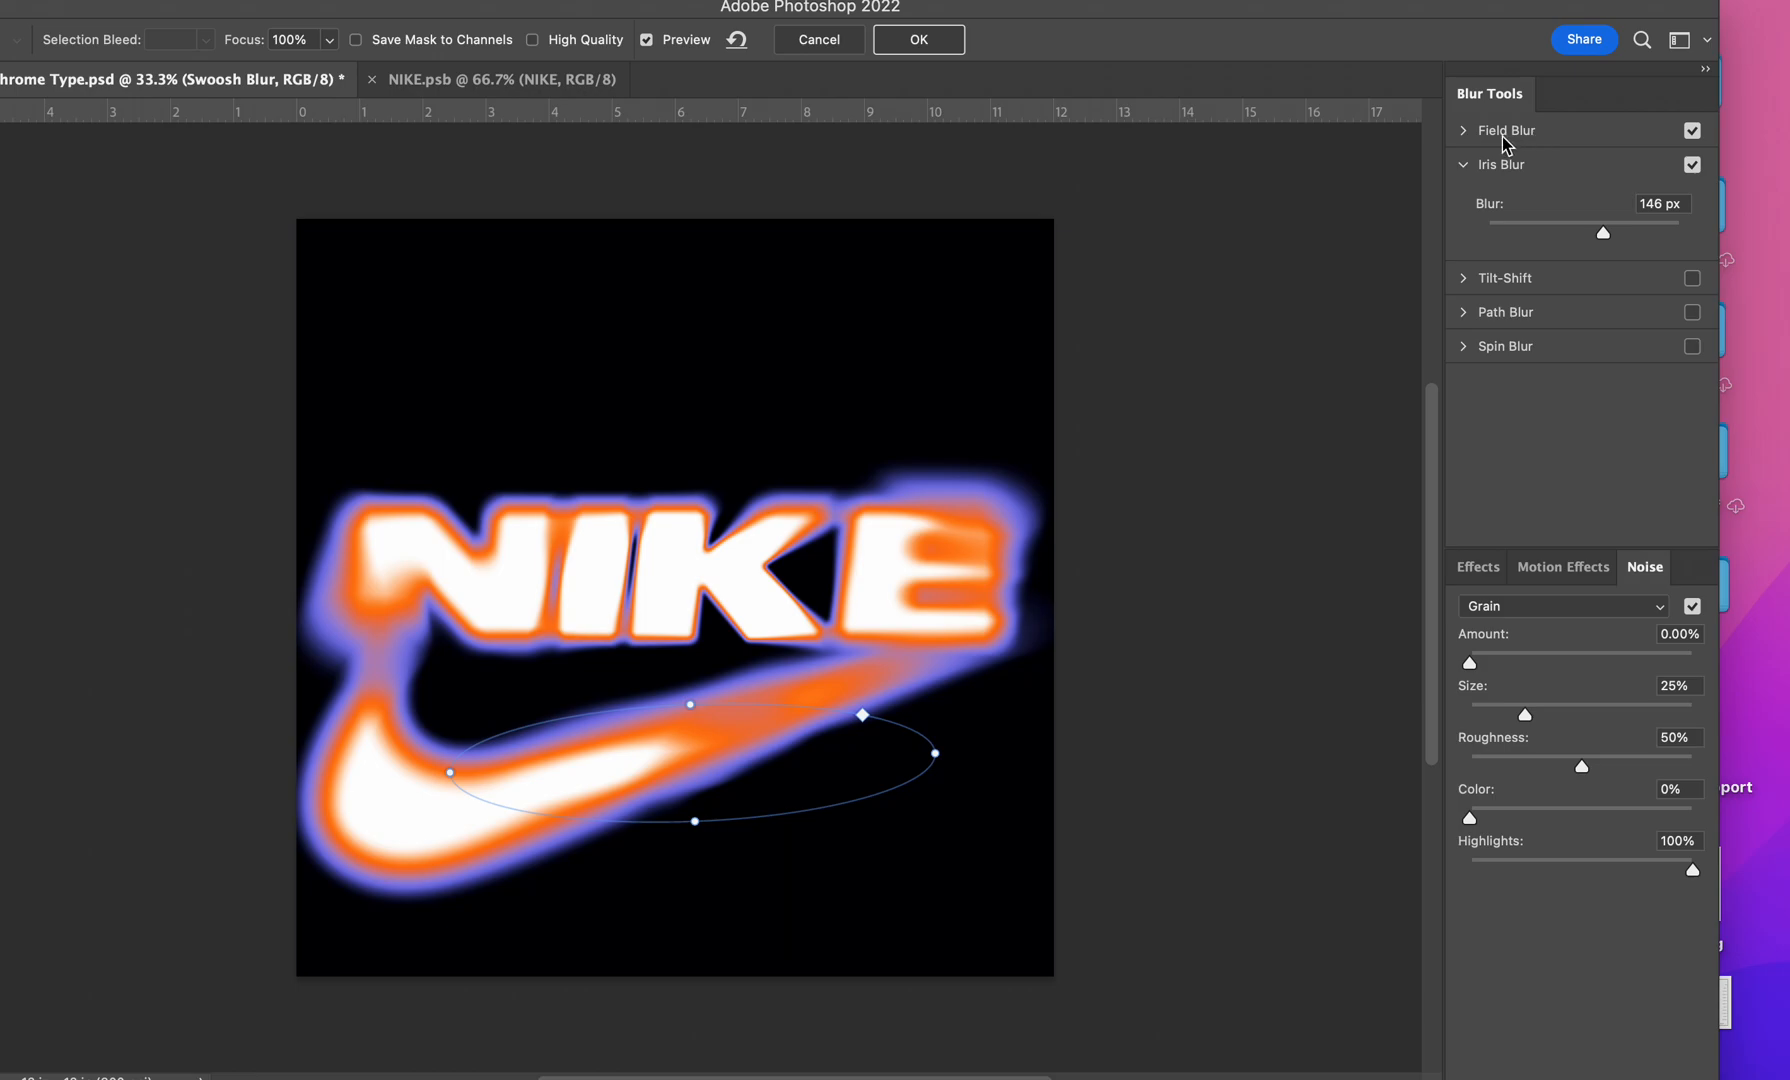
left_click(1463, 131)
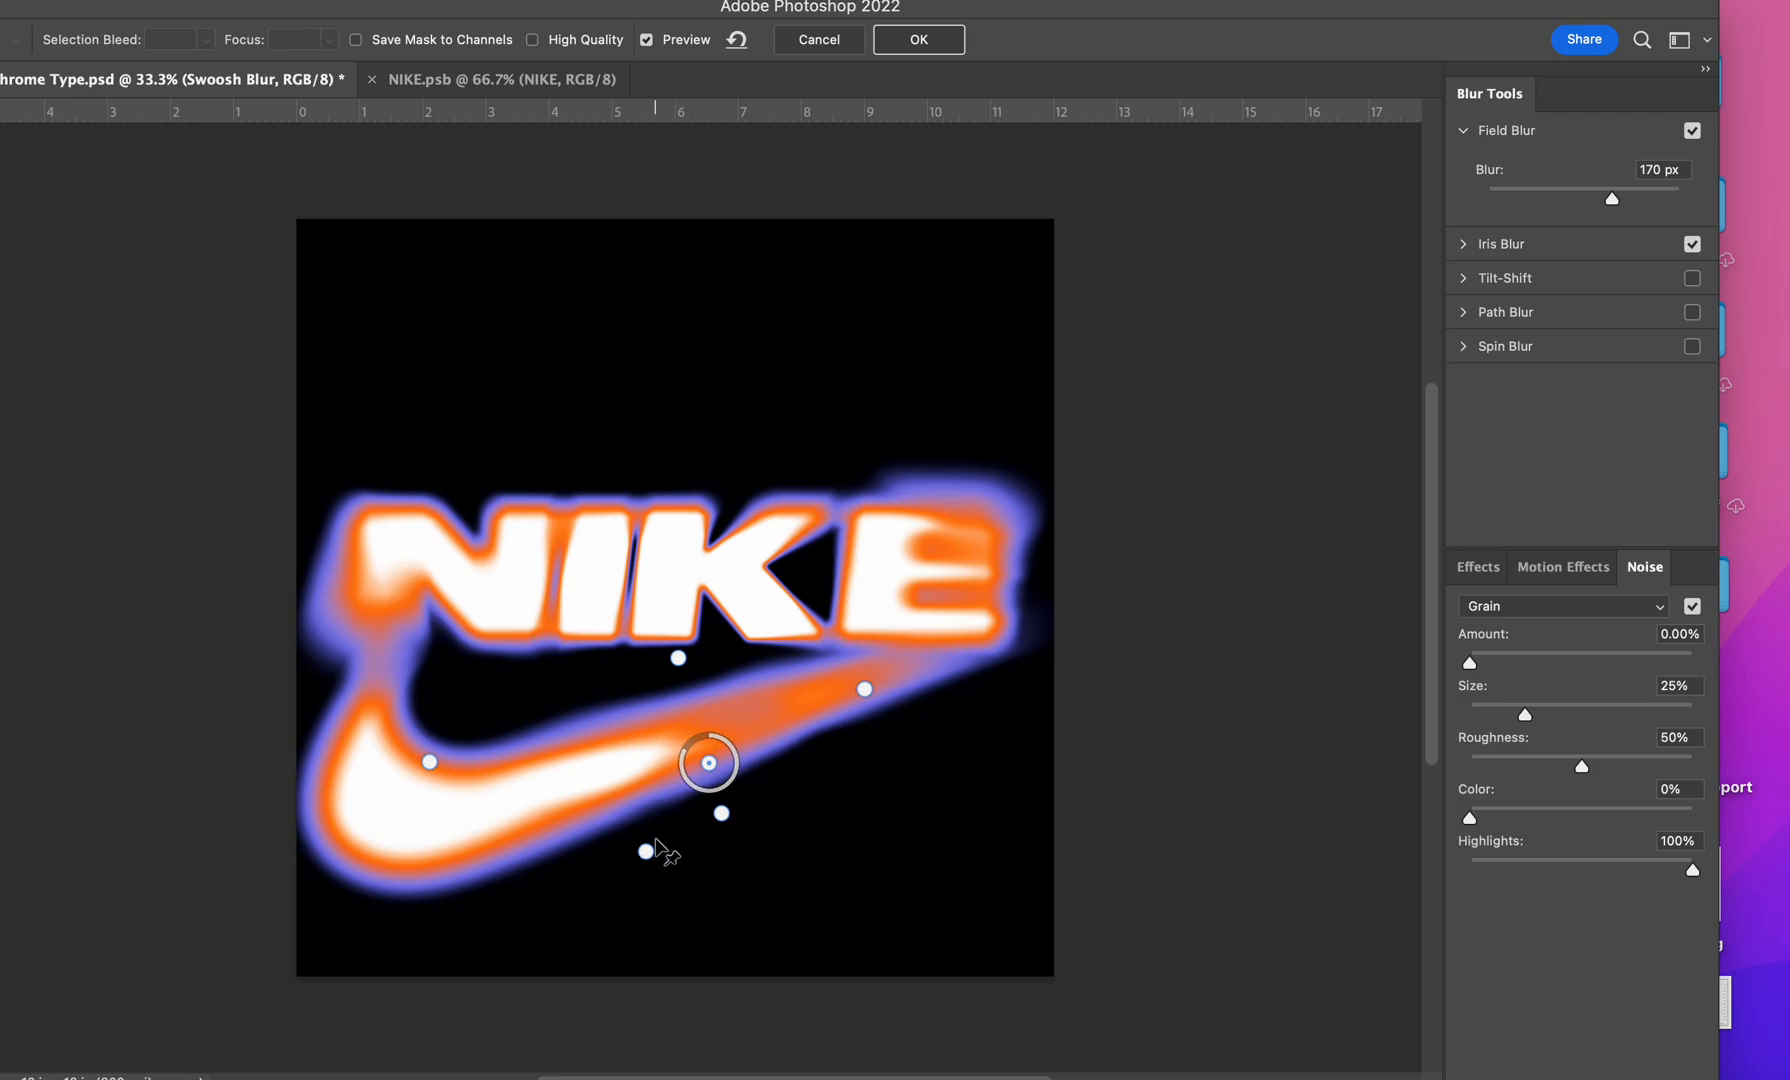
left_click(647, 852)
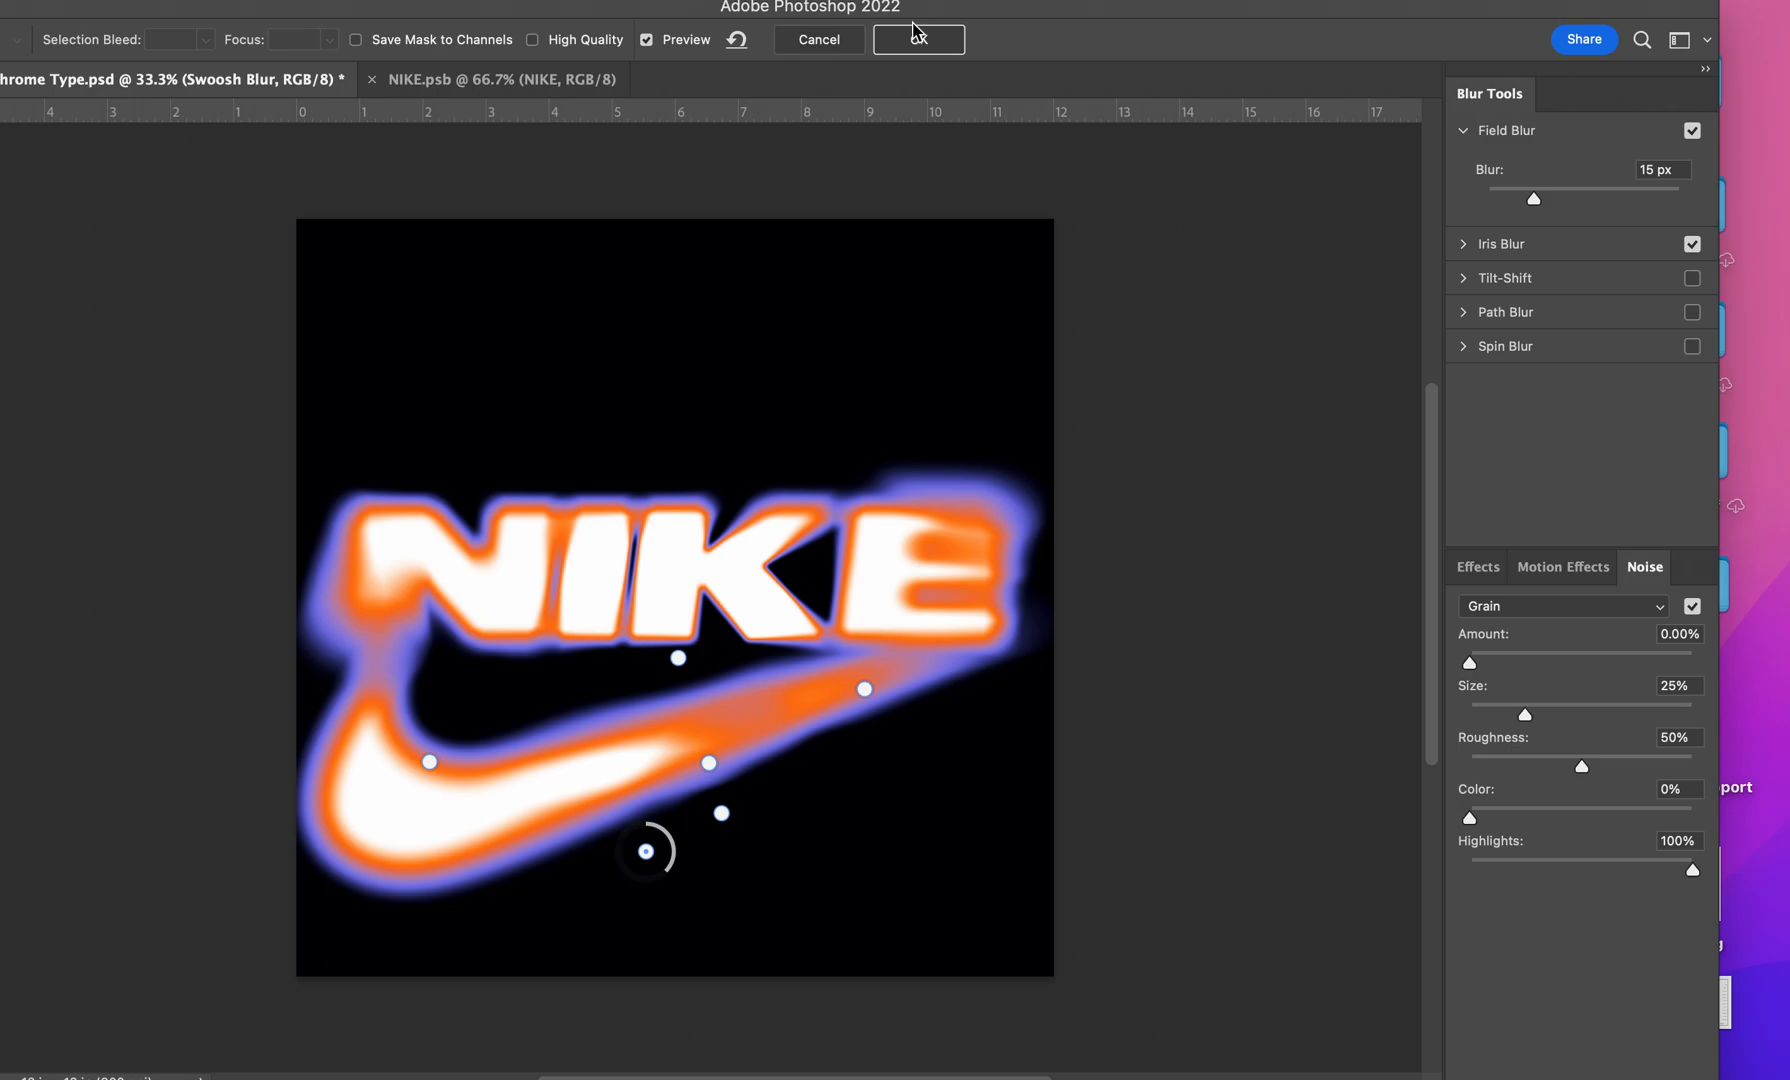
left_click(886, 38)
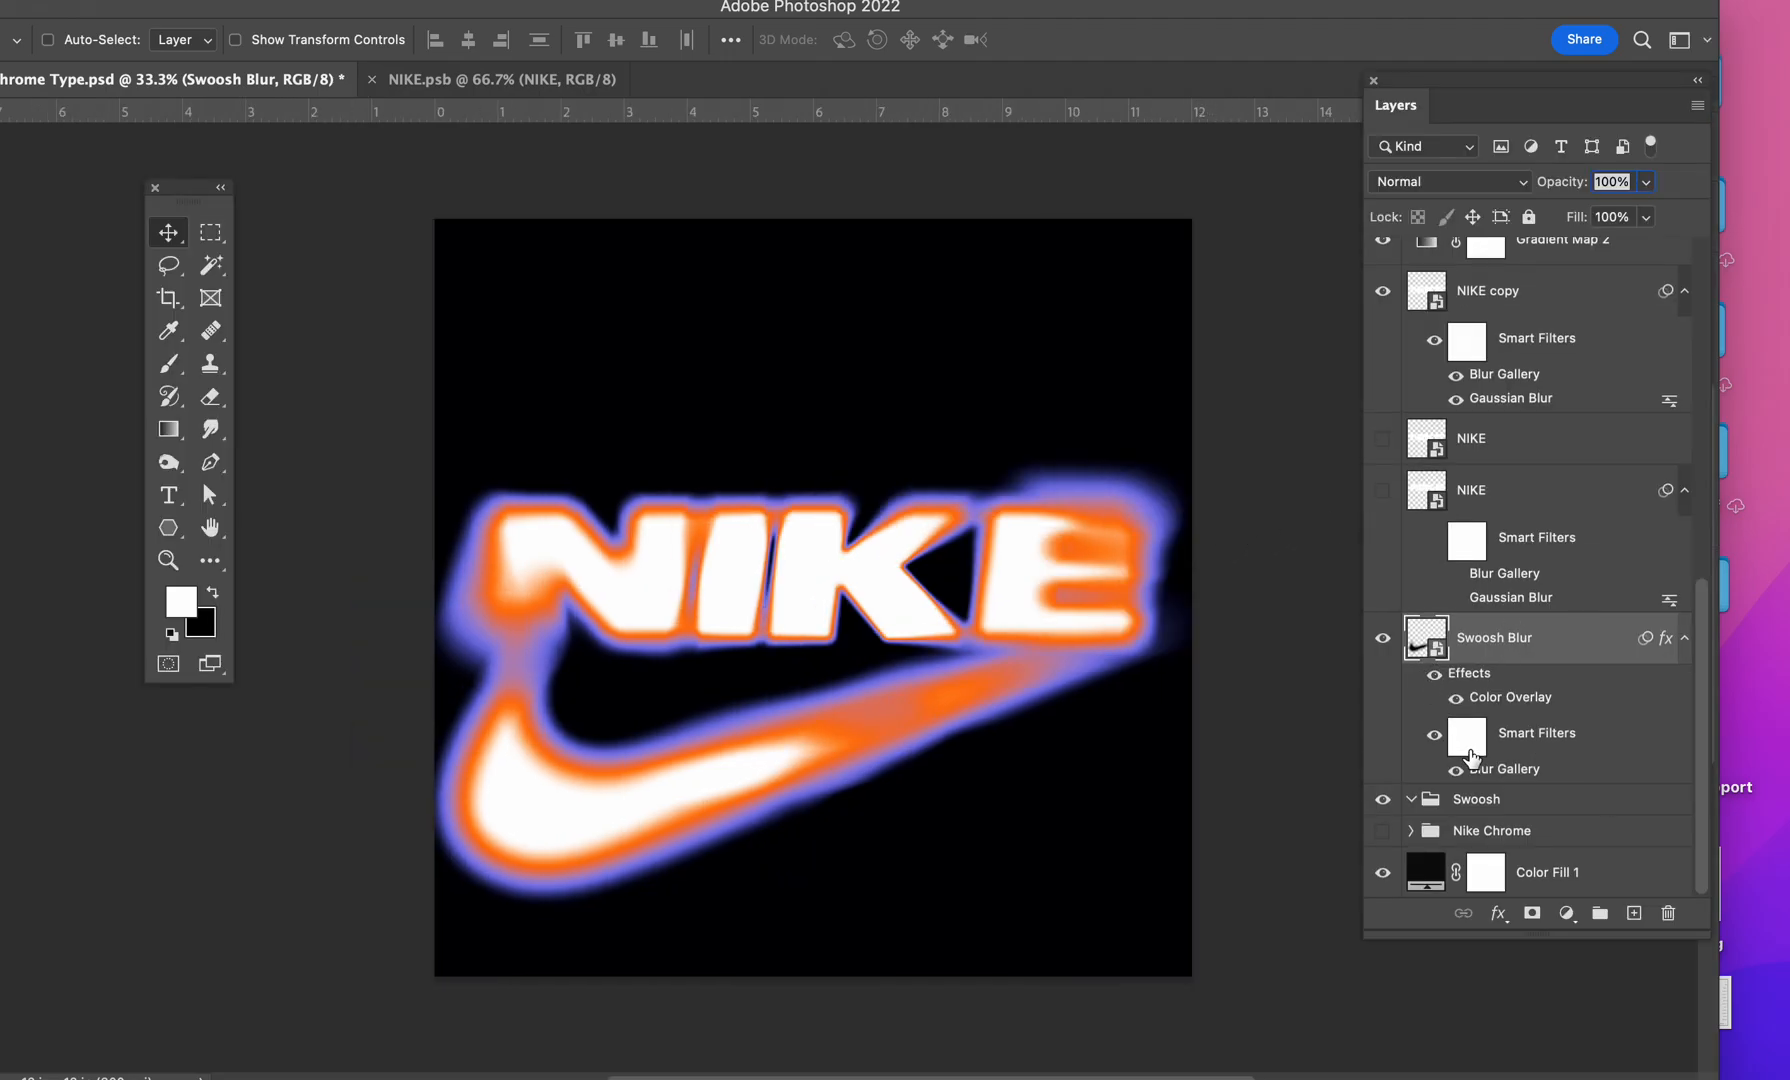
Step: Select the layers from Swoosh Blur through NIKE copy and move the lettering and swoosh together slightly up and to the right
scroll(1470, 757, "up", 2)
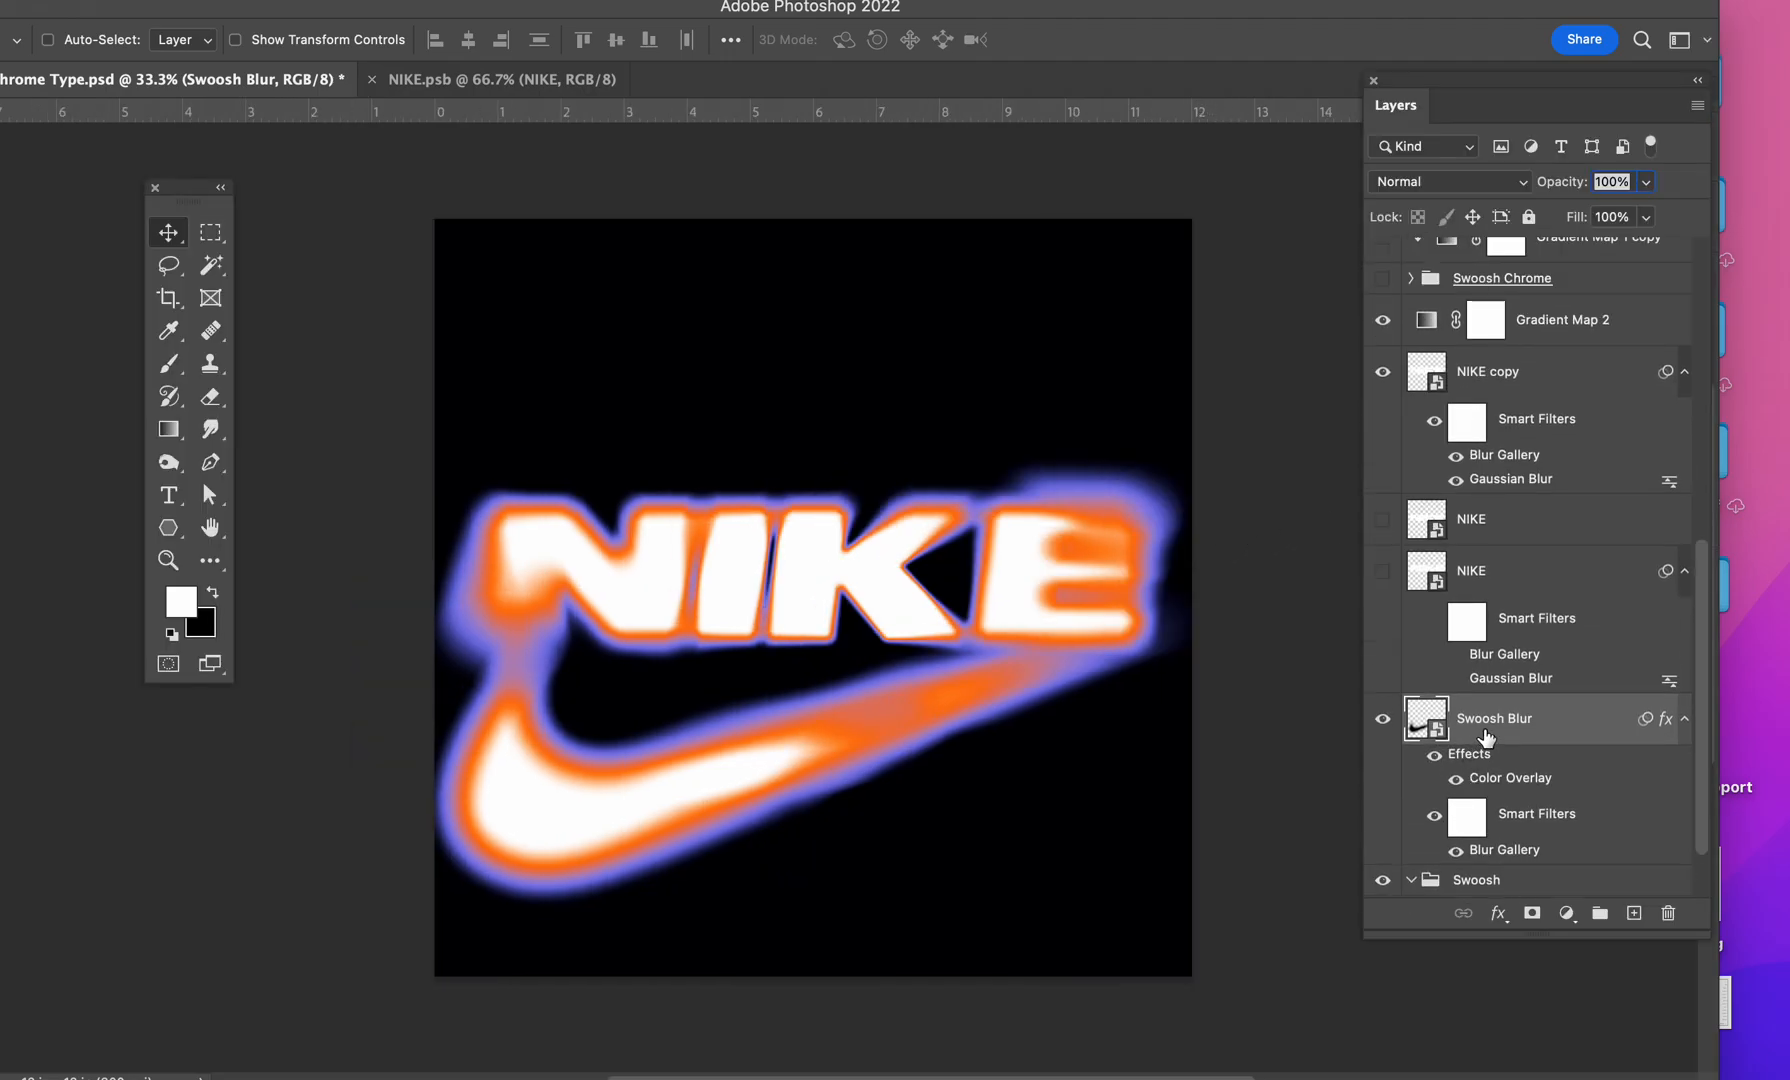
left_click(1421, 373, "shift")
left_click_drag(872, 622, 889, 572)
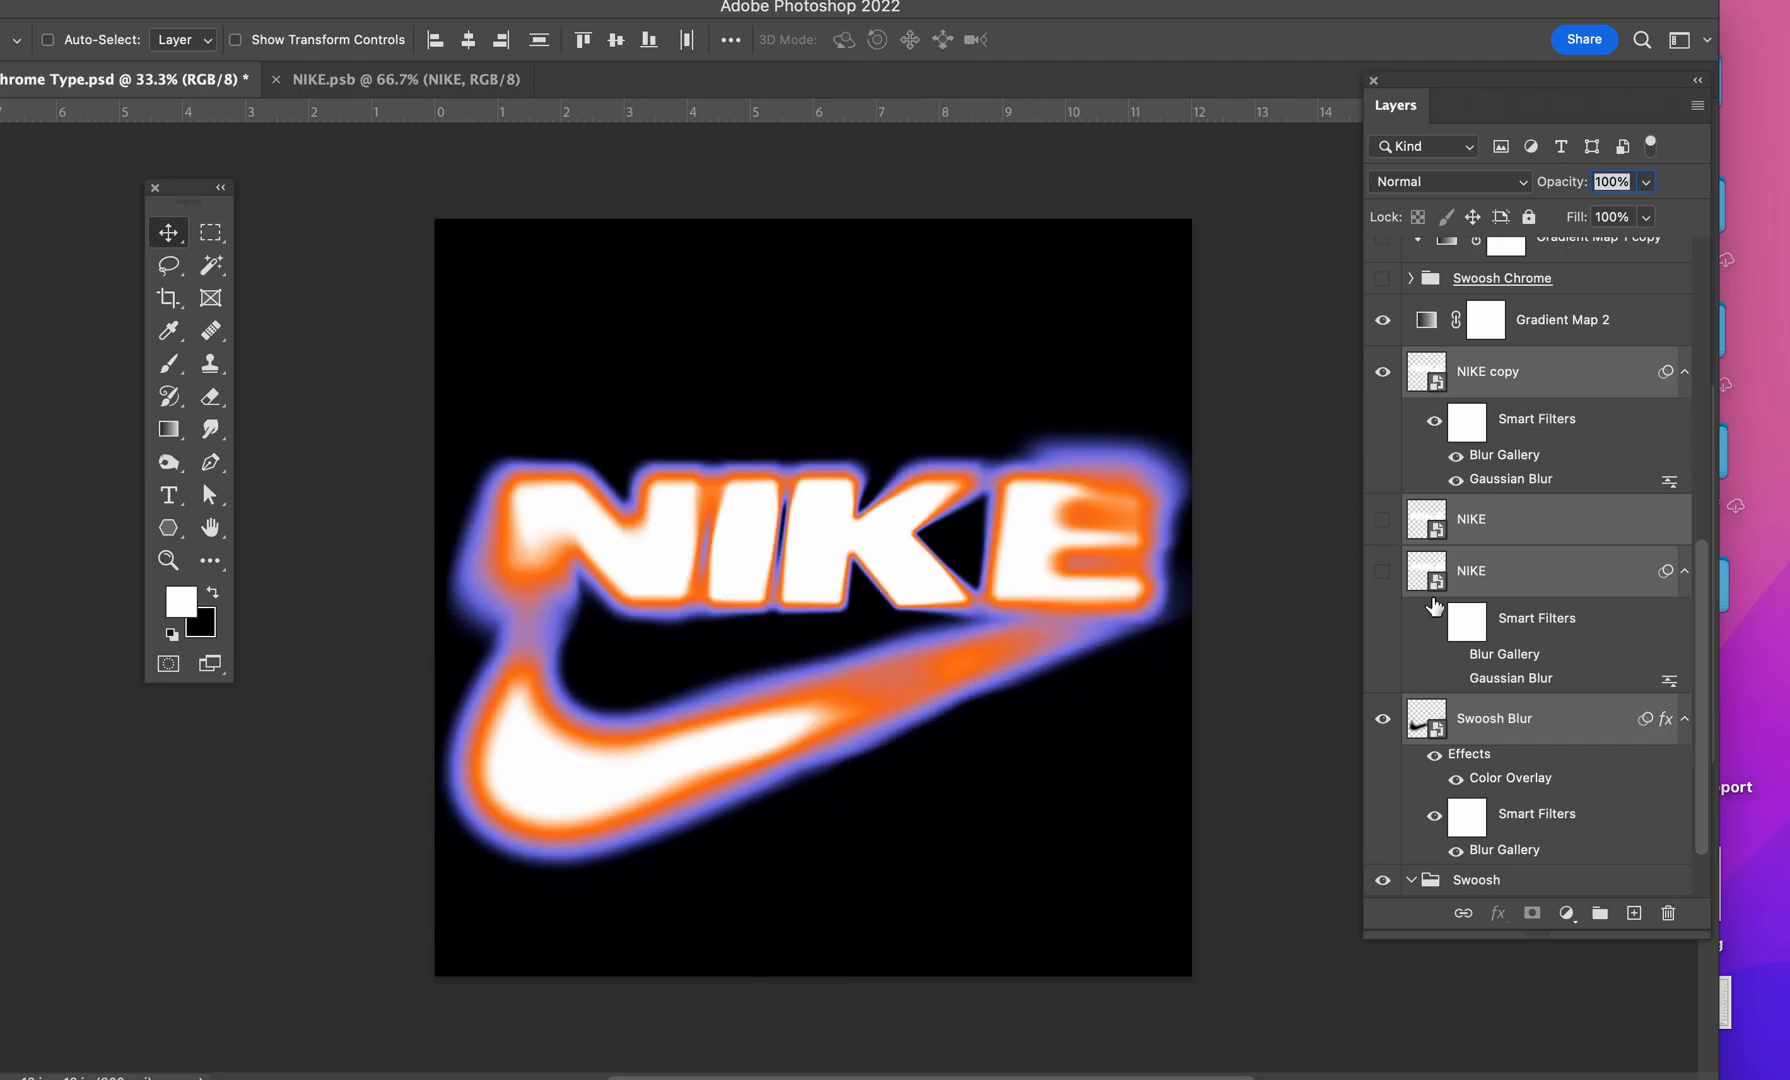
left_click(1536, 517)
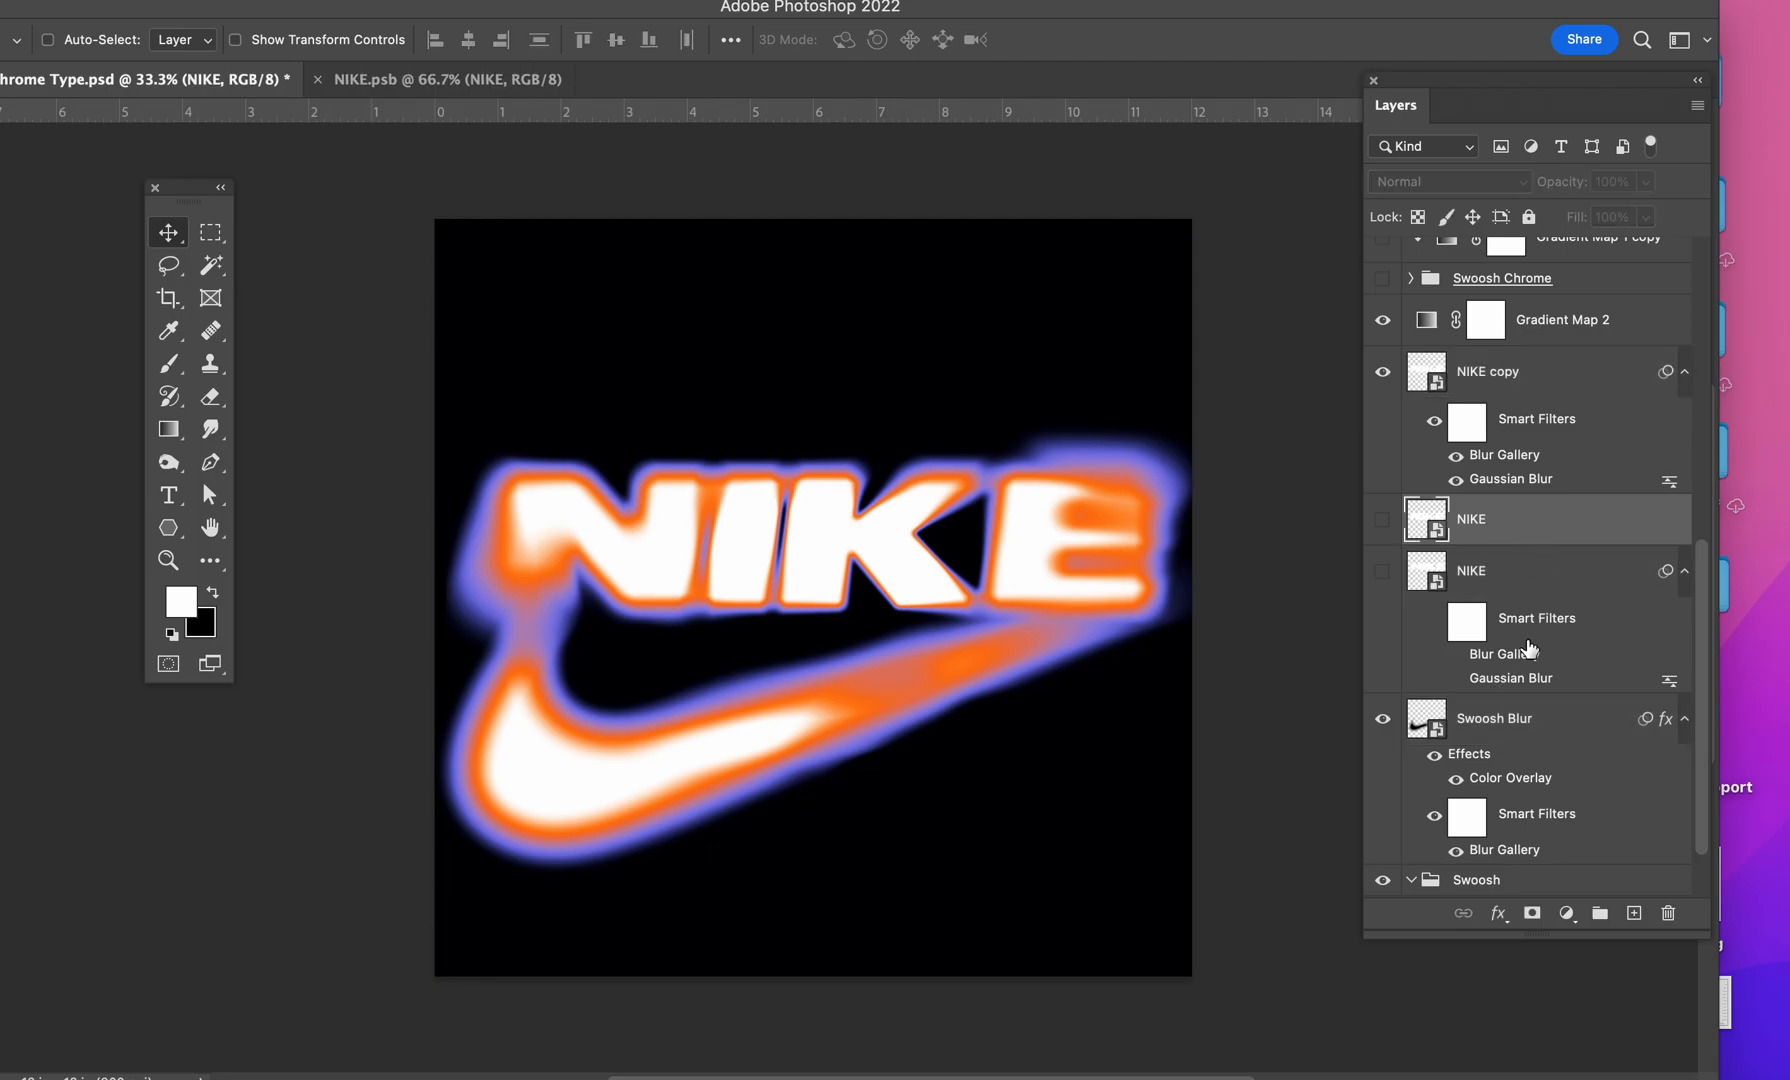
Step: Review the layer stack from the Composite layer down to Color Fill 1, and select the Gradient Map 2 adjustment layer
scroll(1531, 655, "down", 2)
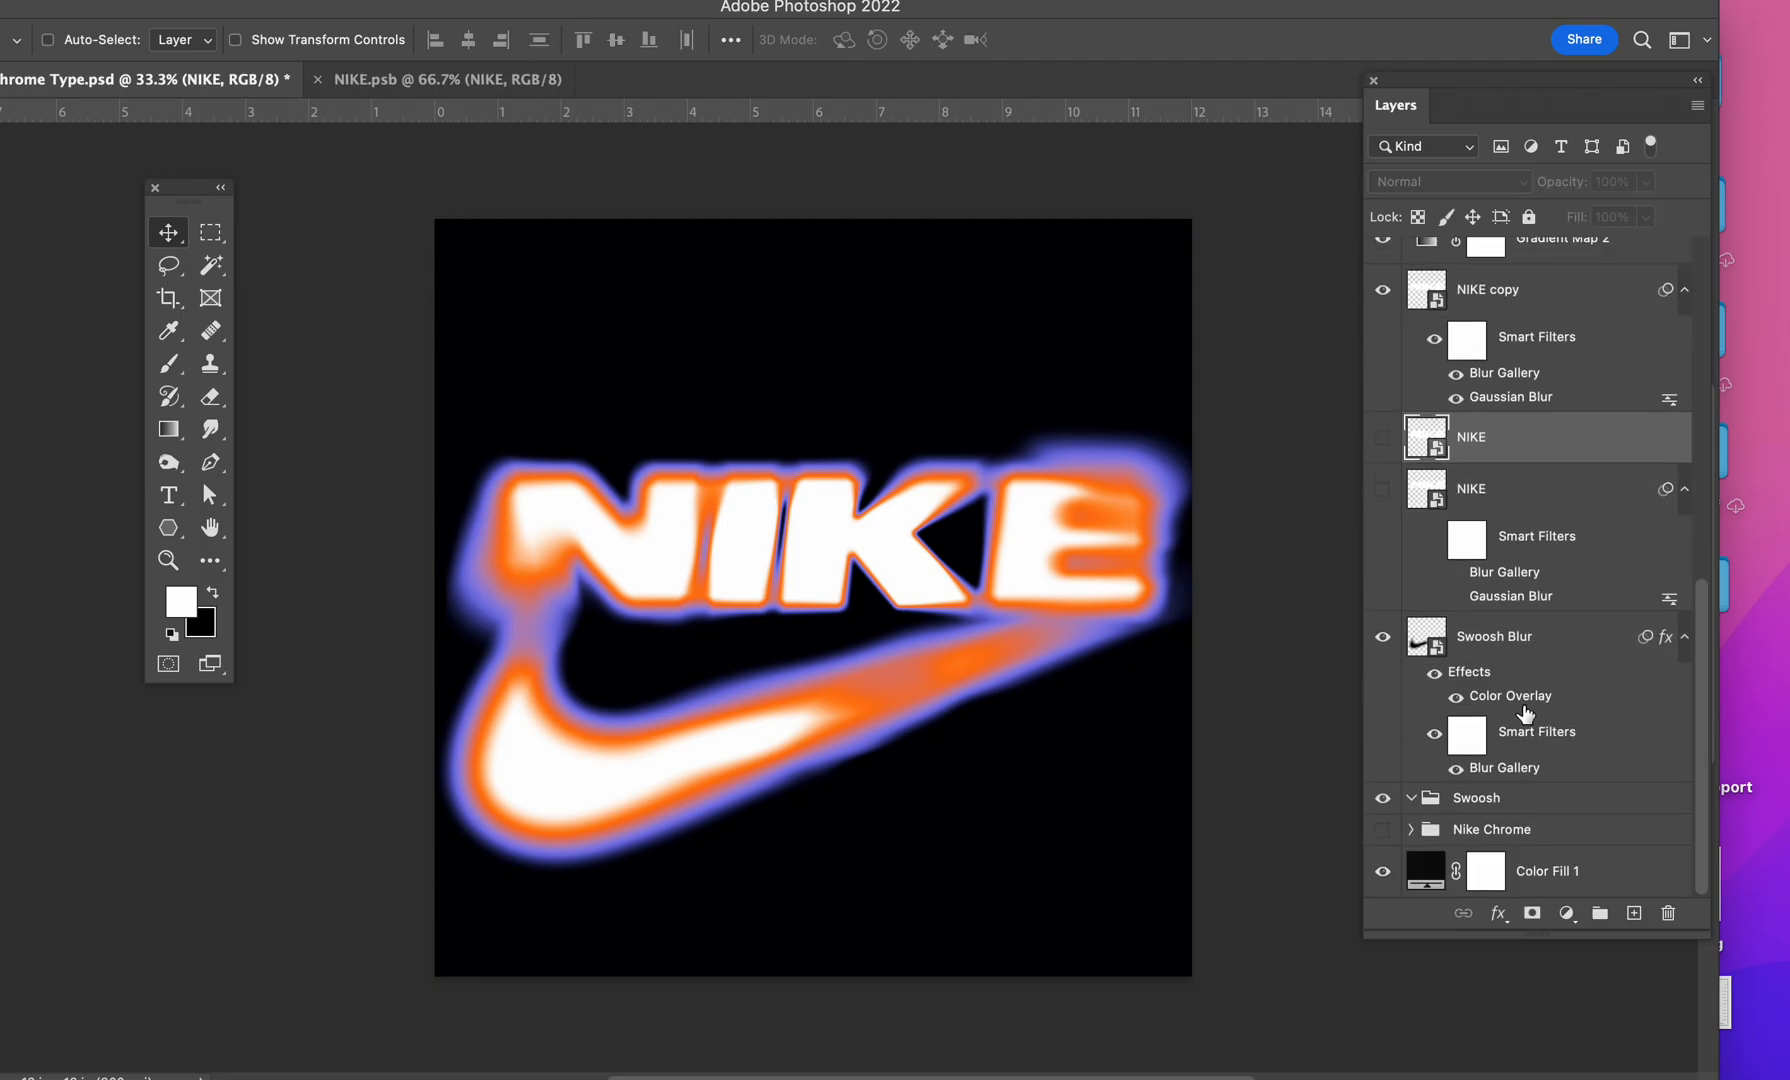
scroll(1524, 716, "up", 5)
scroll(1524, 714, "up", 3)
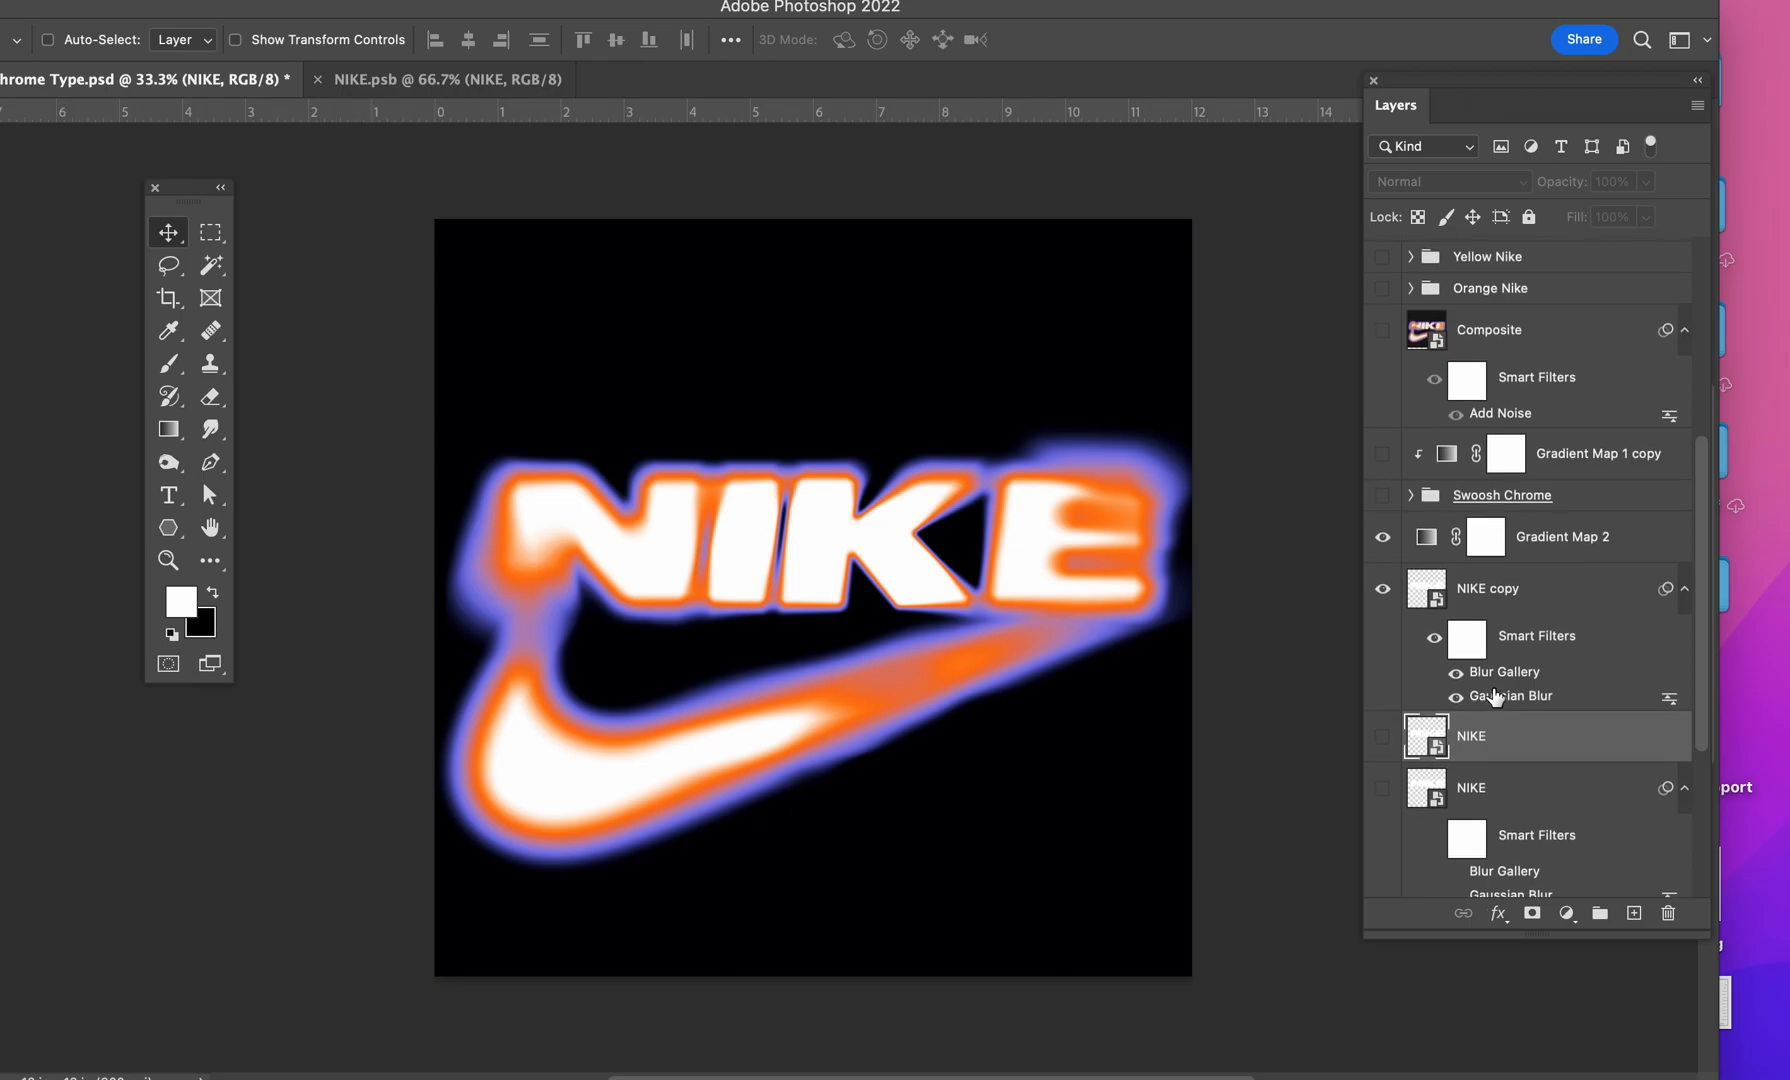
scroll(1495, 697, "up", 1)
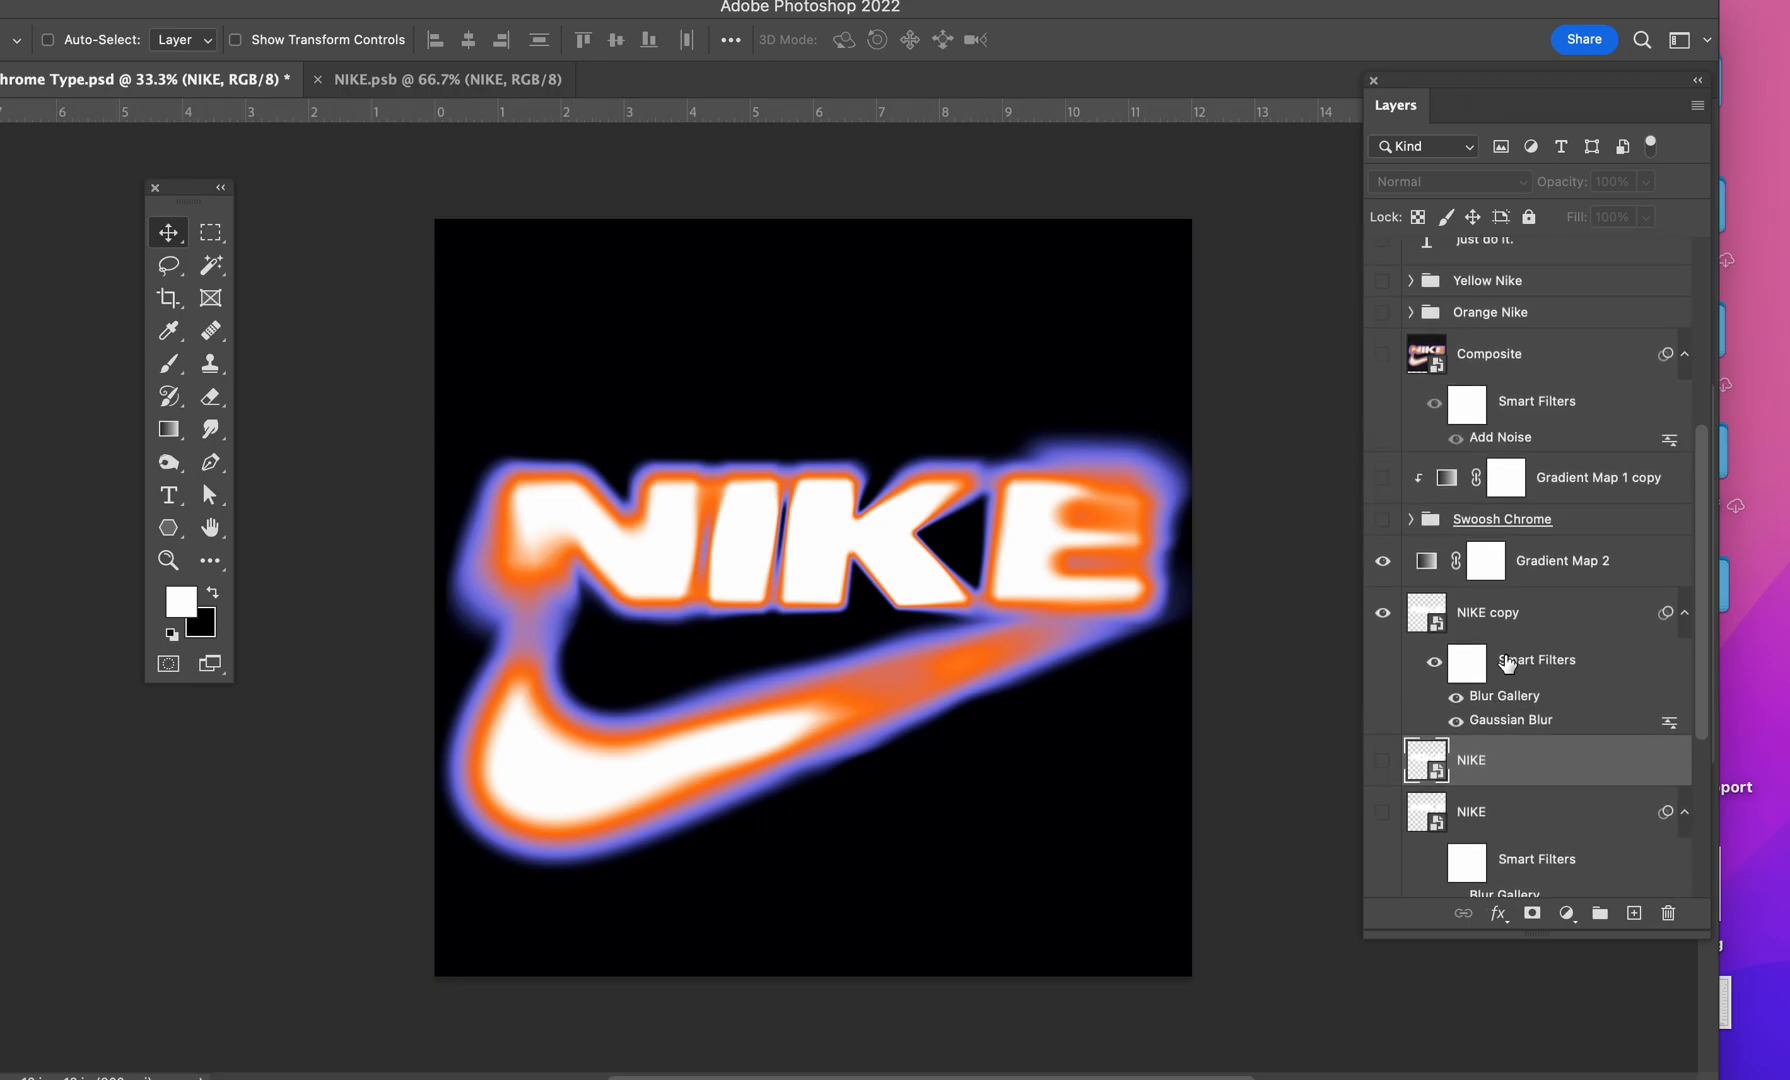
left_click(1437, 578)
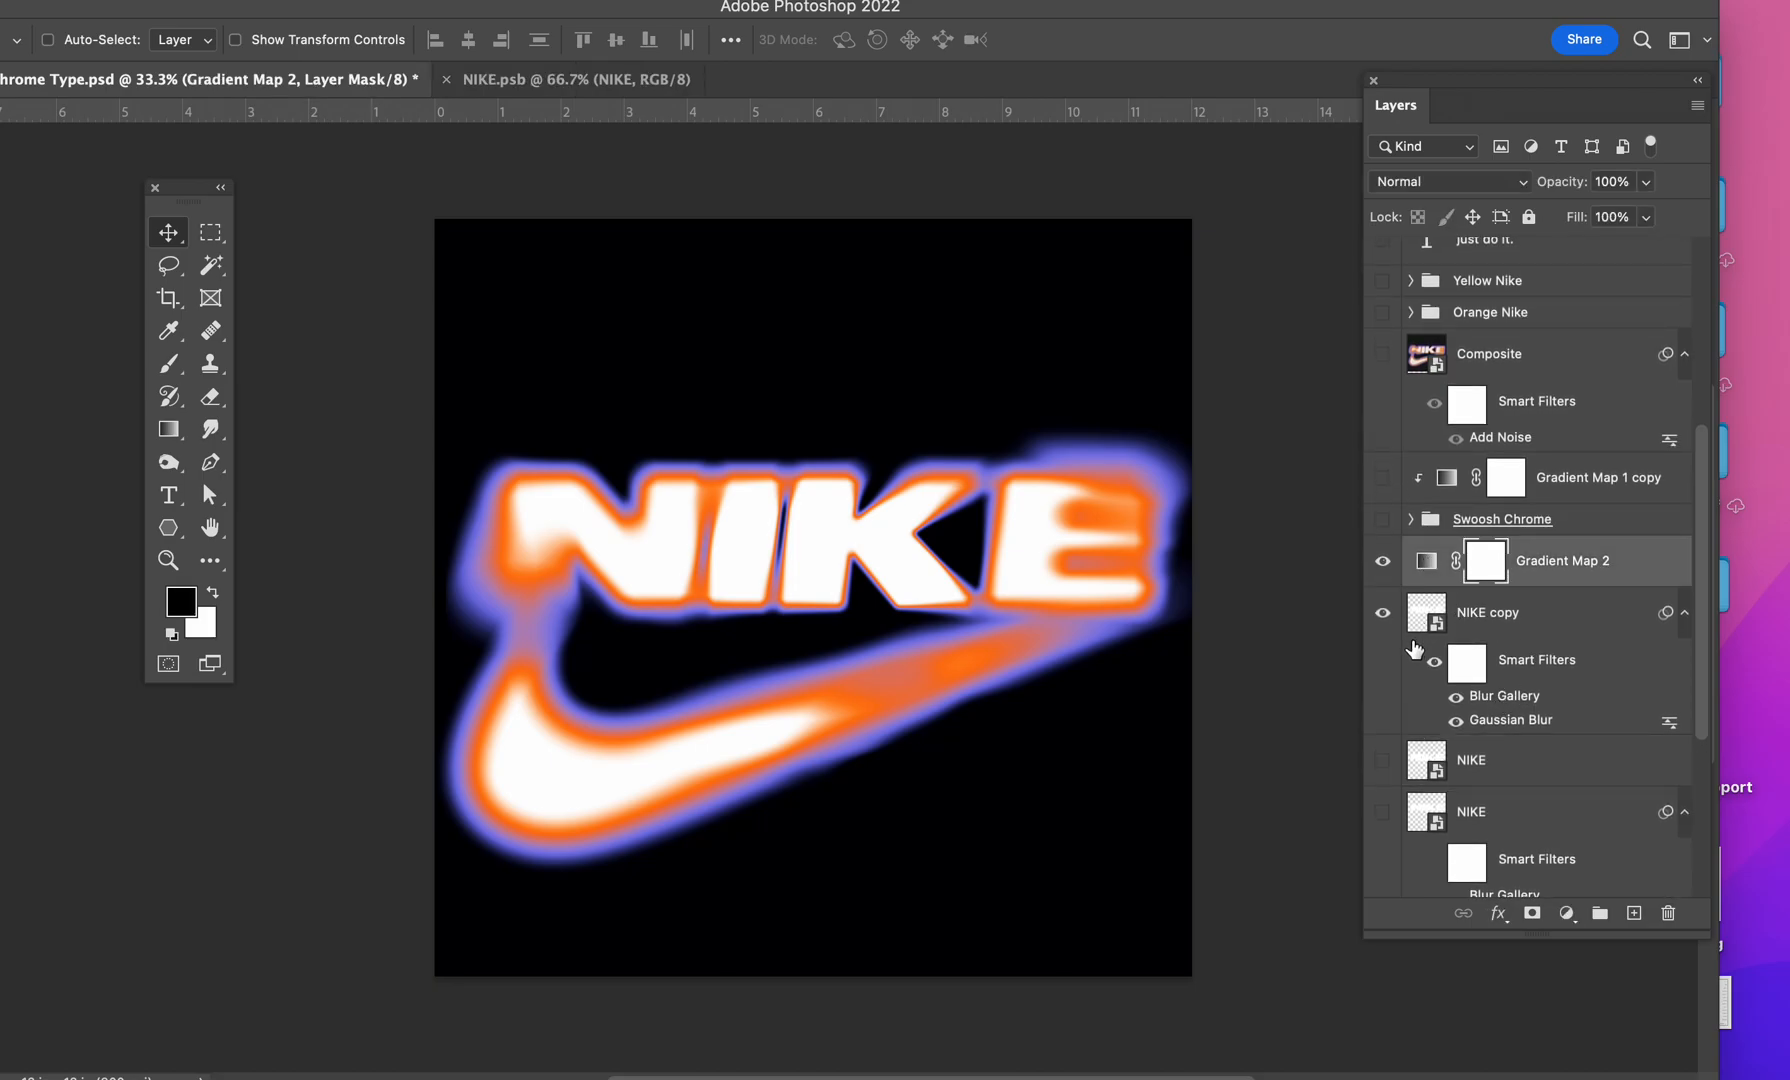
scroll(1422, 647, "down", 10)
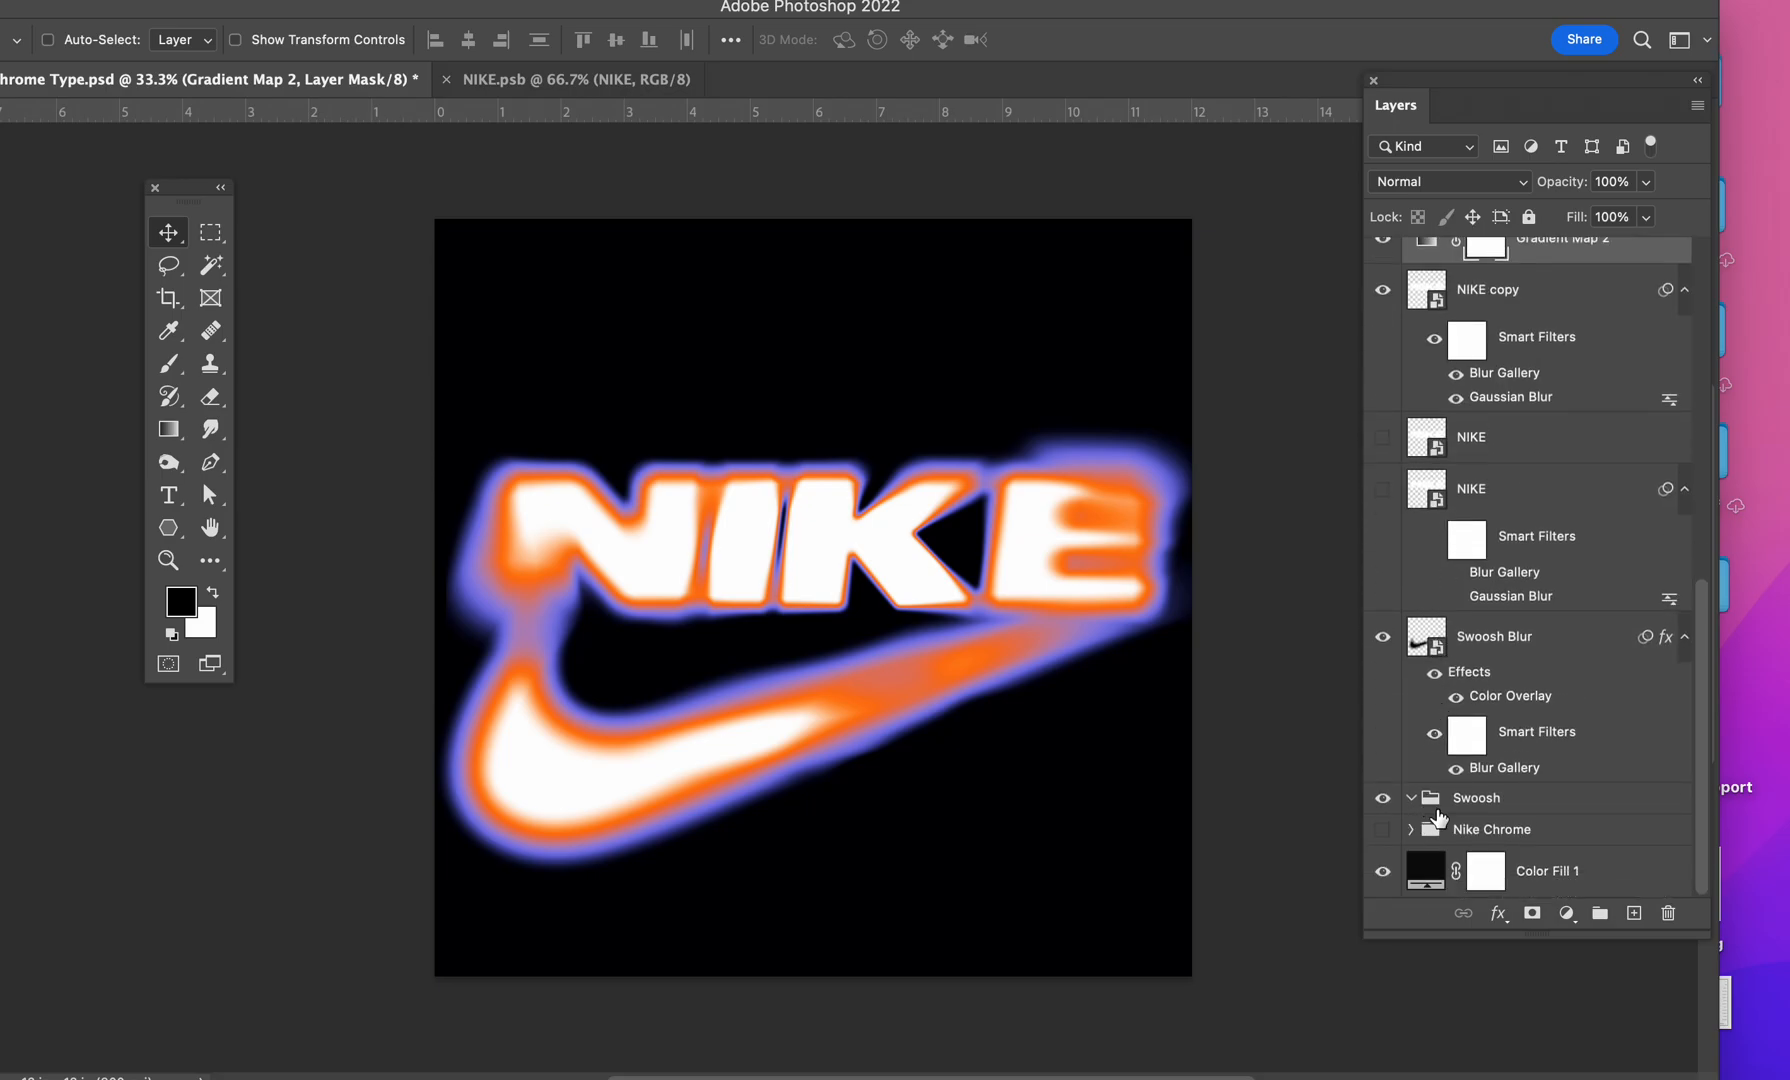
scroll(1437, 810, "up", 12)
scroll(1437, 808, "down", 11)
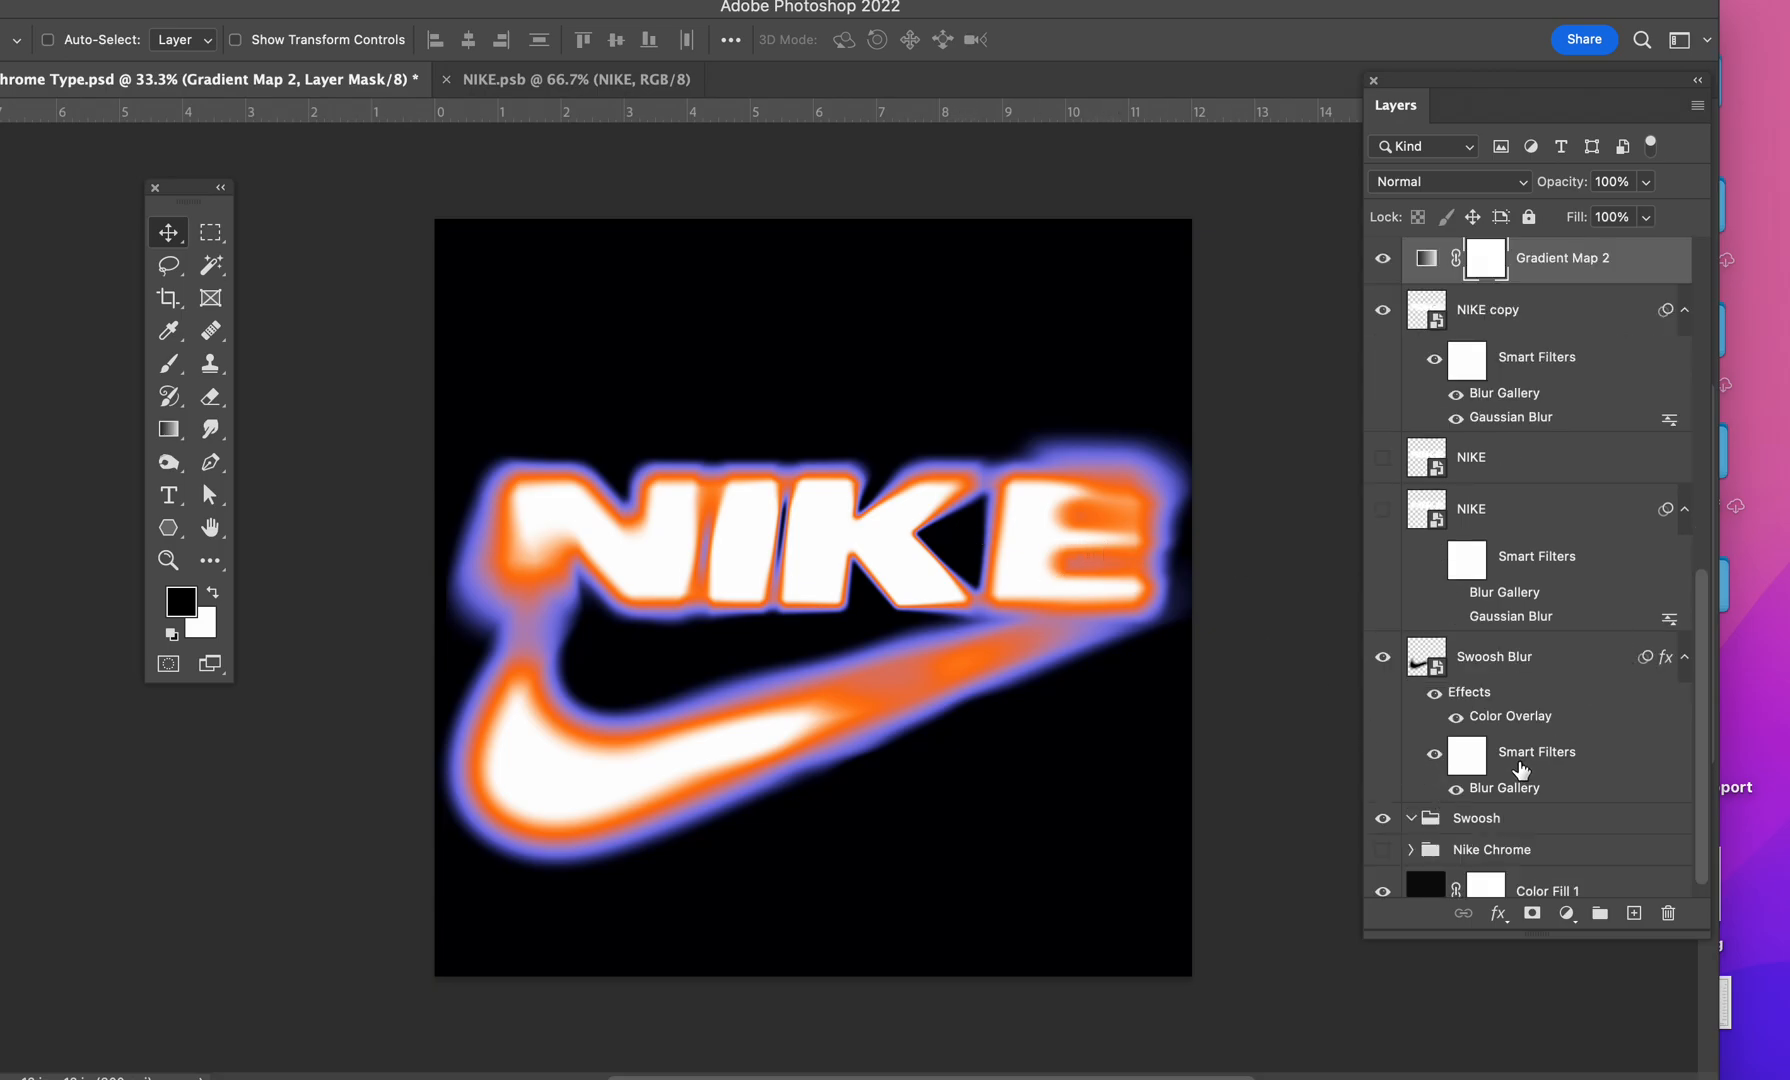
scroll(1521, 770, "up", 10)
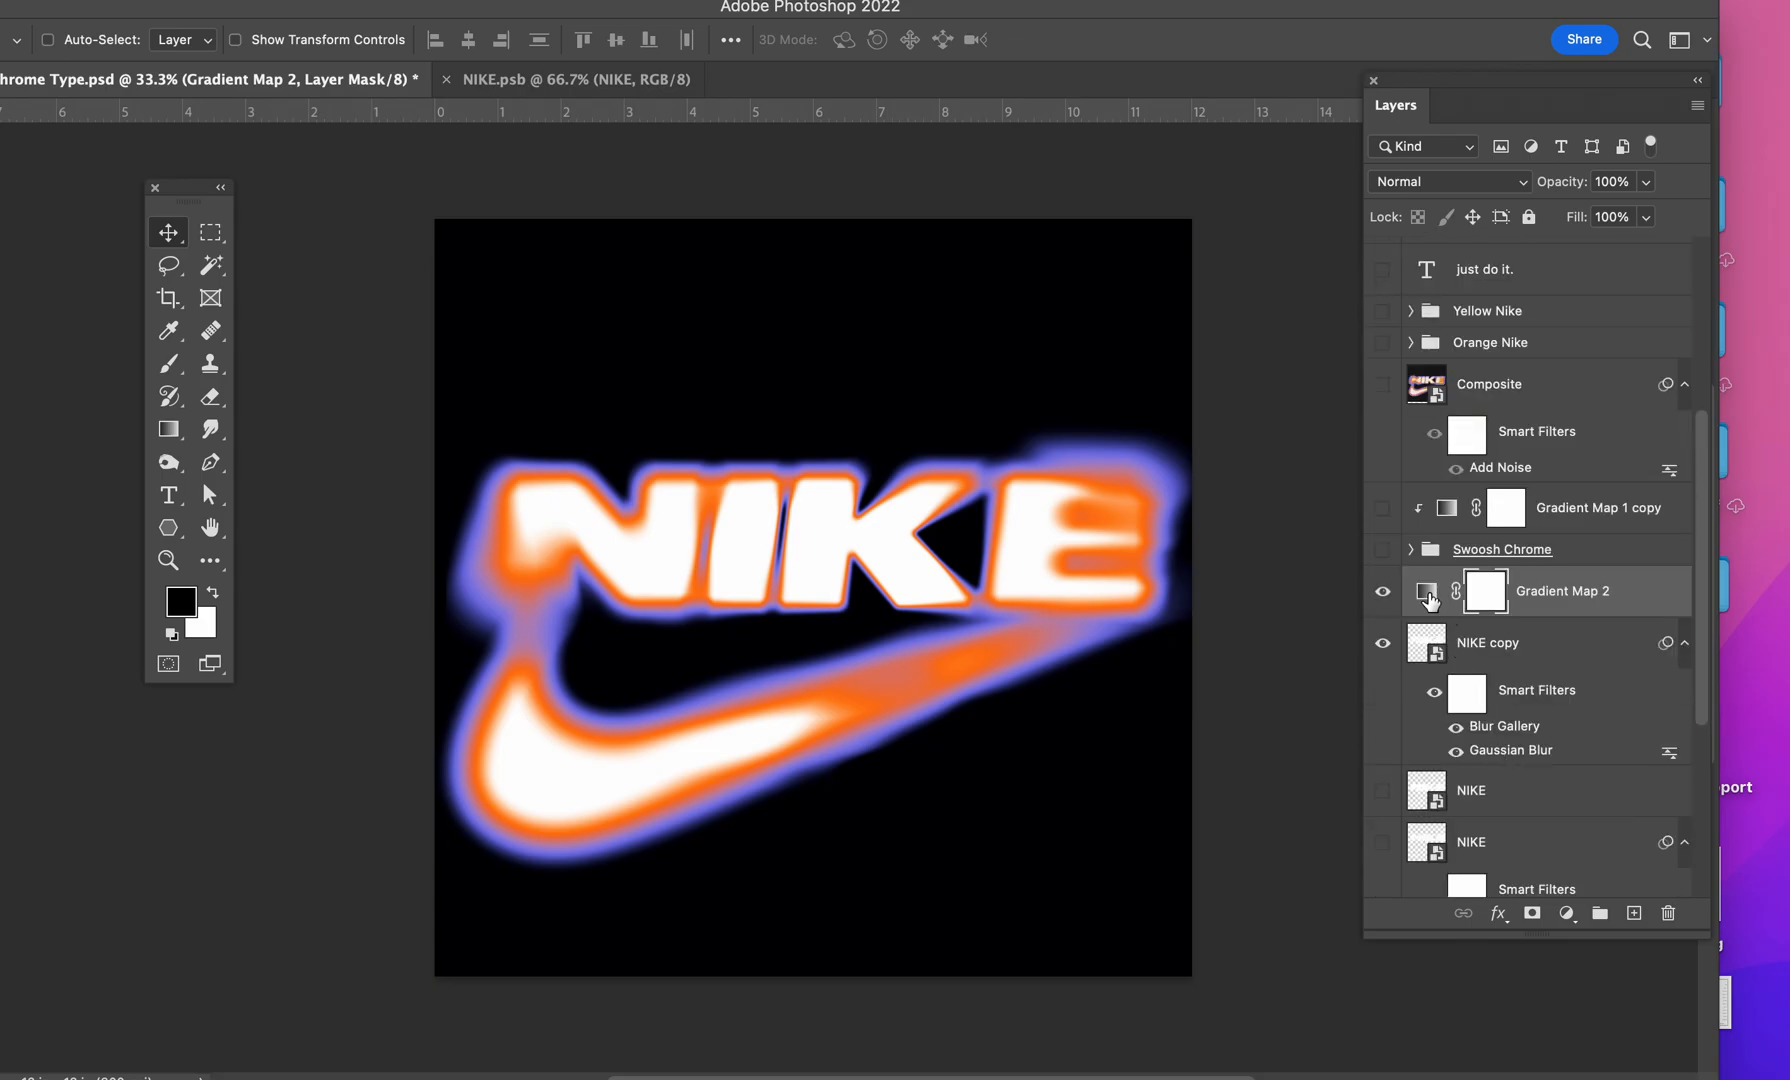
left_click(1428, 596)
scroll(1438, 600, "down", 6)
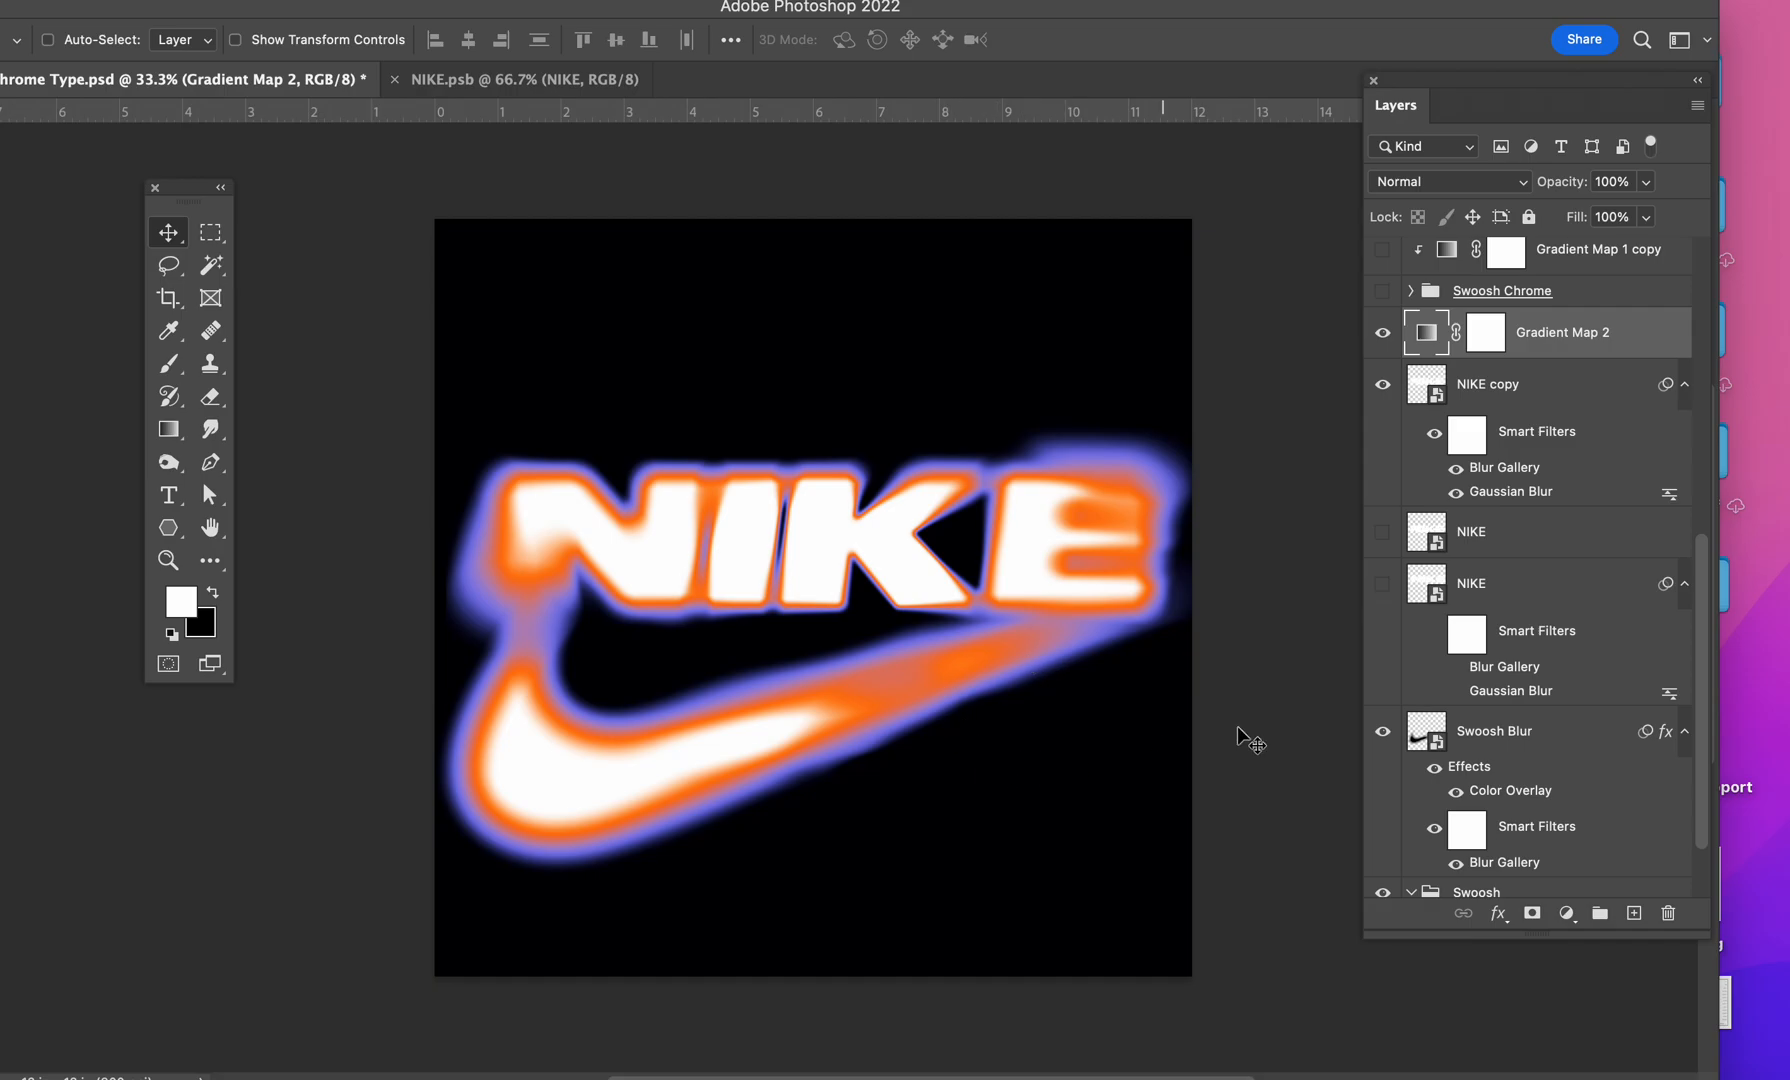
left_click(1383, 531)
scroll(1385, 583, "down", 3)
scroll(1412, 842, "up", 5)
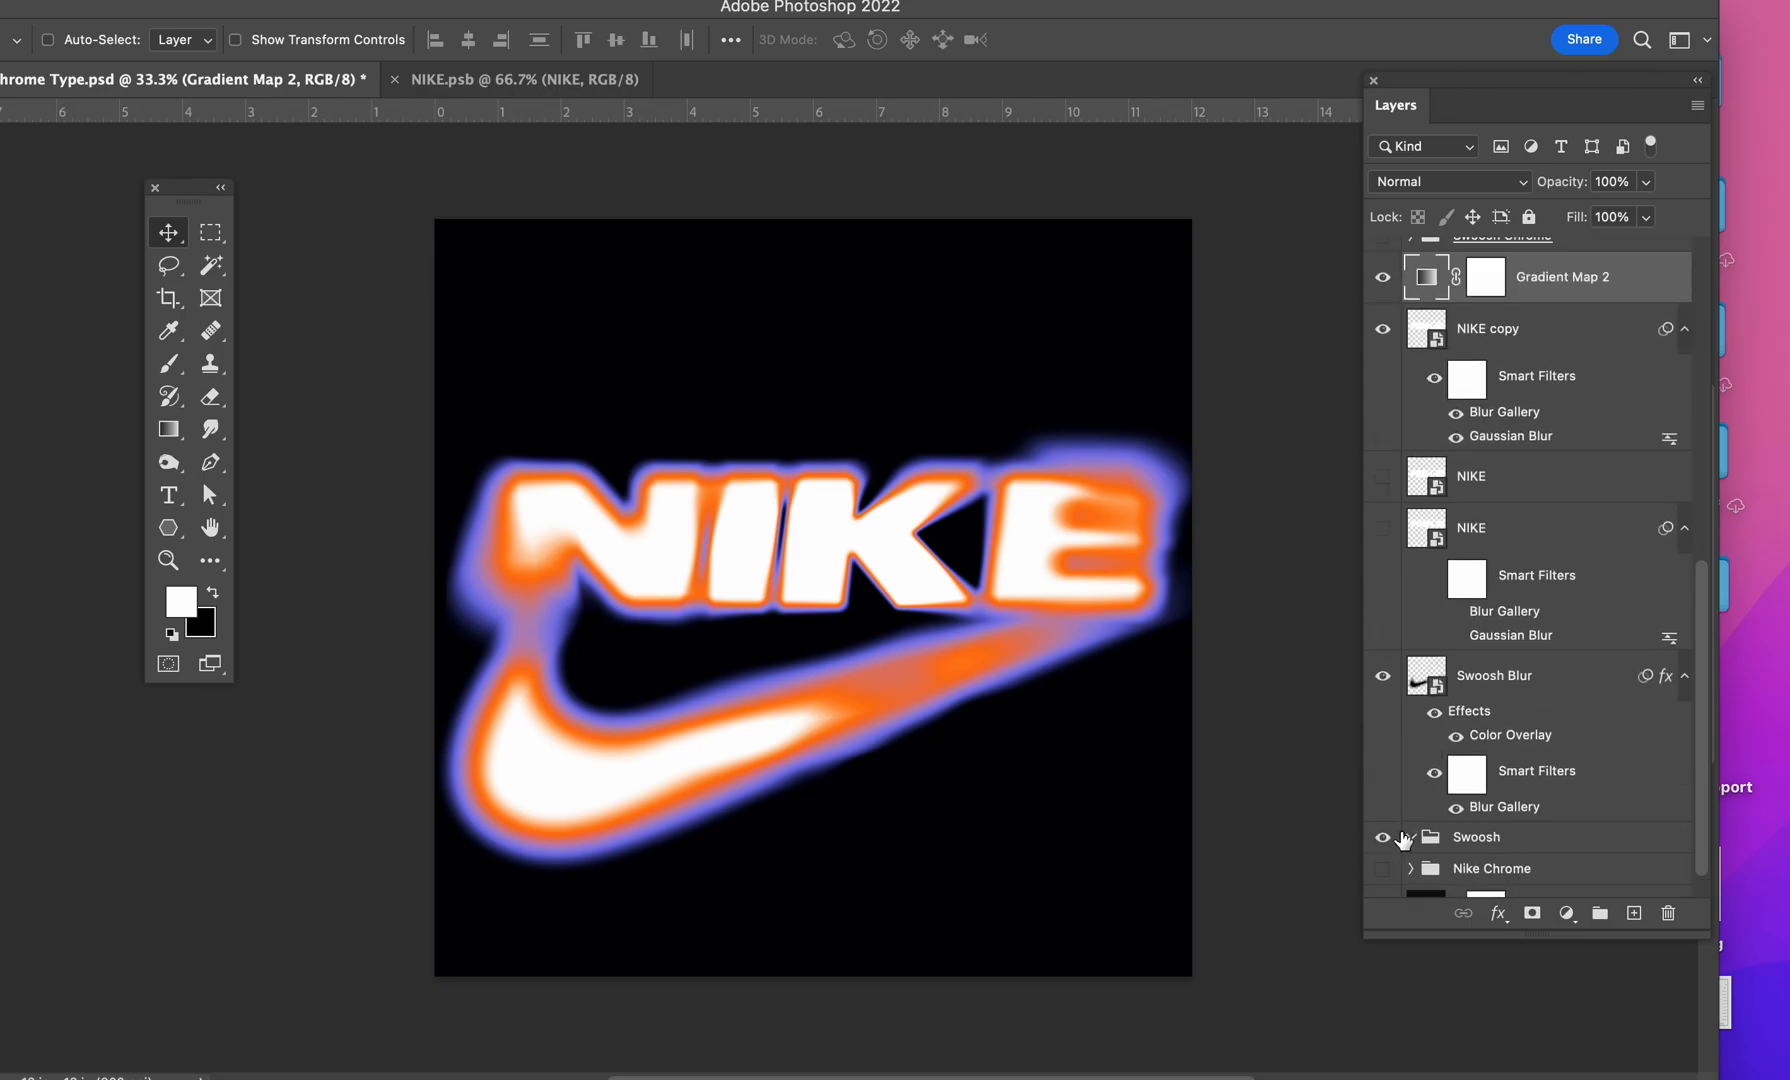
scroll(1388, 410, "down", 5)
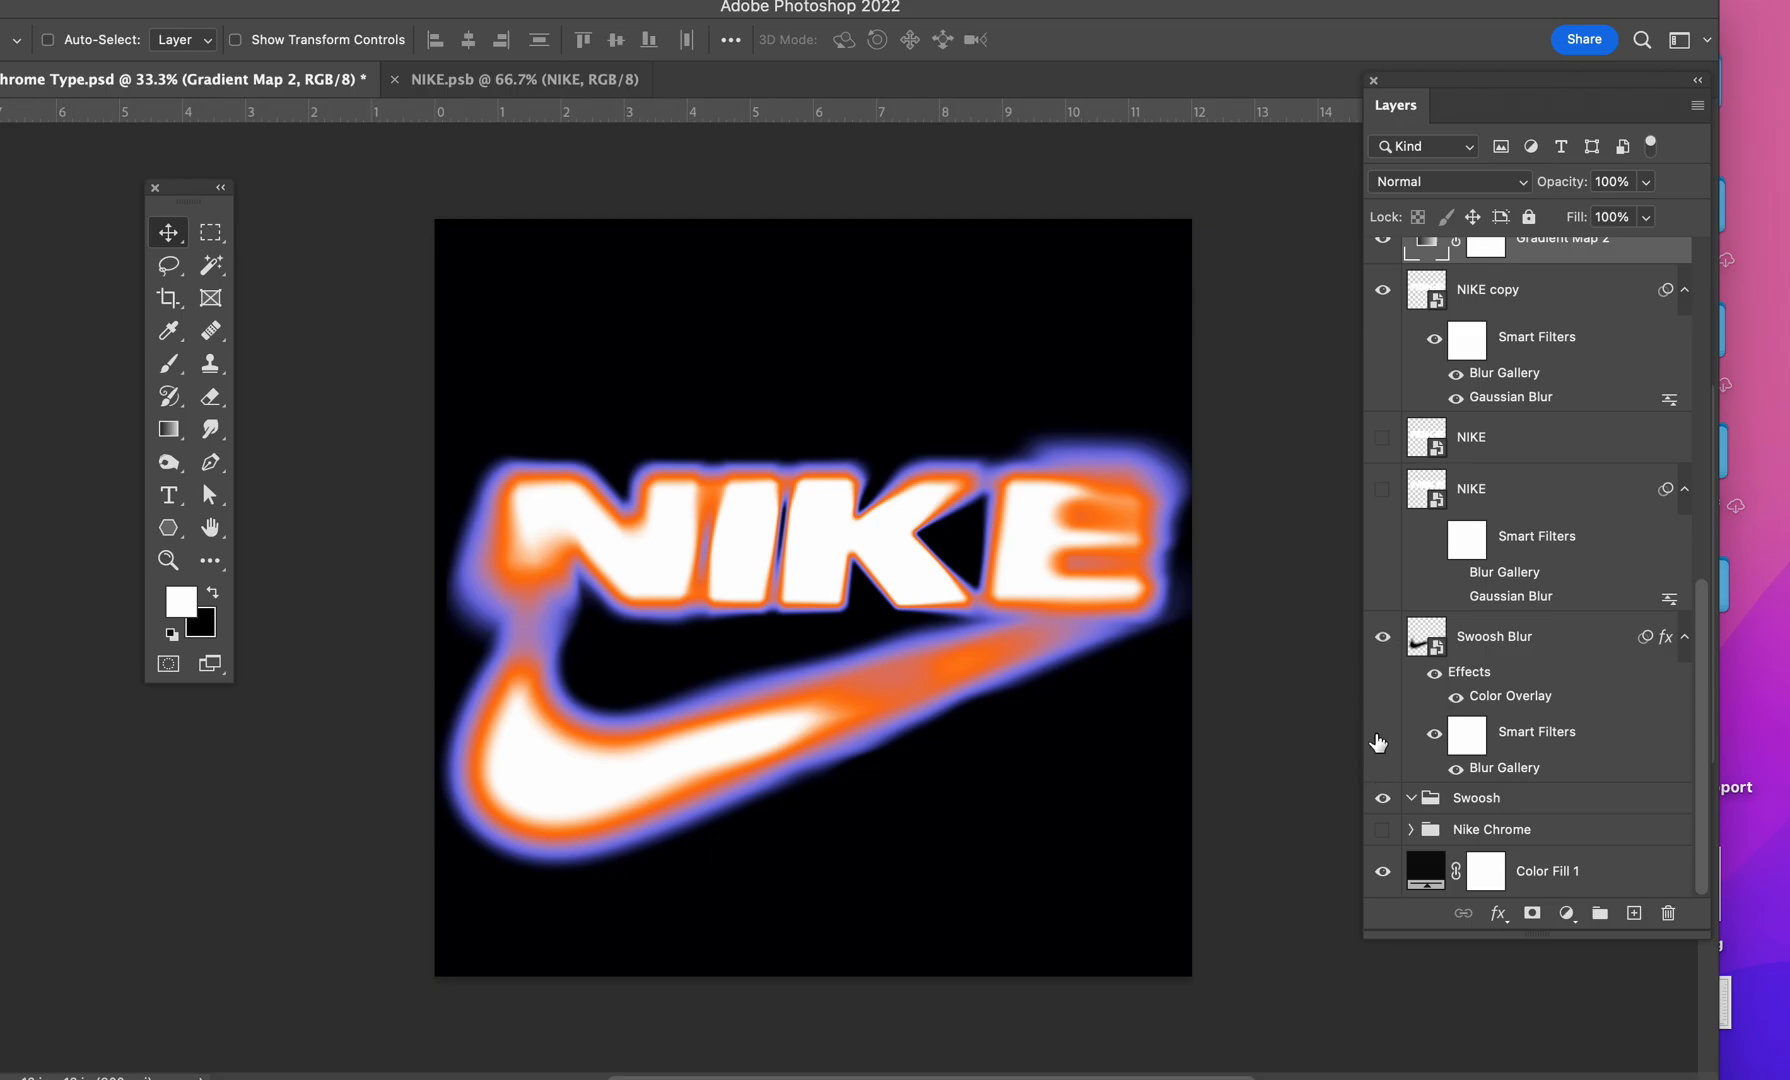
scroll(1380, 740, "up", 7)
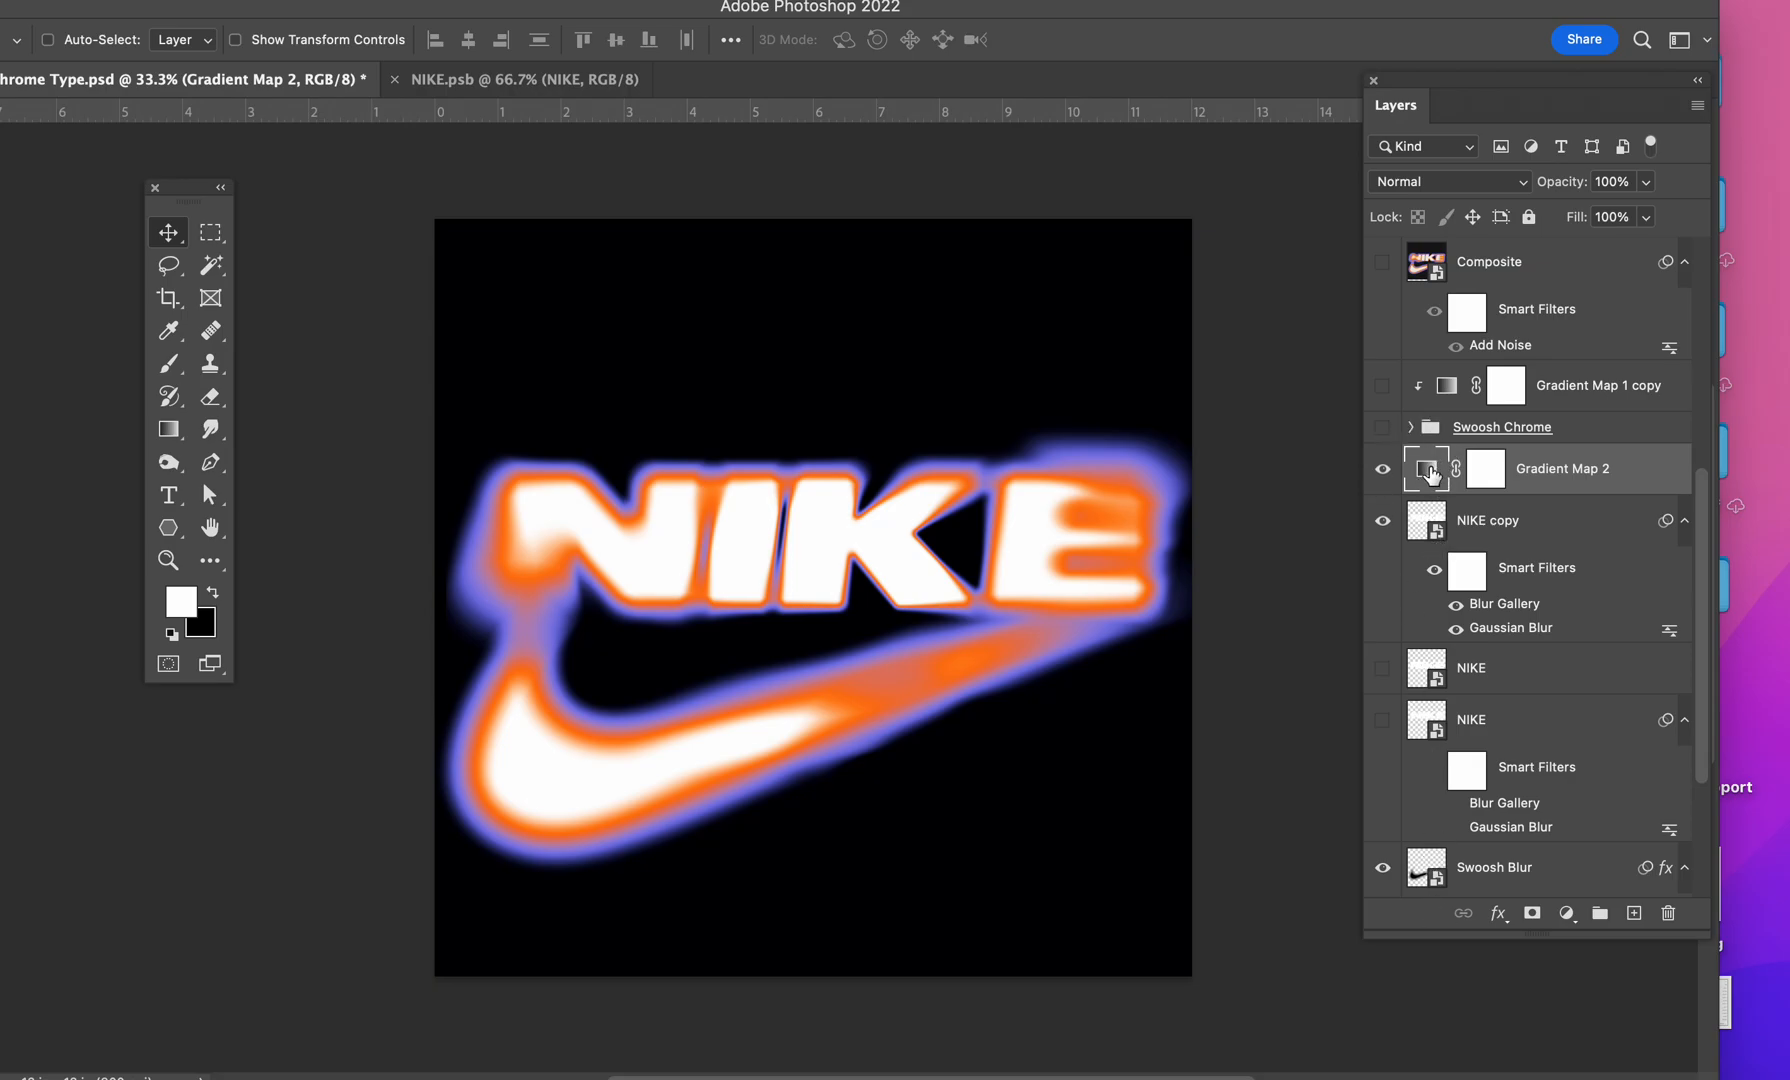
Step: Stamp all visible layers into a new layer above Gradient Map 2, and hide the layers from Gradient Map 2 through Swoosh Blur
scroll(1432, 475, "up", 5)
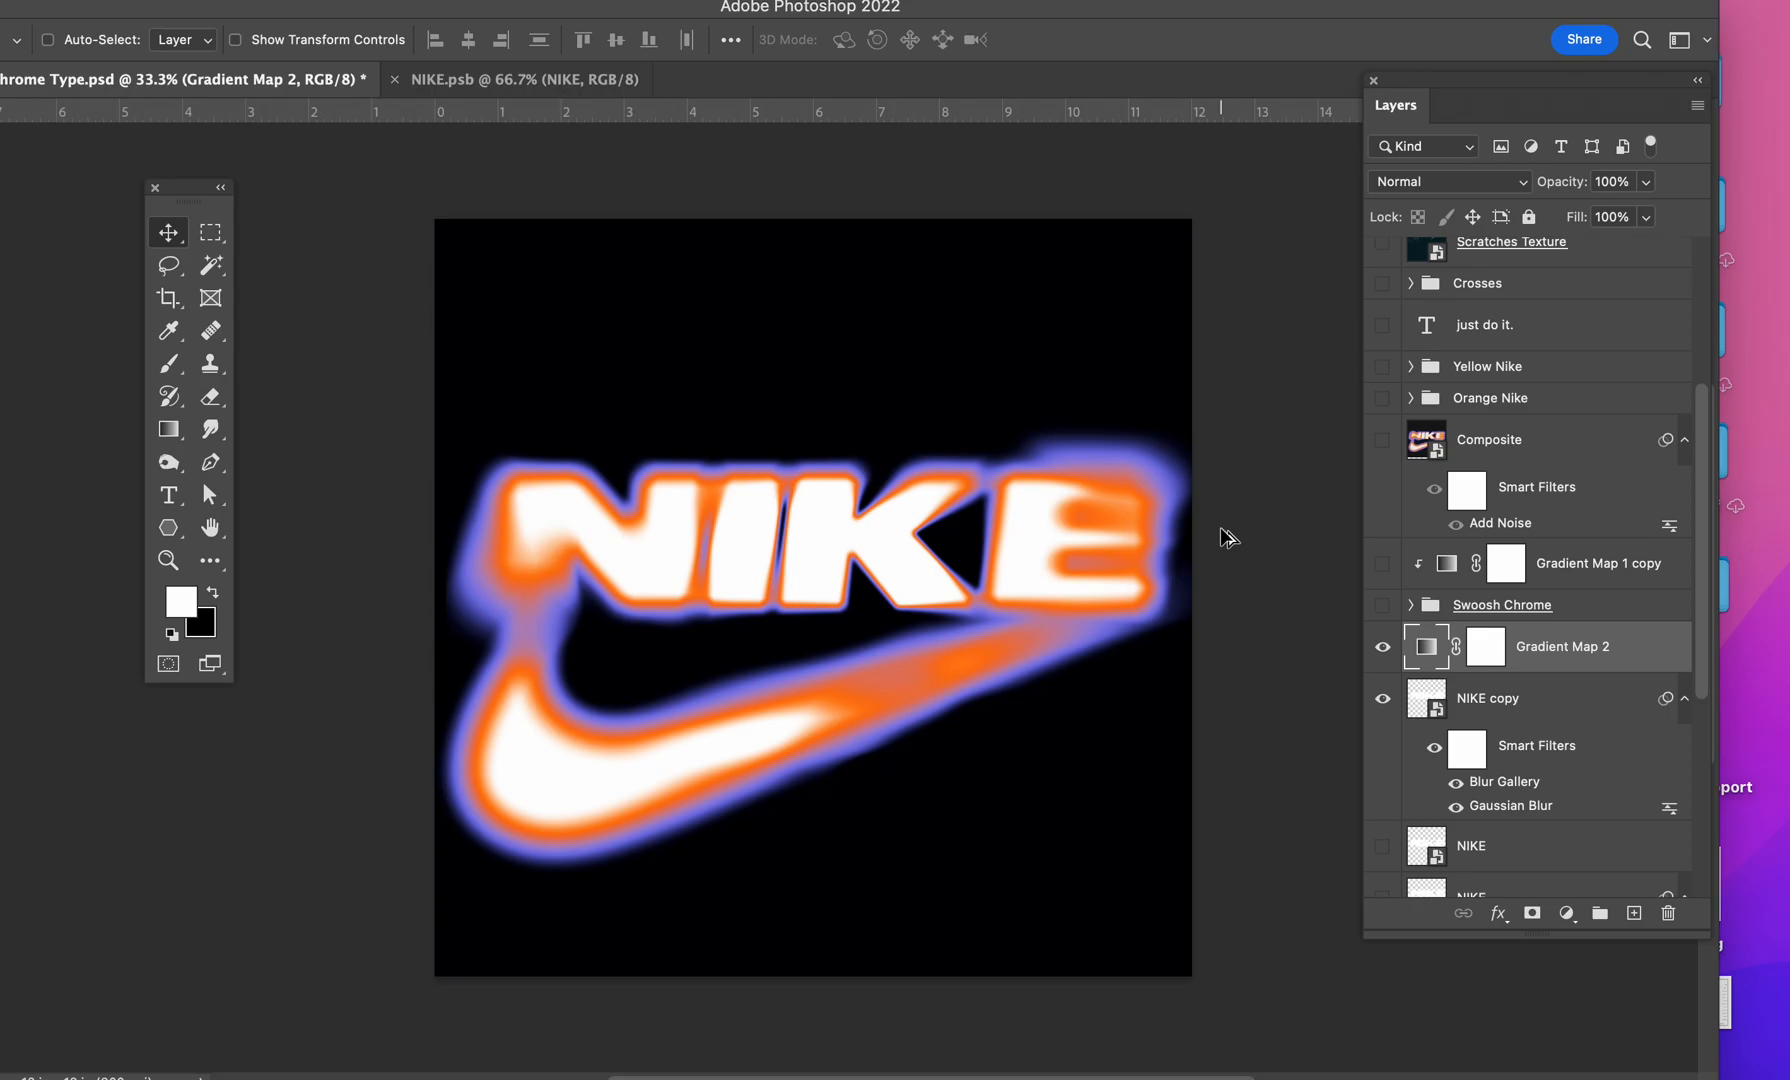
key("alt+shift+super+e")
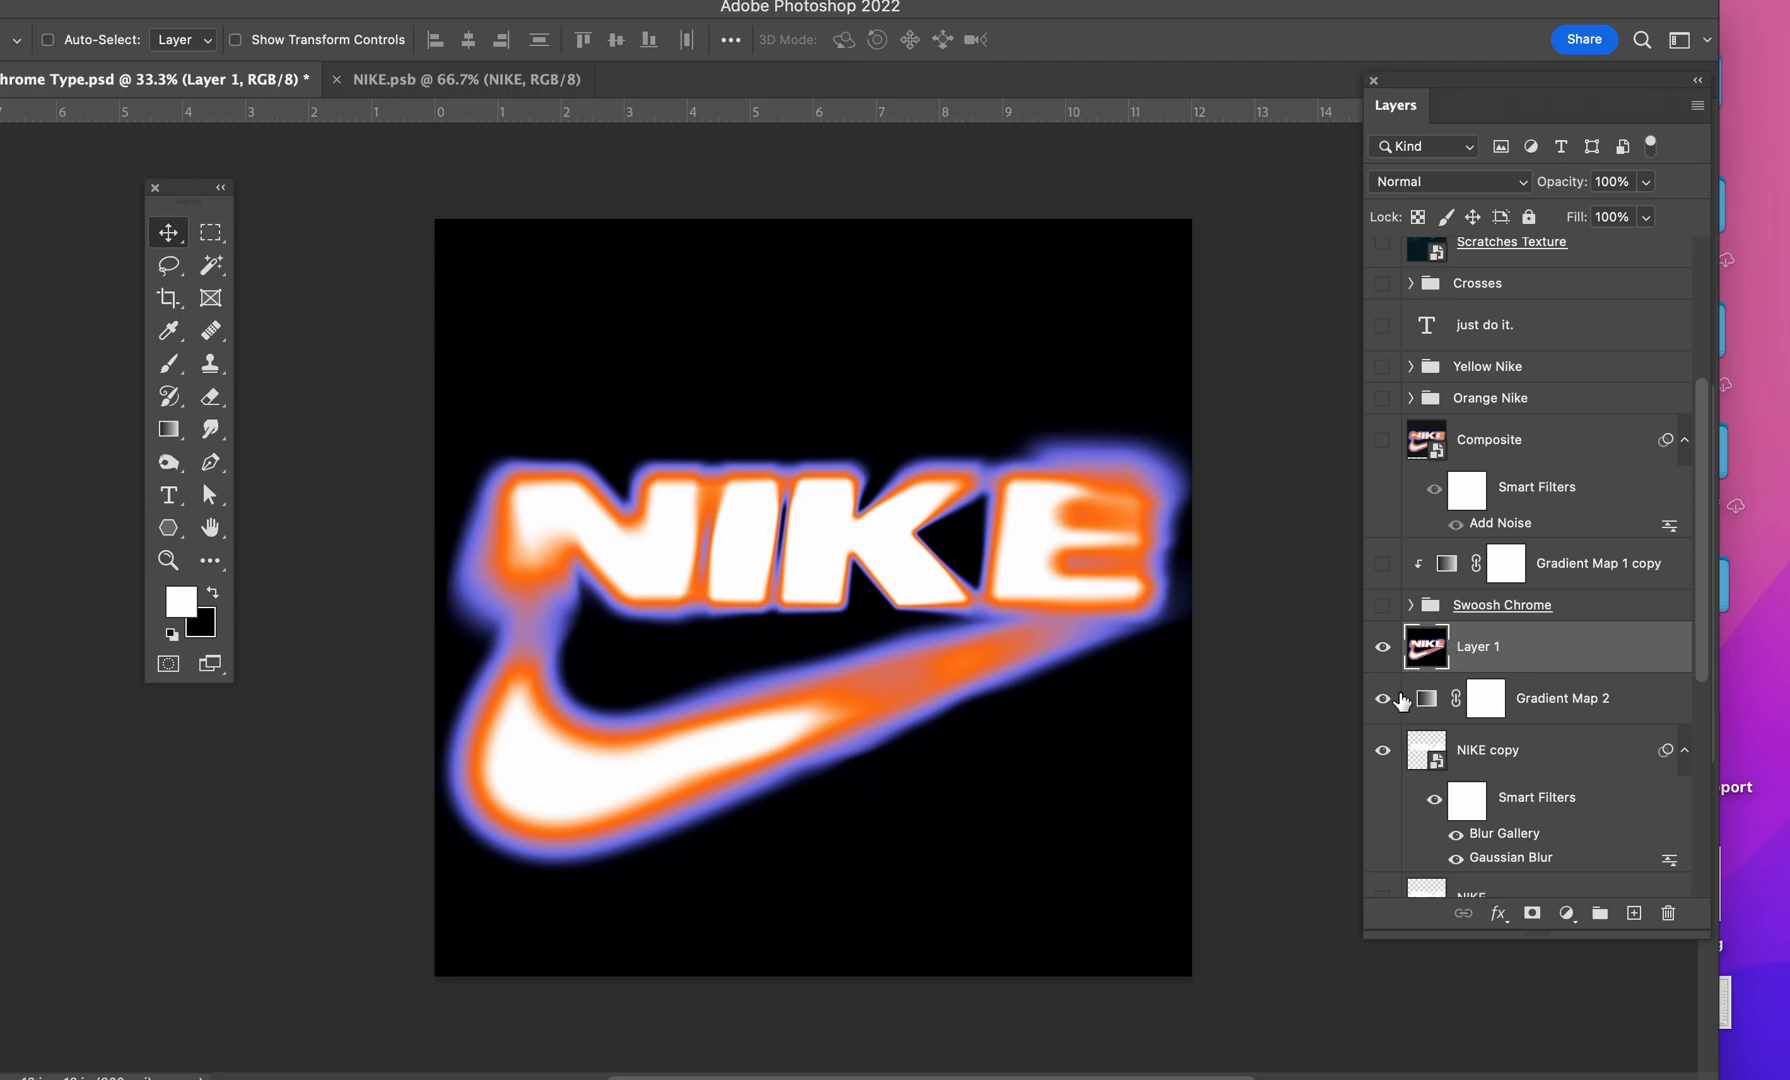
scroll(1390, 700, "down", 5)
scroll(1410, 440, "down", 1)
left_click_drag(1386, 400, 1391, 788)
scroll(1391, 780, "down", 3)
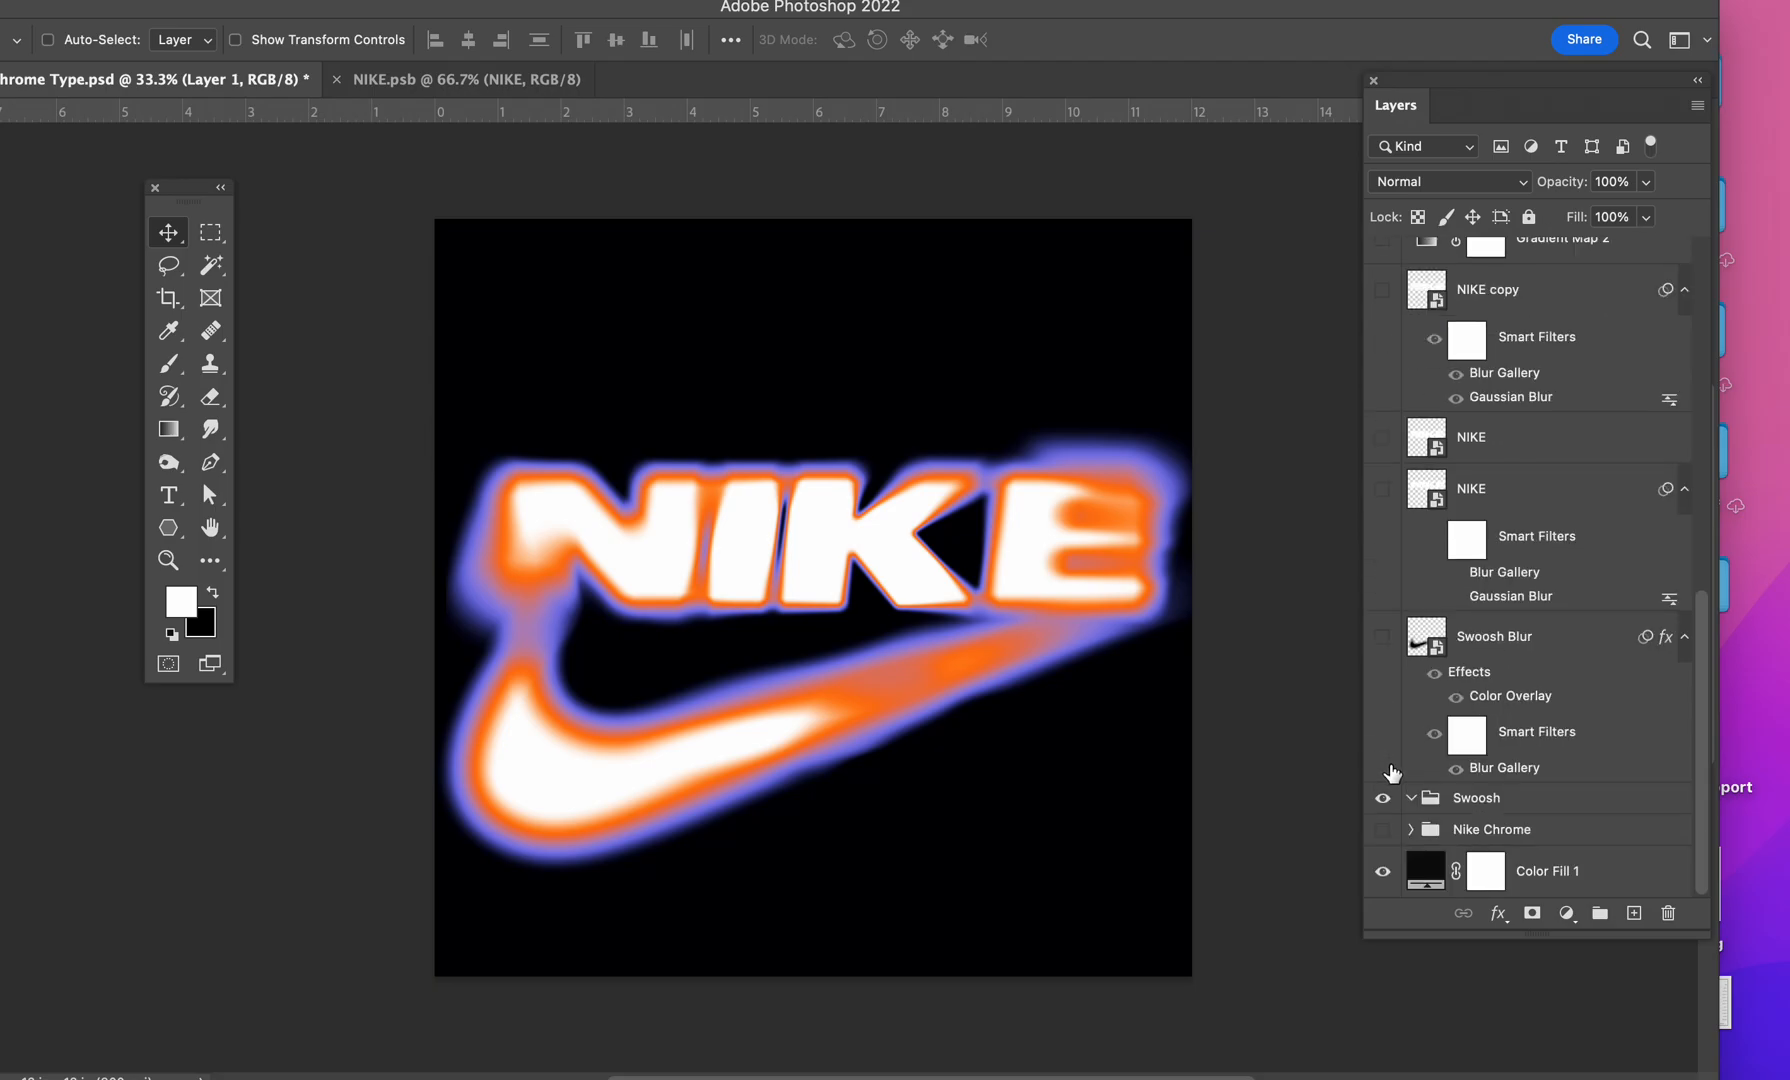
scroll(1410, 700, "up", 5)
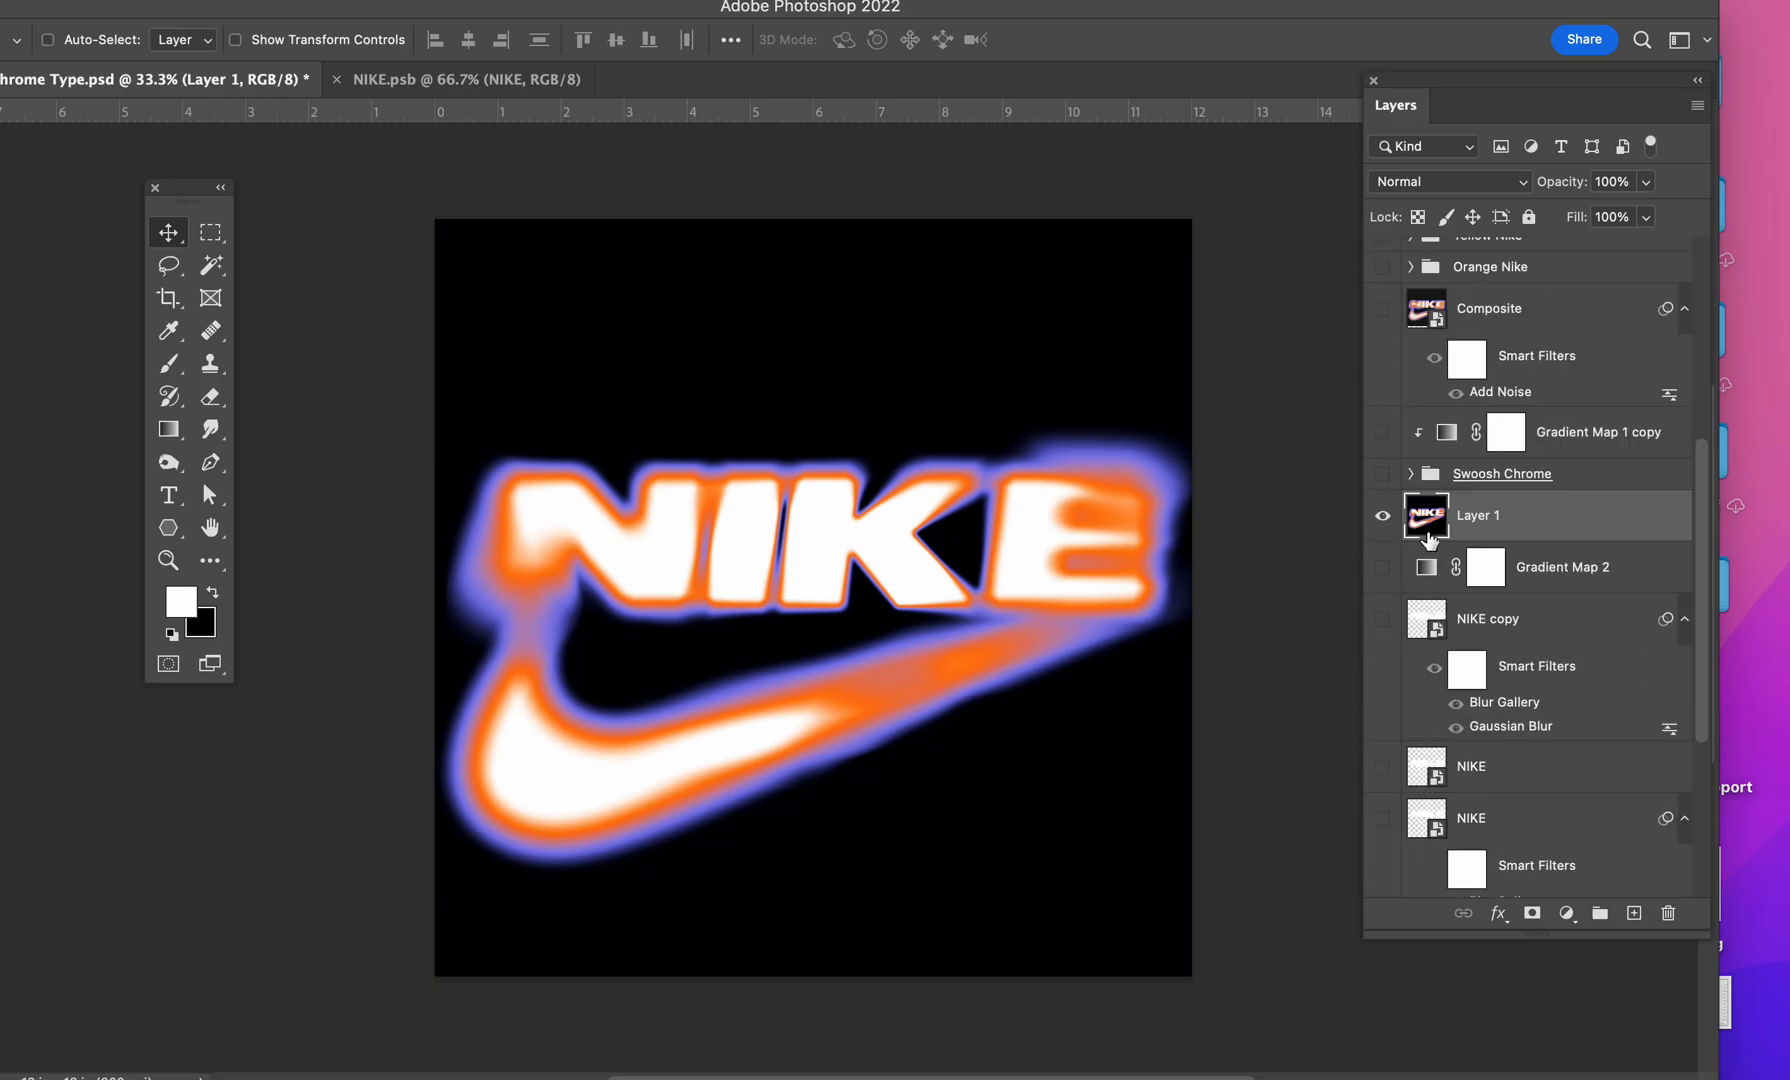
Step: Rename the stamped Layer 1 as COMPOSITE and convert it to a smart object
left_click(1384, 518)
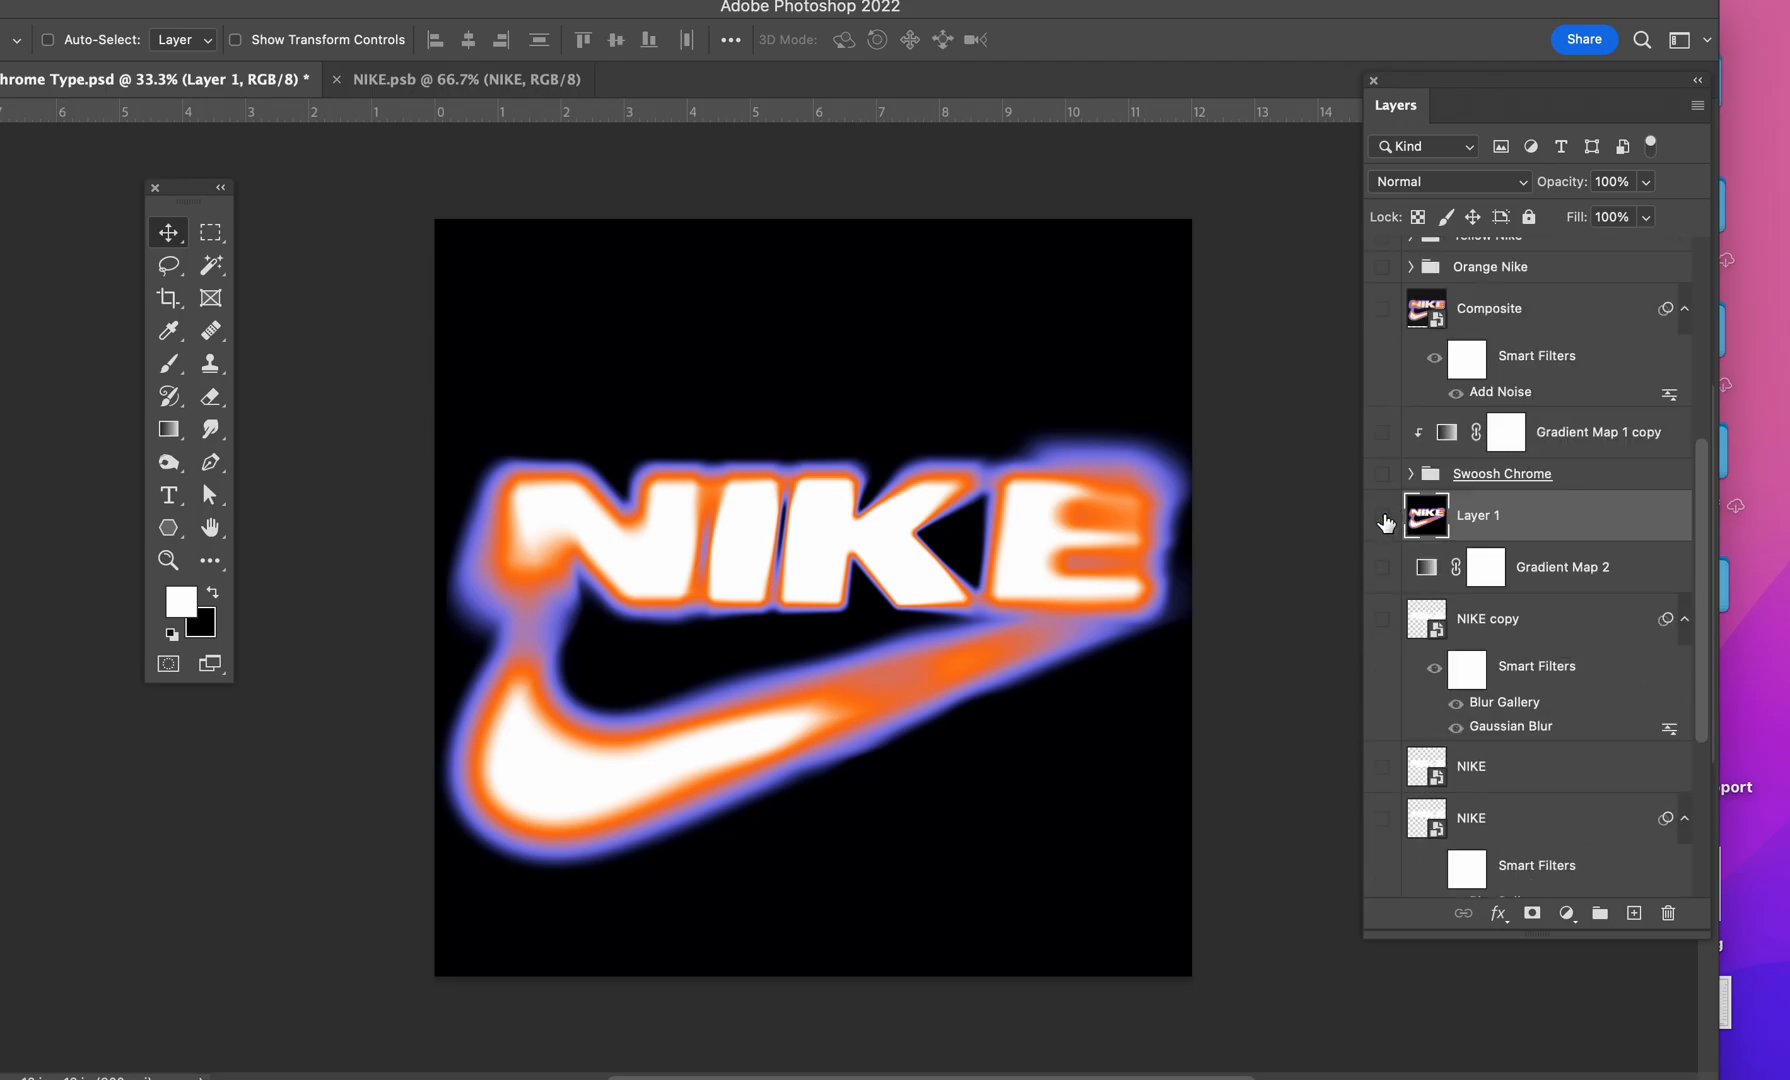
double_click(1480, 516)
type("COMPS")
key("Return")
right_click(1580, 516)
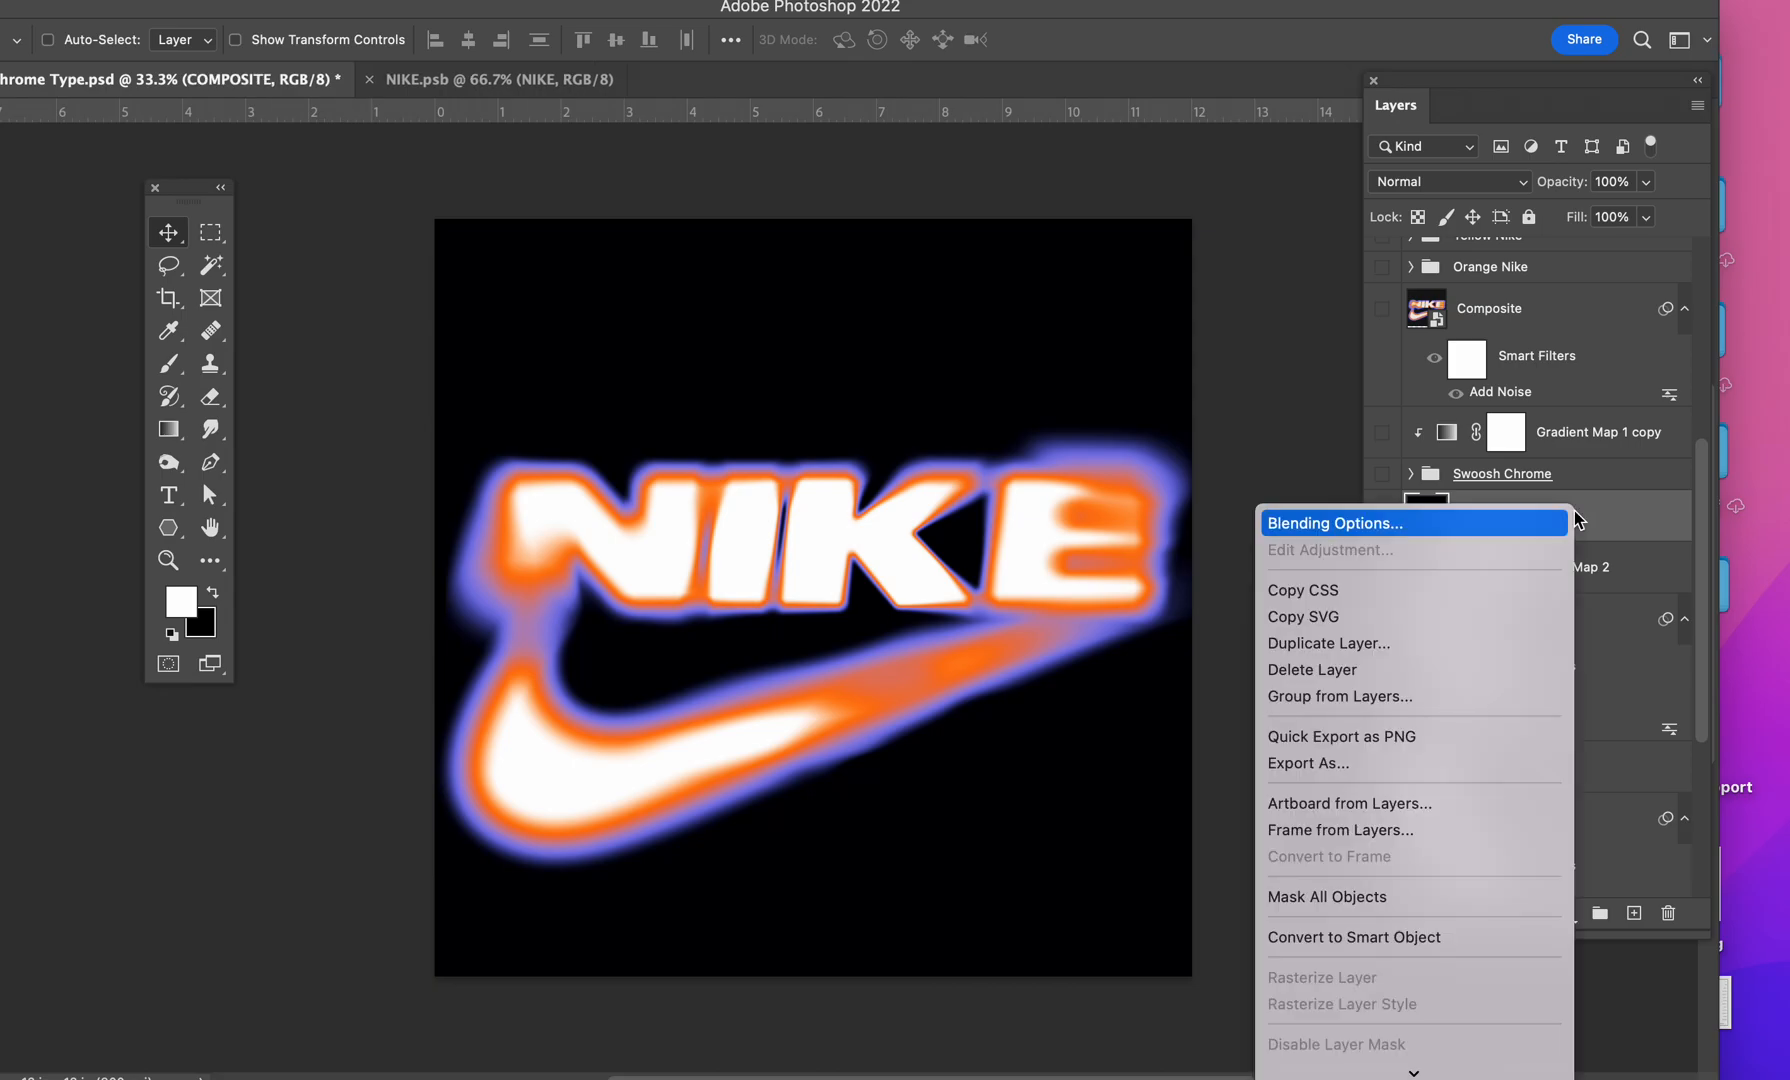
left_click(1478, 835)
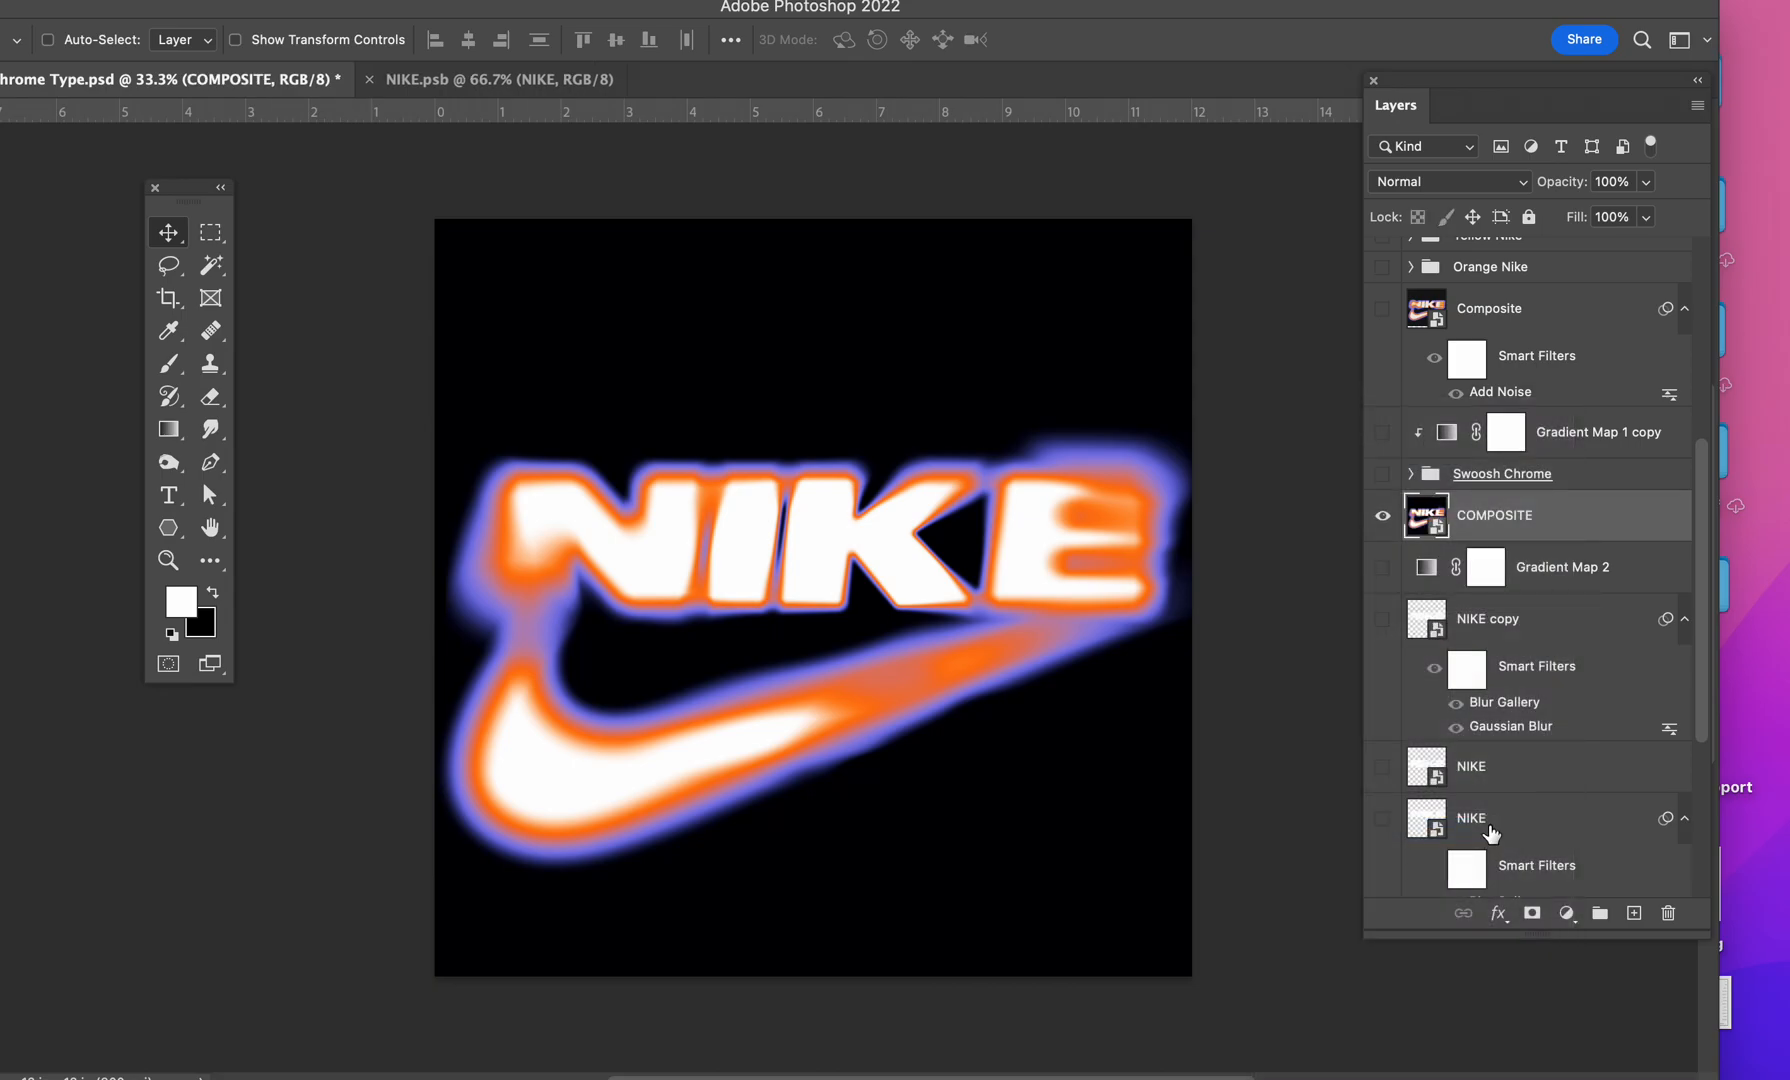
Step: Apply Add Noise at 23.62% with Uniform distribution to the COMPOSITE layer, and compare the artwork with and without it
left_click(562, 1)
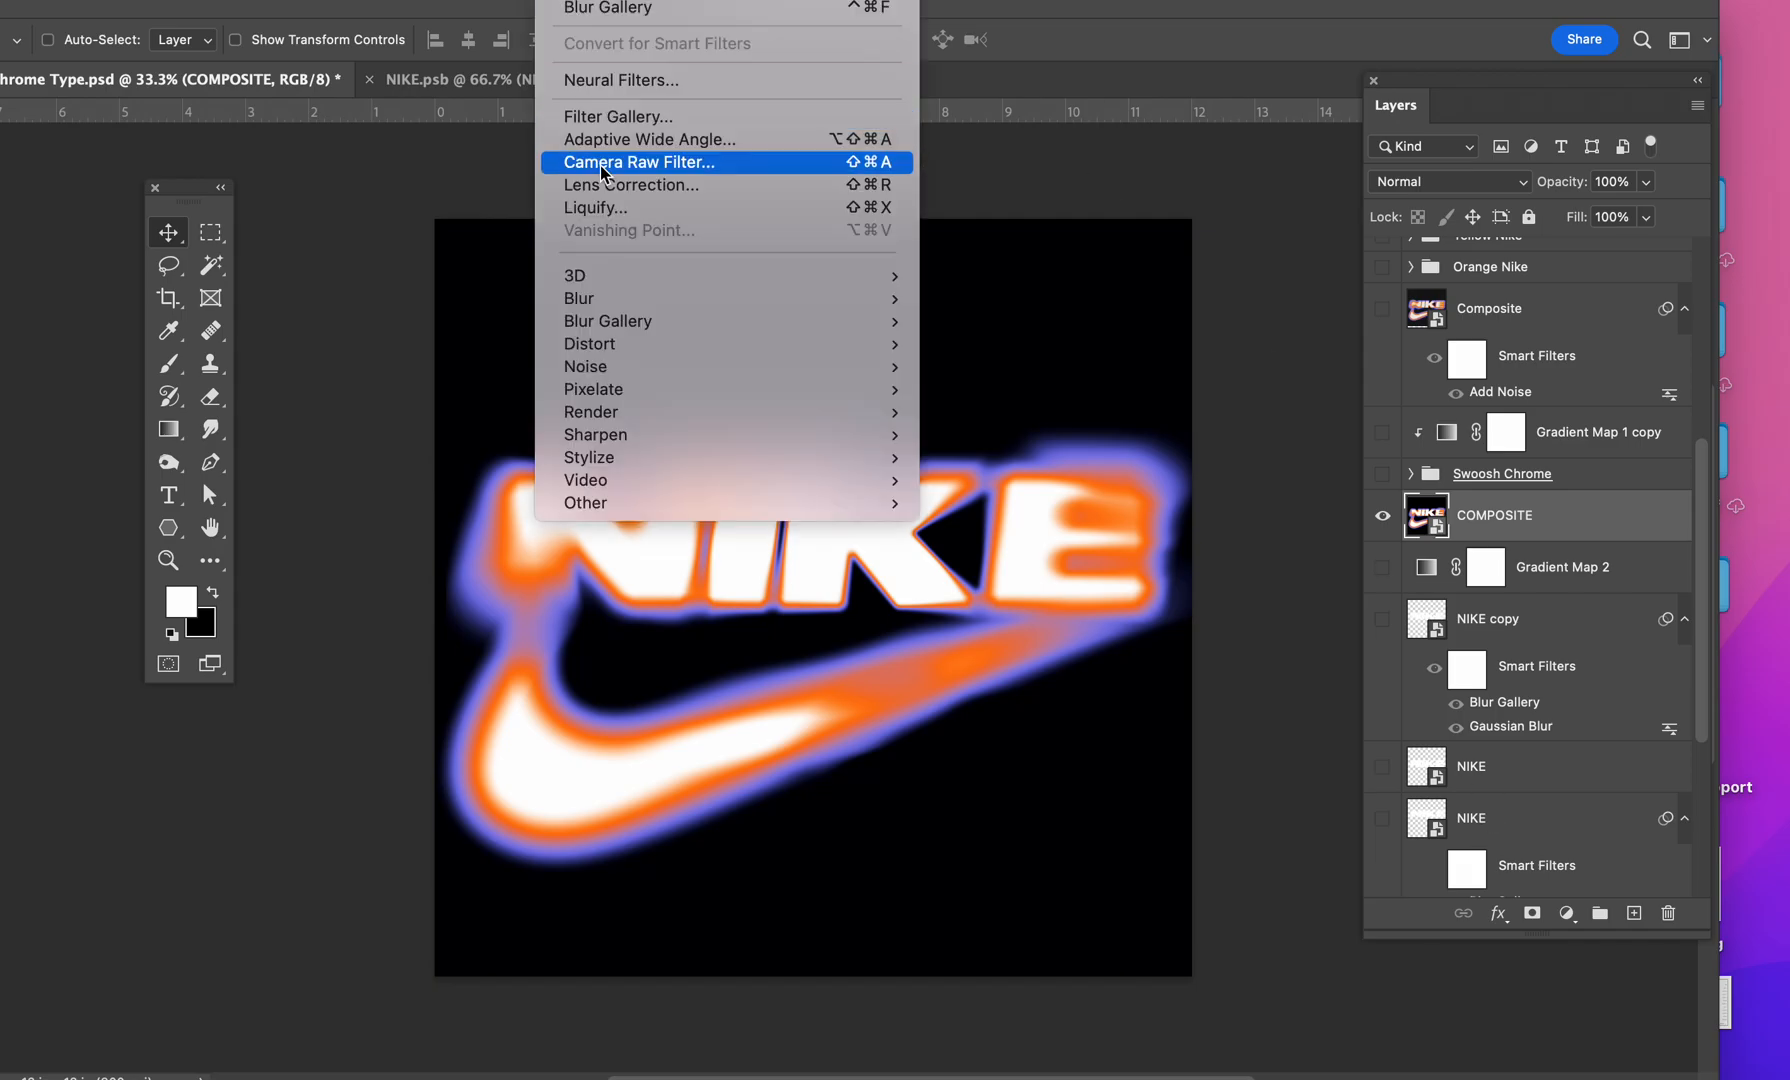
mouse_move(659, 341)
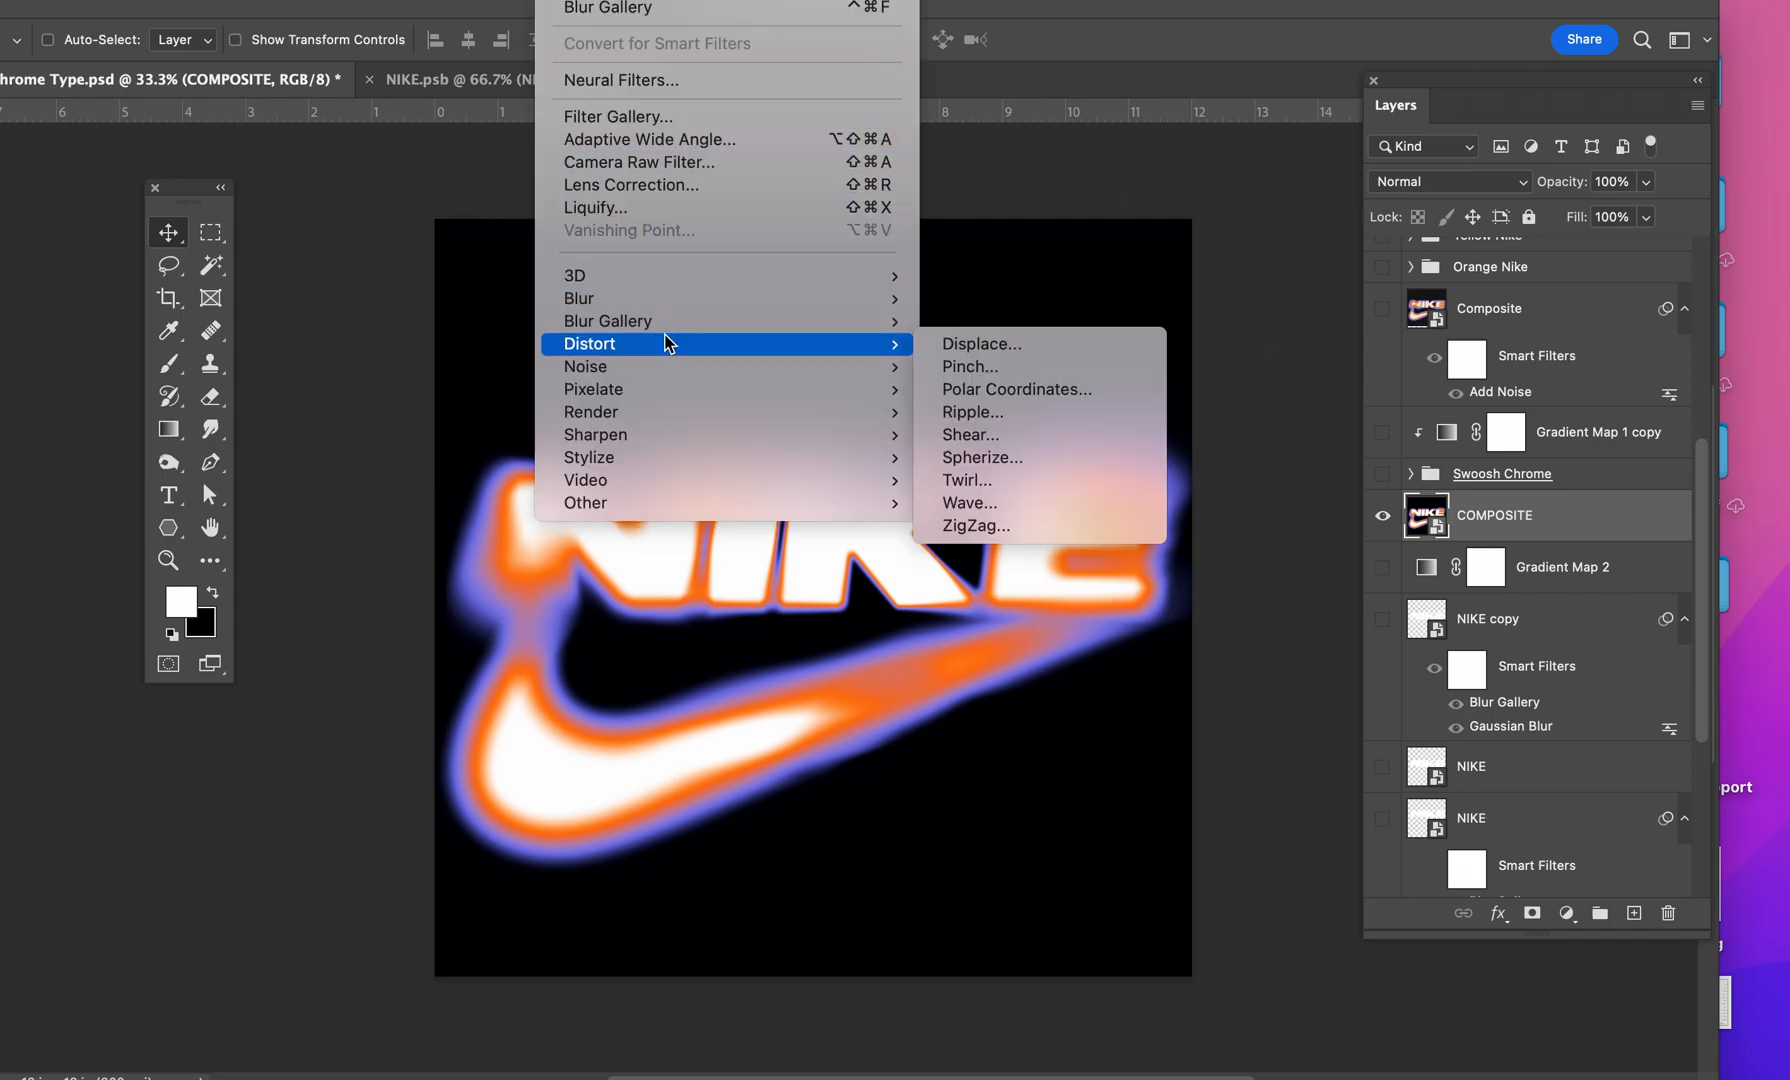
mouse_move(744, 370)
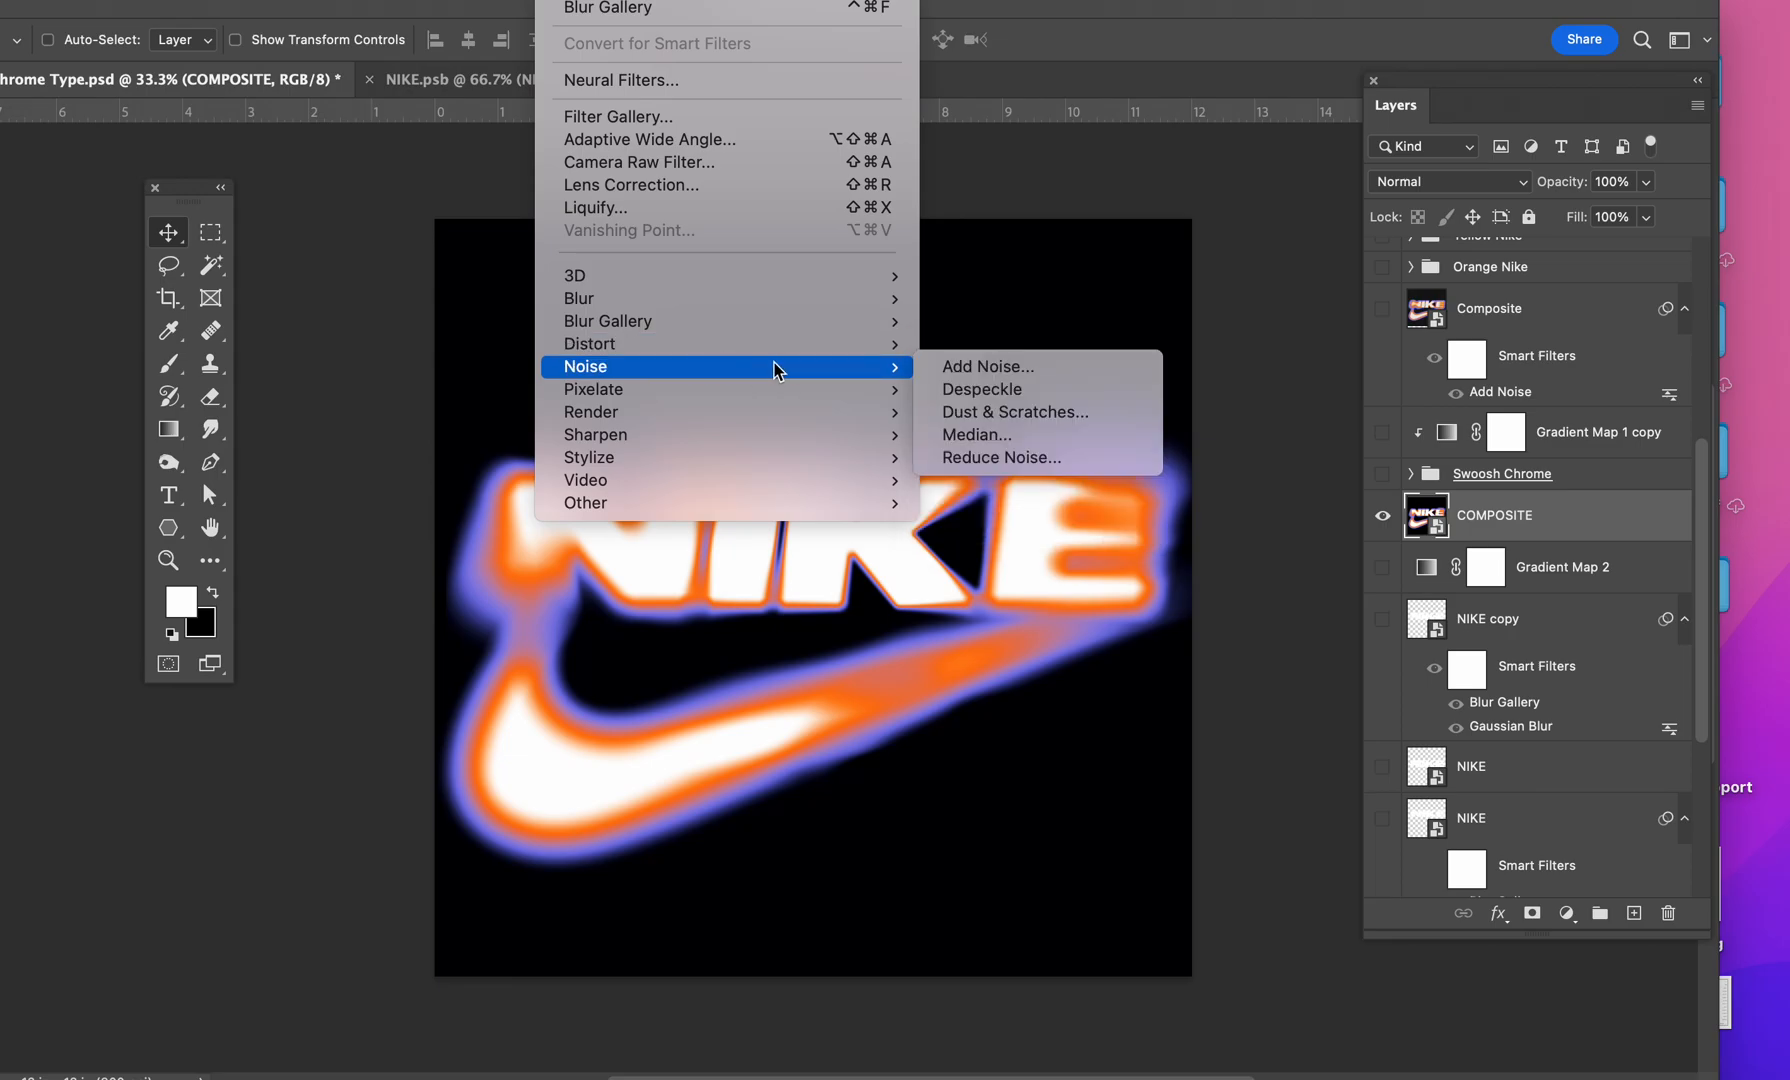
left_click(980, 372)
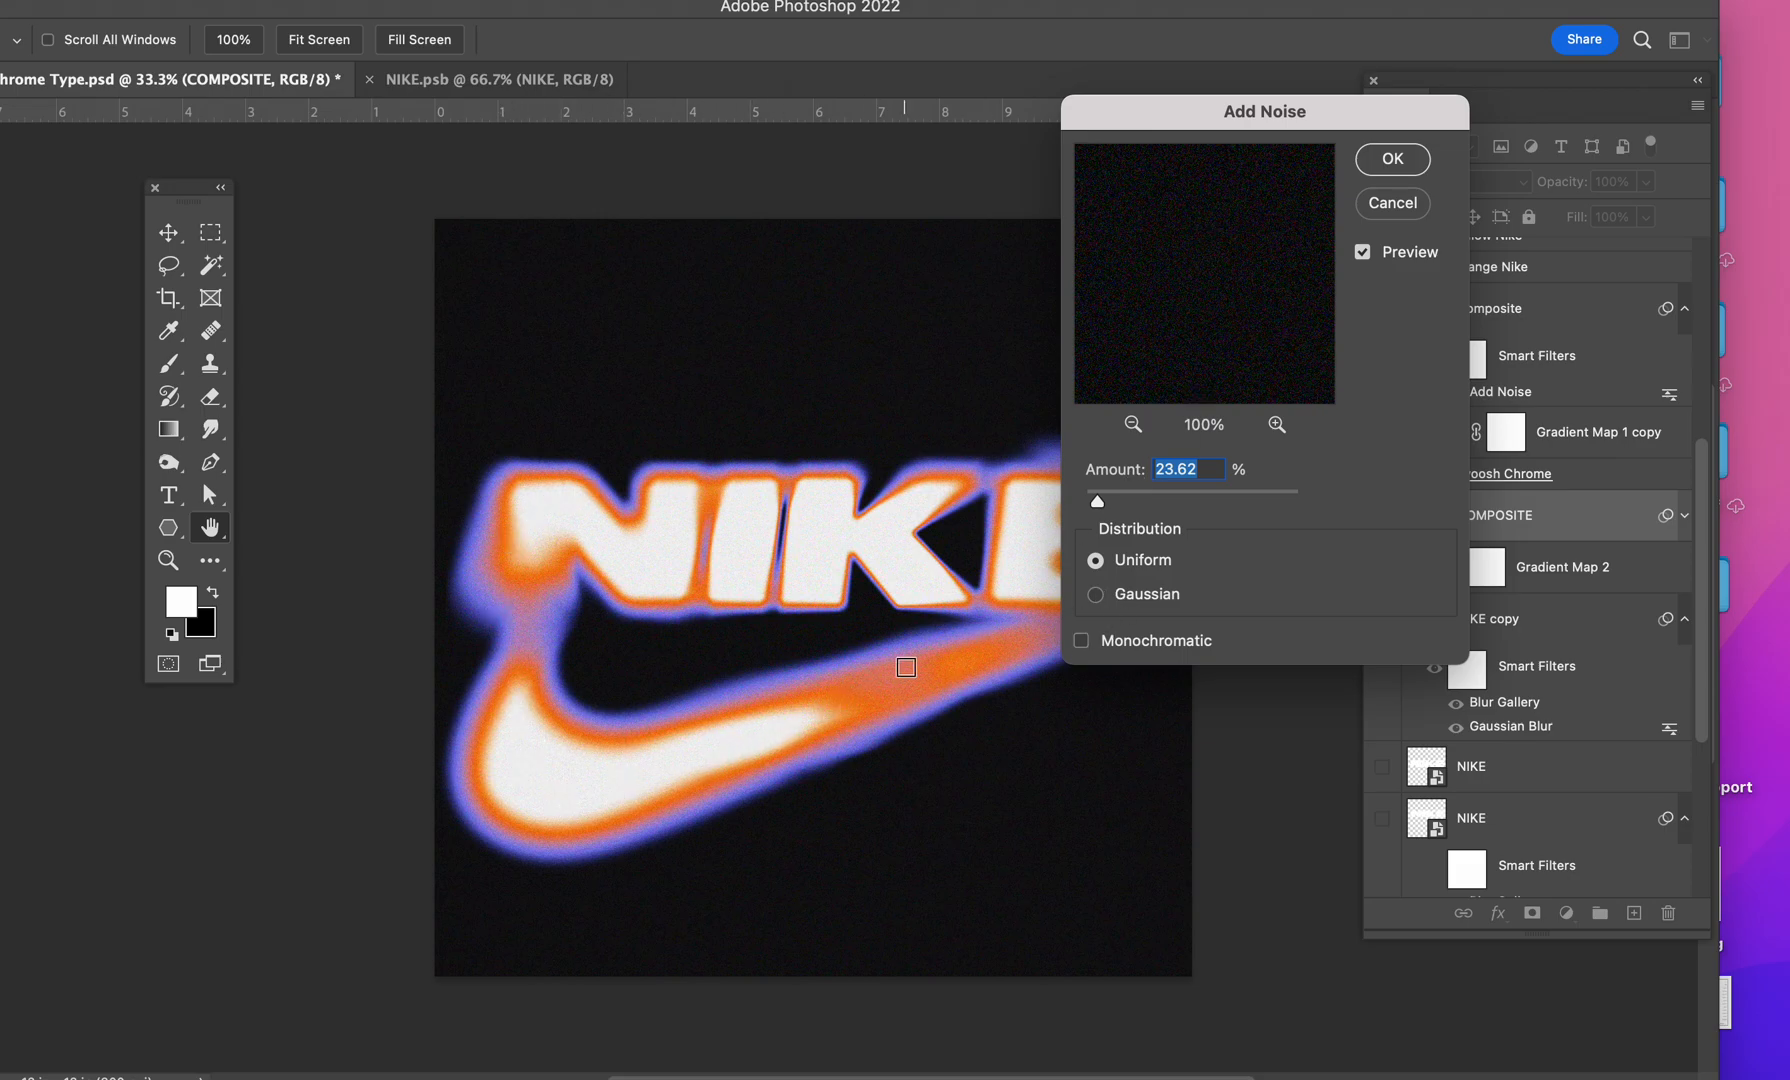
left_click(1393, 160)
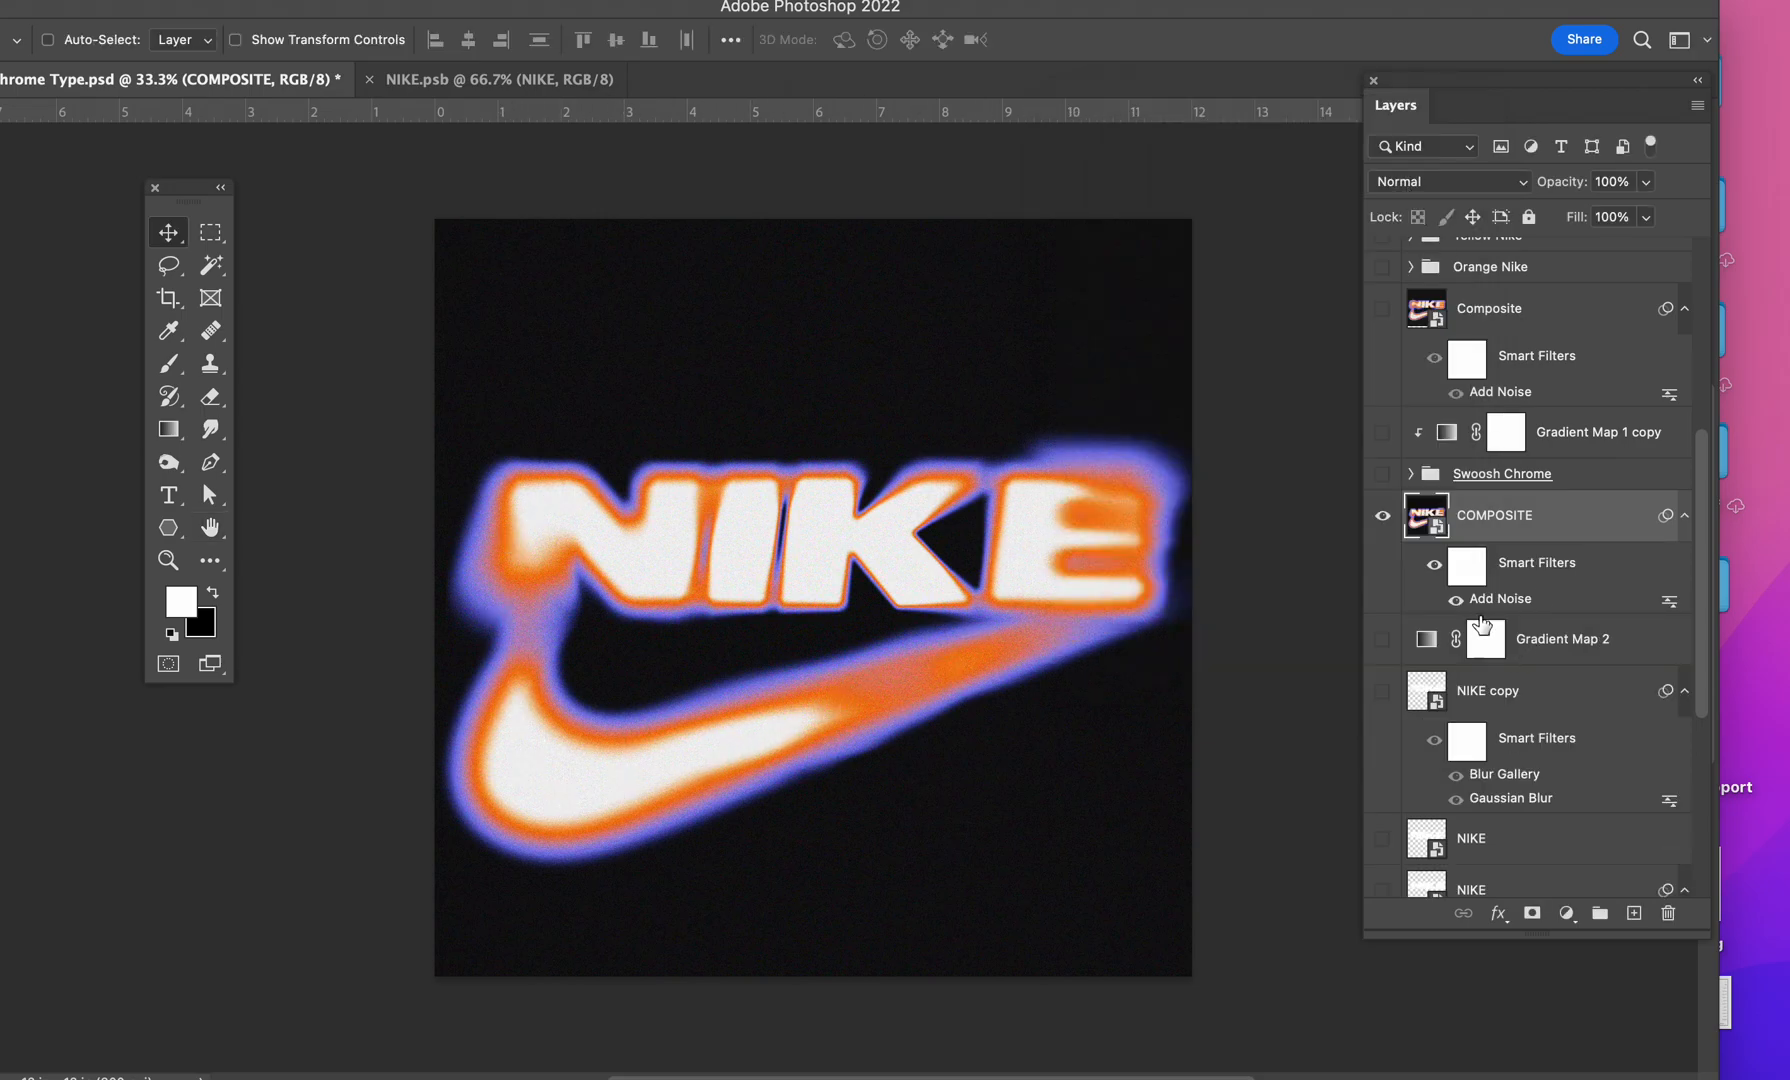
left_click(1455, 602)
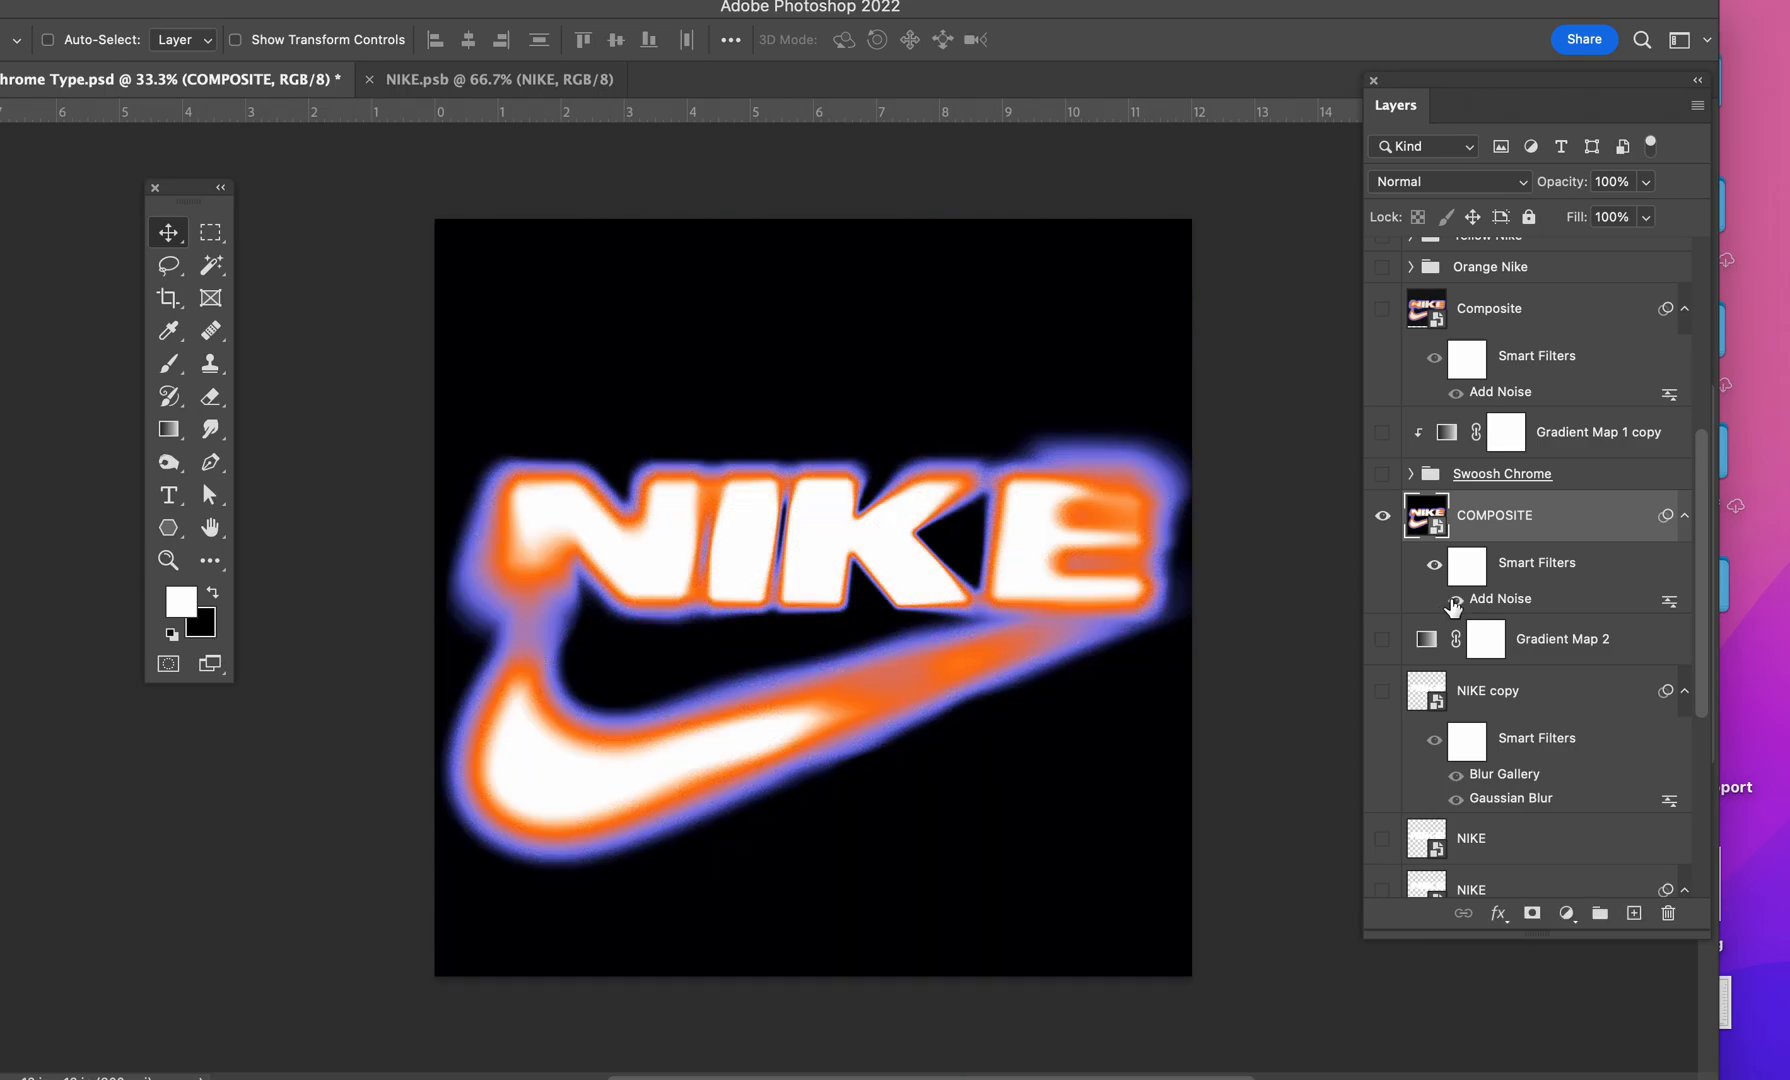
left_click(1455, 601)
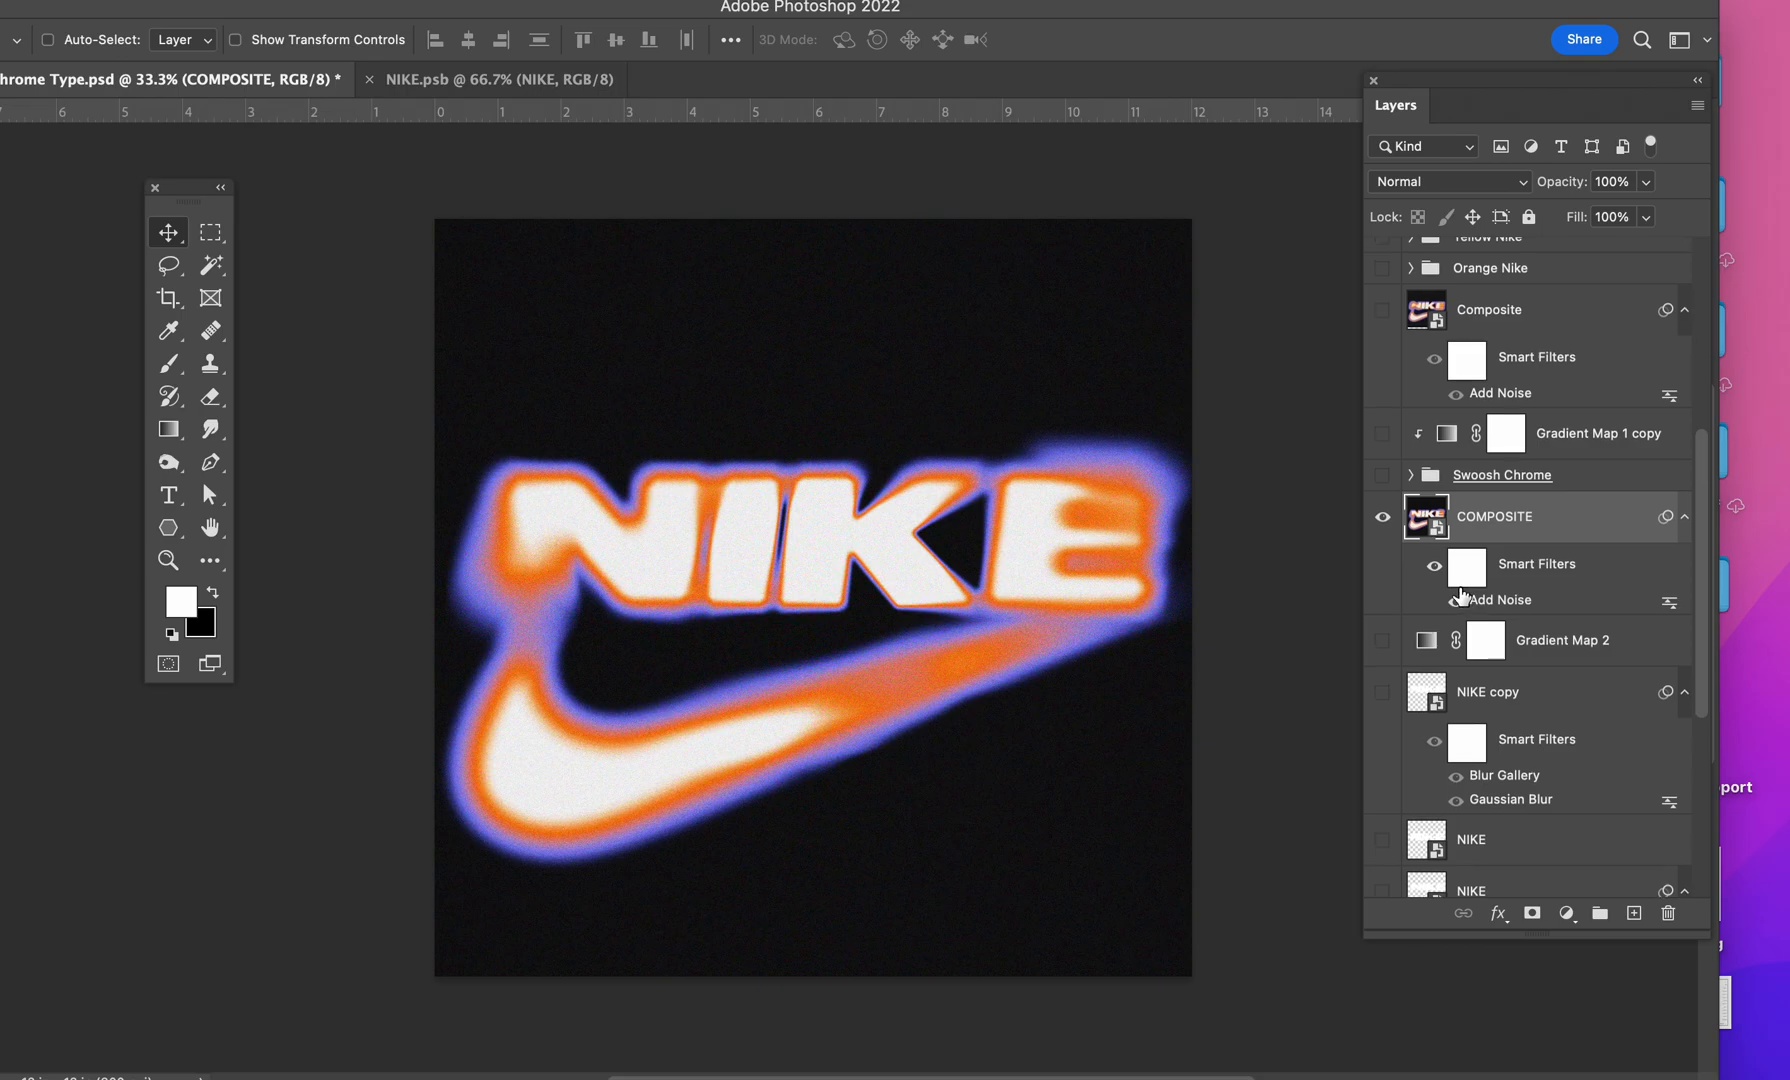
Step: Show the Swoosh Chrome, Orange Nike and Yellow Nike groups above the COMPOSITE layer
scroll(1465, 597, "up", 1)
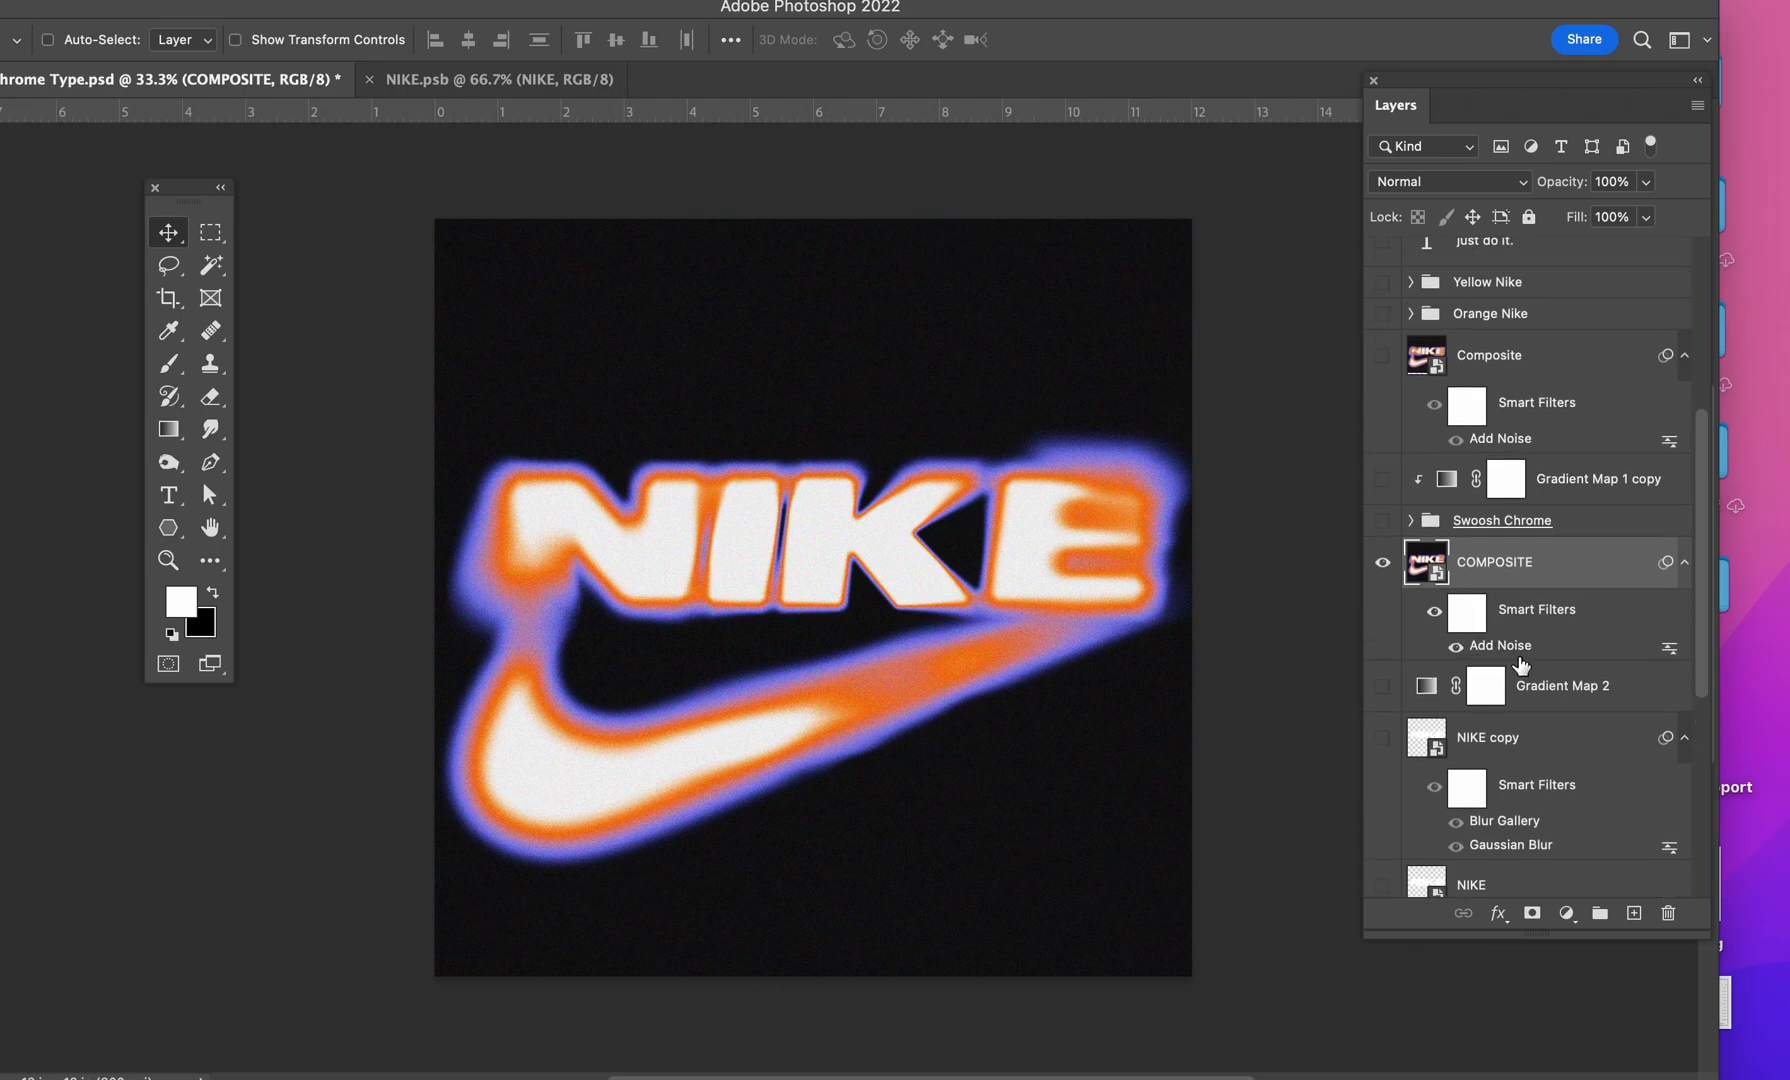
scroll(1458, 597, "up", 1)
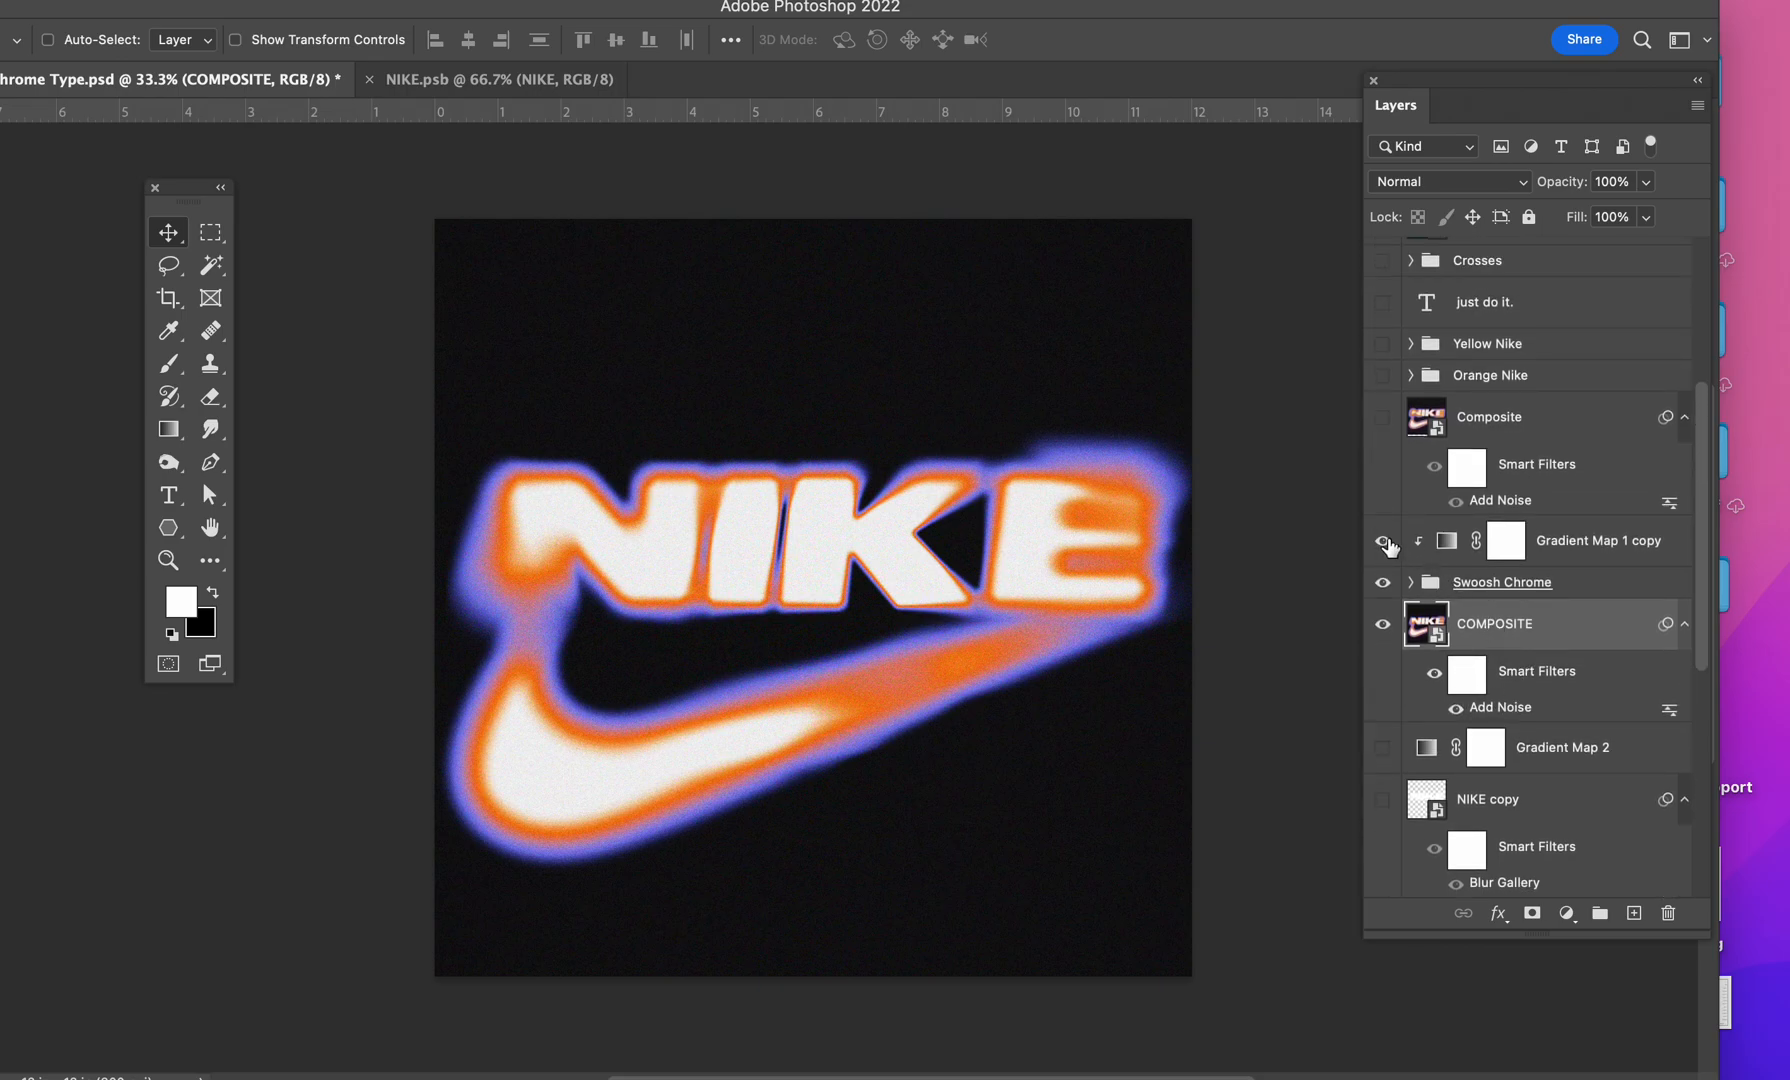
scroll(1455, 650, "up", 1)
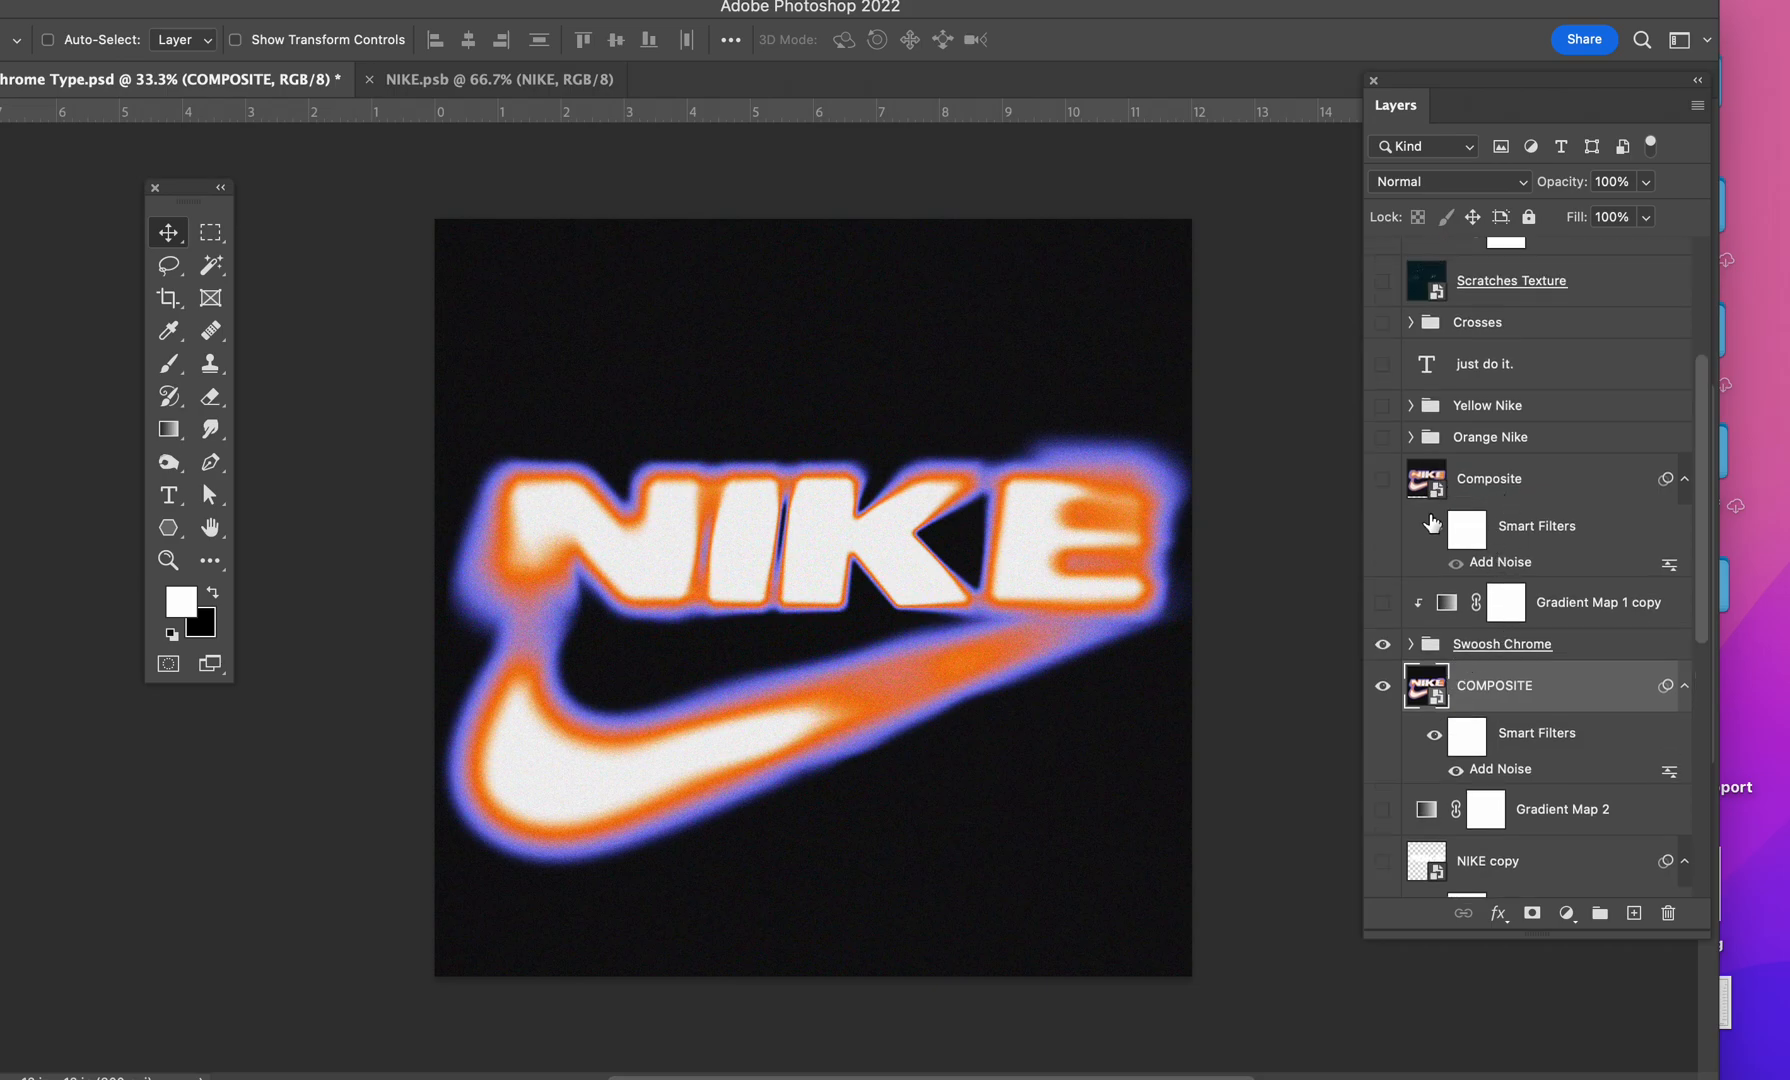
scroll(1432, 523, "up", 1)
left_click(1383, 481)
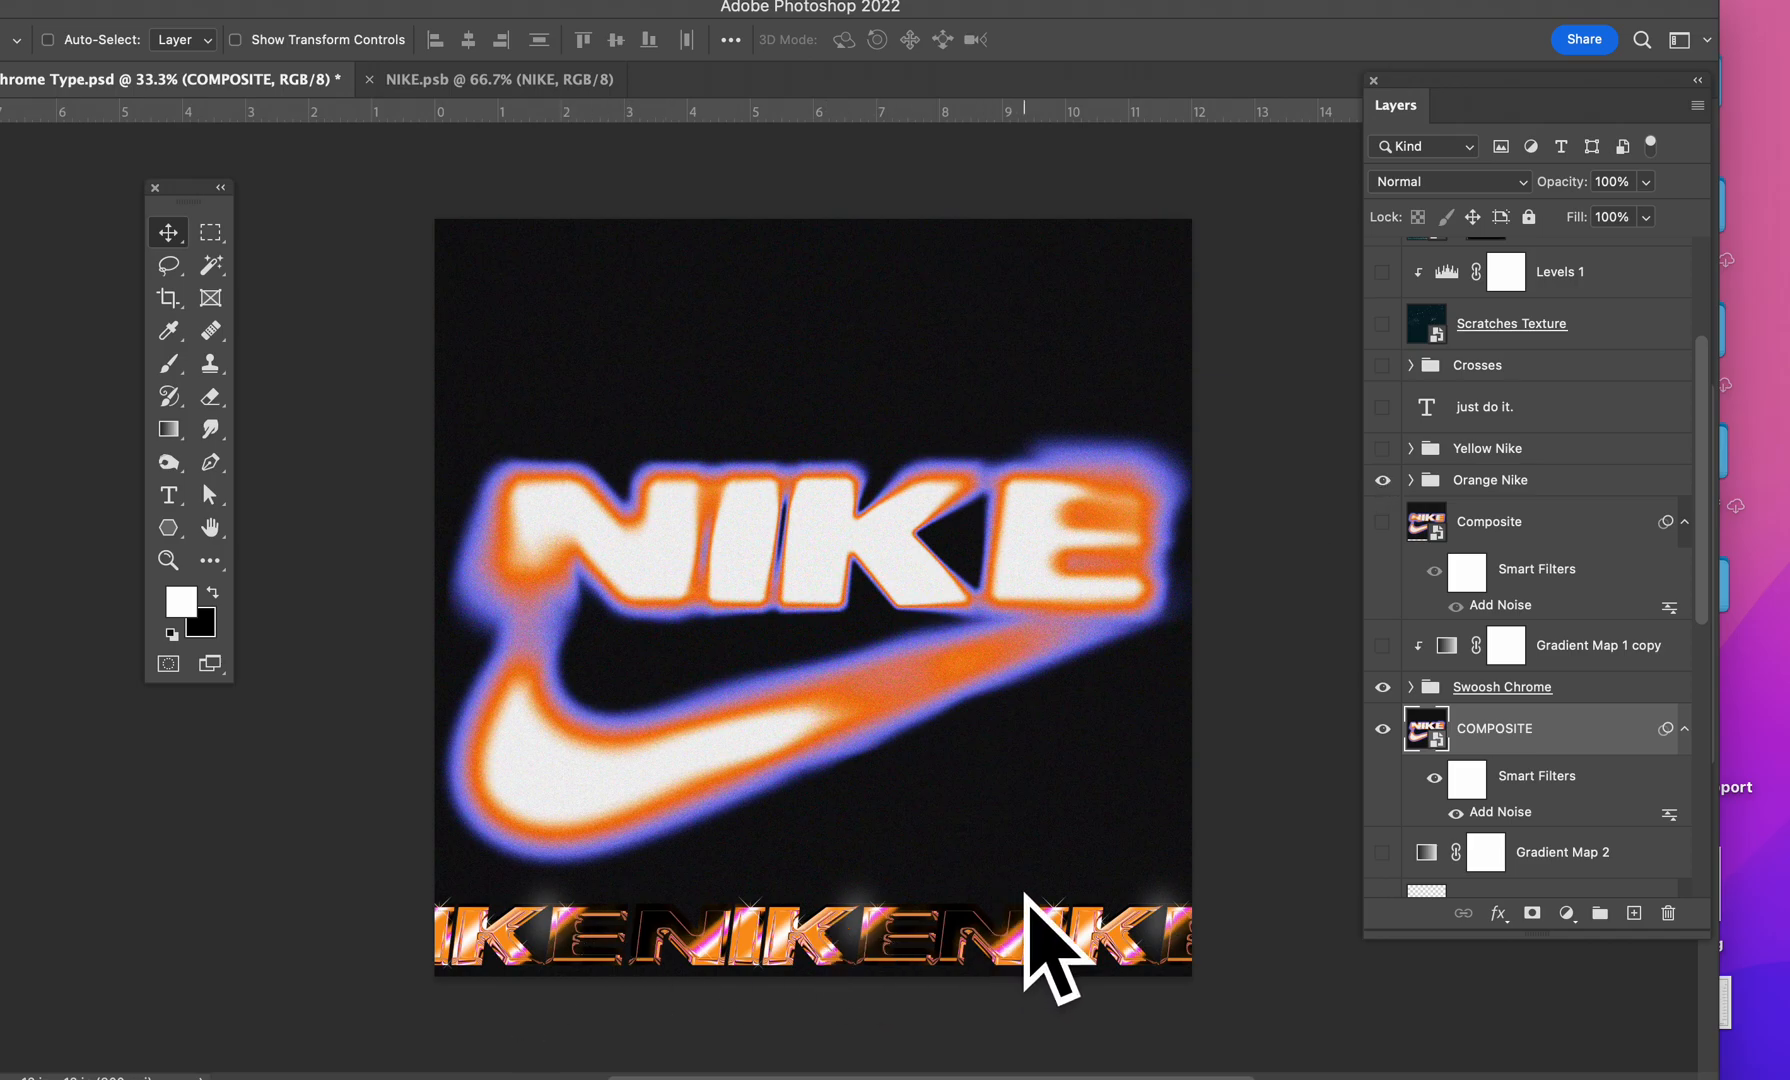
left_click(1382, 449)
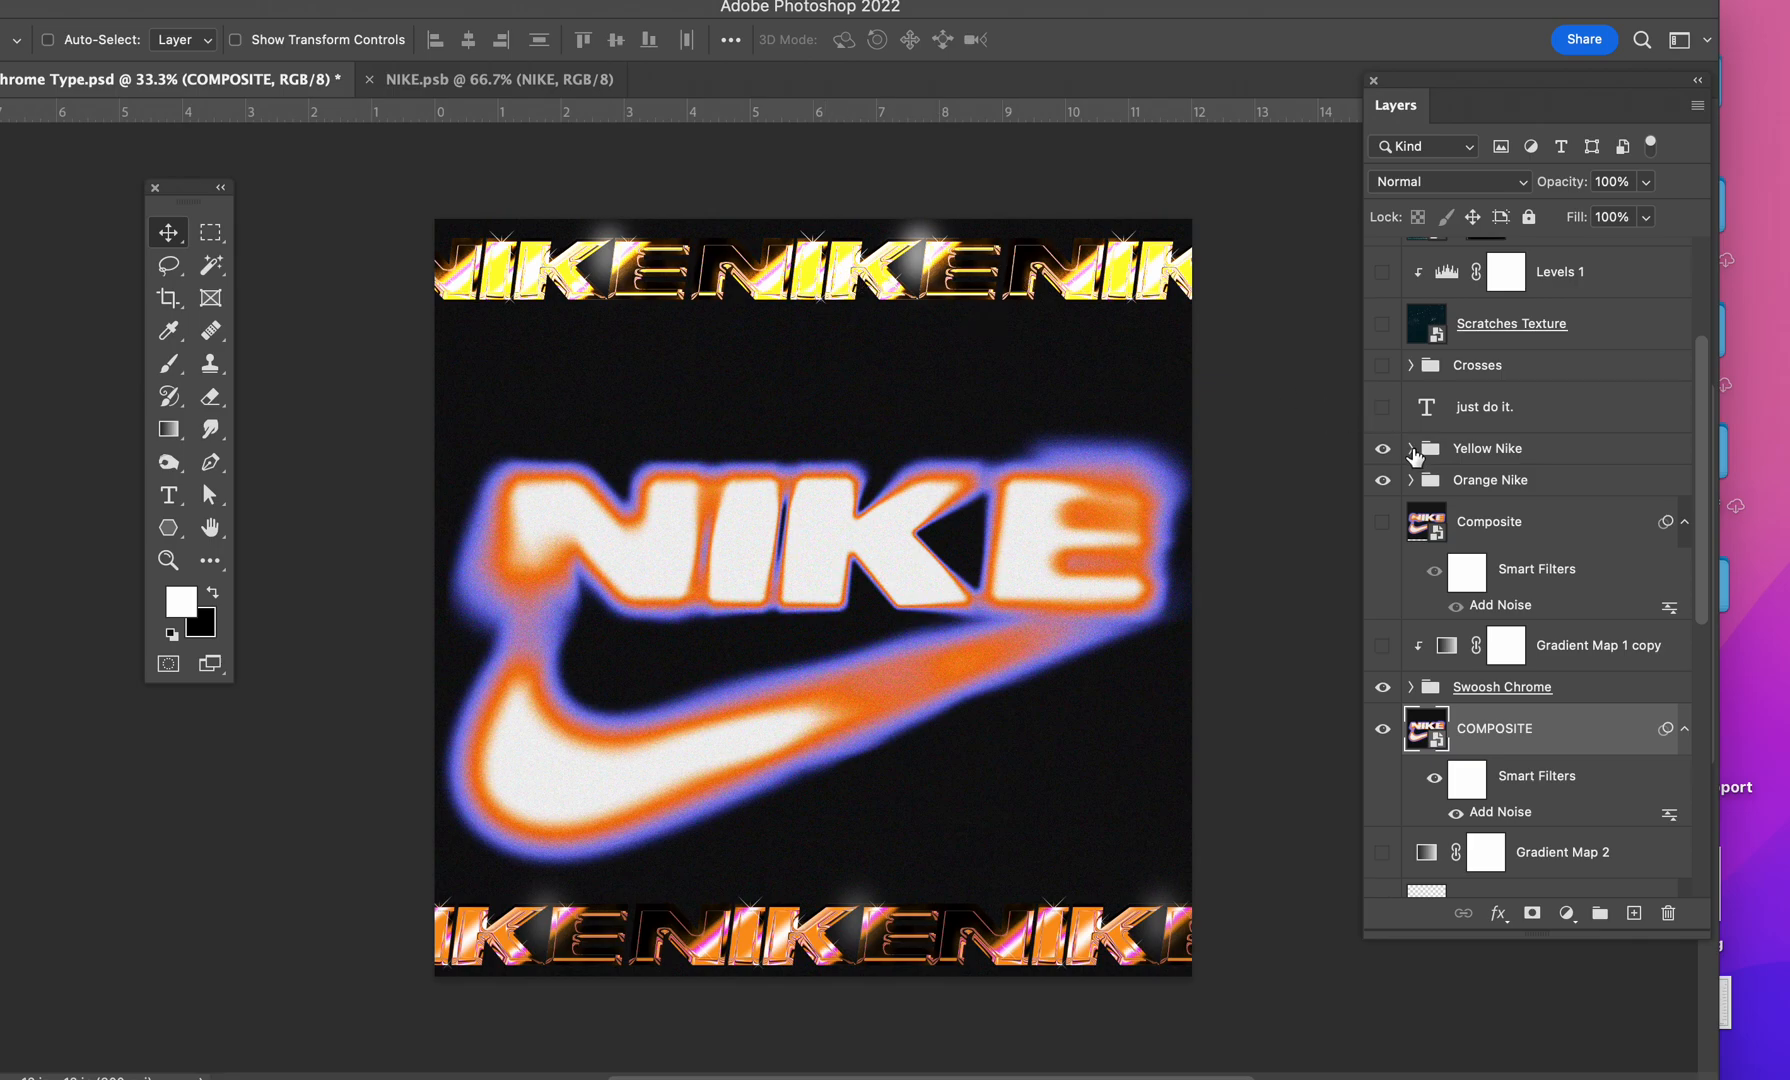
Step: Examine the stacked Nike copy layers inside the Yellow Nike group
left_click(1411, 450)
left_click(1440, 490)
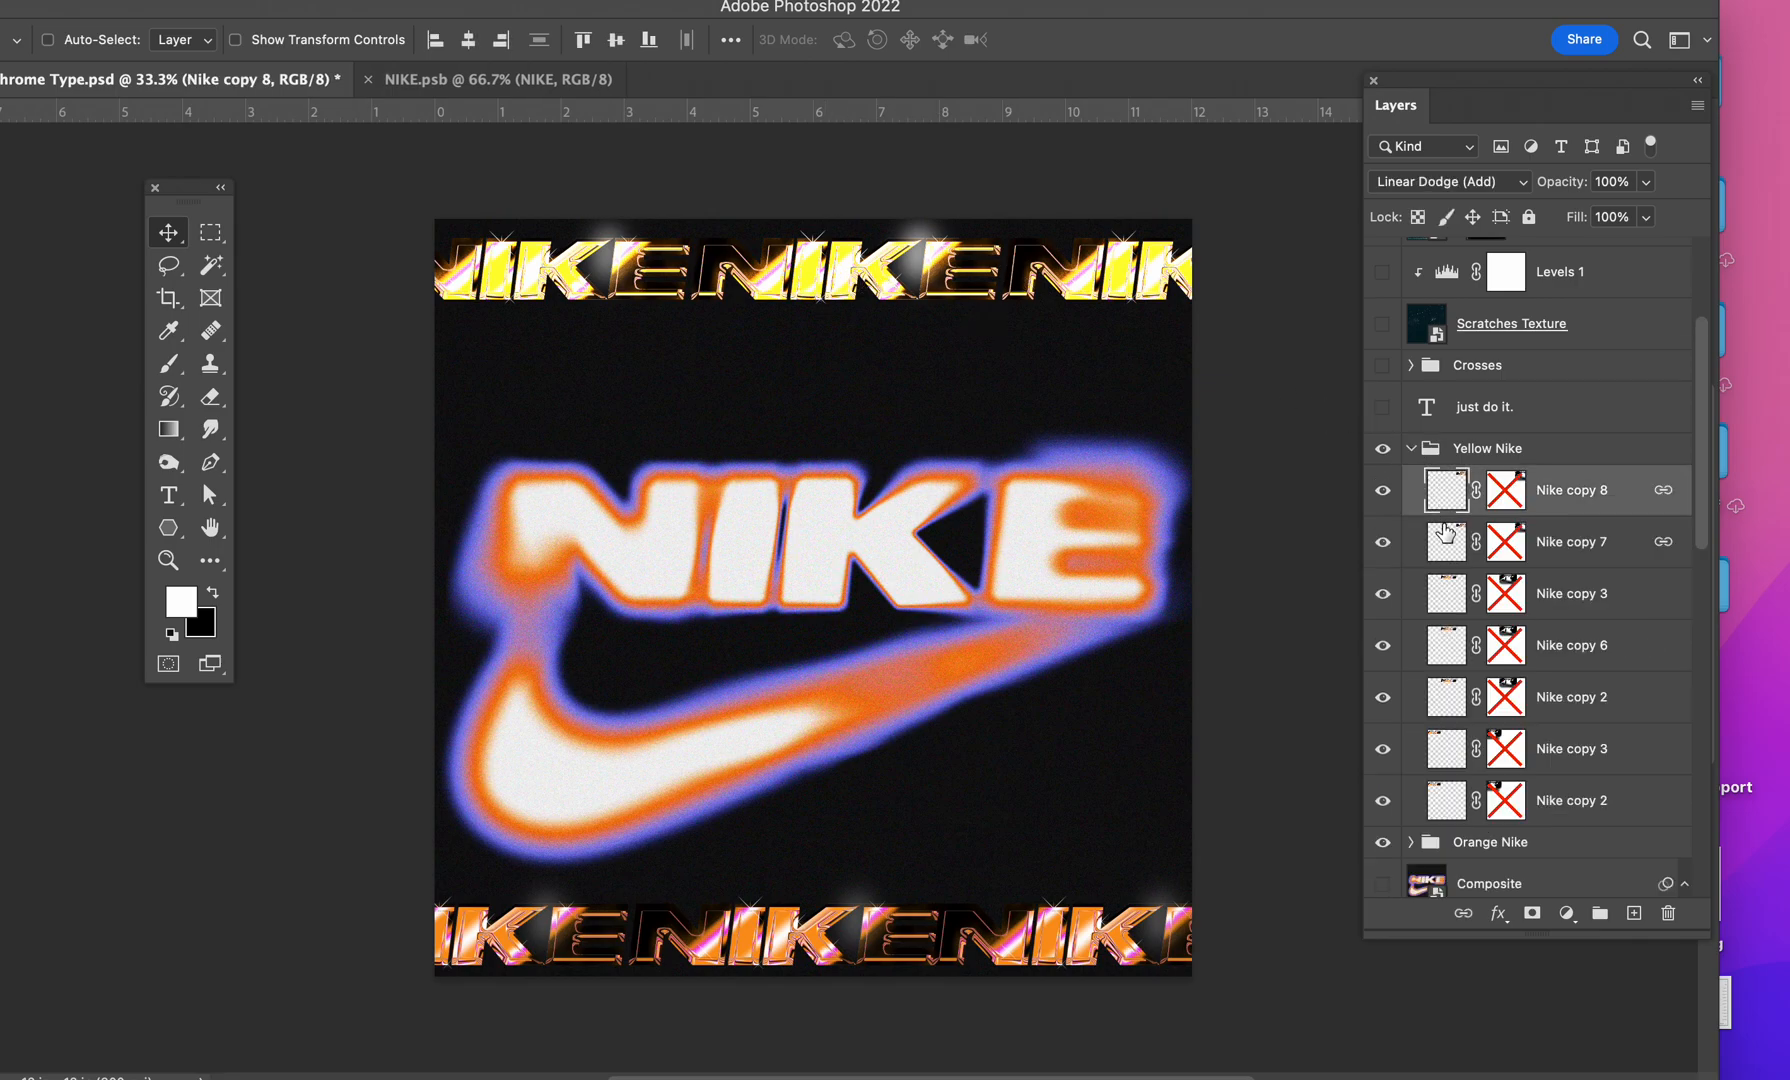
left_click(1447, 542)
left_click(1443, 590)
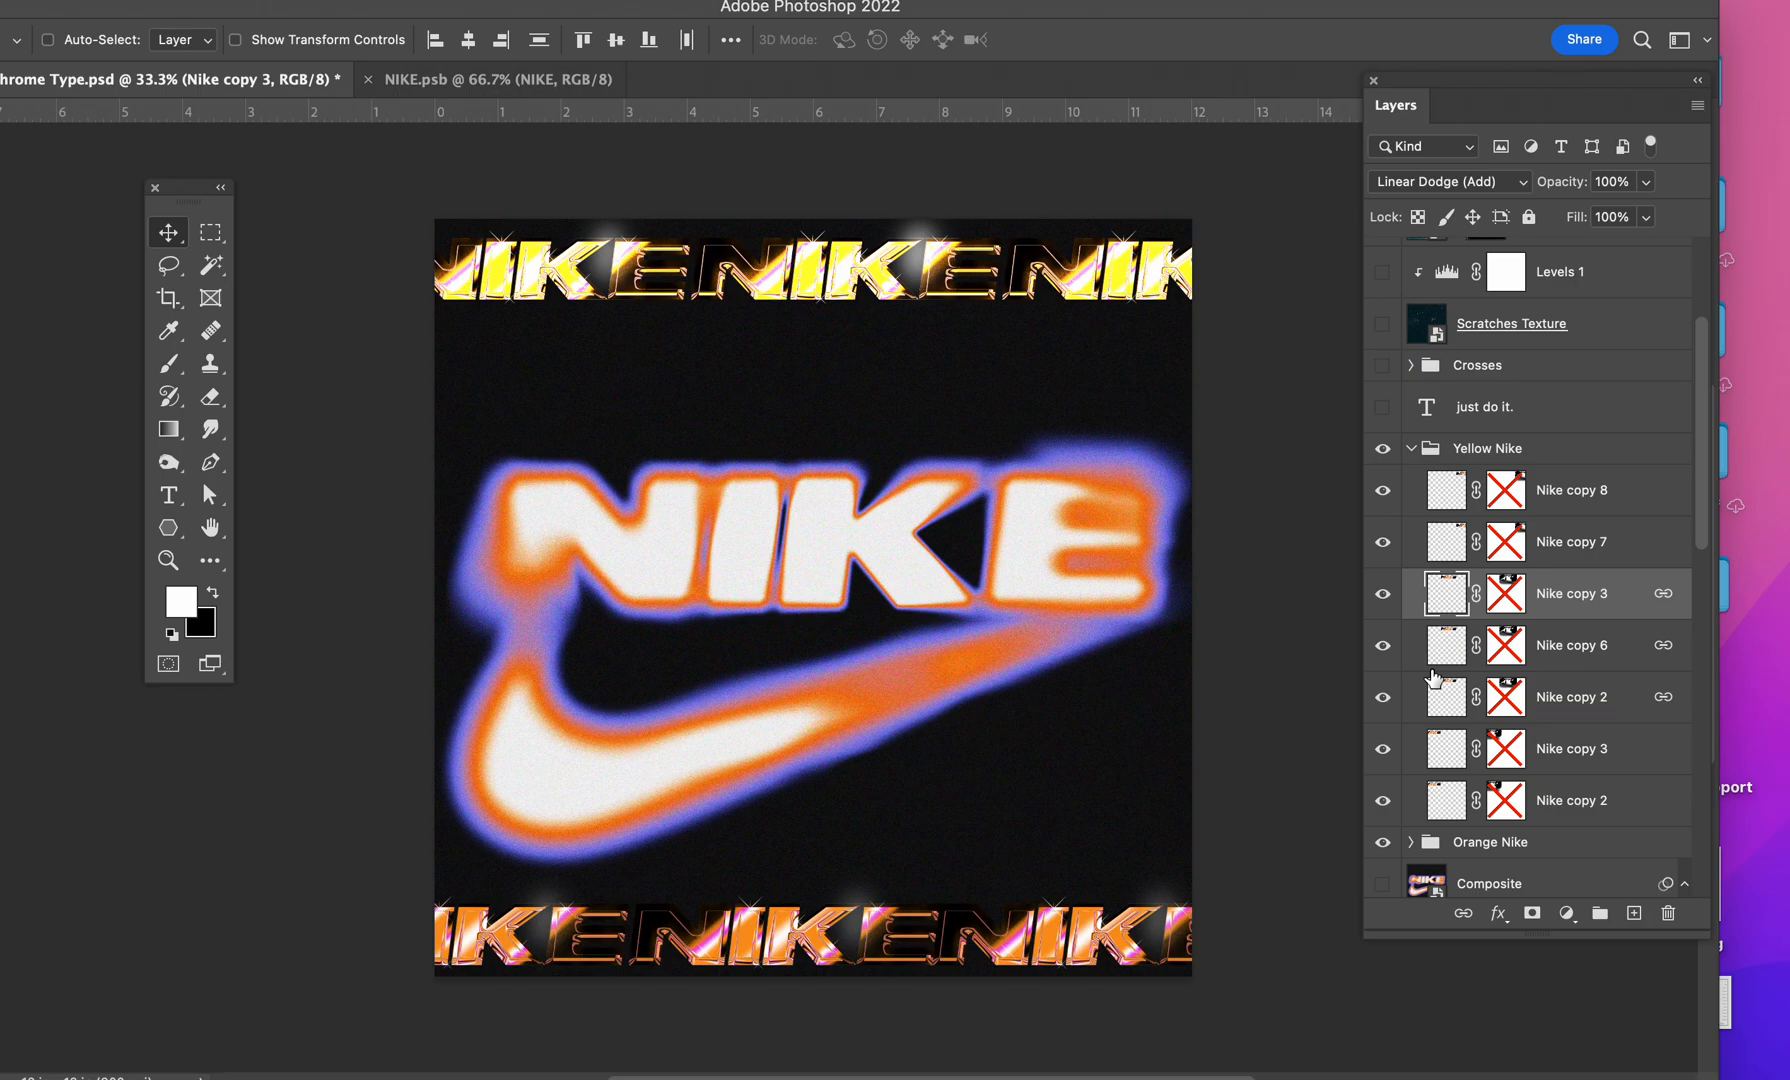
left_click(1441, 812)
Step: Isolate the lowest Nike copy 2 lettering in Yellow Nike, show its Nike copy 3 overlay, and move the linked pair down and right
left_click_drag(1382, 492, 1396, 746)
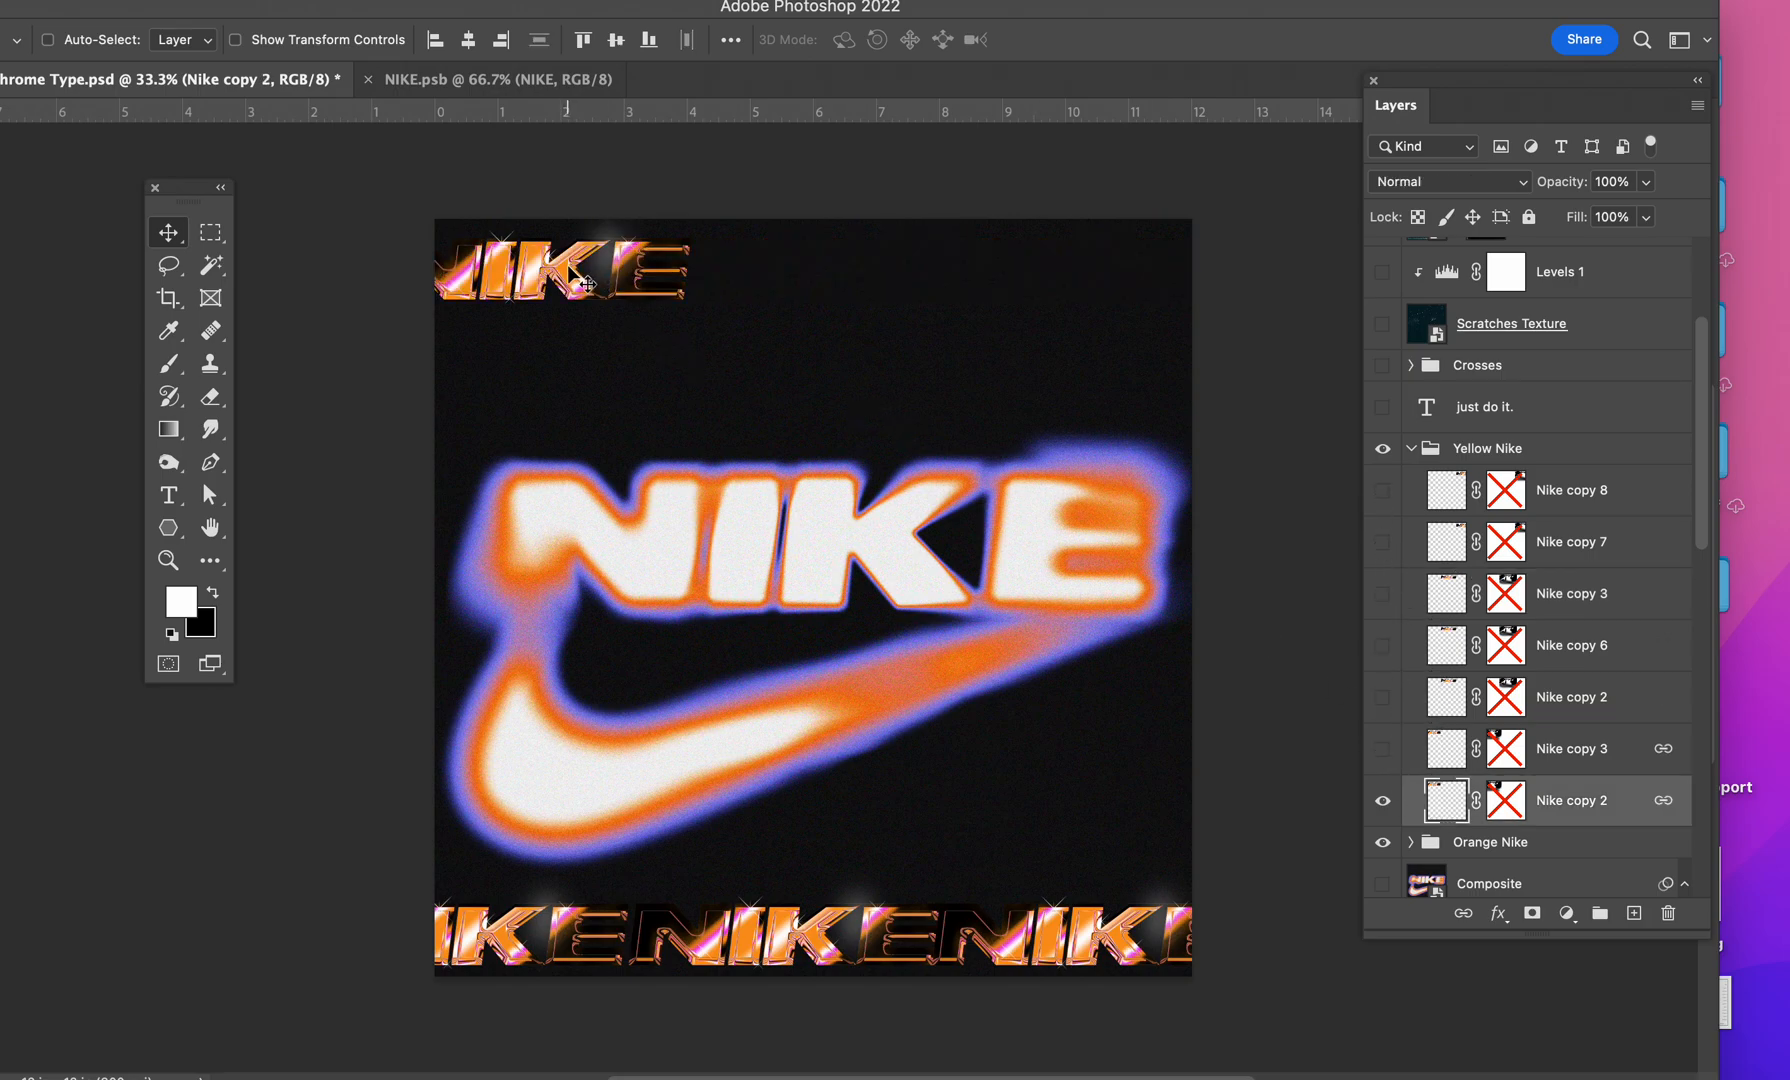
left_click_drag(573, 278, 713, 328)
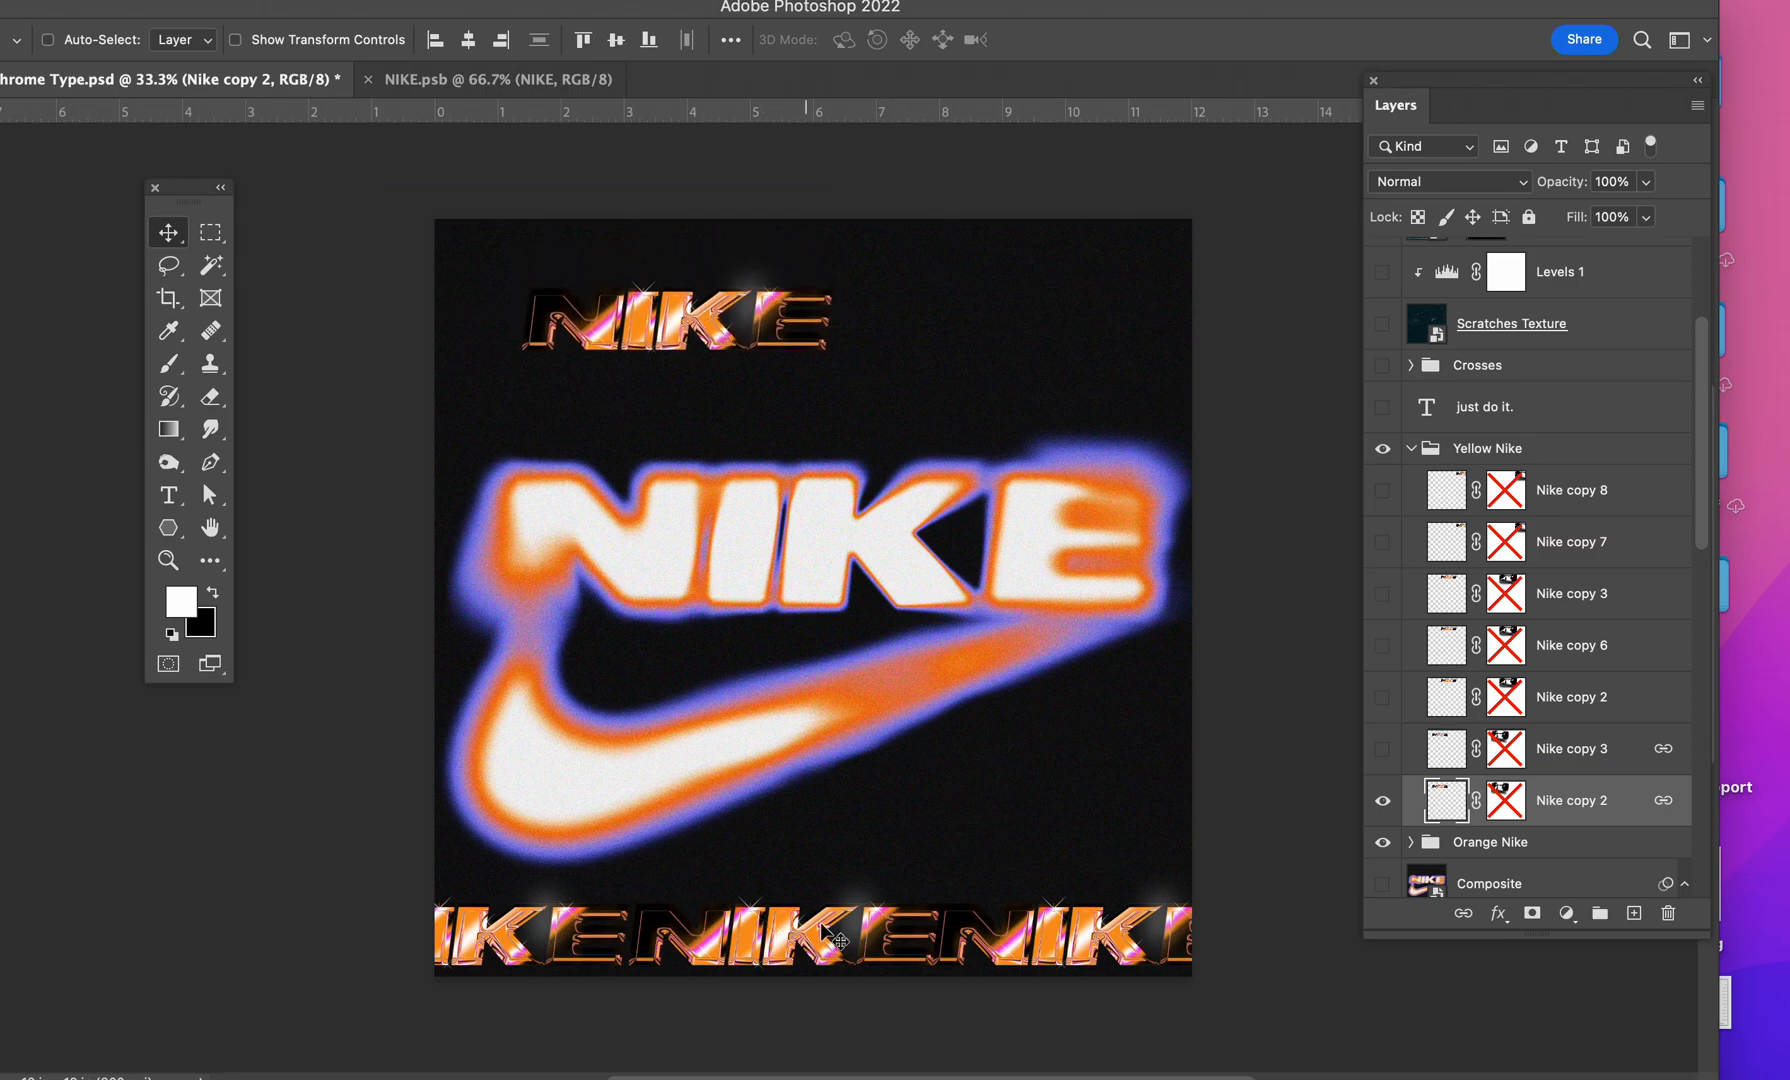
left_click(1447, 752)
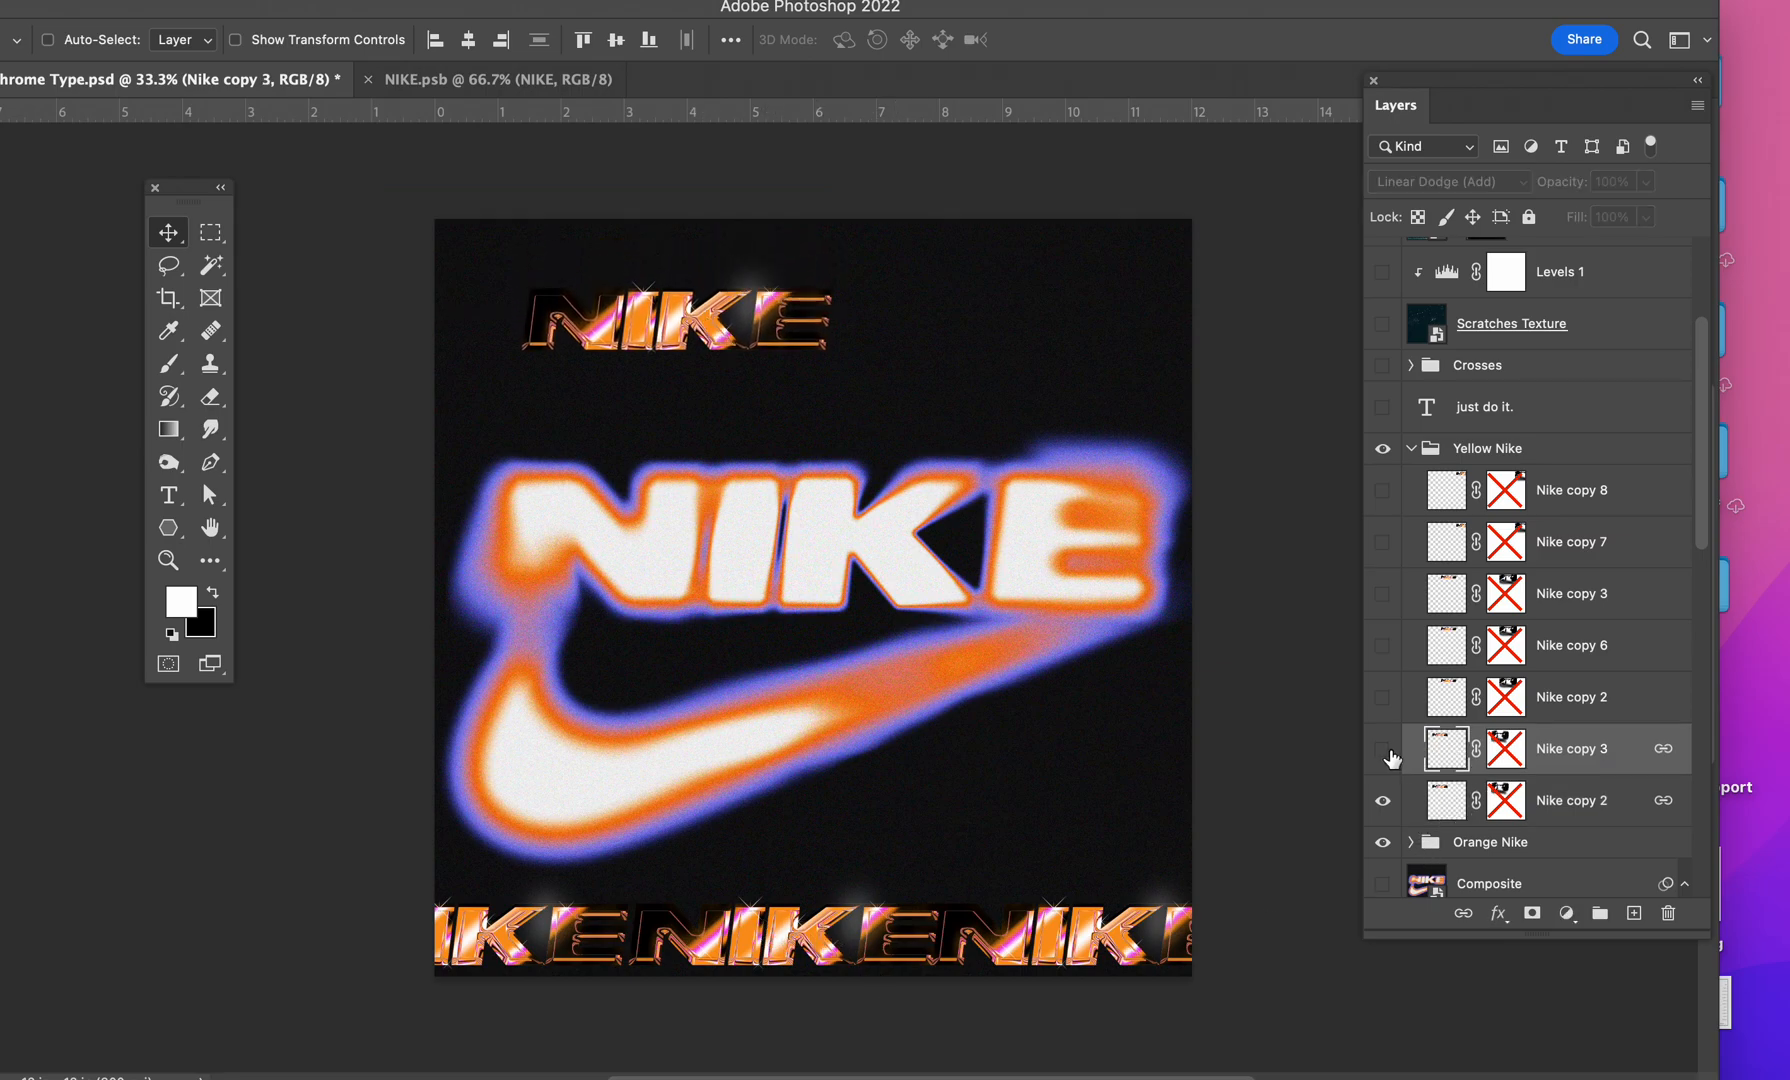
left_click(1383, 750)
left_click_drag(945, 500, 1007, 500)
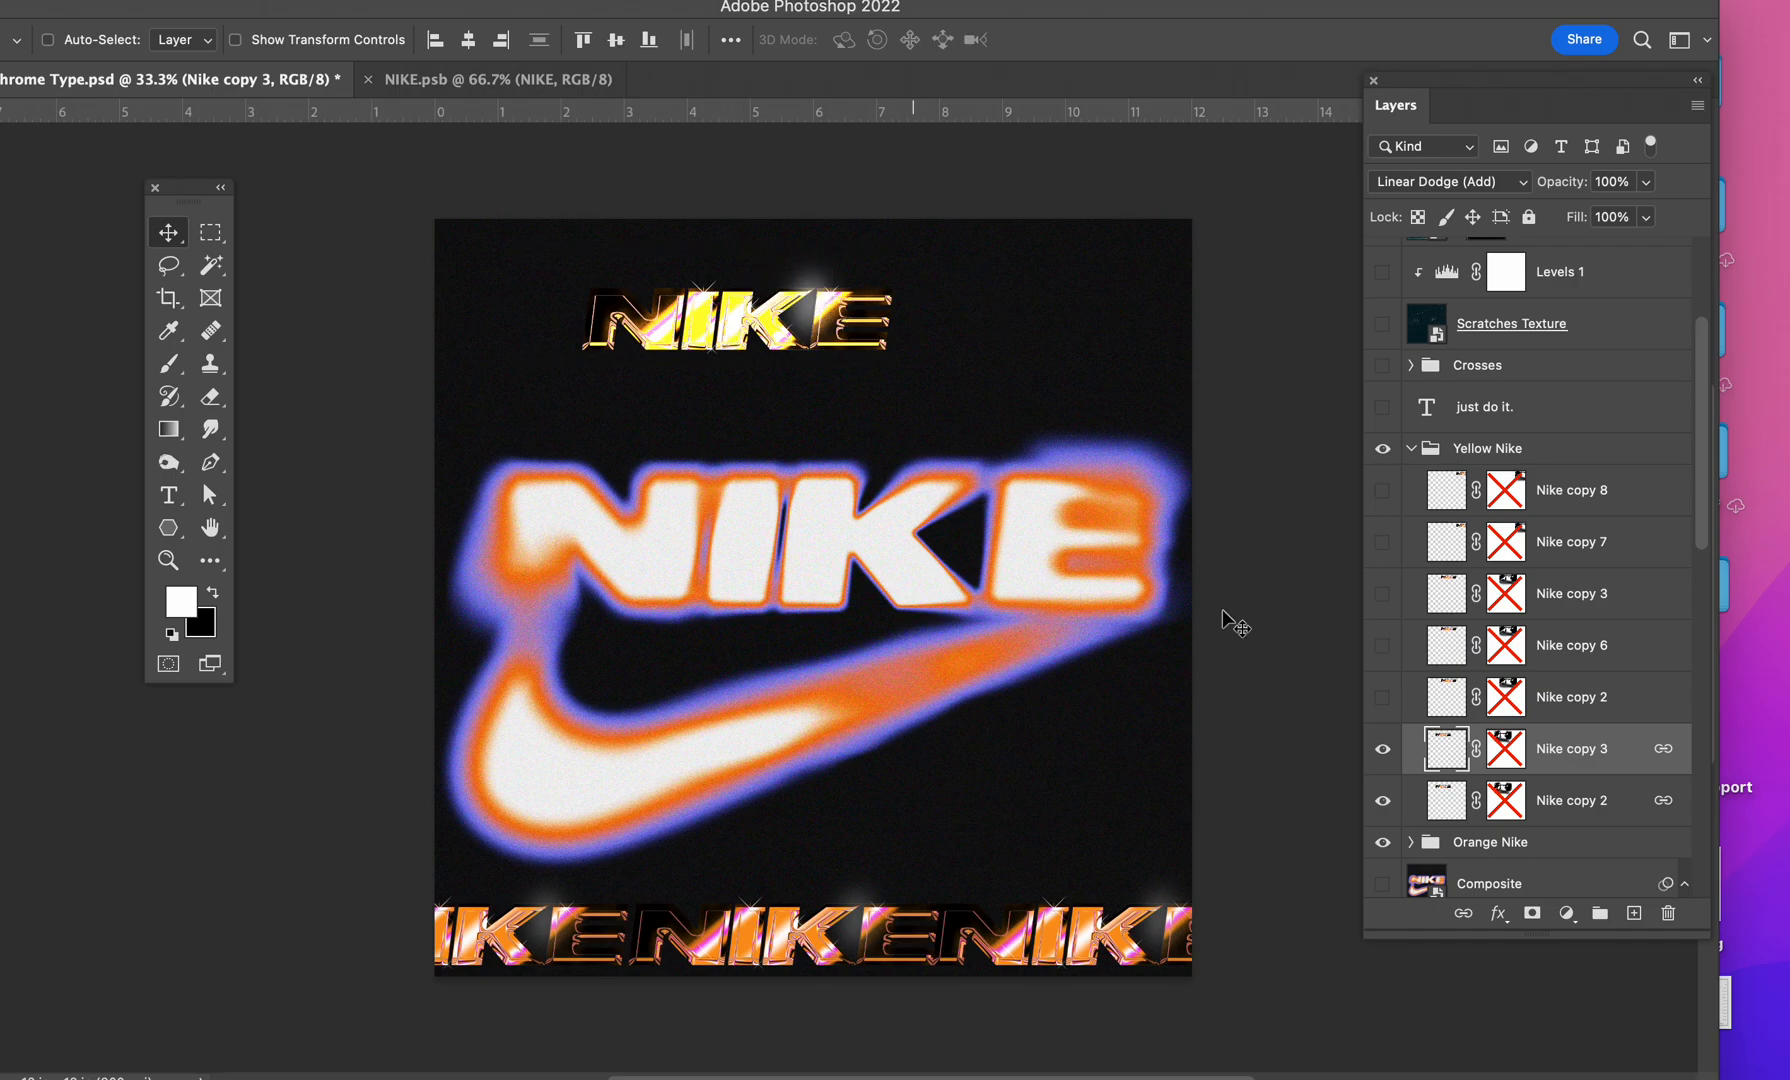
Step: Shift the yellow lettering slightly left, and check Nike copy 3's Linear Dodge (Add) blending over Nike copy 2
left_click(1450, 802)
left_click(1447, 754)
mouse_move(840, 350)
left_mouse_down()
mouse_move(1140, 428)
mouse_move(867, 325)
mouse_move(779, 352)
left_mouse_up()
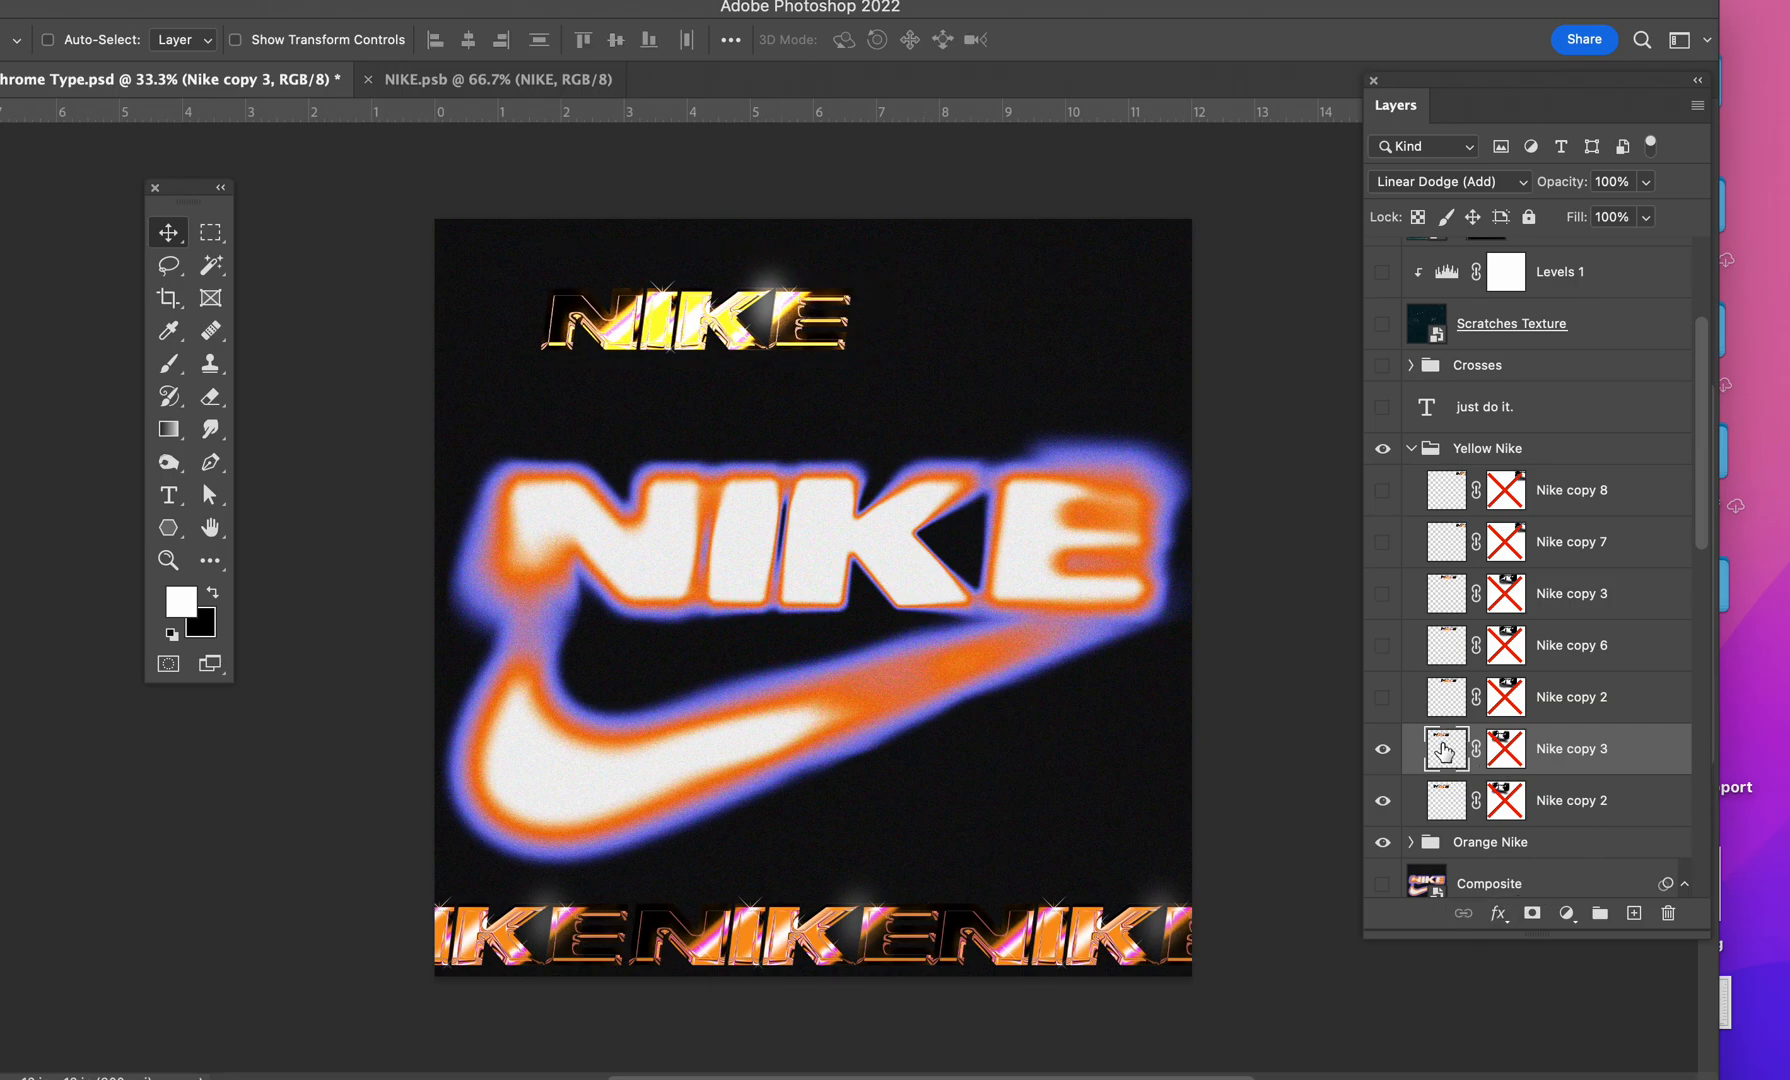
mouse_move(722, 312)
left_mouse_down()
mouse_move(1050, 322)
mouse_move(742, 322)
left_mouse_up()
left_click(1446, 187)
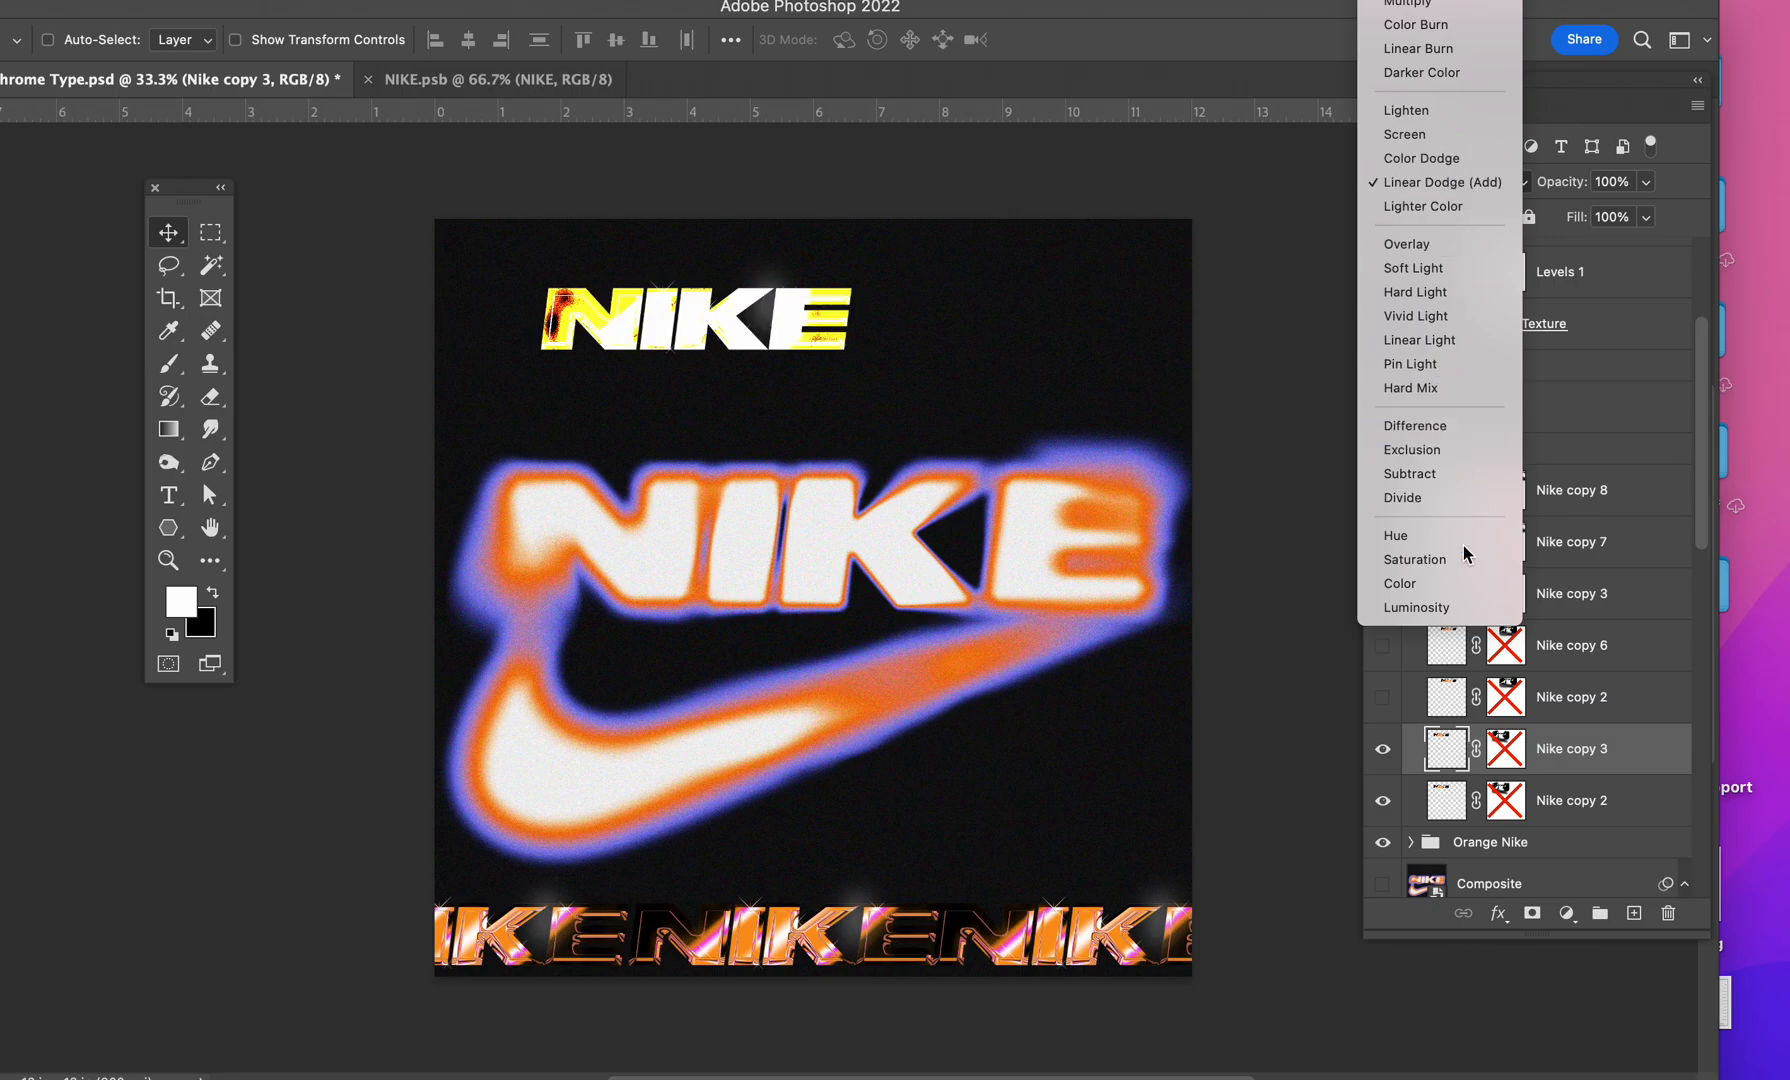
left_click(1459, 183)
Step: Link the lowest Nike copy 3 and Nike copy 2 layers, and move the pair to the poster's upper-left corner
left_click(1462, 803)
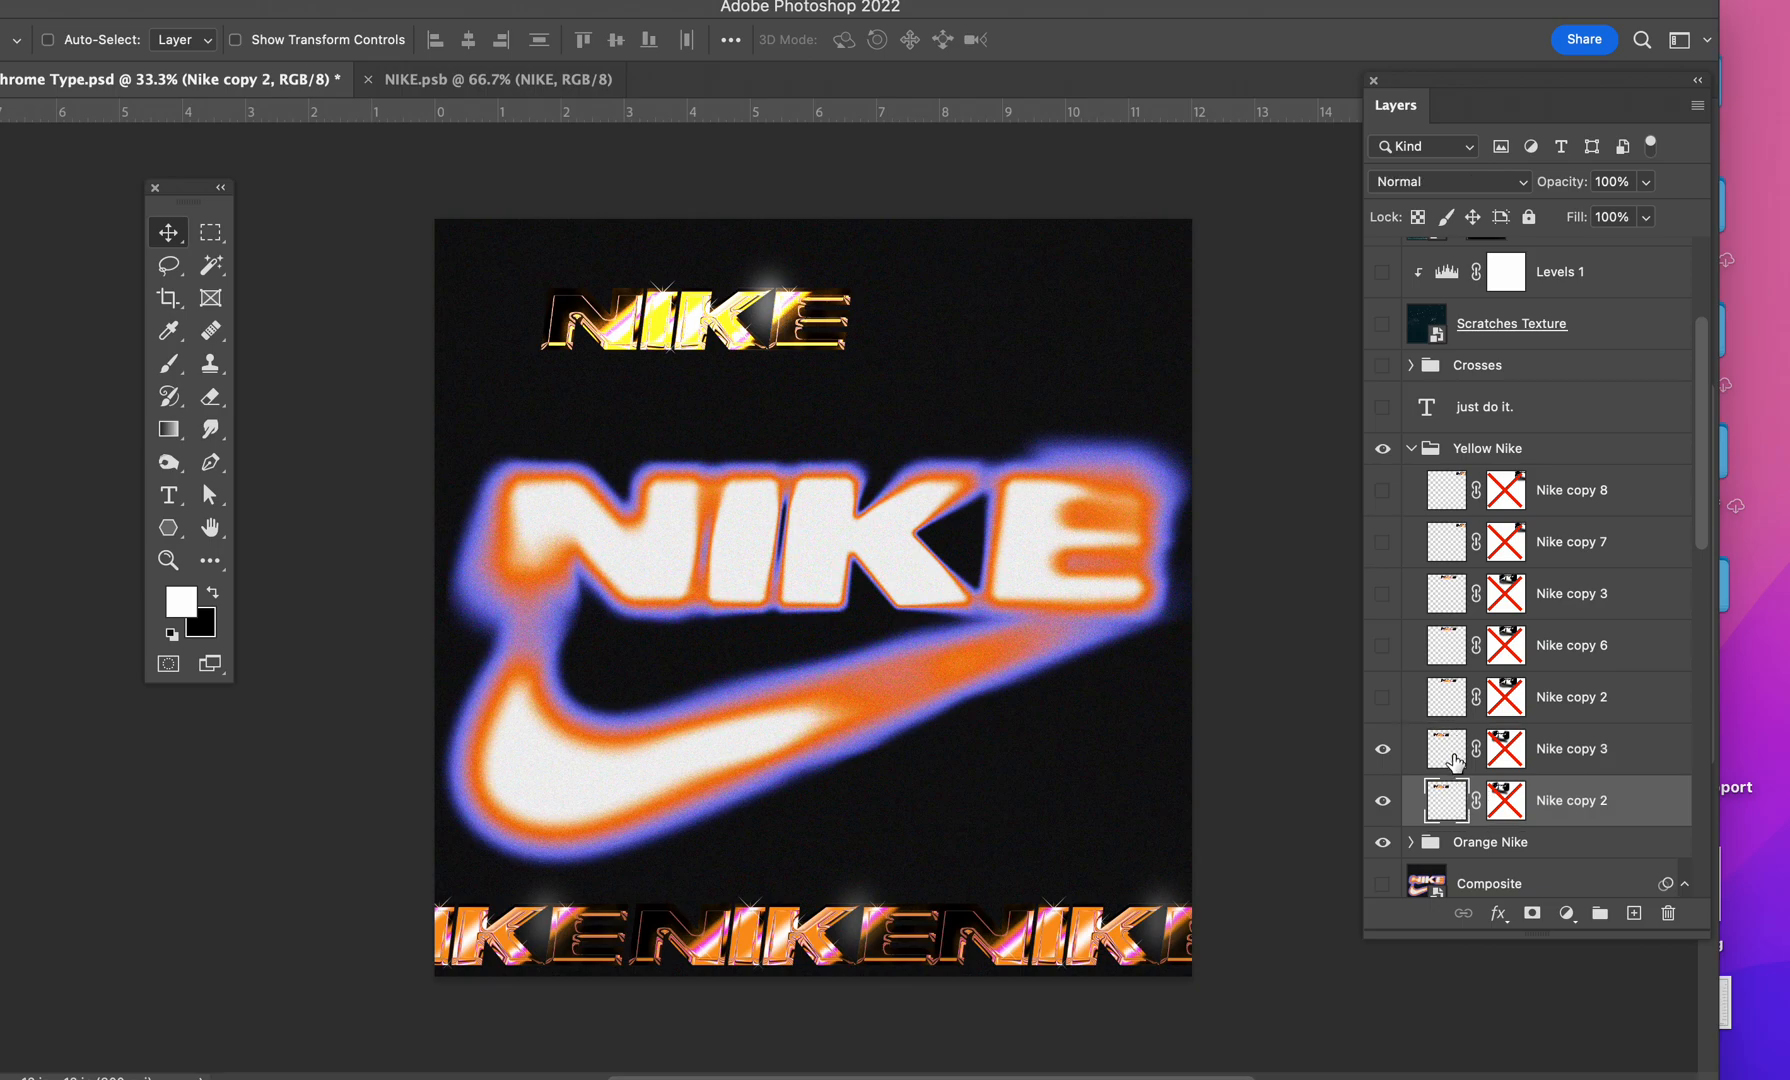
left_click(1452, 757, "shift")
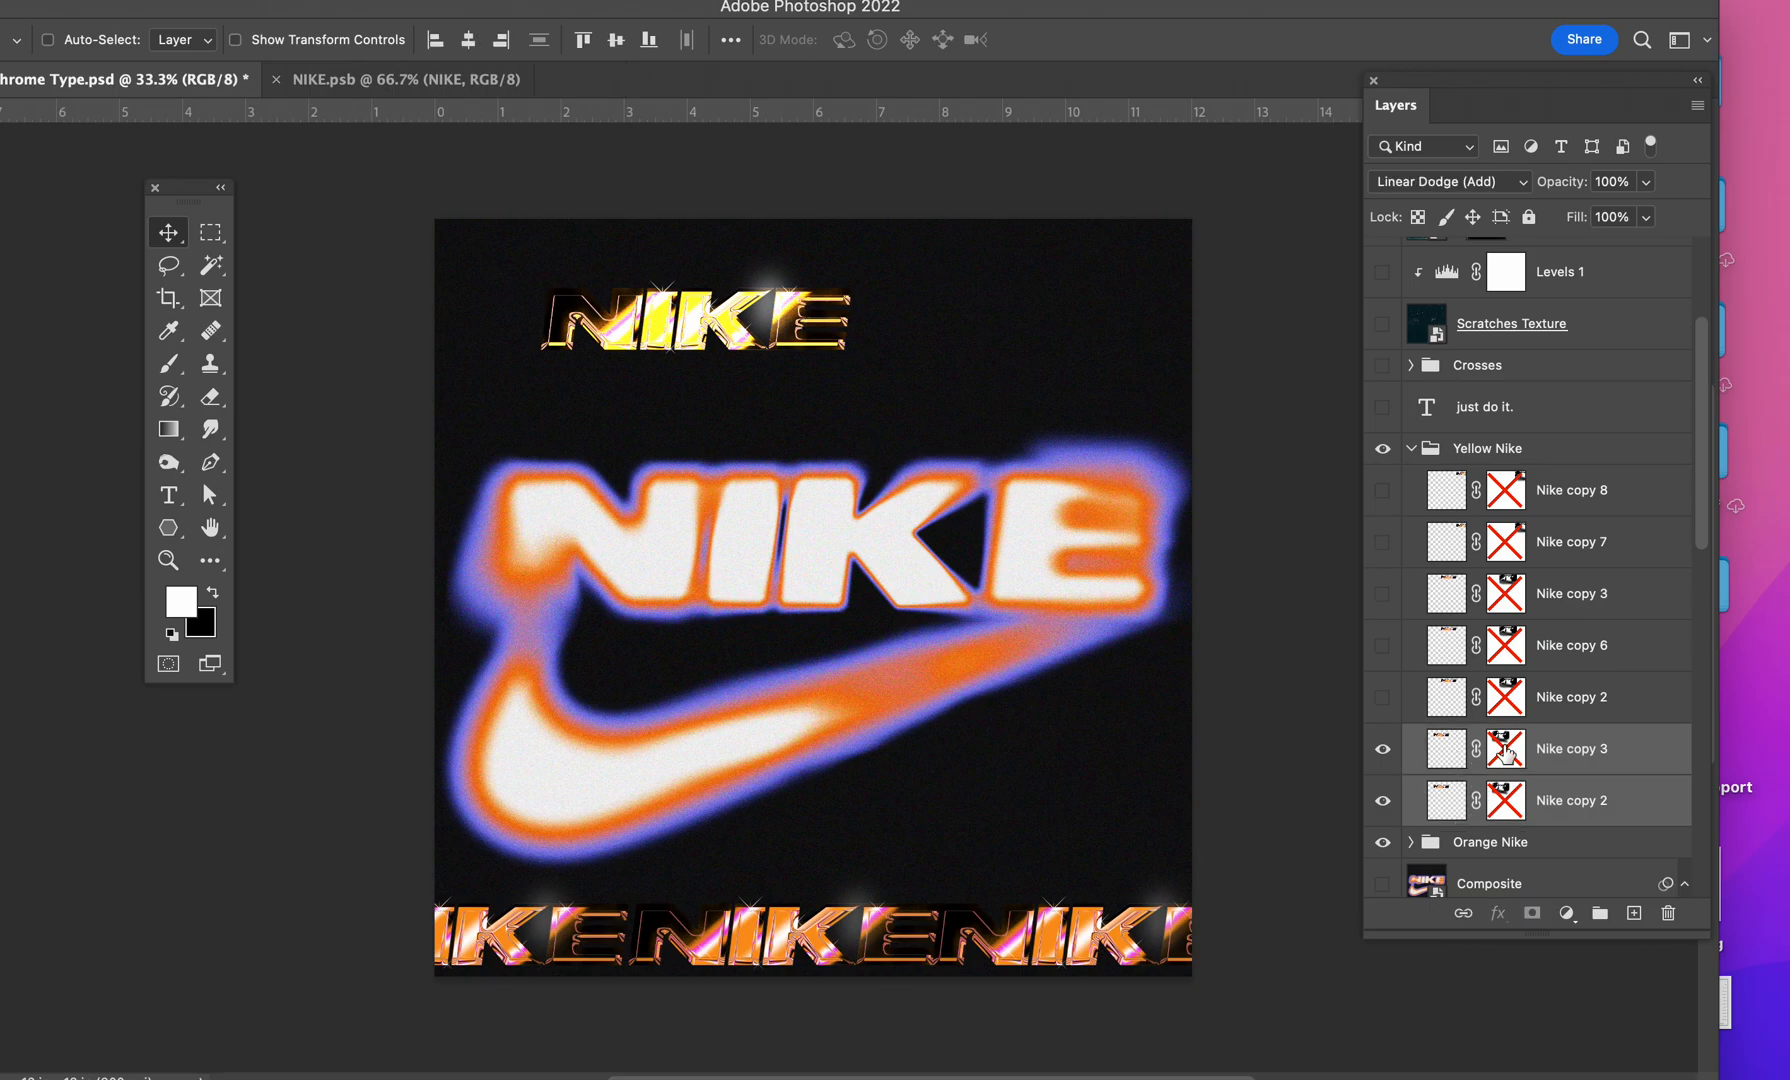
left_click(1462, 914)
left_click(1450, 765)
left_click(1452, 805)
left_click(1449, 765)
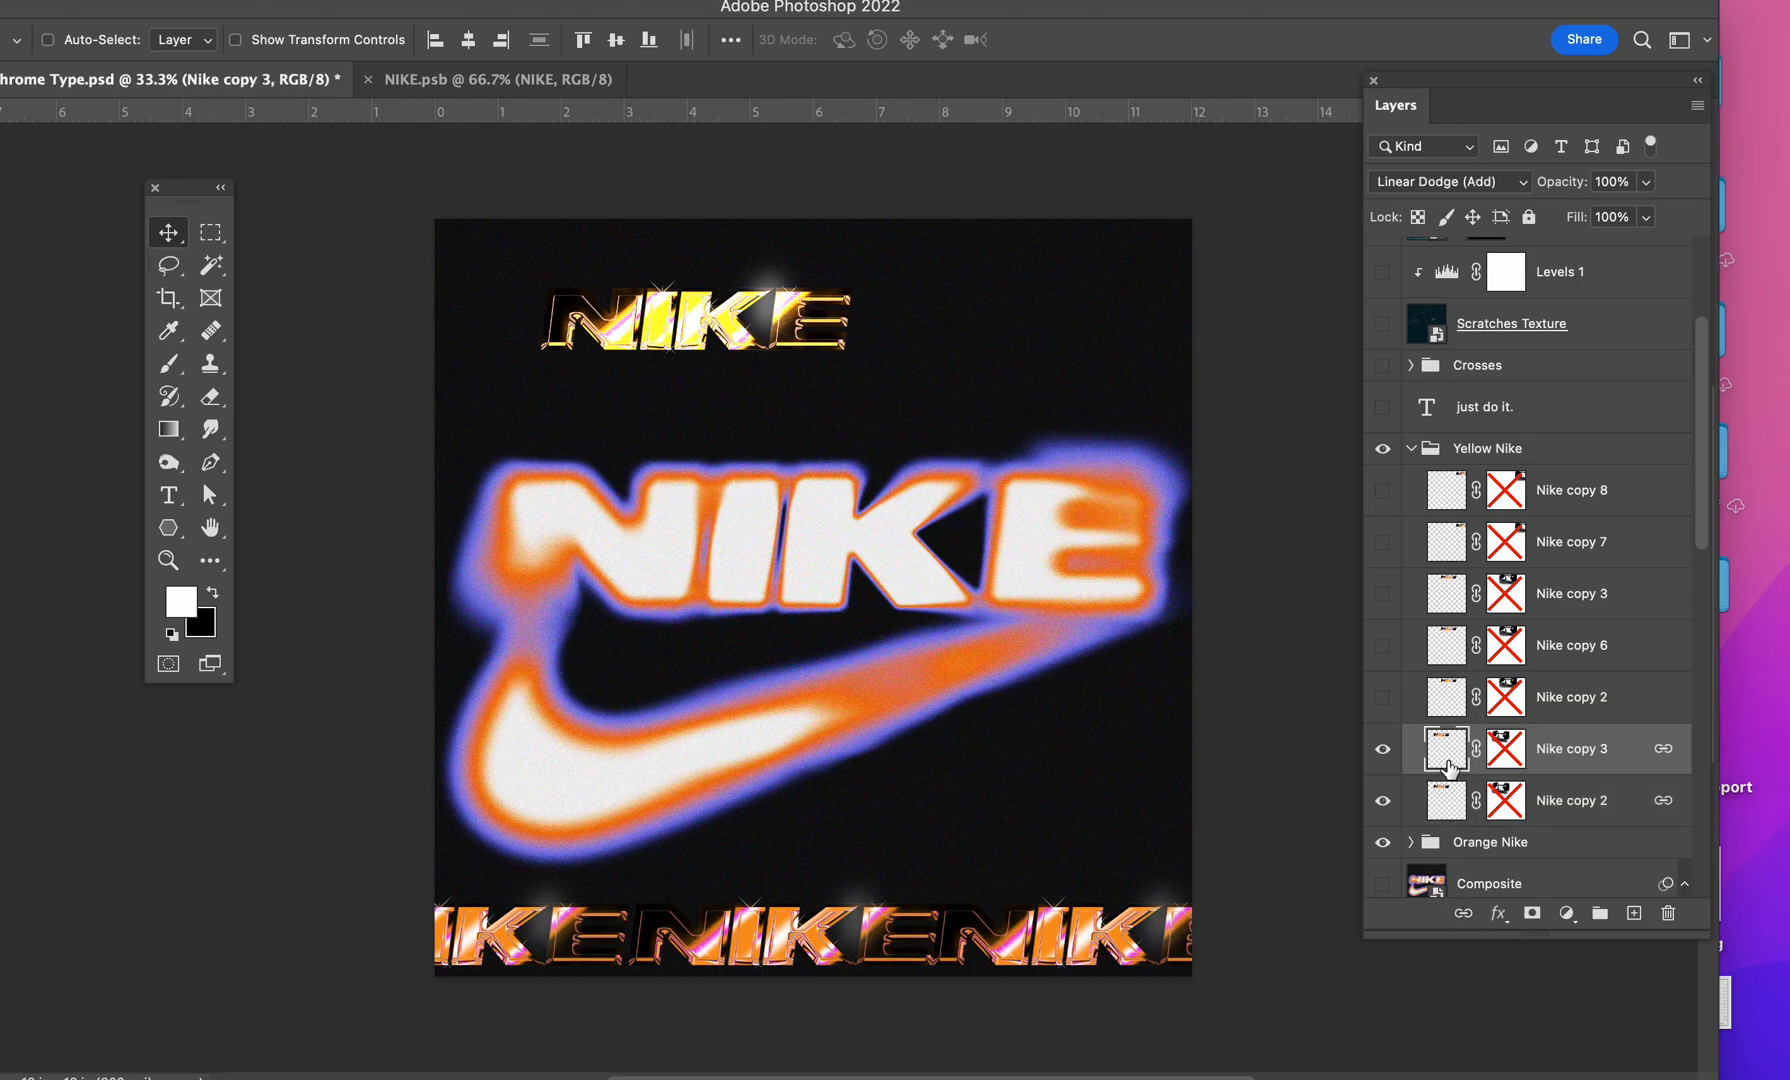
left_click(1447, 803)
left_click_drag(812, 340, 717, 277)
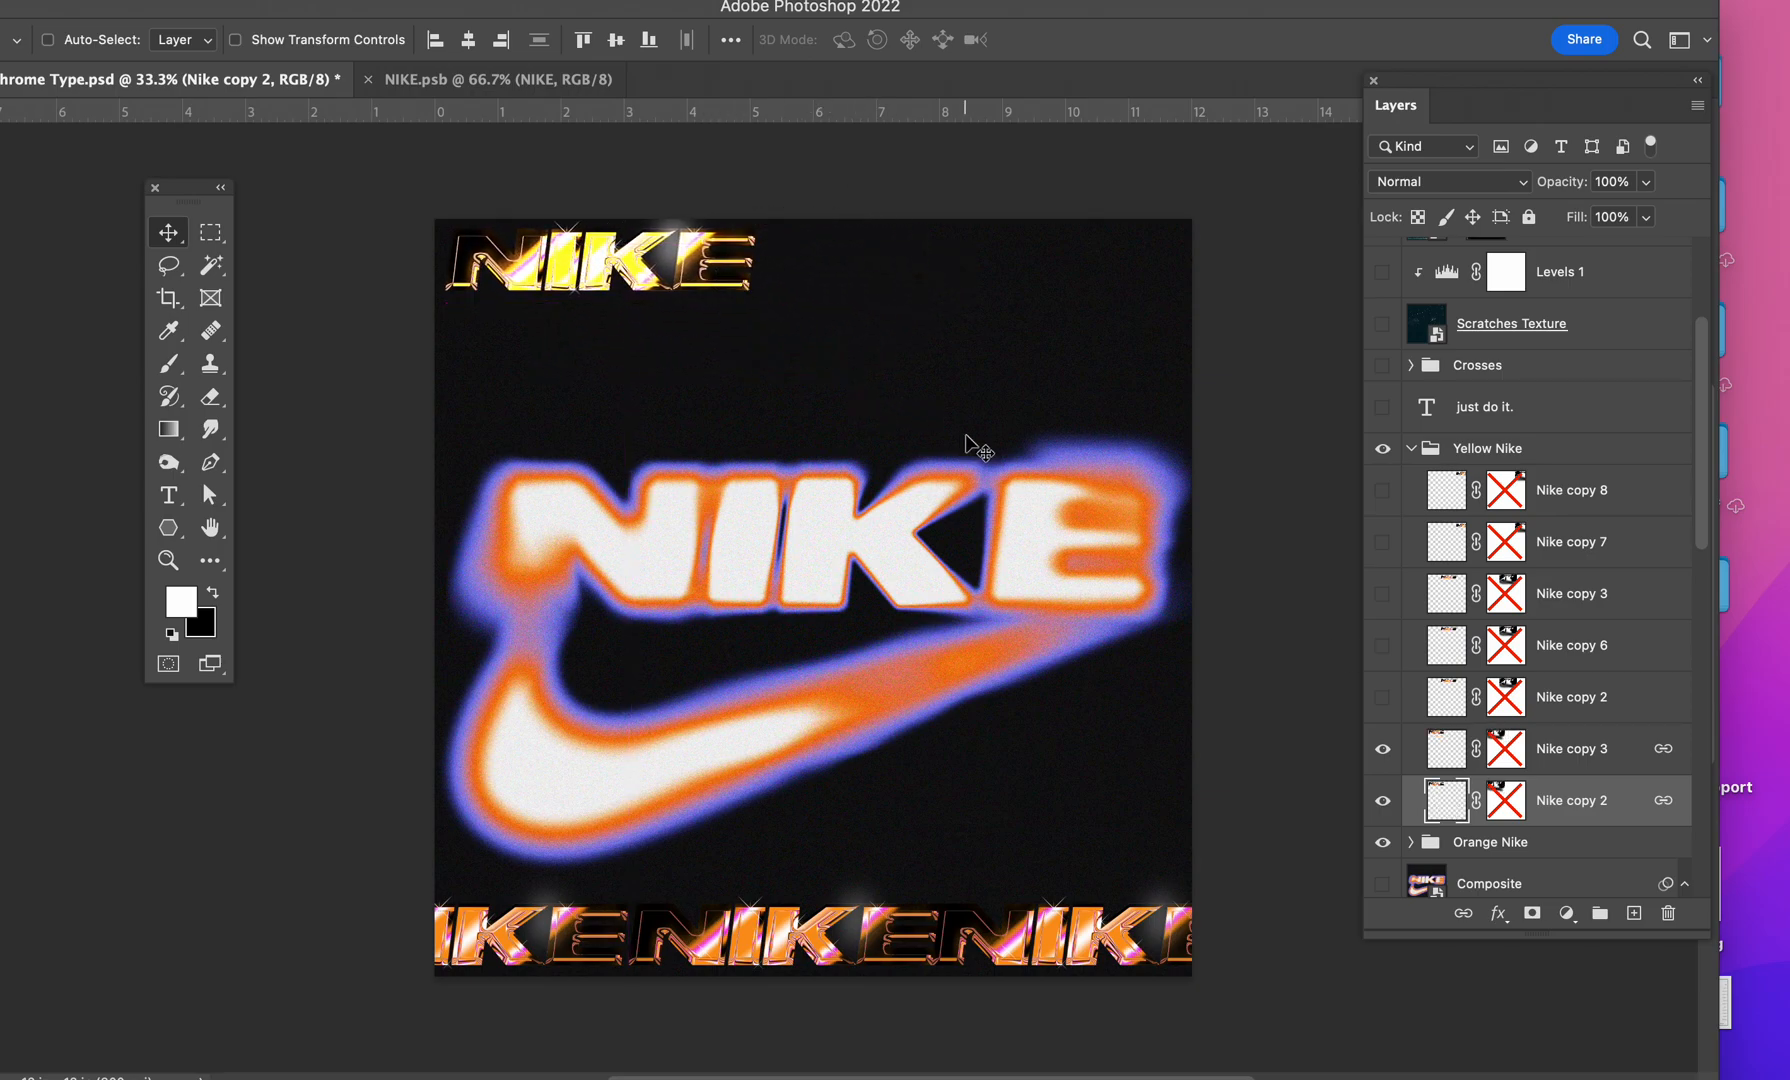
Step: Show the remaining hidden Nike copy layers in the Yellow Nike group
left_click(1452, 757)
left_click(1447, 697)
left_click(1382, 697)
left_click(1381, 645)
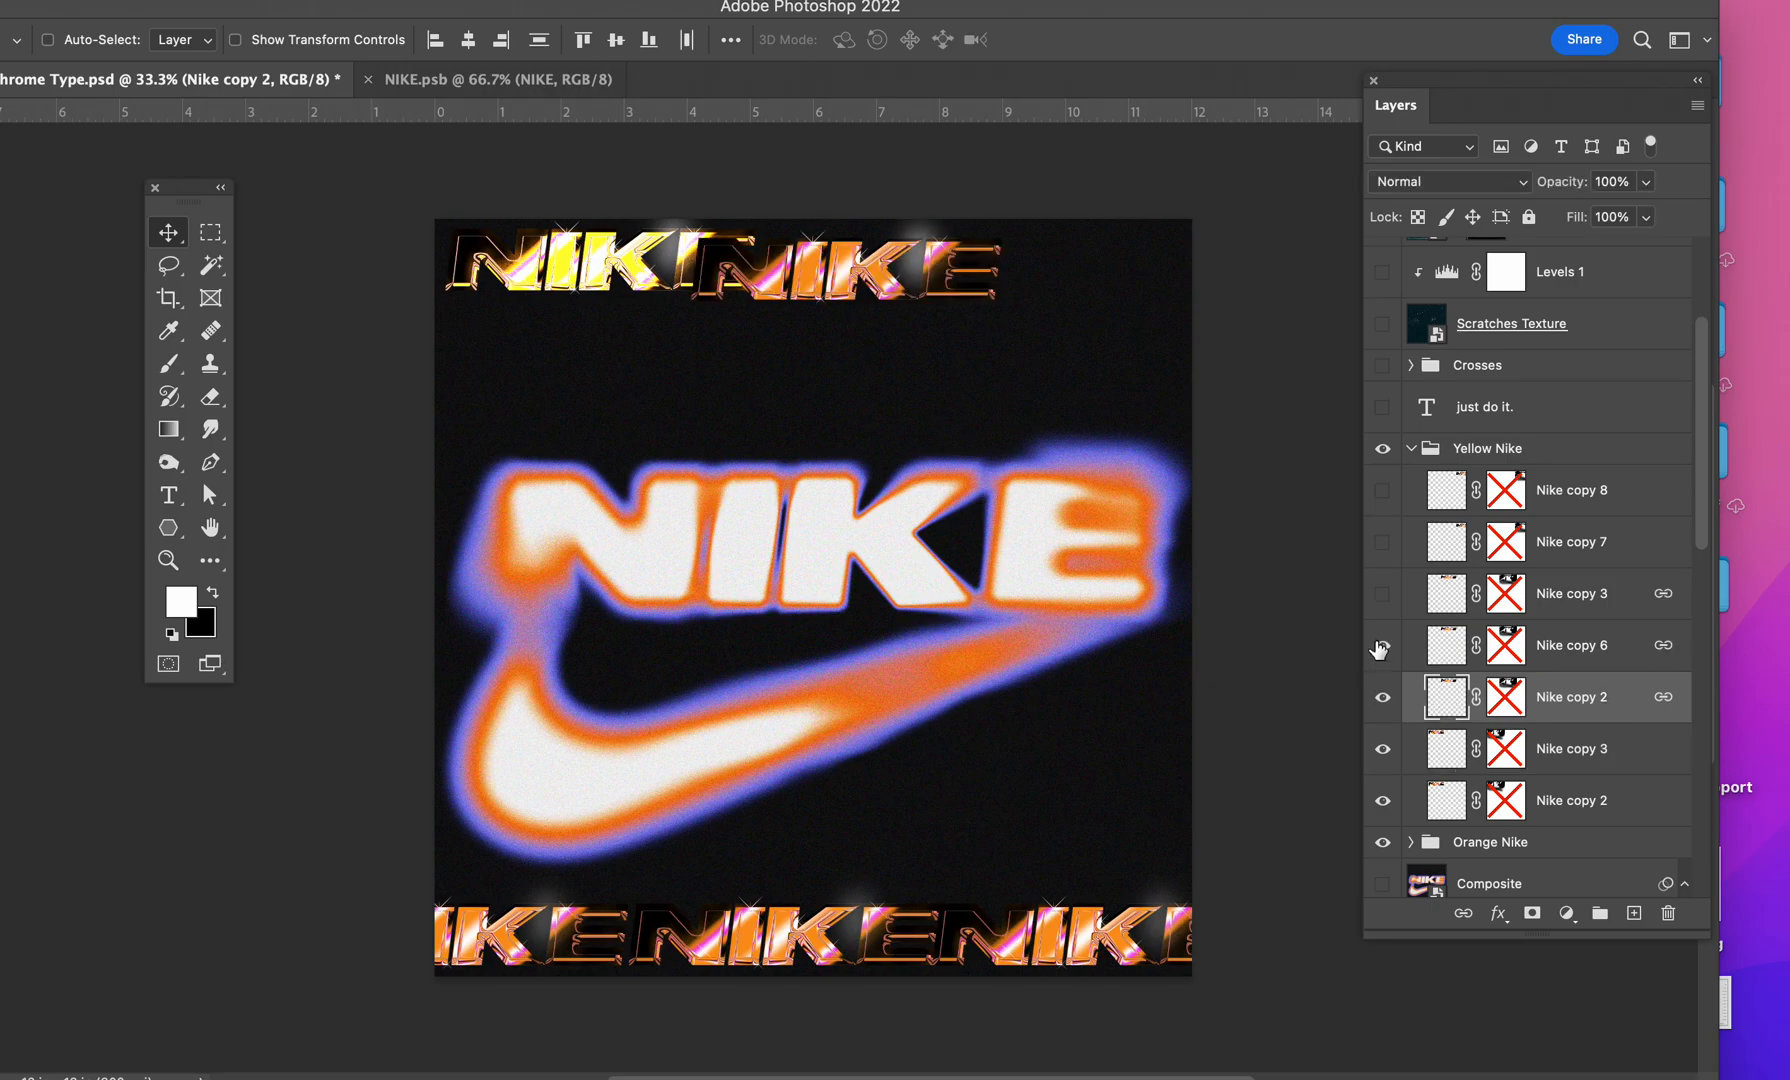
left_click_drag(1385, 597, 1383, 500)
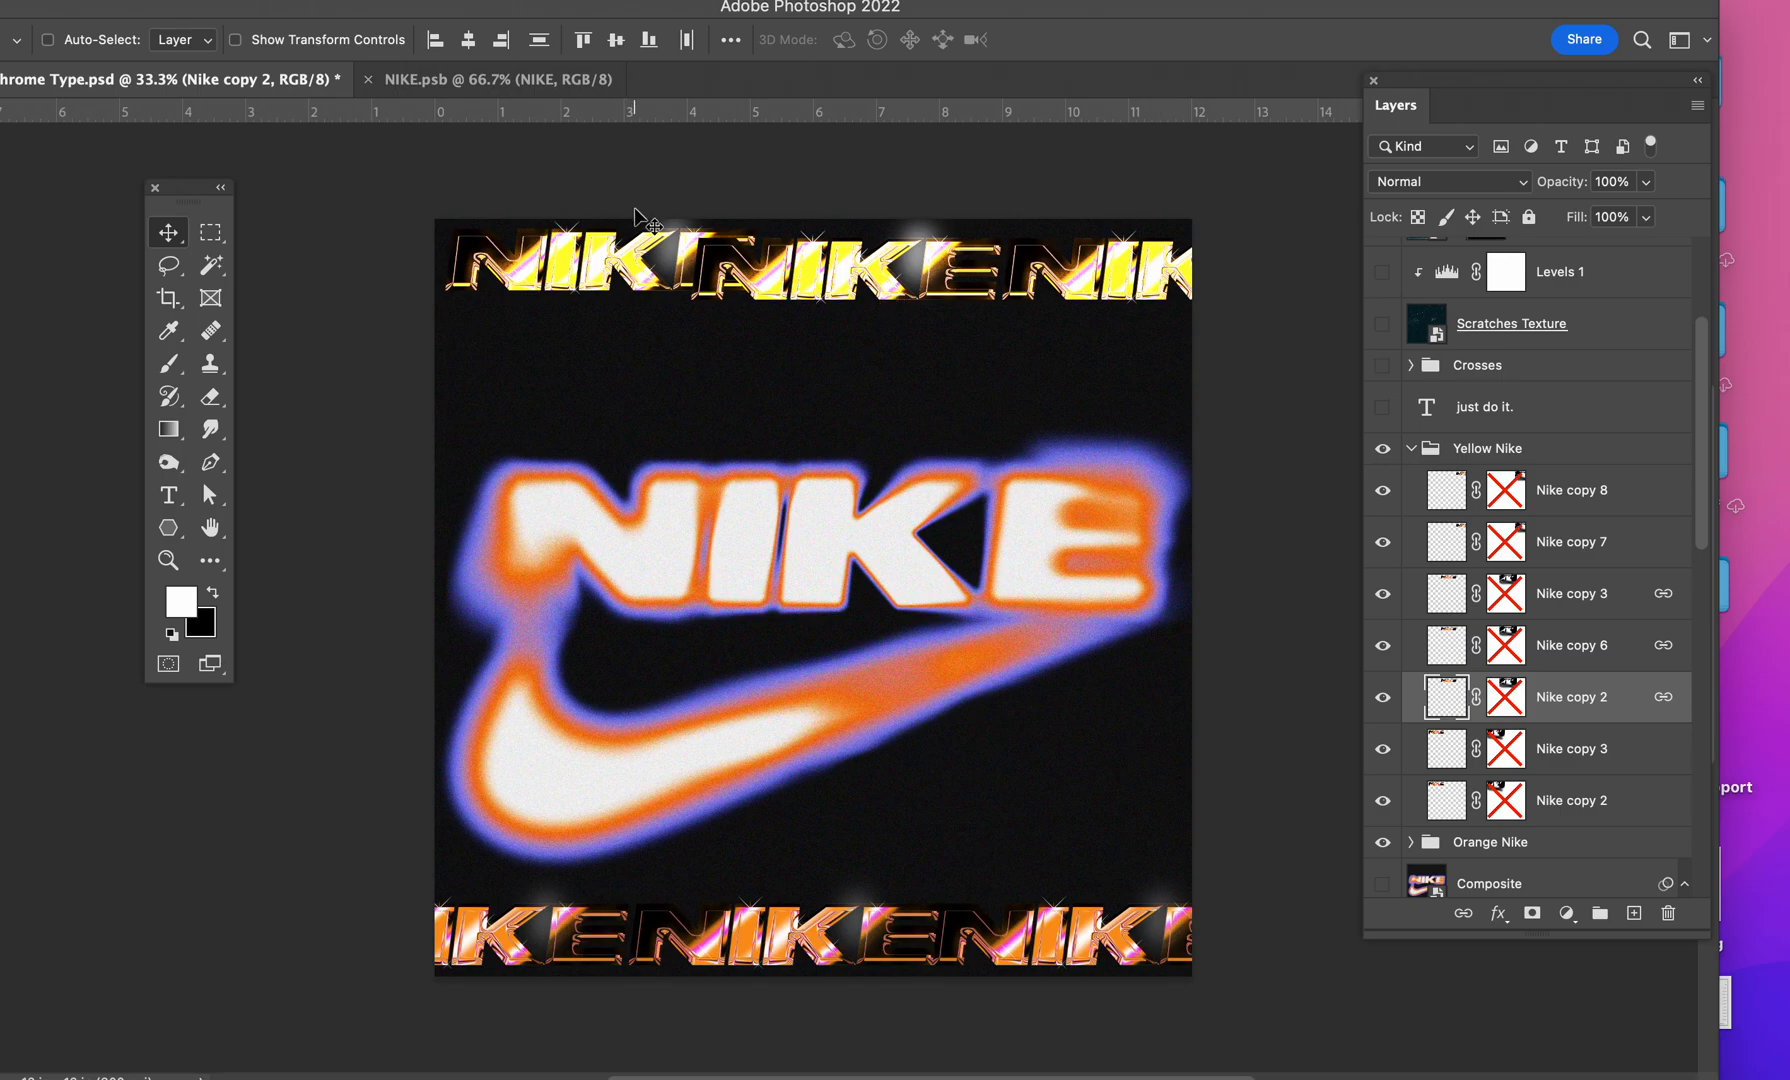
Step: Undo the trial moves of the yellow lettering, keep all its layers shown, and collapse the Yellow Nike group
key("super+z")
key("super+z")
key("super+z")
key("super+z")
key("super+z")
key("super+z")
key("super+z")
key("super+z")
key("super+z")
key("super+z")
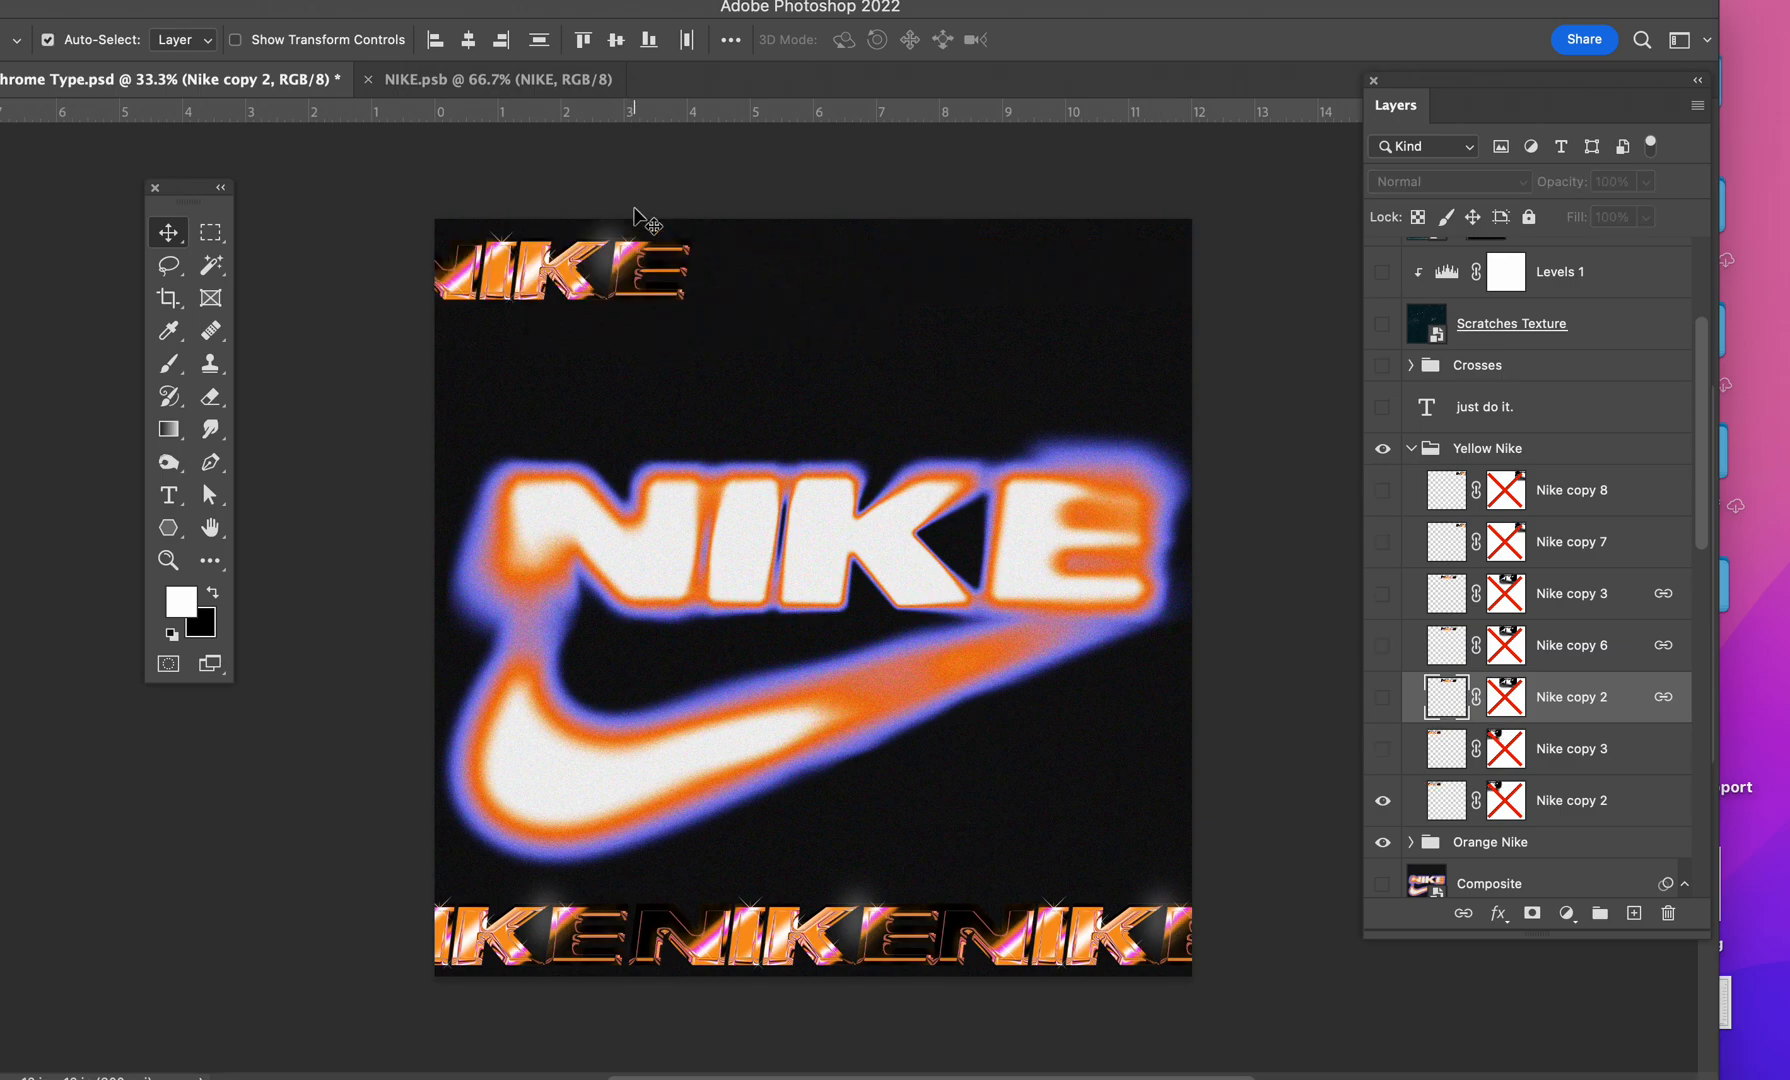
key("super+shift+z")
key("super+shift+z")
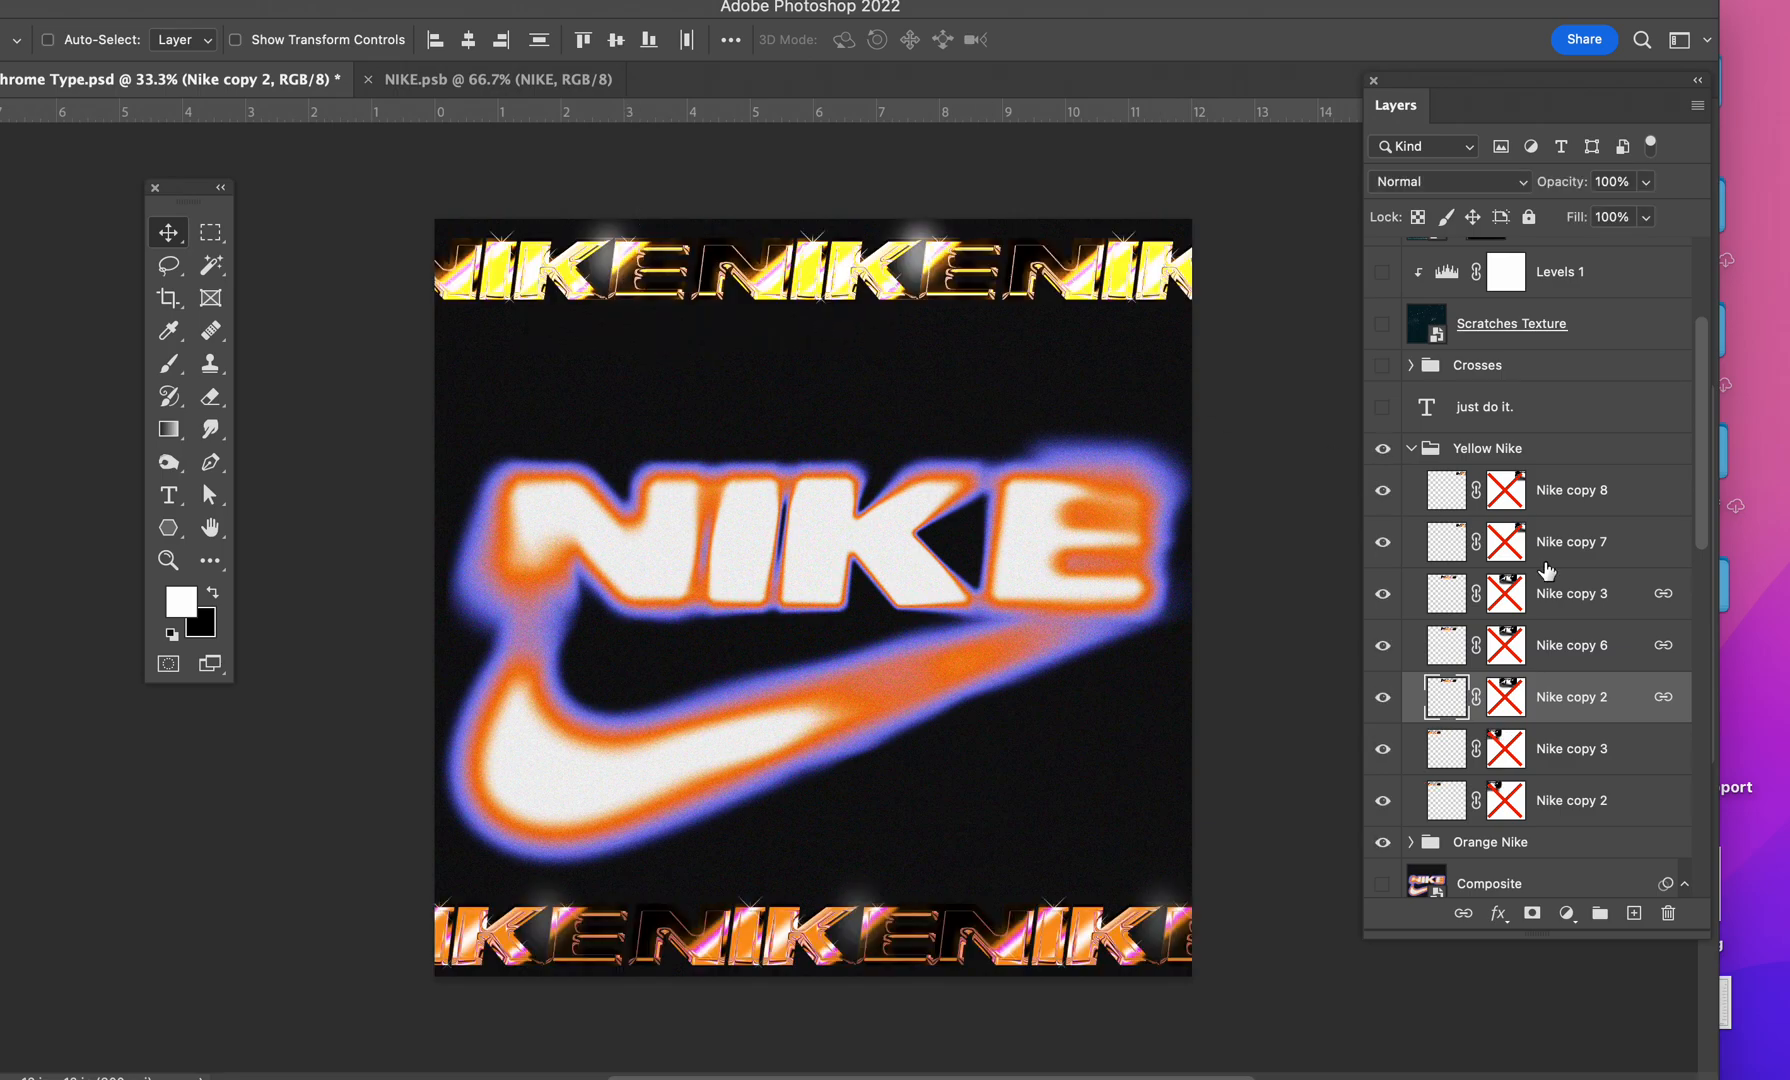
left_click(1412, 449)
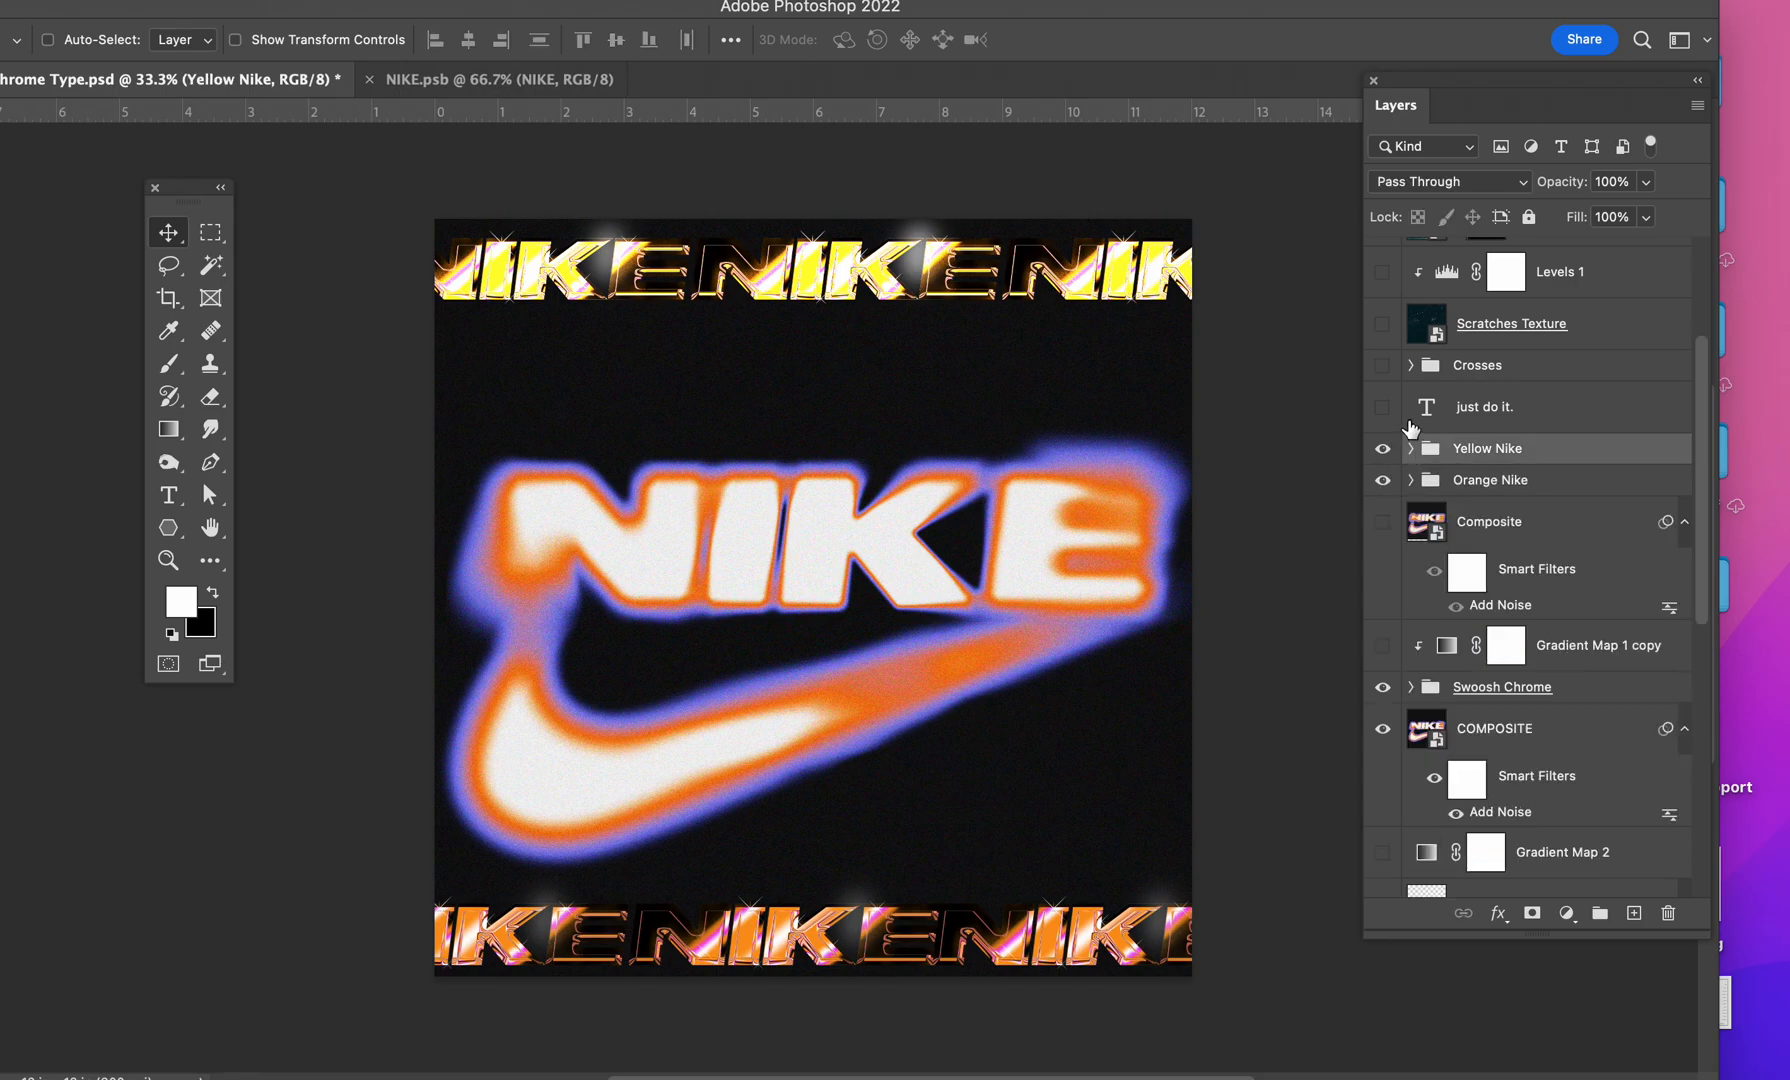
Step: Show the "just do it." text layer and the Crosses group, and activate the Pen tool
left_click(1384, 408)
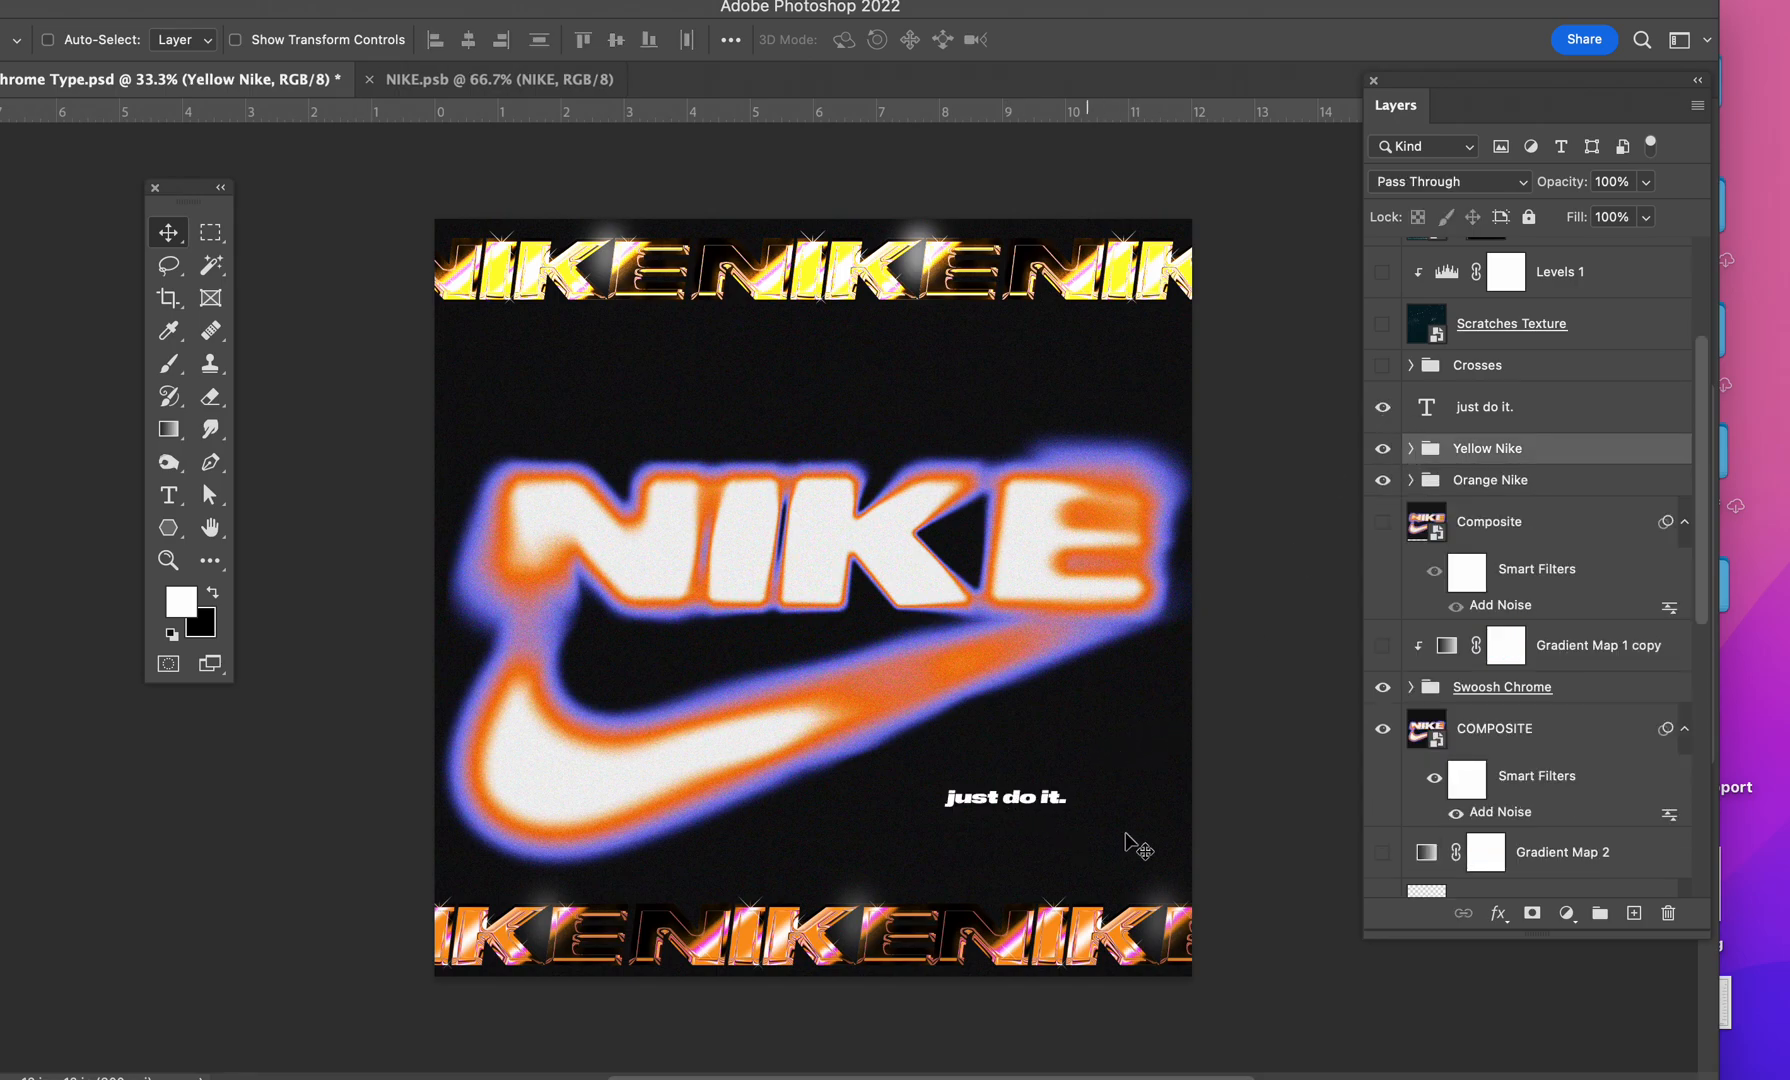
left_click(1498, 405)
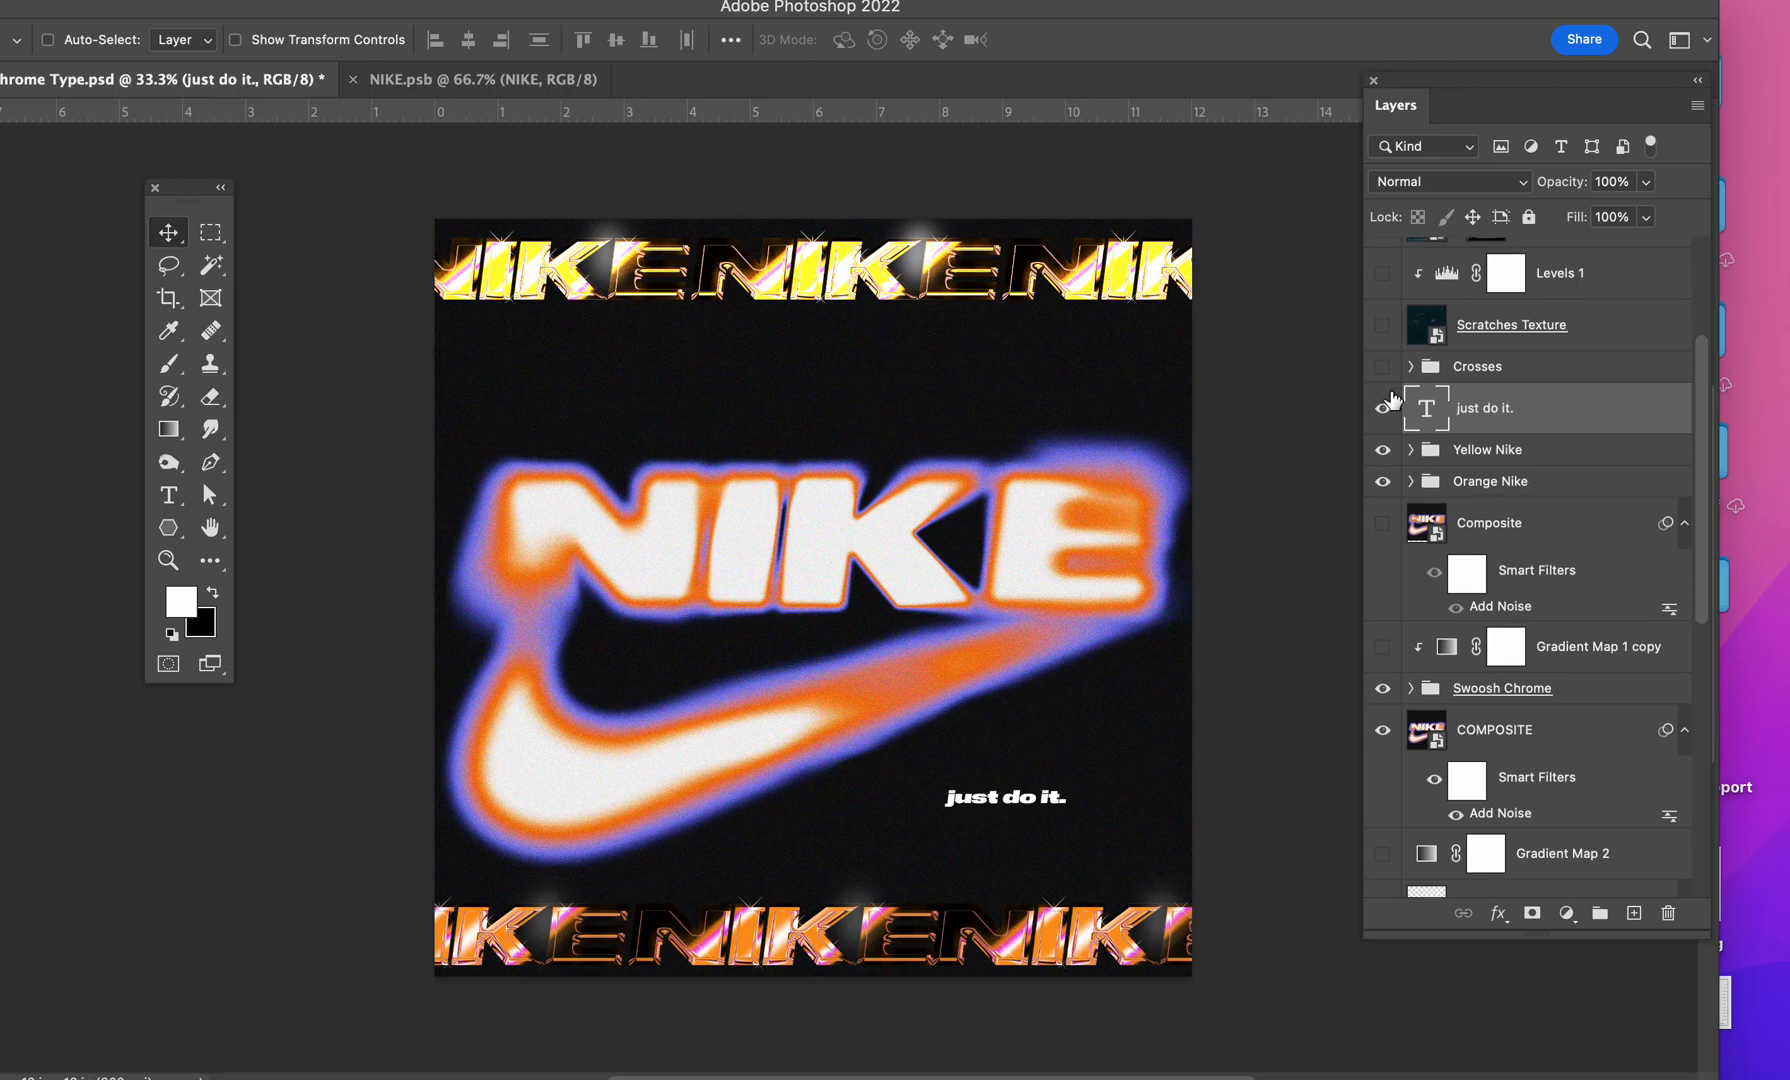
left_click(1383, 368)
key("p")
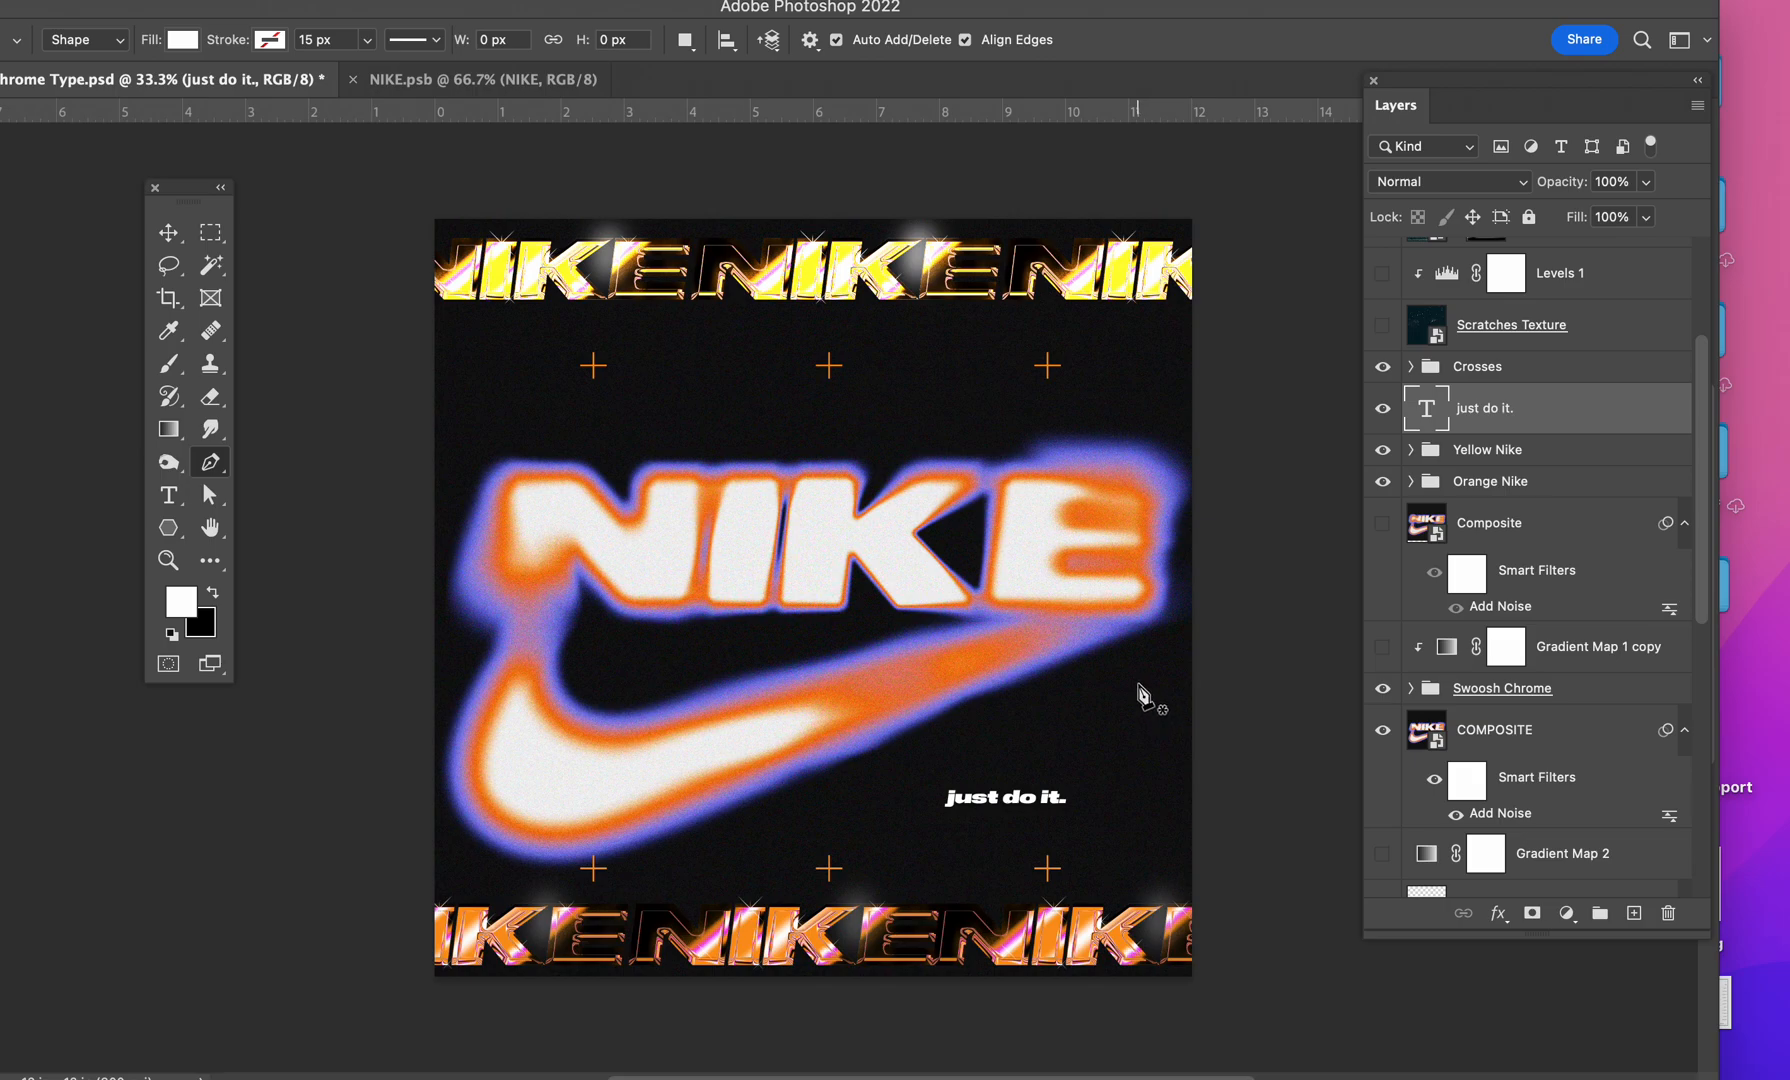
Step: Draw a short vertical line about 129 px long with the Pen tool above the tagline, add an empty layer, and reselect the line's layer
left_click(1138, 684)
left_click(1138, 710)
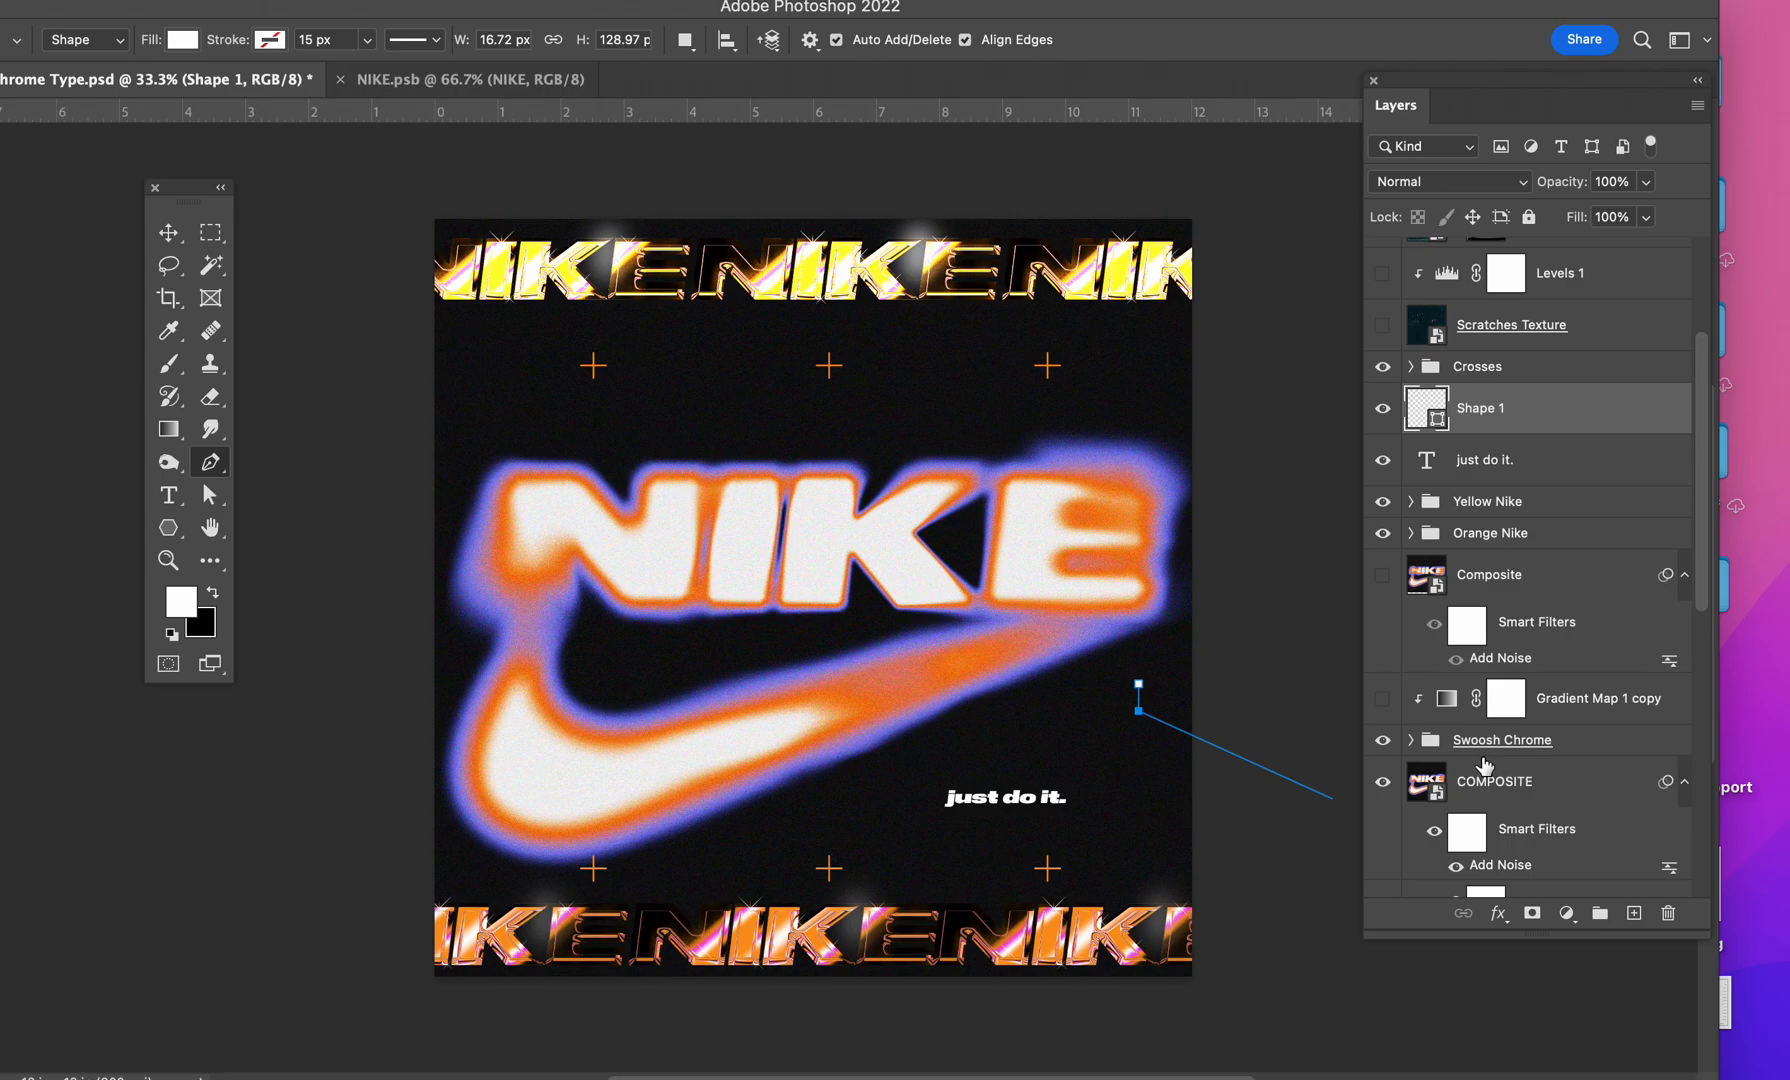
left_click(1634, 913)
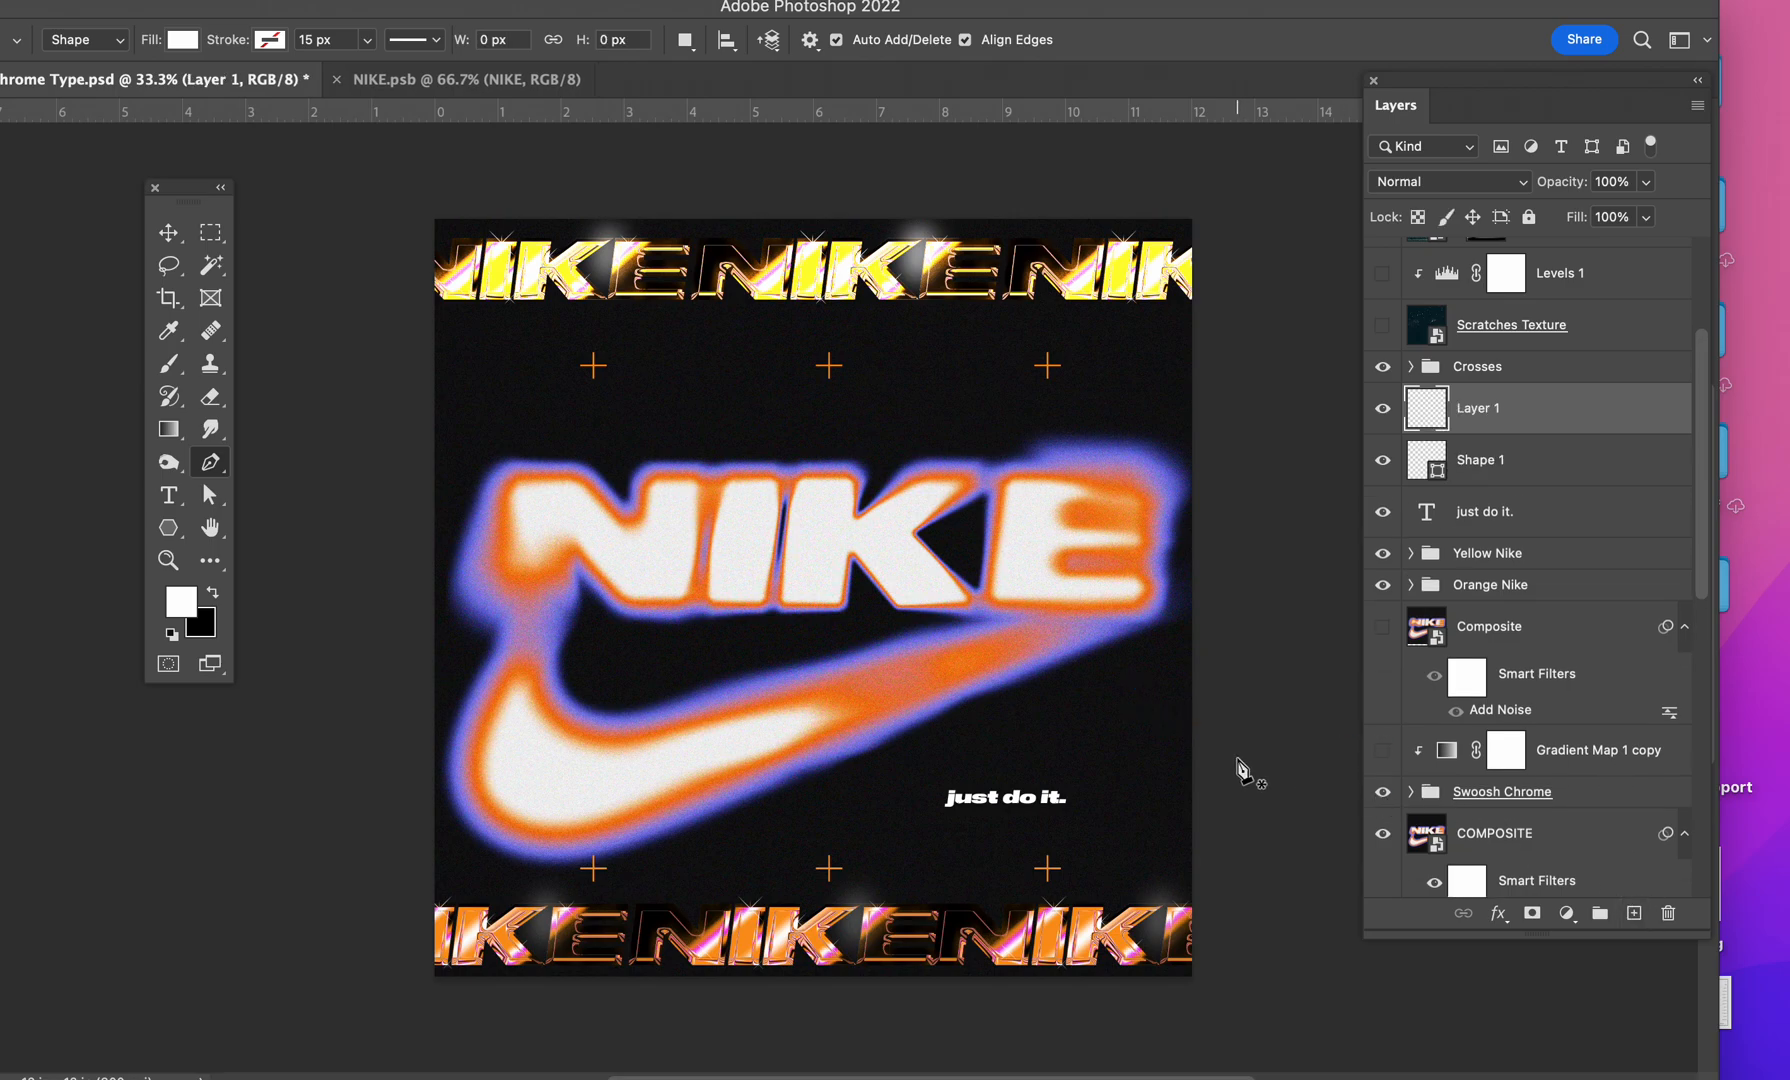
left_click(1480, 465)
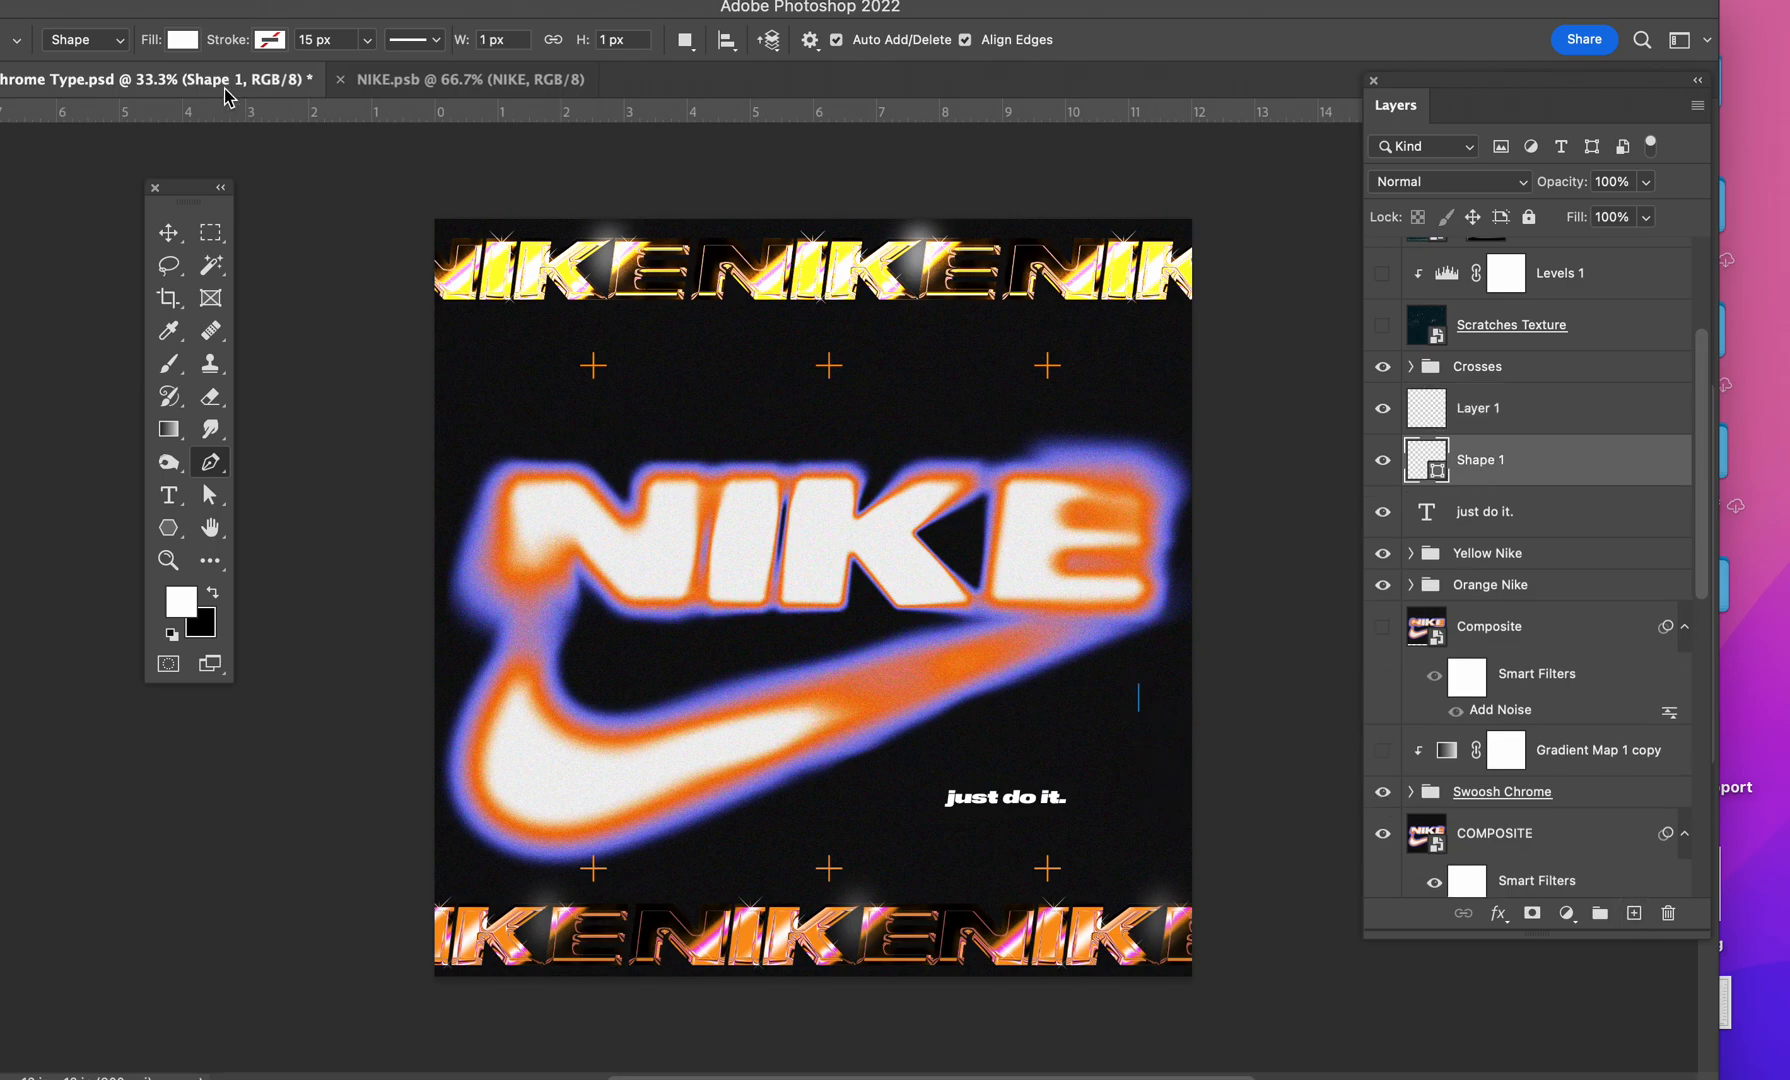
Step: Remove the line's fill and give it an orange 8 px stroke, undoing the extra empty layer
left_click(182, 40)
left_click(34, 89)
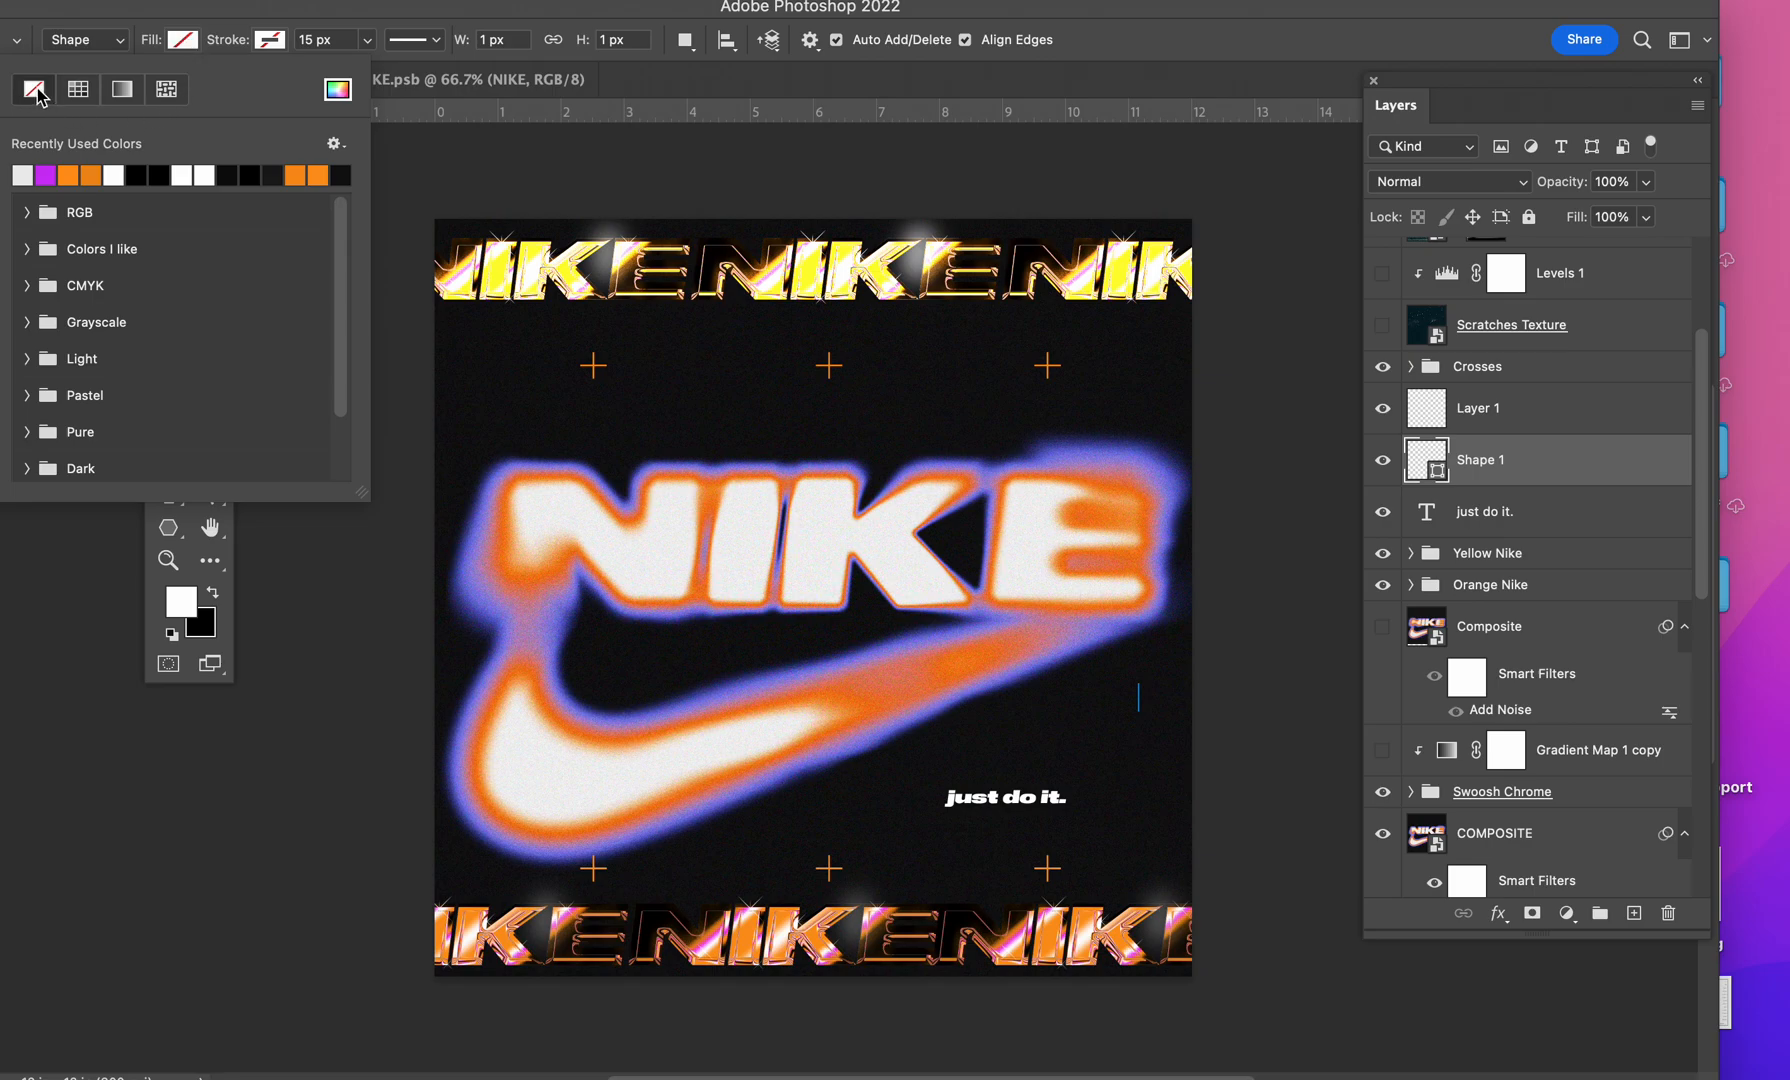
left_click(269, 40)
left_click(157, 174)
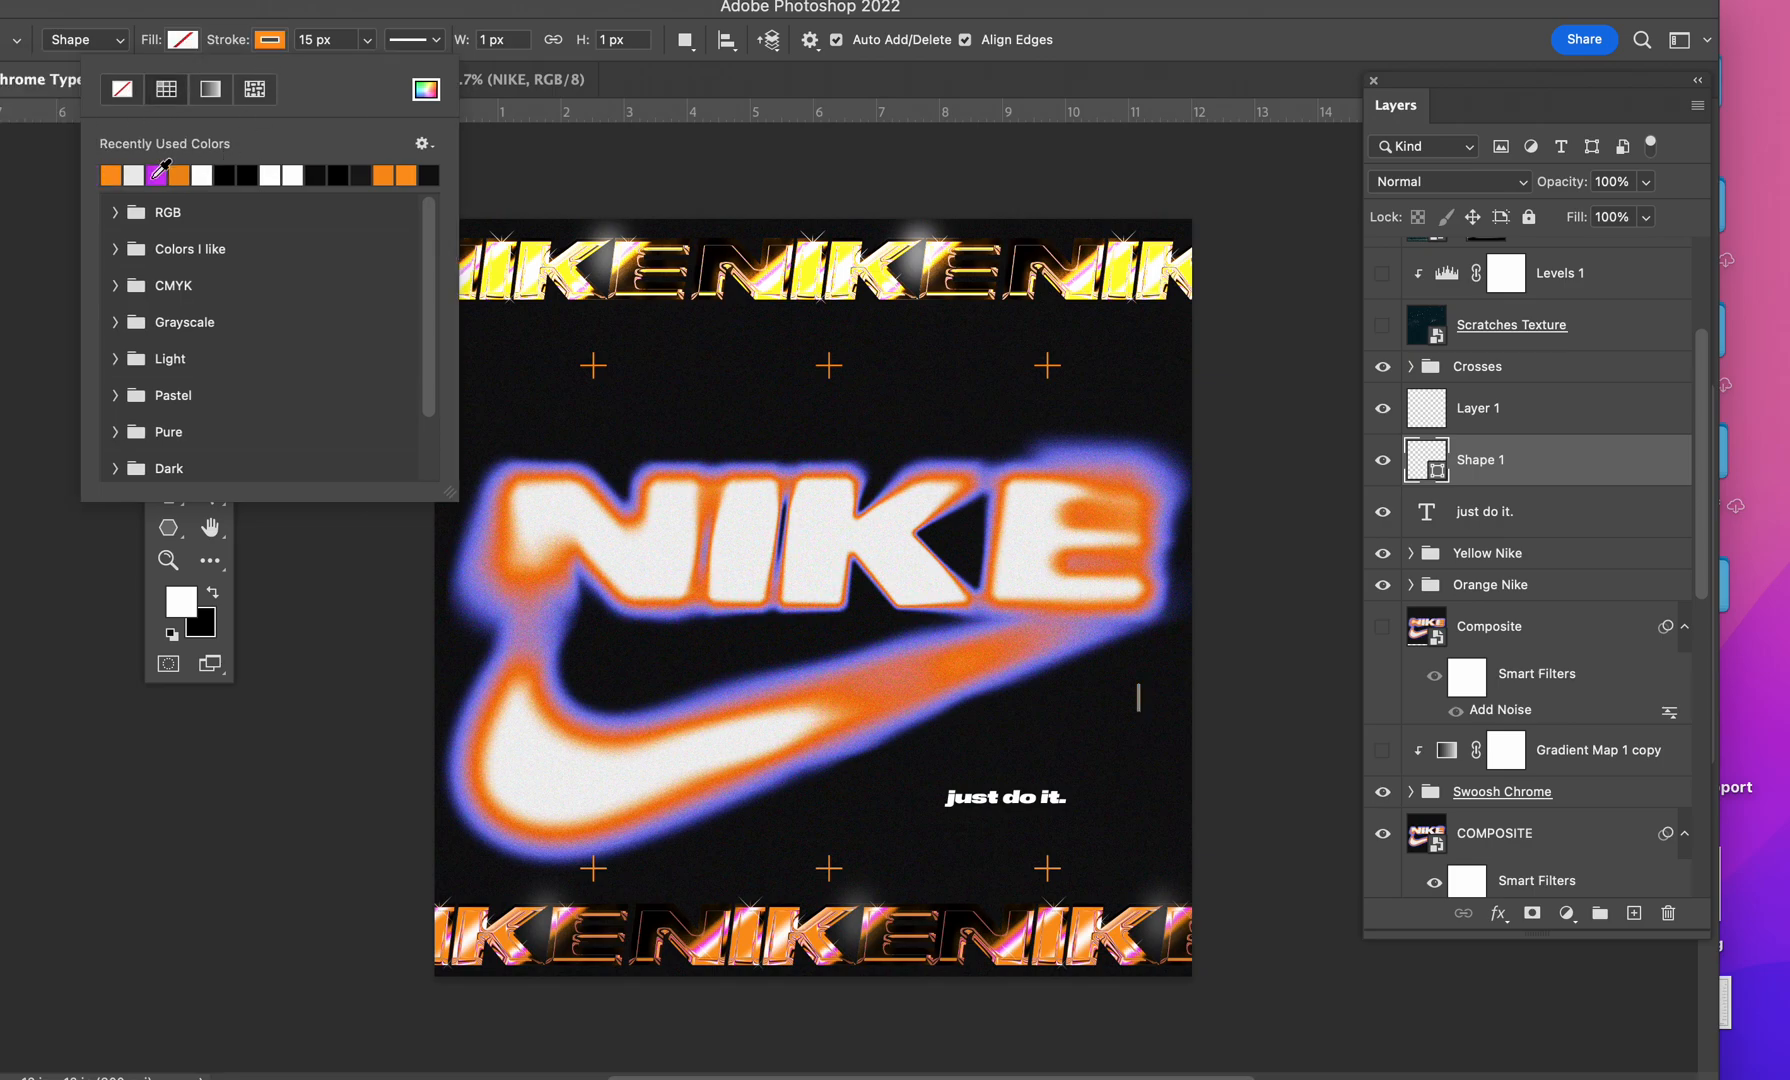
left_click(334, 22)
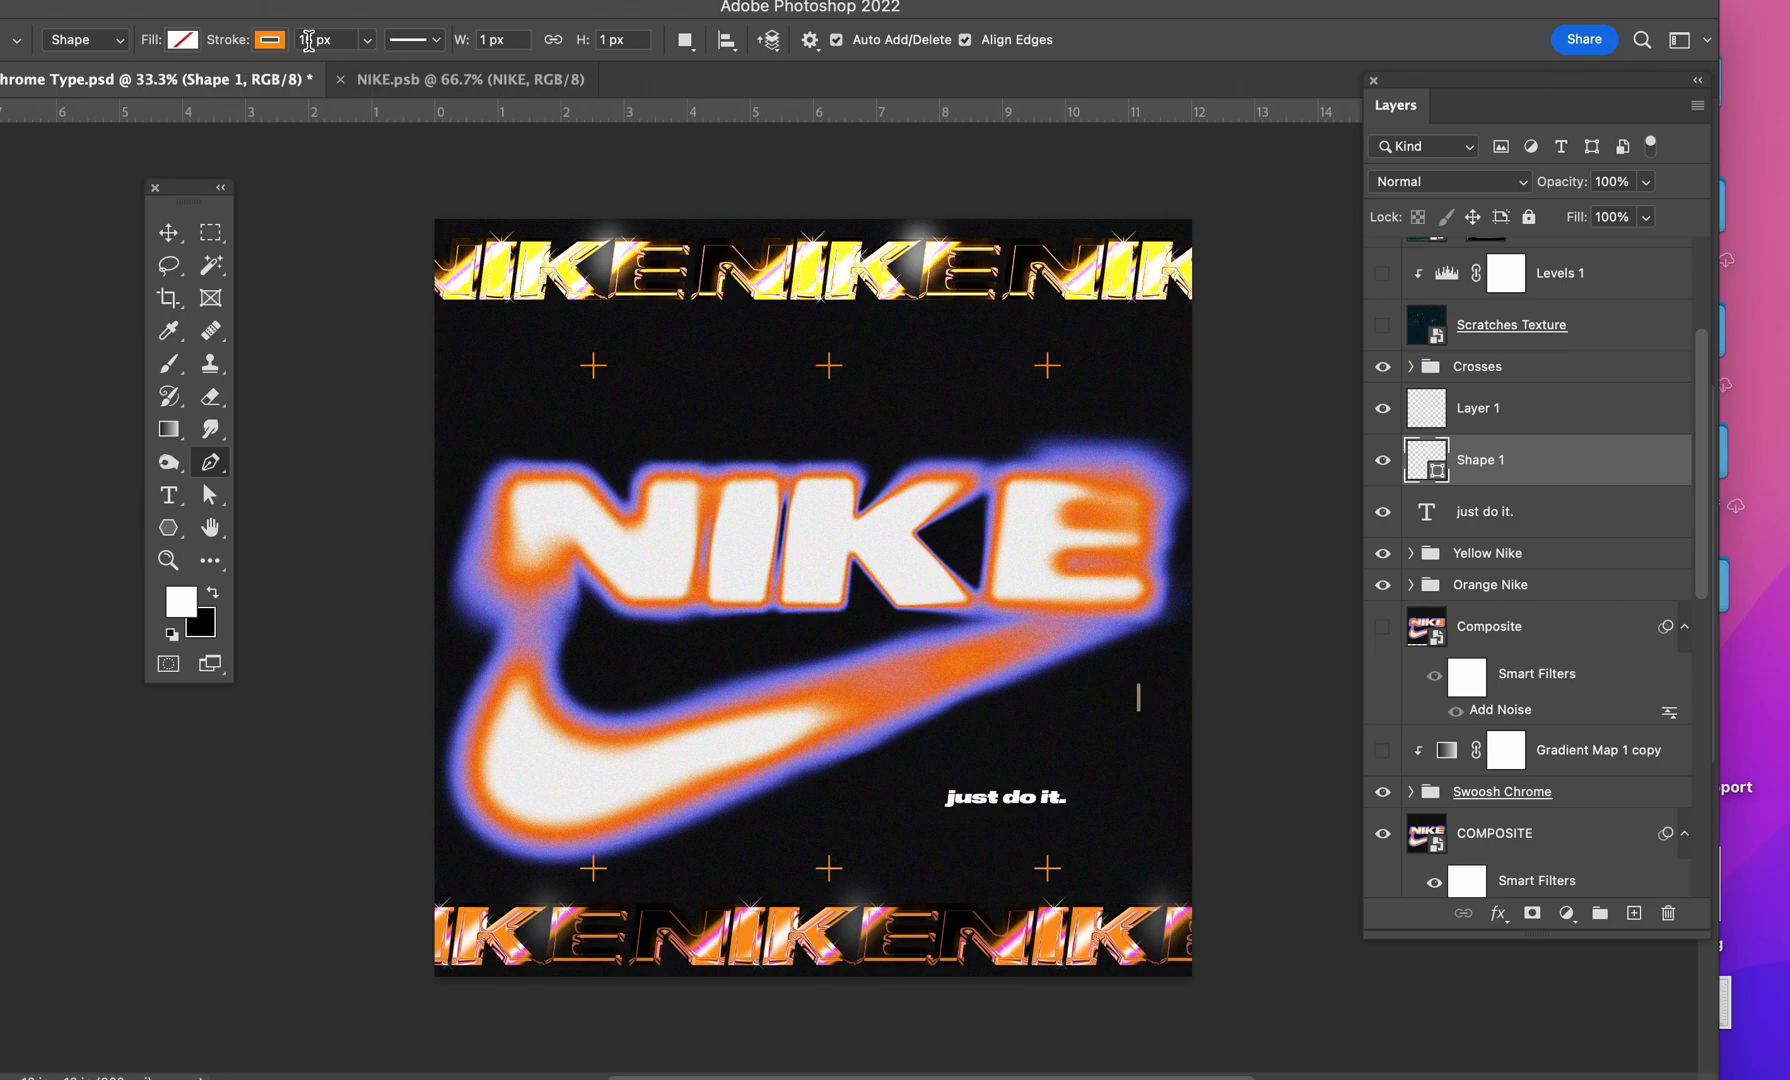
double_click(313, 42)
type("8")
left_click(1634, 913)
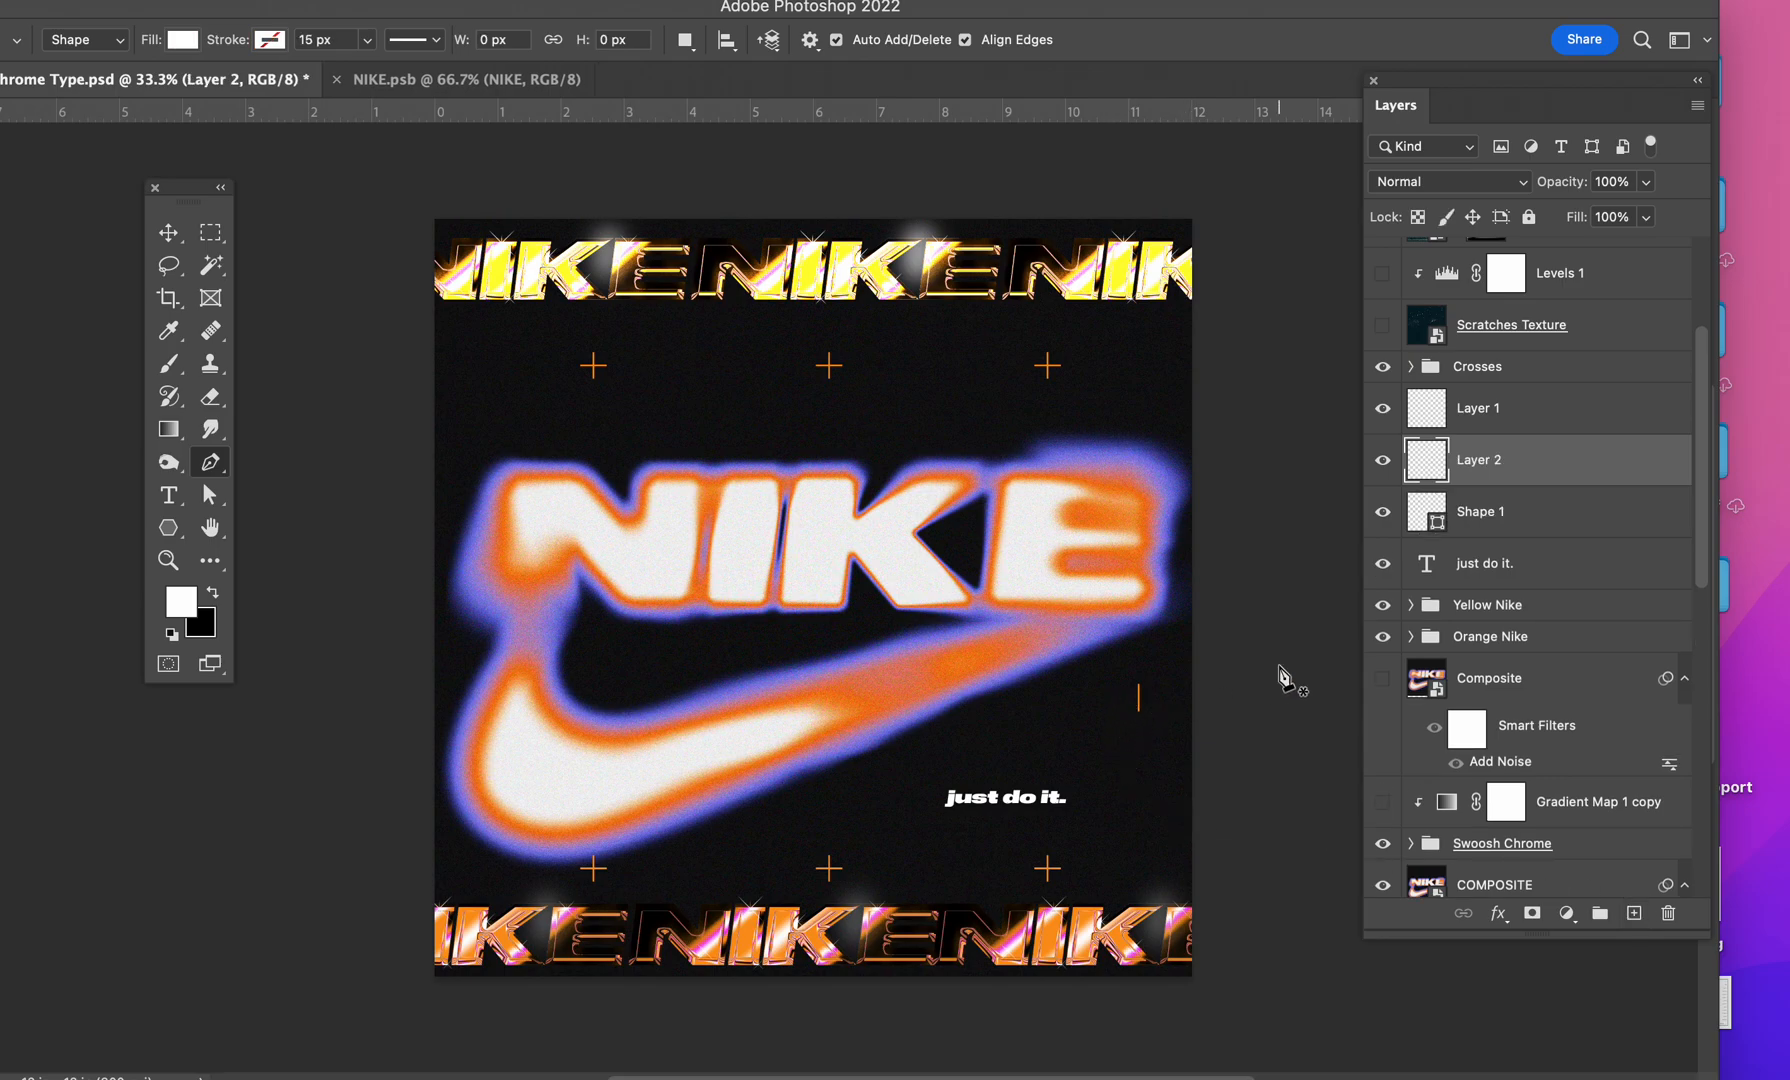
key("ctrl+z")
Step: Duplicate the line's layer and rotate the copy 90° to form a cross
key("v")
key("ctrl+j")
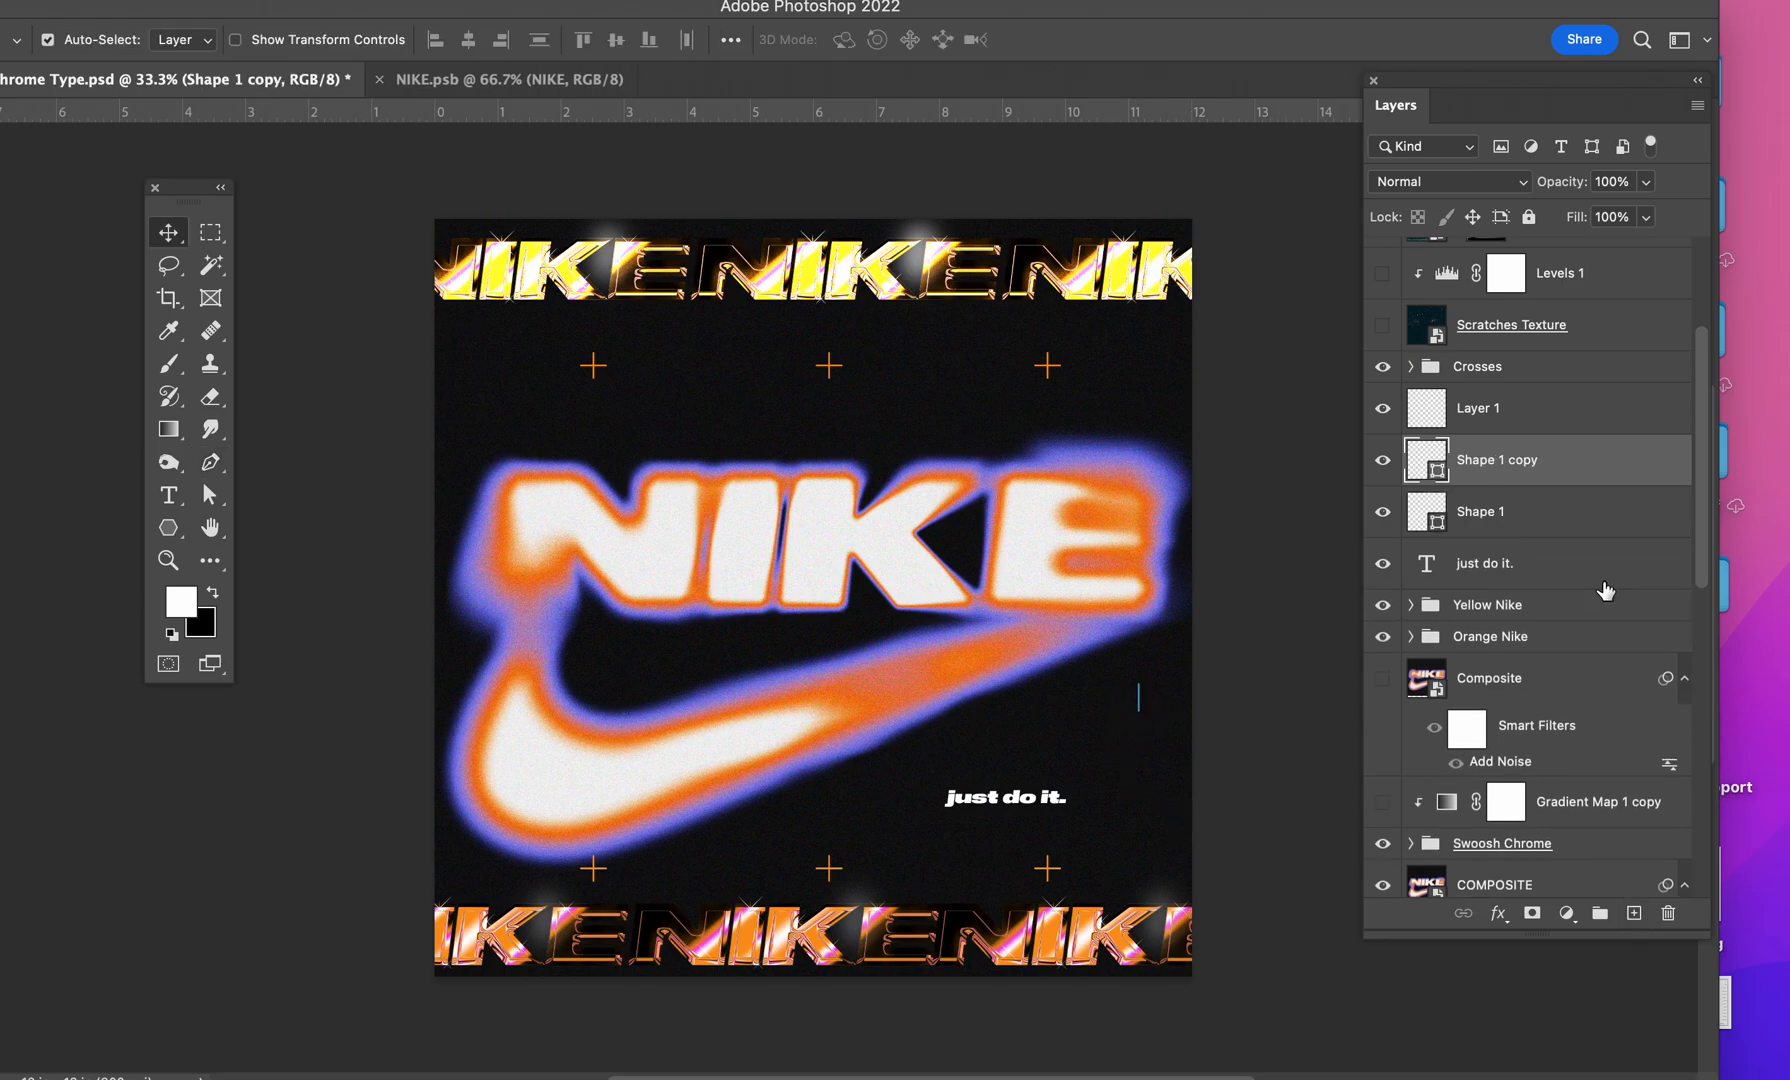
key("ctrl+t")
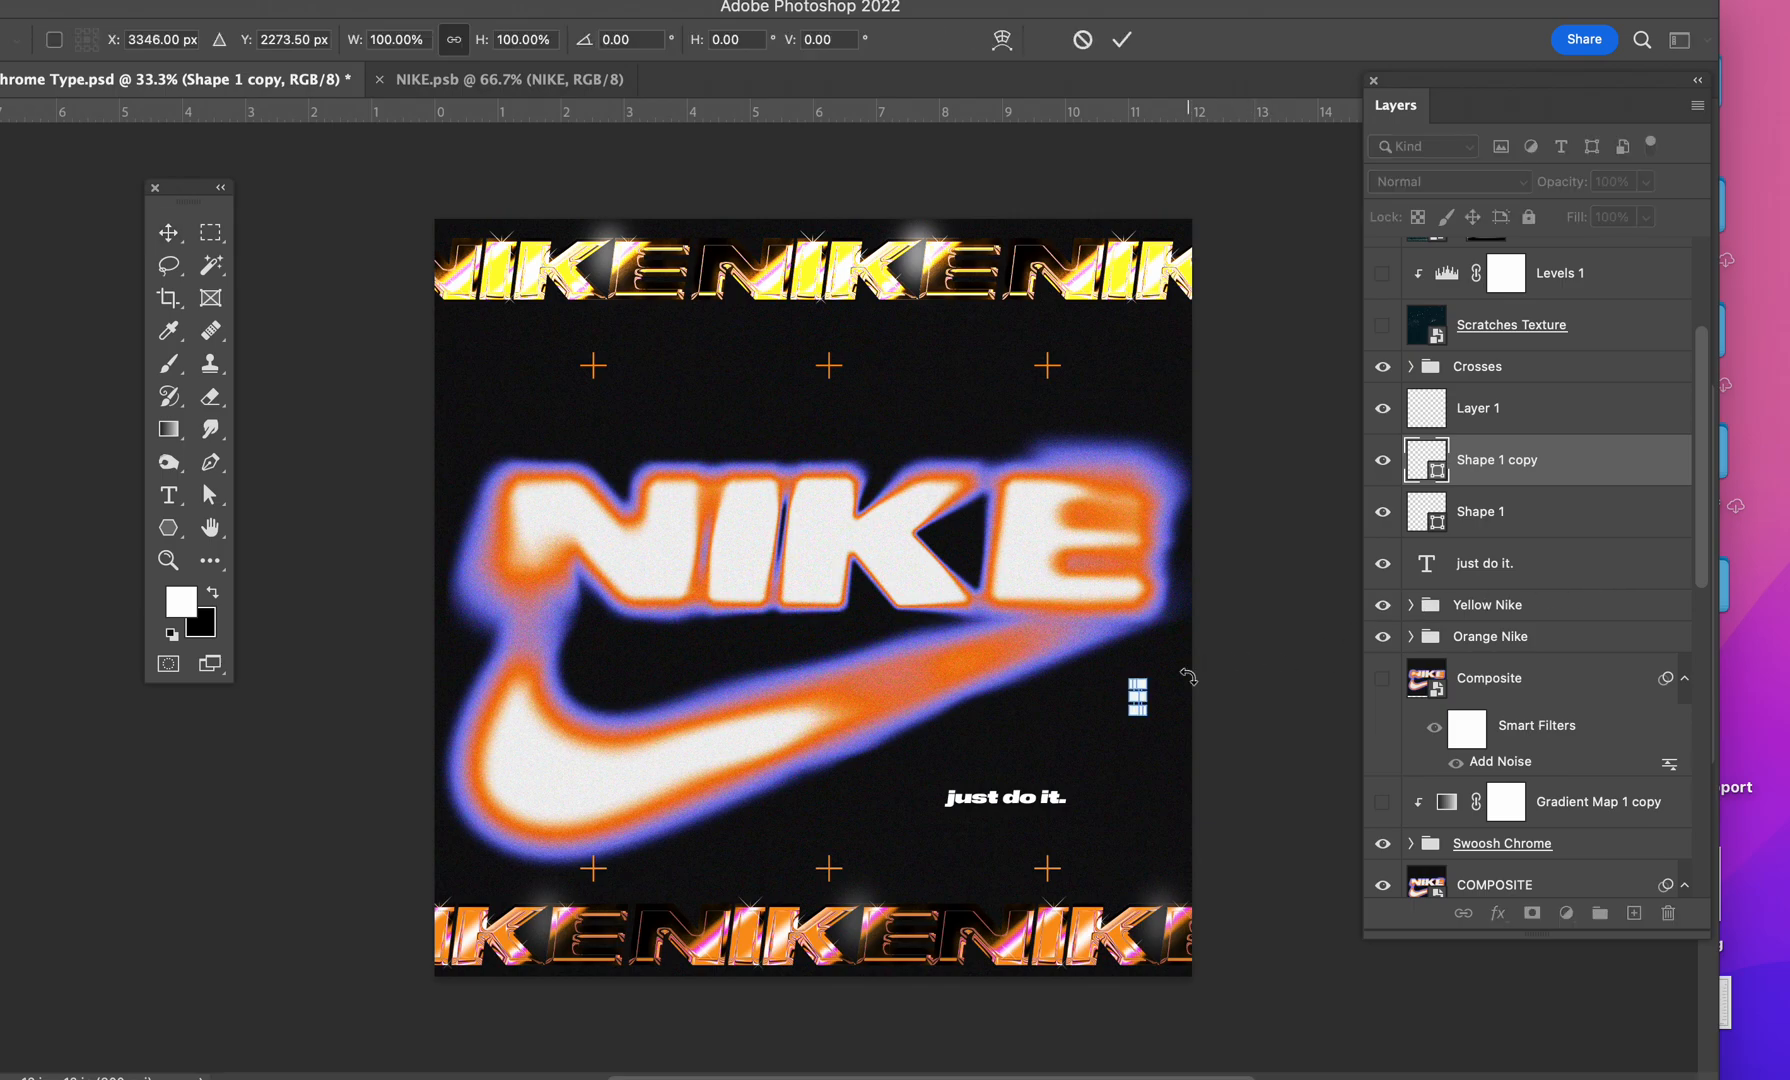
left_click_drag(1163, 670, 1196, 742)
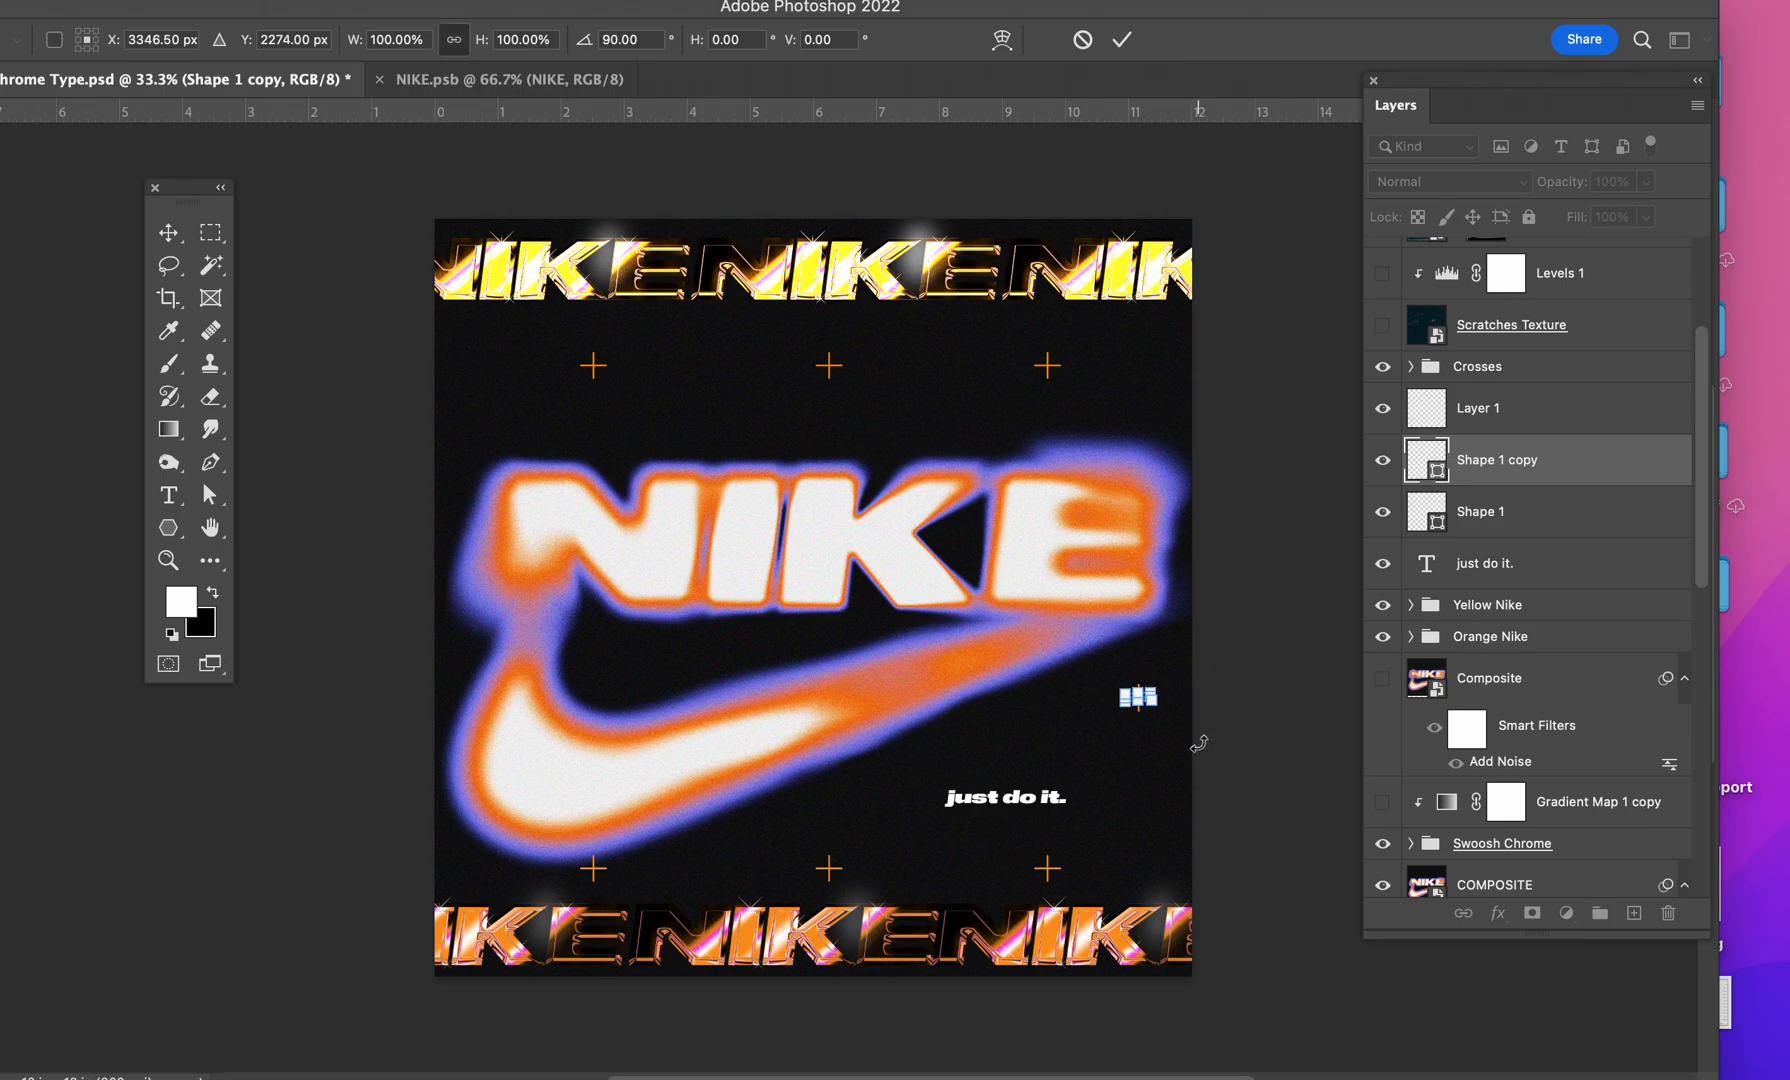
key("Return")
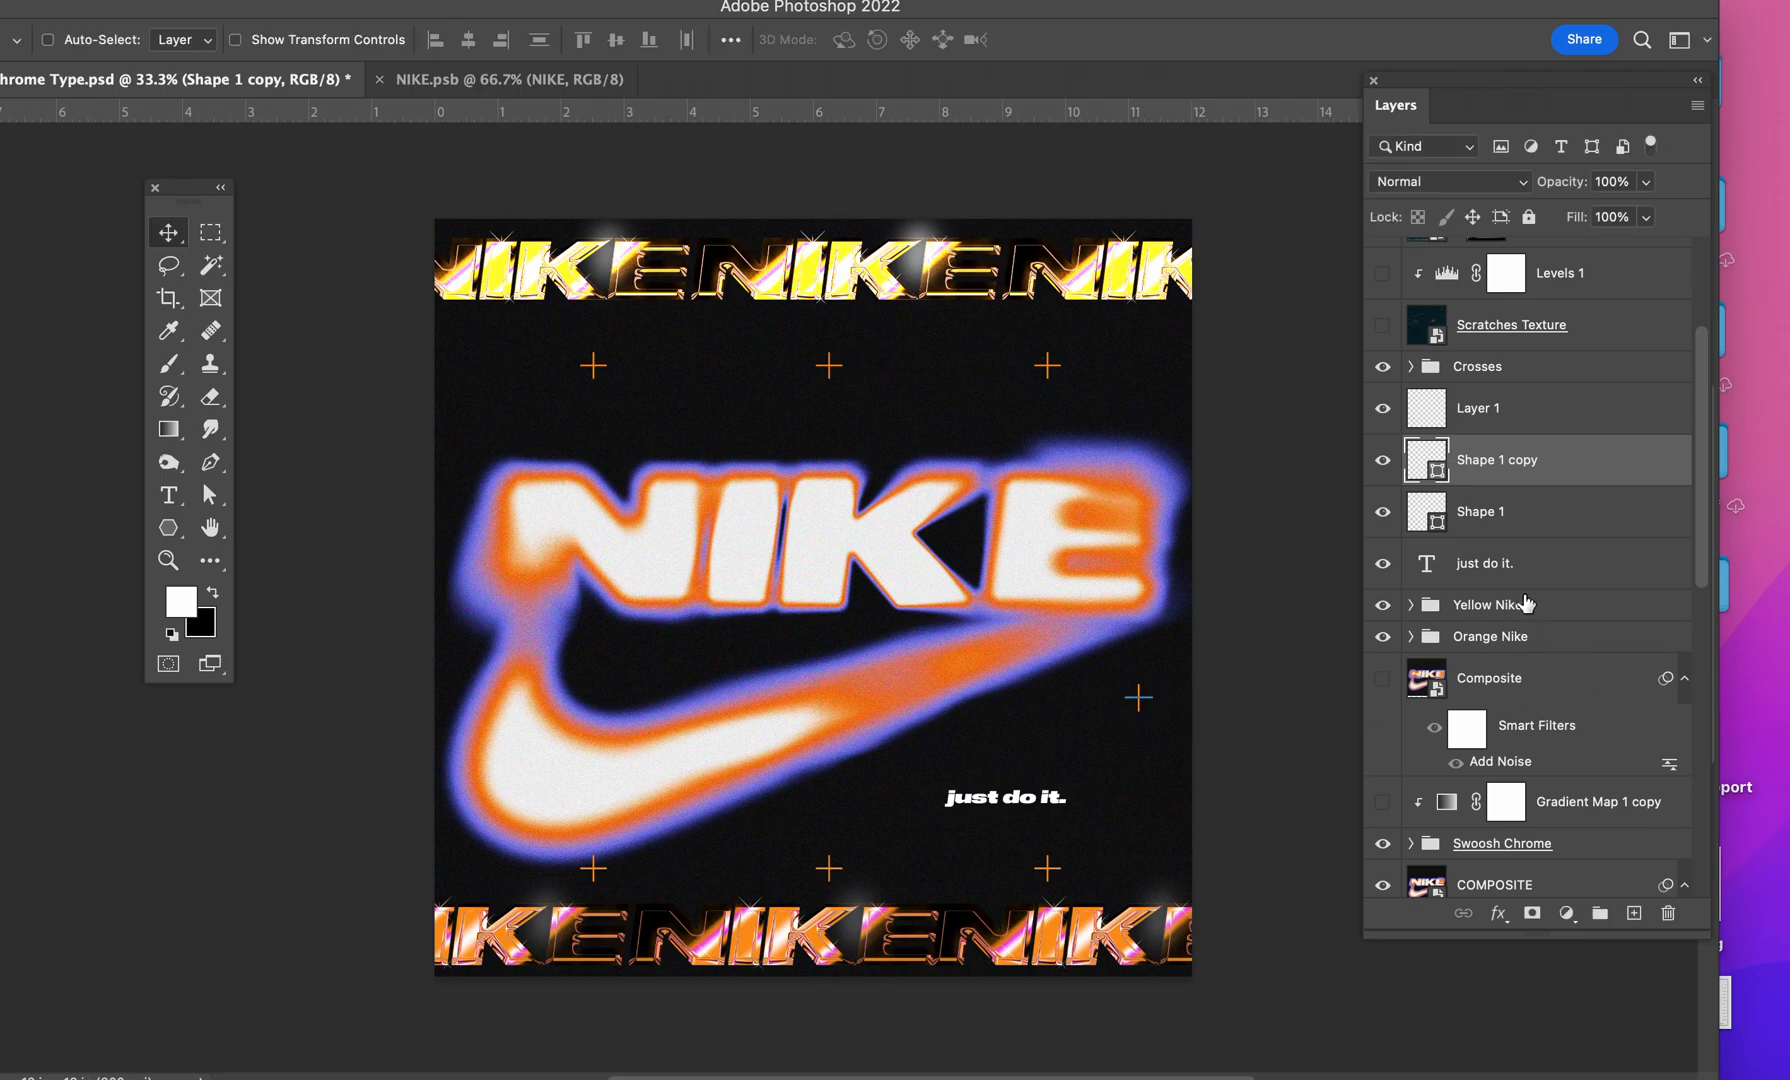
Step: Rasterize the two line layers of the new cross and merge them into one layer
left_click(1505, 511, "shift")
key("Delete")
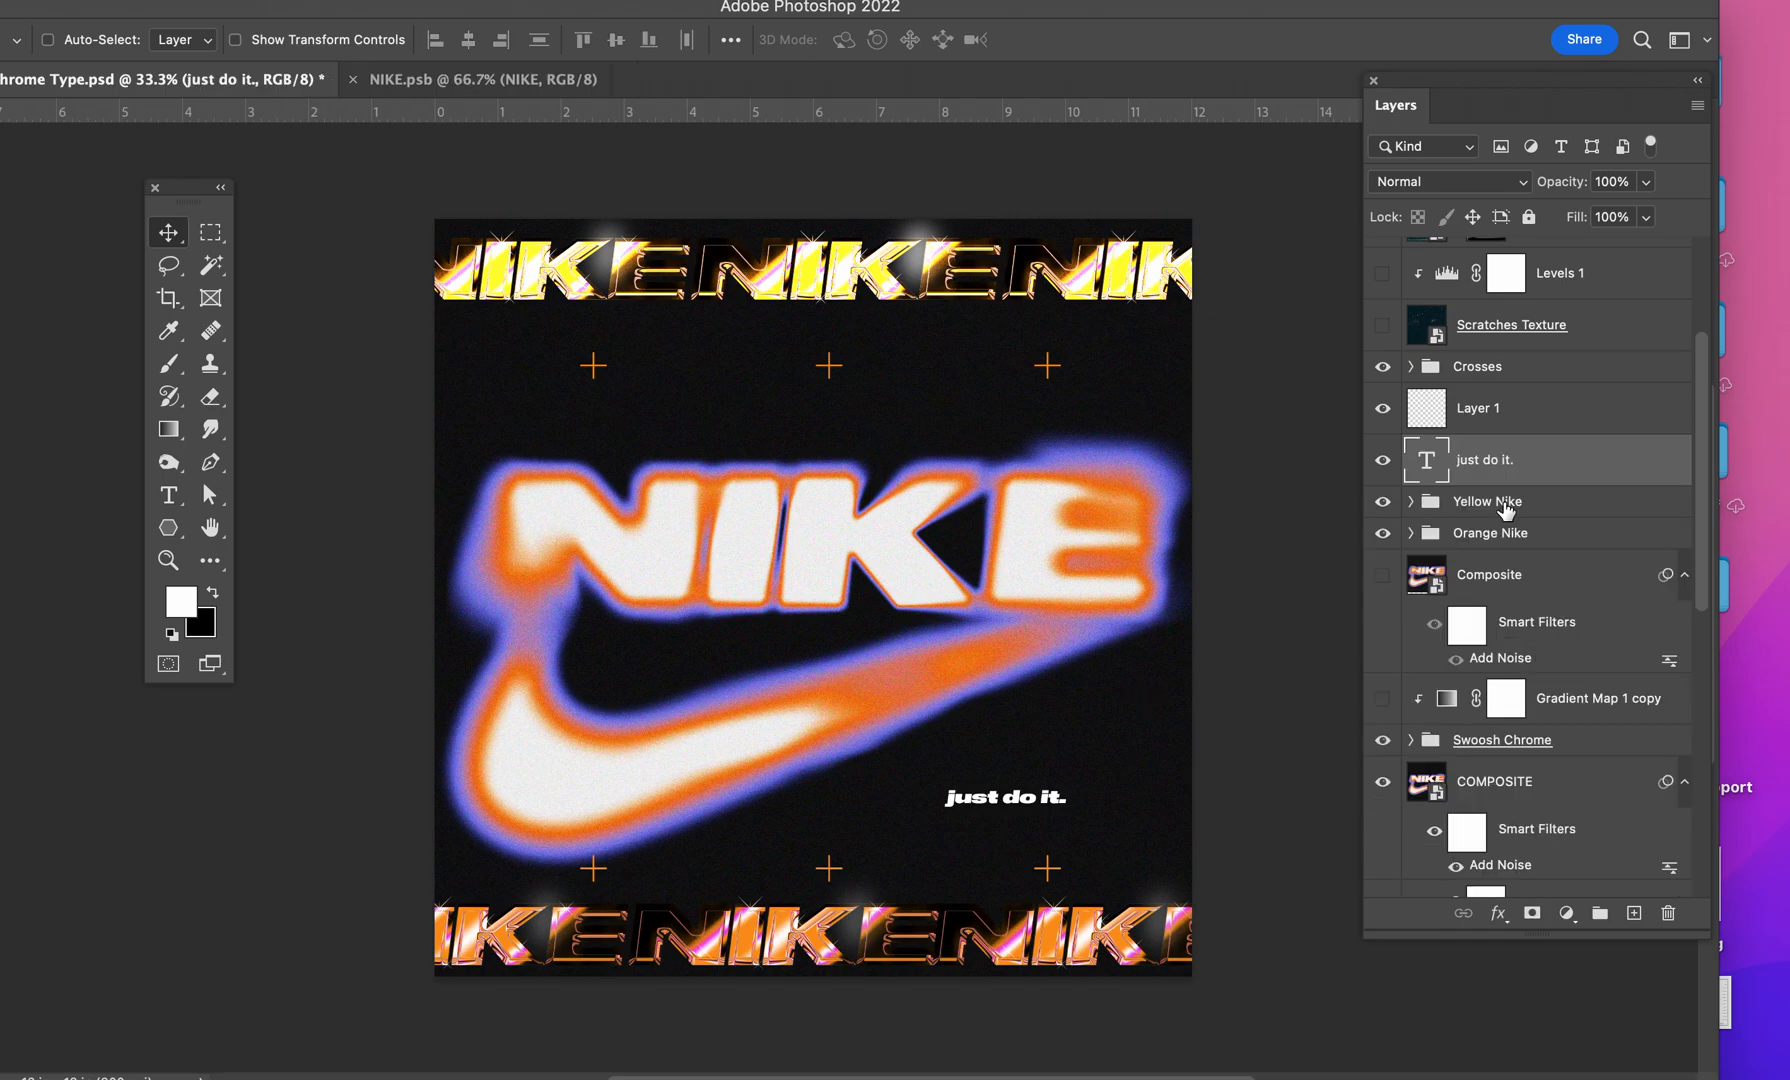
key("super+z")
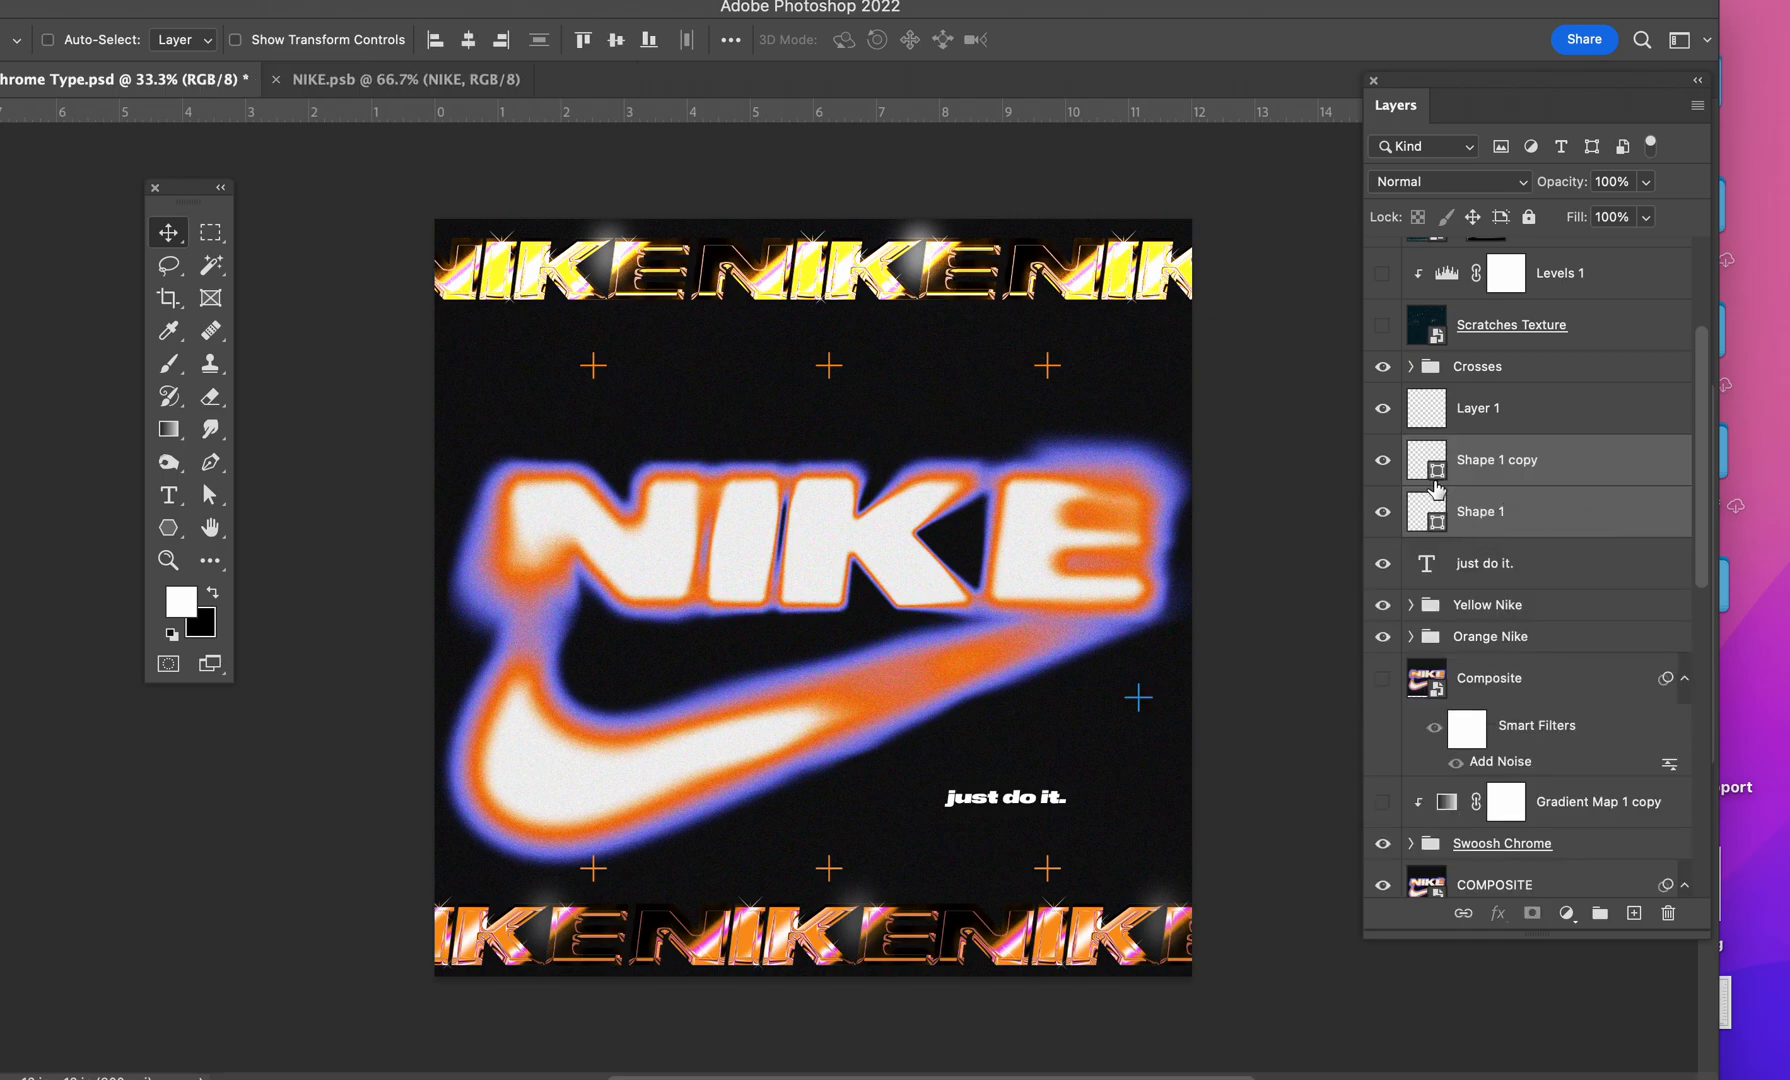
right_click(1558, 511)
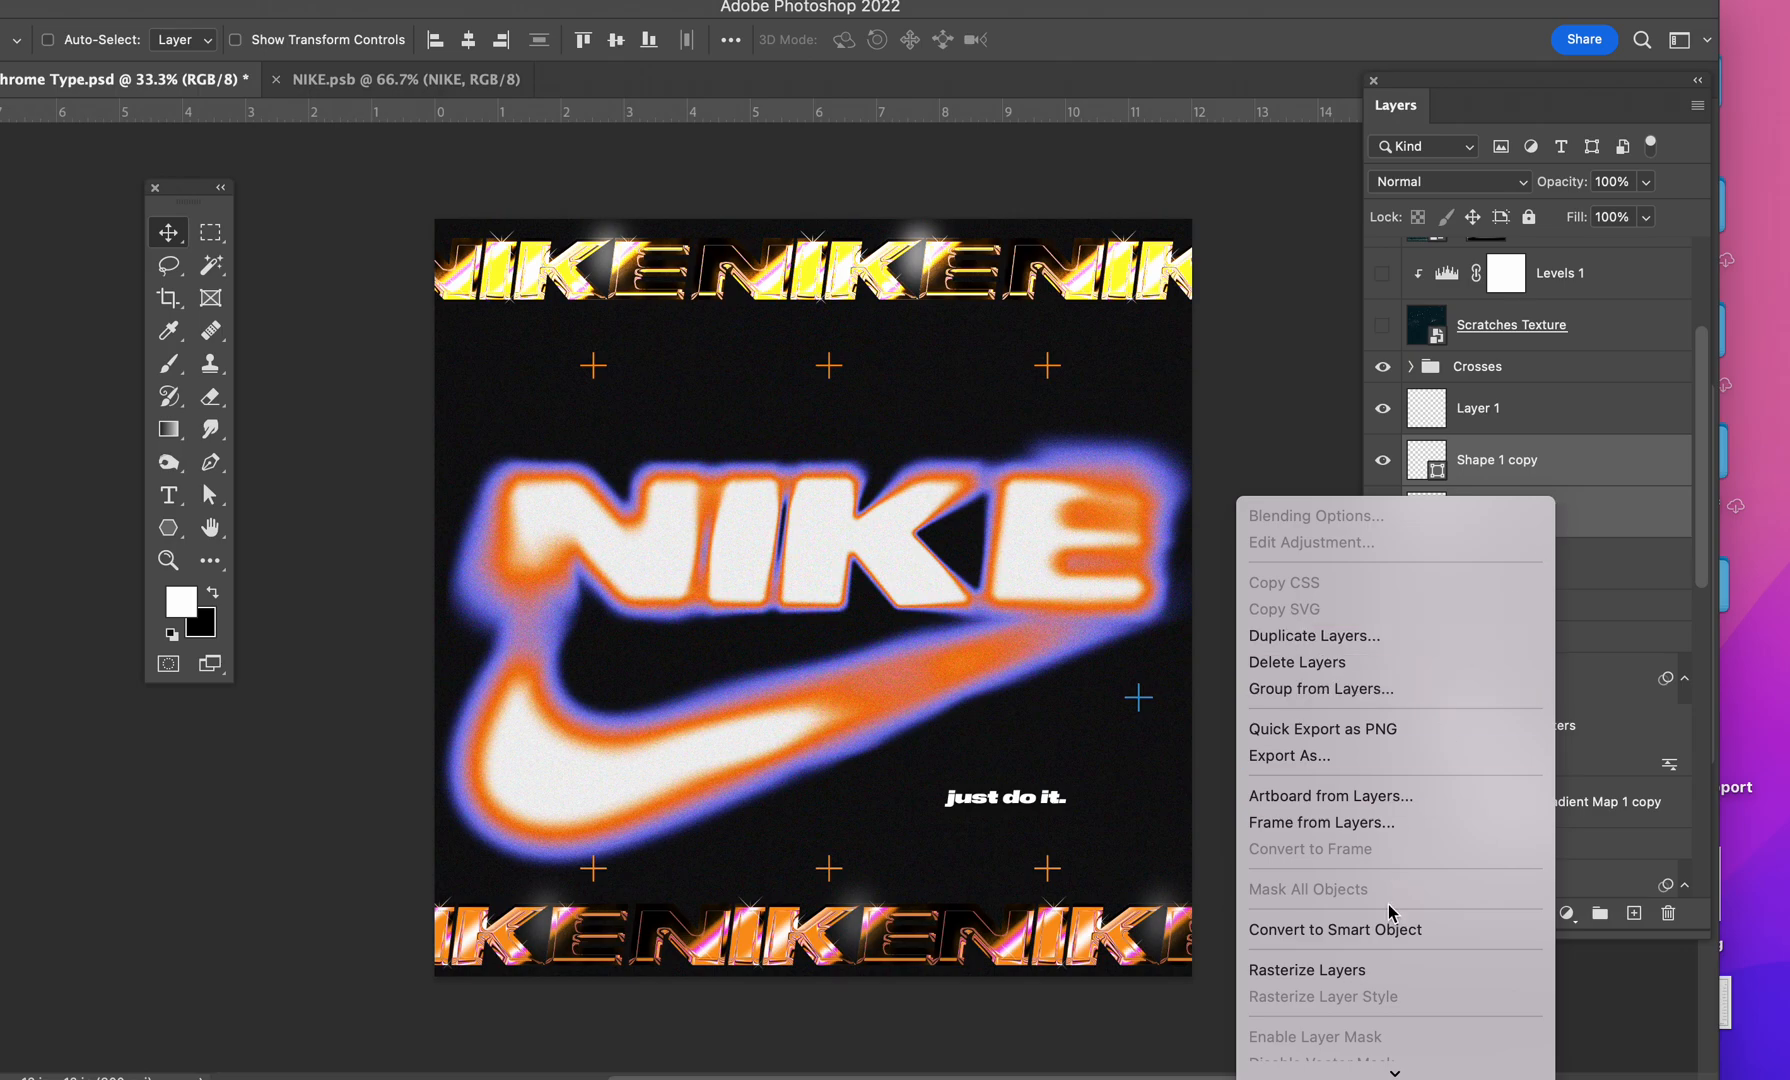
left_click(1370, 970)
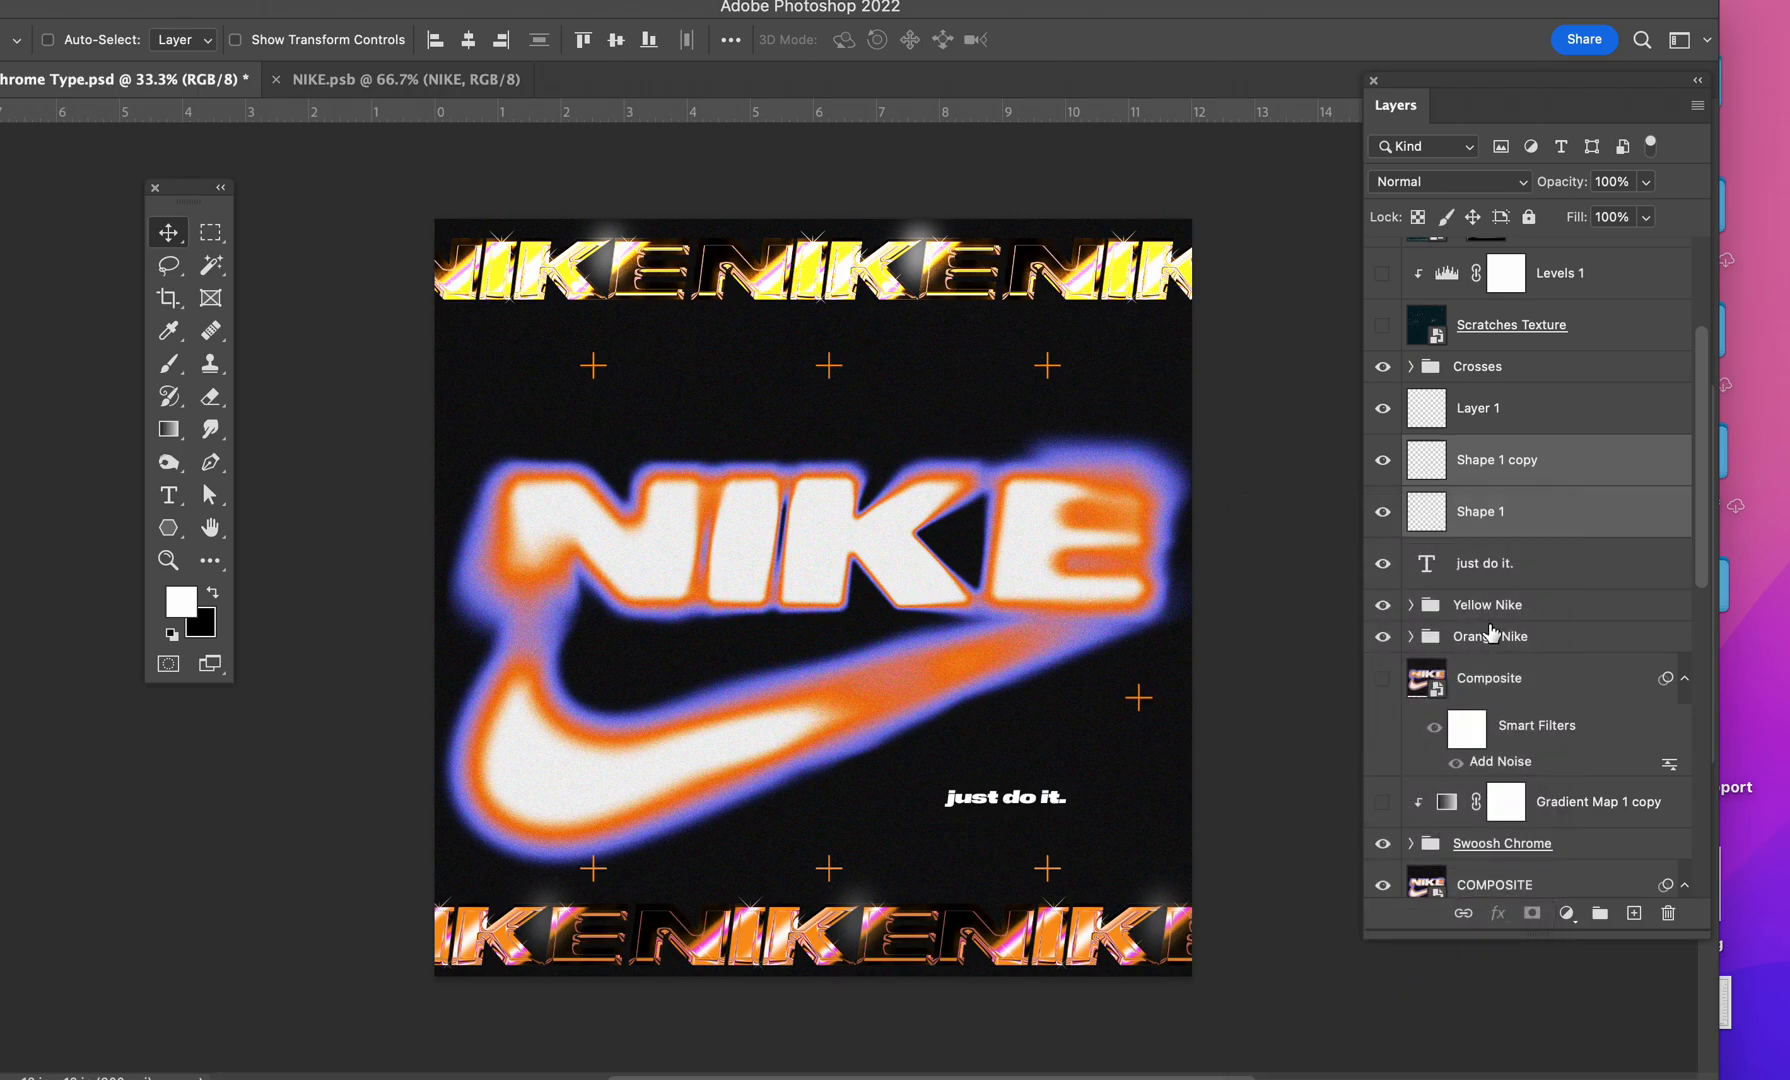
right_click(1558, 513)
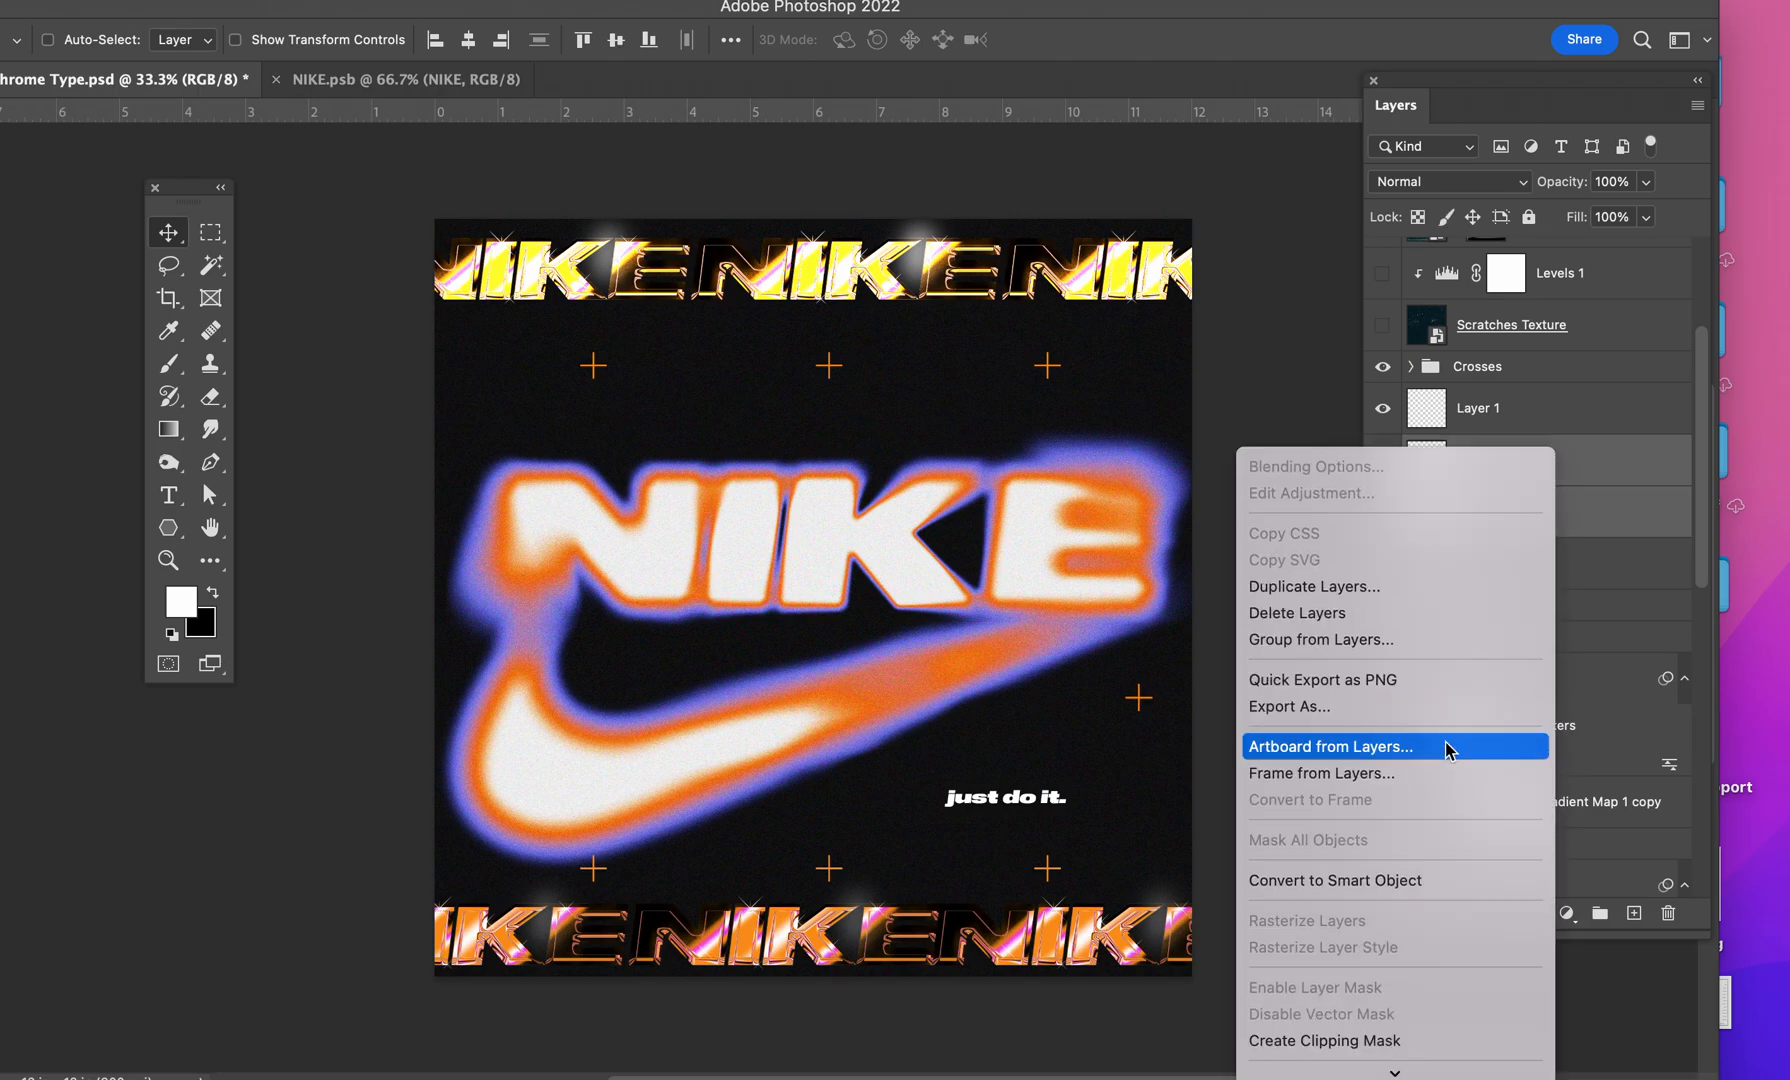
scroll(1440, 745, "down", 5)
left_click(1430, 869)
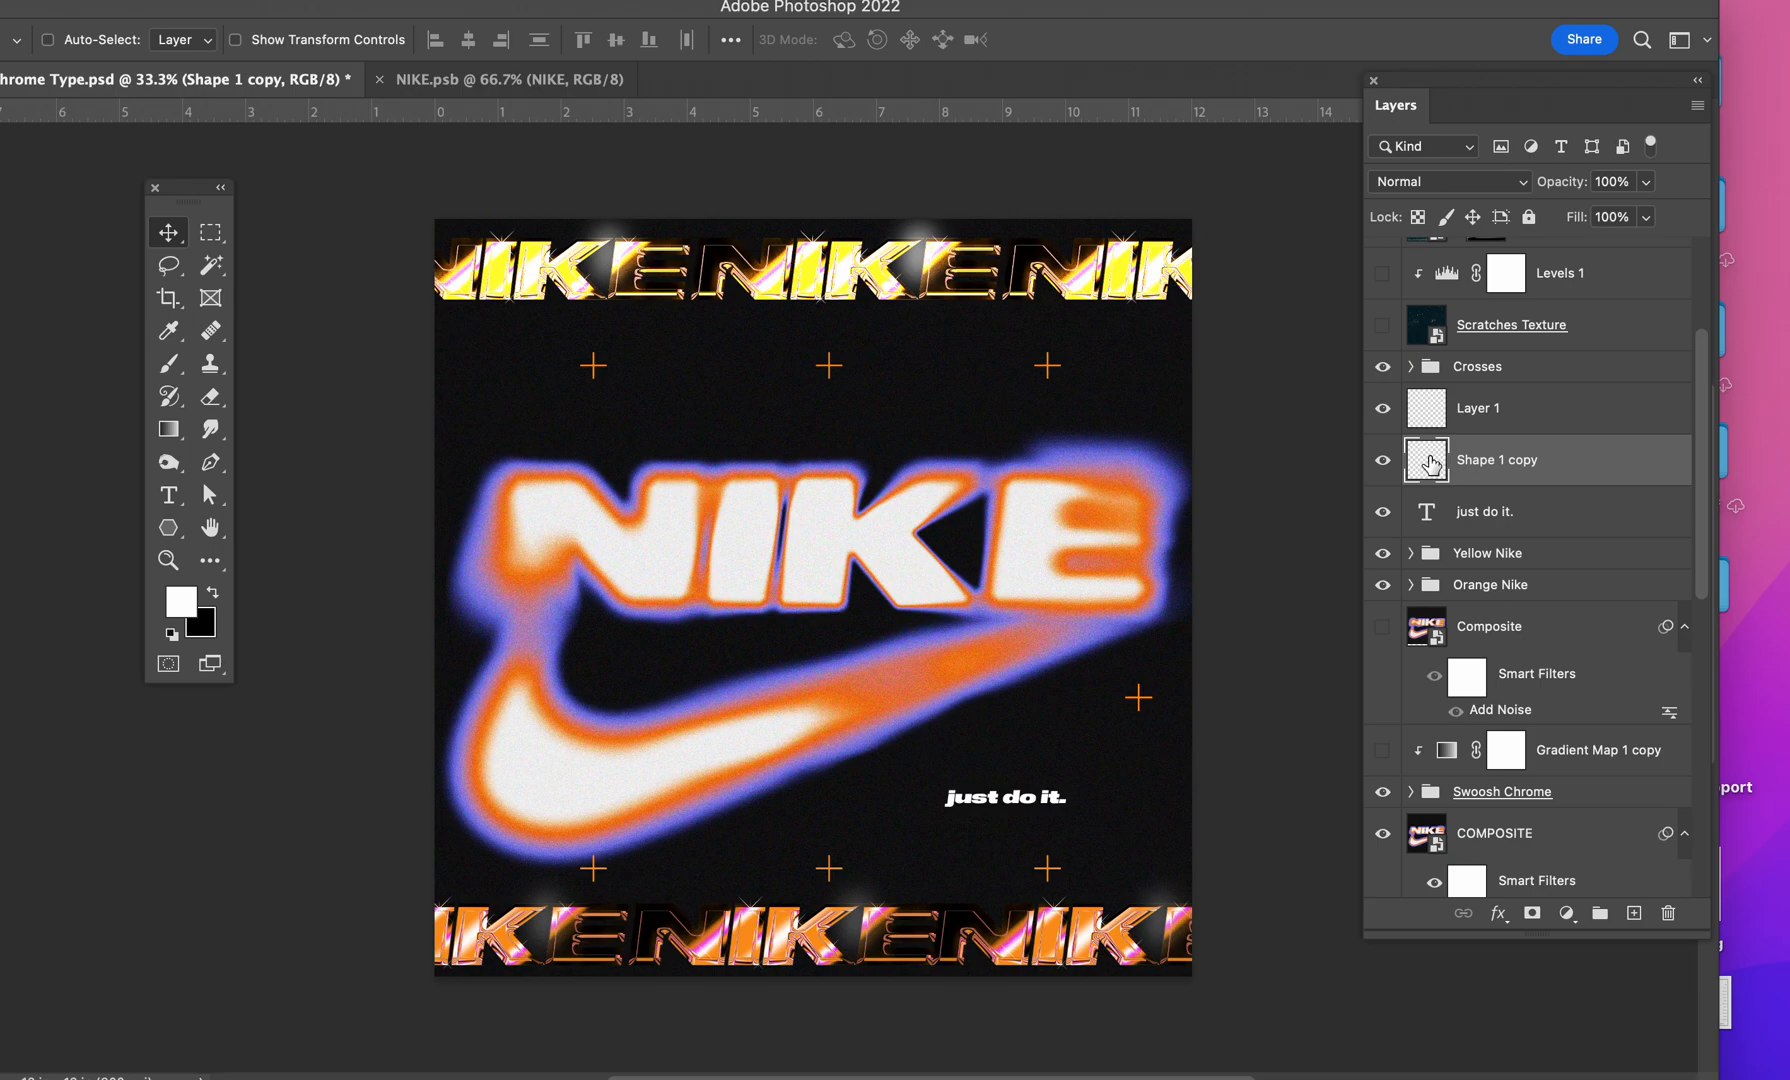
Step: Delete the merged demonstration cross layer and the empty Layer 1
key("BackSpace")
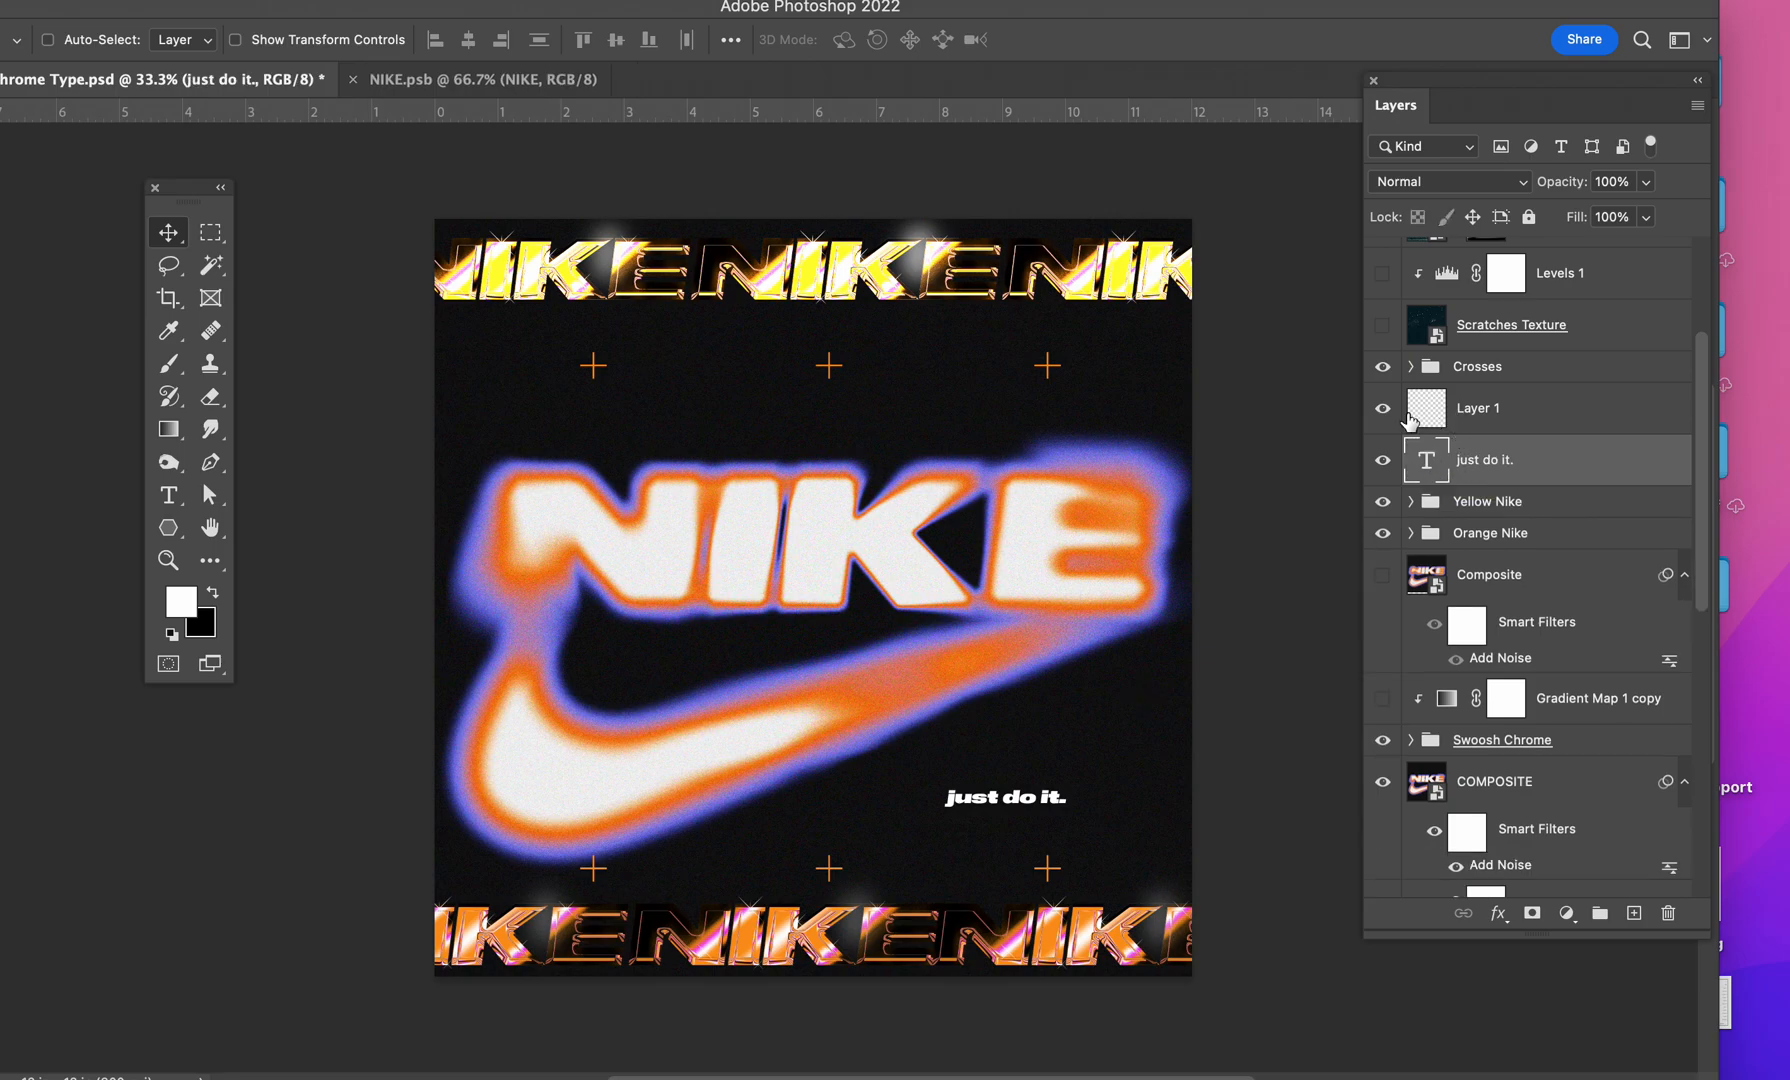
left_click(1410, 418)
key("BackSpace")
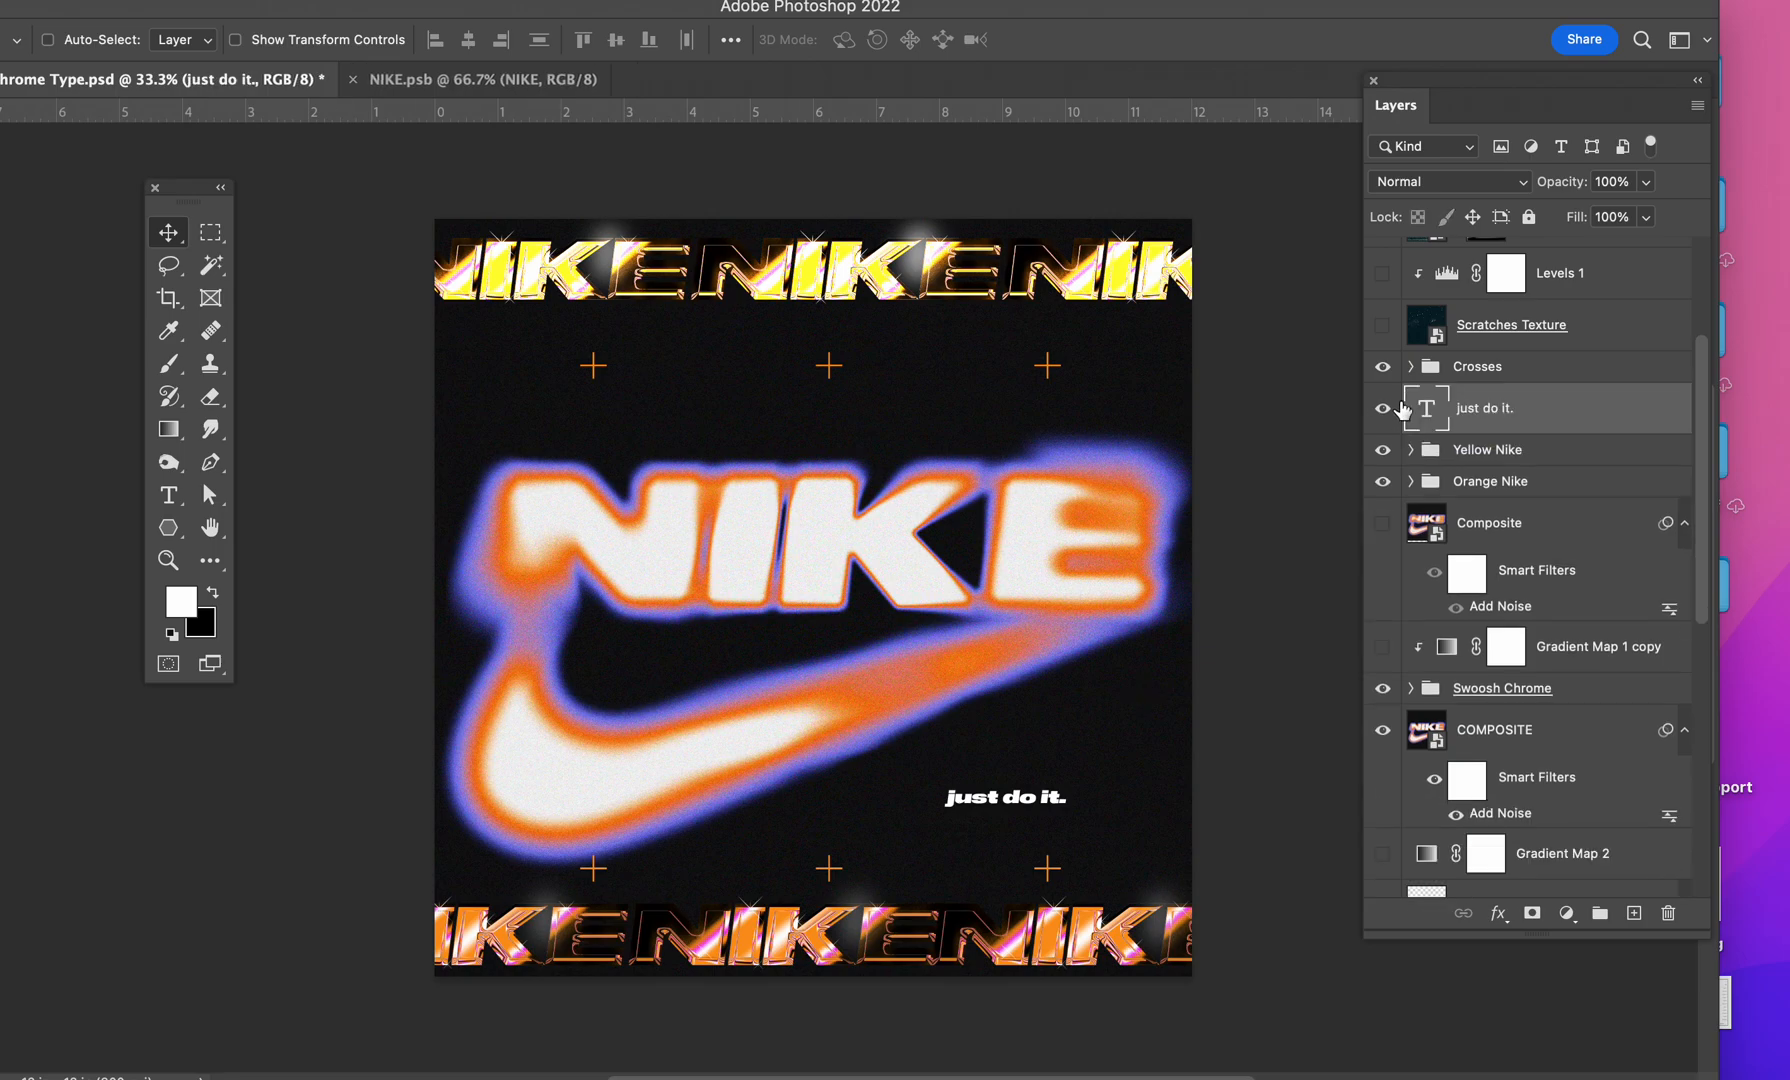
Step: Toggle the TV Texture layer's visibility to compare the effect, leave it shown, and select it
scroll(1410, 483, "up", 5)
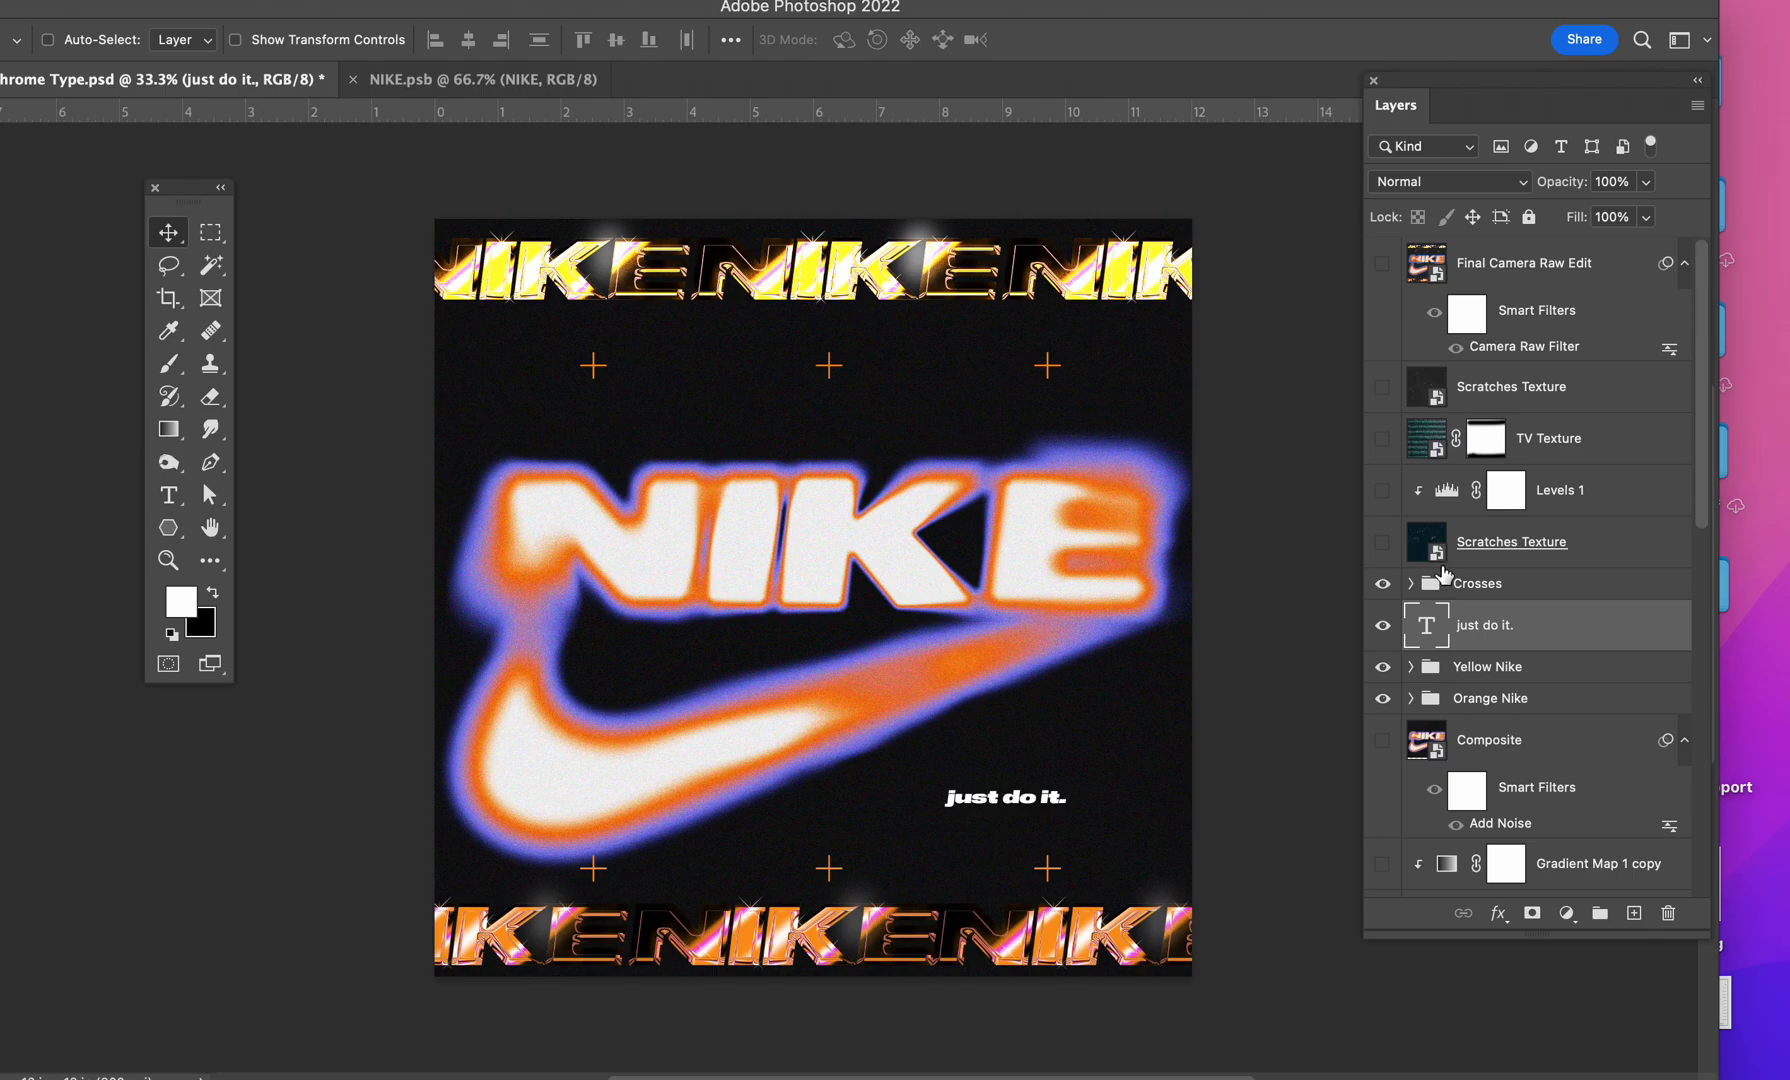
left_click(1381, 440)
left_click(1381, 440)
left_click(1381, 440)
left_click(1381, 440)
left_click(1417, 452)
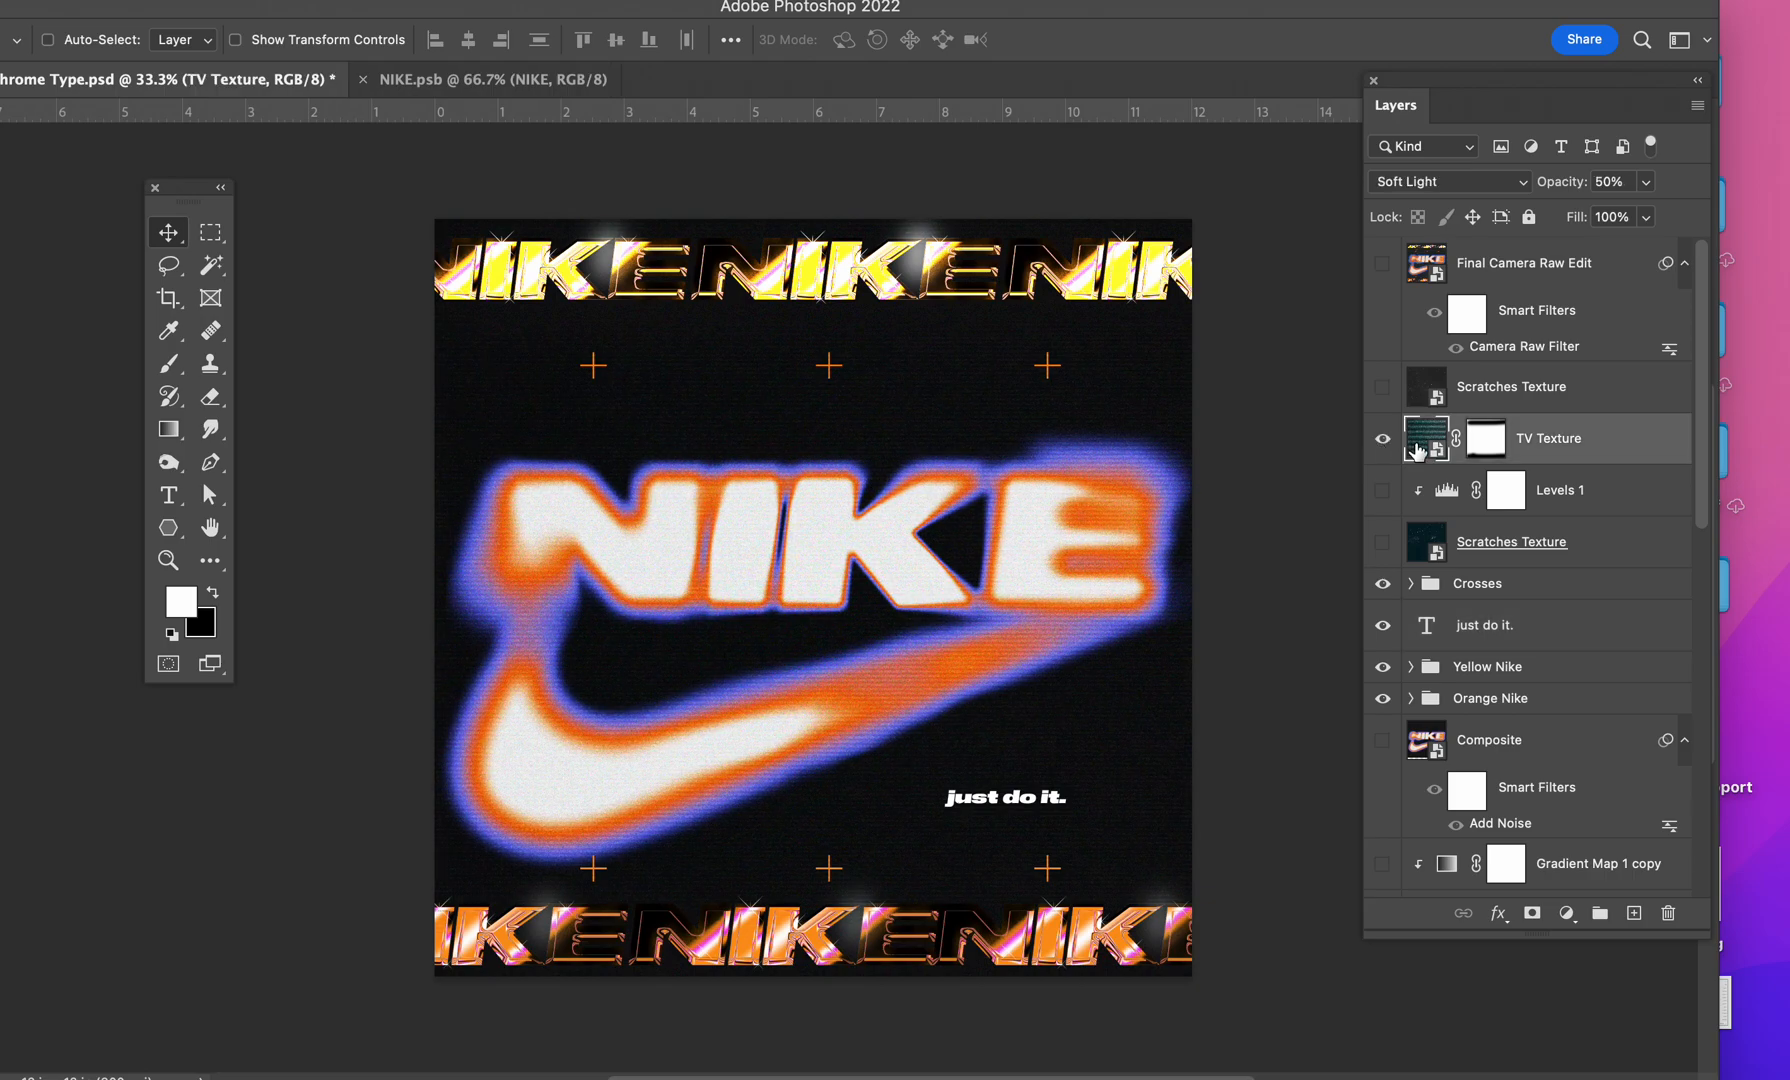
Step: Keep the TV Texture layer in Soft Light mode, try 100% opacity, and set its opacity back to 50%
left_click(1450, 181)
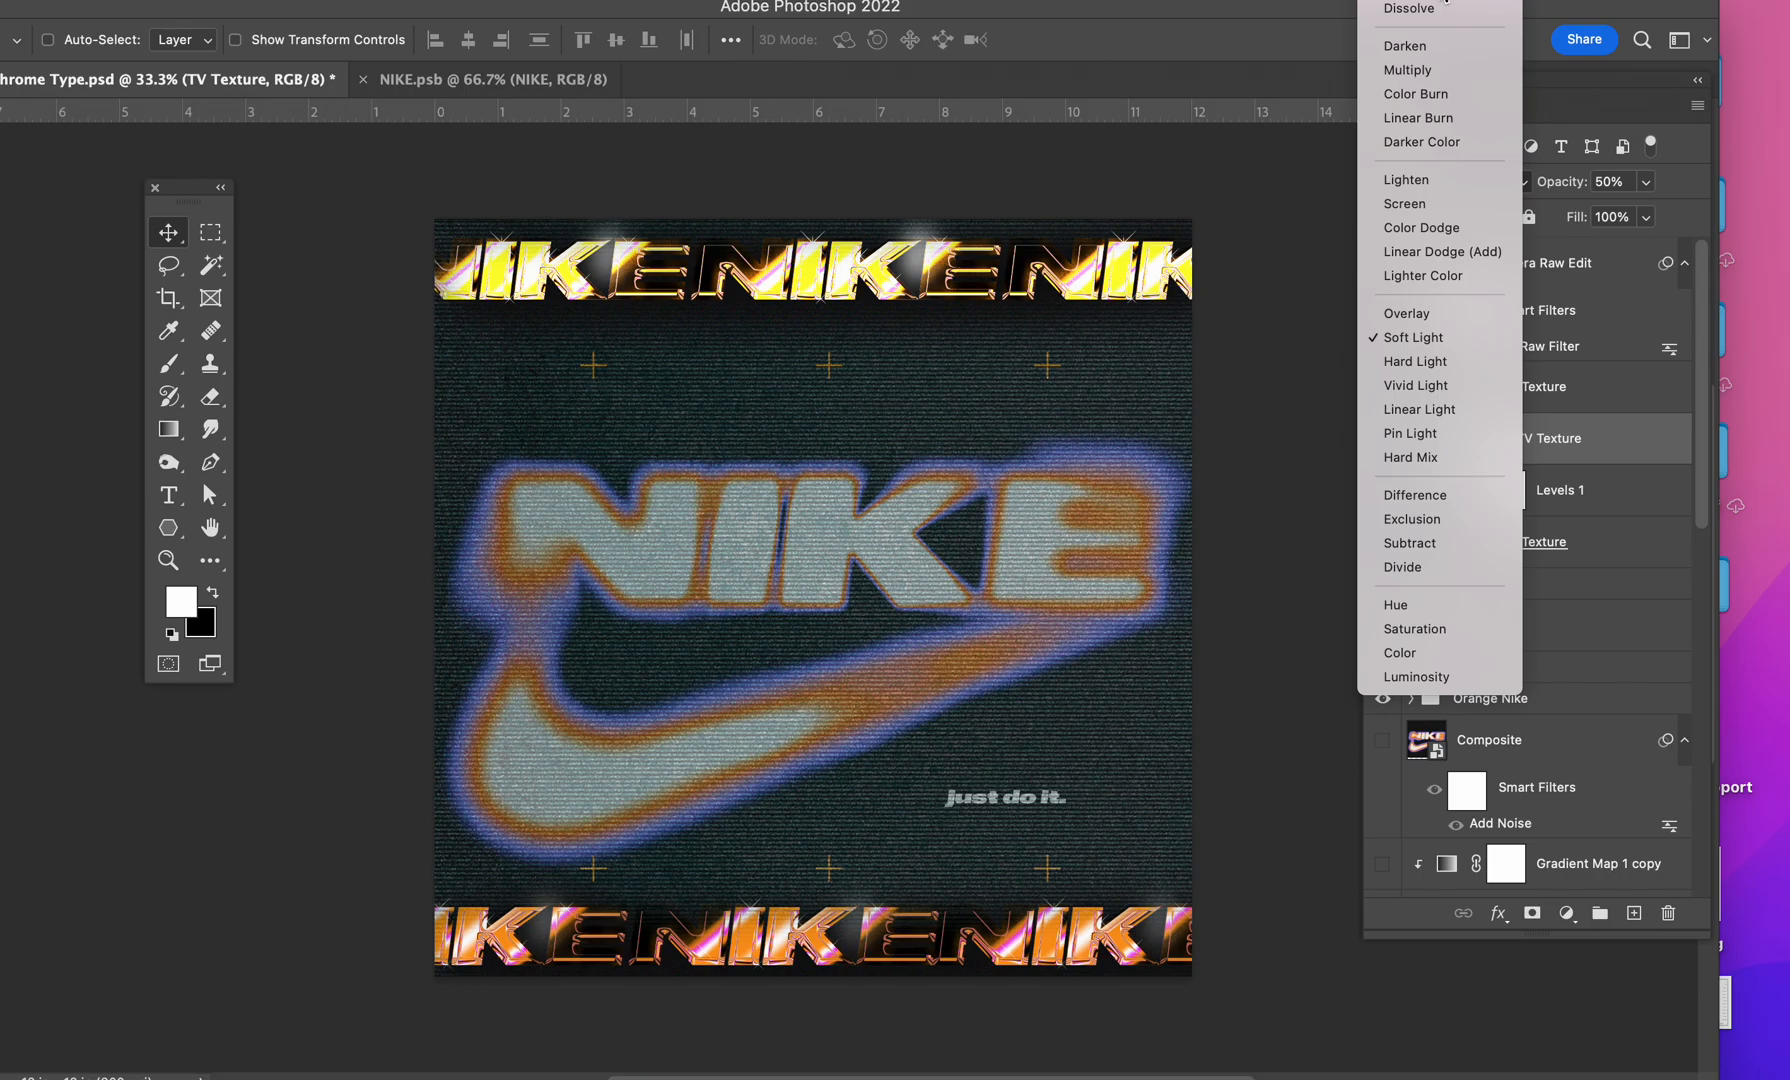
left_click(1420, 337)
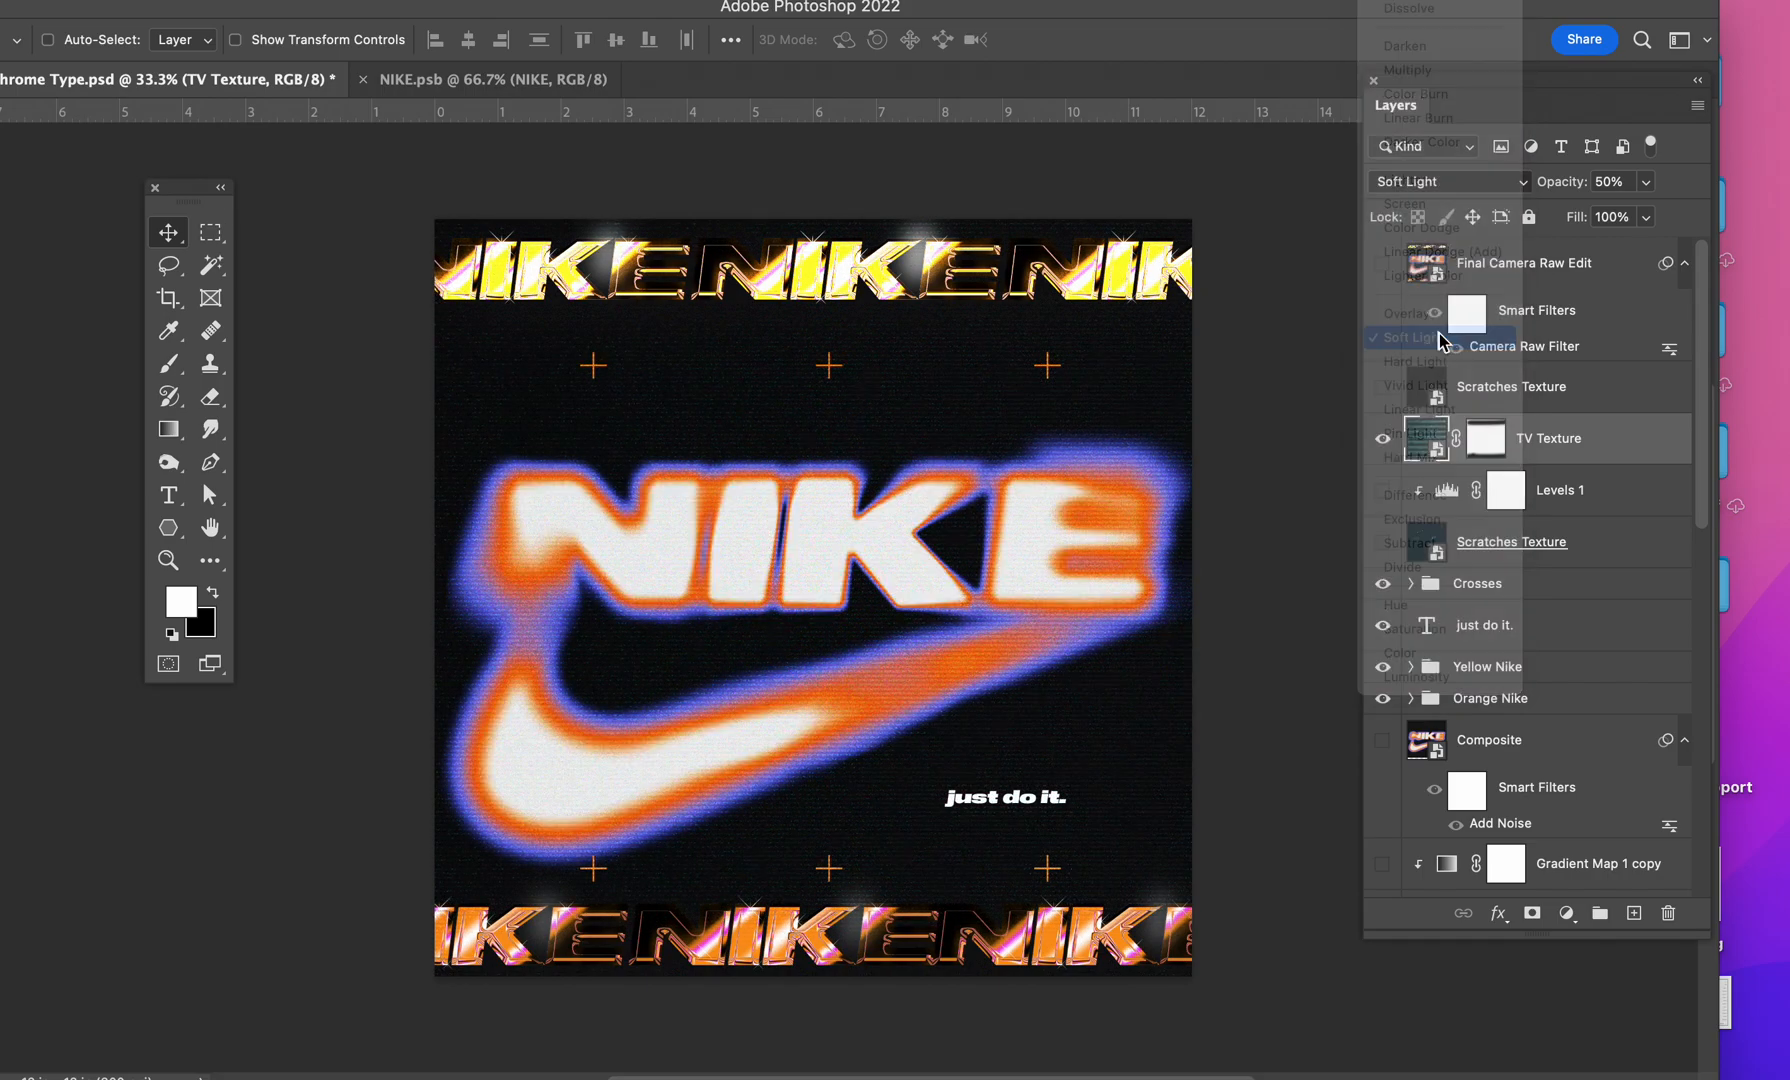
left_click_drag(1555, 187, 1605, 187)
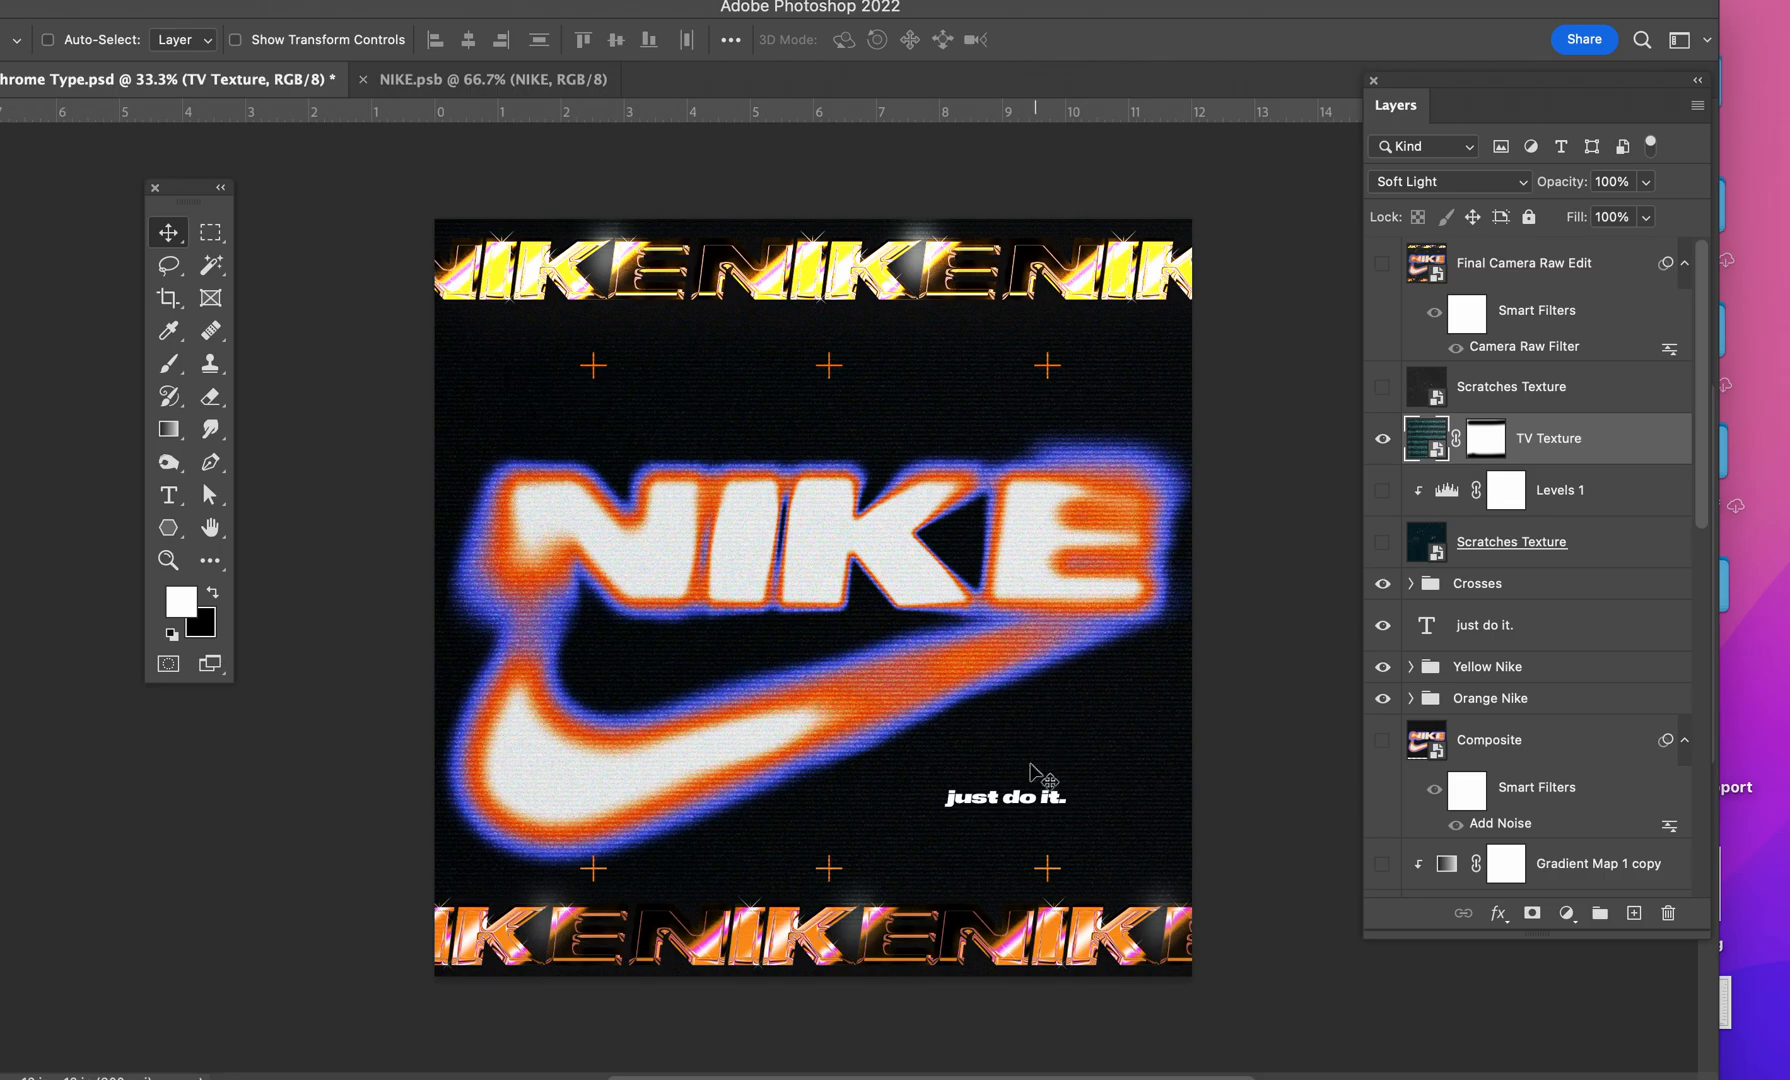
left_click(1610, 183)
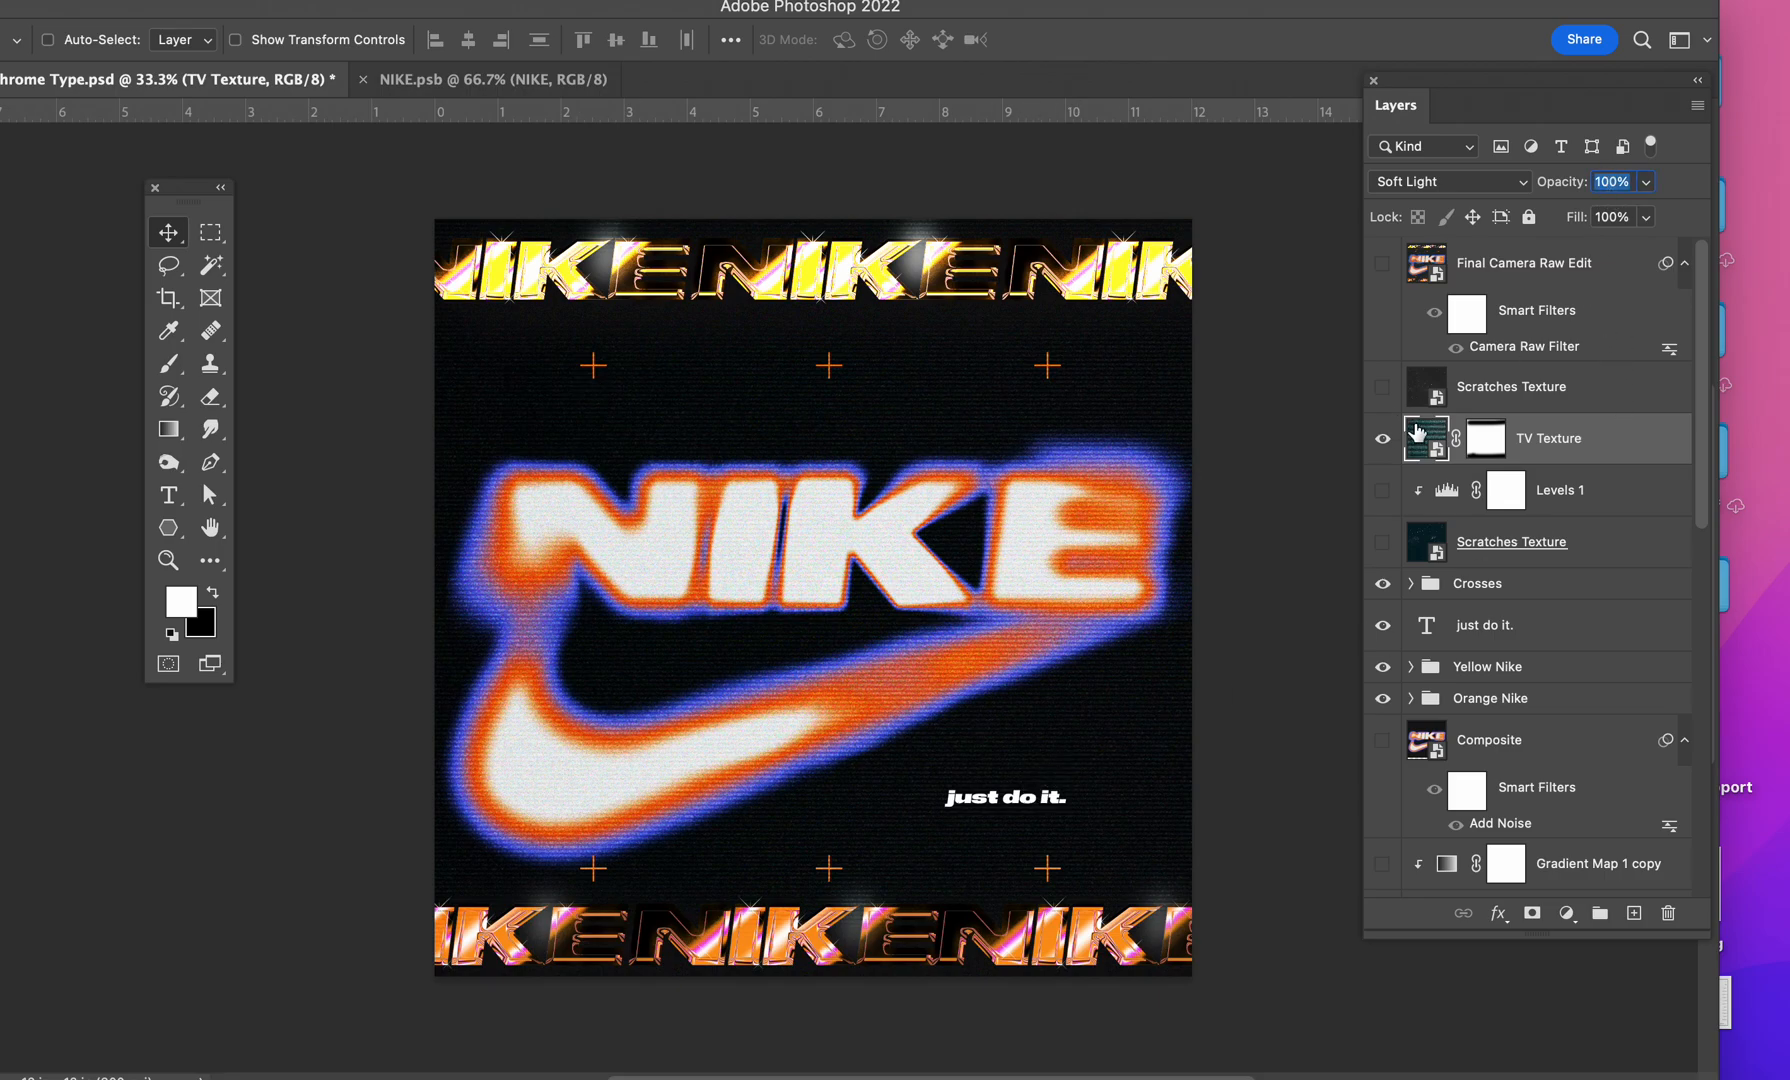
type("50")
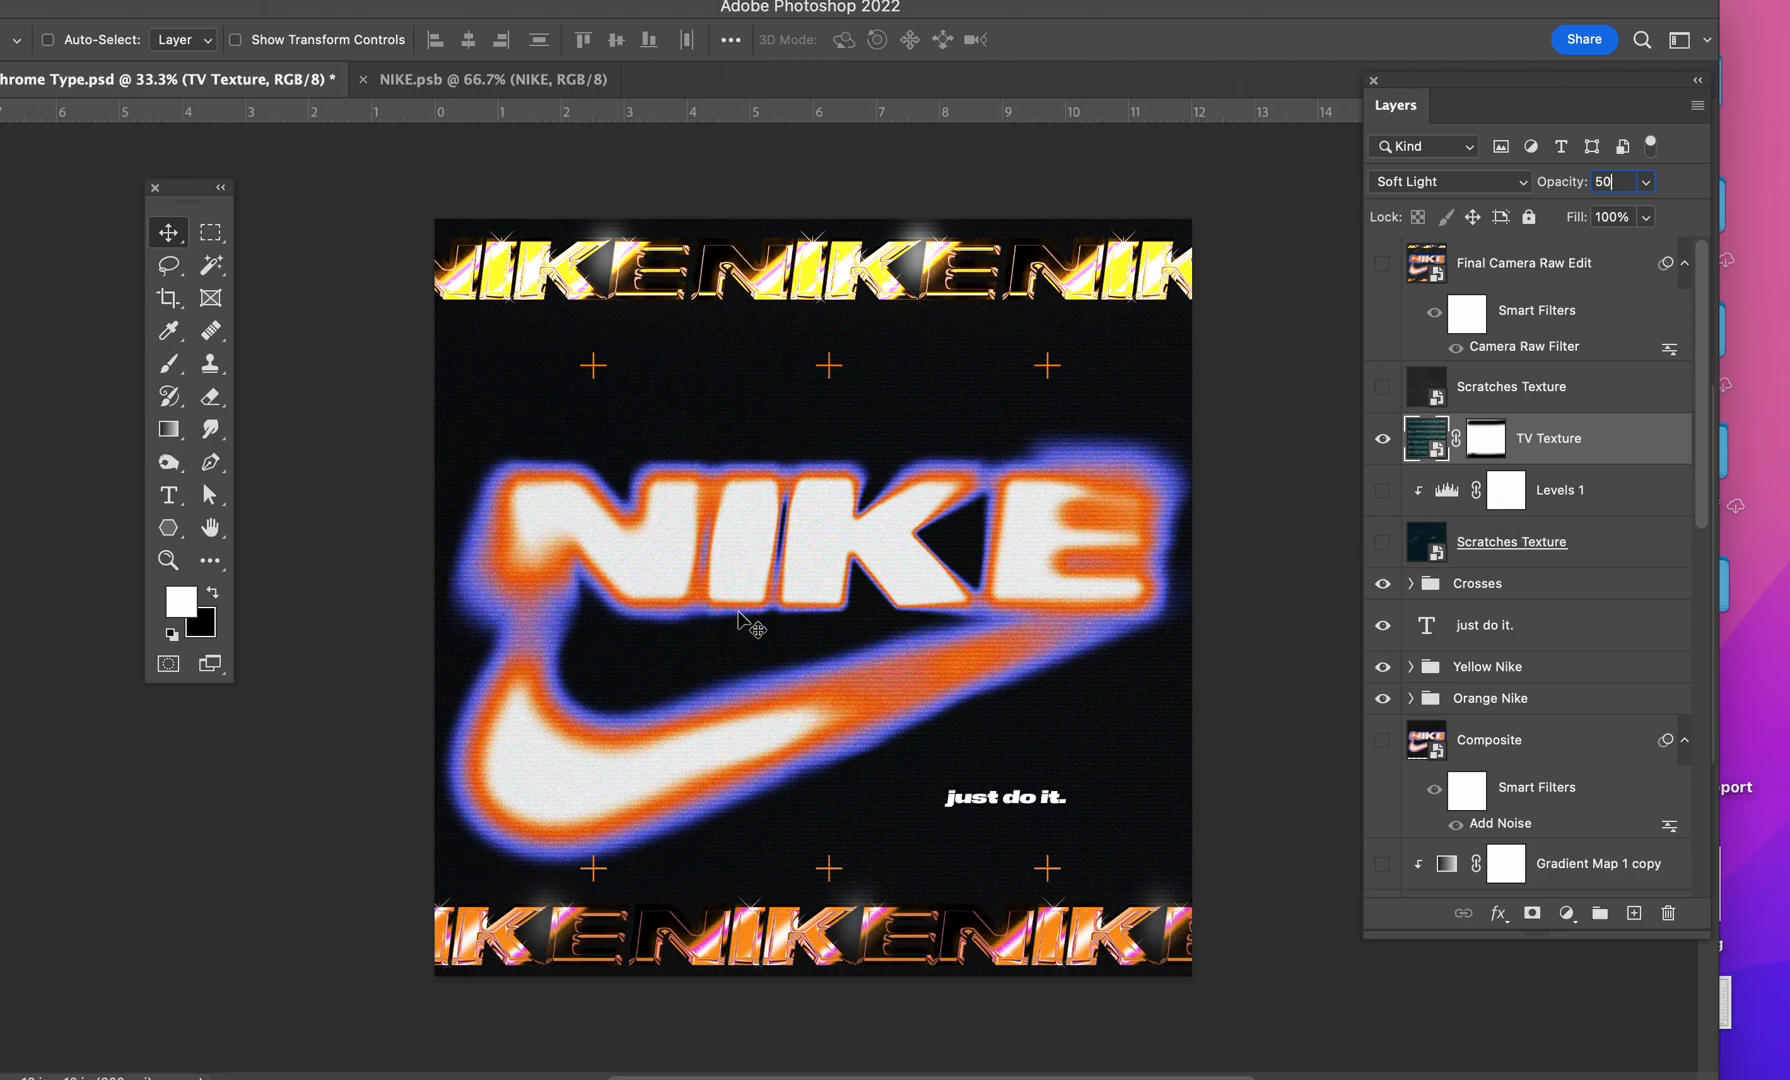
Step: Show the Scratches Texture layer directly above TV Texture and keep its blend mode at Lighten
left_click(1434, 400)
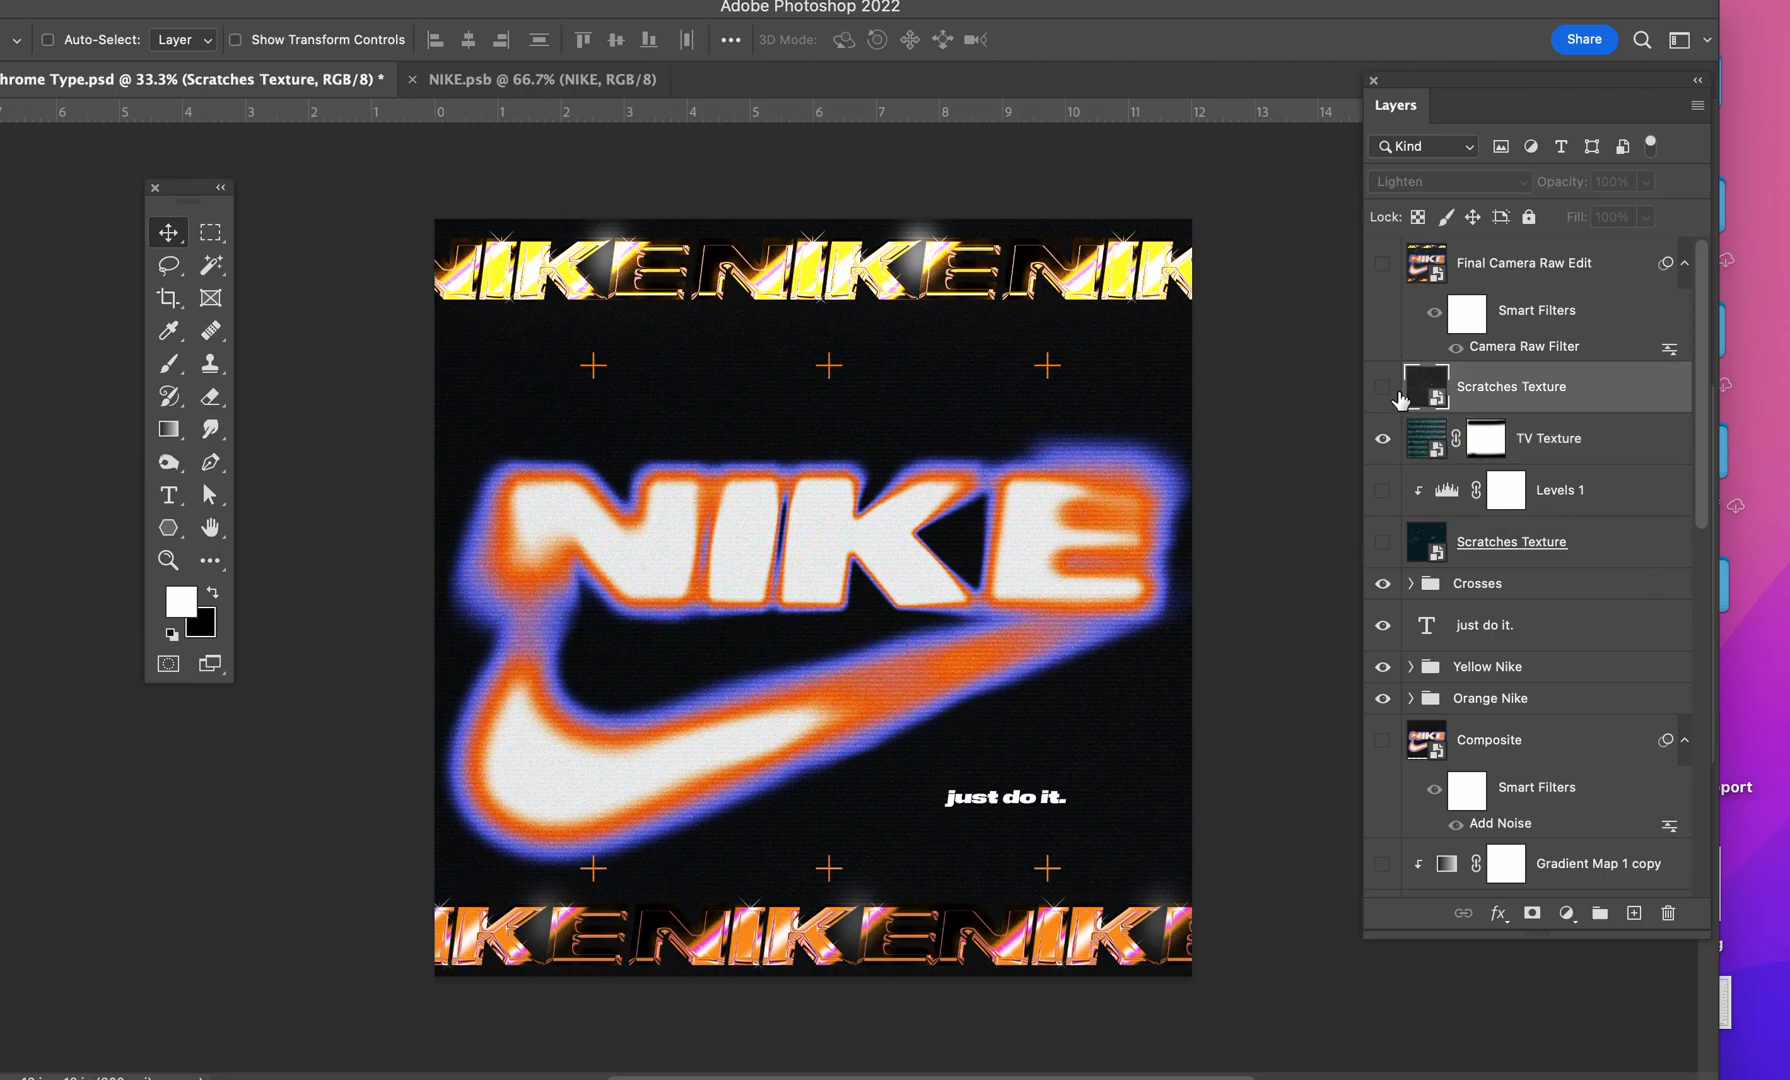
left_click(1383, 390)
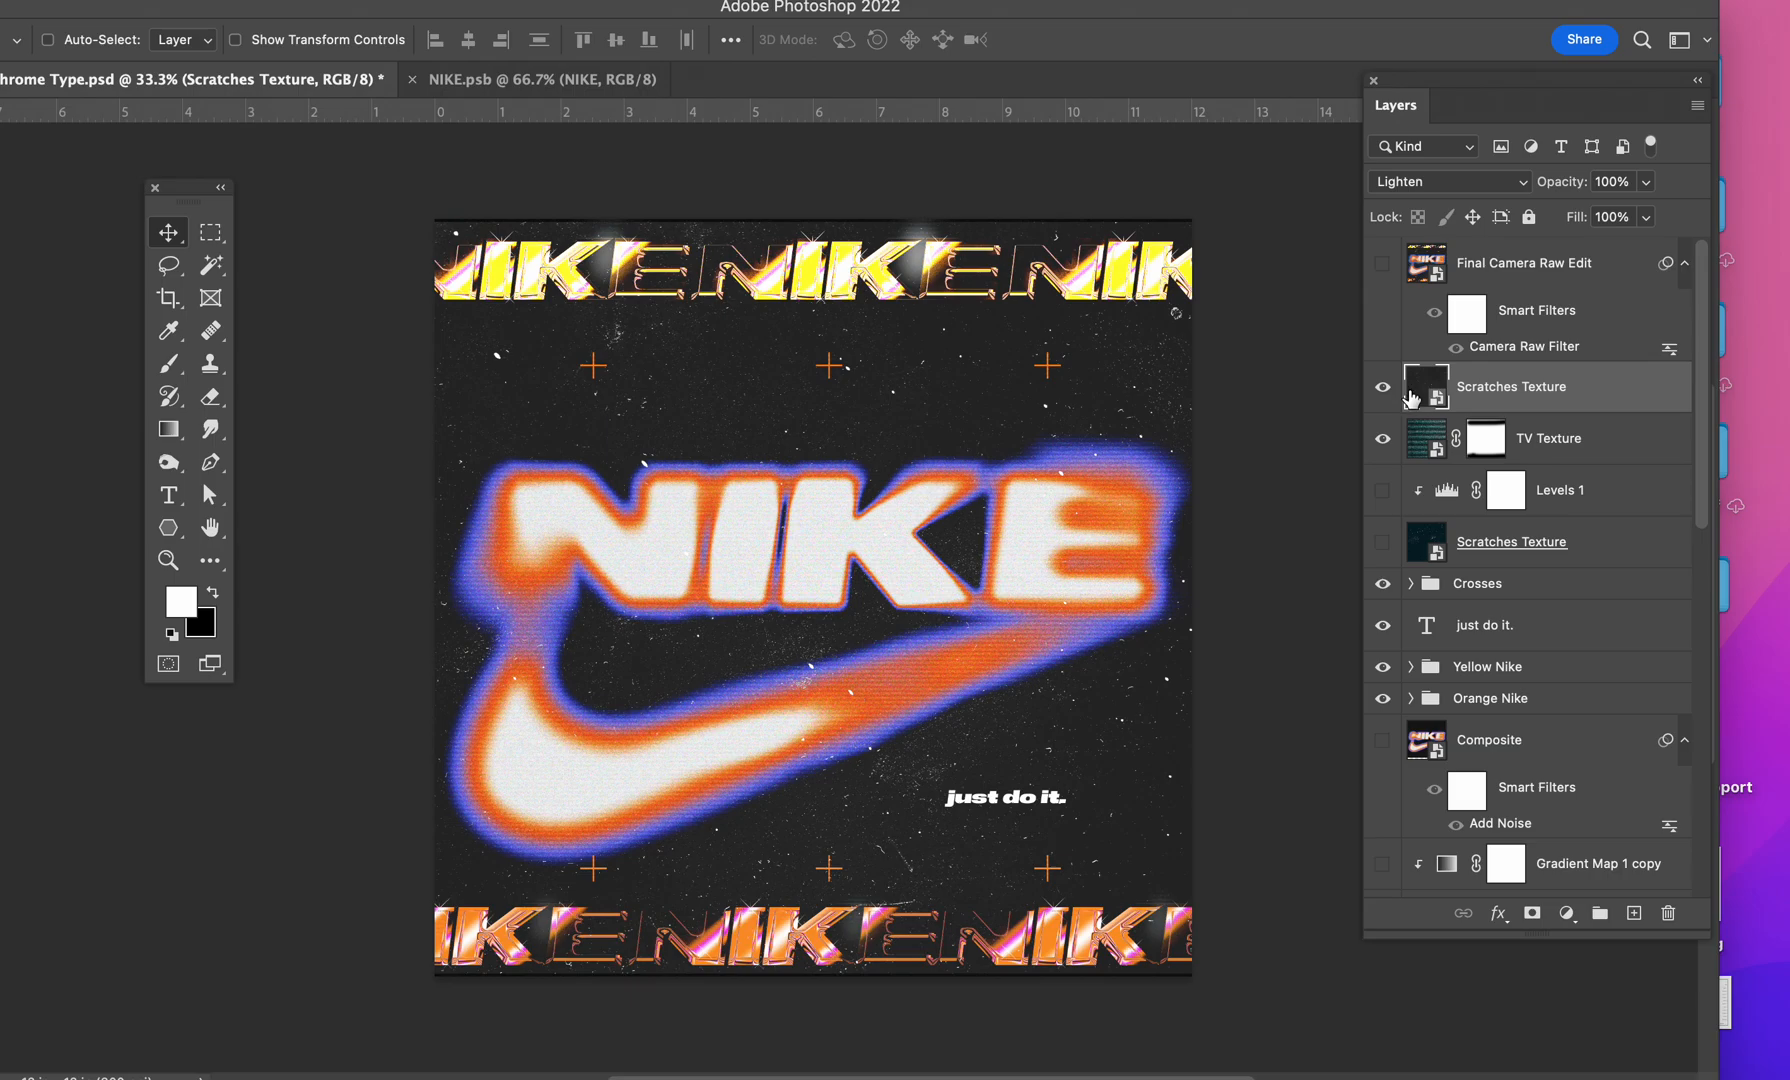
left_click(1430, 186)
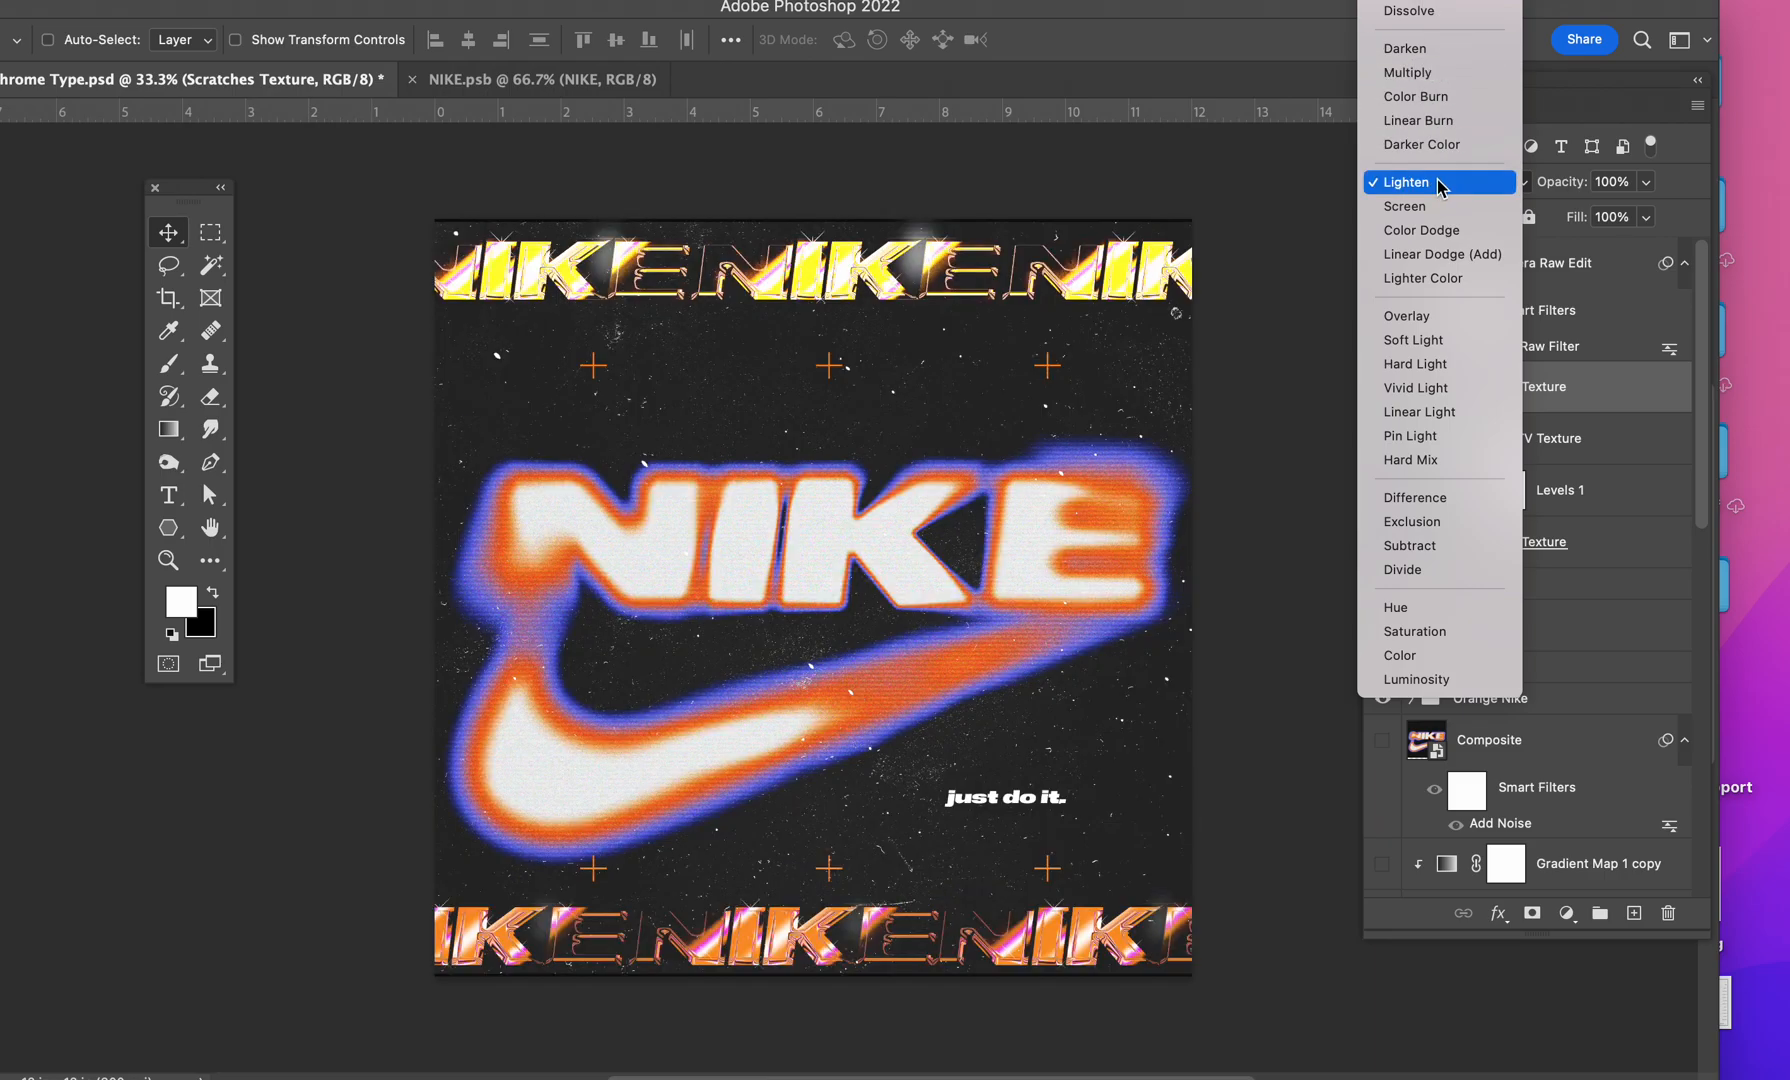
left_click(1438, 185)
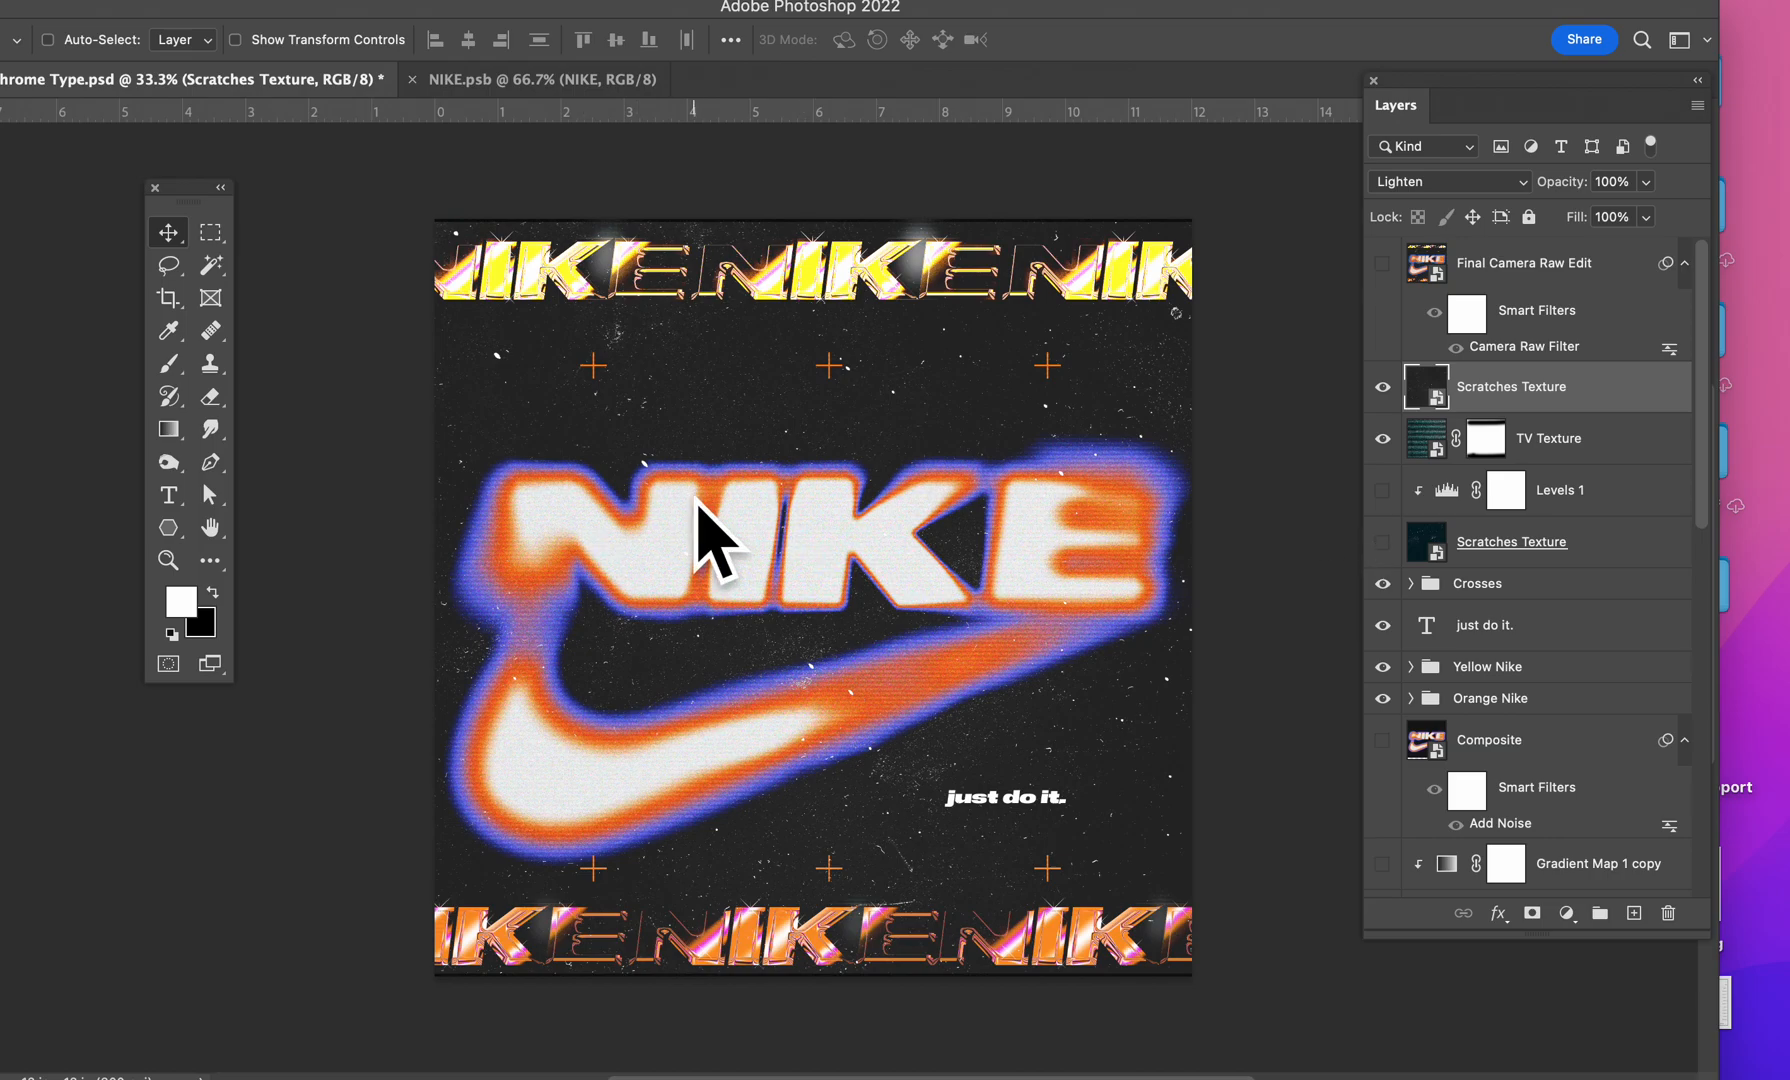
Step: Show the Scratches Texture layer above the Crosses group and set its blend mode to Lighten
left_click(1384, 541)
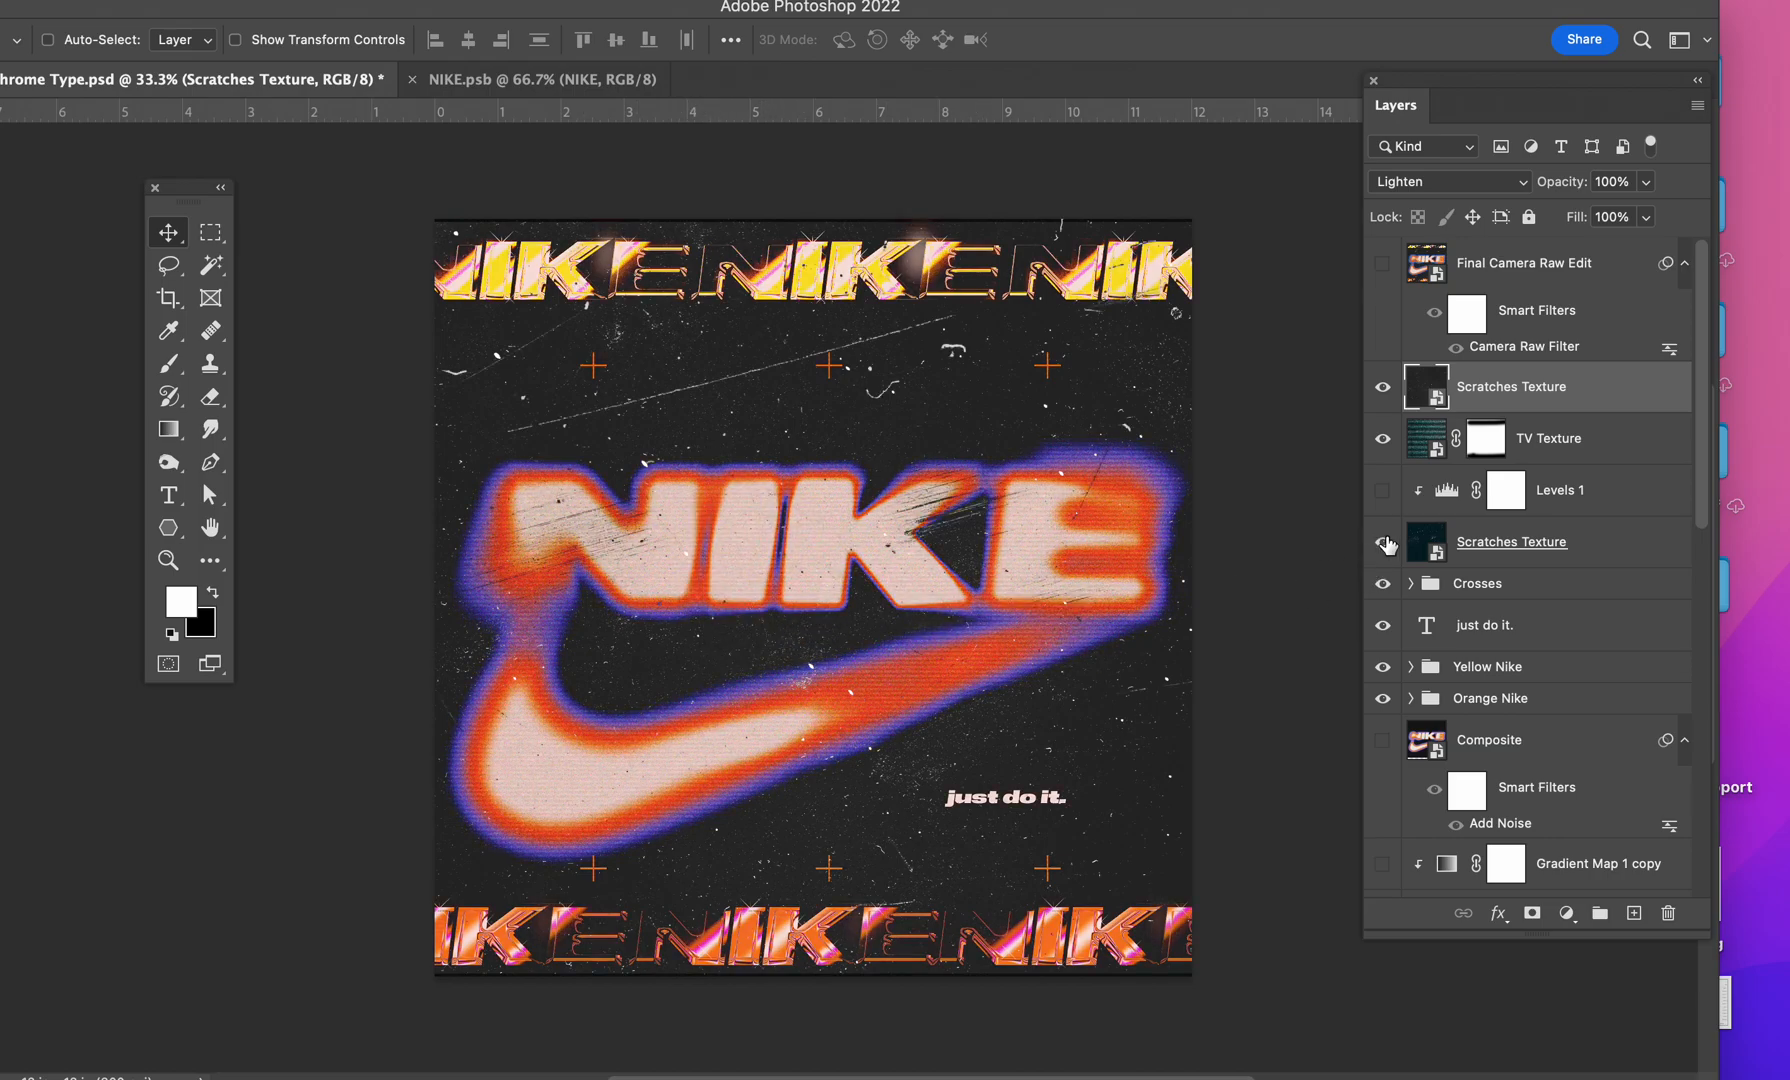
left_click(1428, 552)
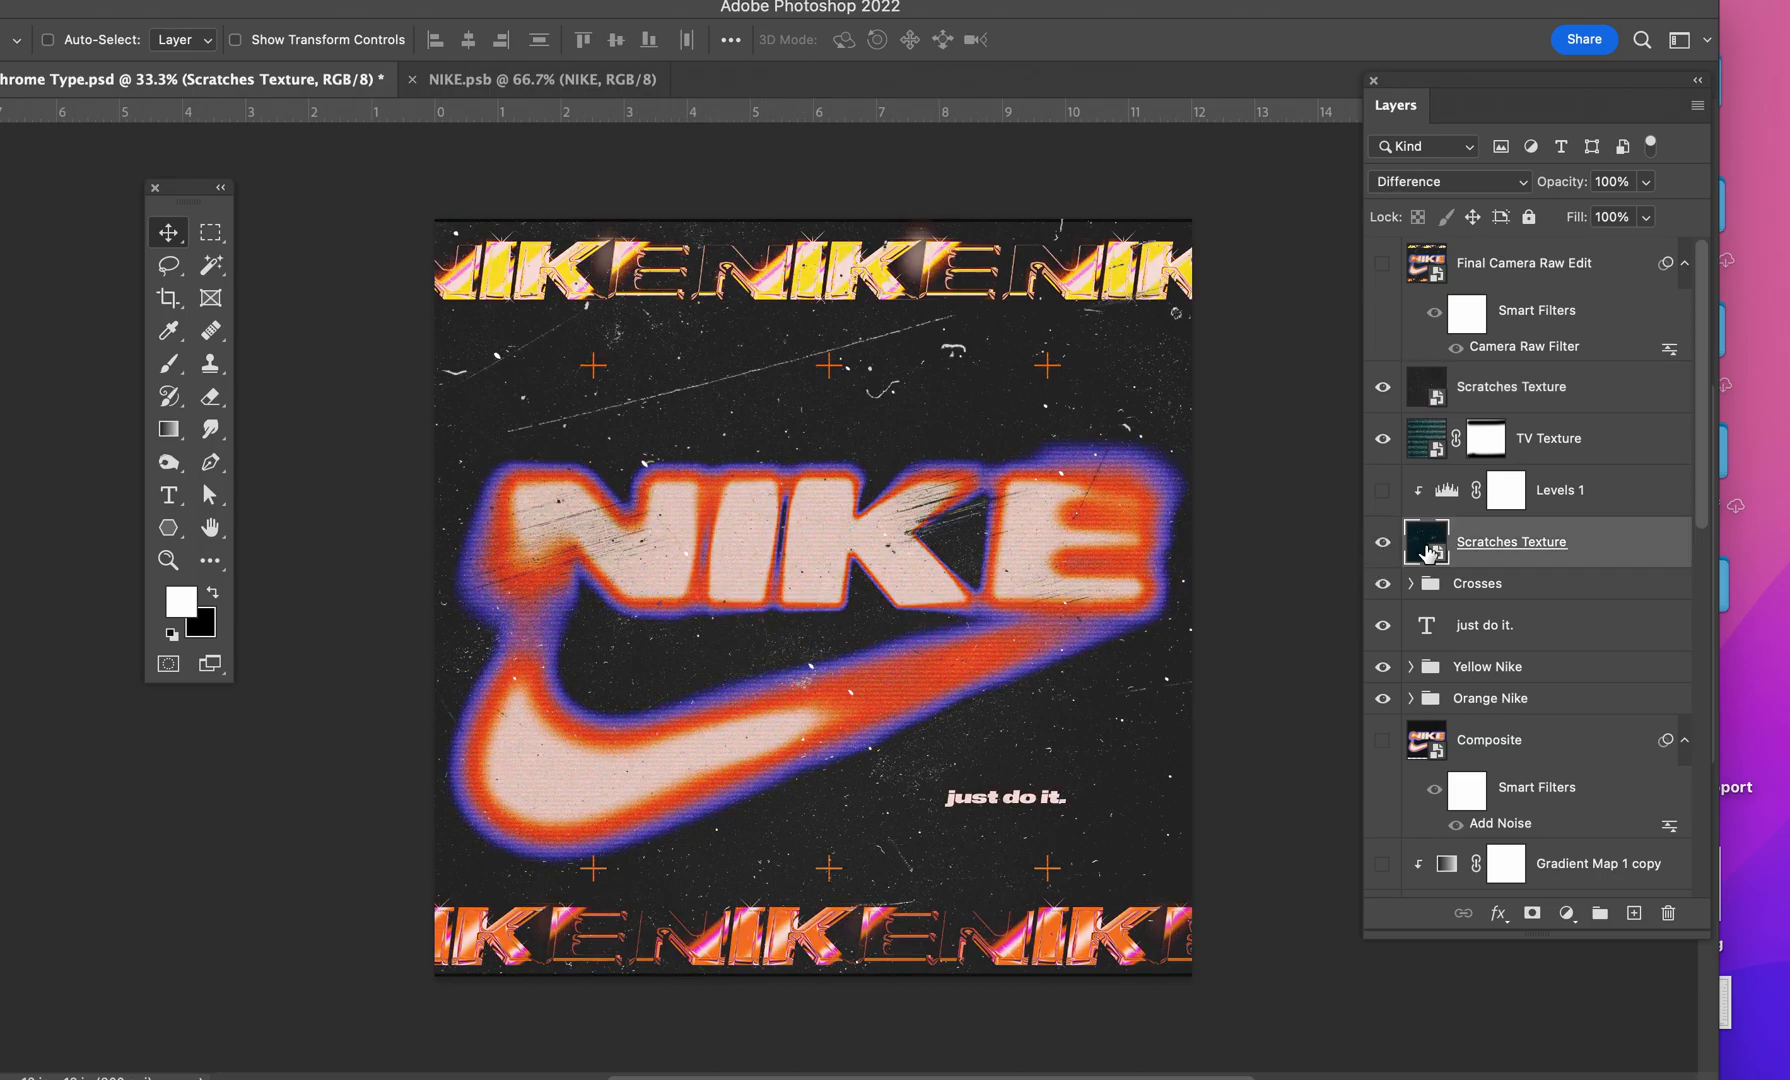
left_click(1434, 183)
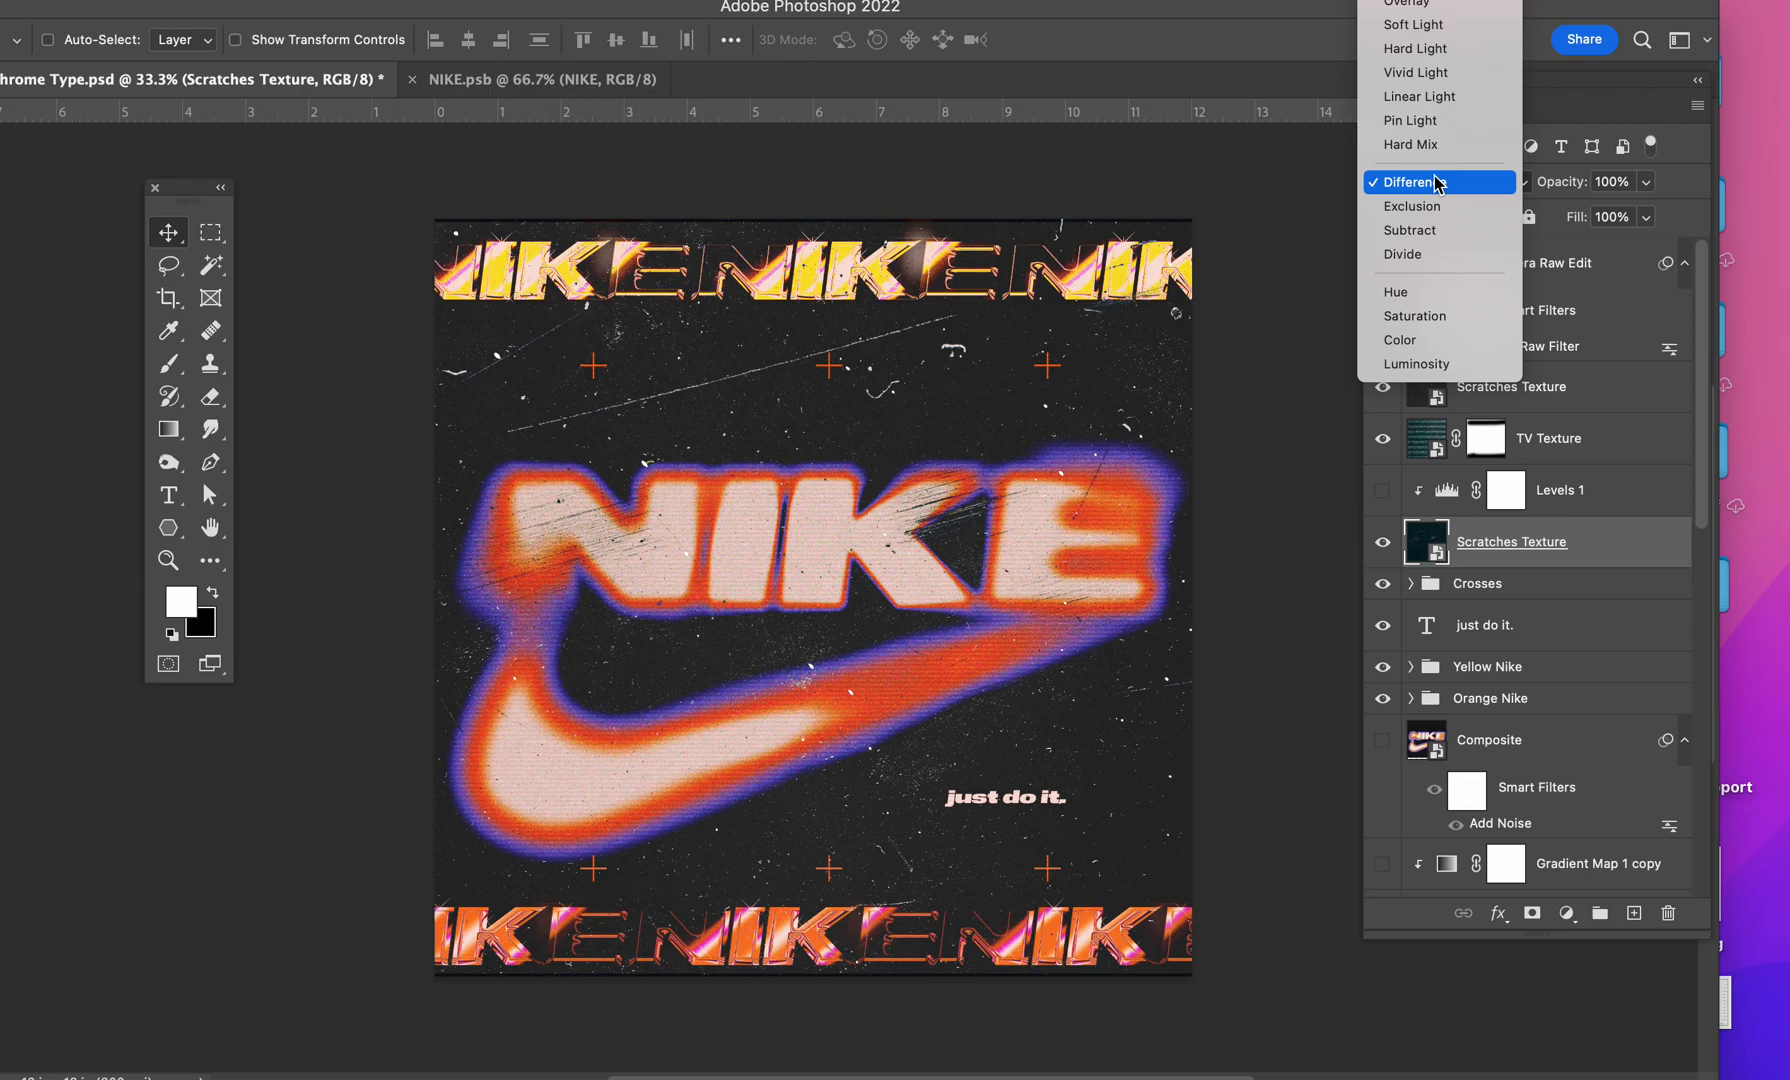
scroll(1416, 192, "up", 5)
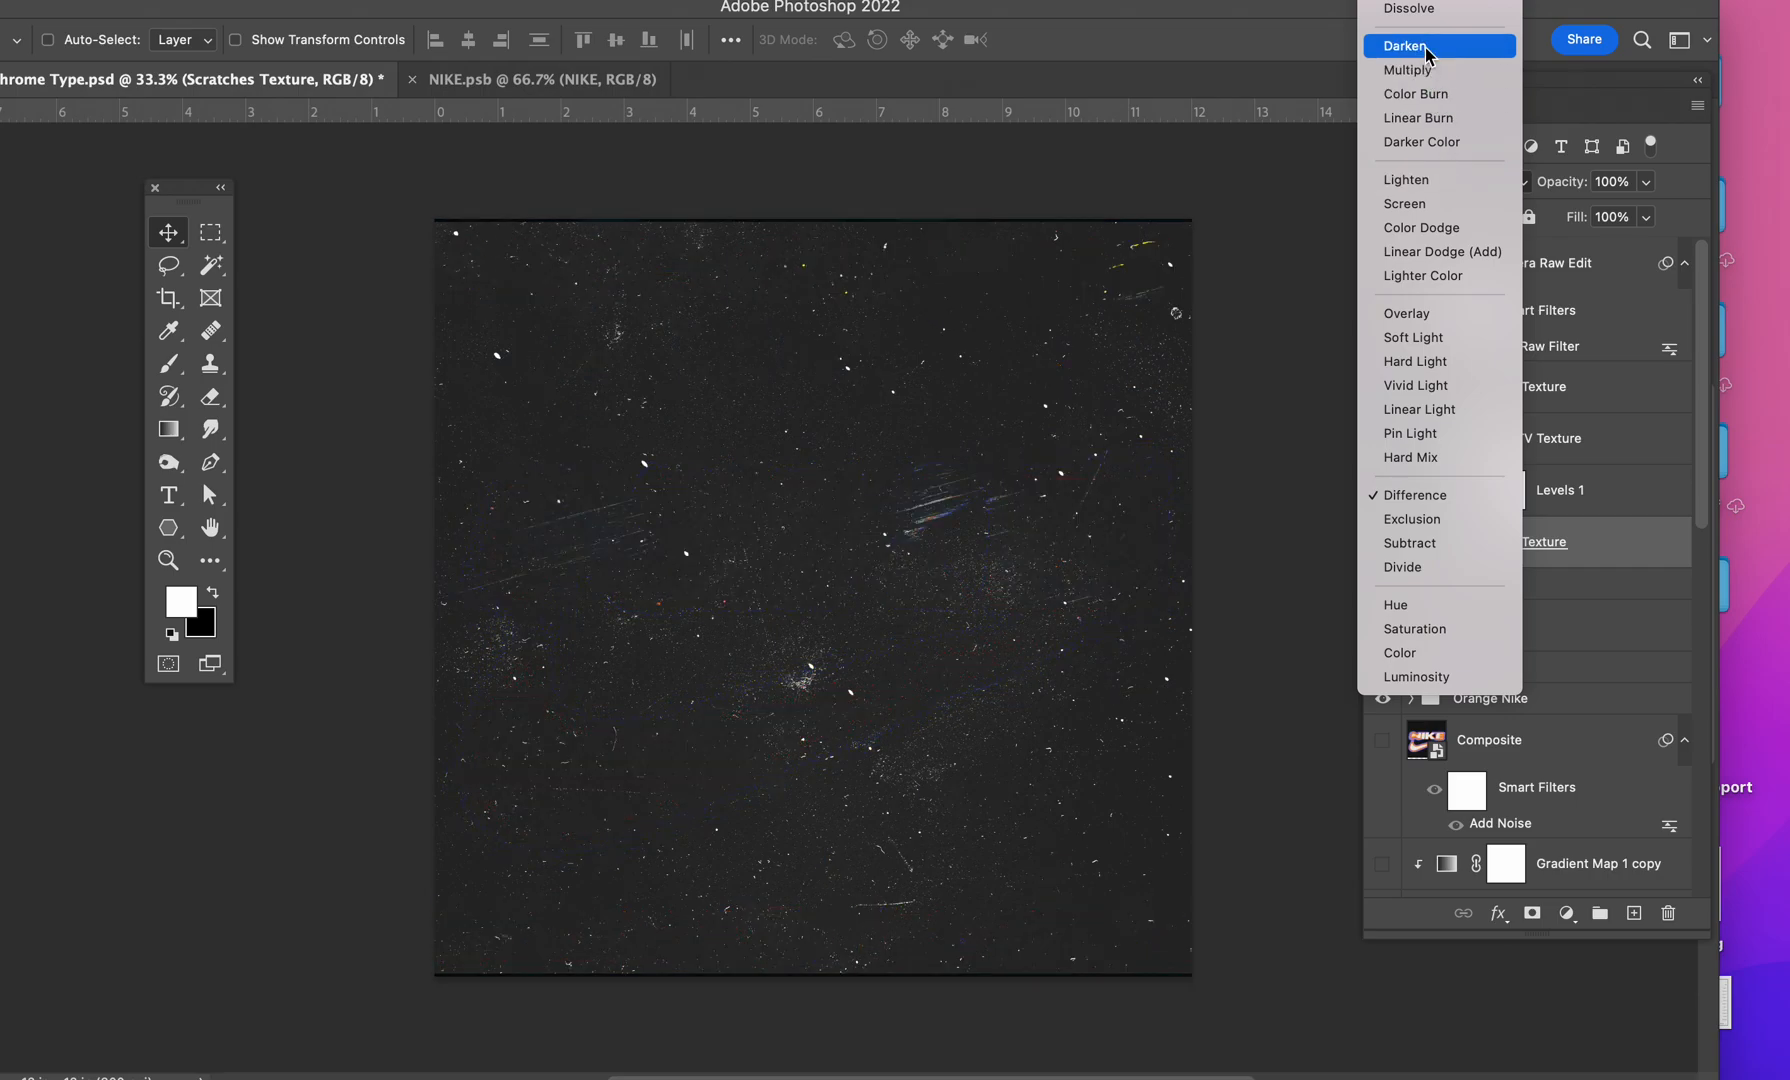
left_click(1418, 193)
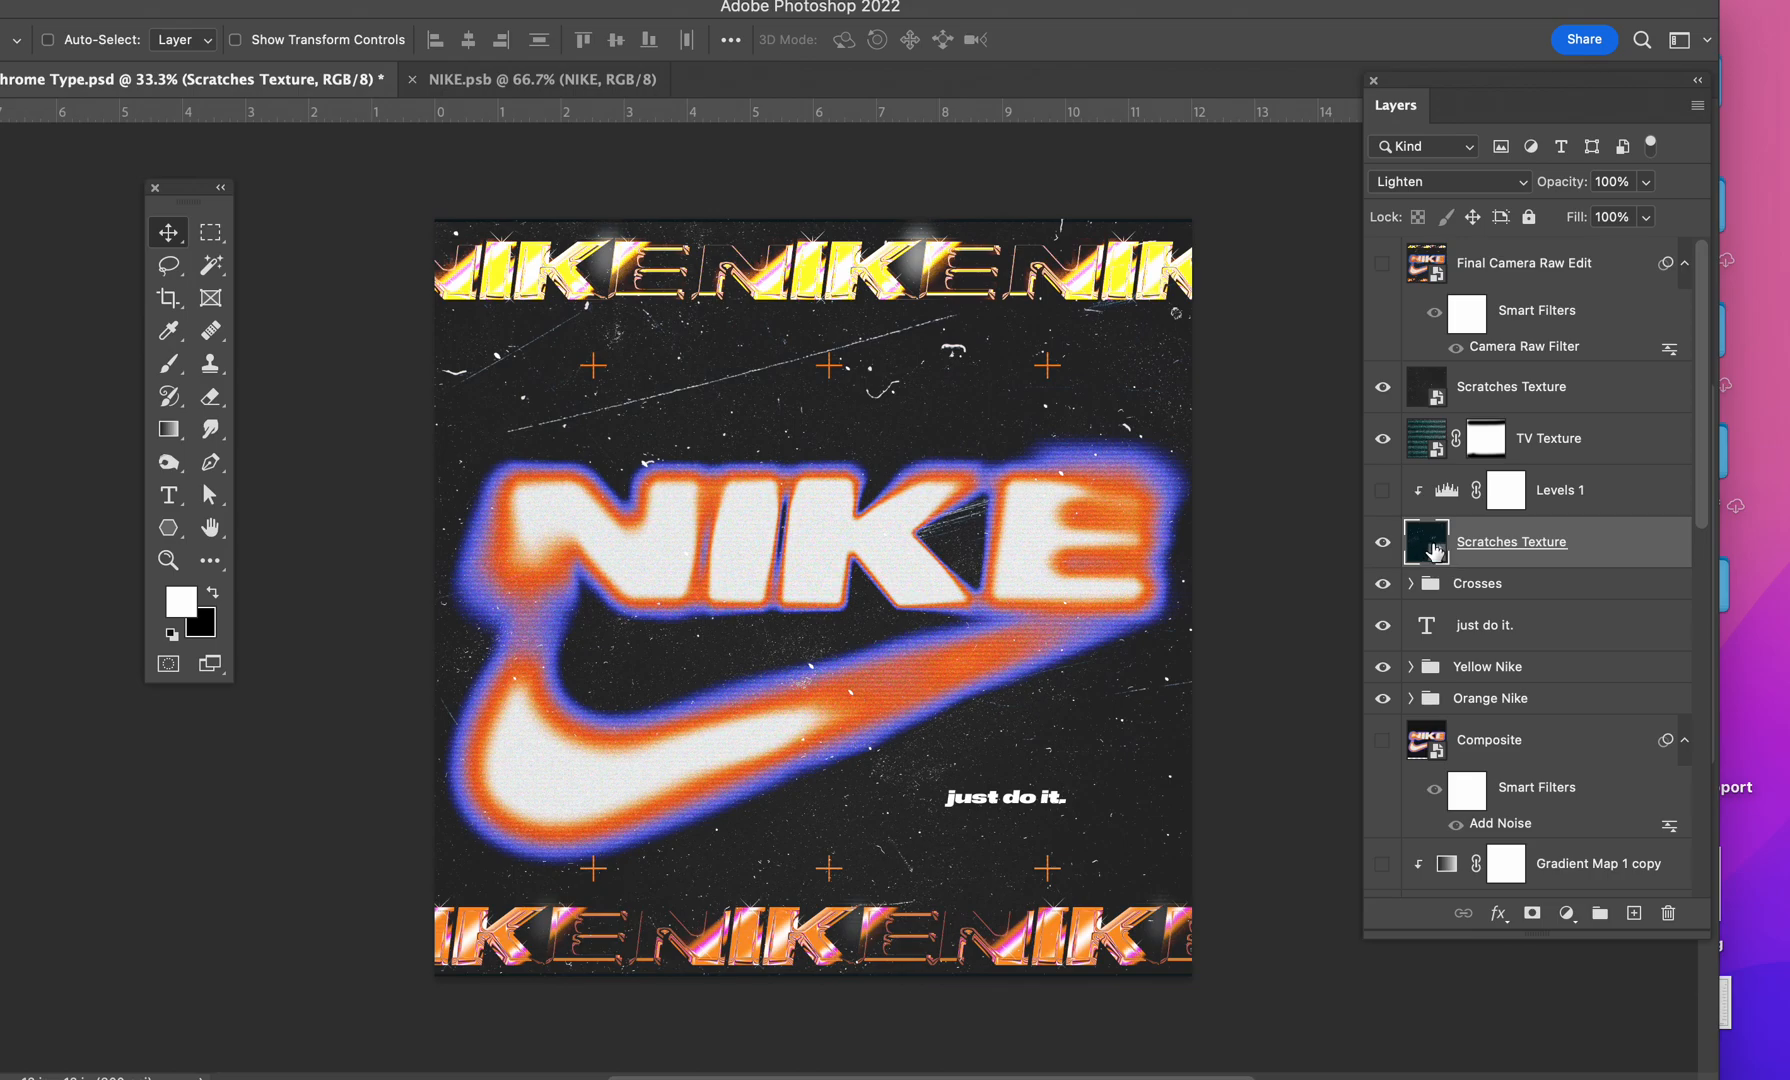
Step: Set the Scratches Texture layer above the Crosses group to Difference and show the Levels 1 adjustment clipped to it
left_click(1412, 190)
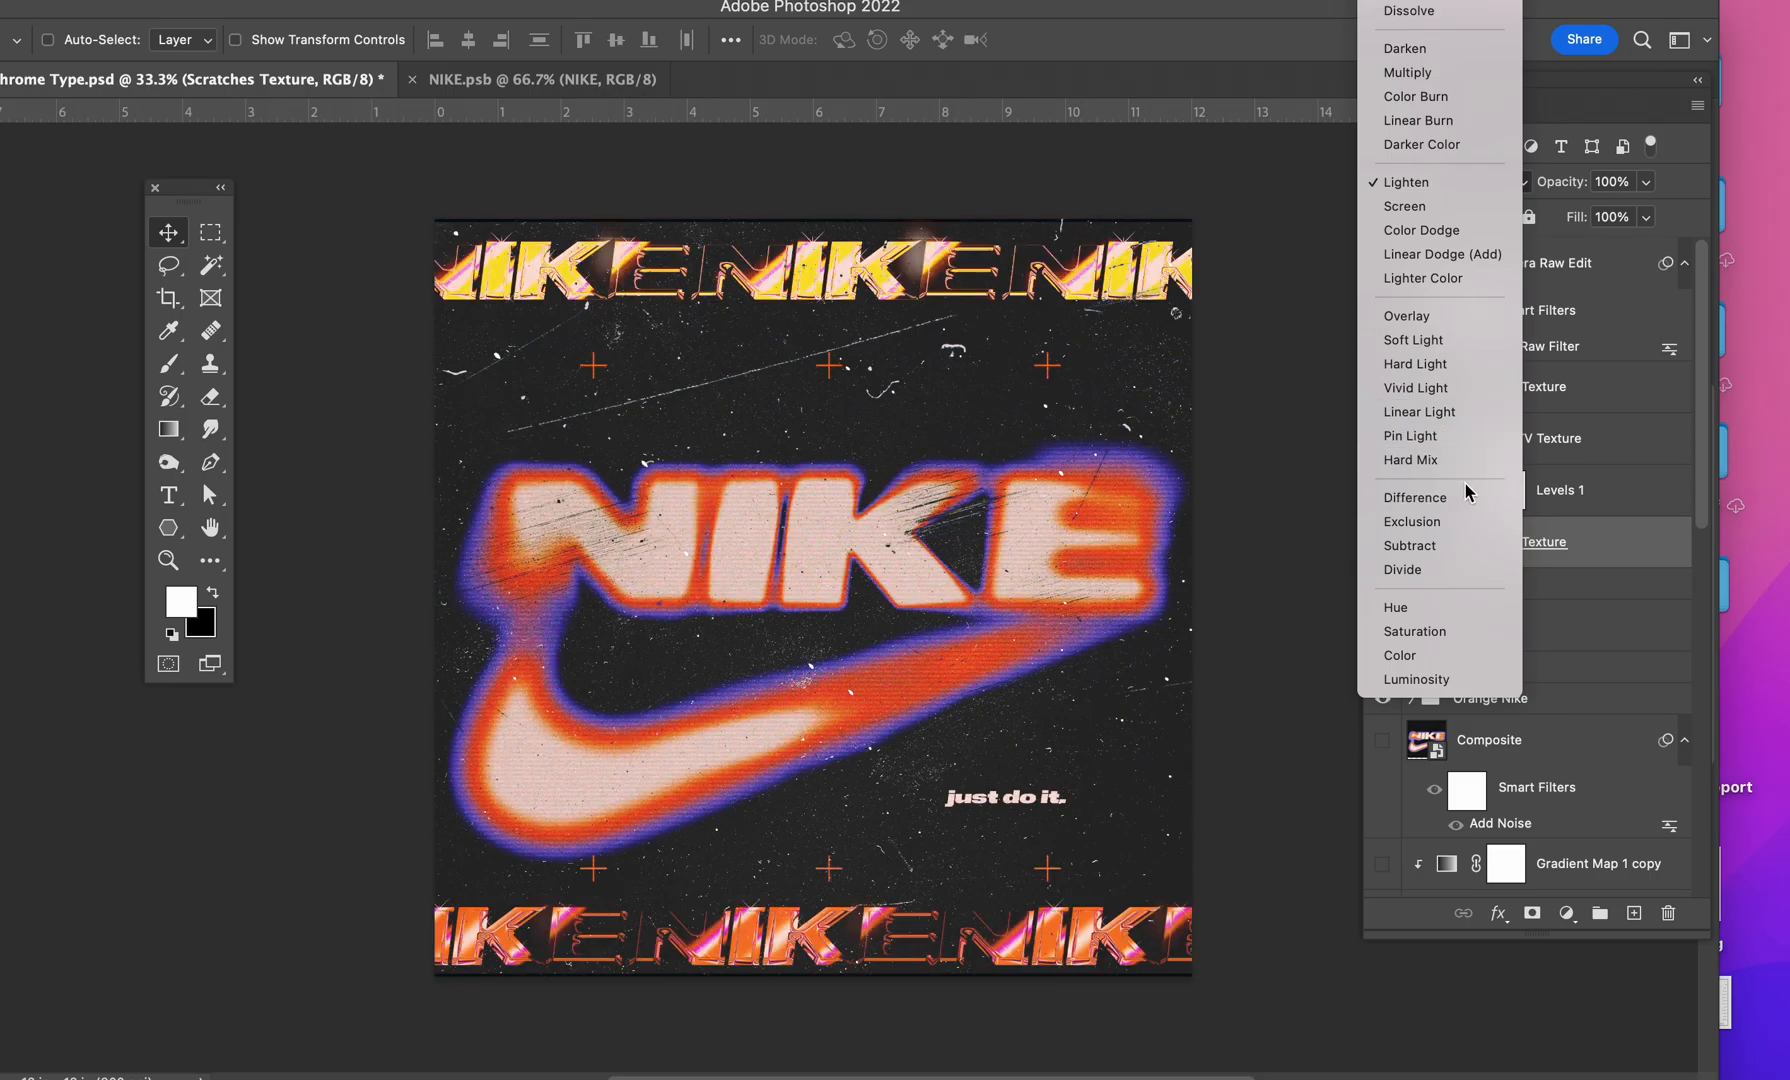
left_click(1470, 495)
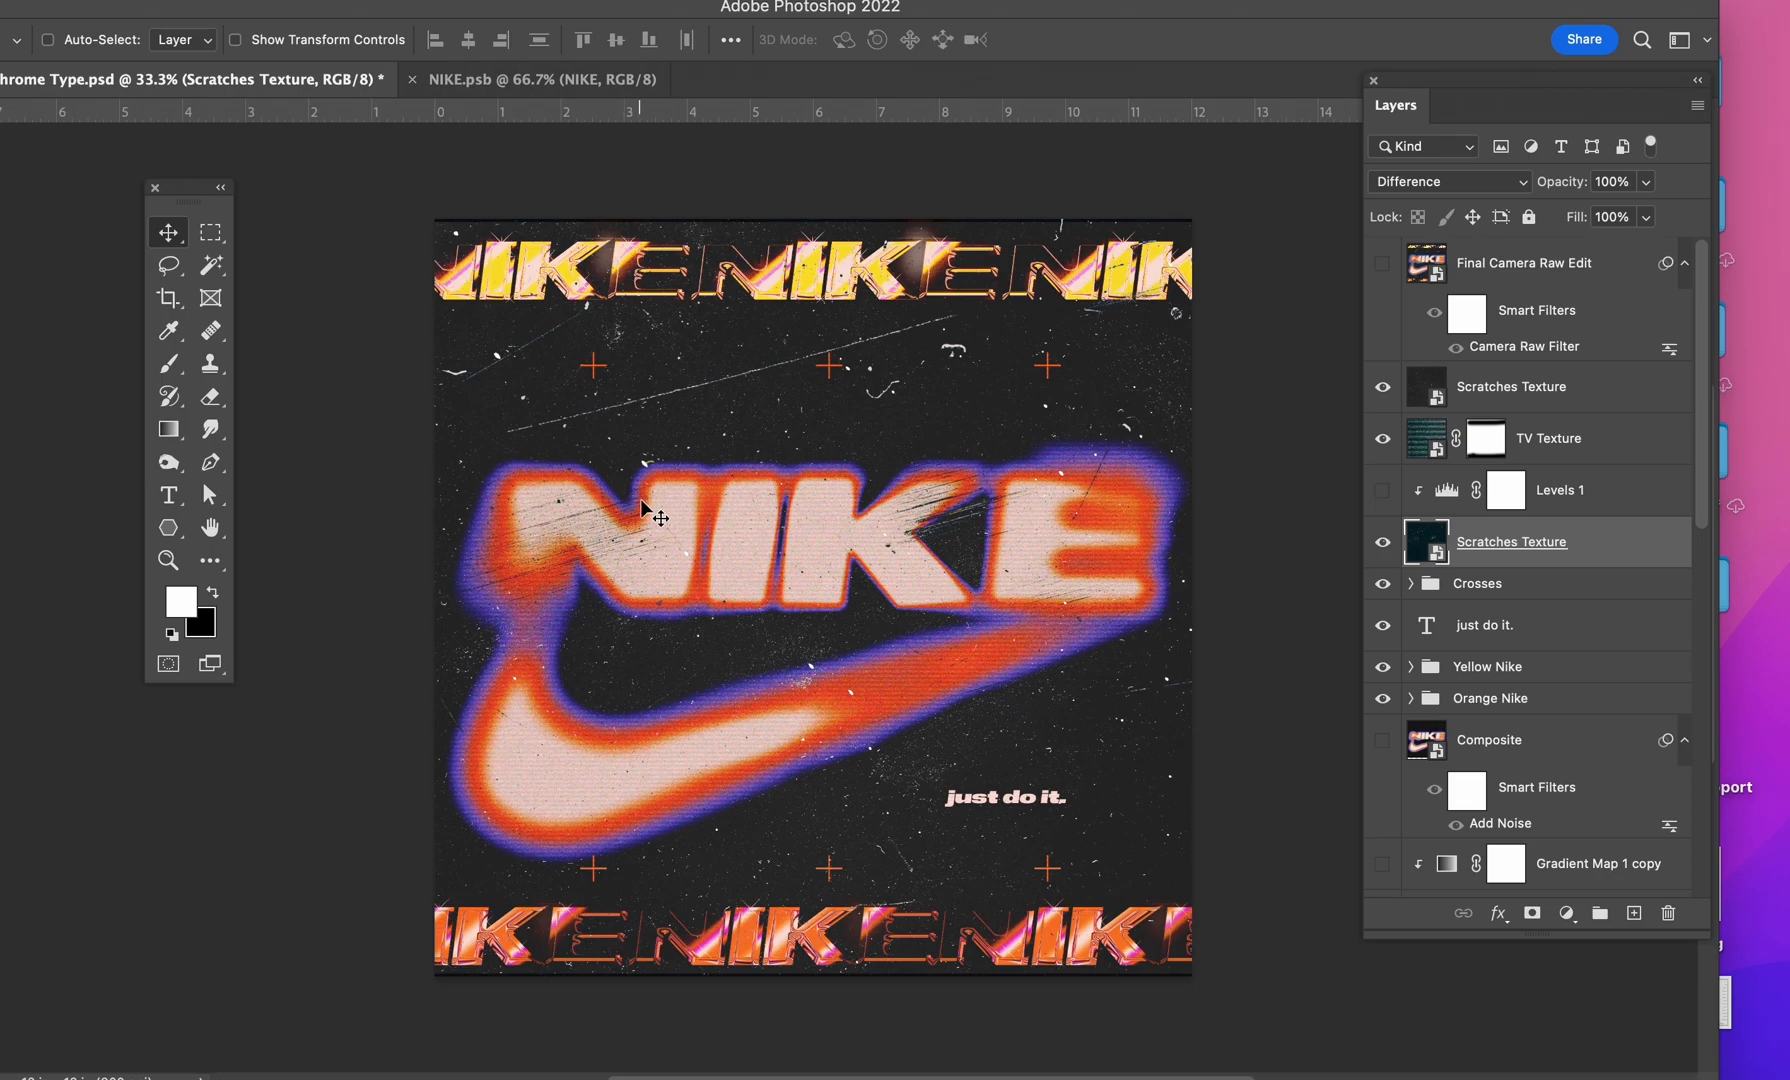
left_click(1384, 490)
Step: Adjust Levels 1 to a midtone value of 0.85 and a white output level of 194
double_click(1446, 490)
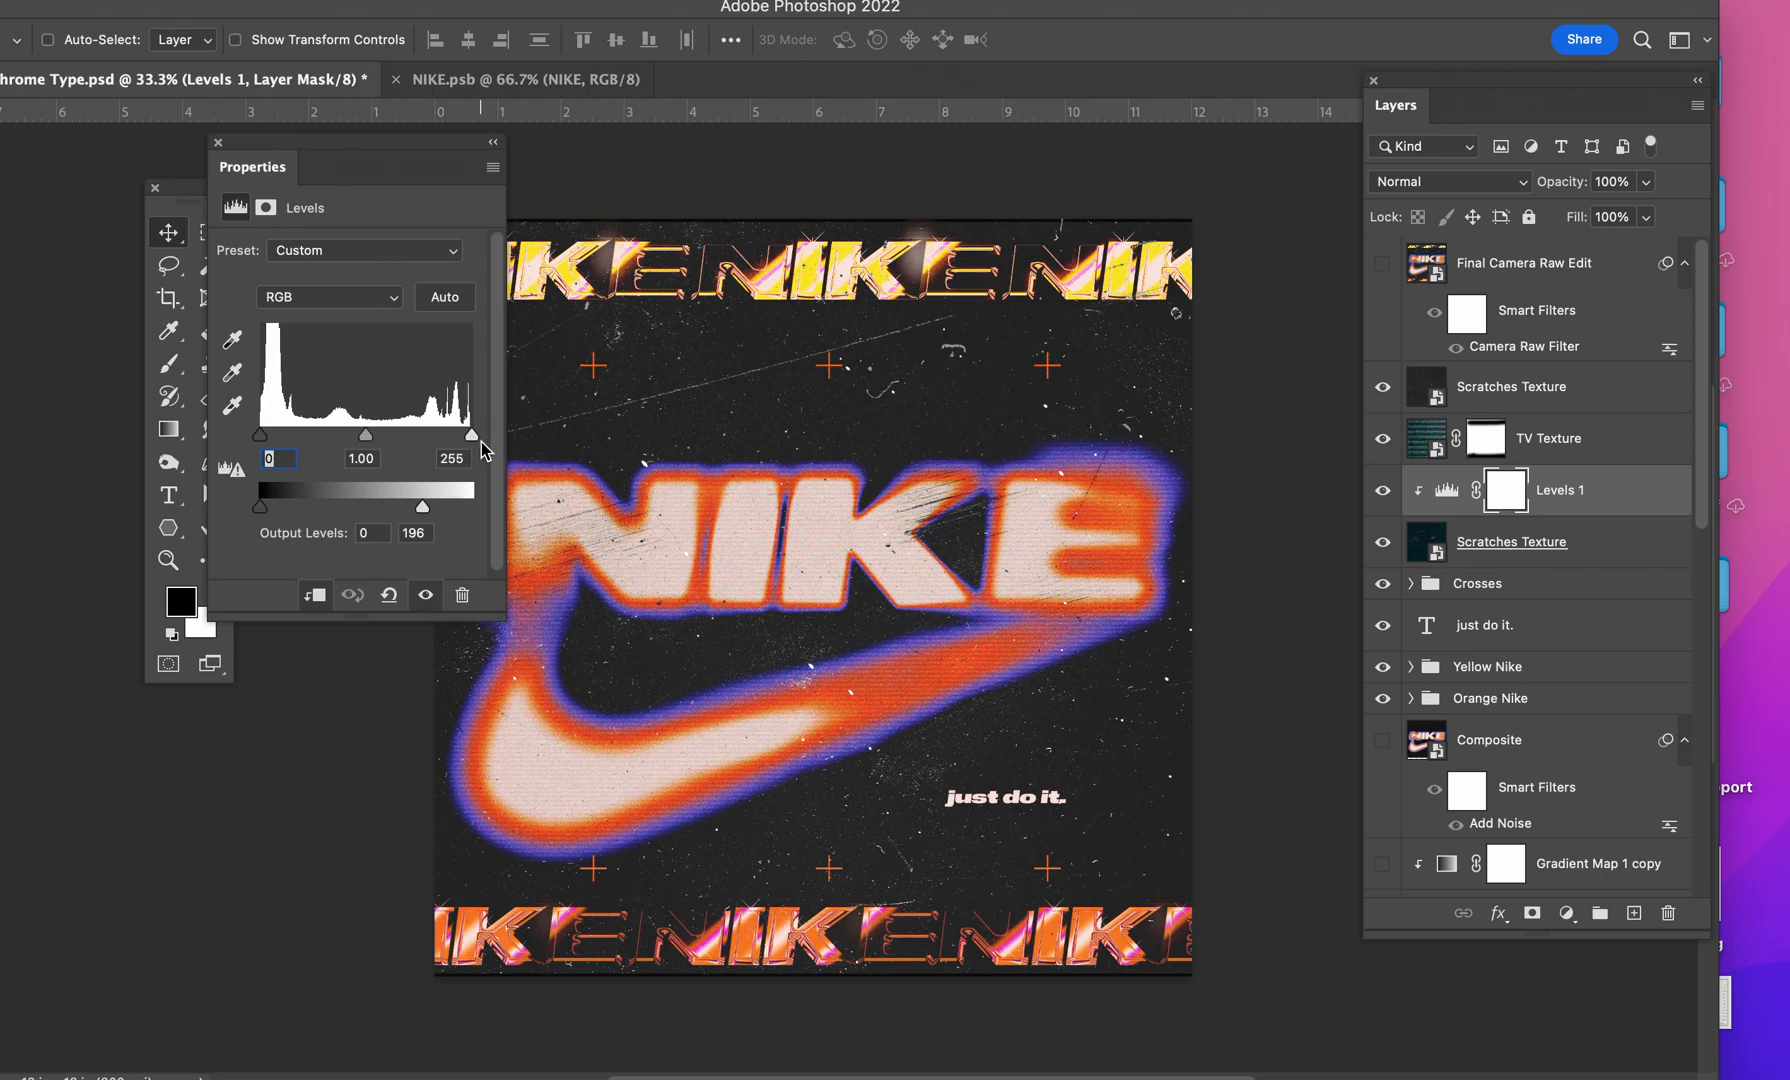
mouse_move(471, 435)
left_mouse_down()
mouse_move(425, 435)
mouse_move(504, 432)
left_mouse_up()
left_click_drag(506, 618, 737, 654)
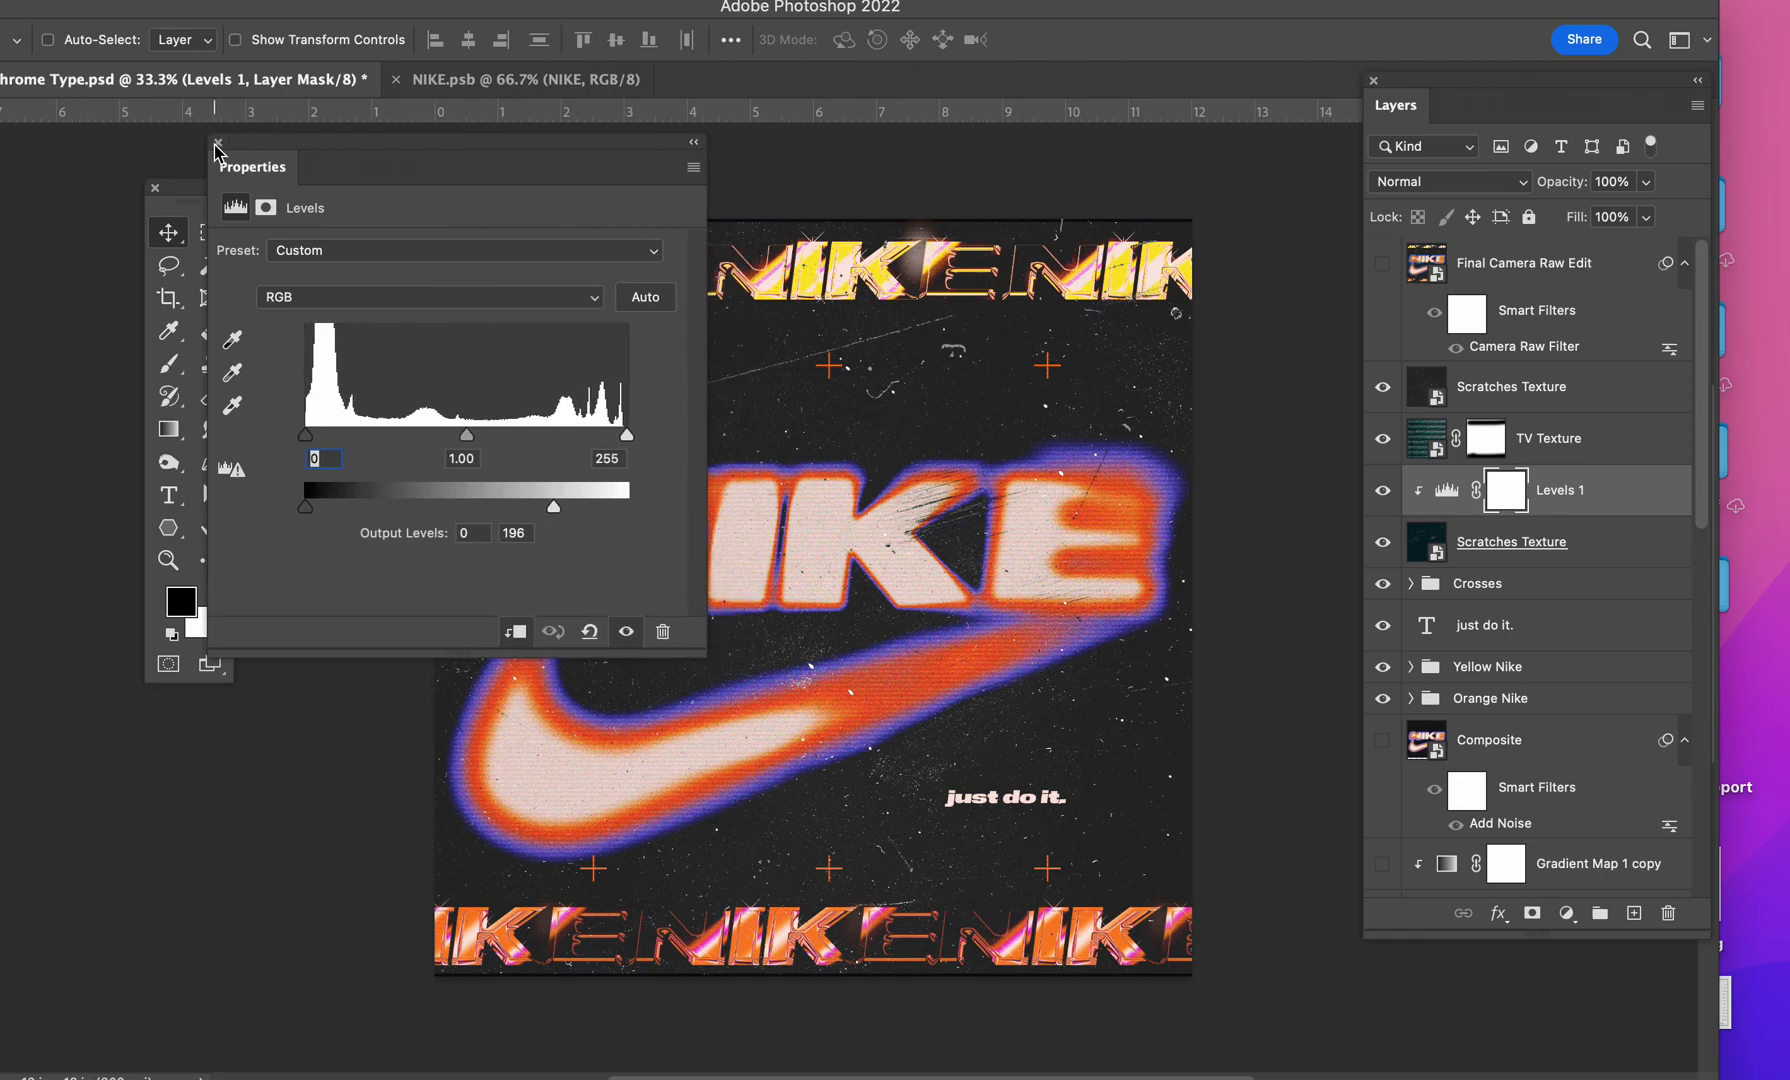
left_click(218, 142)
double_click(1446, 490)
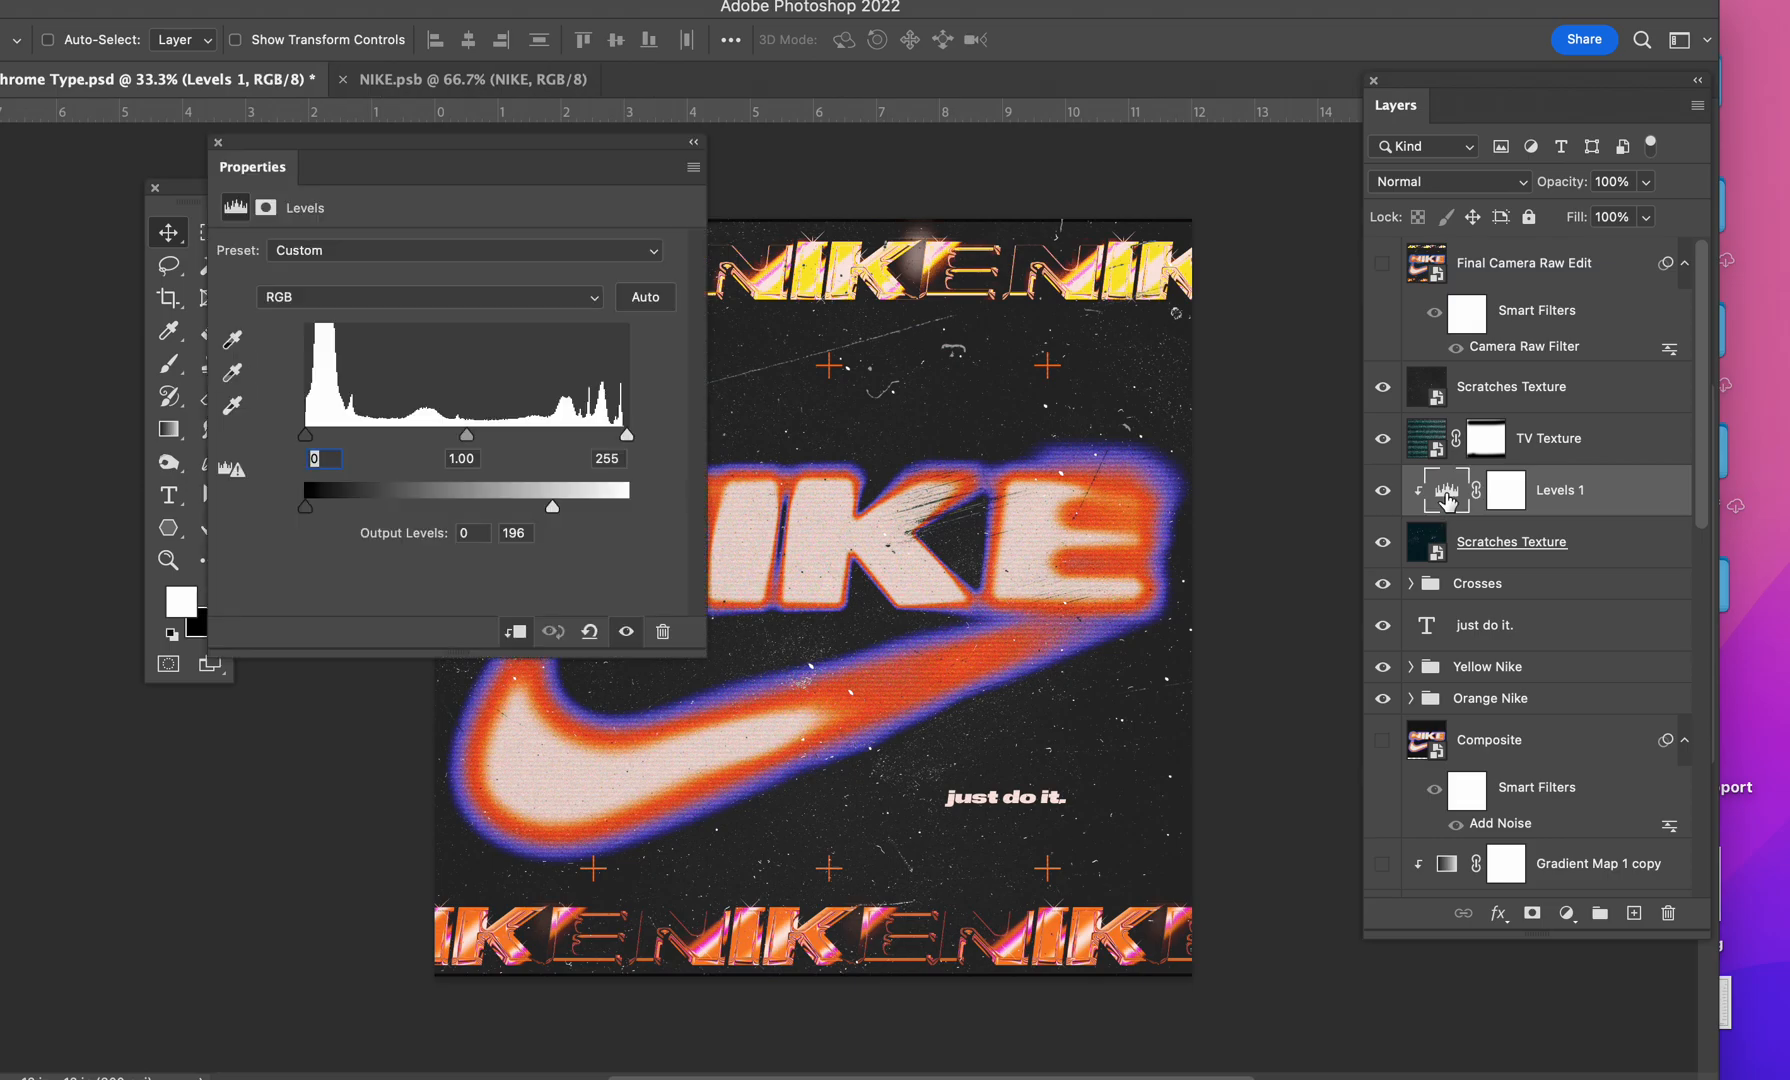
mouse_move(553, 508)
left_mouse_down()
mouse_move(640, 522)
mouse_move(553, 514)
left_mouse_up()
mouse_move(466, 437)
left_mouse_down()
mouse_move(512, 452)
mouse_move(458, 450)
mouse_move(485, 455)
left_mouse_up()
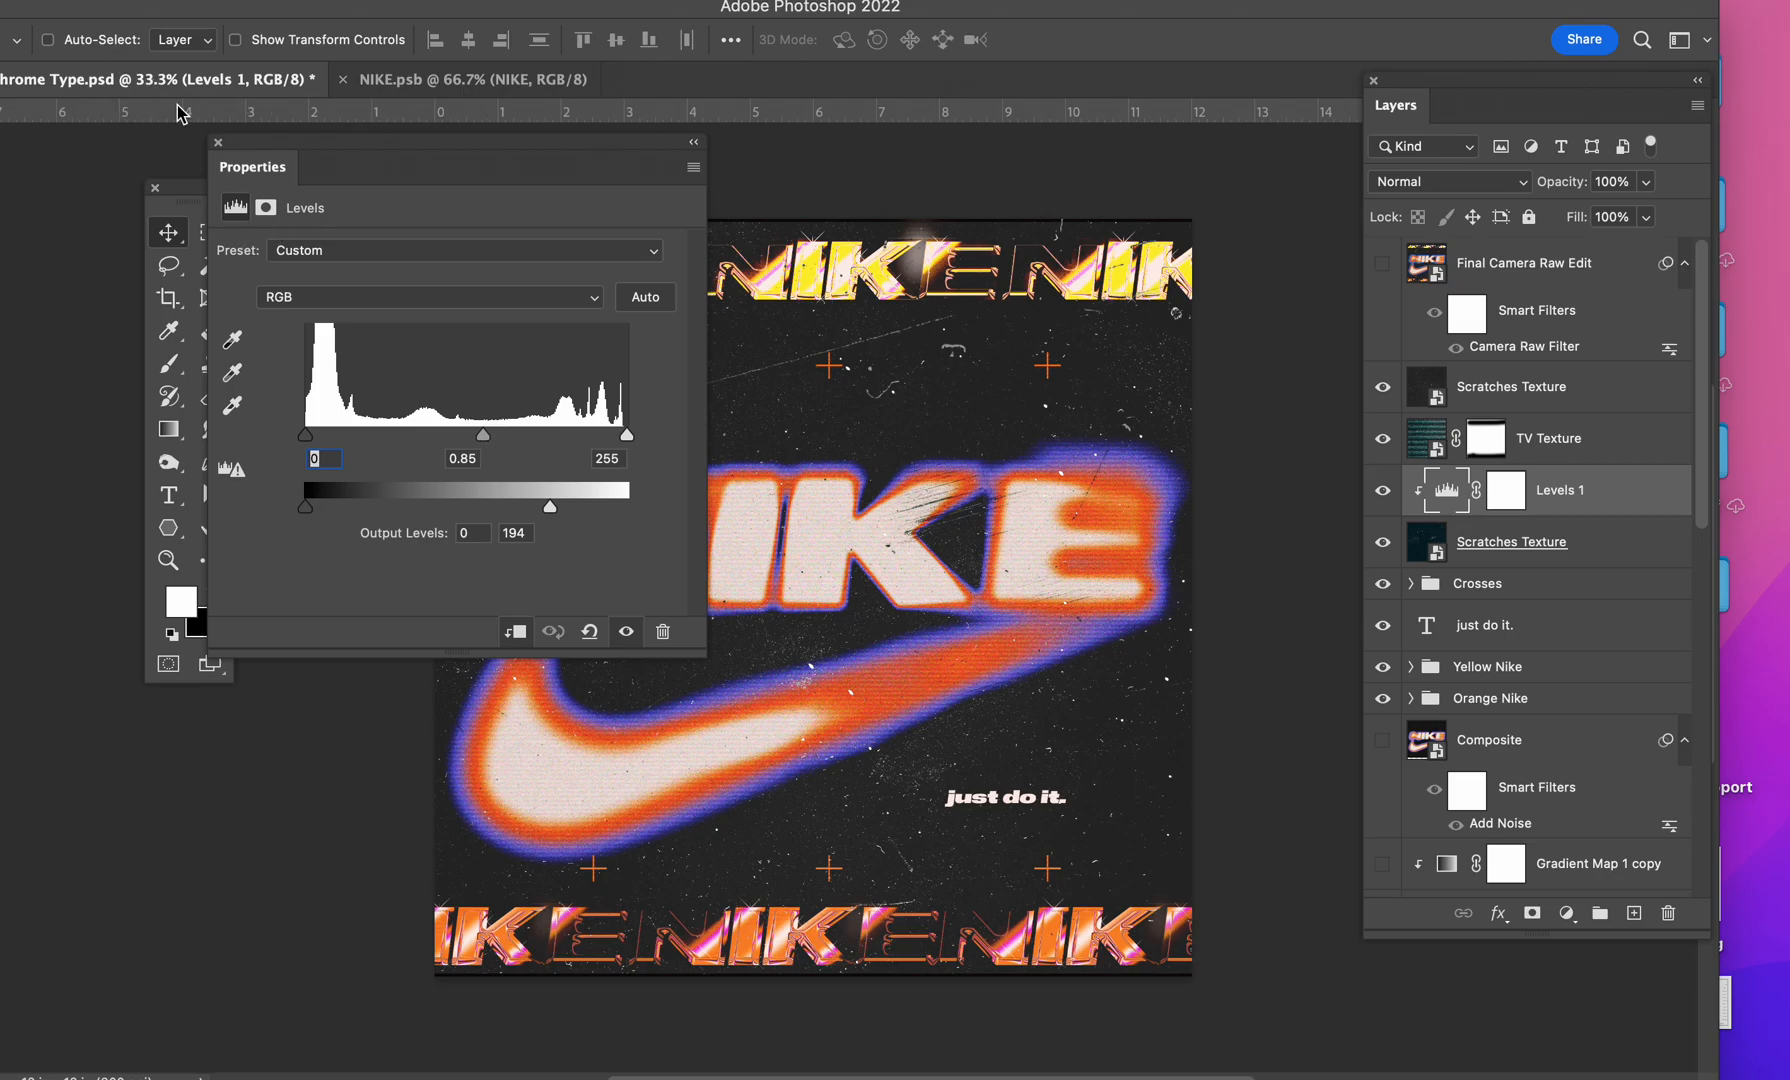
left_click(218, 143)
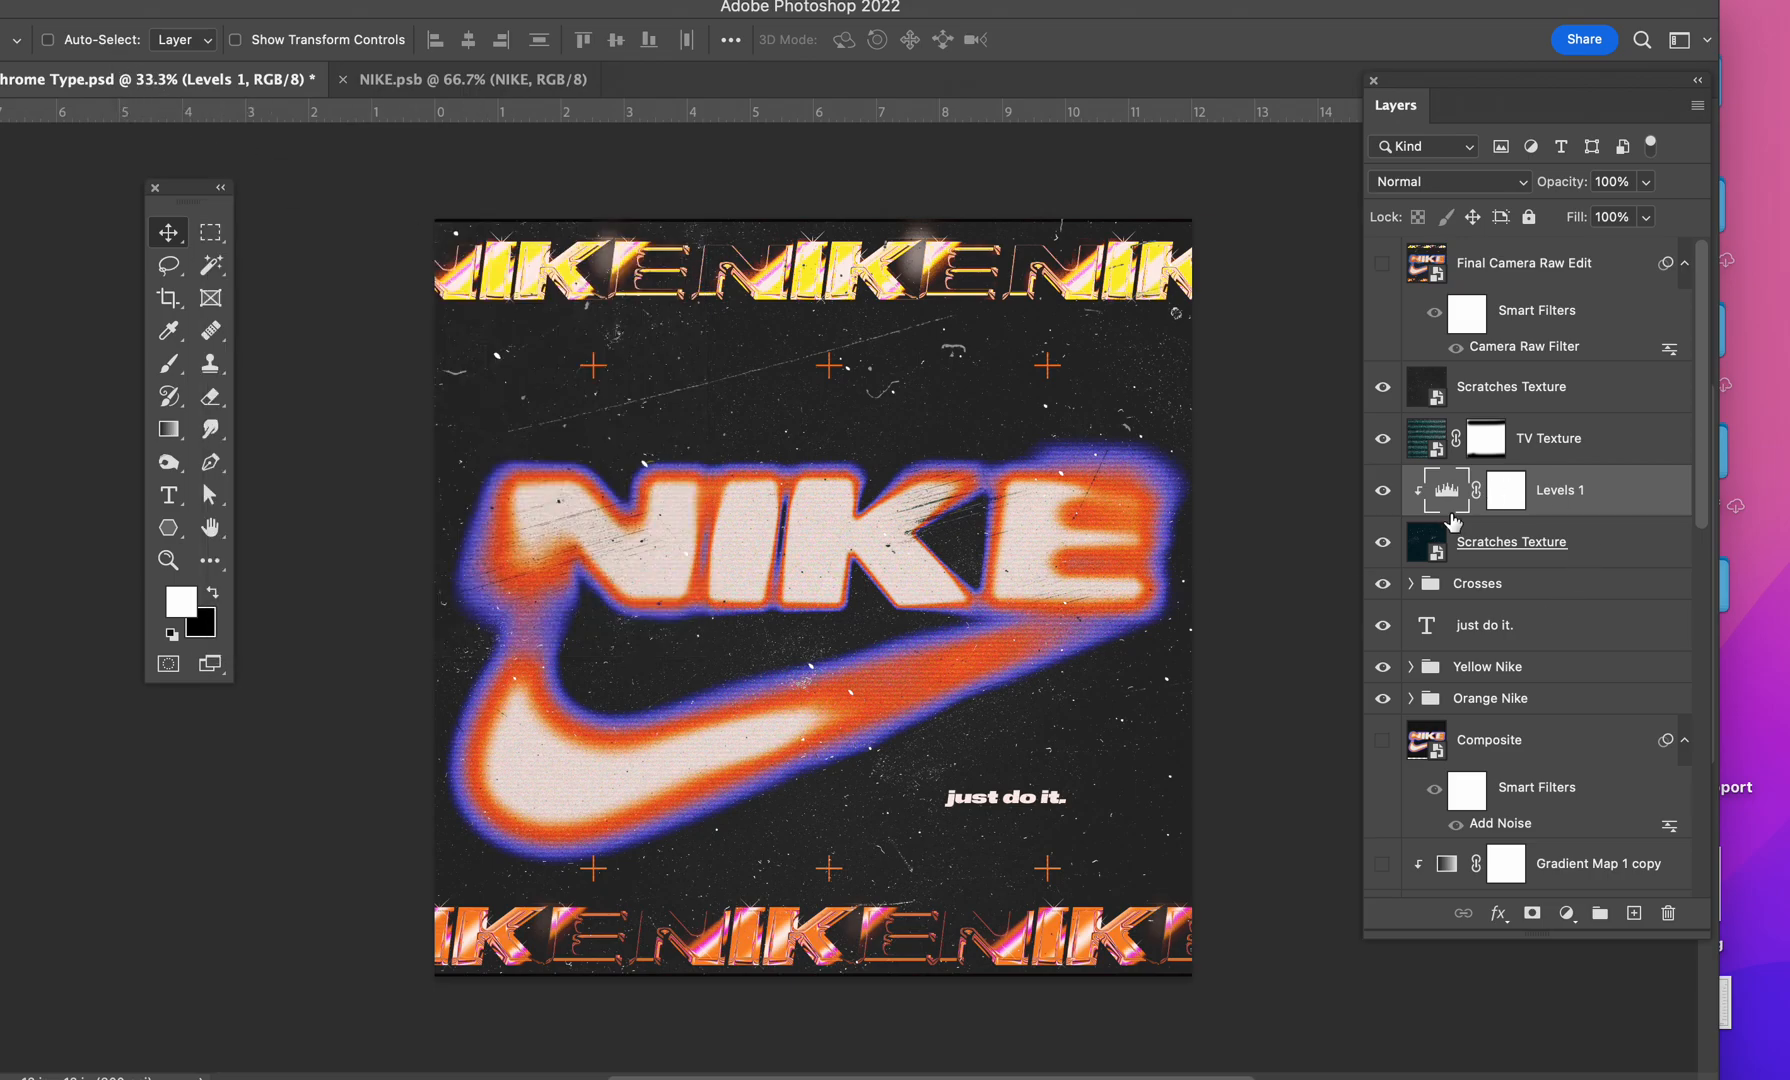
Step: Toggle Levels 1 off and on to compare its effect, and select the Scratches Texture layer above TV Texture
left_click(1383, 490)
left_click(1384, 492)
left_click(1428, 389)
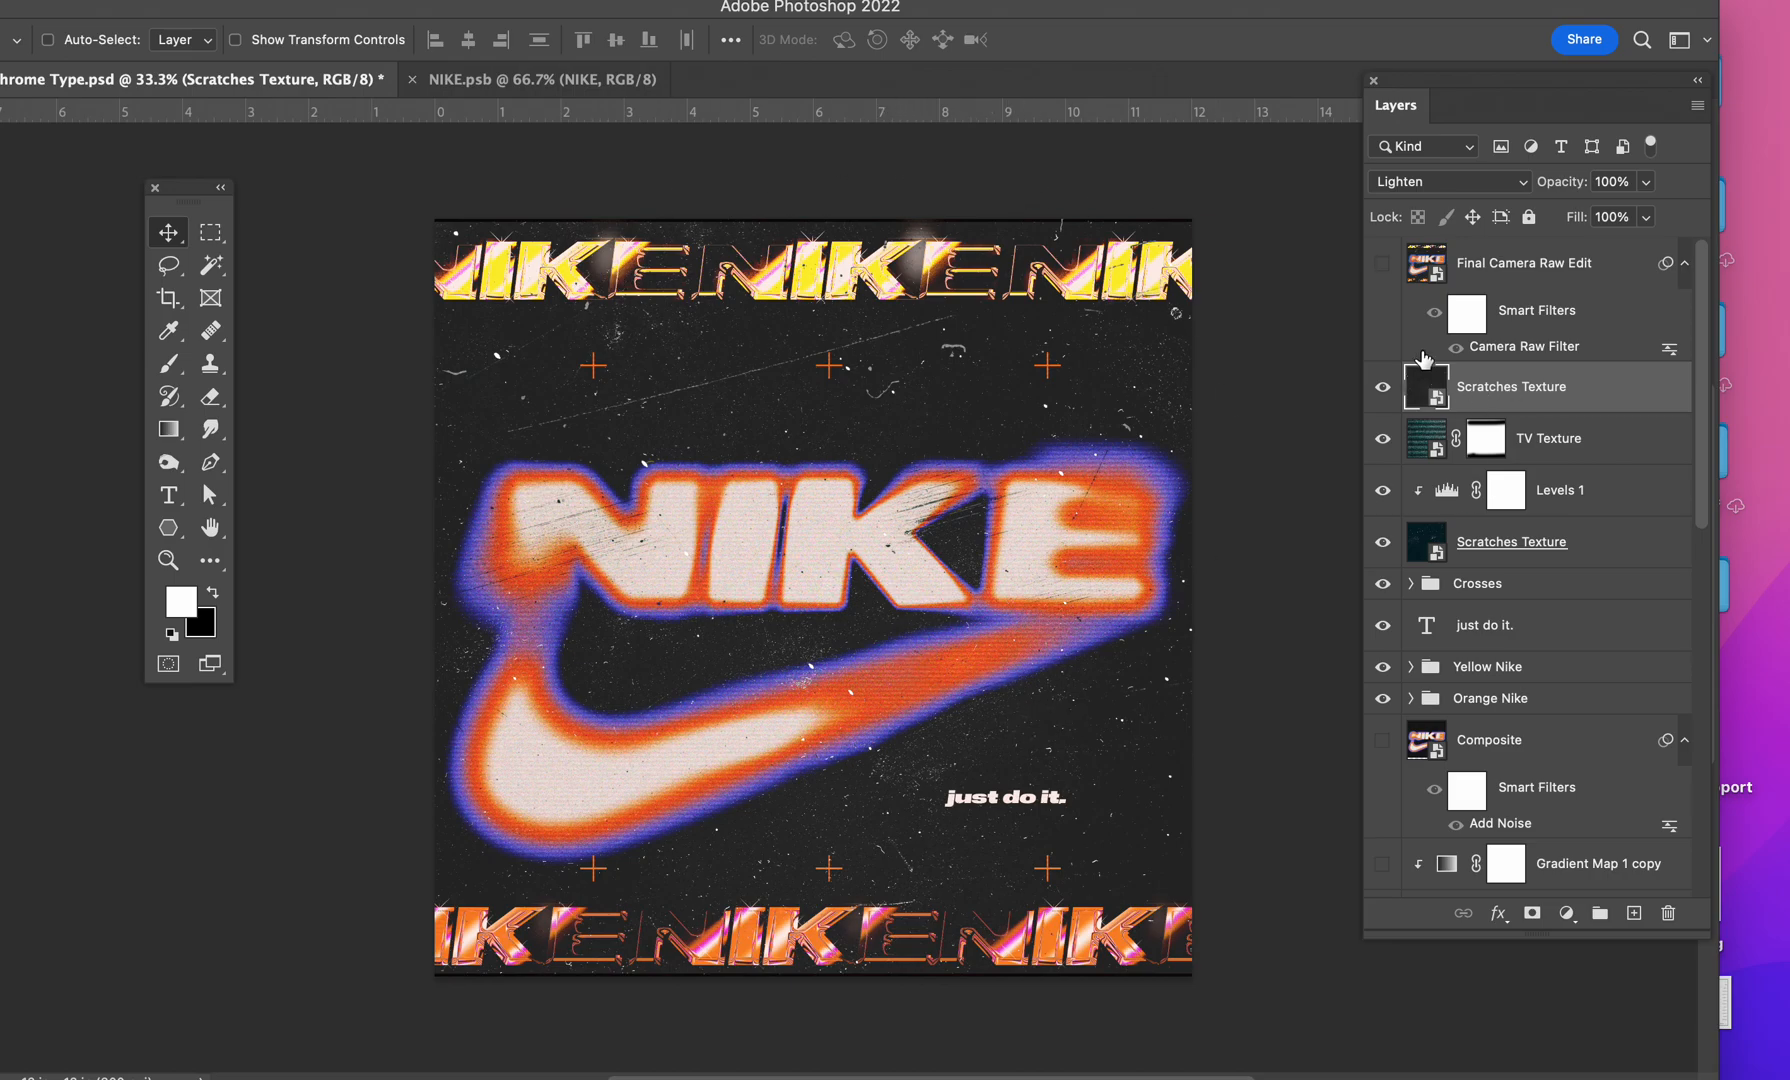
Step: Toggle the existing Final Camera Raw Edit layer's visibility repeatedly to compare its effect, leaving it hidden
left_click(1382, 264)
left_click(1383, 264)
left_click(1383, 264)
left_click(1383, 264)
left_click(1383, 264)
left_click(1383, 264)
left_click(1383, 264)
Step: Stamp all visible layers into a new layer above Scratches Texture and toggle its visibility to check it
key("super")
key("super+alt+shift+e")
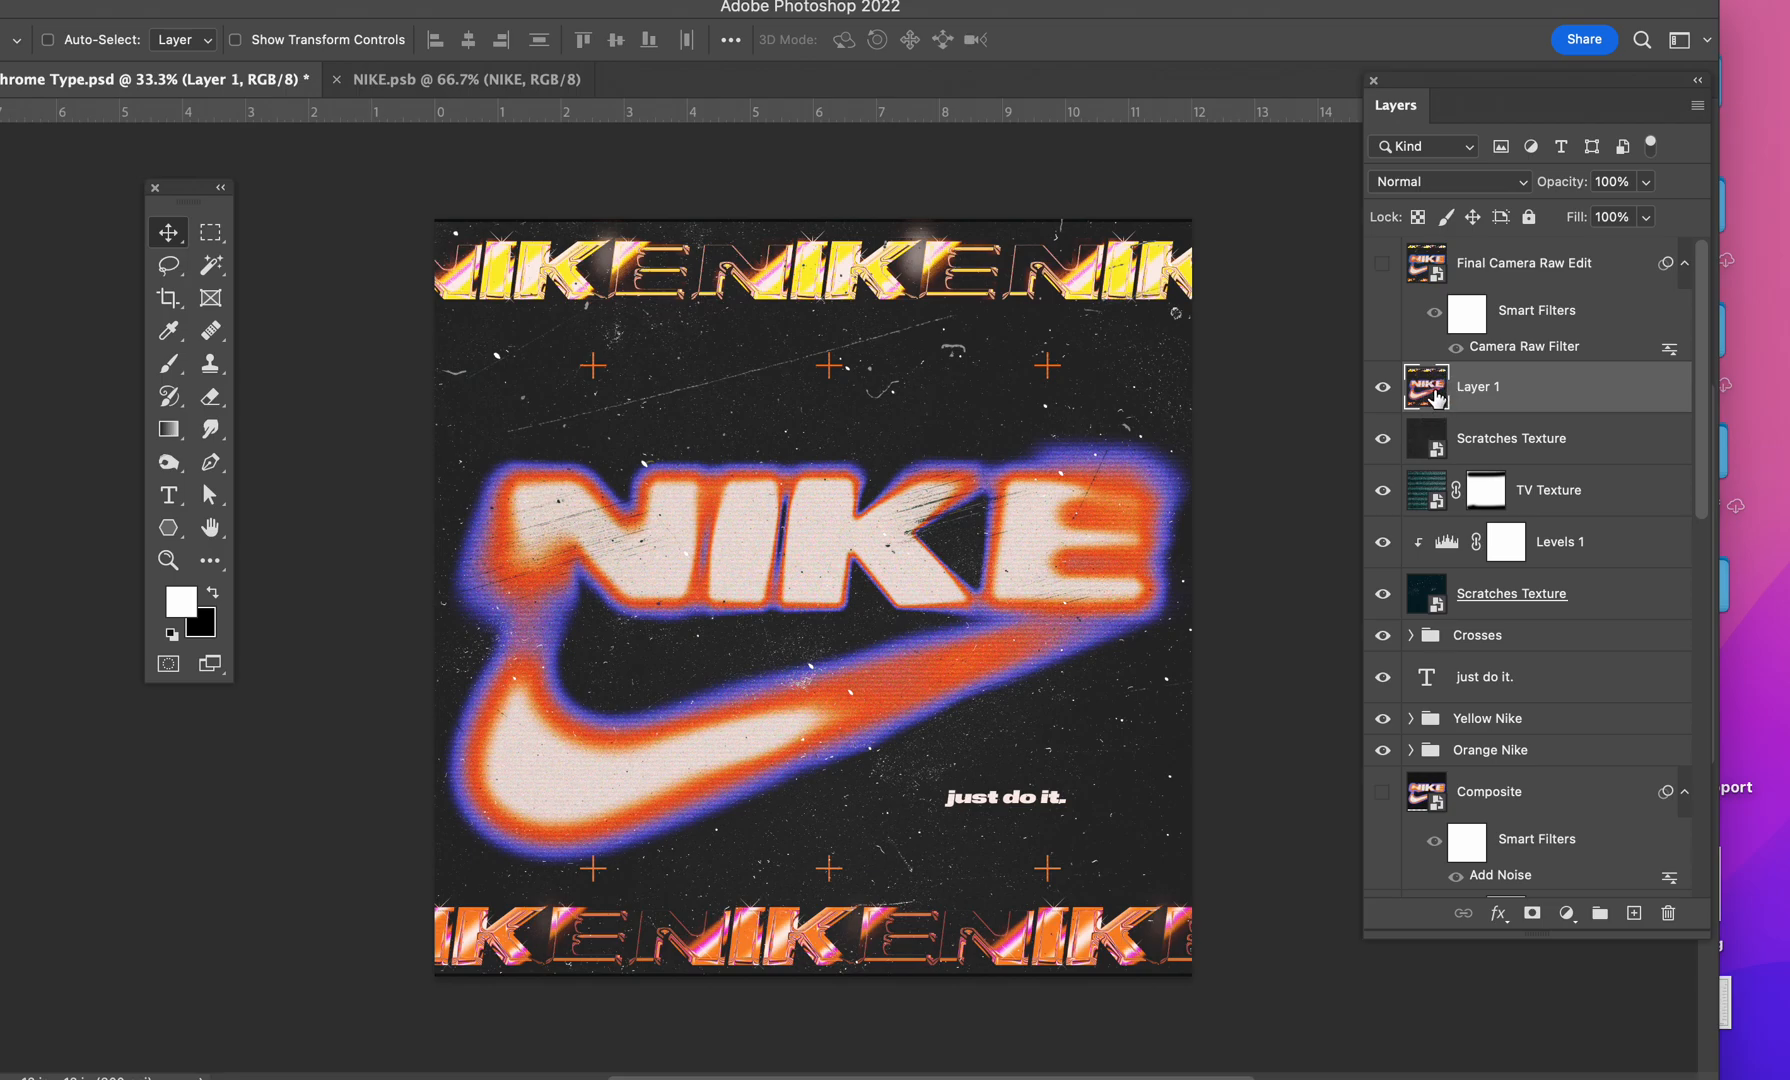
left_click(1384, 389)
left_click(1384, 389)
Step: Rename the stamped layer as "Final Cameera Raw Edit" and convert it to a smart object
double_click(1486, 388)
type("Final Cameera")
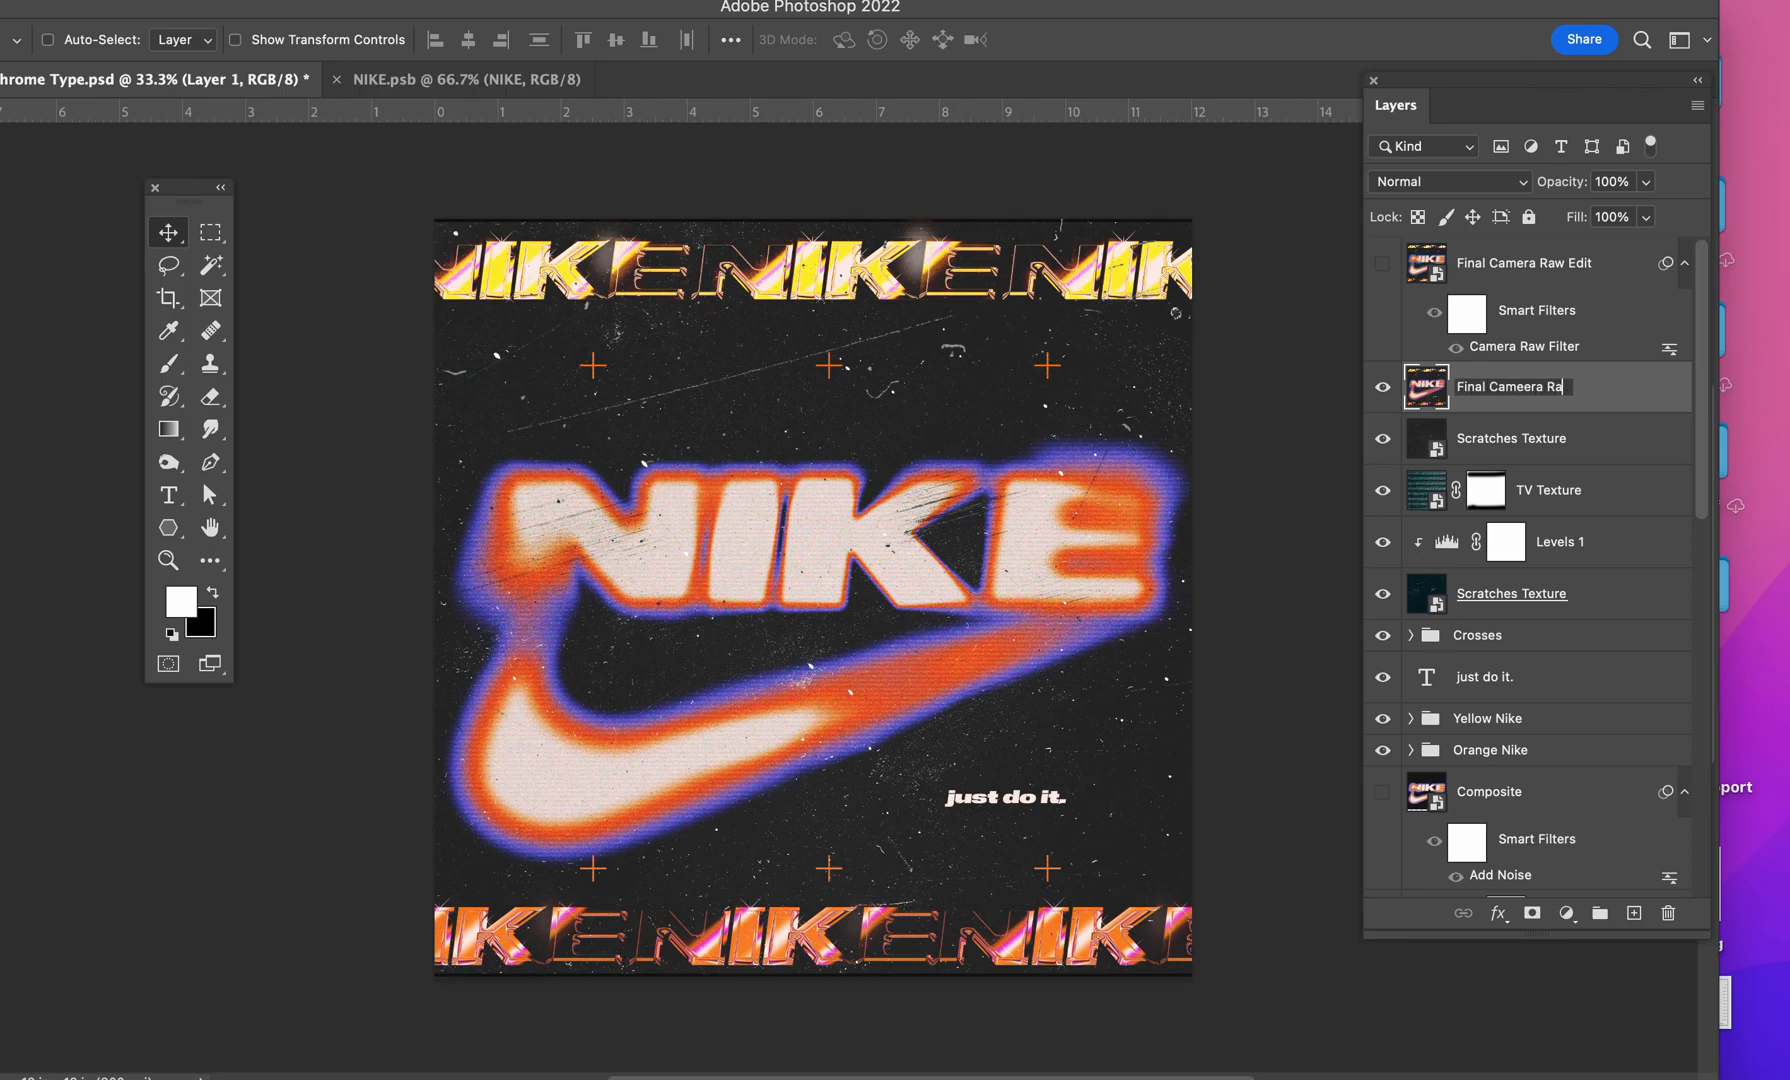
type(" Raw Edit")
key("Return")
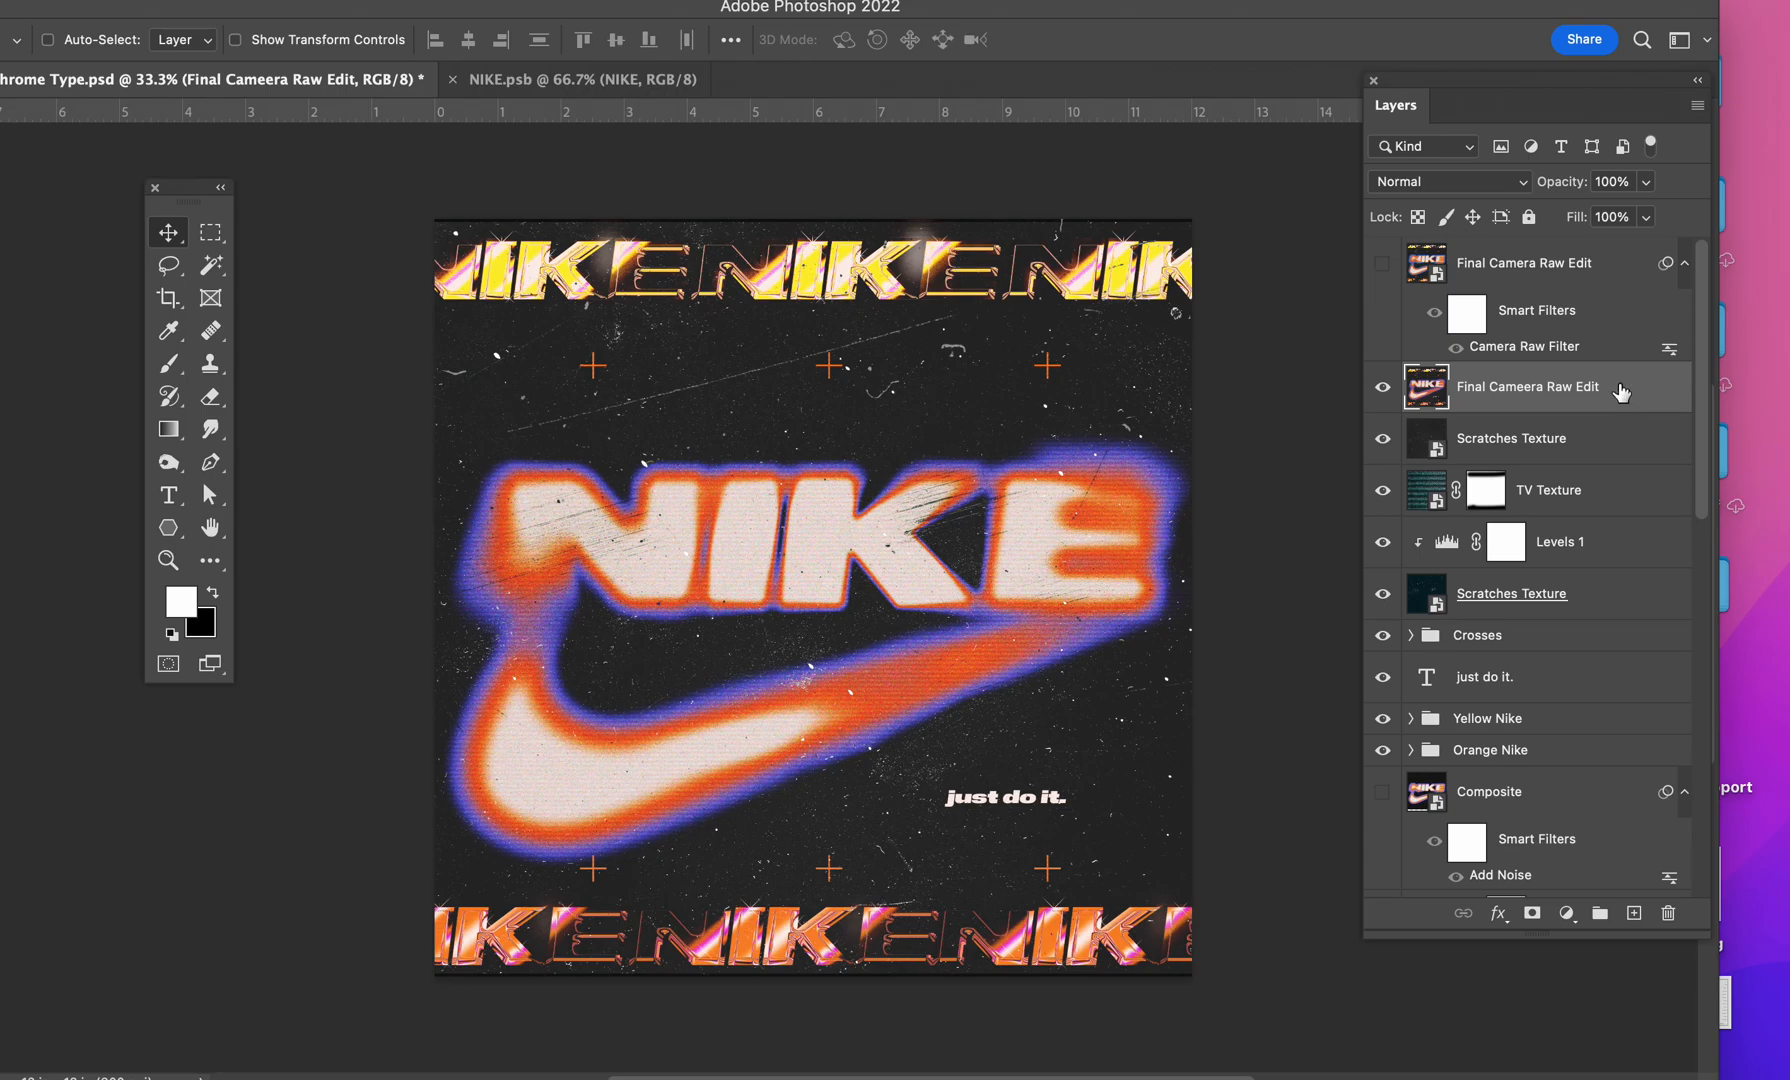
right_click(1621, 392)
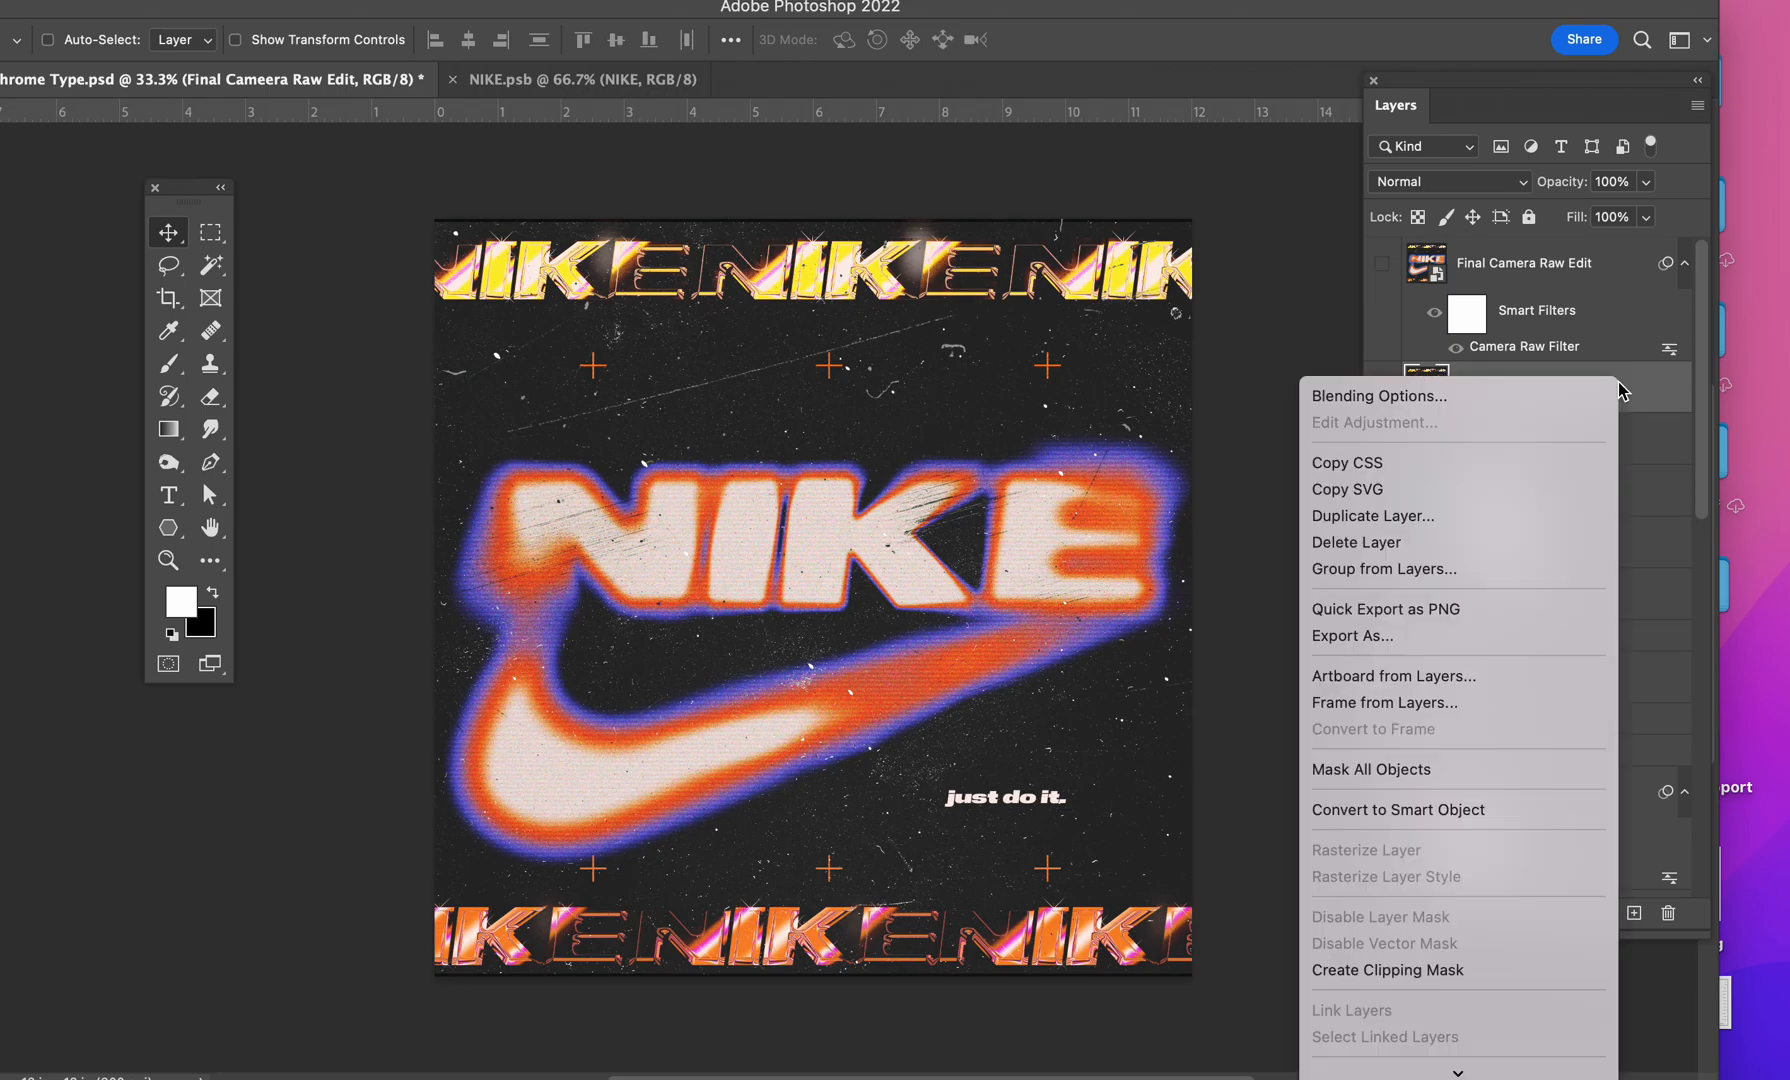
left_click(1443, 814)
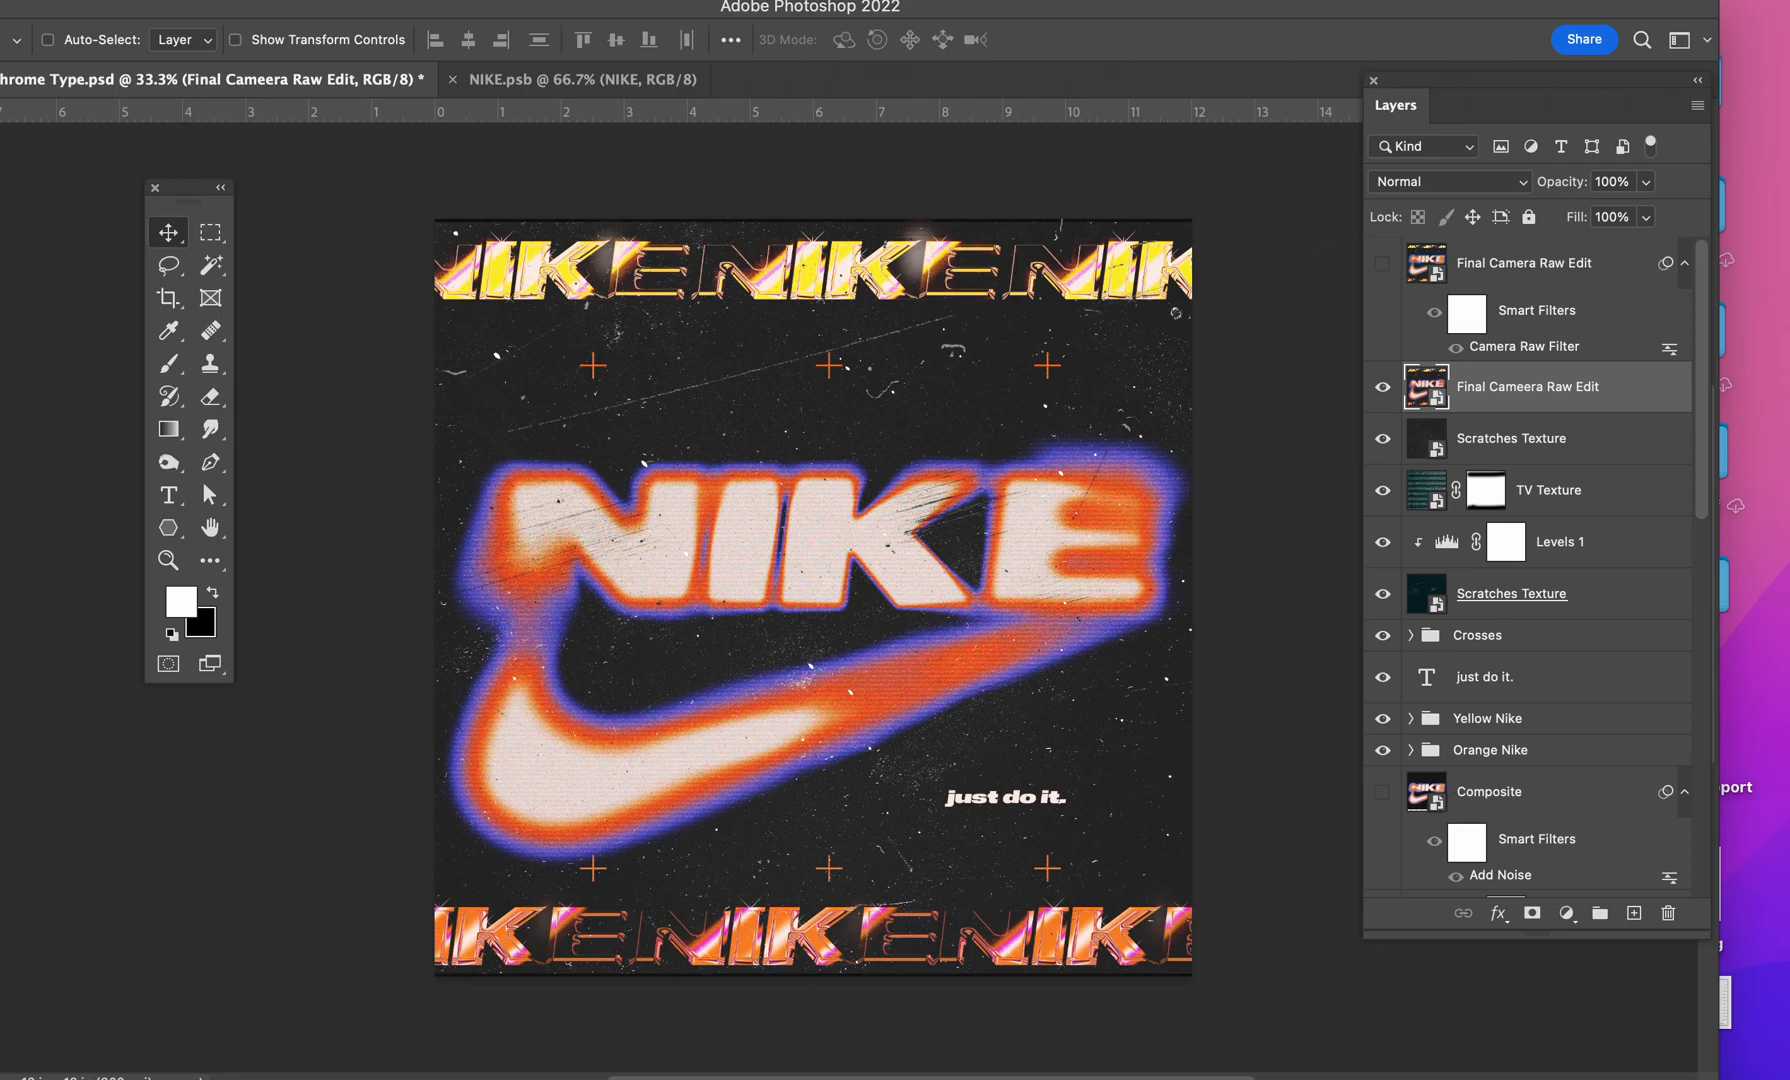
Step: Open the Camera Raw Filter for the smart object and expand its Basic settings
left_click(568, 0)
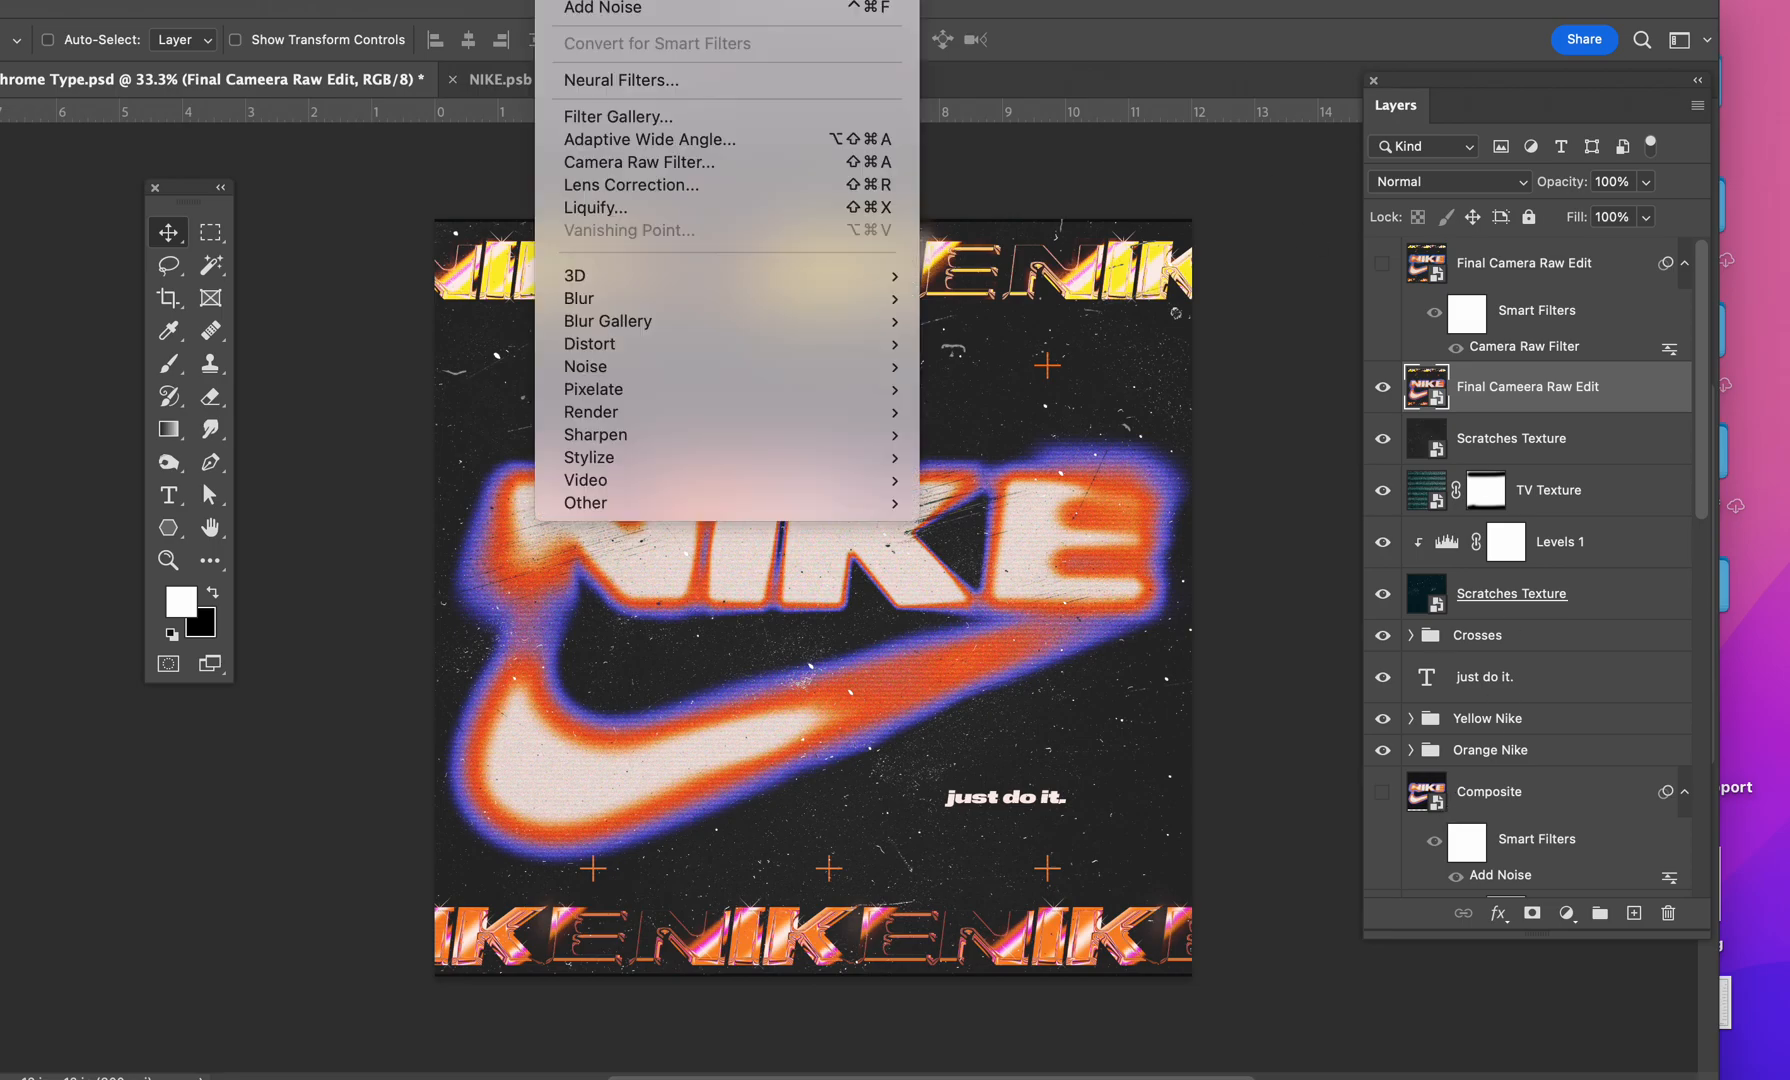
left_click(631, 176)
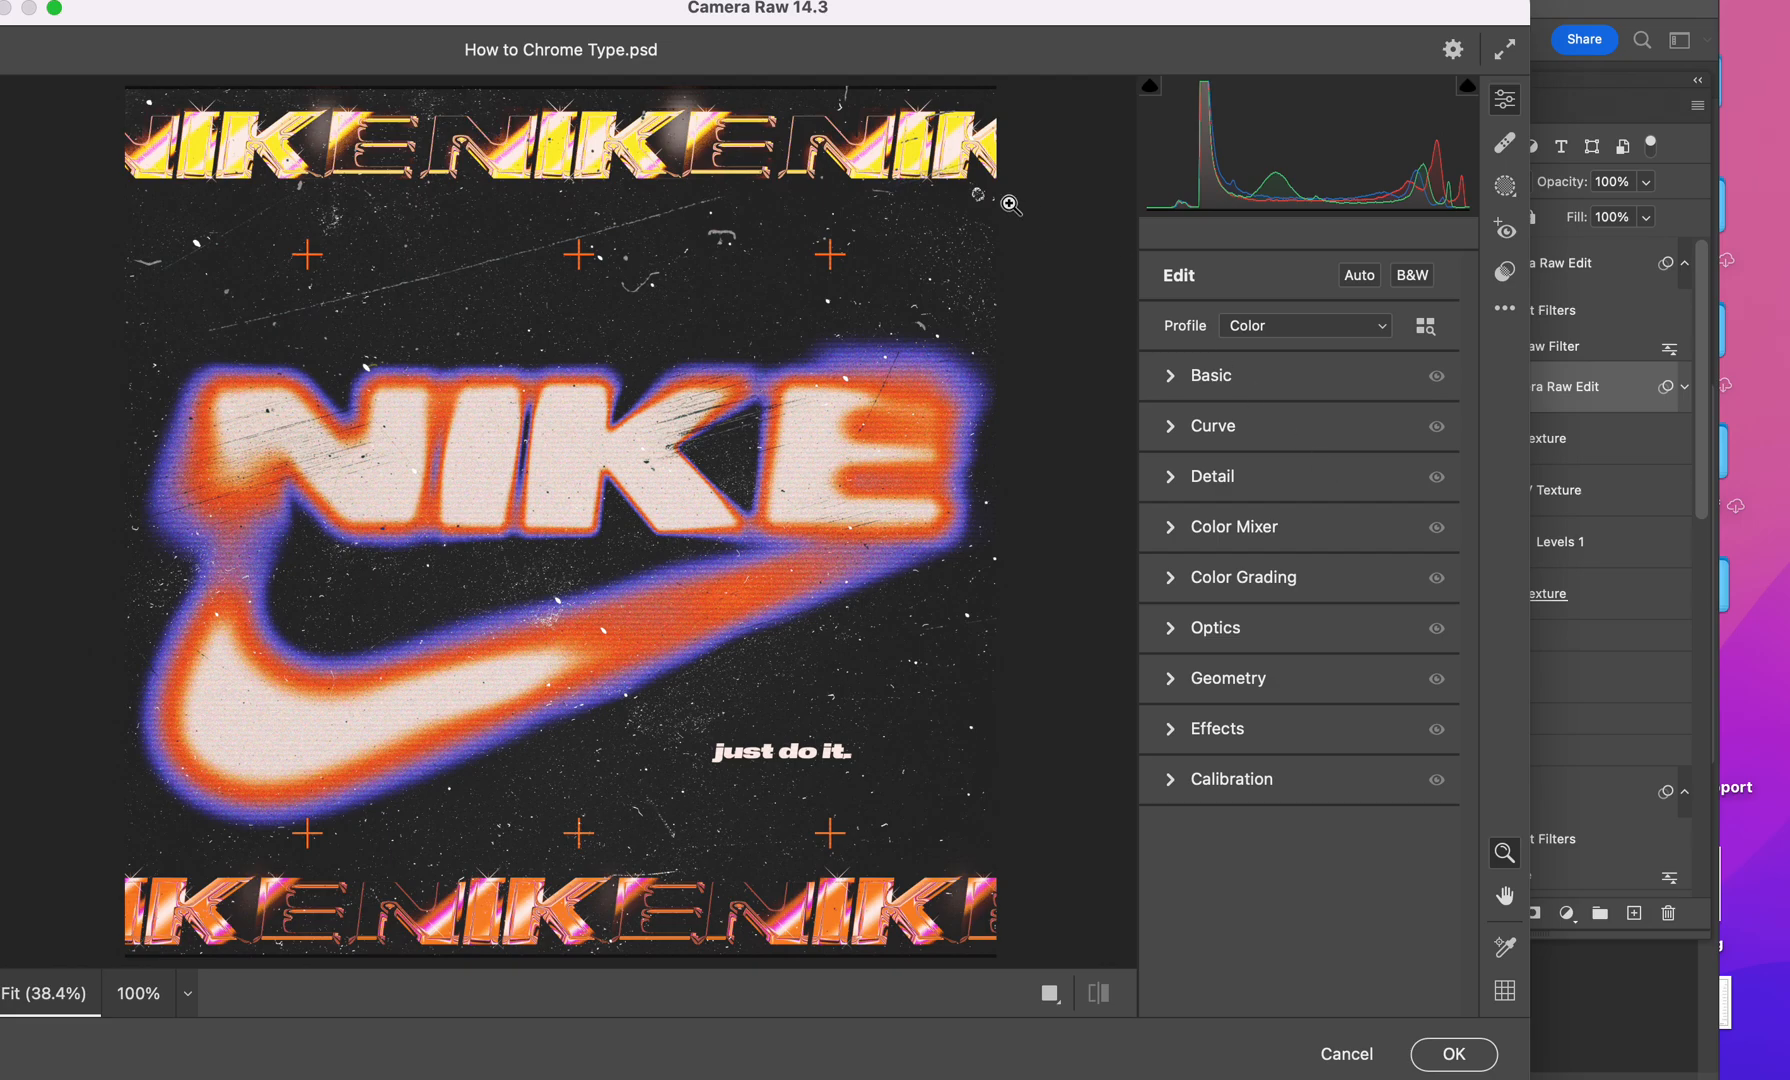
left_click_drag(628, 22, 707, 33)
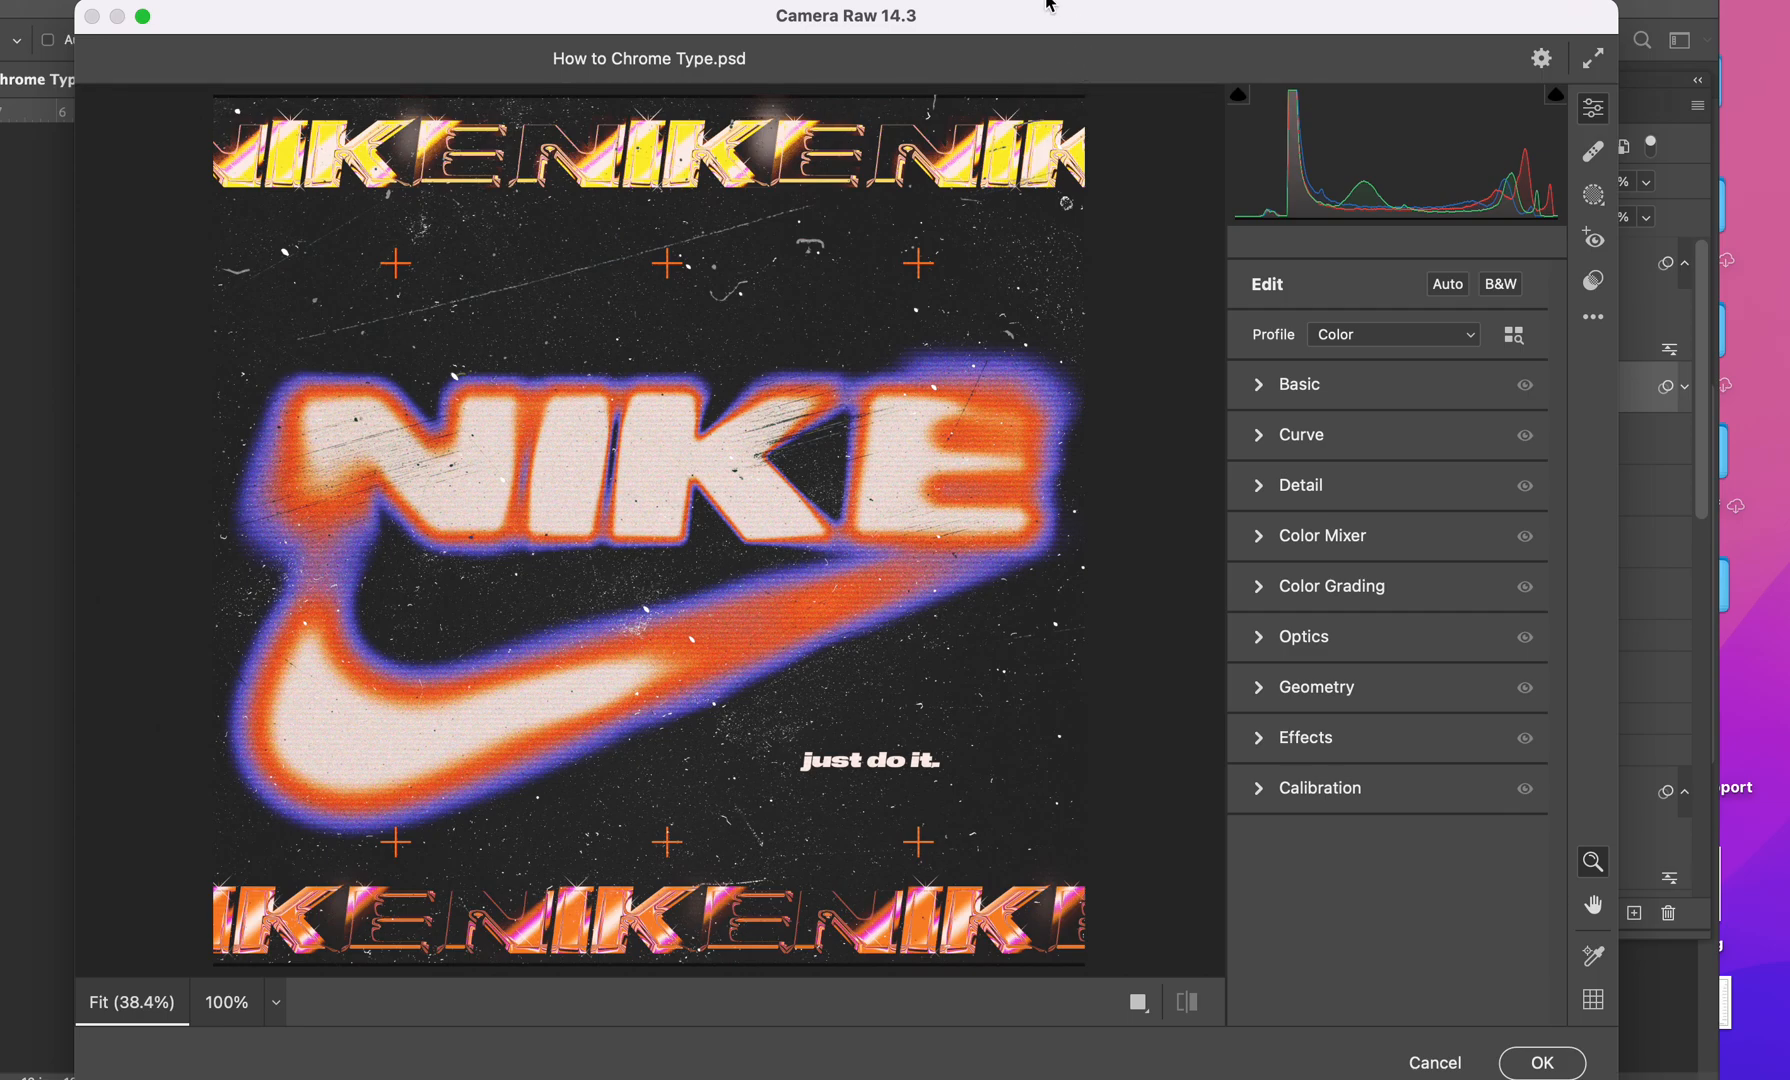
left_click_drag(1048, 24, 1073, 27)
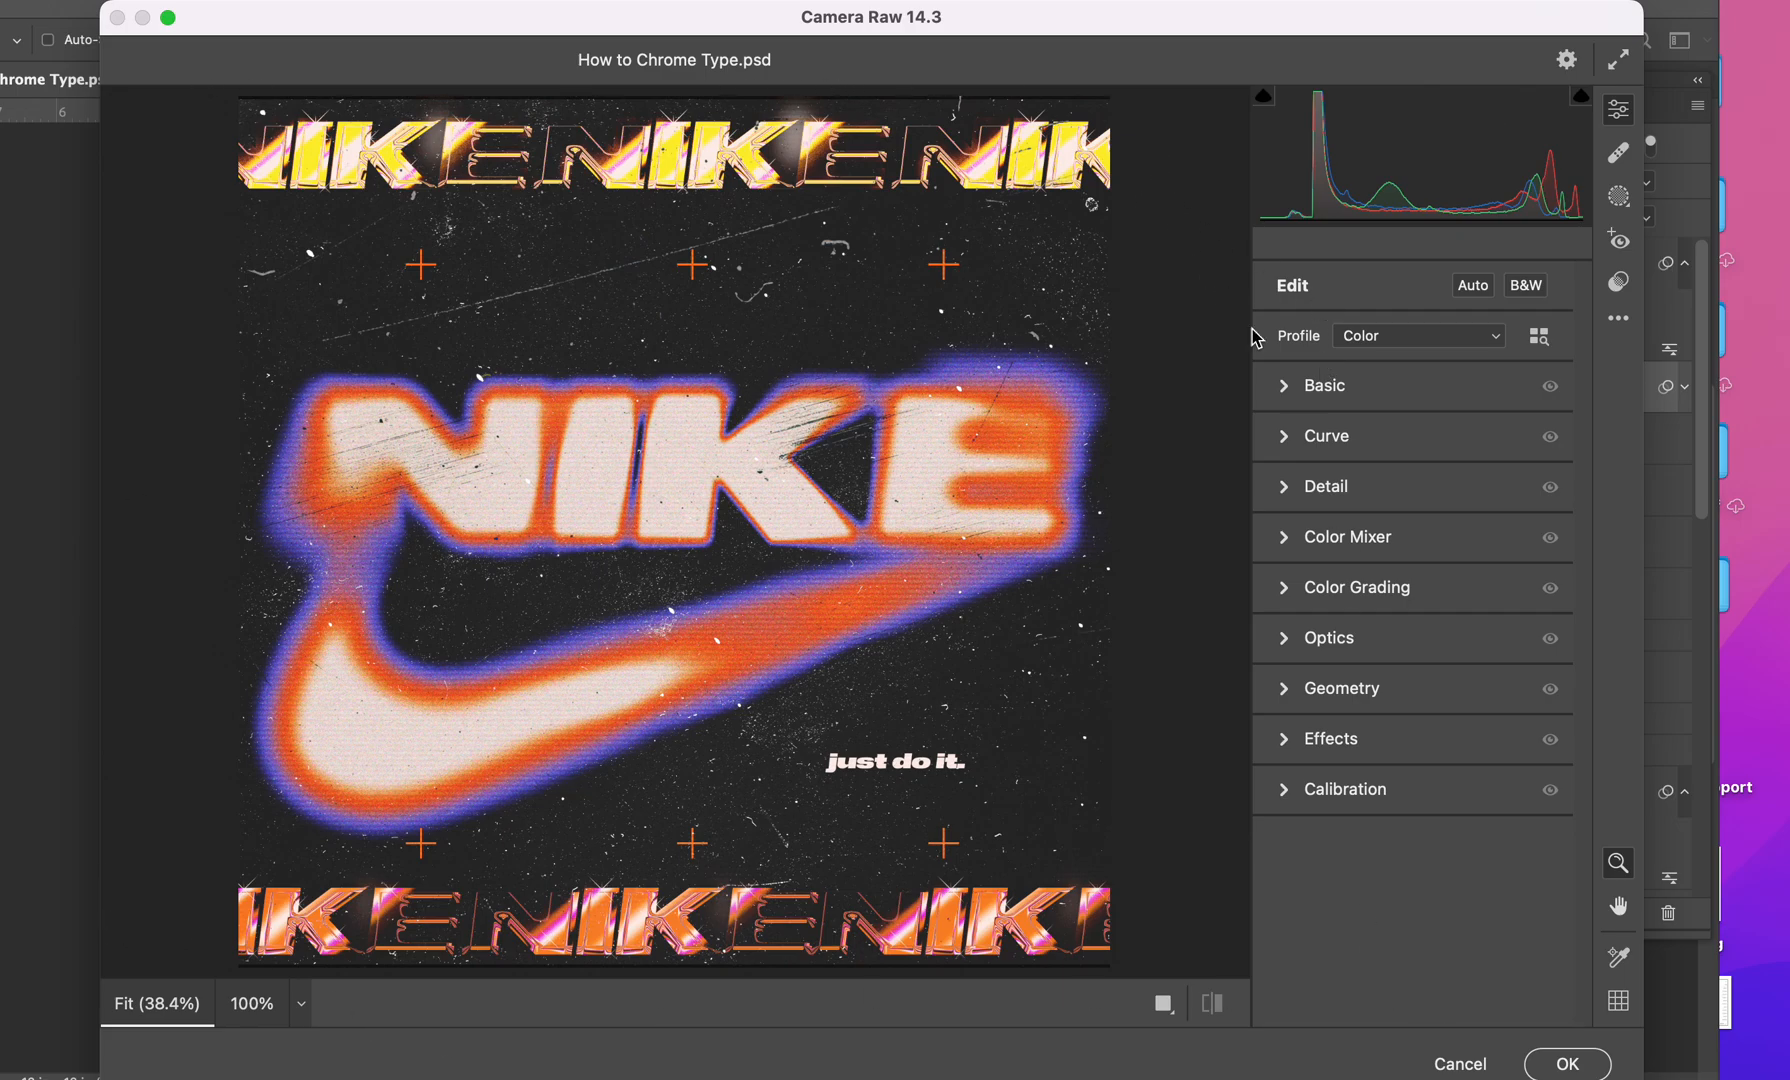
left_click(1286, 390)
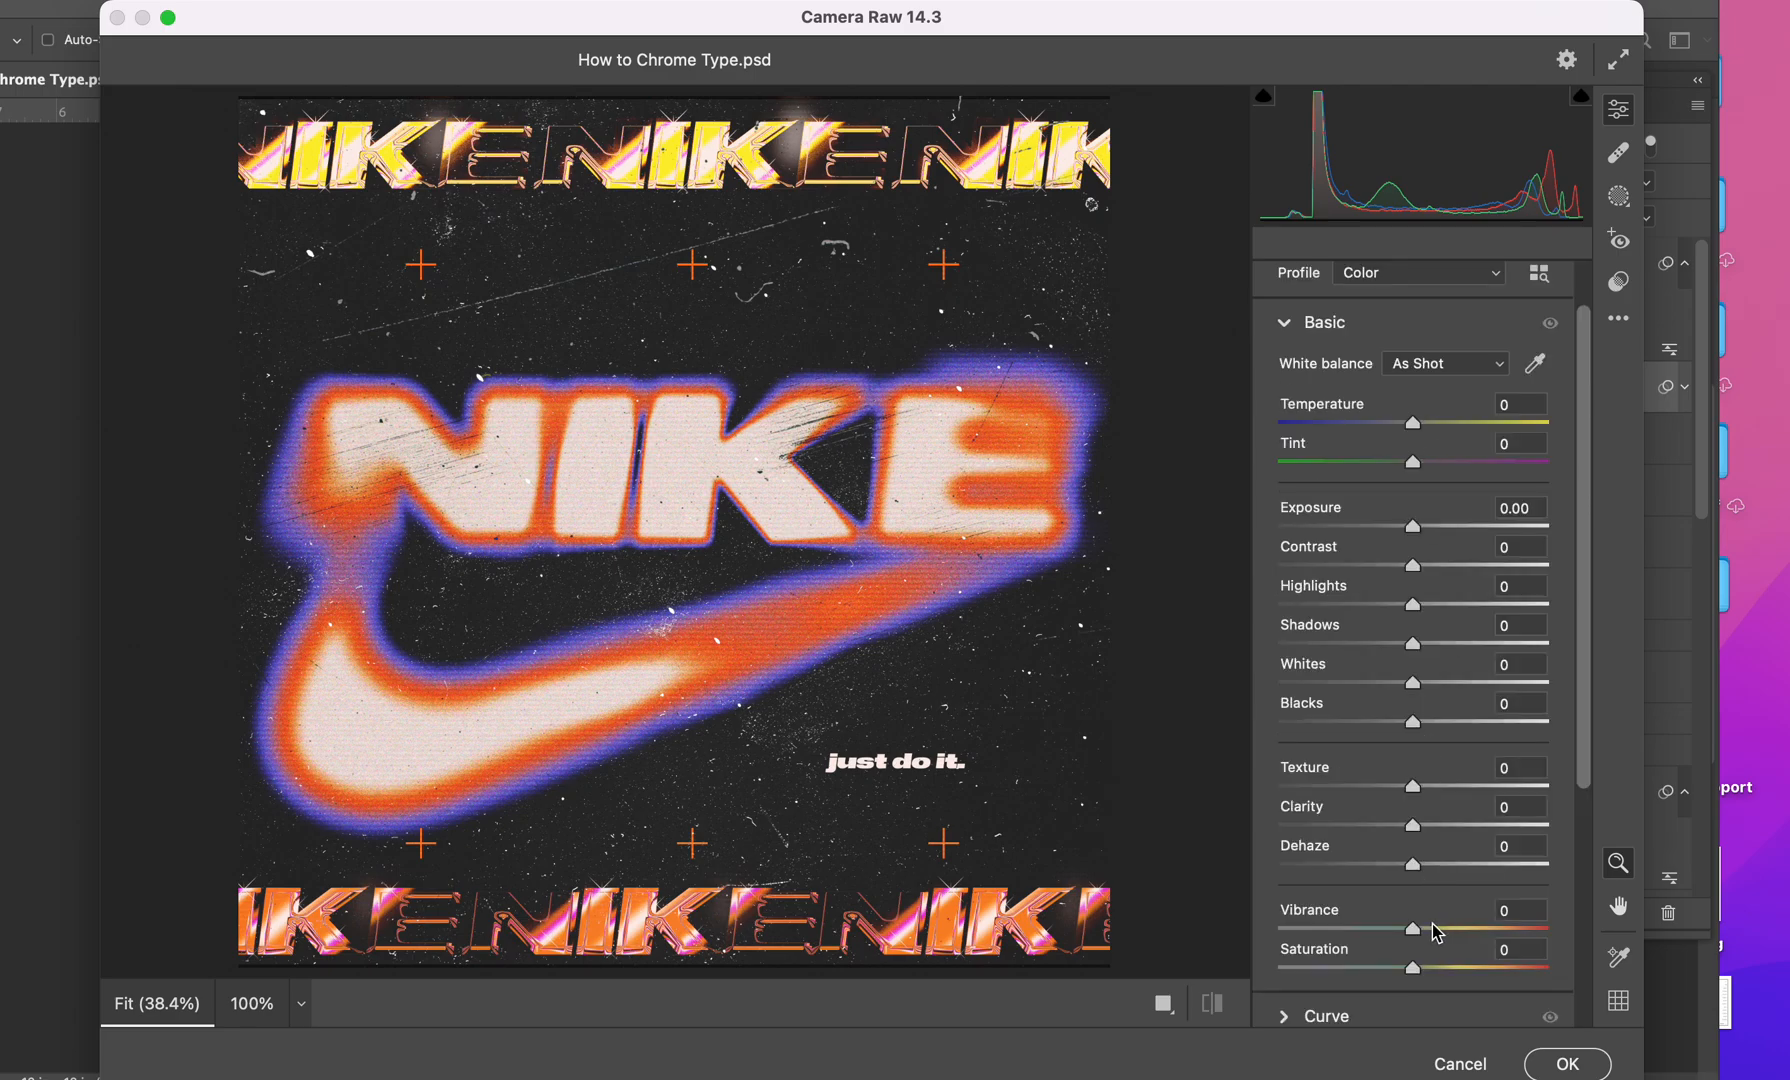
Step: Try Basic adjustments of Temperature -20, Exposure +3.11, Contrast -69, Highlights +52, Shadows +17 and Blacks -42
mouse_move(1408, 416)
left_mouse_down()
mouse_move(1444, 412)
mouse_move(1380, 418)
left_mouse_up()
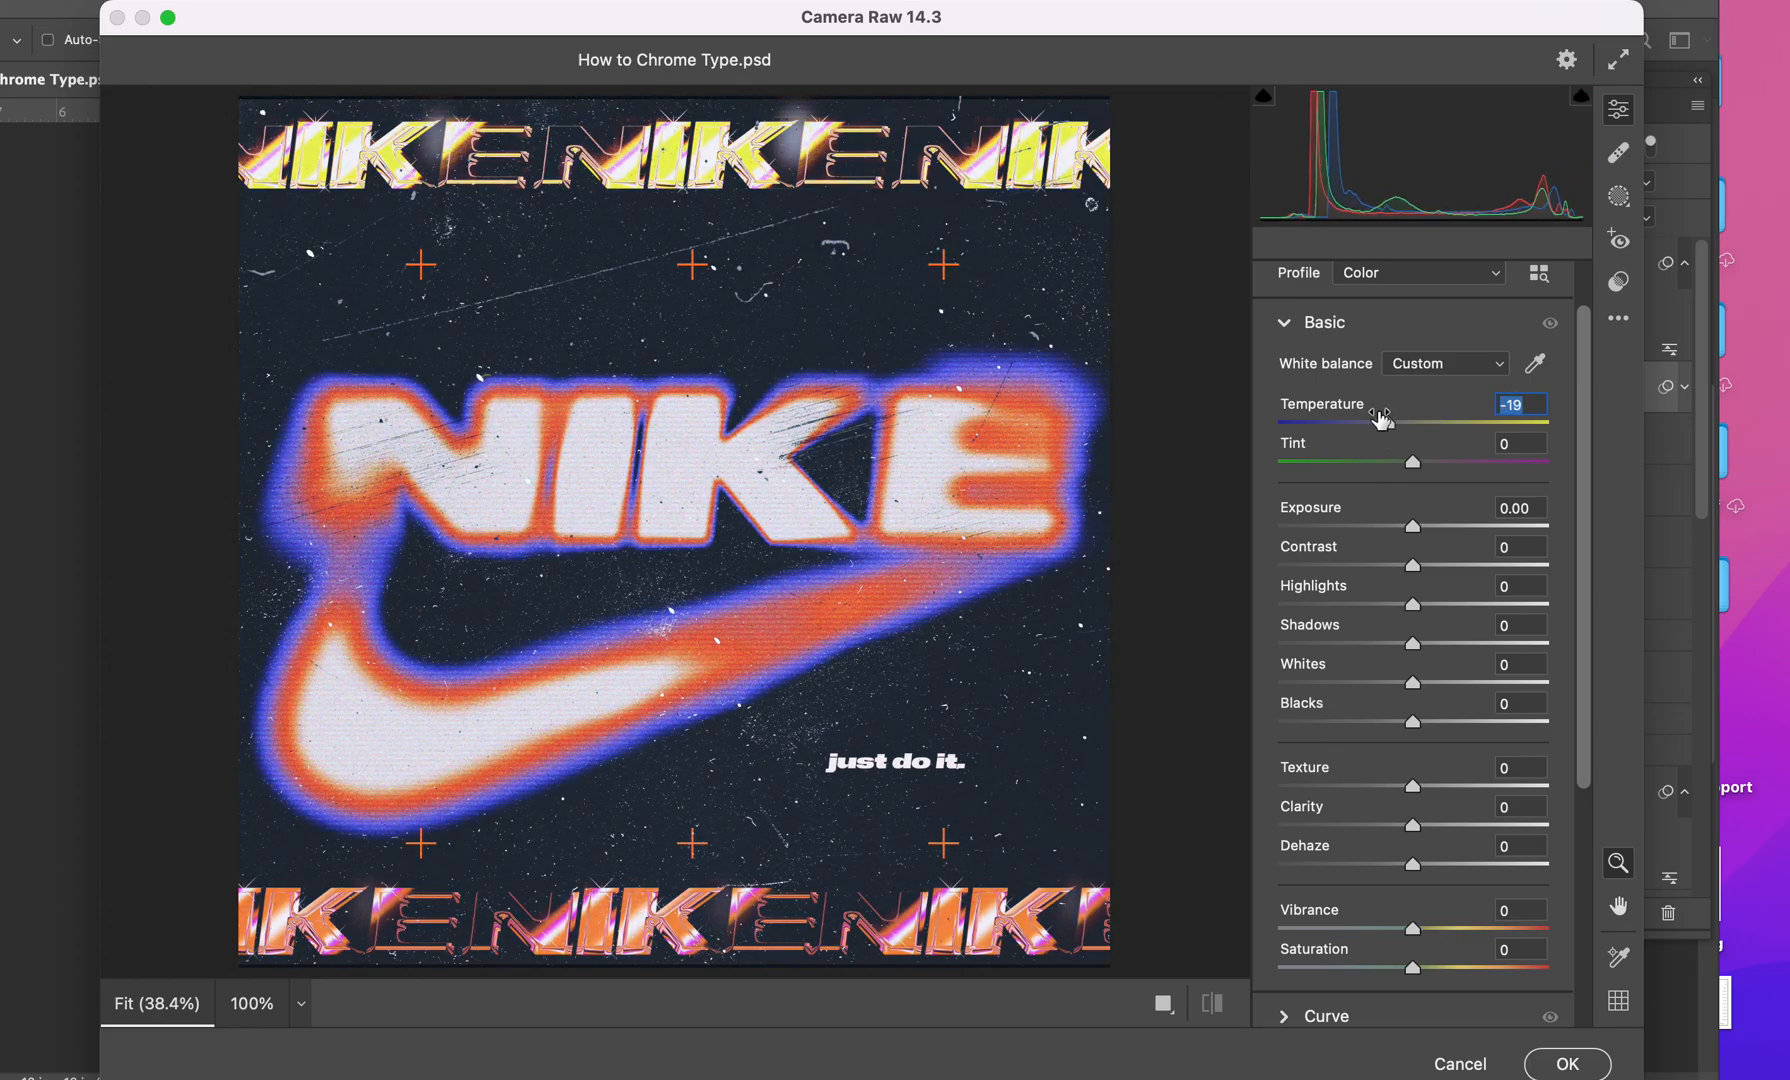
type("0")
left_click_drag(1424, 420, 1398, 421)
left_click_drag(1414, 604, 1500, 525)
left_click_drag(1434, 722, 1378, 723)
left_click_drag(1412, 643, 1438, 643)
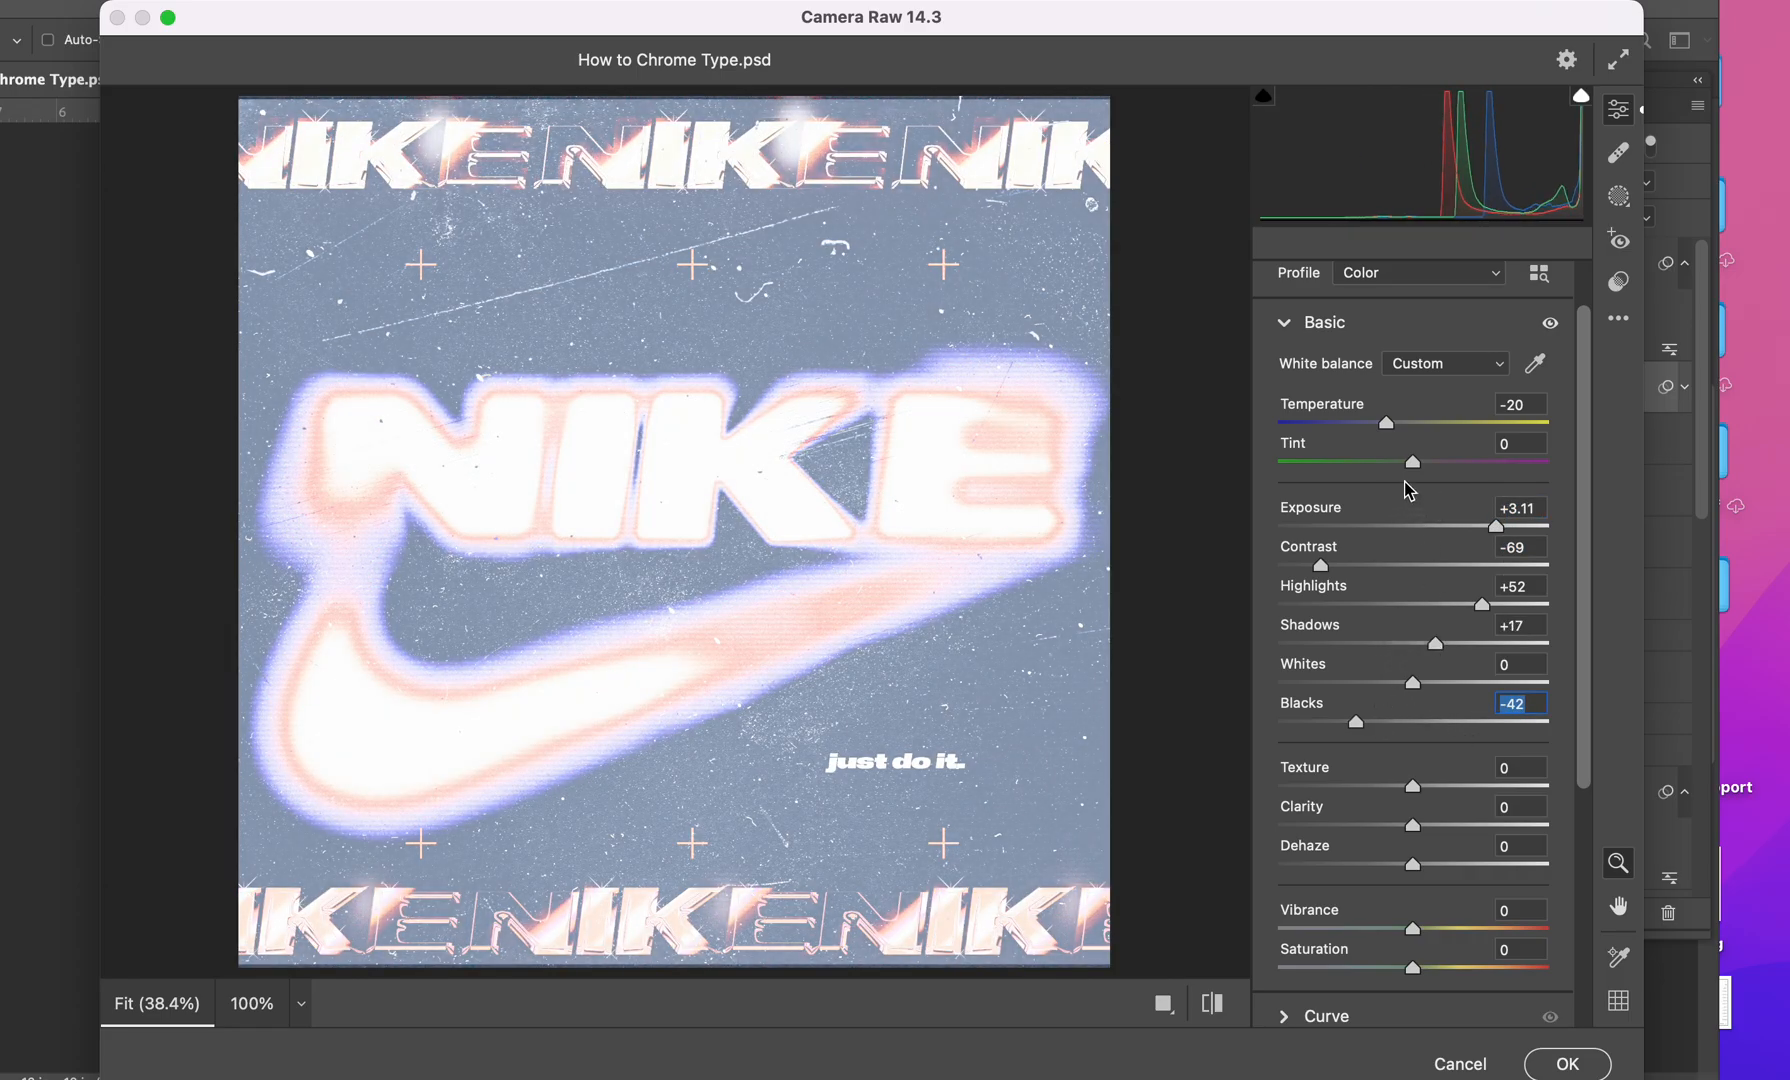
Step: Reset all the Basic adjustments to their defaults
key("alt")
left_click(1300, 324)
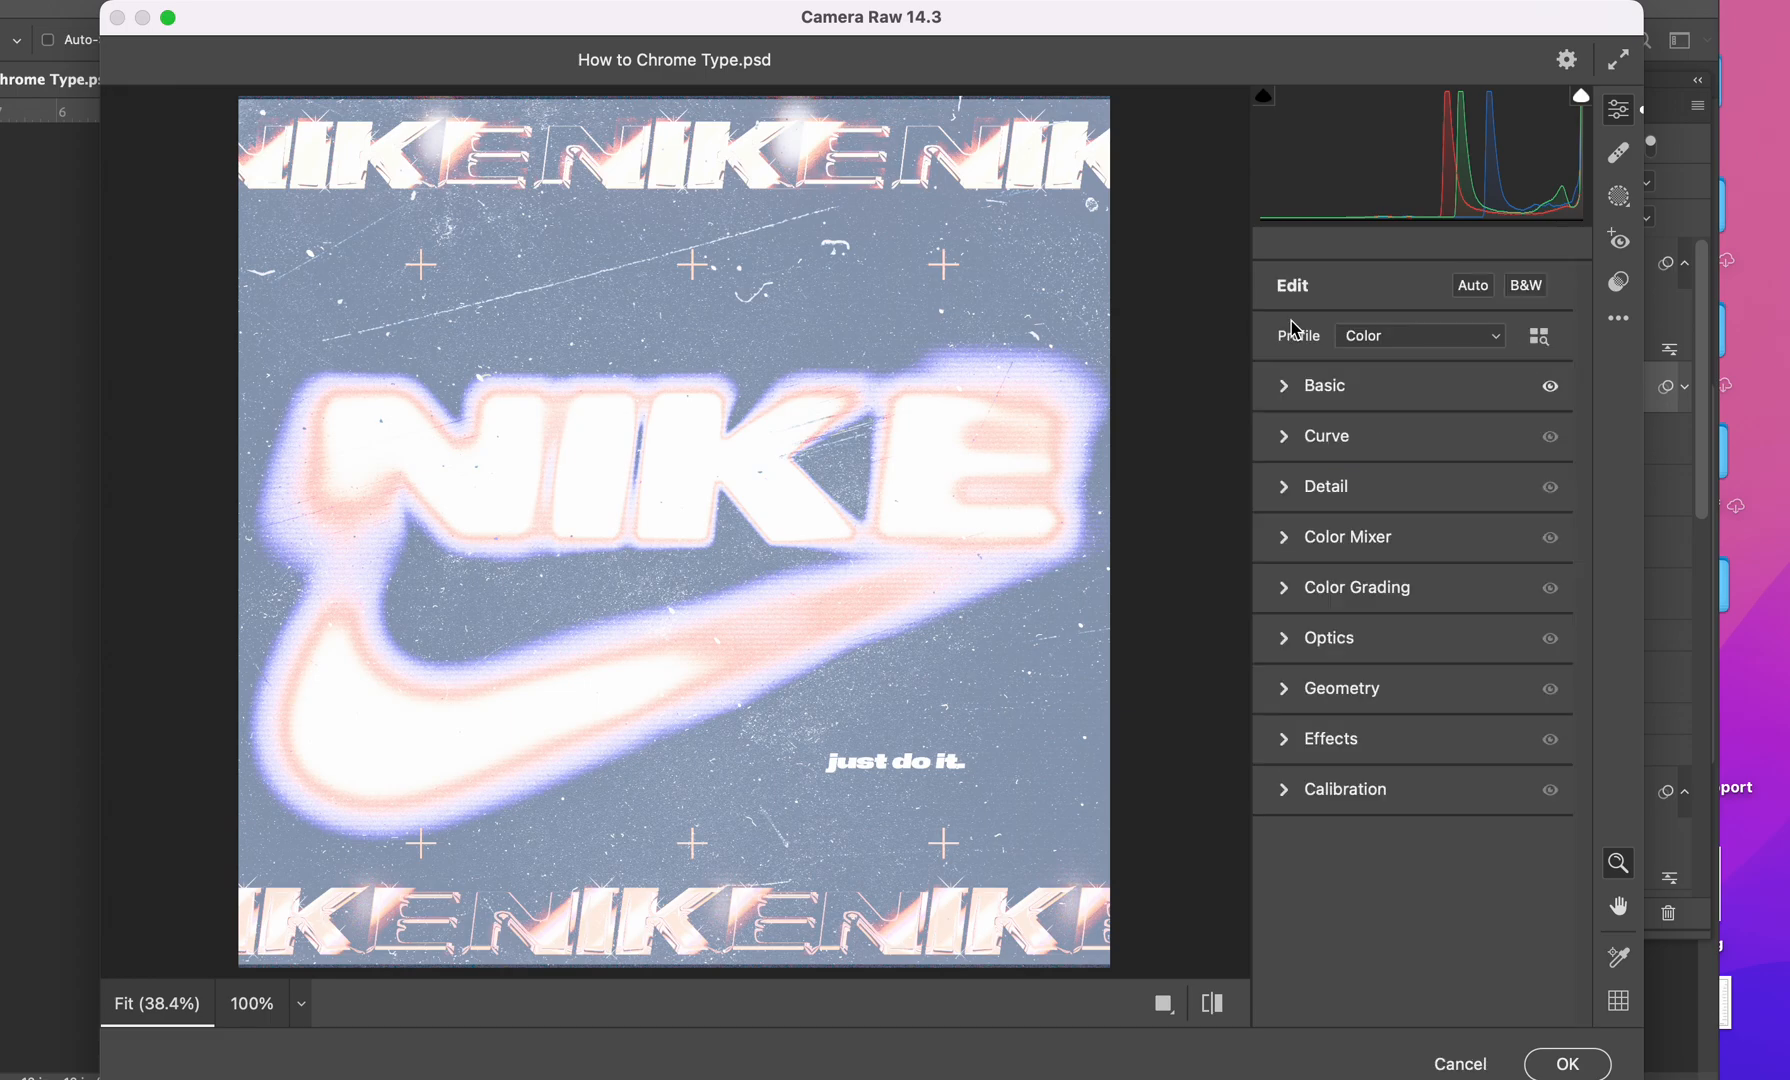
left_click(1346, 385)
key("alt")
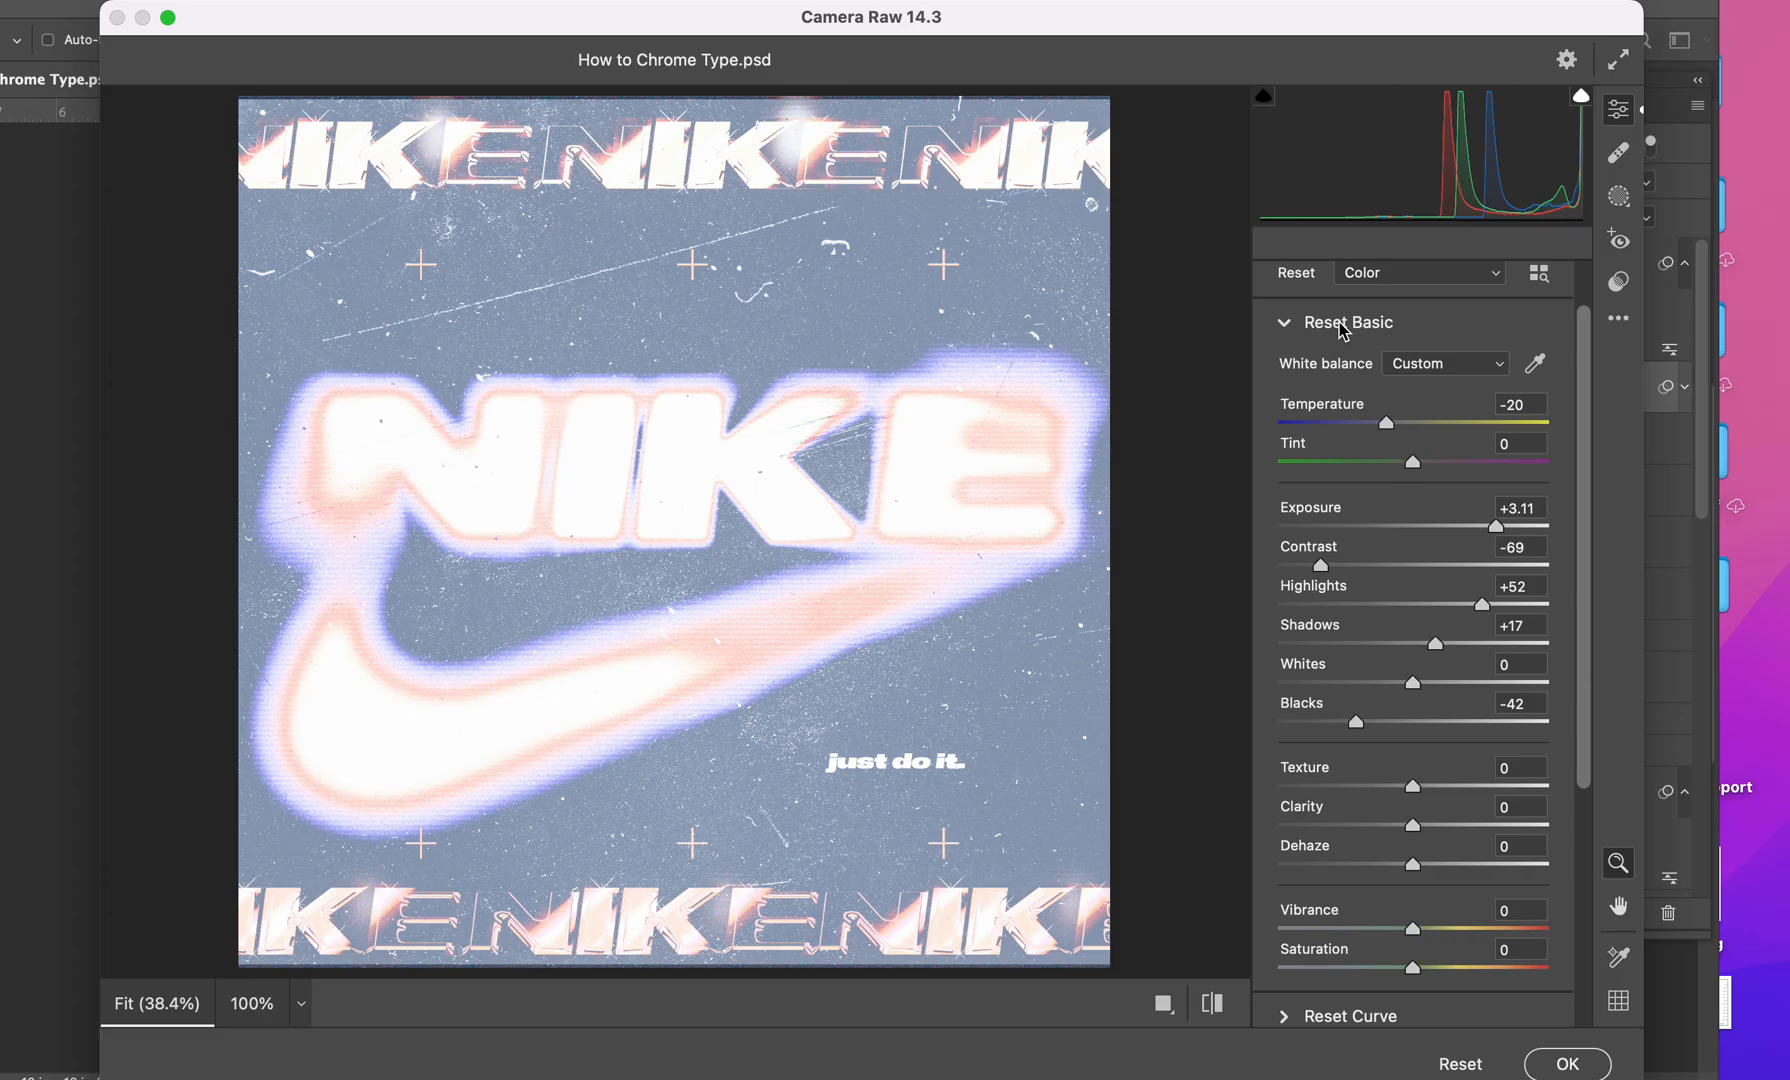
left_click(1340, 326, "alt")
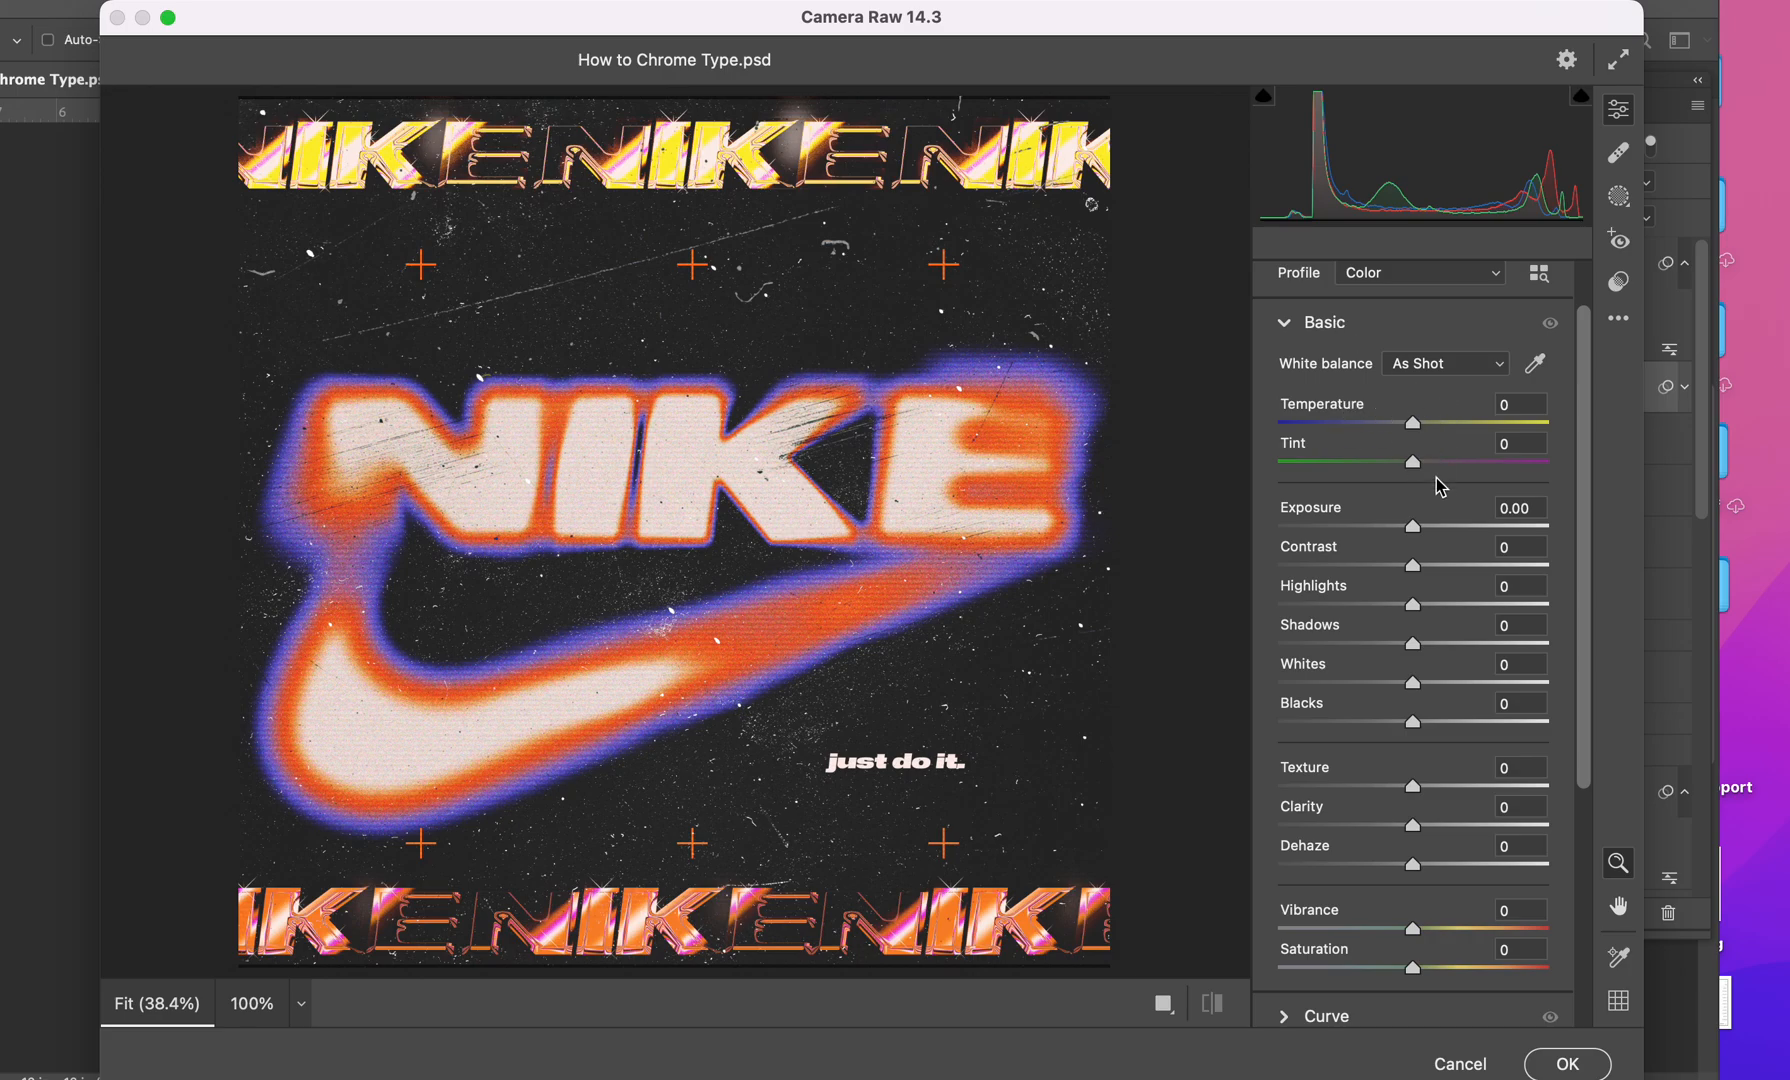
Step: Set the Basic adjustments to Contrast +20, Highlights +12, Shadows -16, Whites +21, Blacks -28, Clarity +12 and Vibrance +7
left_click_drag(1411, 548, 1378, 720)
left_click(1416, 600)
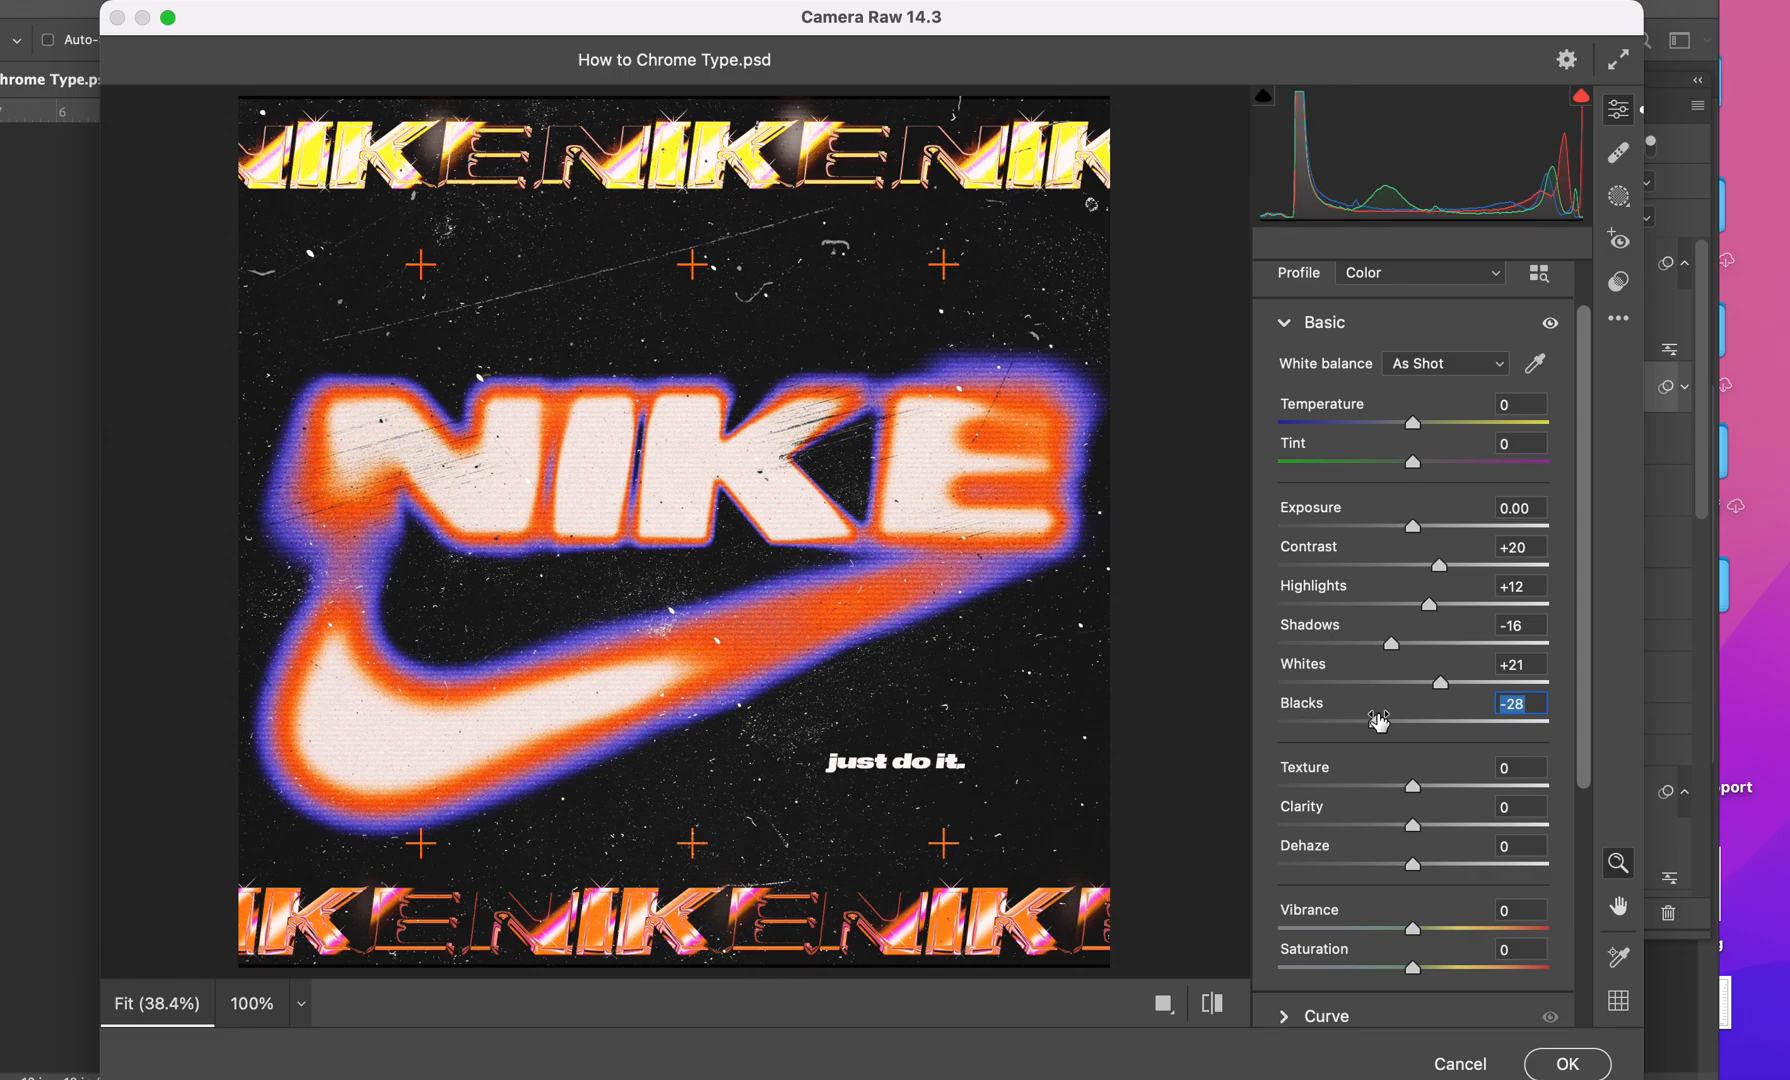
scroll(1400, 775, "down", 1)
scroll(1400, 775, "down", 1)
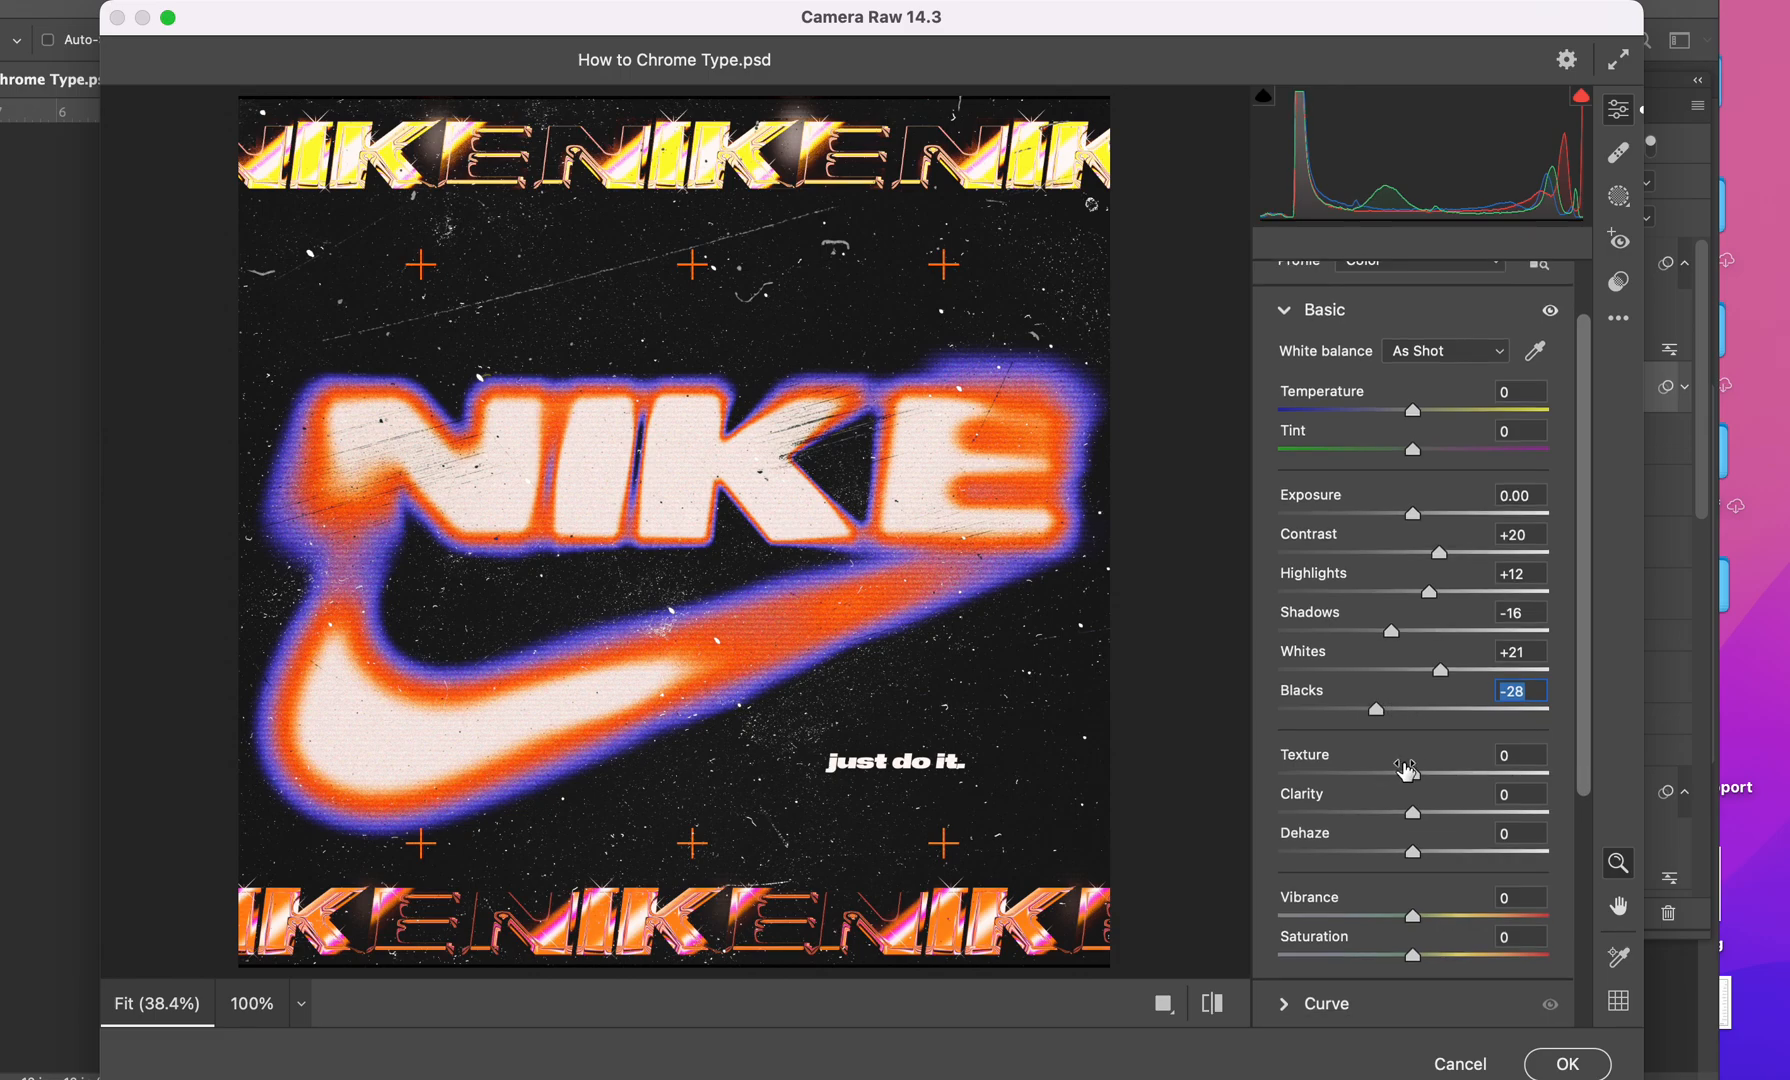
left_click_drag(1412, 812, 1429, 811)
mouse_move(1410, 914)
left_mouse_down()
mouse_move(1438, 913)
mouse_move(1407, 910)
mouse_move(1421, 905)
left_mouse_up()
scroll(1380, 745, "down", 2)
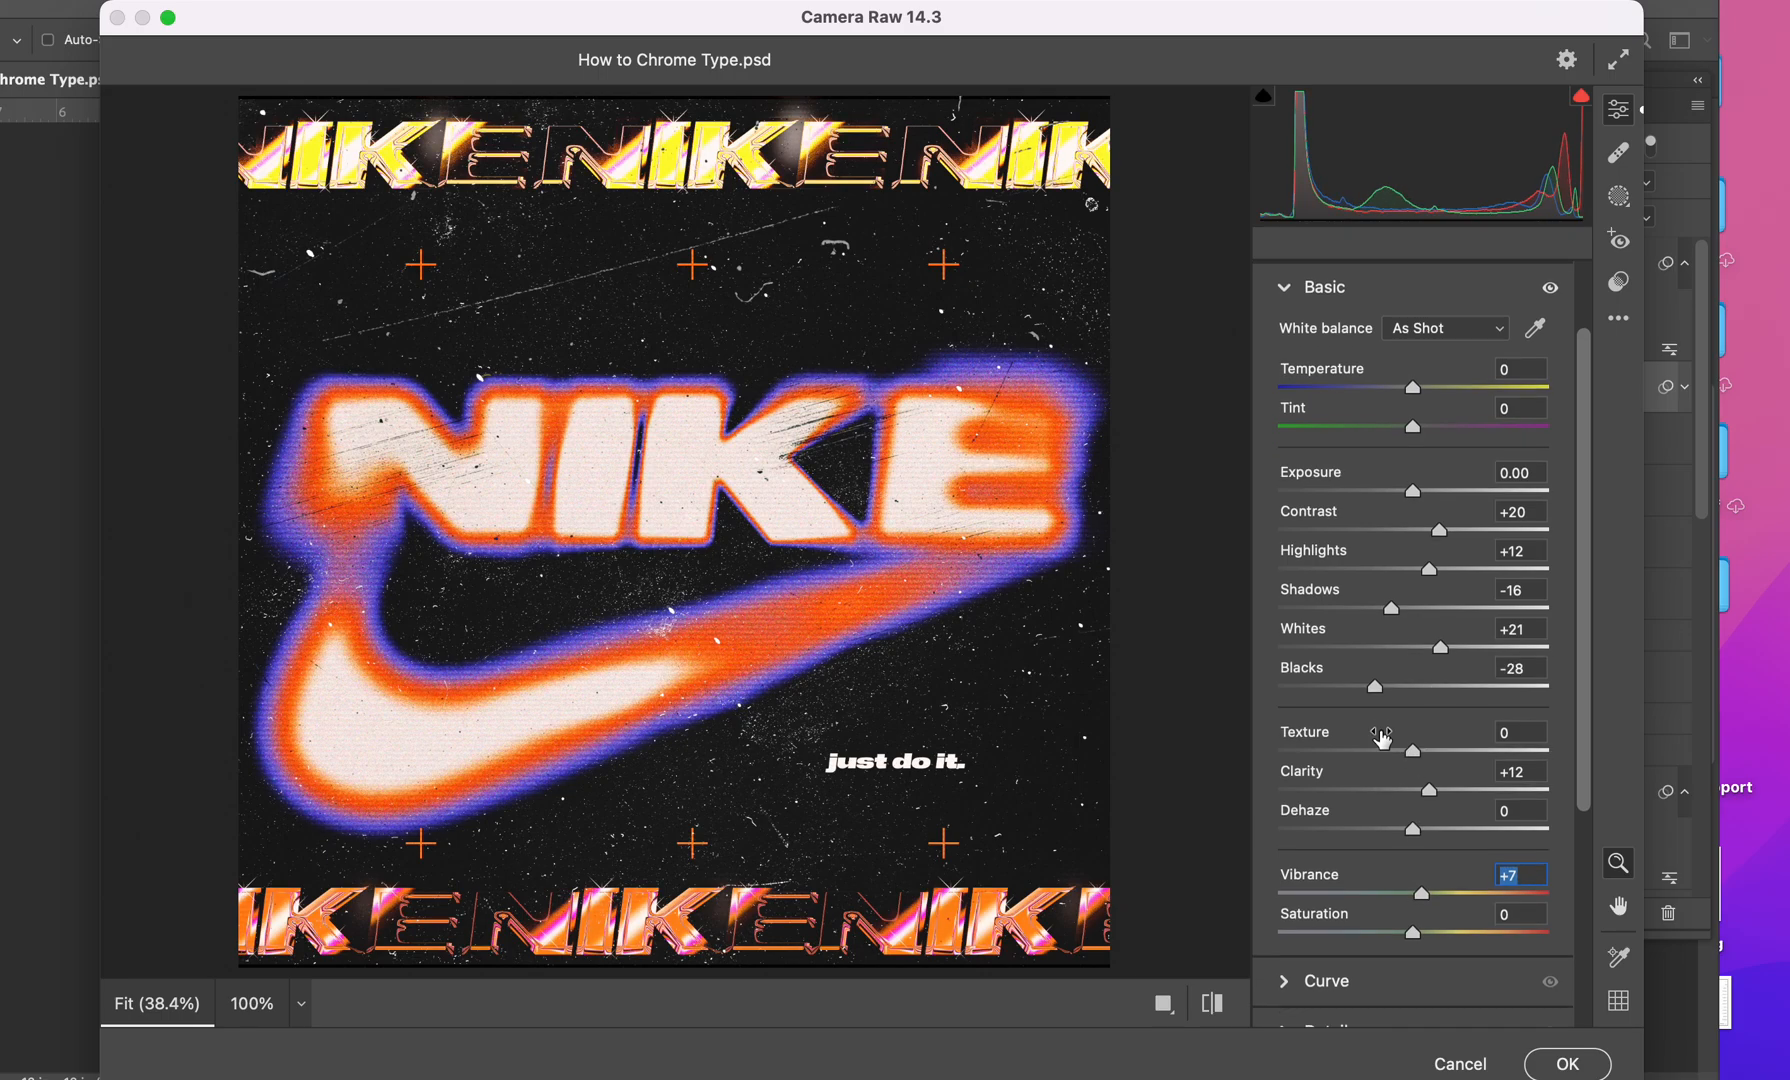
scroll(1362, 430, "up", 1)
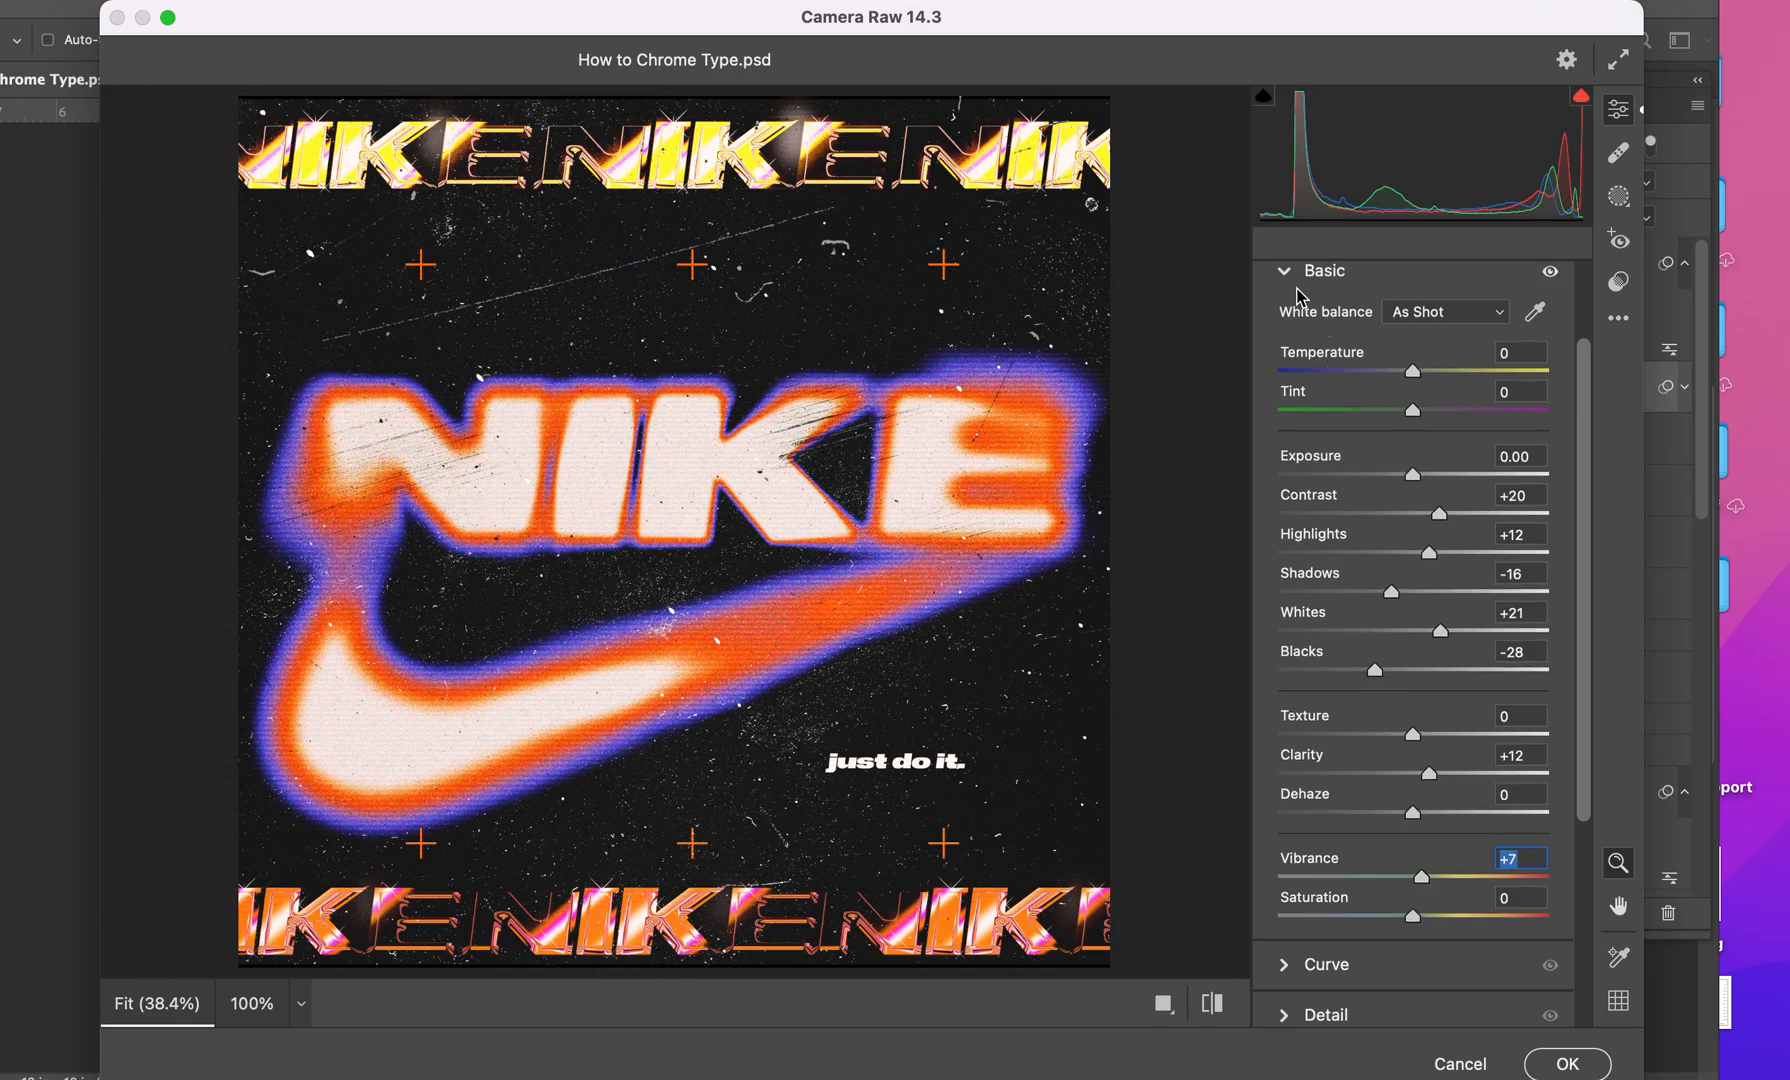
left_click(1298, 268)
Step: Try lifting the point curve at input 80 to output 97, and reset the curve
left_click(1297, 440)
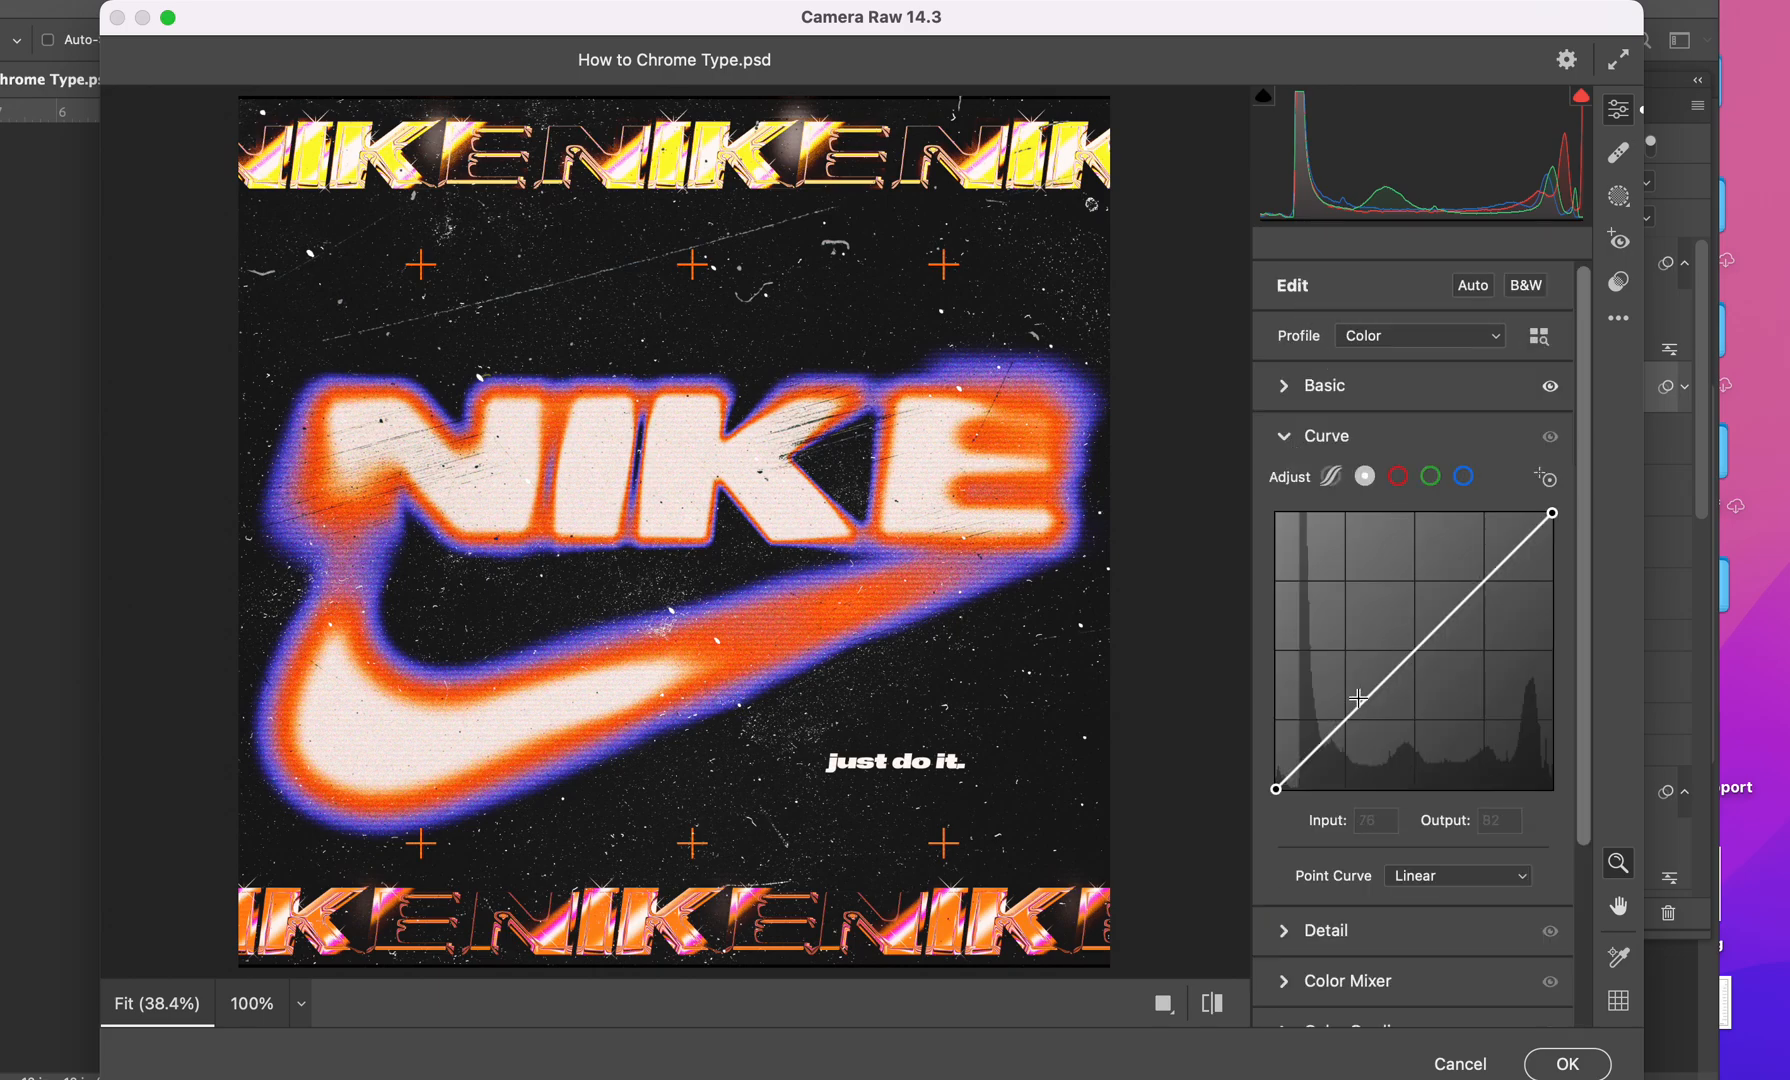
left_click_drag(1341, 724, 1363, 684)
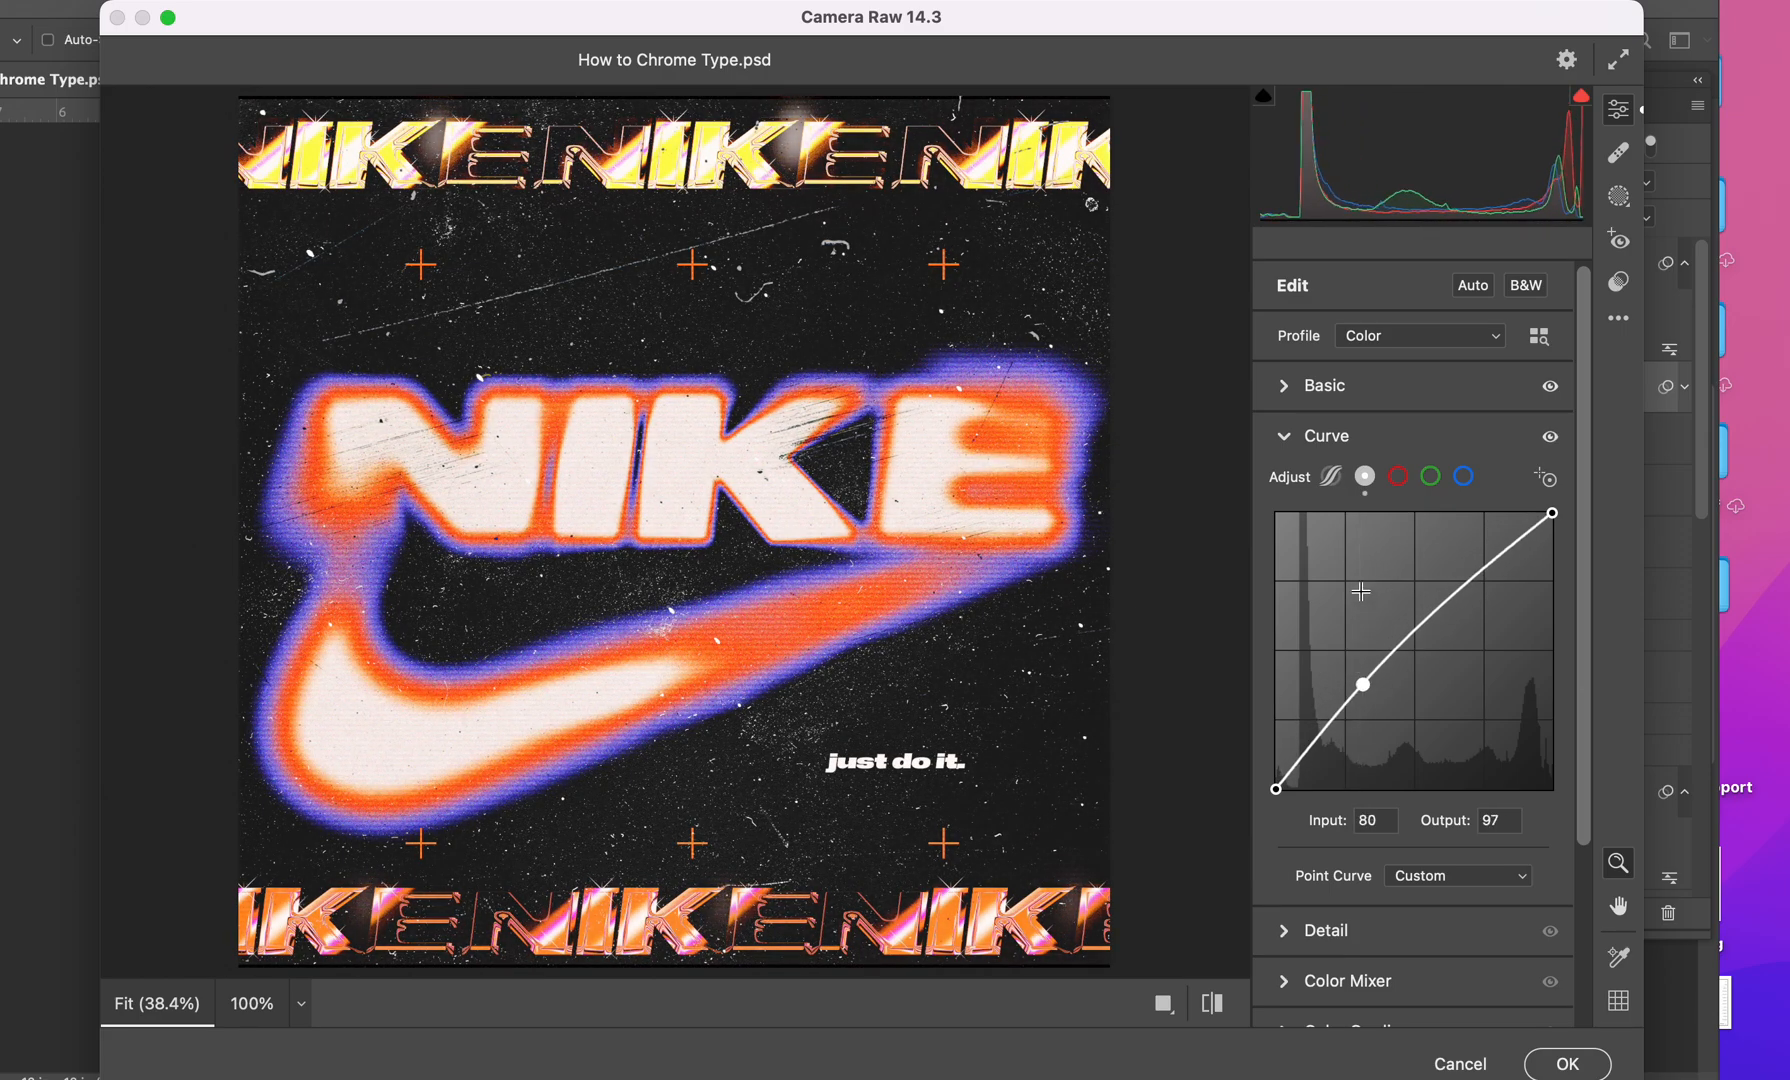
left_click(1350, 436, "alt")
Step: Look through the red, green and blue channel curves and collapse the Curve settings
left_click(1400, 479)
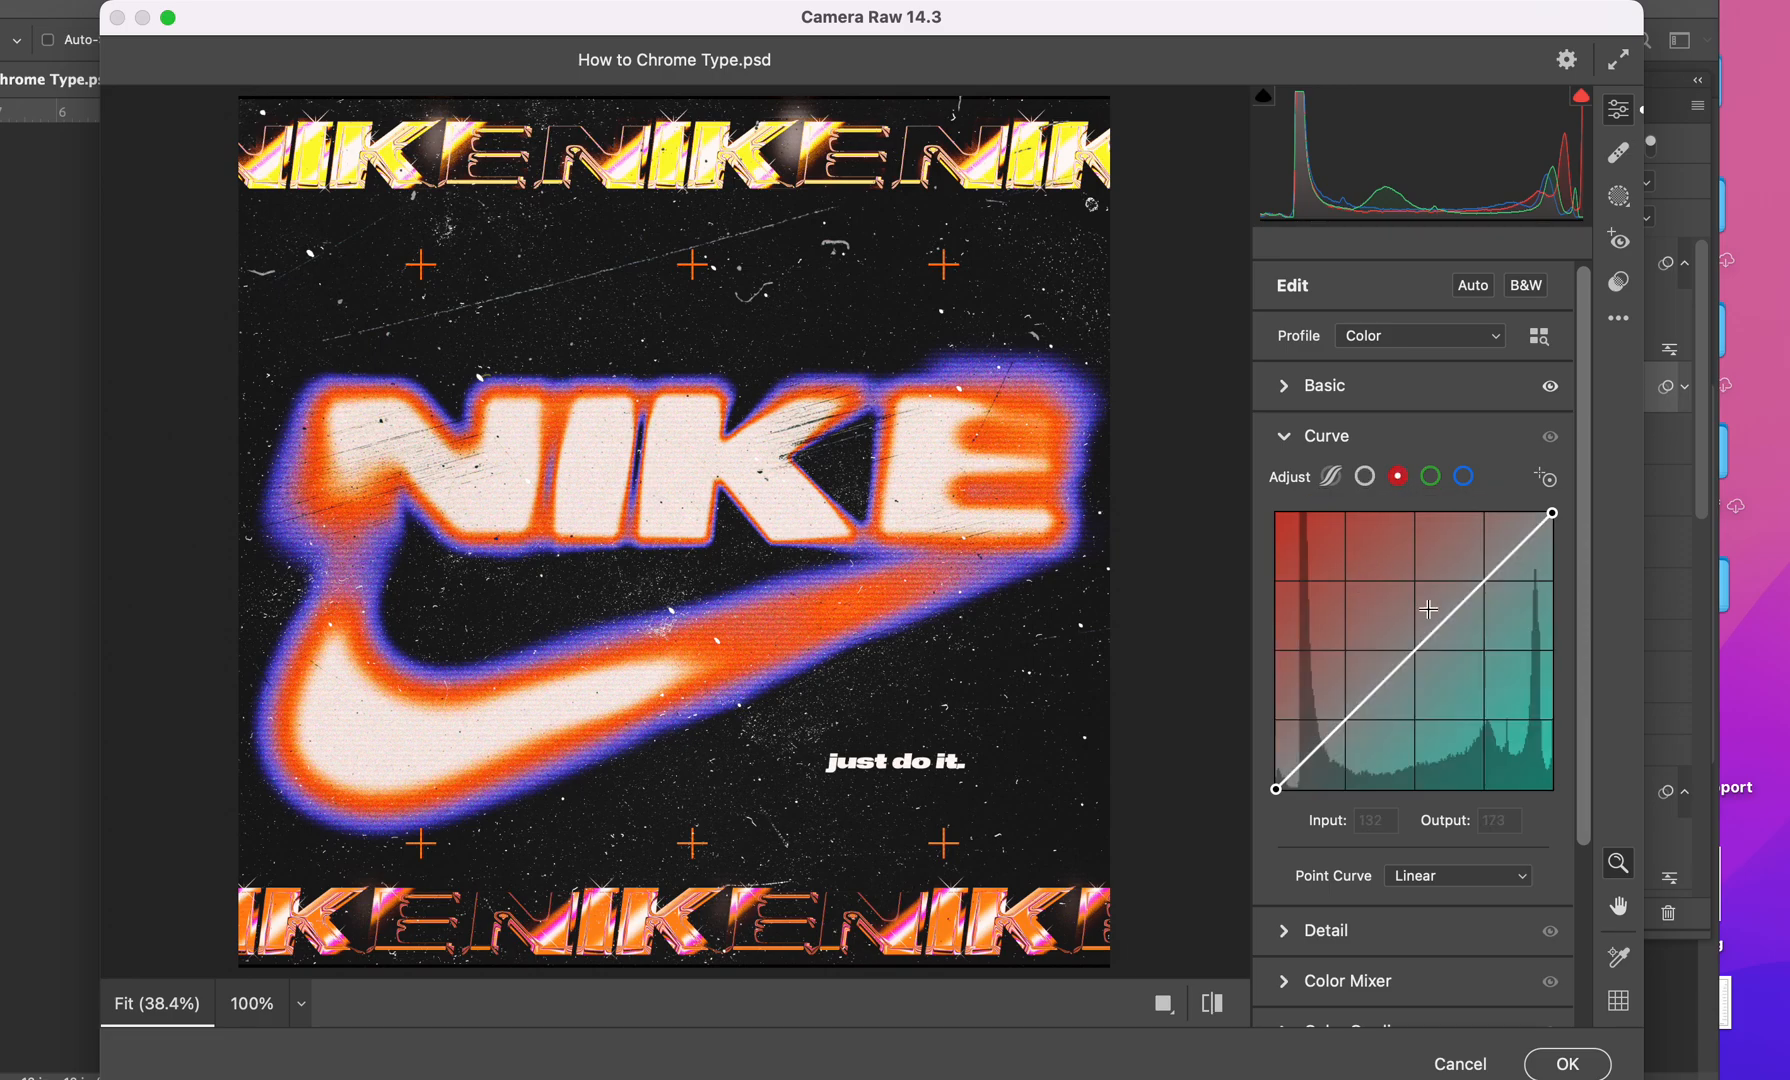
left_click(1428, 479)
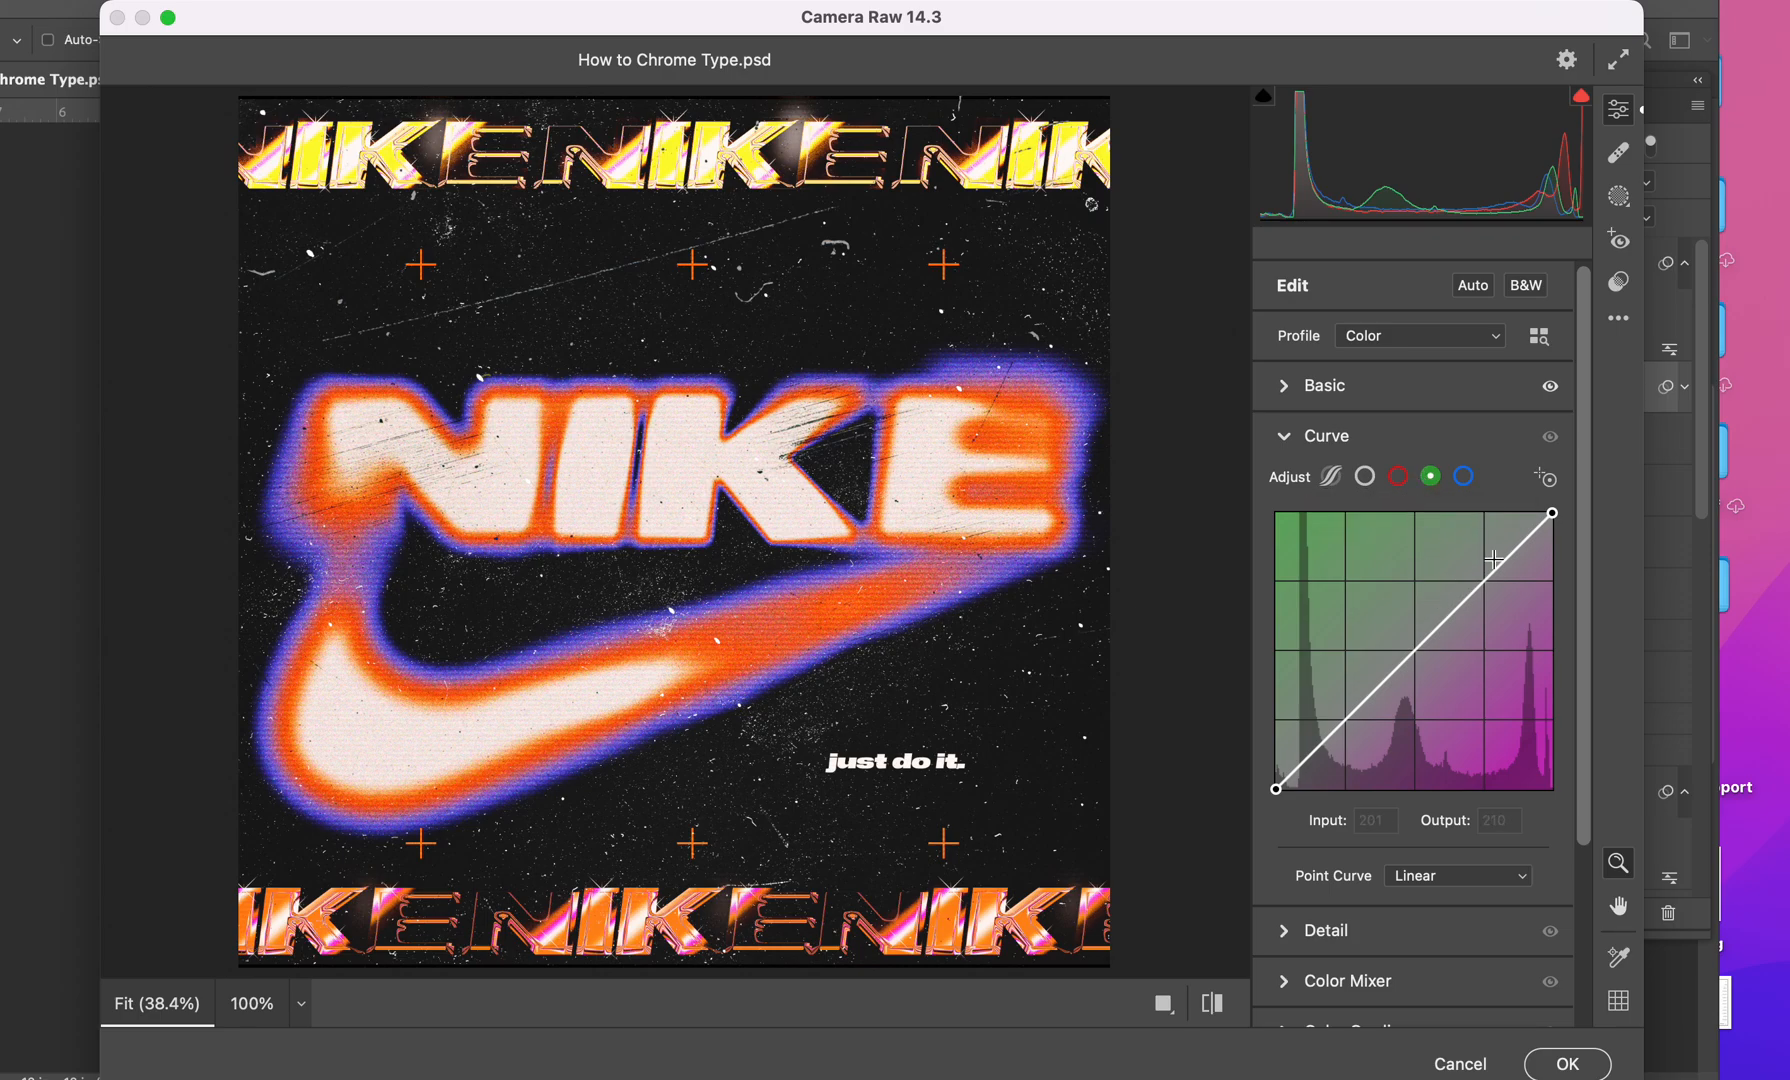
left_click(1401, 478)
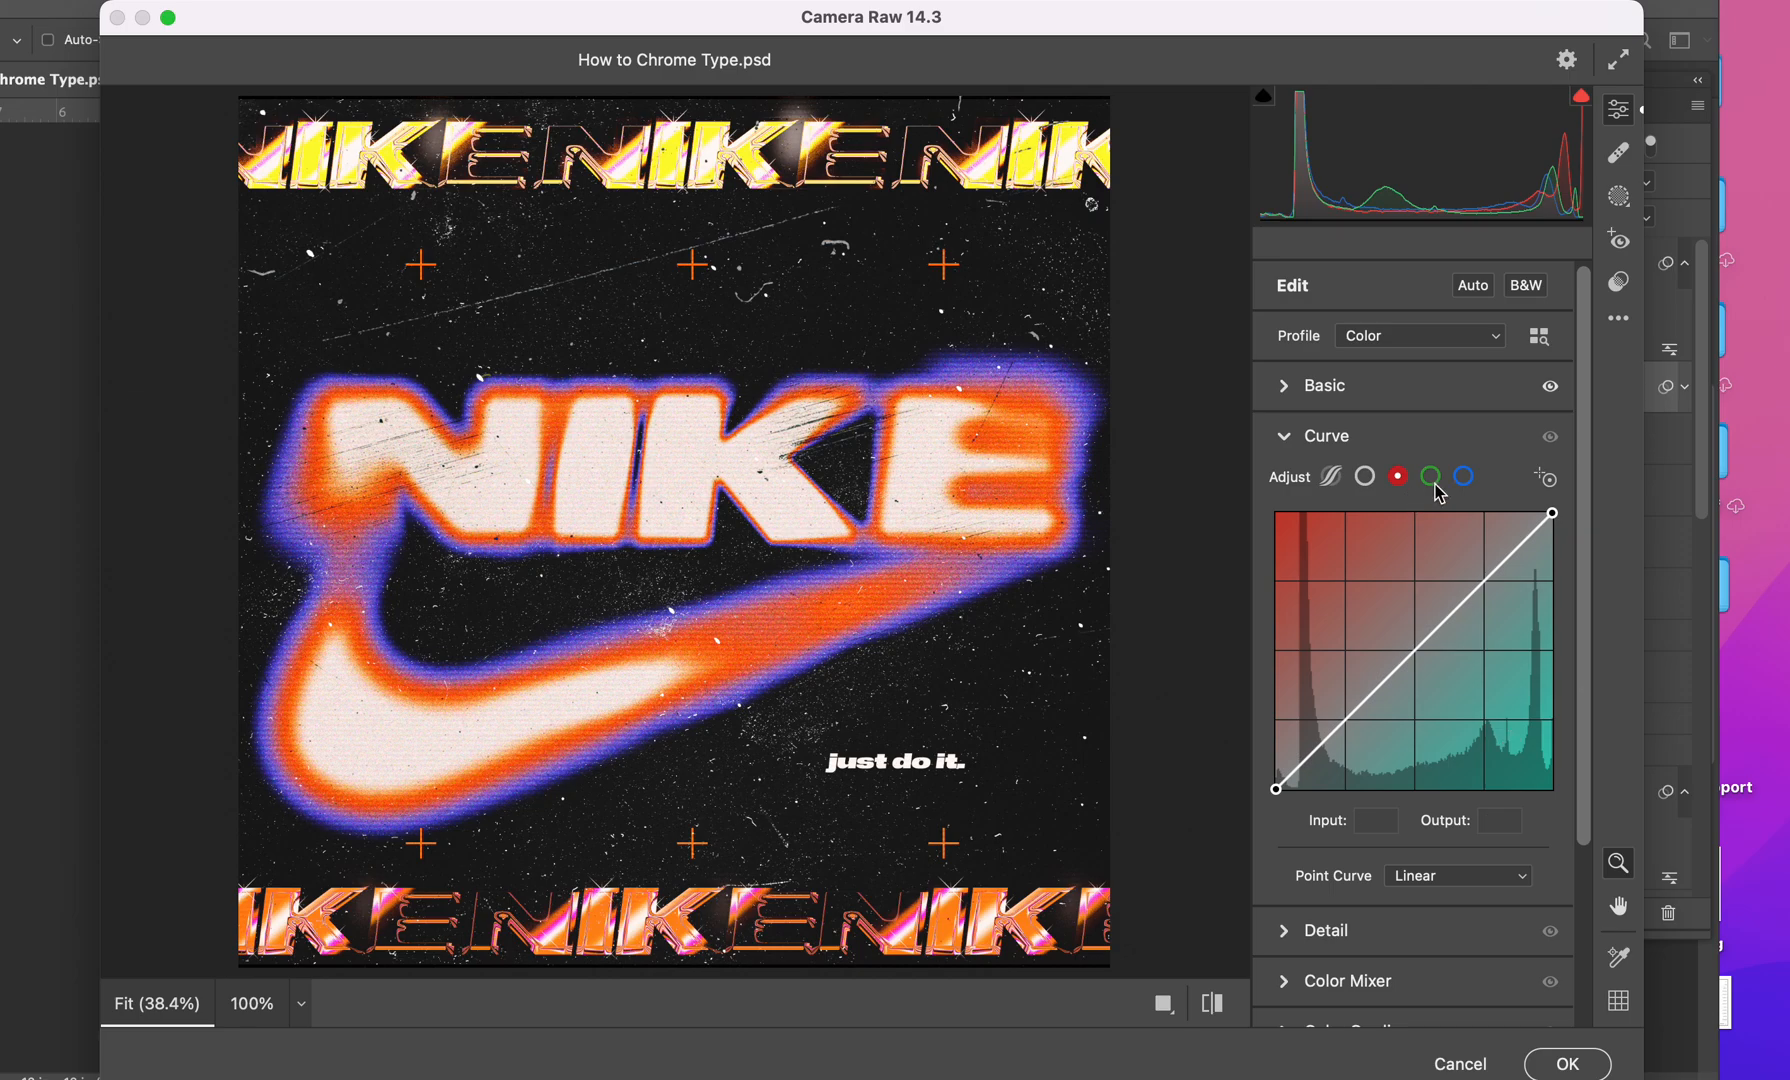
left_click(1434, 482)
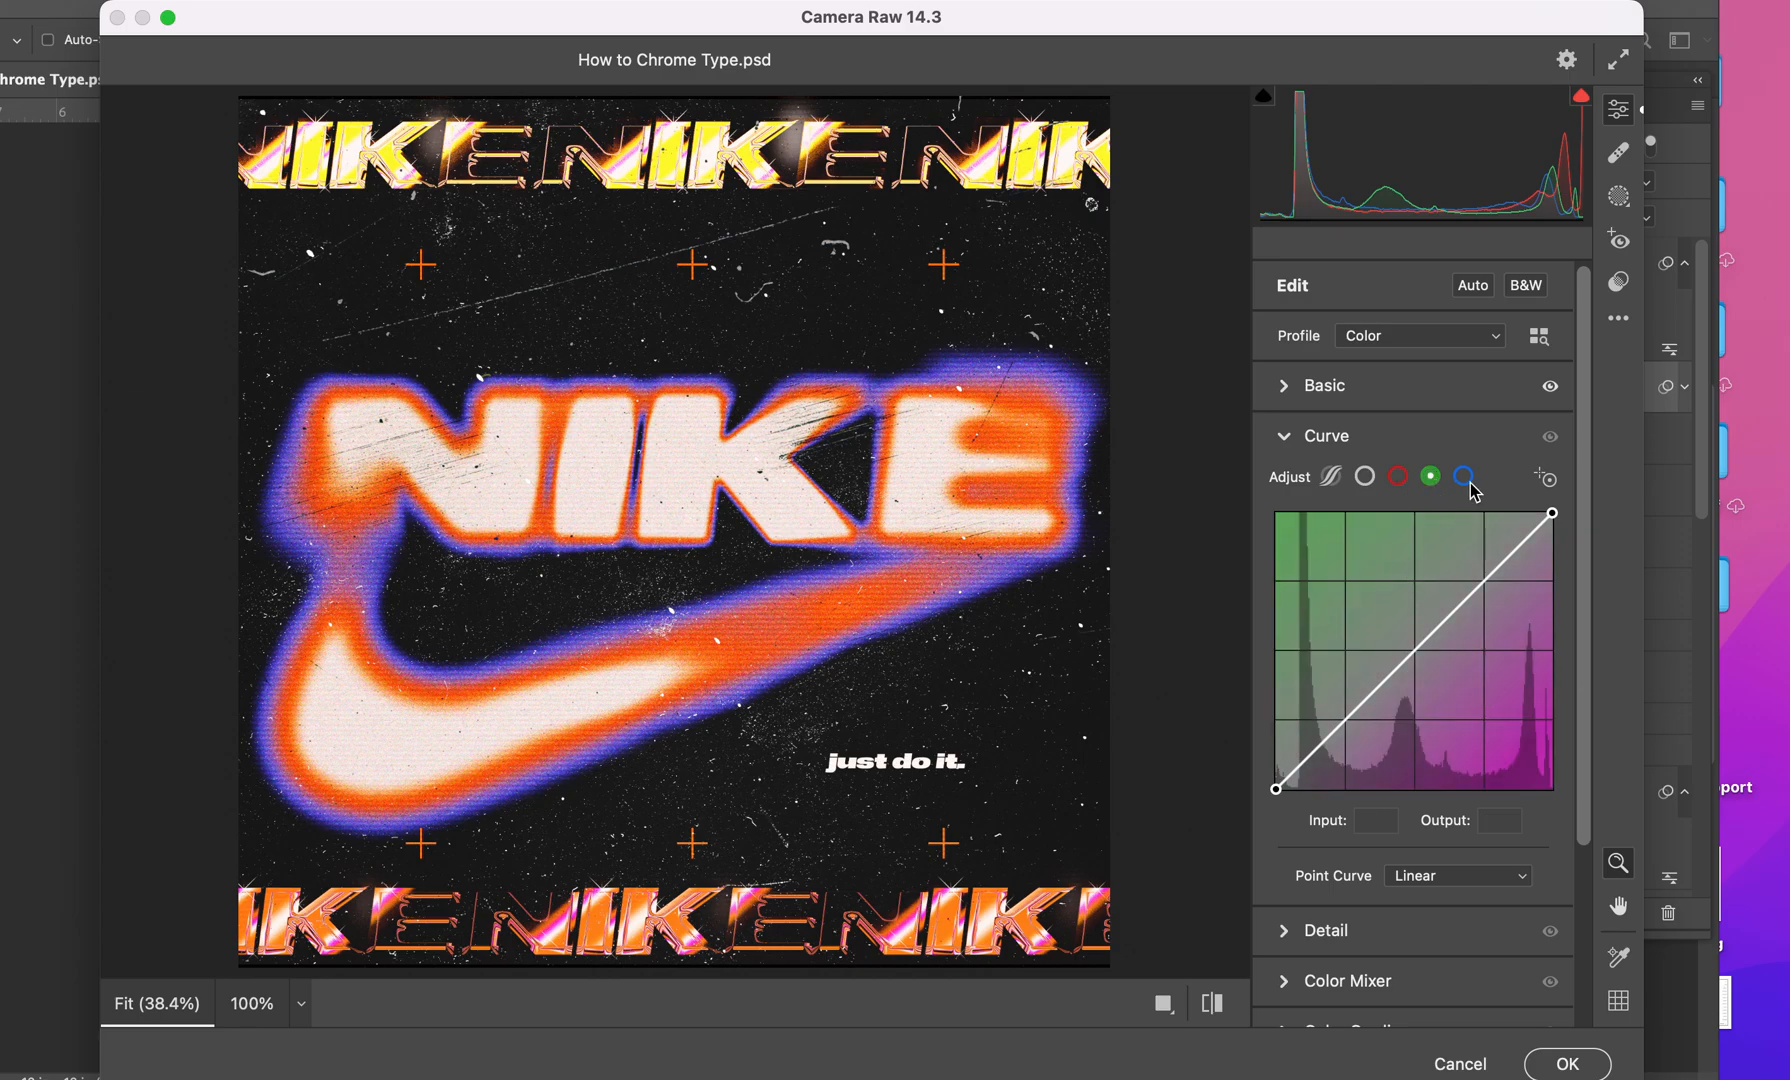
left_click(1468, 482)
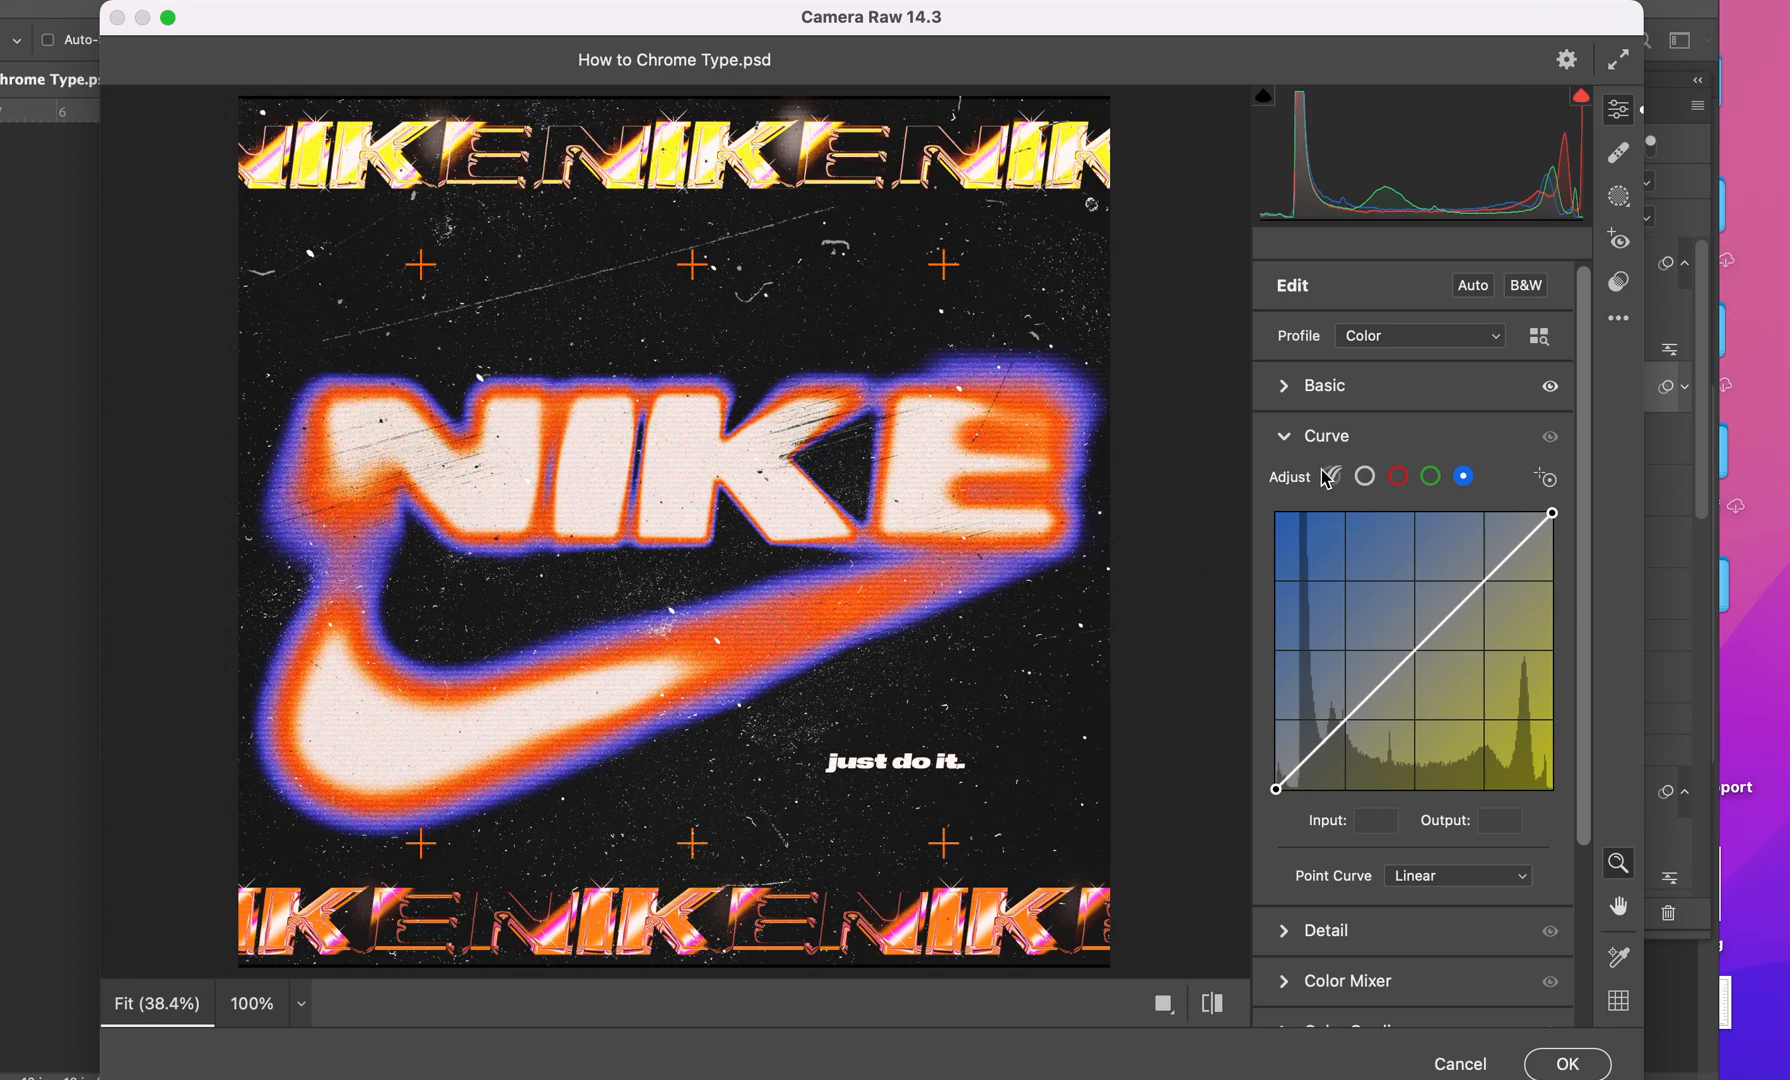
left_click(1290, 440)
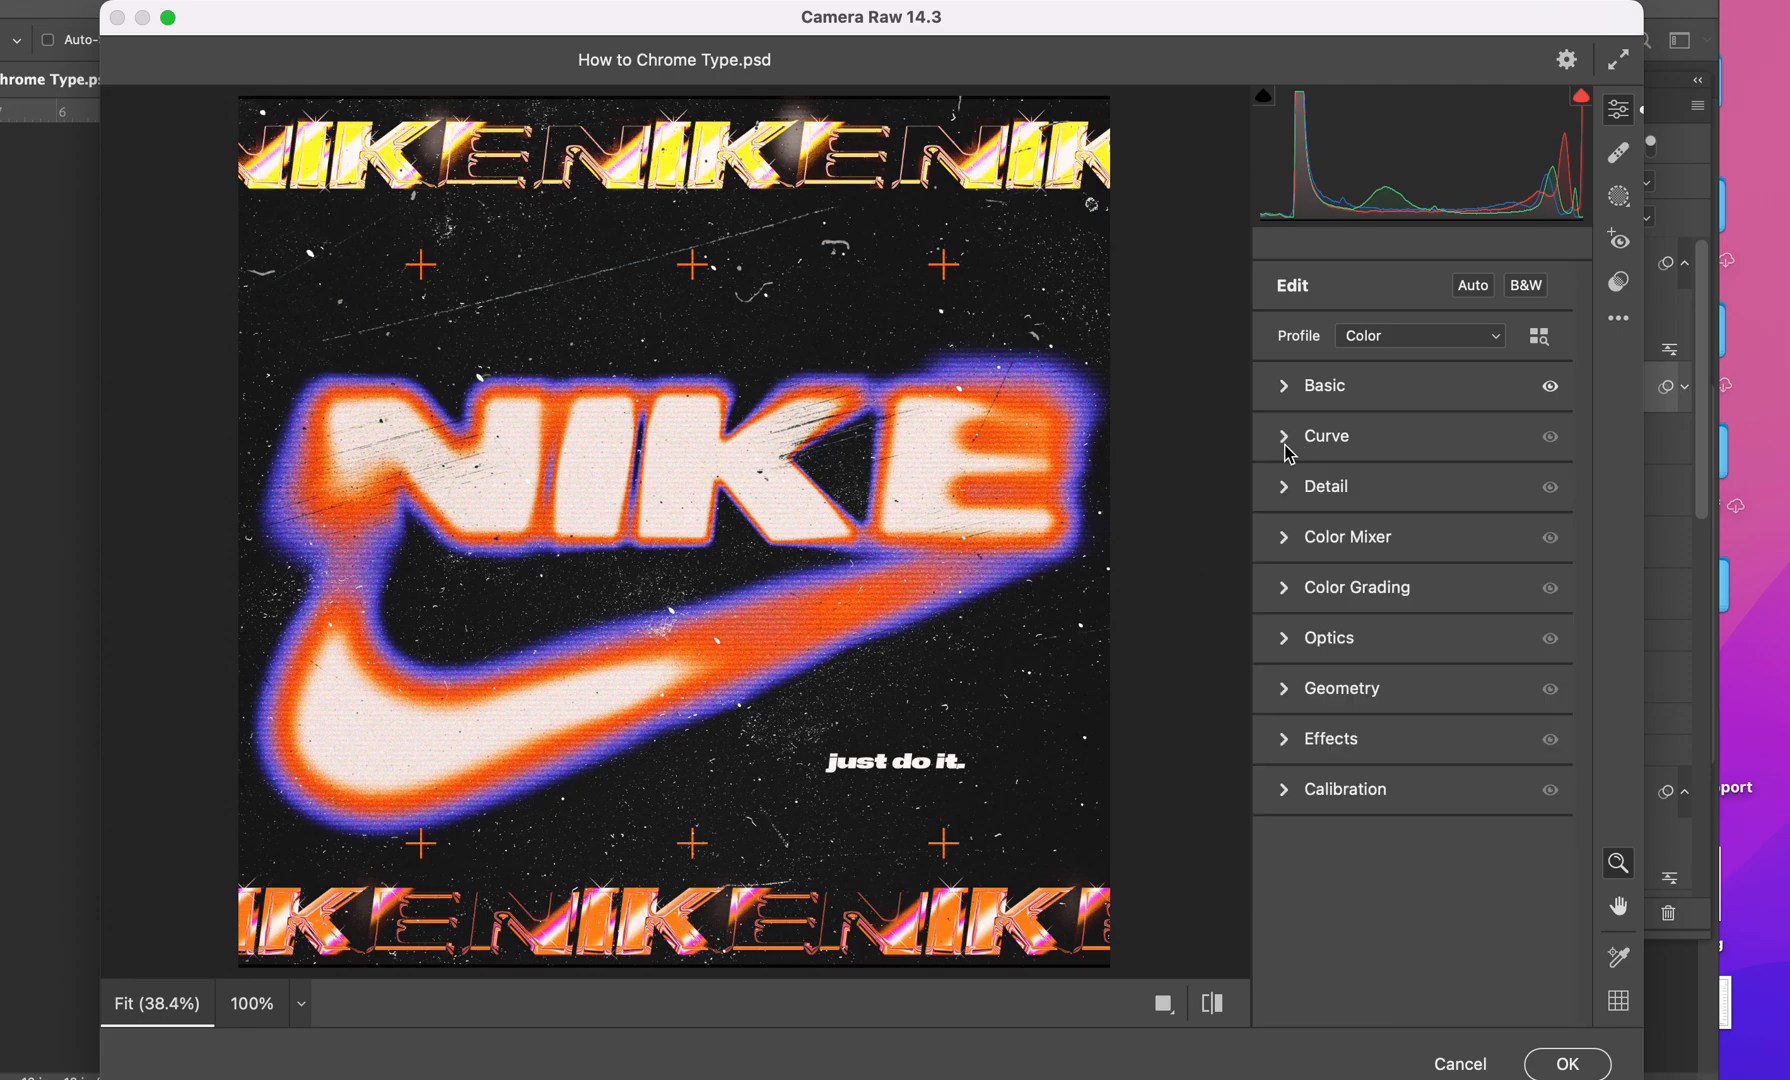
Step: Try the Sharpening adjustment in the Detail settings, leave it at 0, and collapse Detail
left_click(1286, 488)
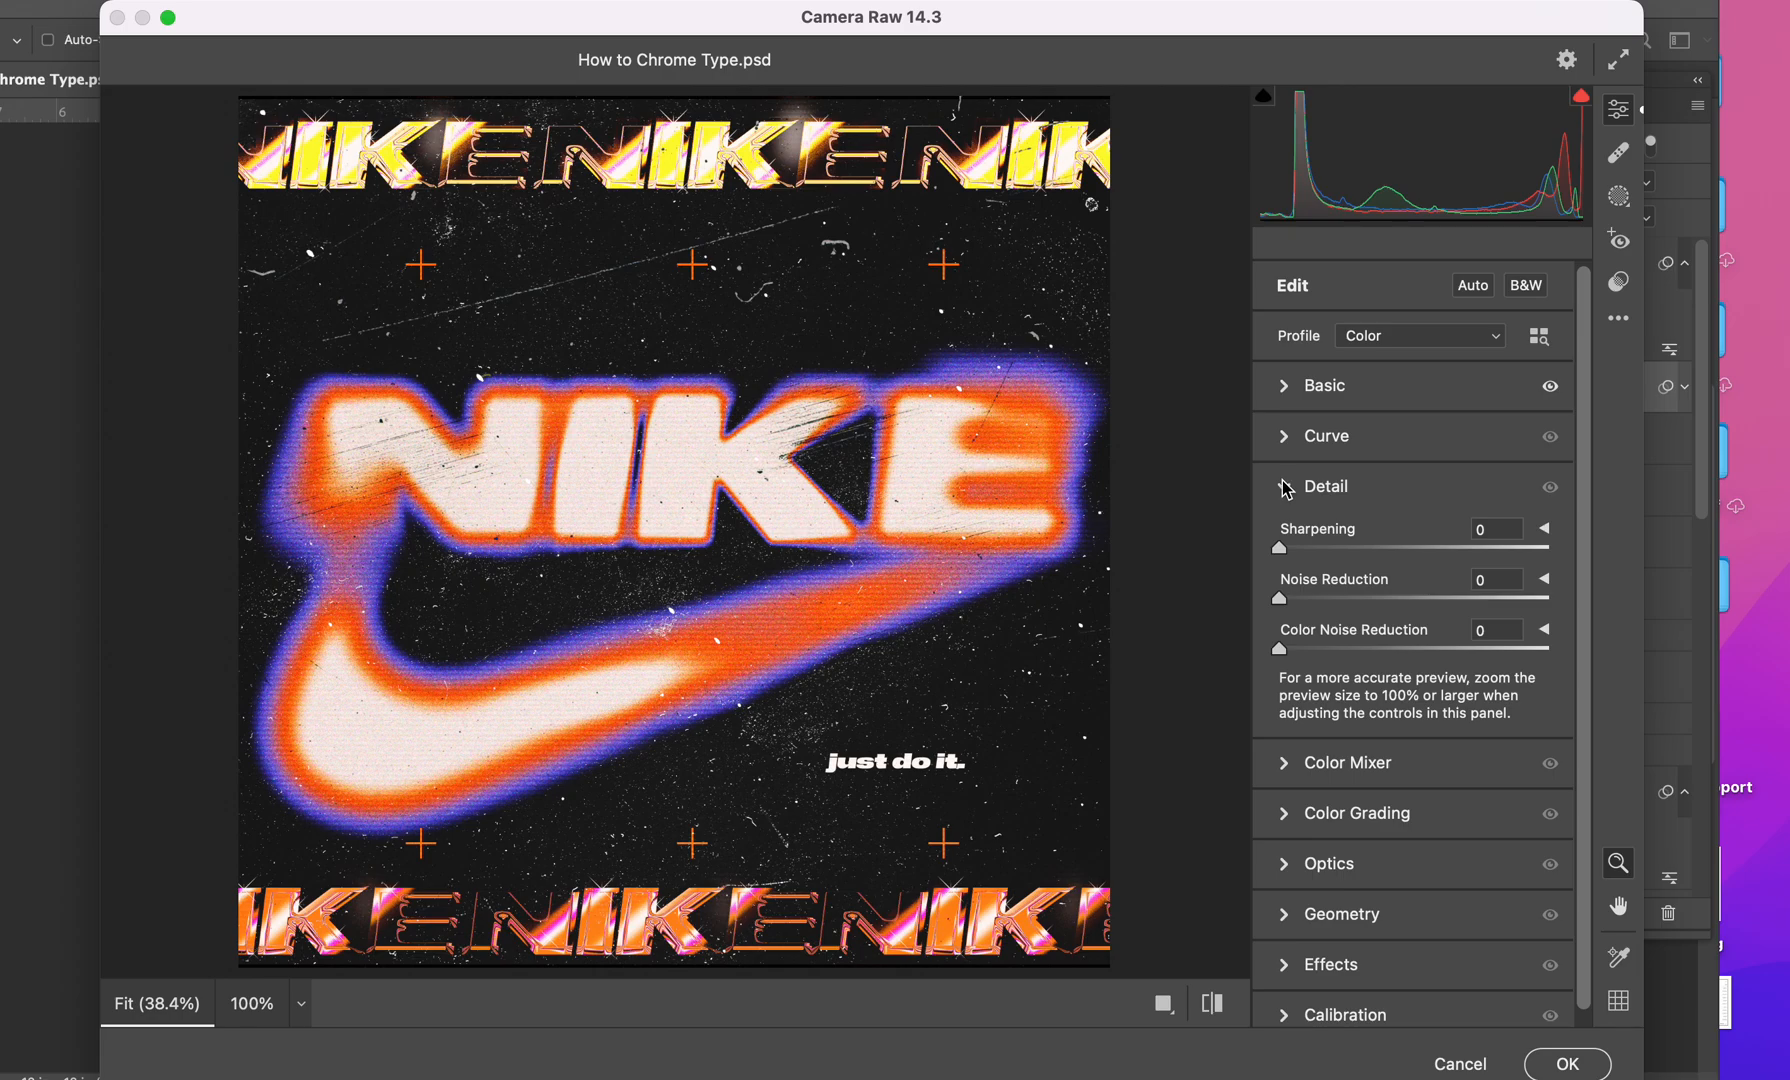
left_click_drag(1300, 527, 1262, 524)
left_click(1288, 492)
Step: In the Color Mixer, set the orange Hue to +59, the blue Hue to -43 and the blue Saturation to +7
left_click(1290, 550)
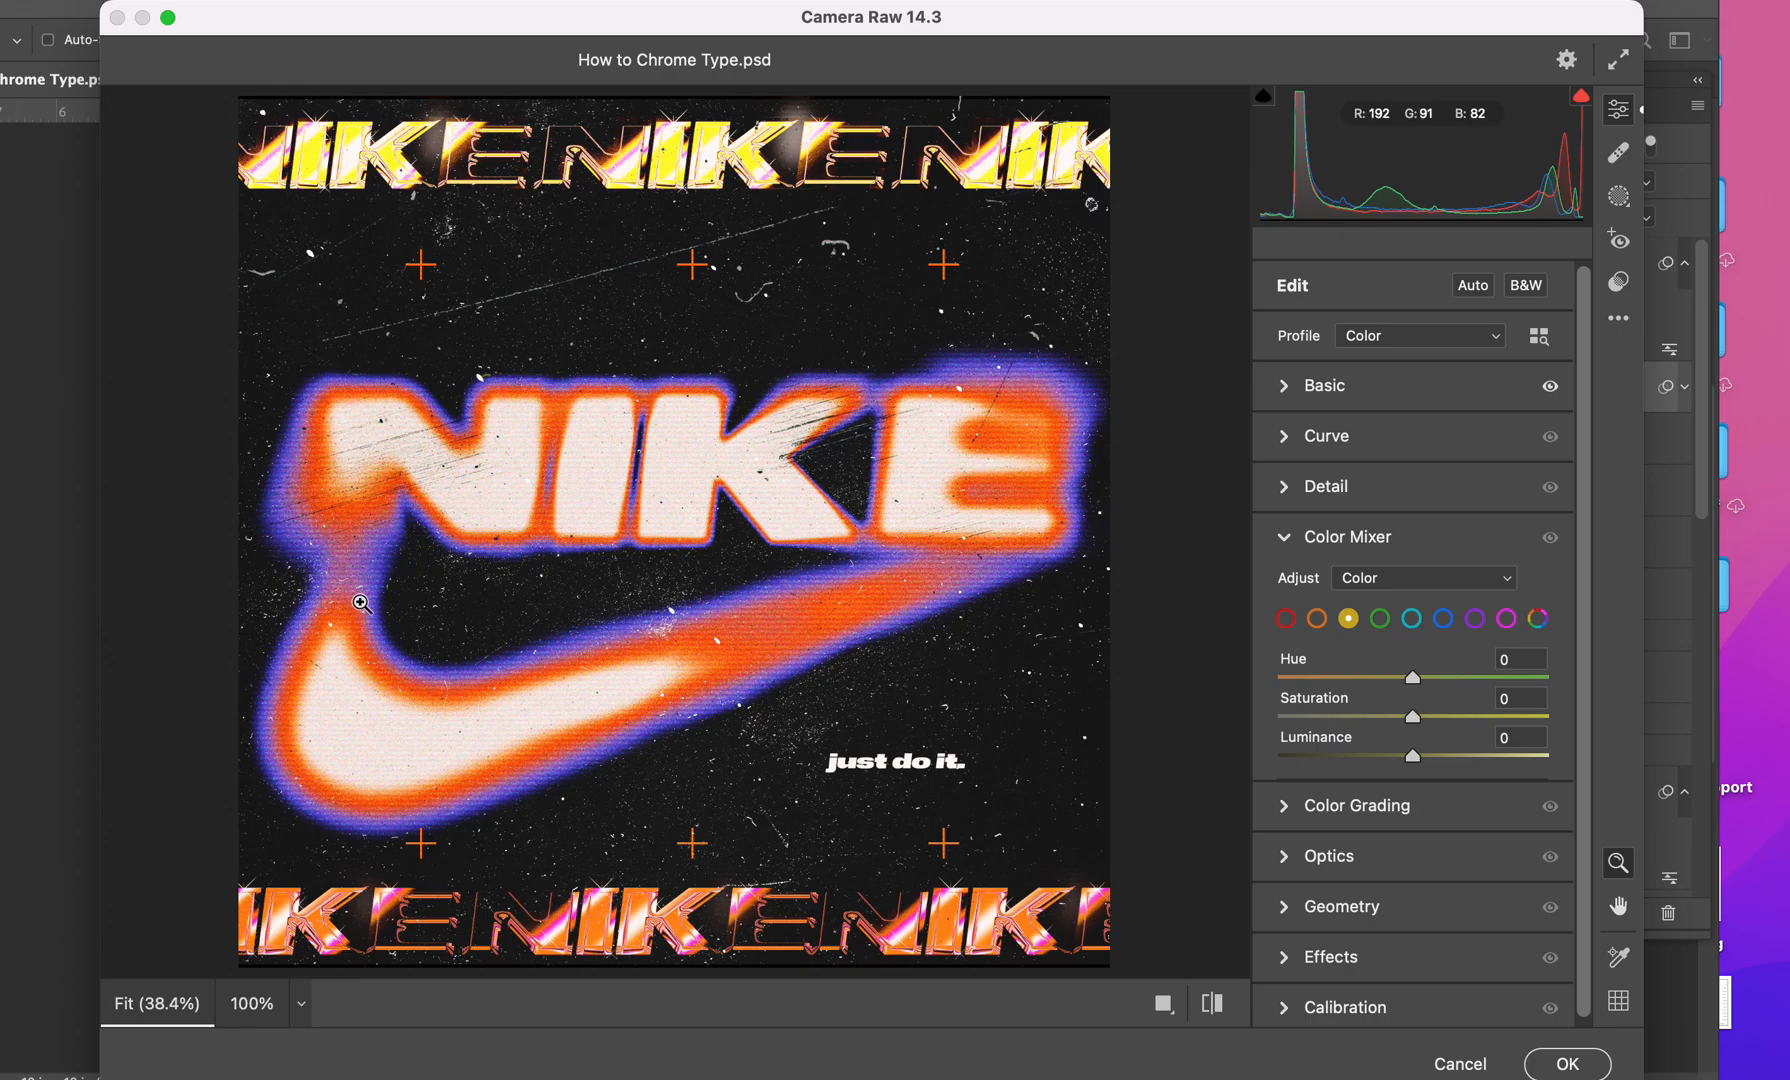
left_click(1318, 619)
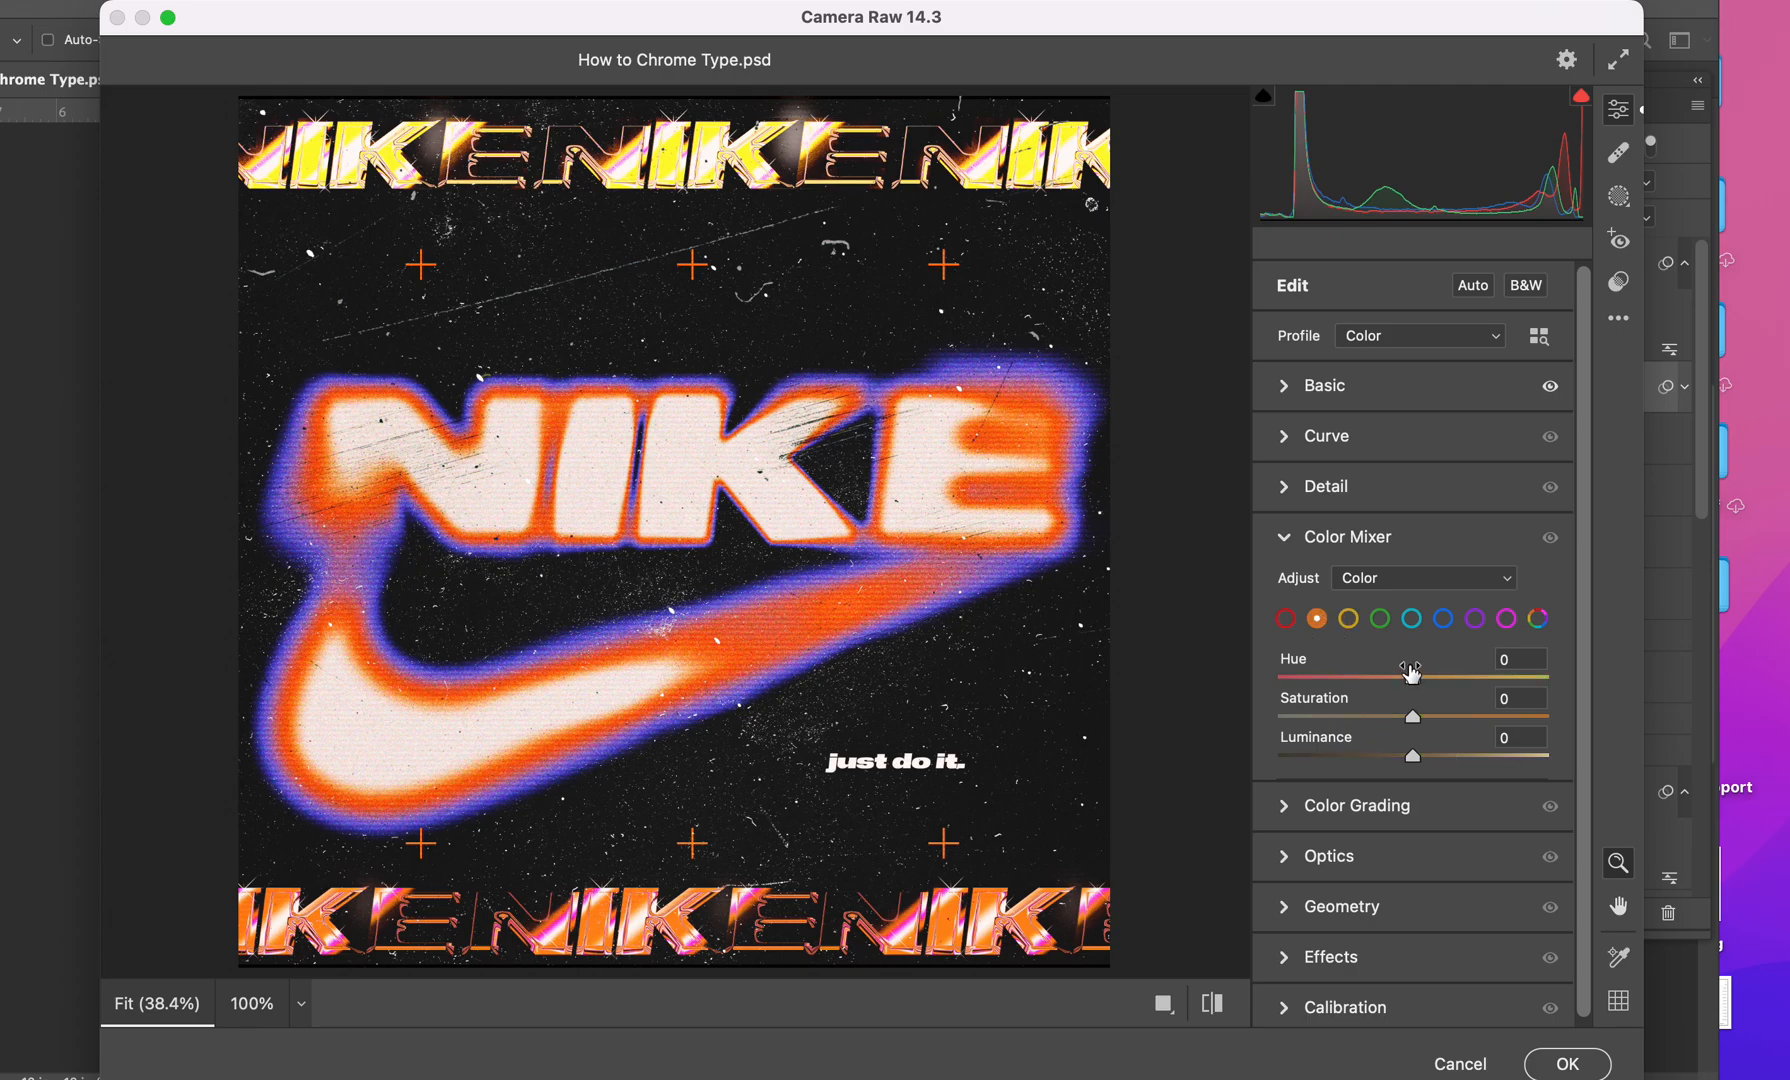
left_click_drag(1411, 673, 1487, 679)
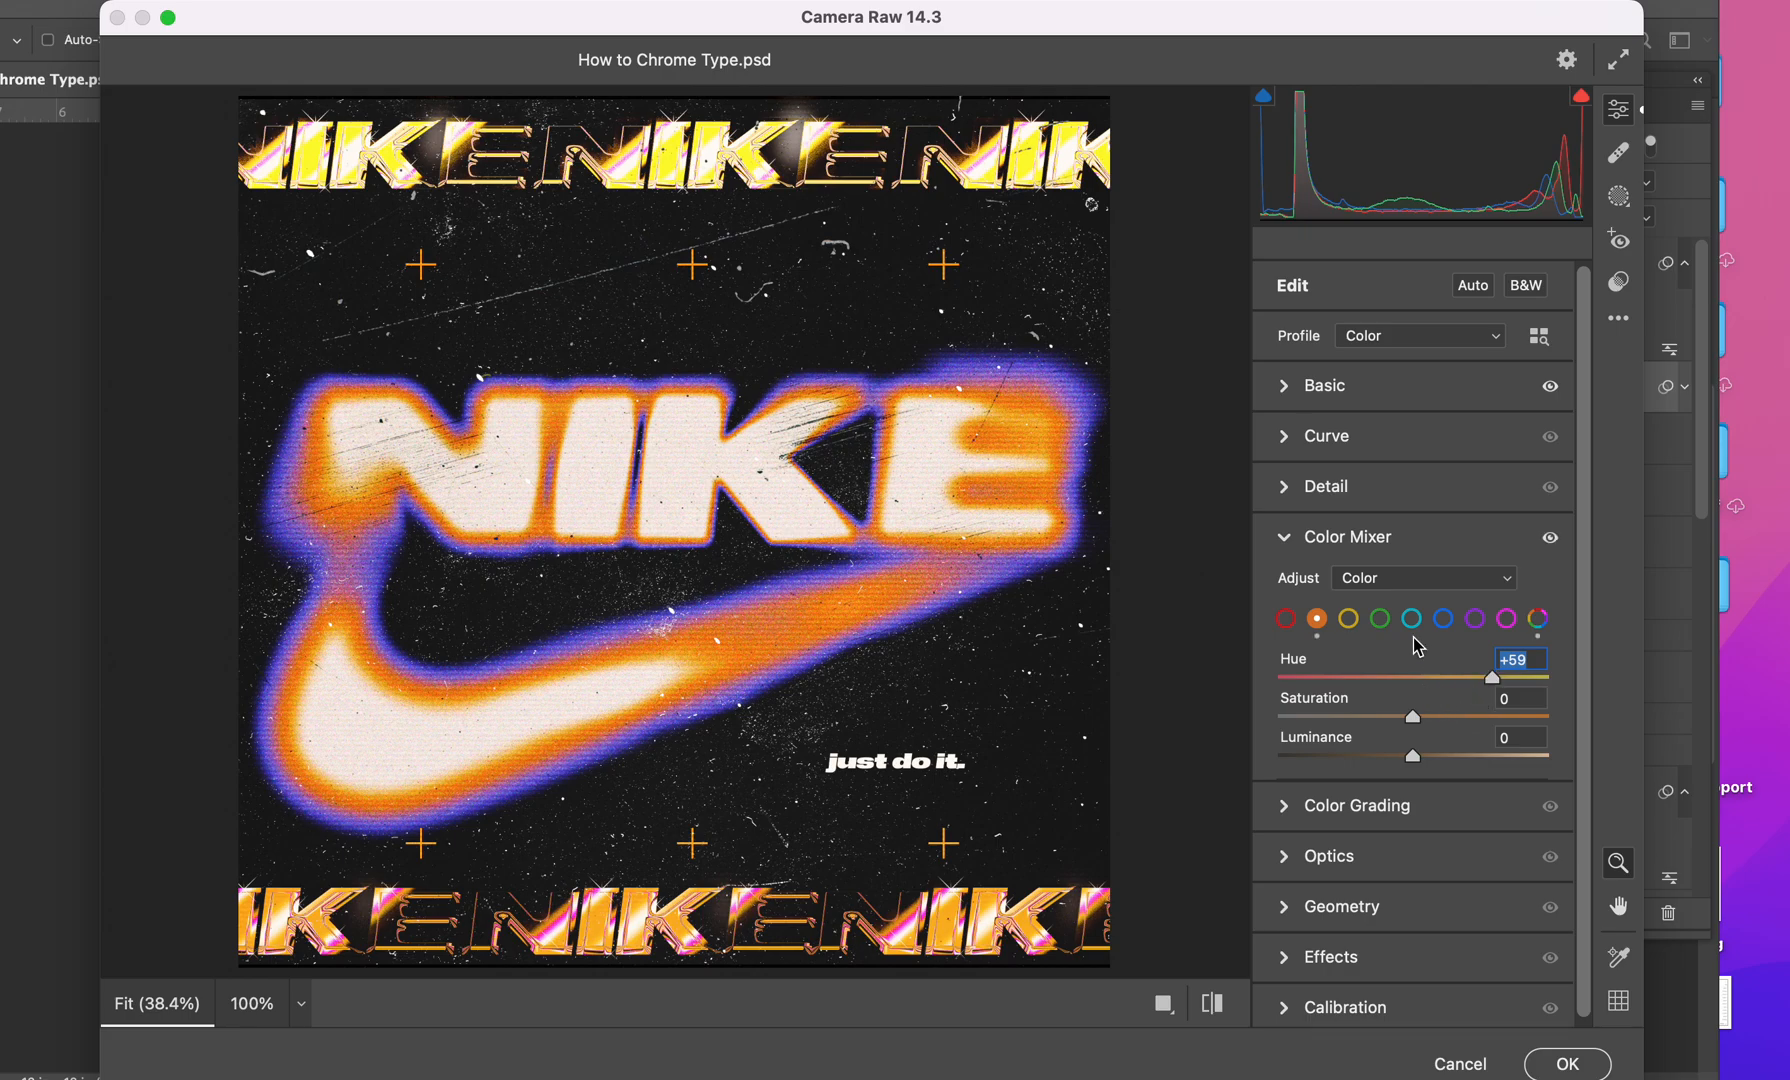
left_click(1443, 619)
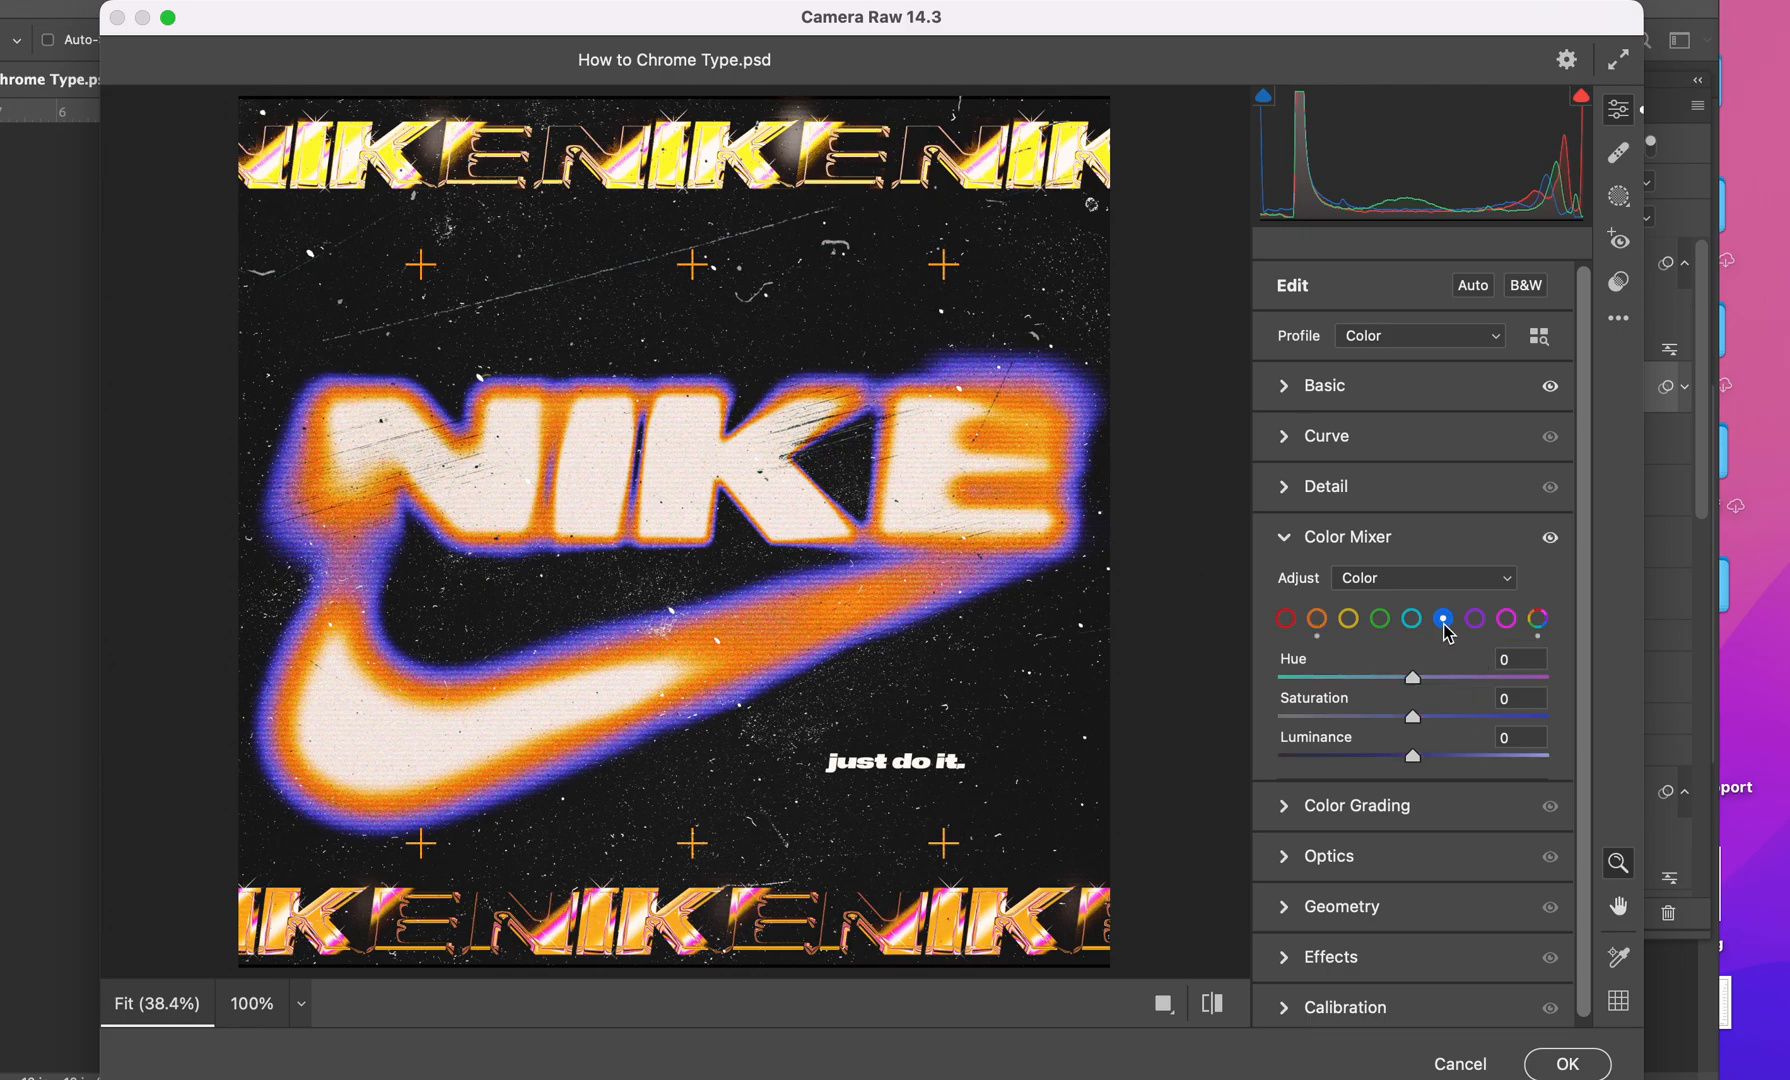
left_click_drag(1412, 677, 1362, 673)
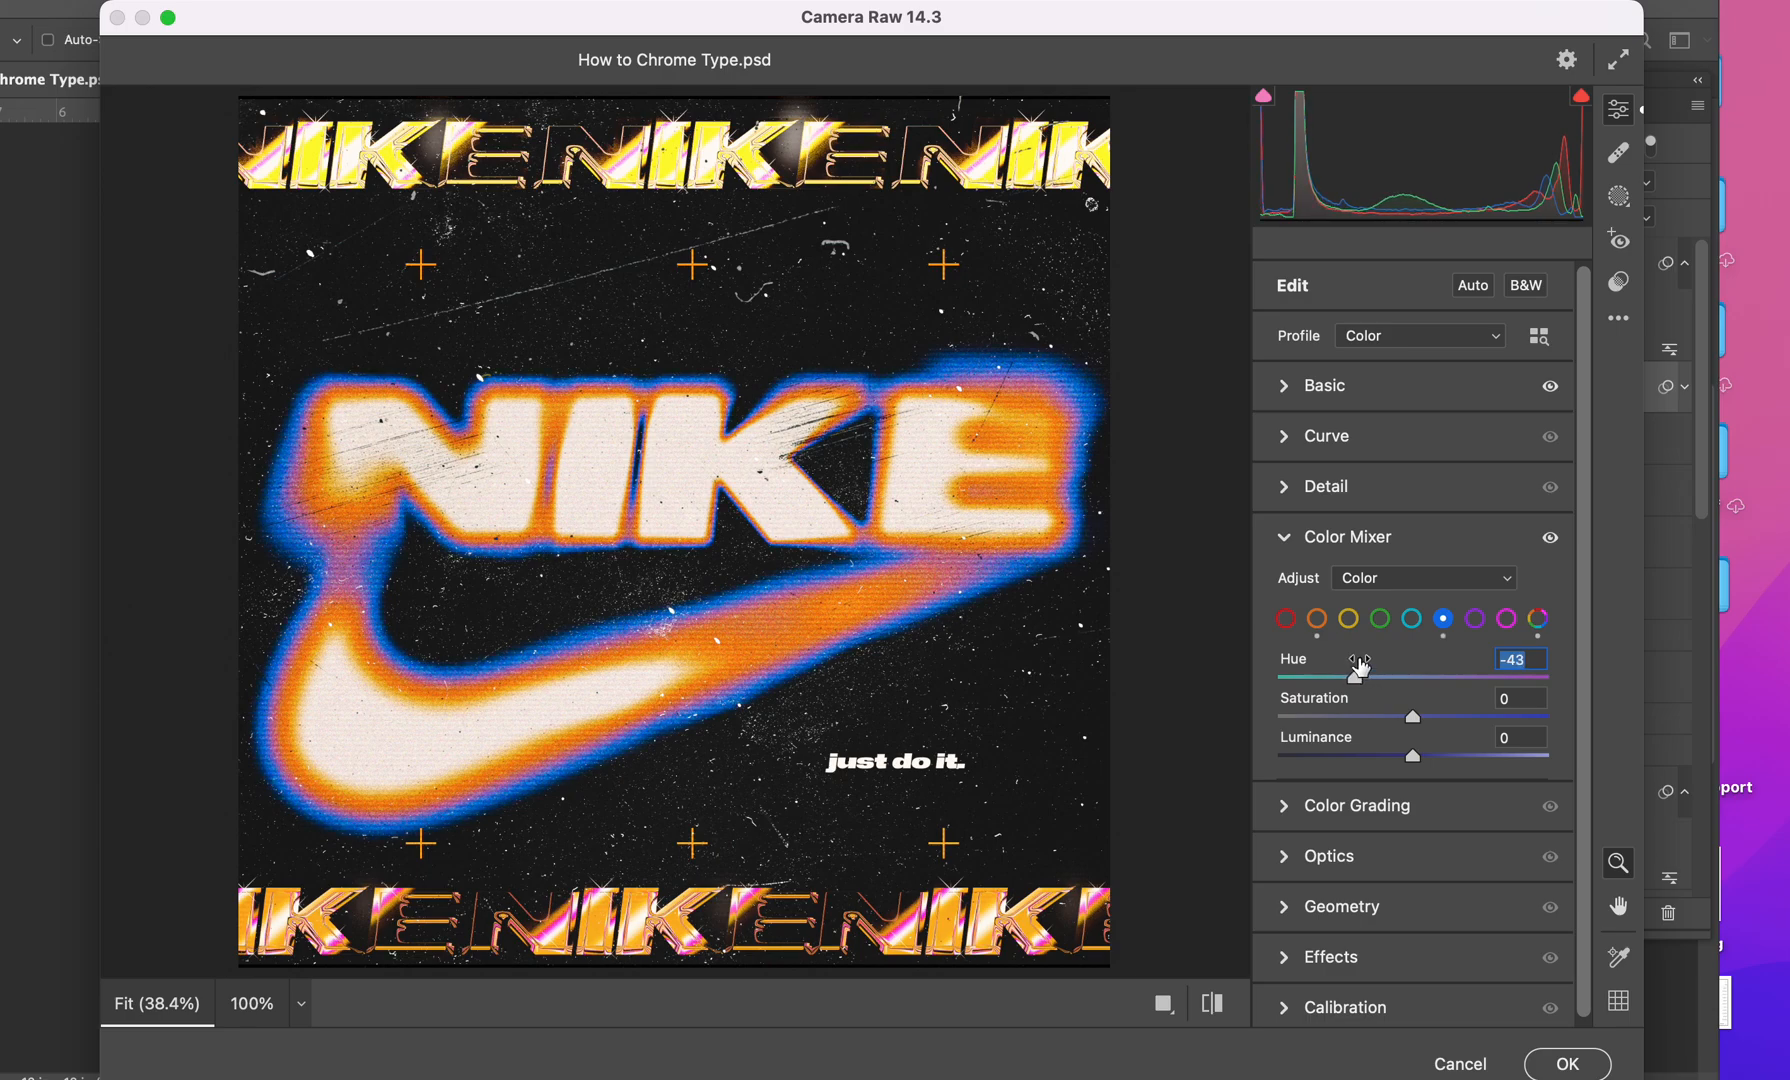
left_click_drag(1418, 715, 1430, 714)
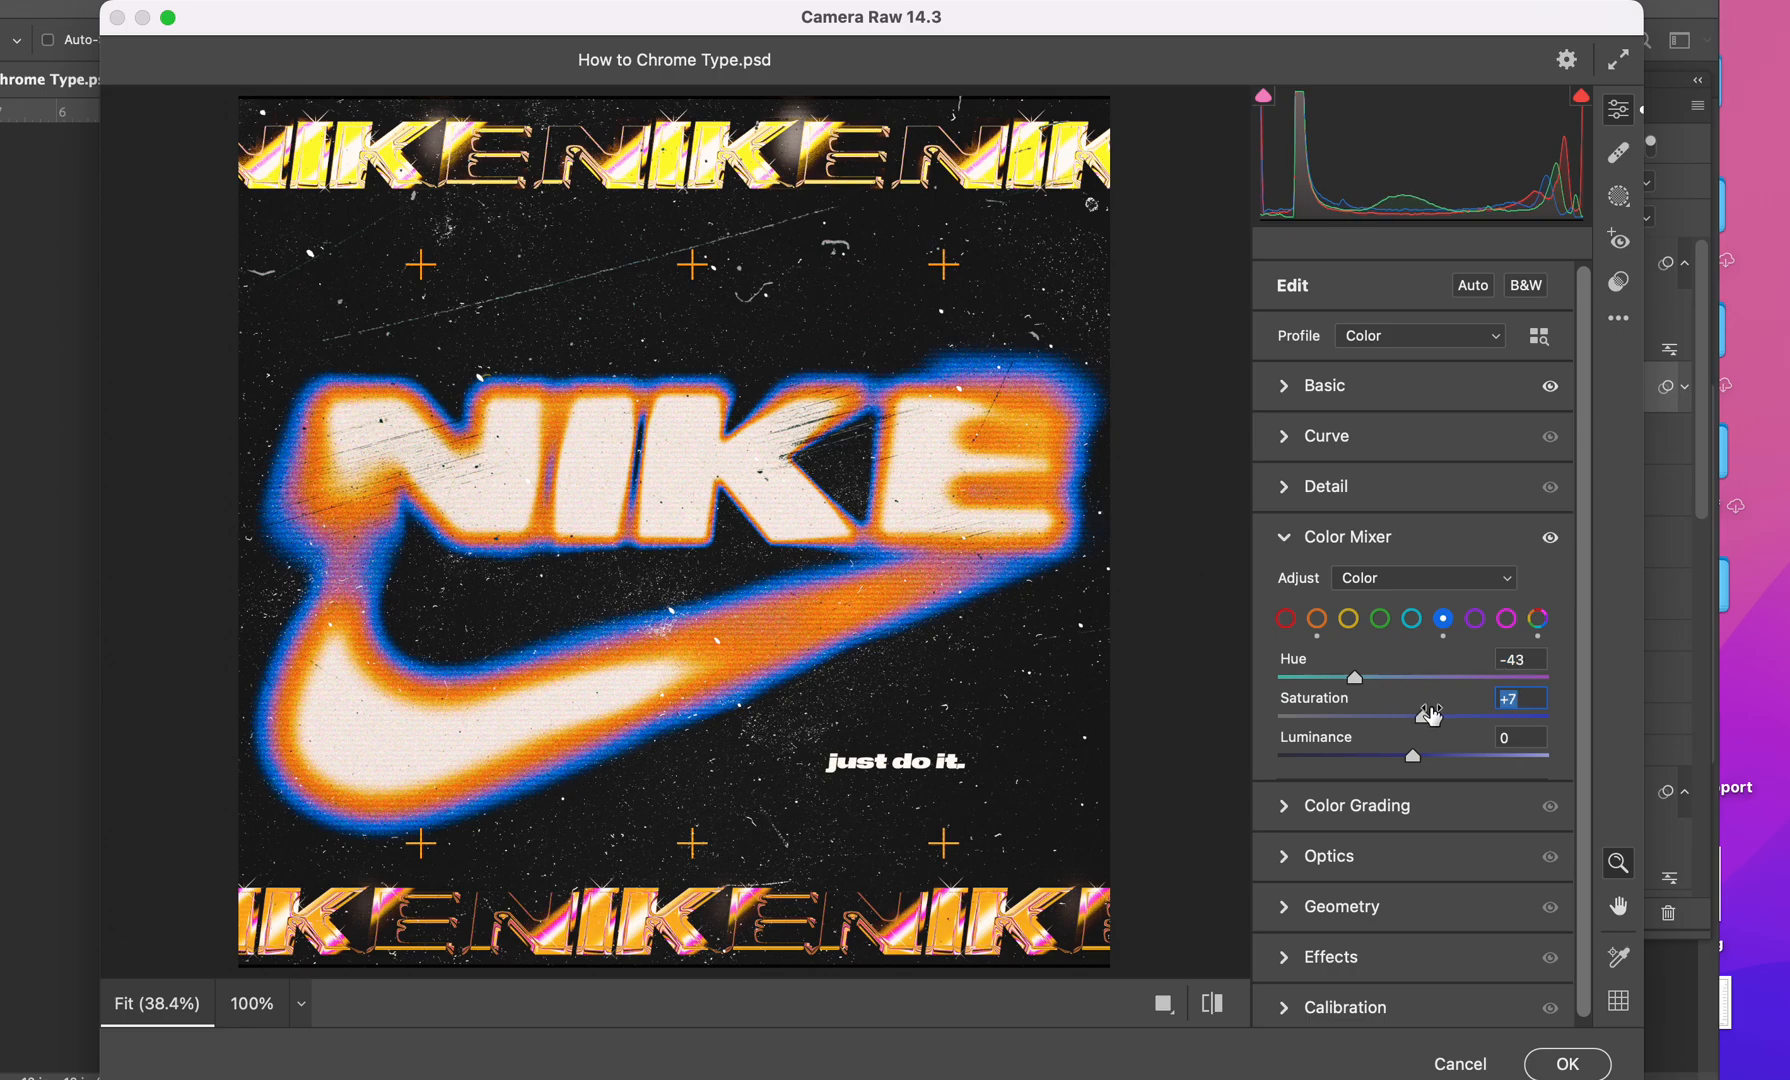
Step: Shift the aqua Hue slightly, set the purple Hue to -13, and collapse the Color Mixer
left_click(1413, 622)
mouse_move(1414, 674)
left_mouse_down()
mouse_move(1494, 670)
mouse_move(1322, 670)
mouse_move(1489, 675)
mouse_move(1408, 680)
left_mouse_up()
left_click(1474, 620)
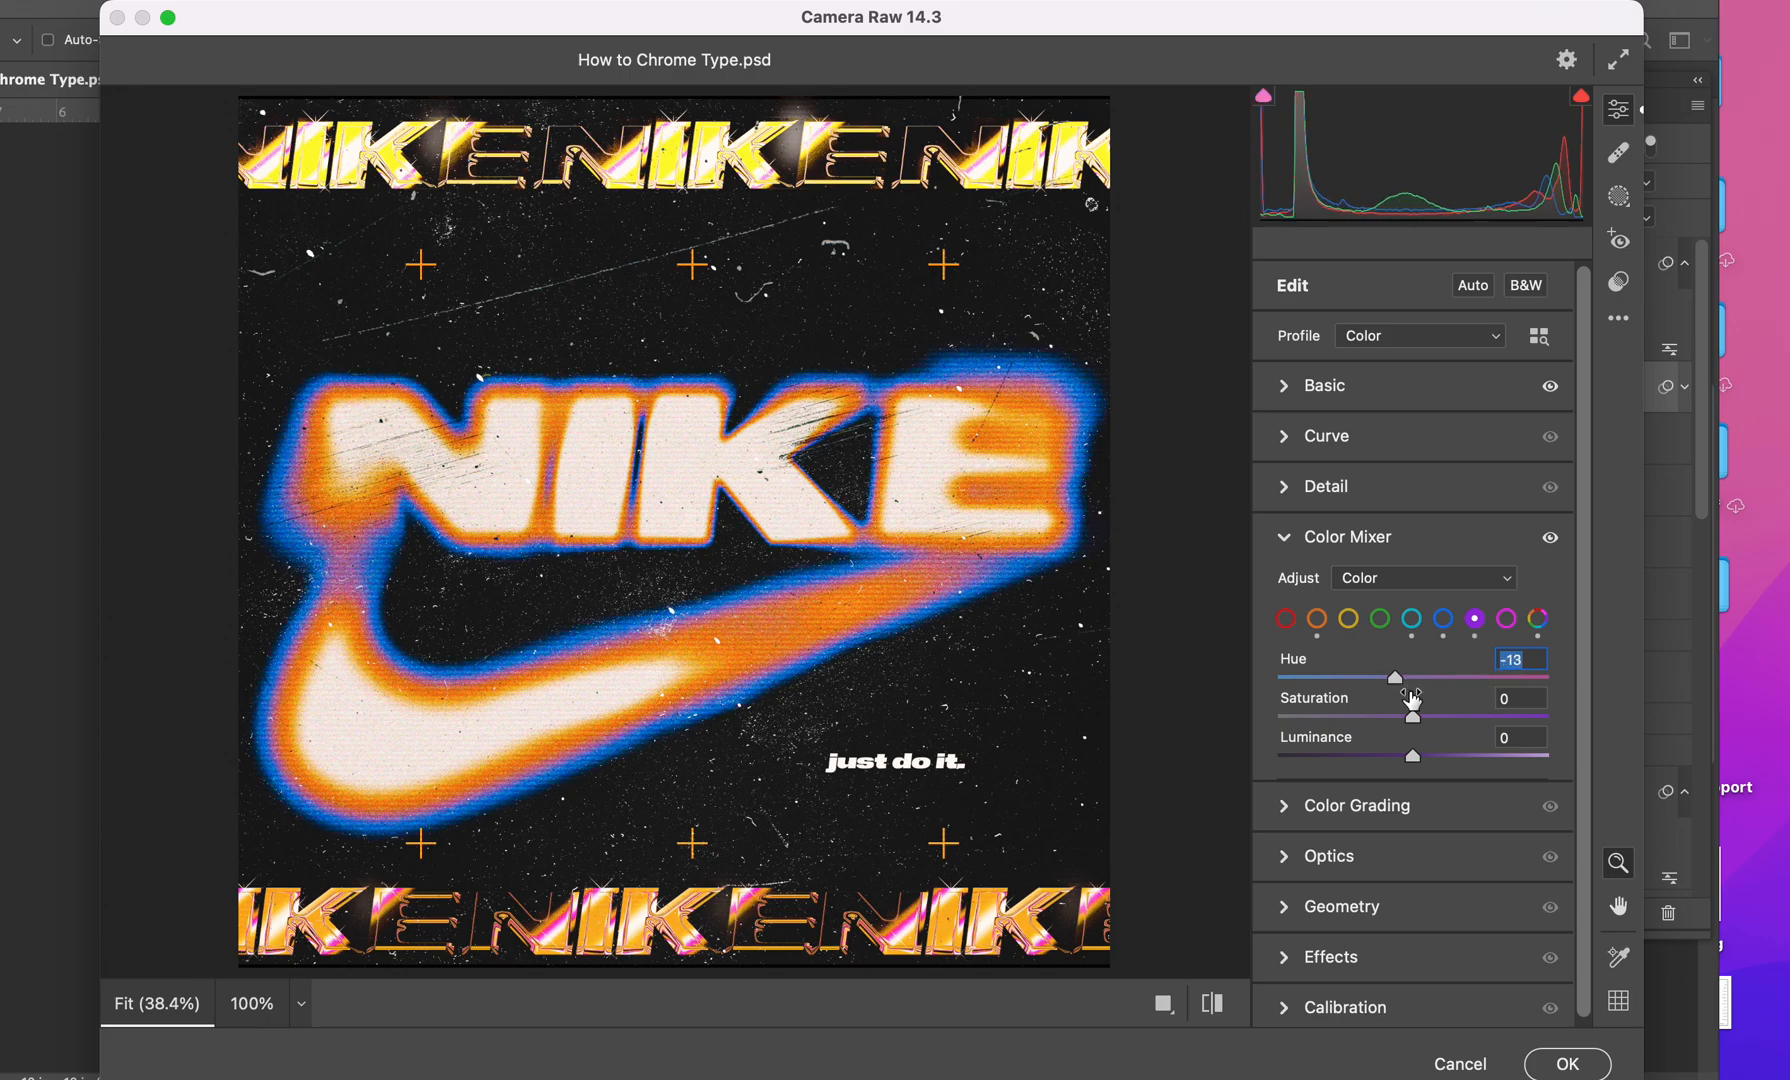
left_click(1290, 542)
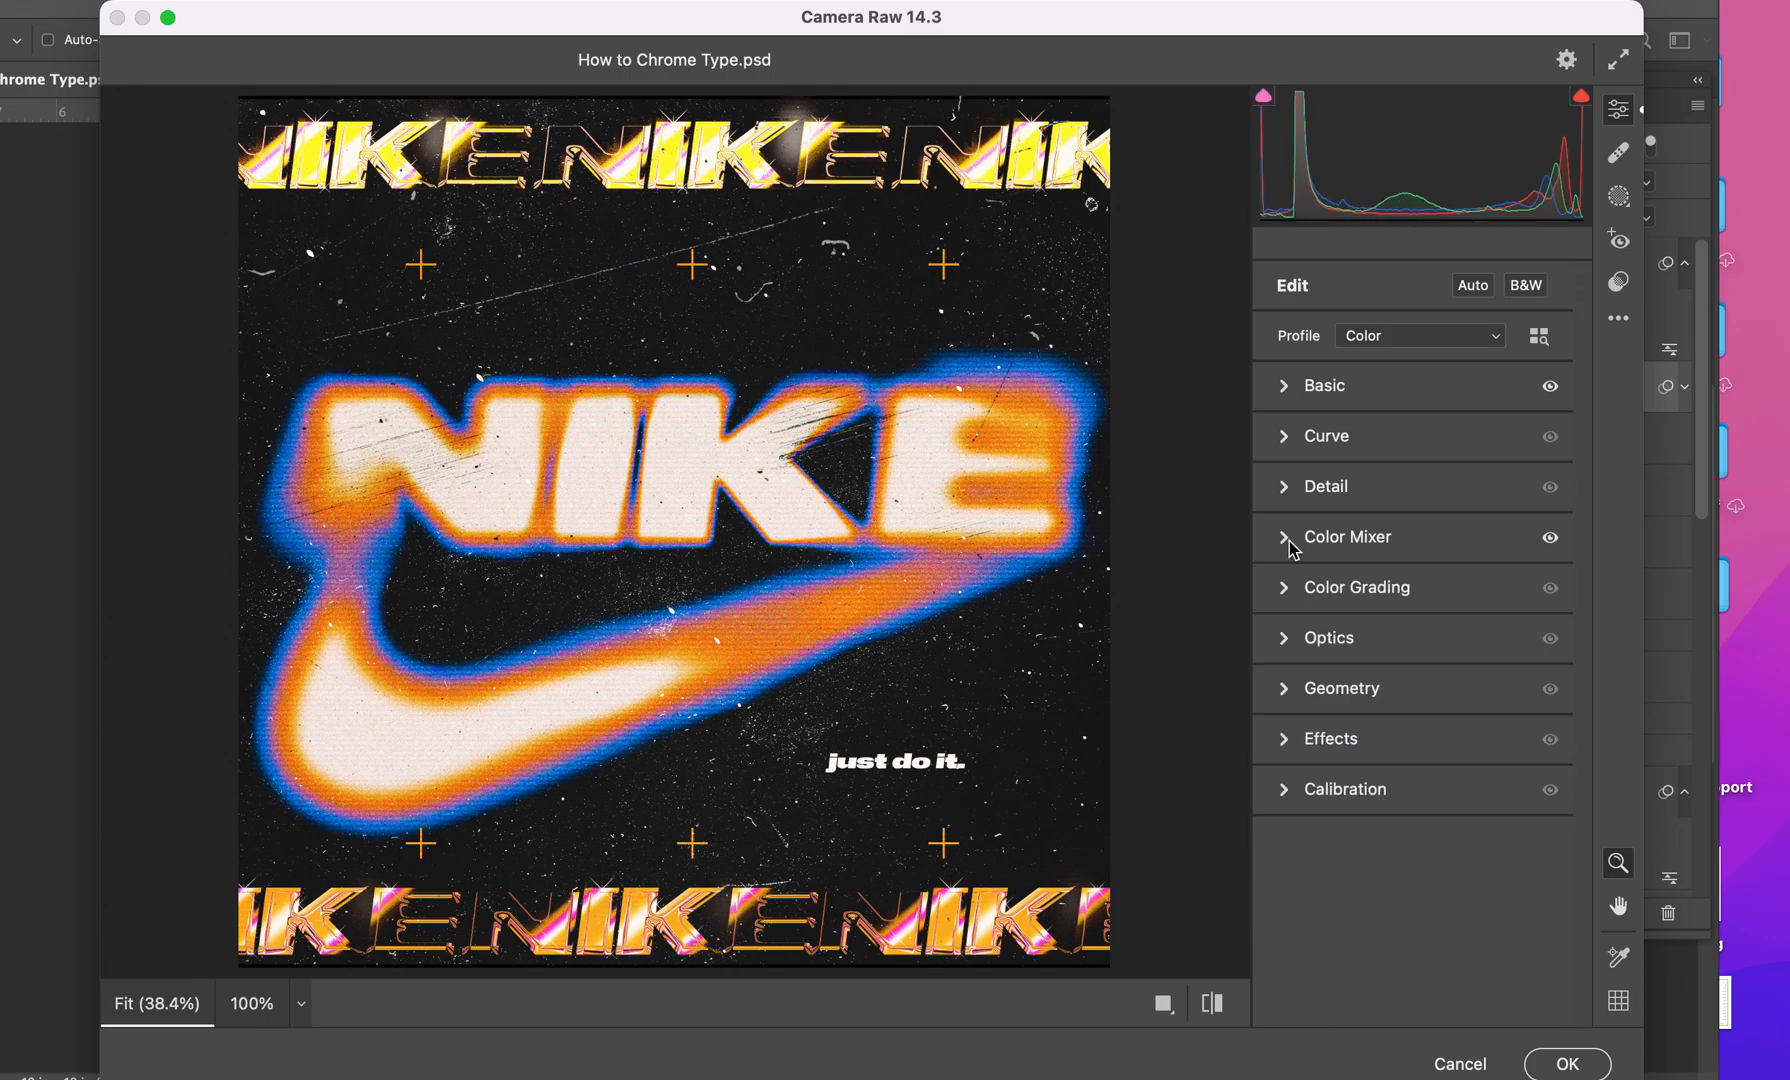
Step: Look over the Color Grading wheels, try Optics with Distortion +3 and Vignette +44, and reset Optics
left_click(1288, 590)
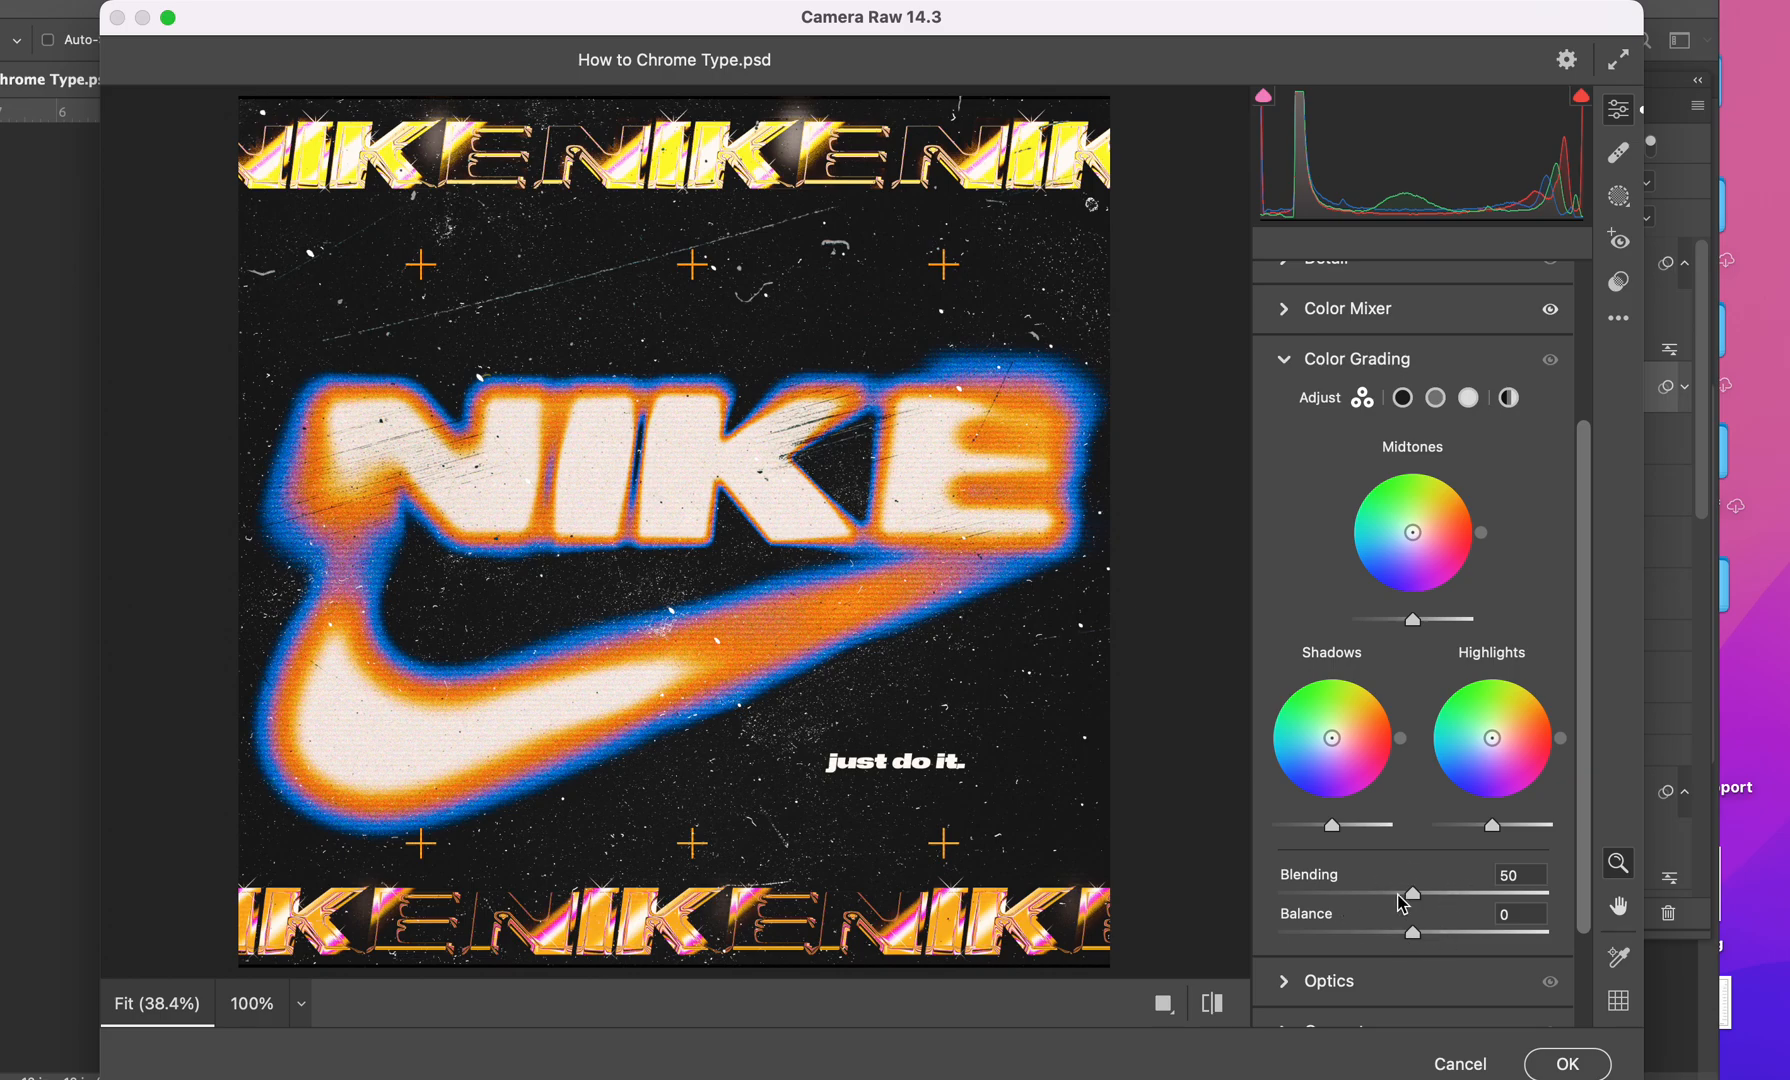
left_click(1285, 362)
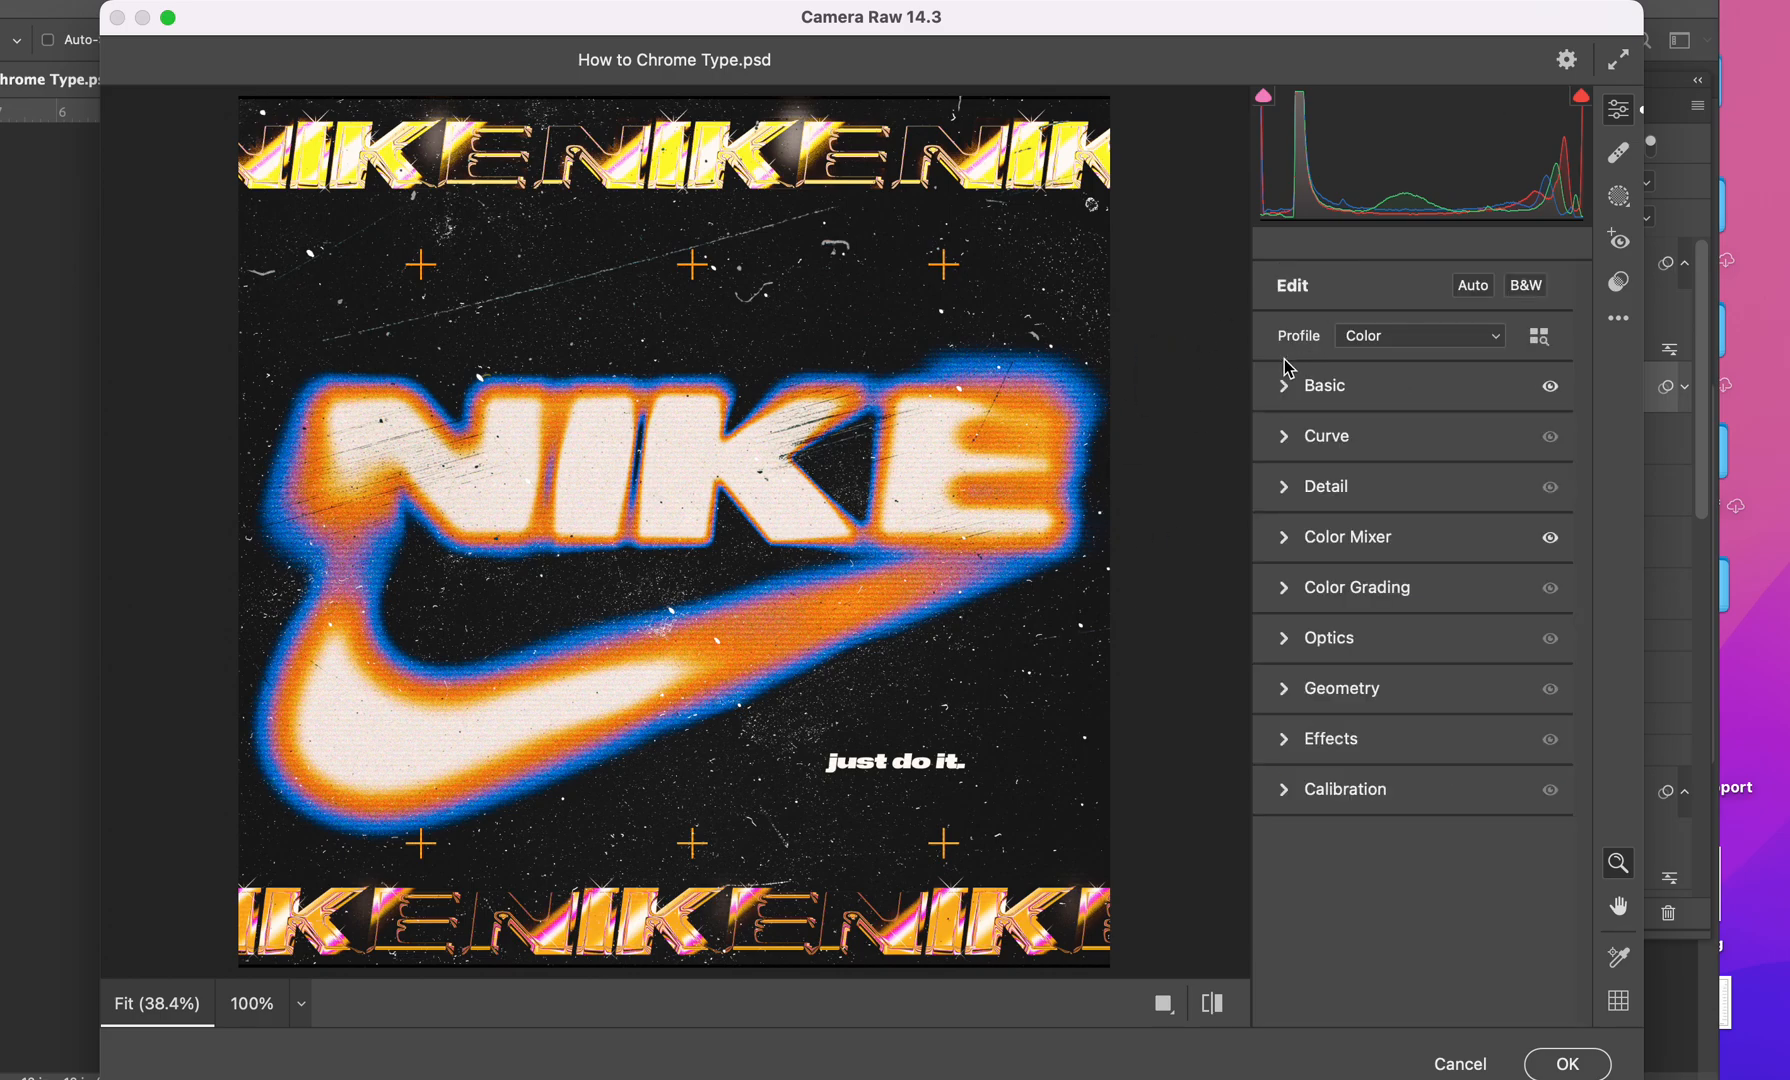
left_click(1287, 643)
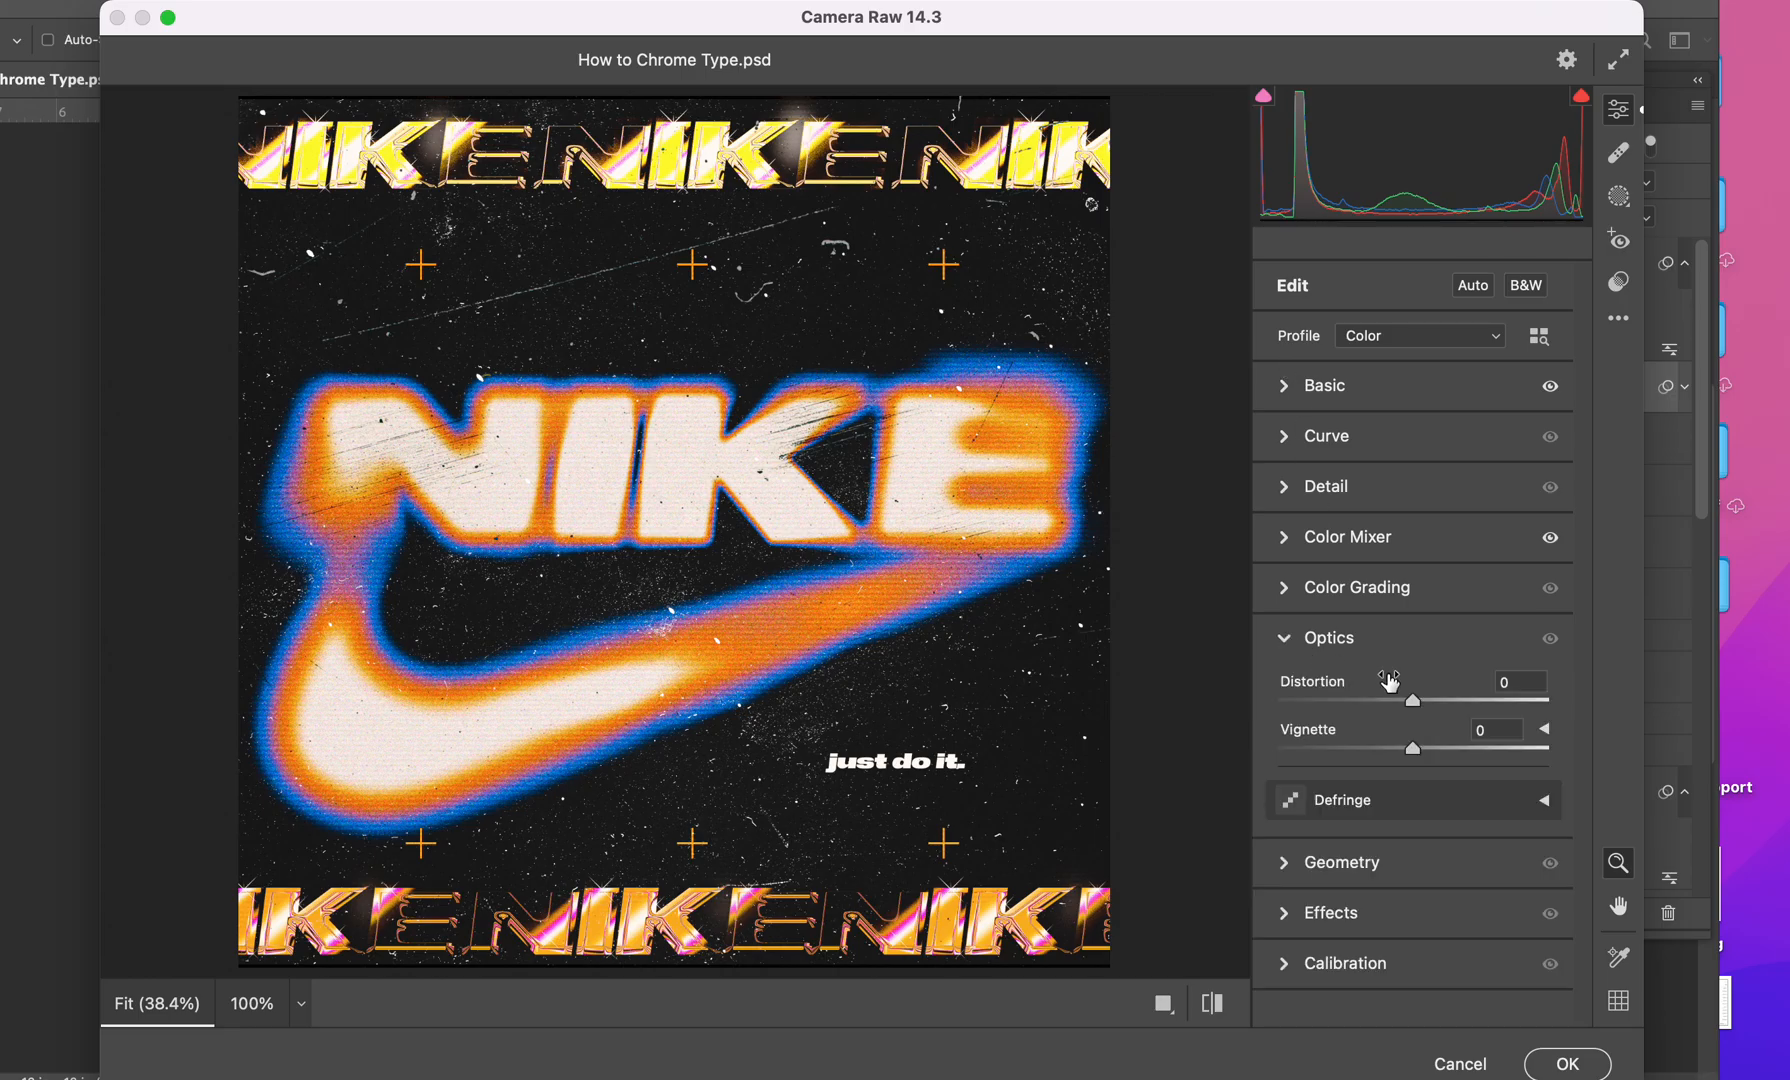
left_click_drag(1398, 689, 1515, 750)
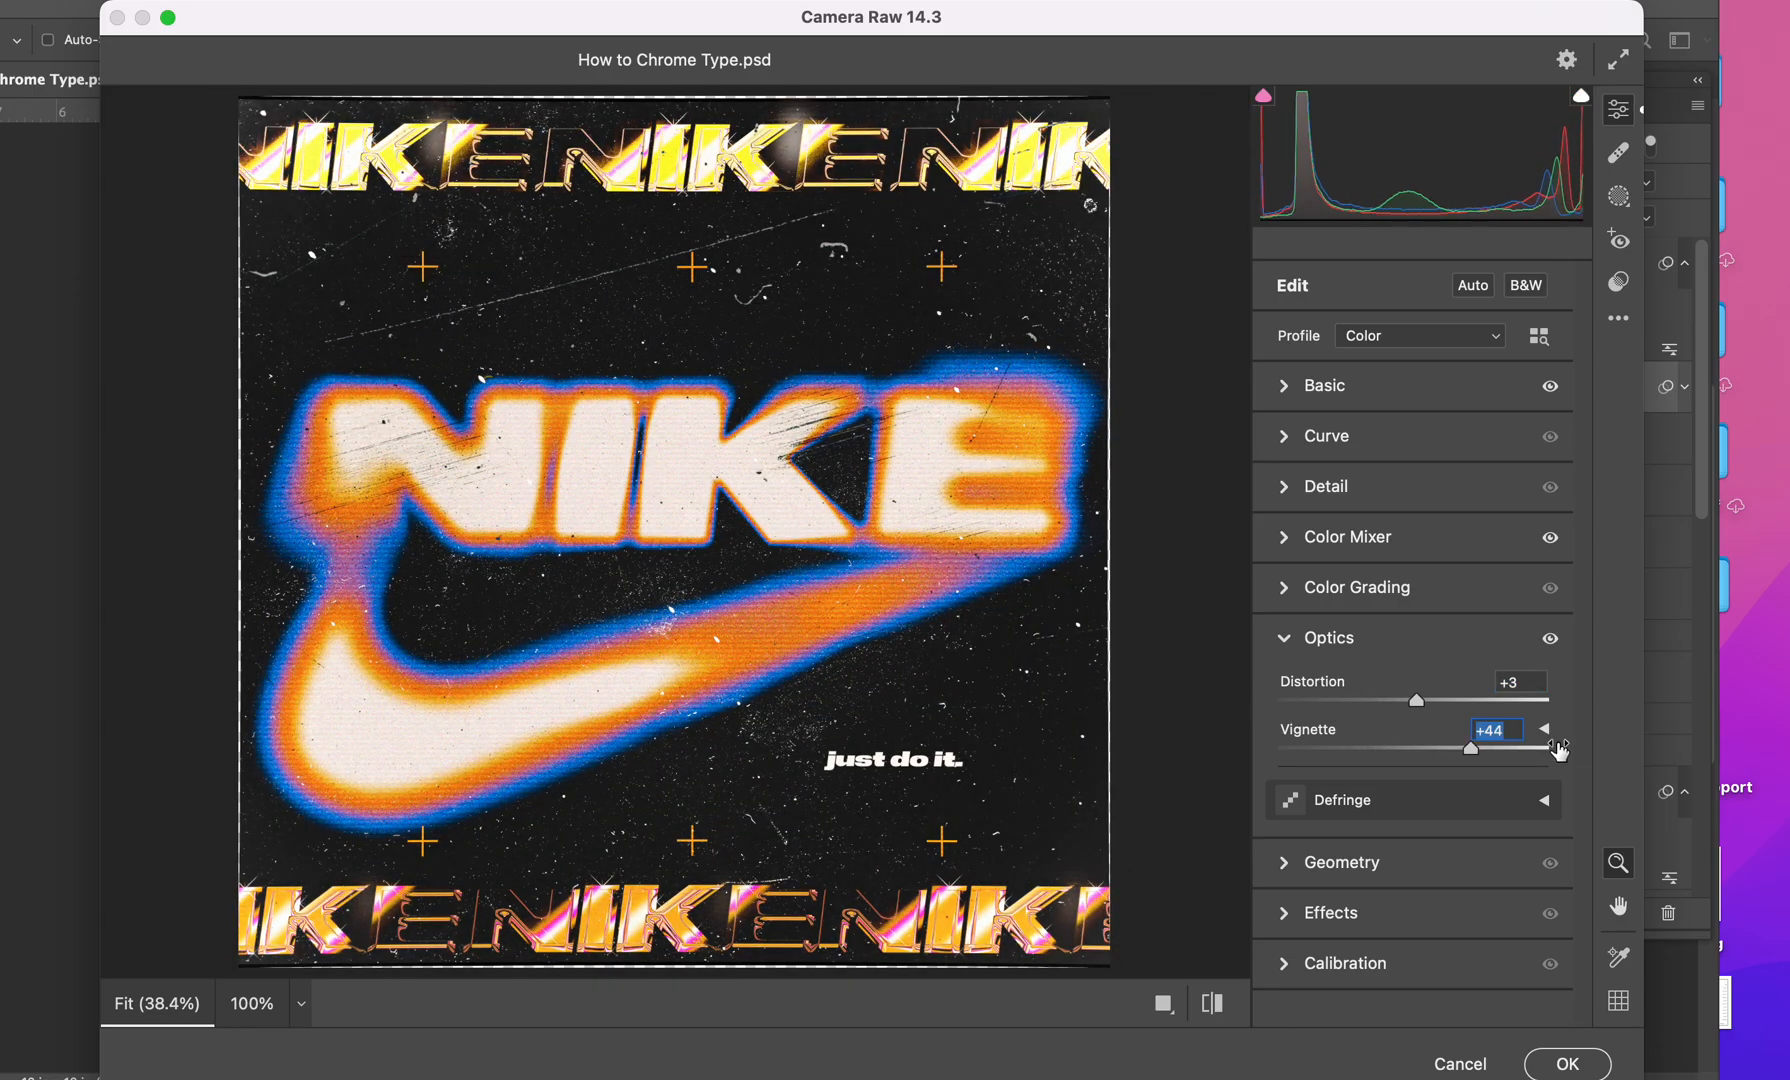
left_click(1326, 648, "alt")
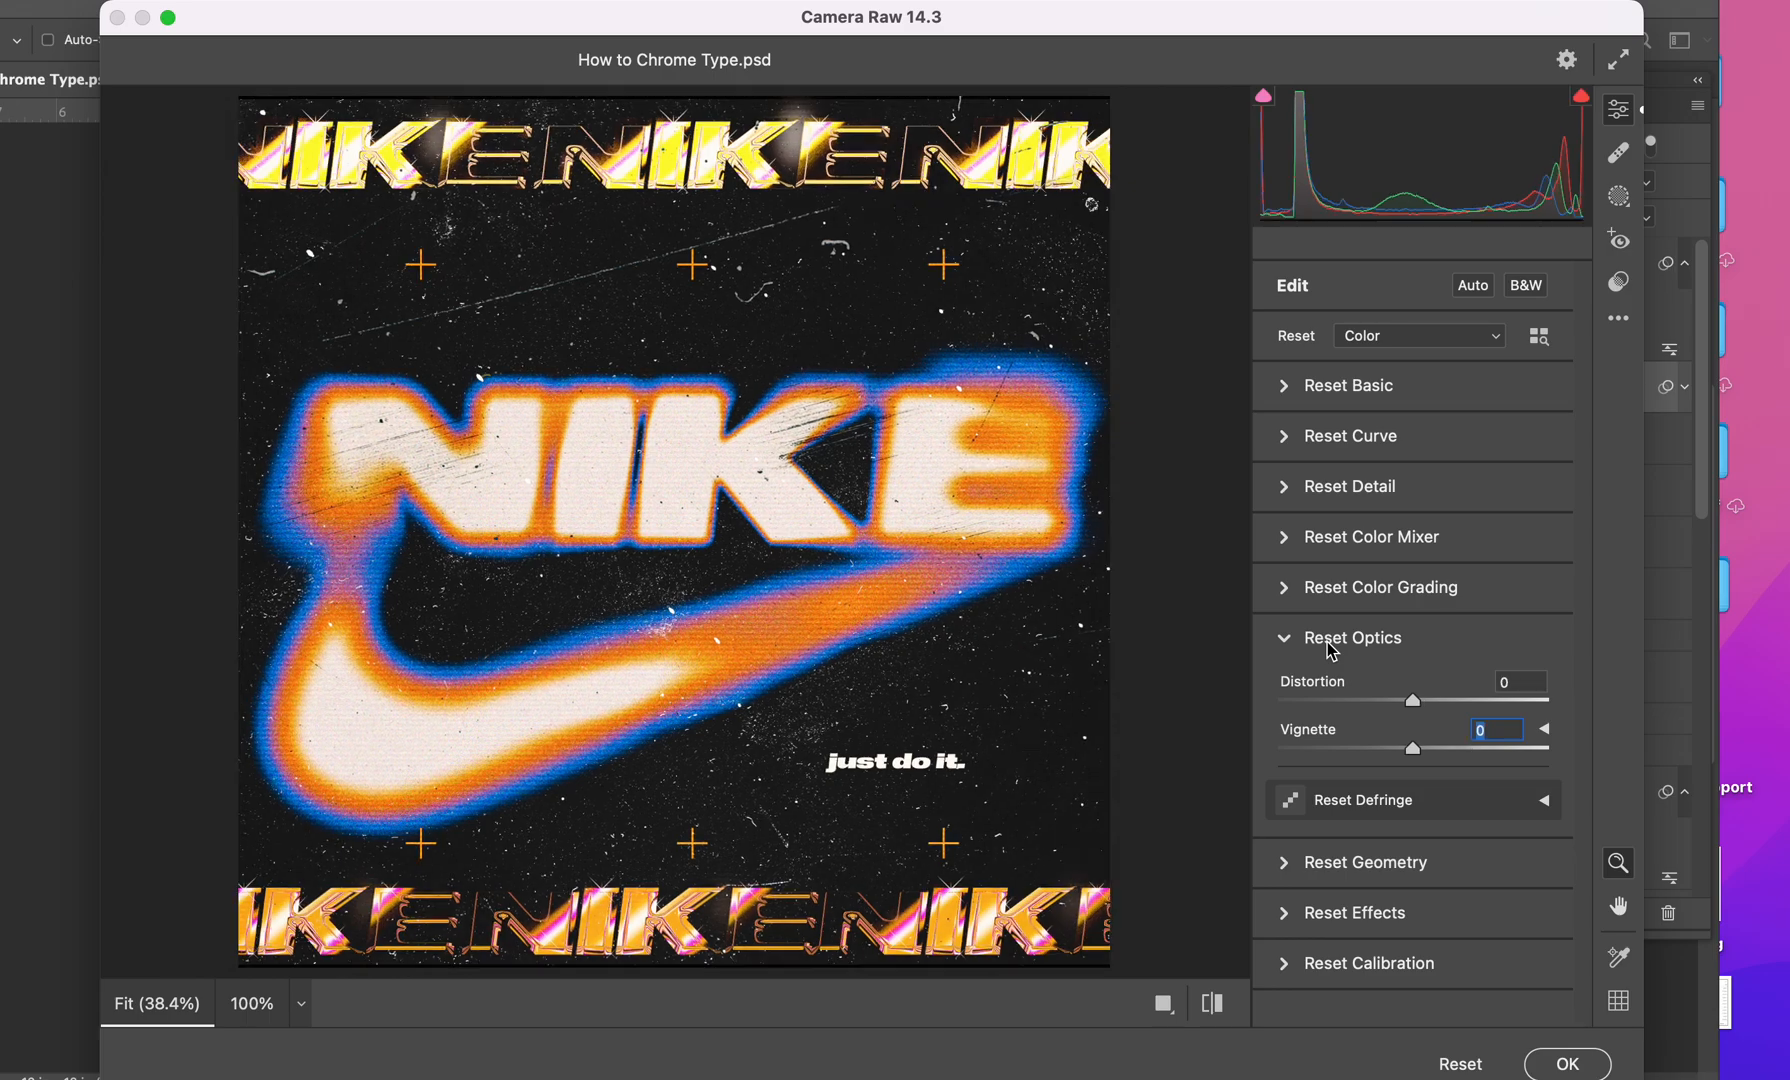
left_click(1289, 650)
Step: Try Geometry transforms with Vertical +3, Horizontal -47, Aspect +48, Scale 115, Offset X +12.6 and Offset Y +0.8, and reset Geometry
left_click(1285, 690)
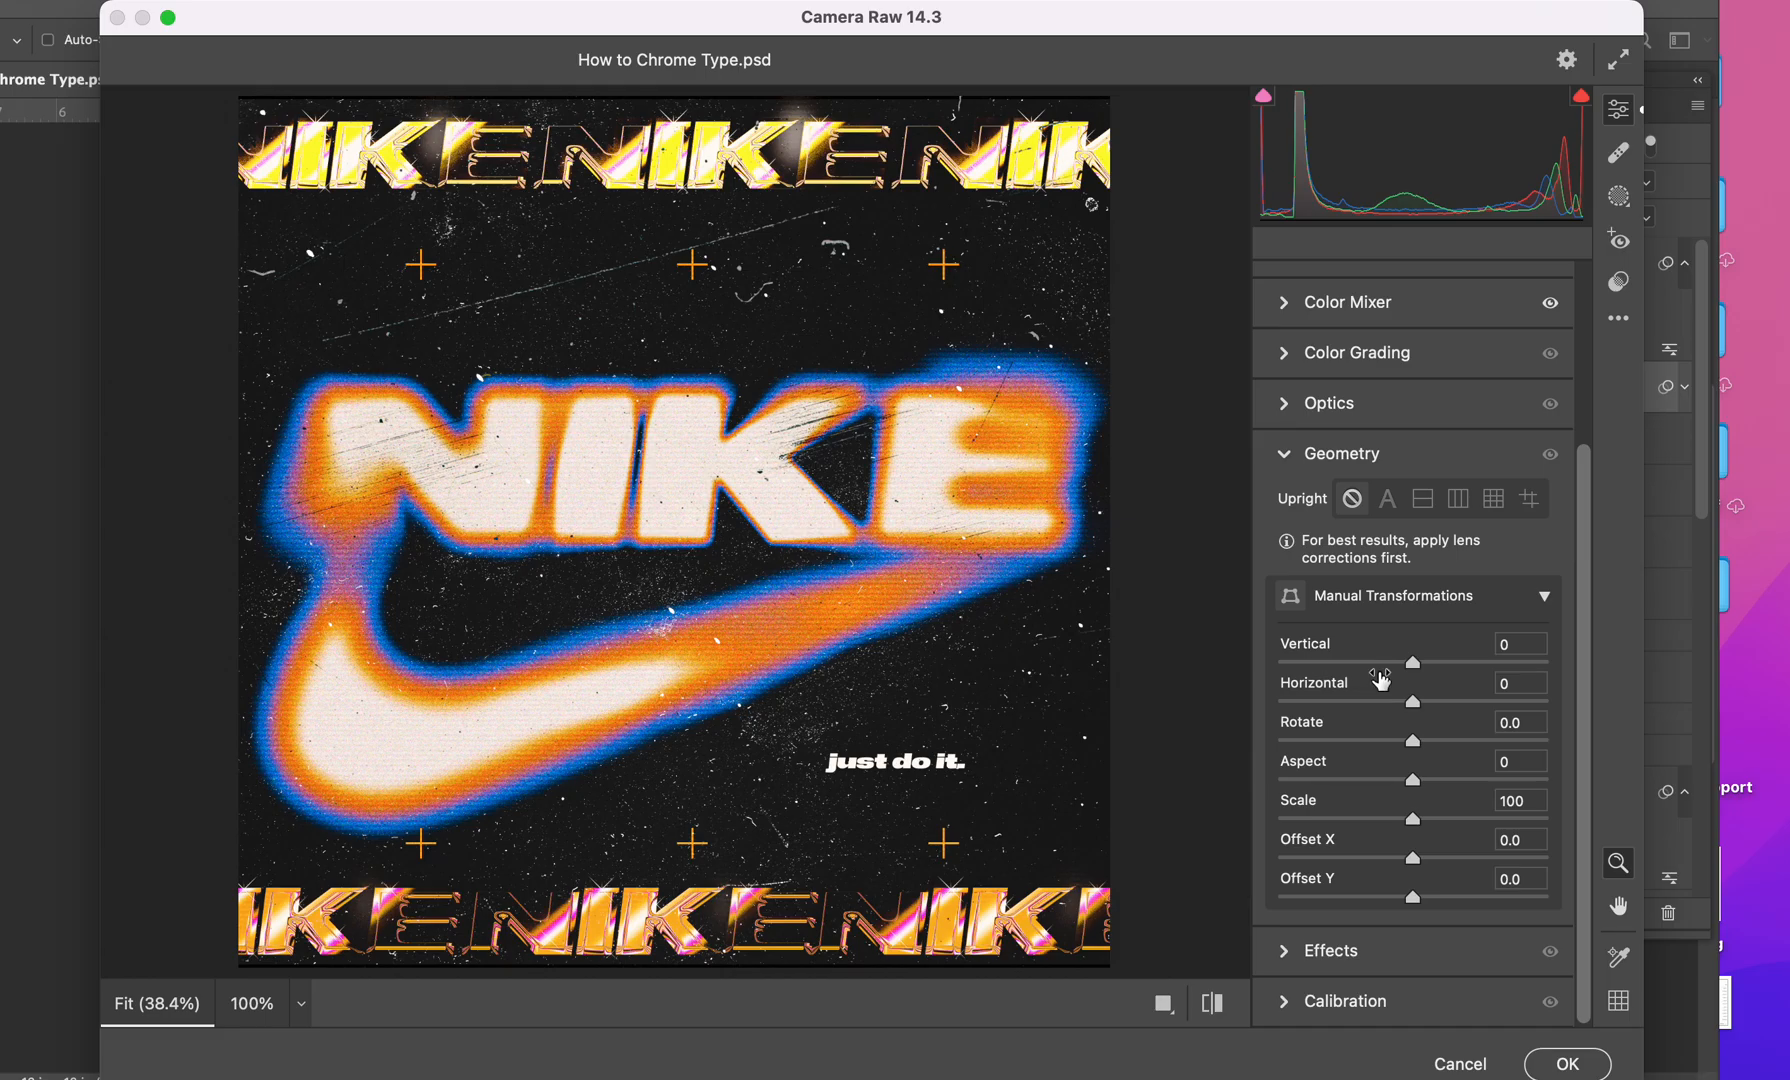
left_click_drag(1400, 650, 1497, 846)
type("0")
left_click_drag(1403, 889, 1418, 889)
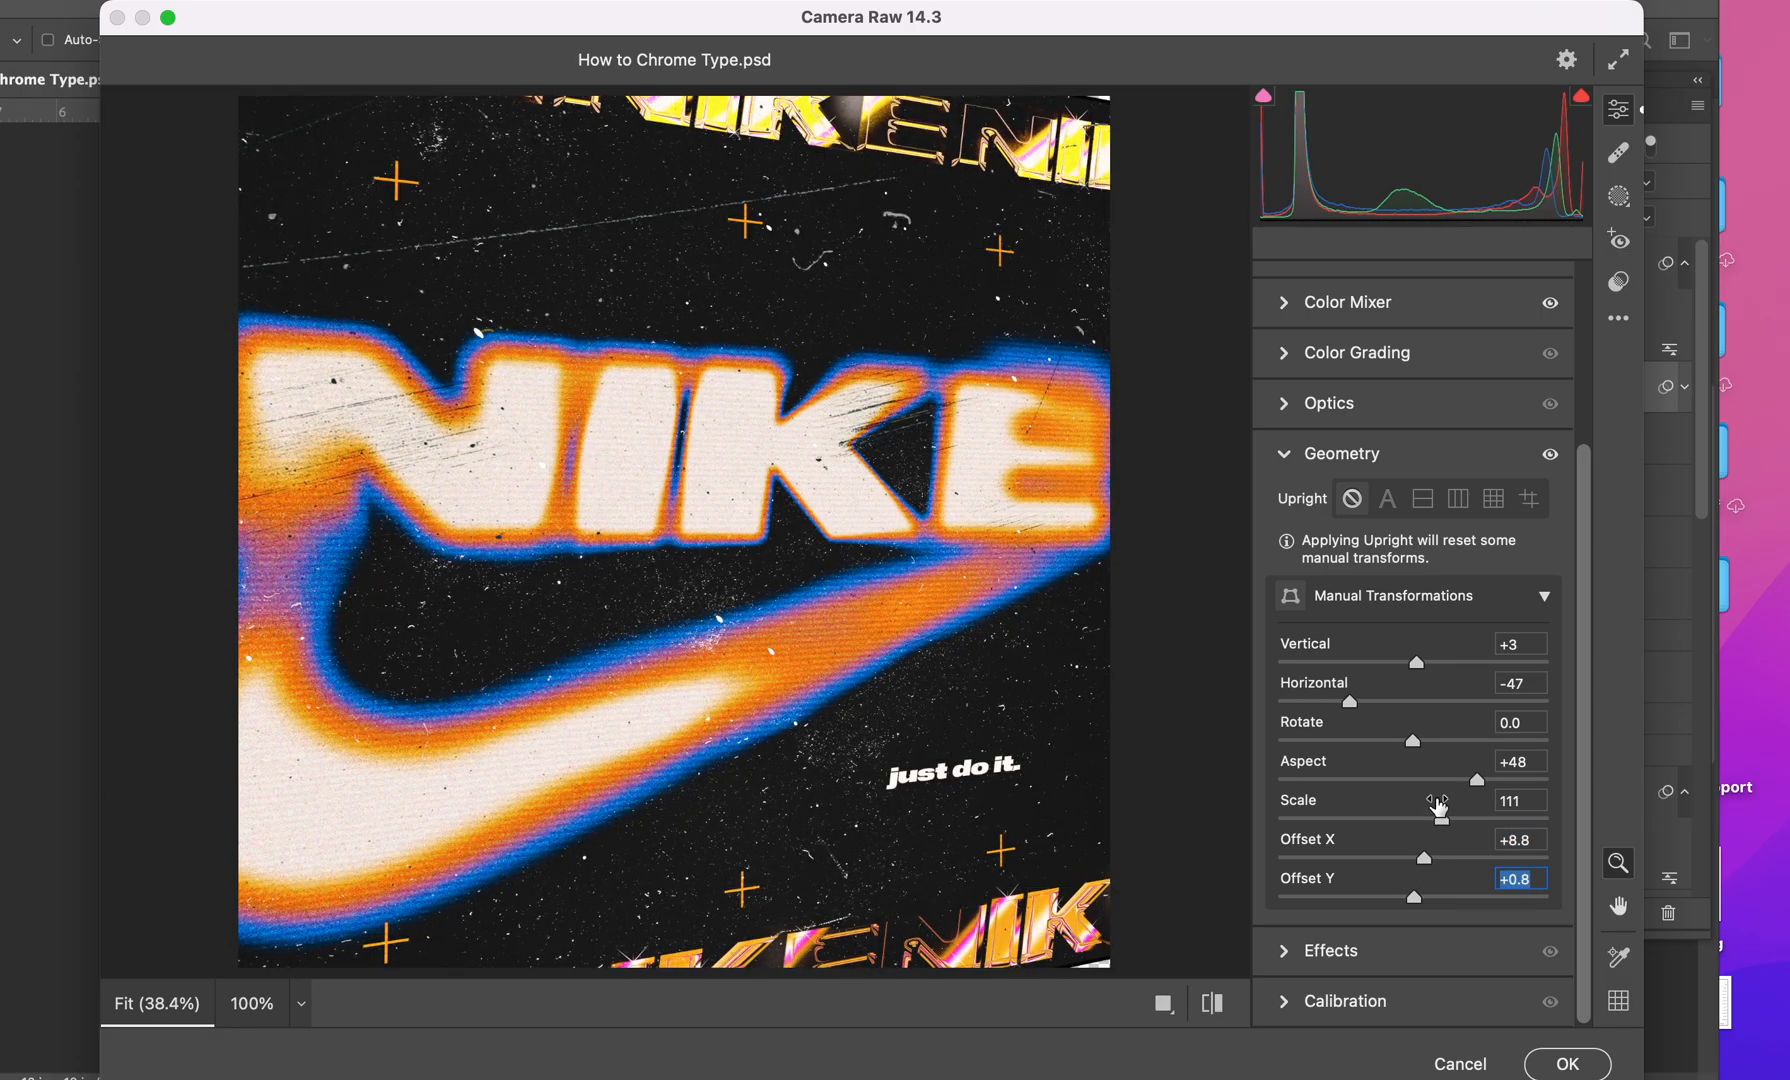
left_click_drag(1437, 804, 1447, 801)
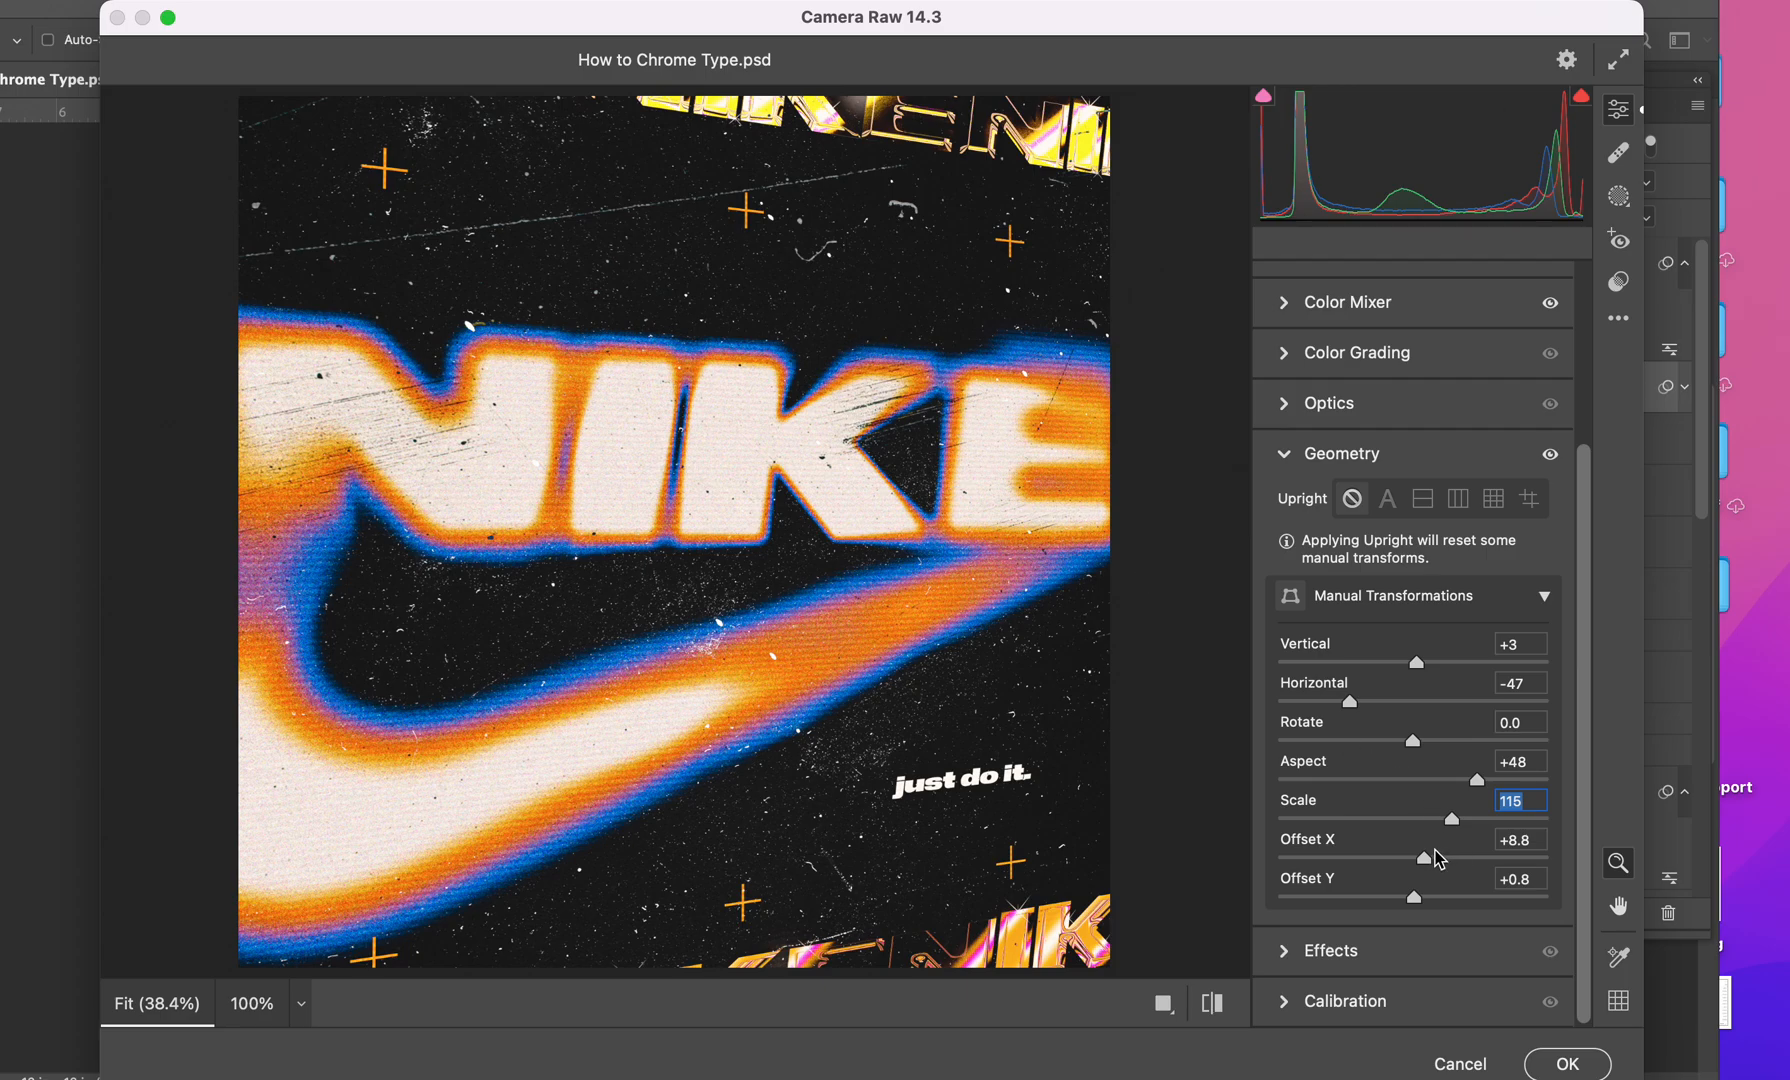
left_click(1436, 858)
left_click_drag(1436, 858, 1428, 858)
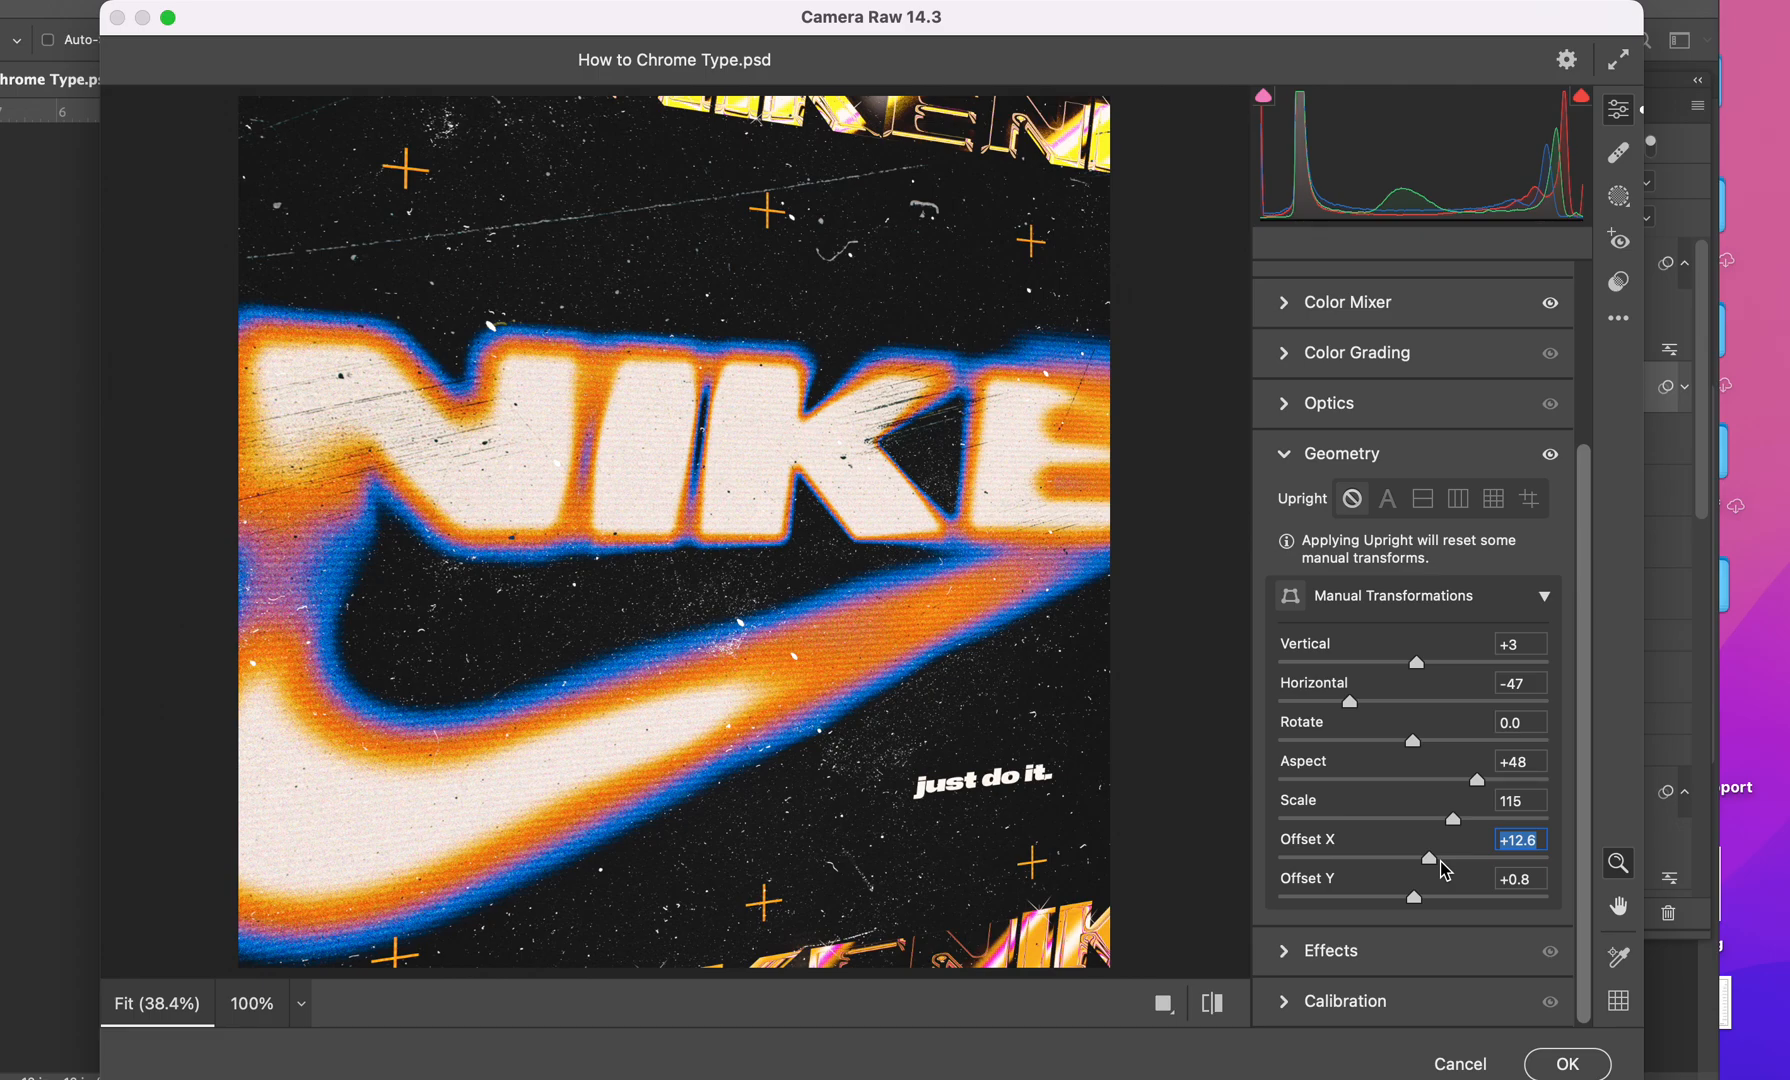
left_click(1352, 458, "alt")
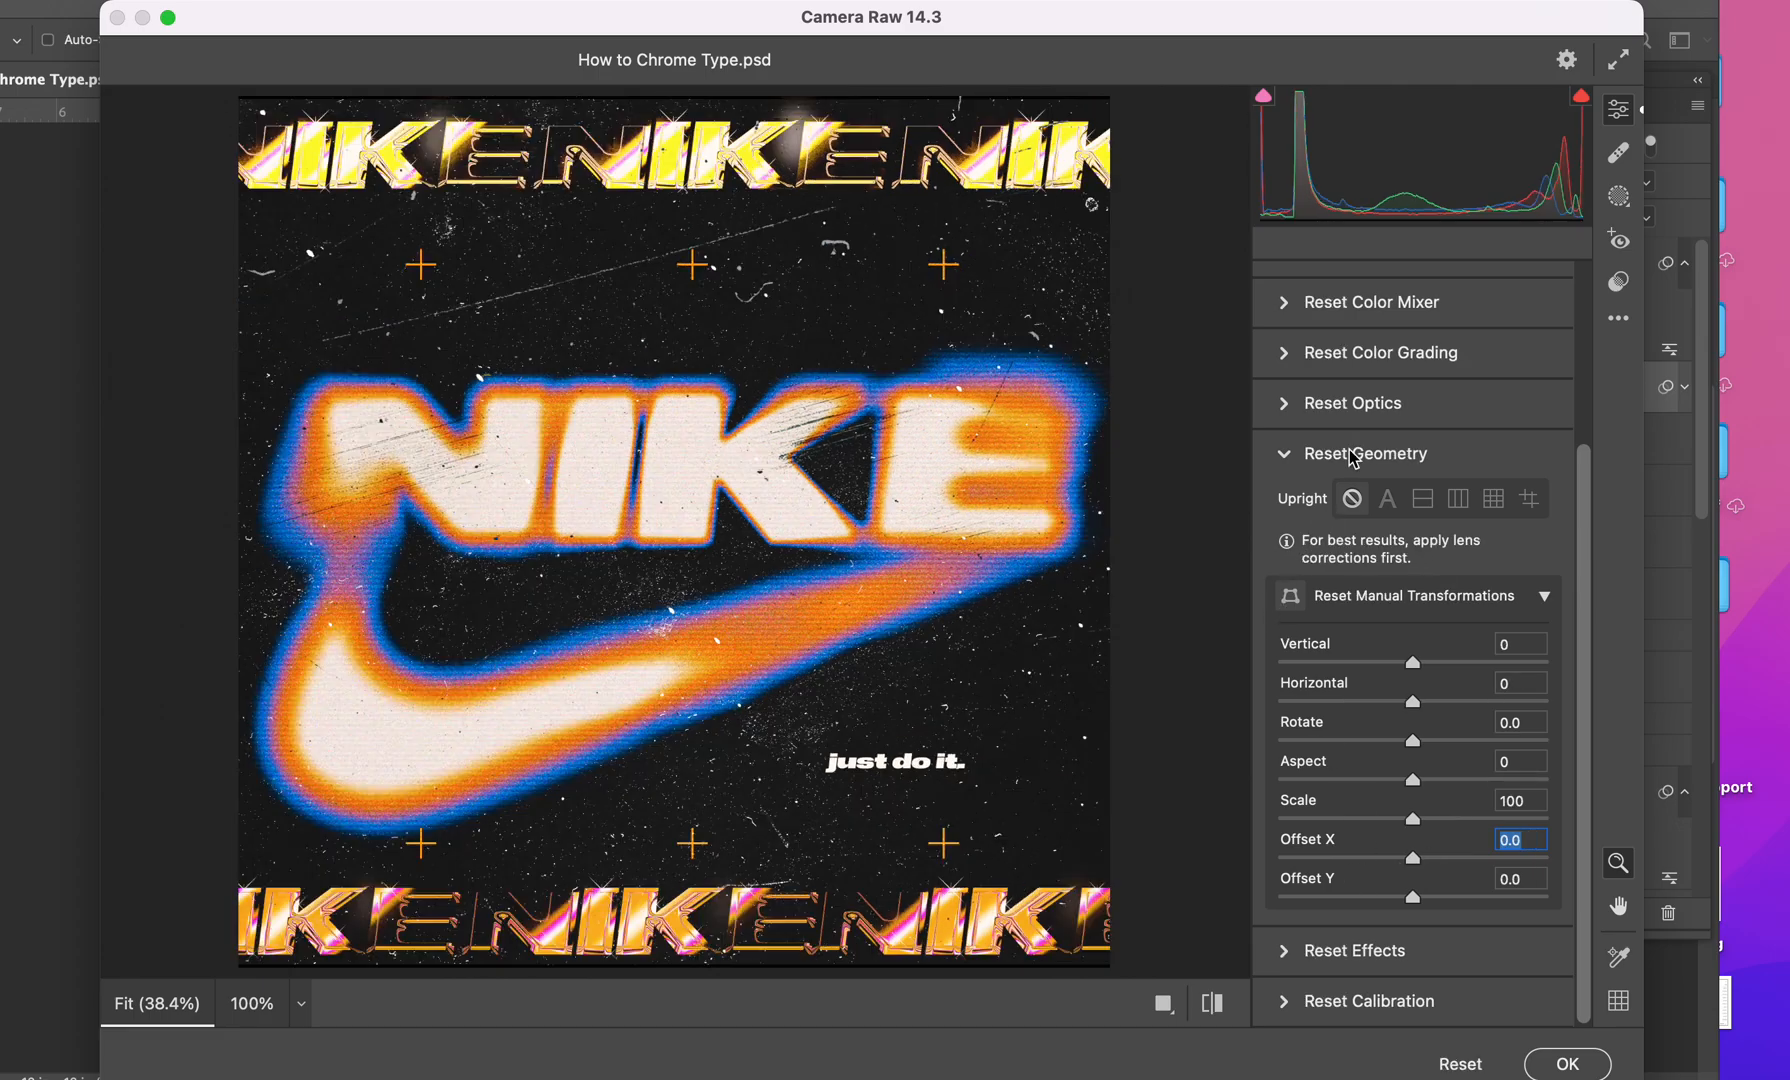
left_click(1289, 458)
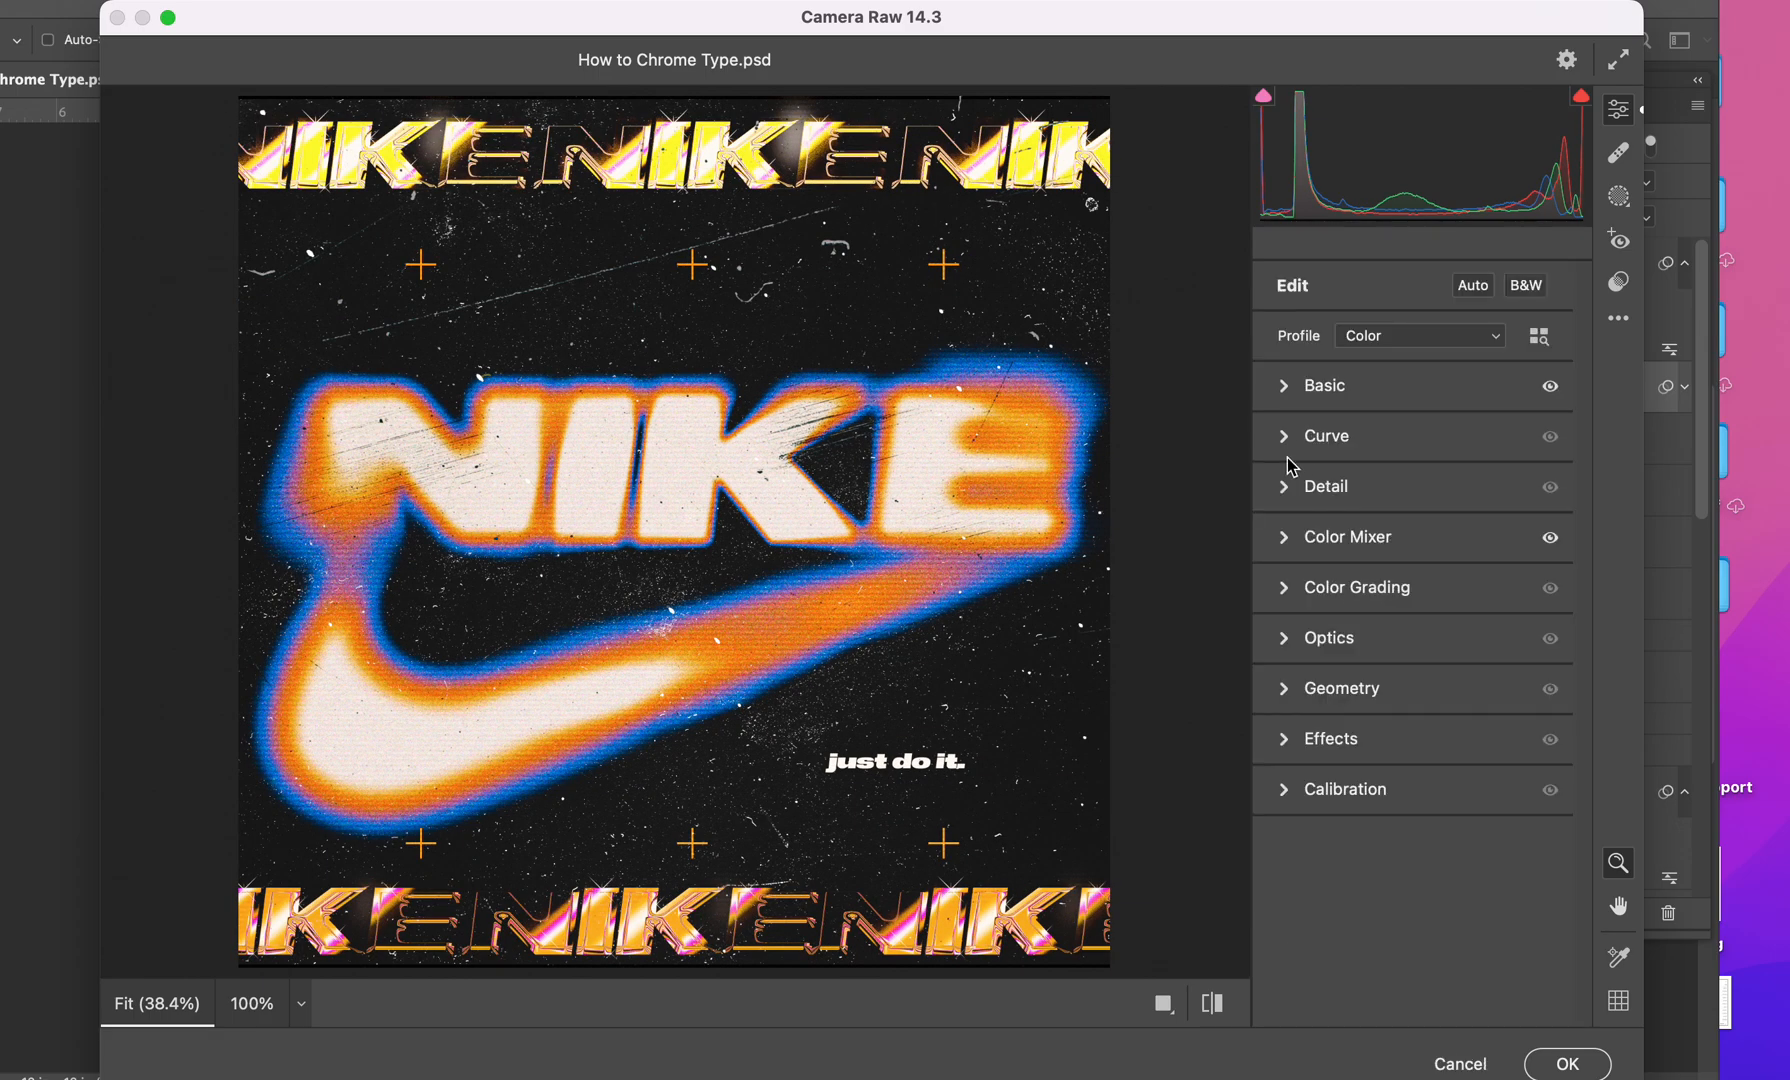
Step: Try the Grain effect, leave it at 0, and look over the Geometry settings again
left_click(1288, 741)
left_click_drag(1280, 800, 1219, 819)
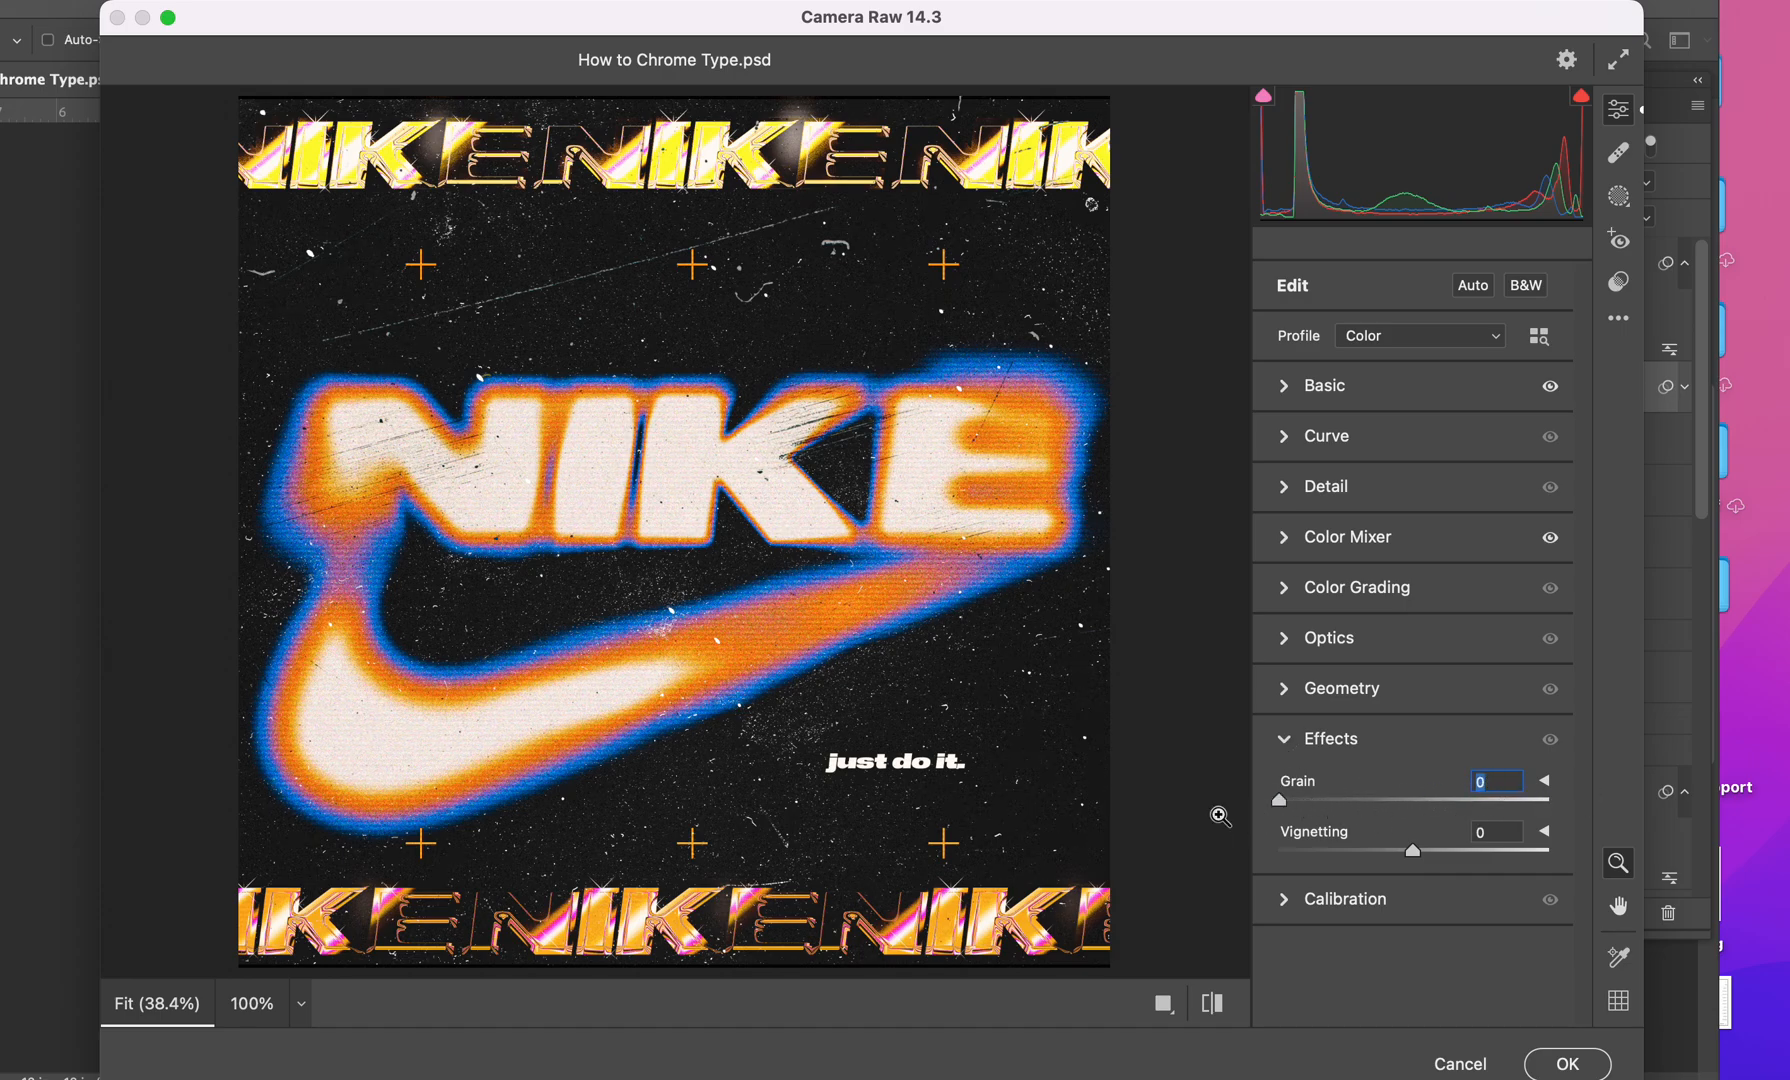
left_click(1288, 692)
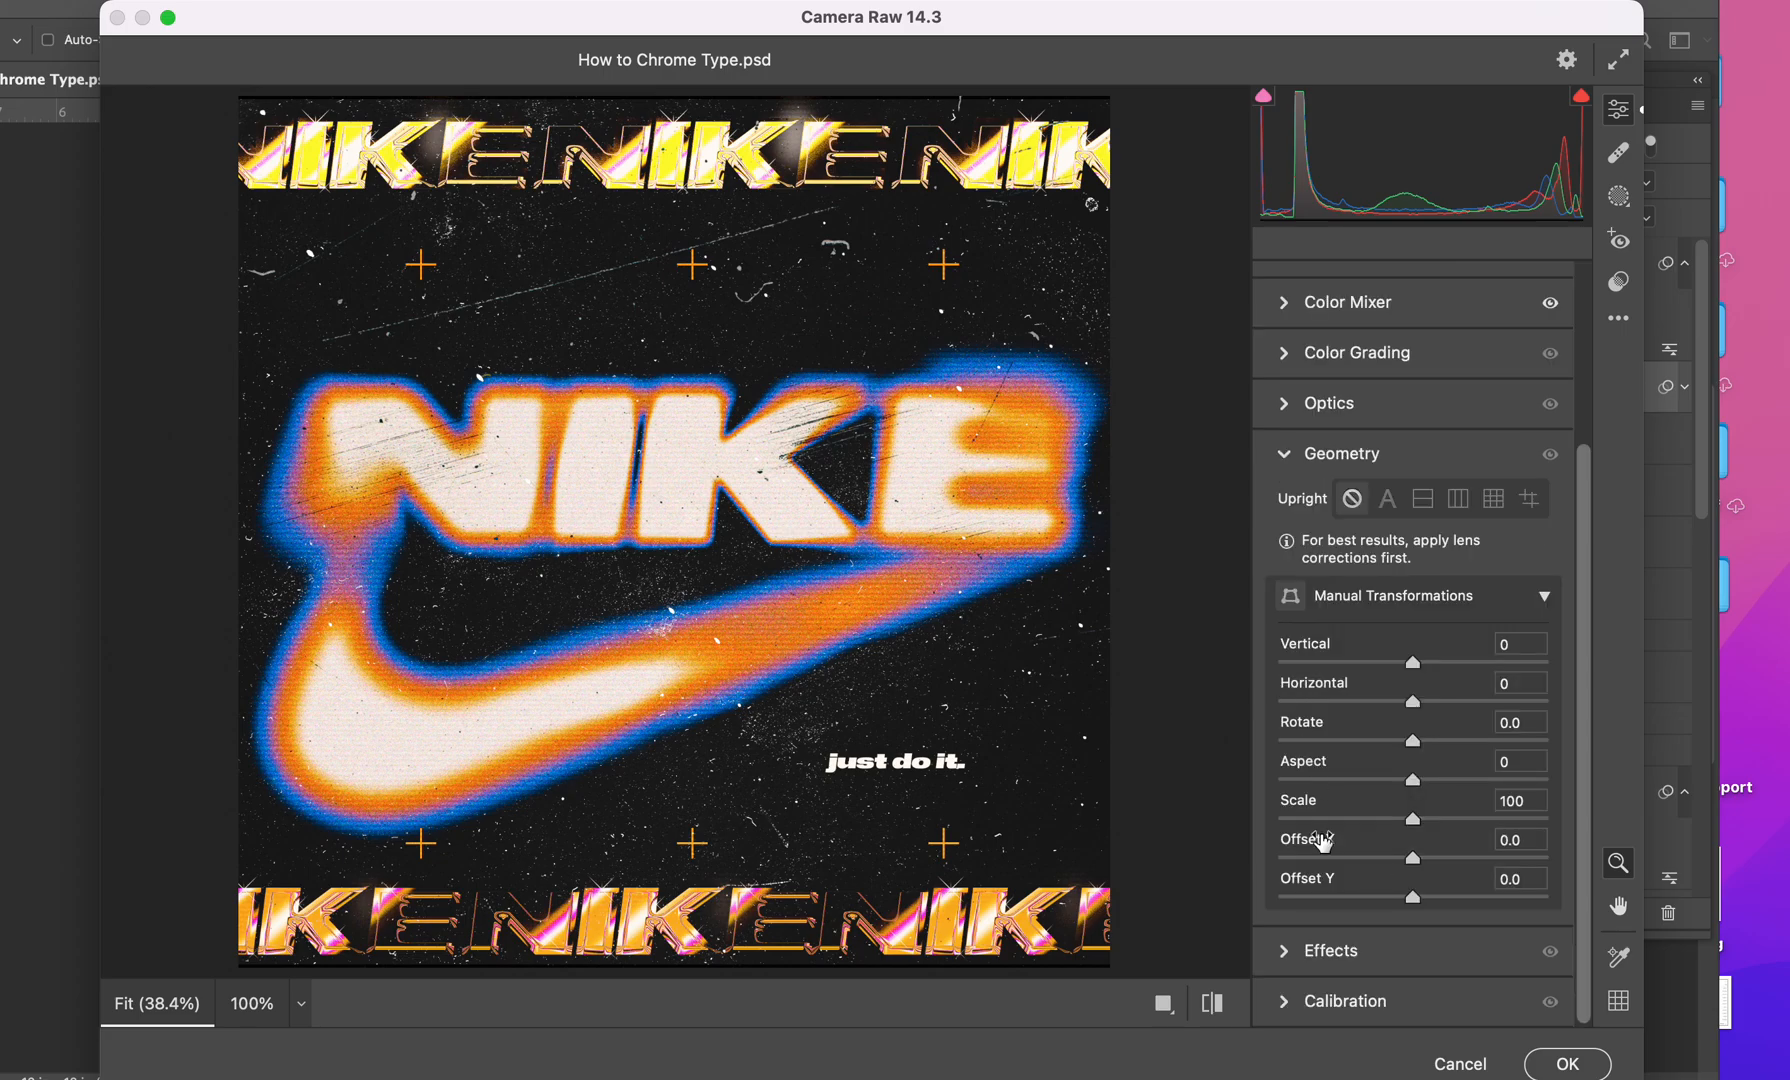
left_click(1285, 455)
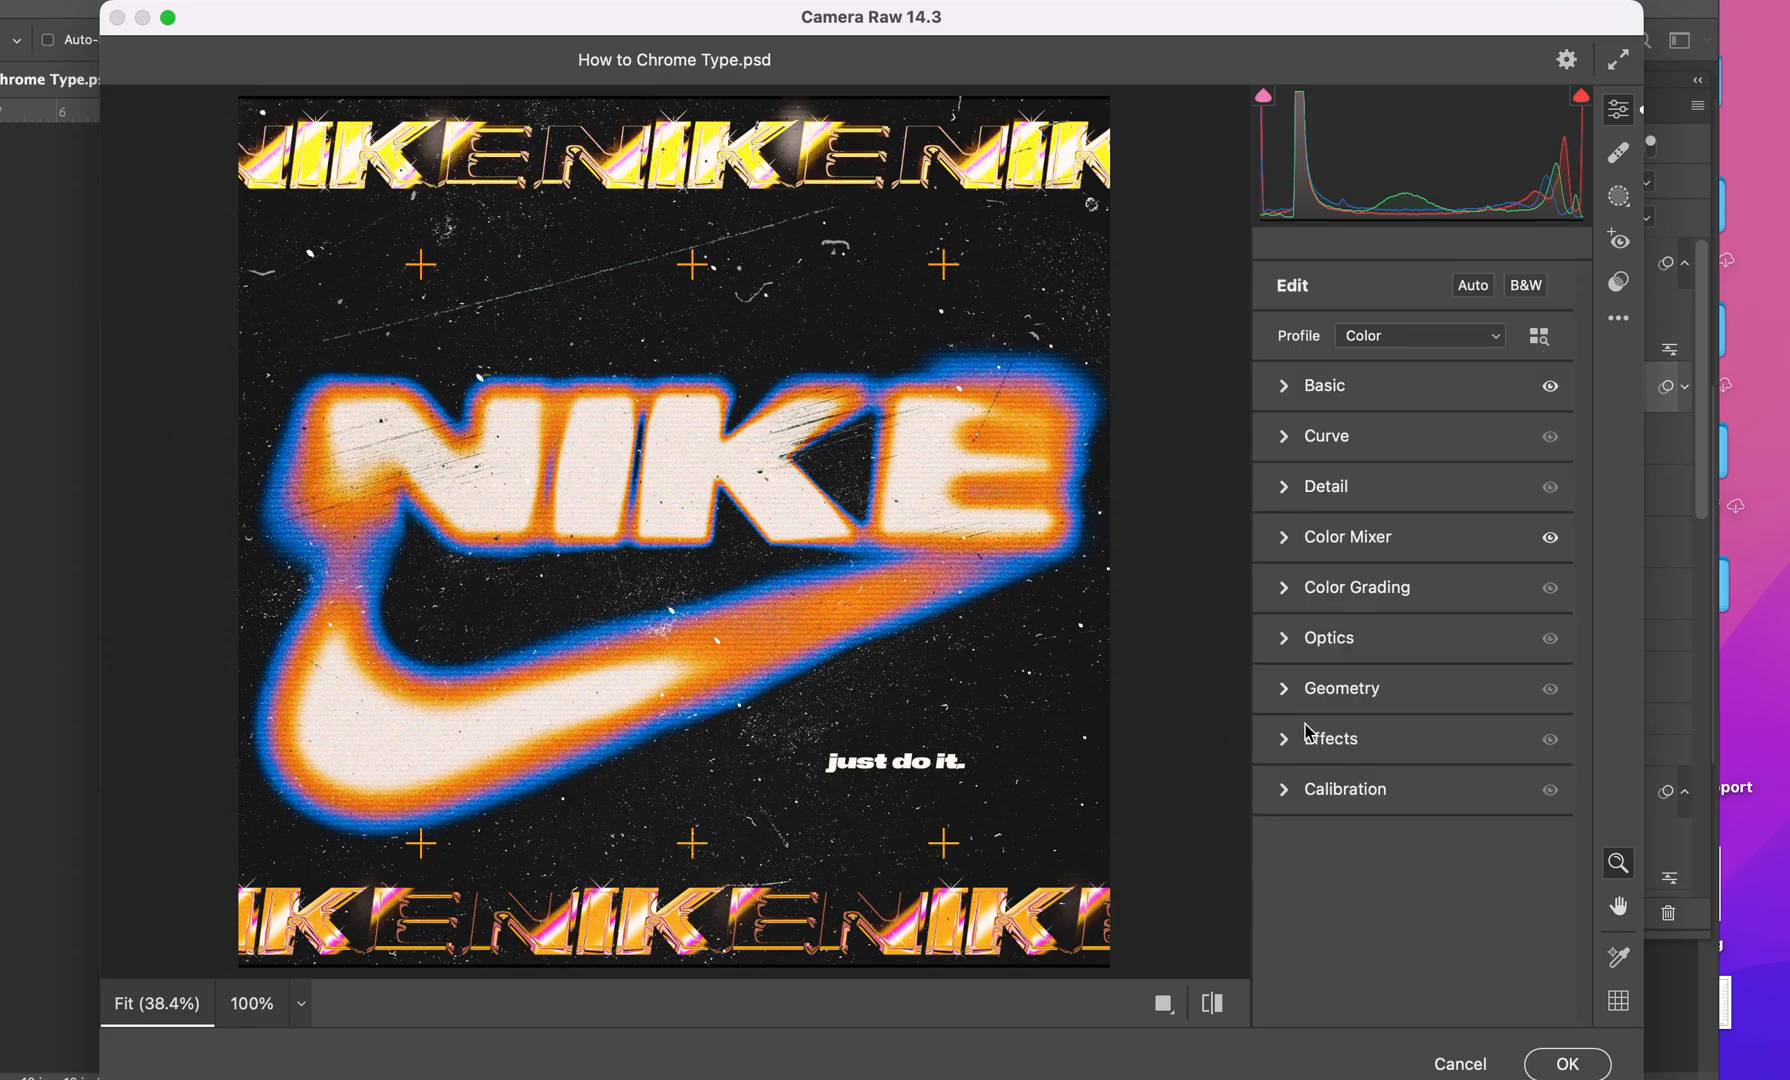
Step: Try Calibration with Shadows Tint -31, Green Primary Hue -80 and Blue Primary Hue +7, and reset the Calibration settings
left_click(1289, 799)
left_click_drag(1414, 642, 1372, 648)
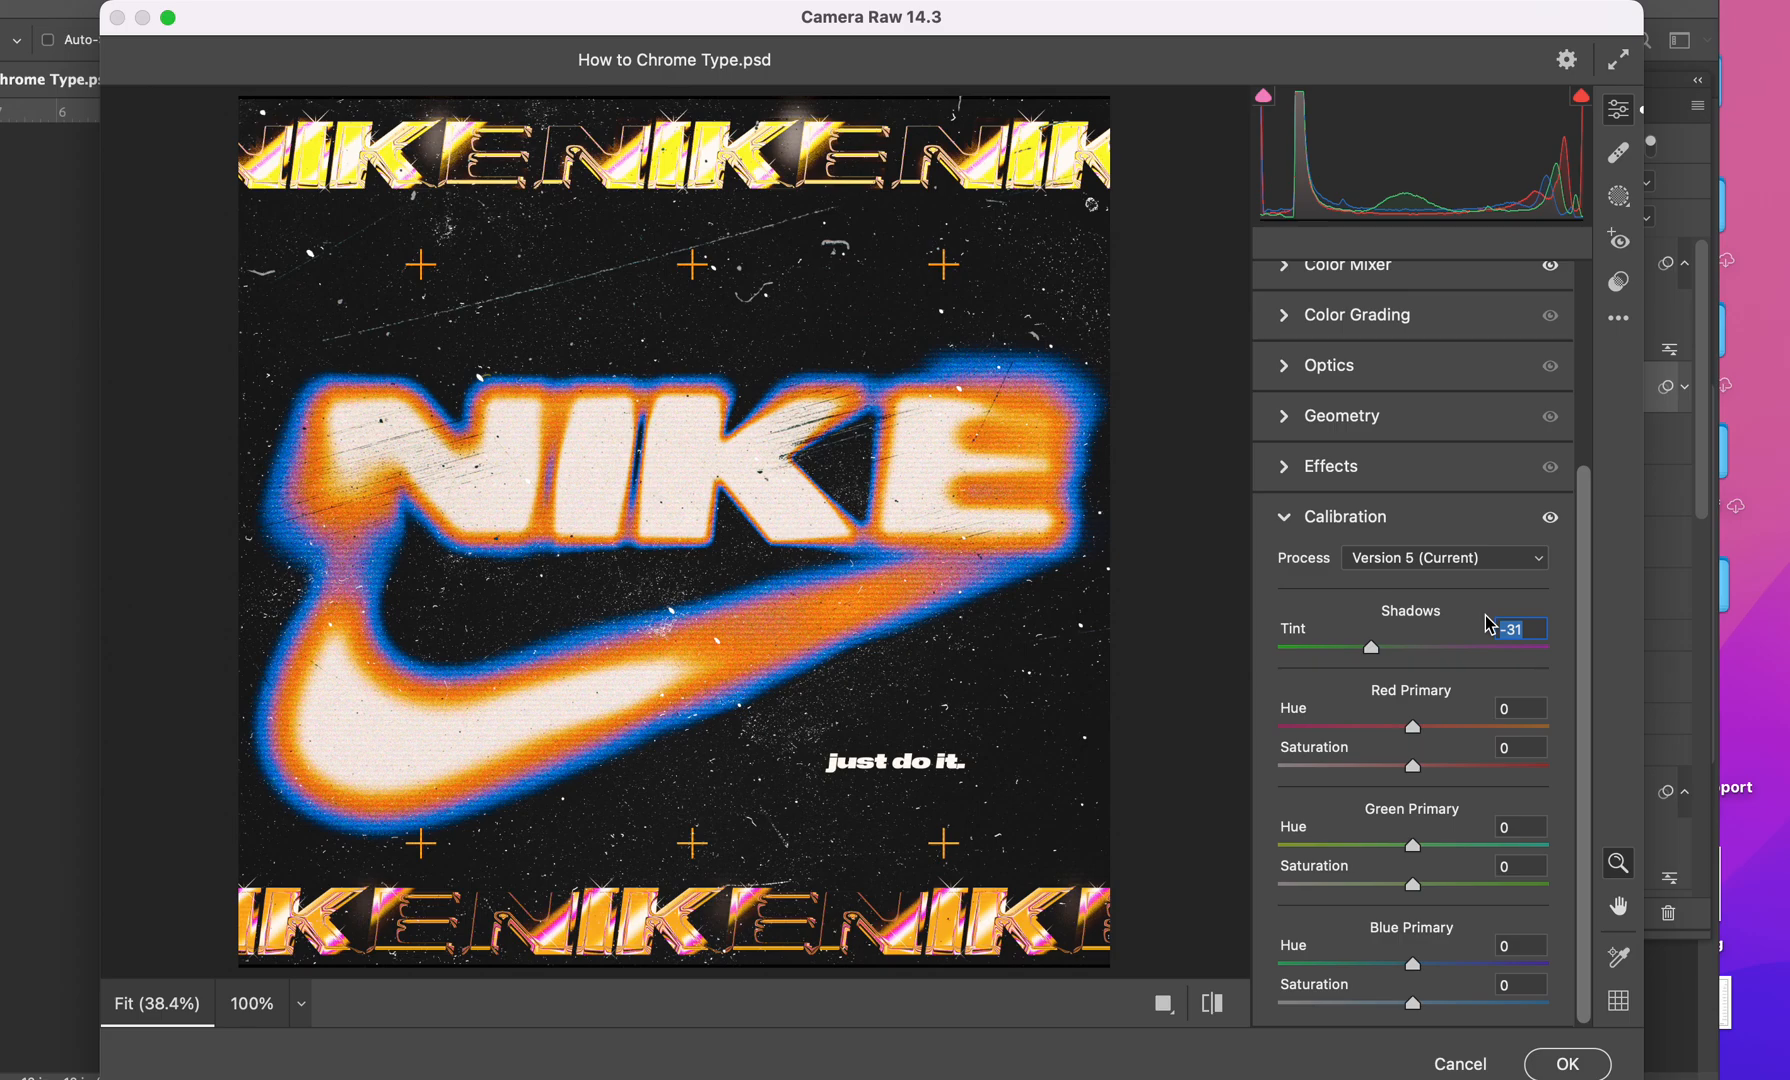
type("0")
left_click_drag(1508, 828, 1398, 845)
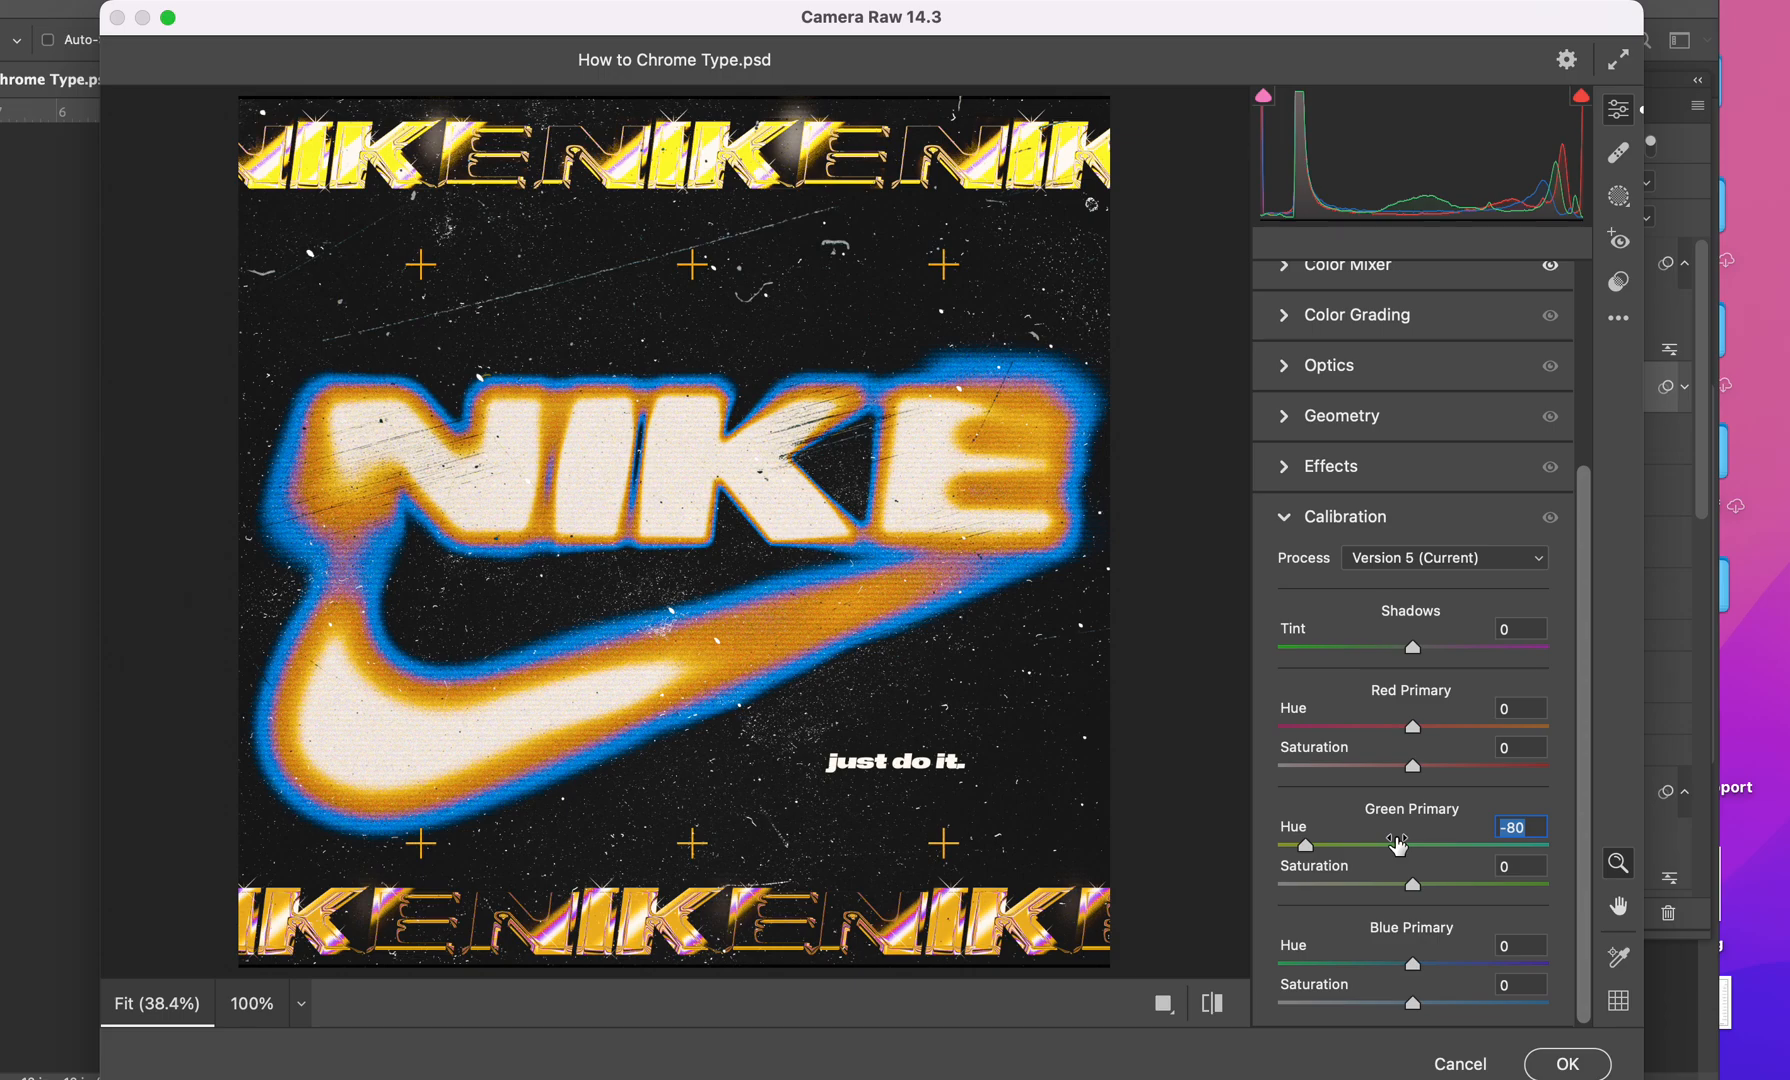
double_click(1394, 845)
mouse_move(1412, 963)
left_mouse_down()
mouse_move(1190, 968)
mouse_move(1545, 952)
mouse_move(1279, 960)
mouse_move(1419, 960)
left_mouse_up()
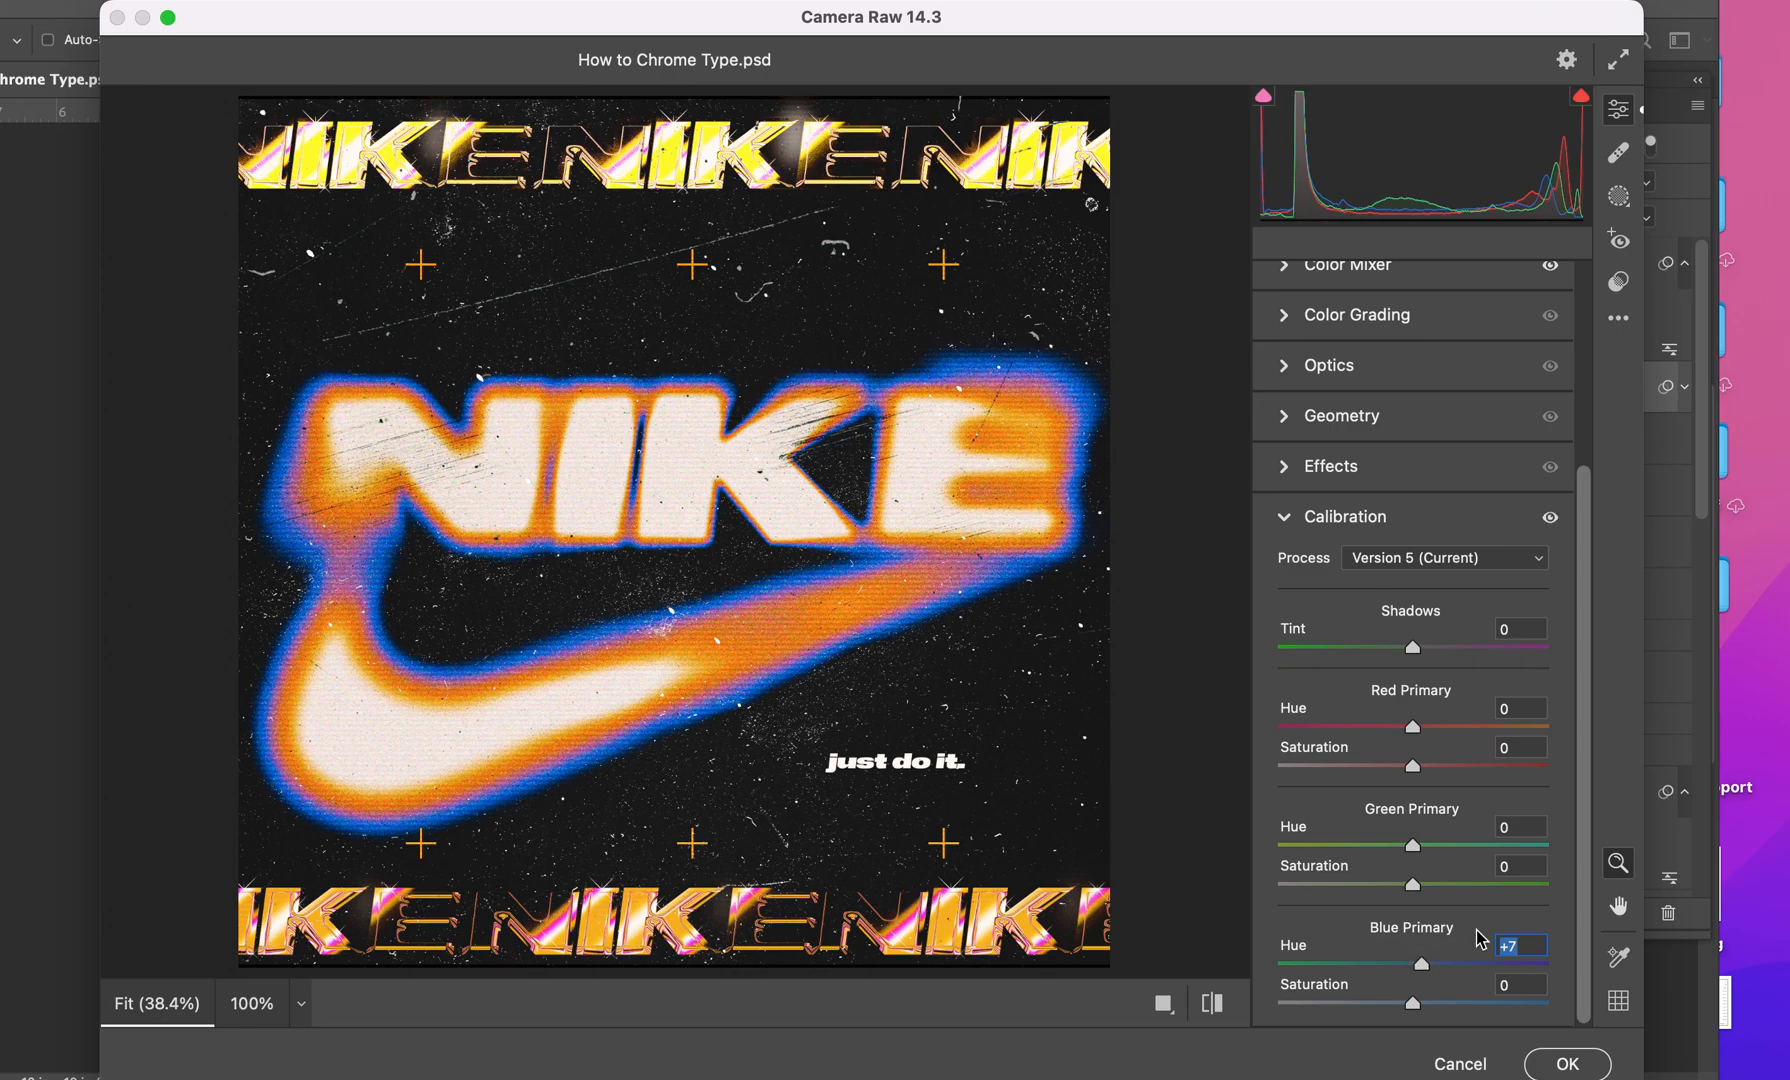
left_click(1383, 518, "alt")
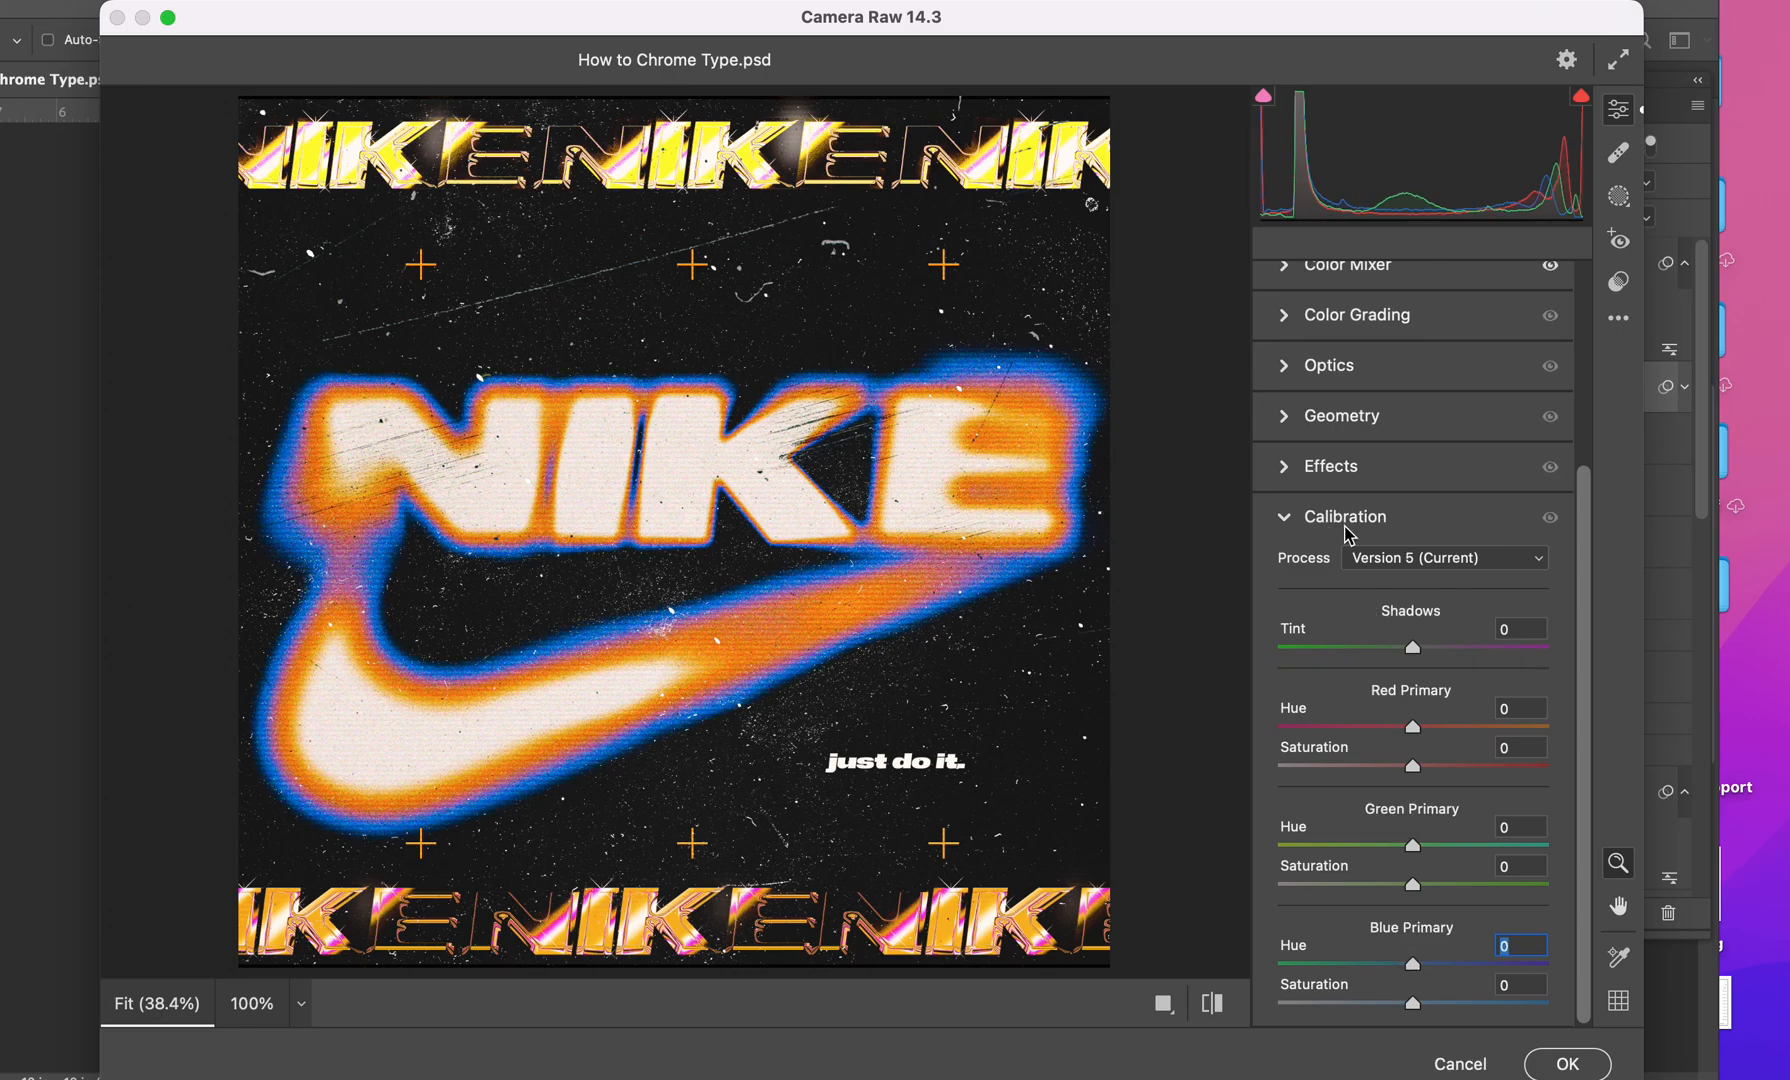
left_click(1285, 520)
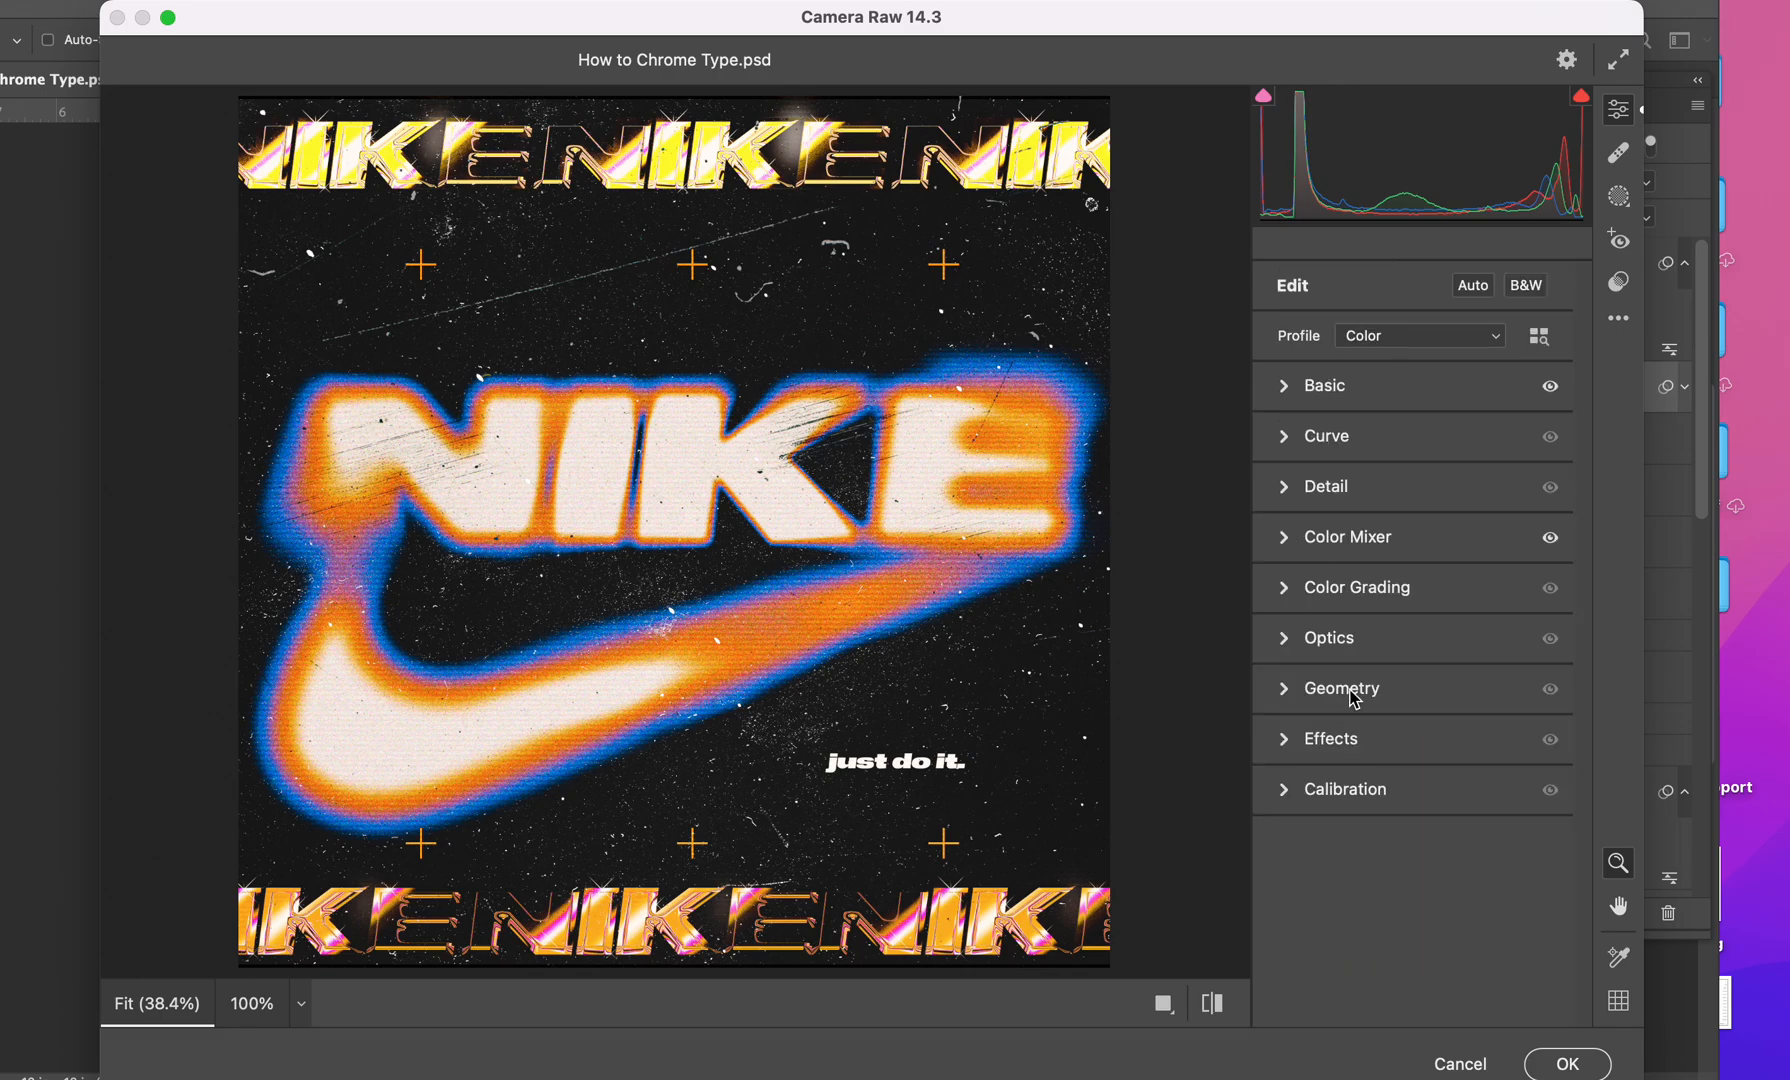
Step: Apply the Camera Raw filter and compare the poster with the Final Cameera Raw Edit layer hidden and shown, leaving it shown
left_click(1567, 1063)
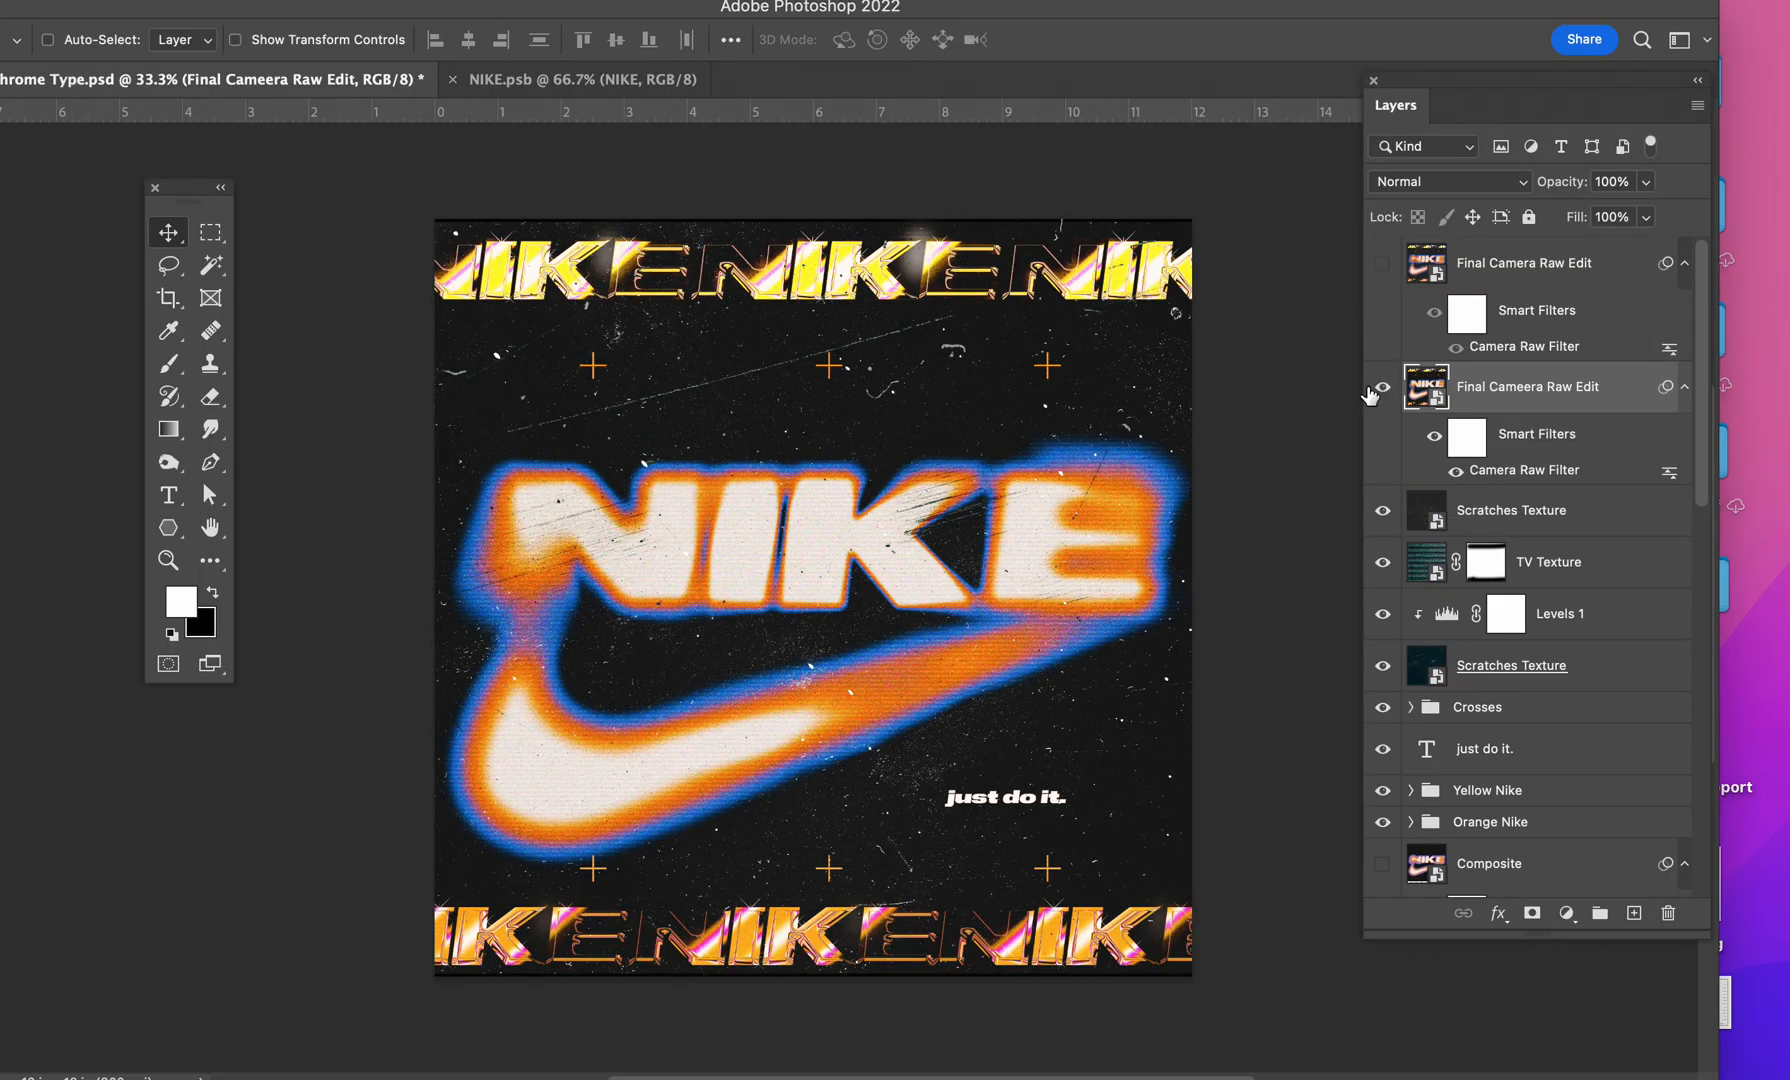
left_click(1383, 387)
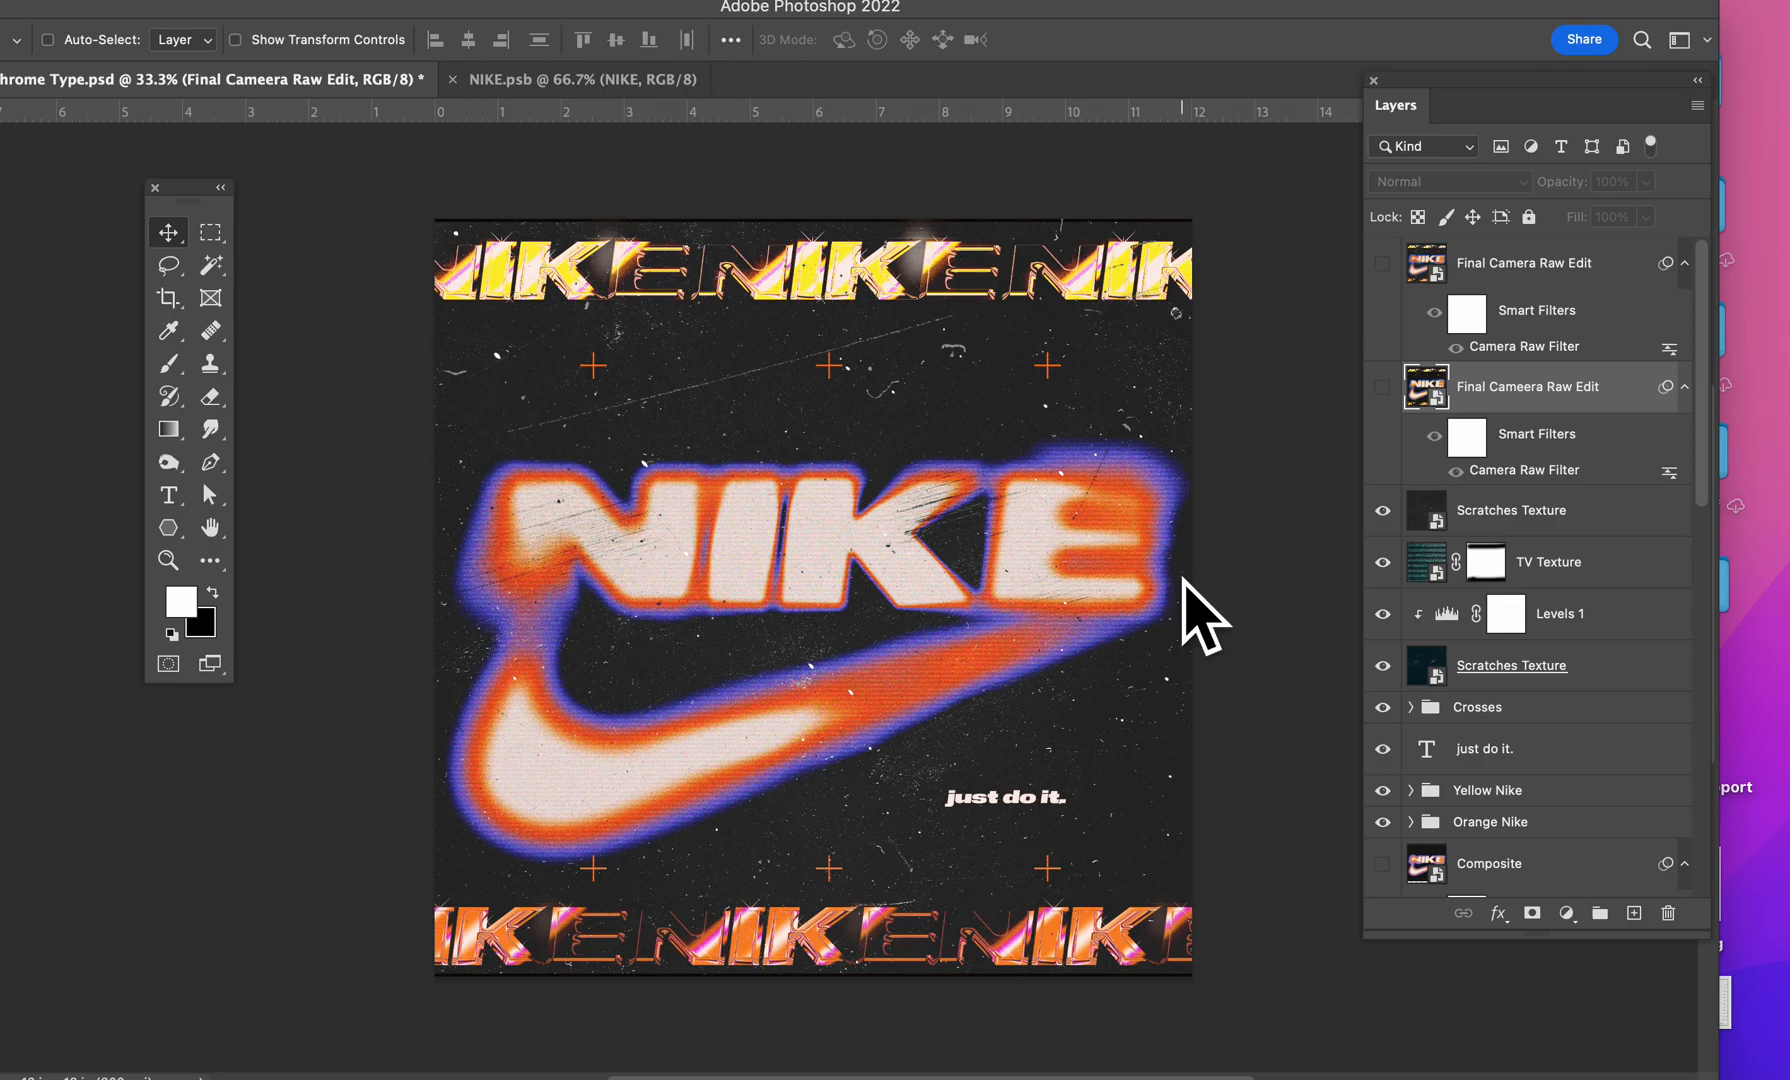
left_click(1383, 387)
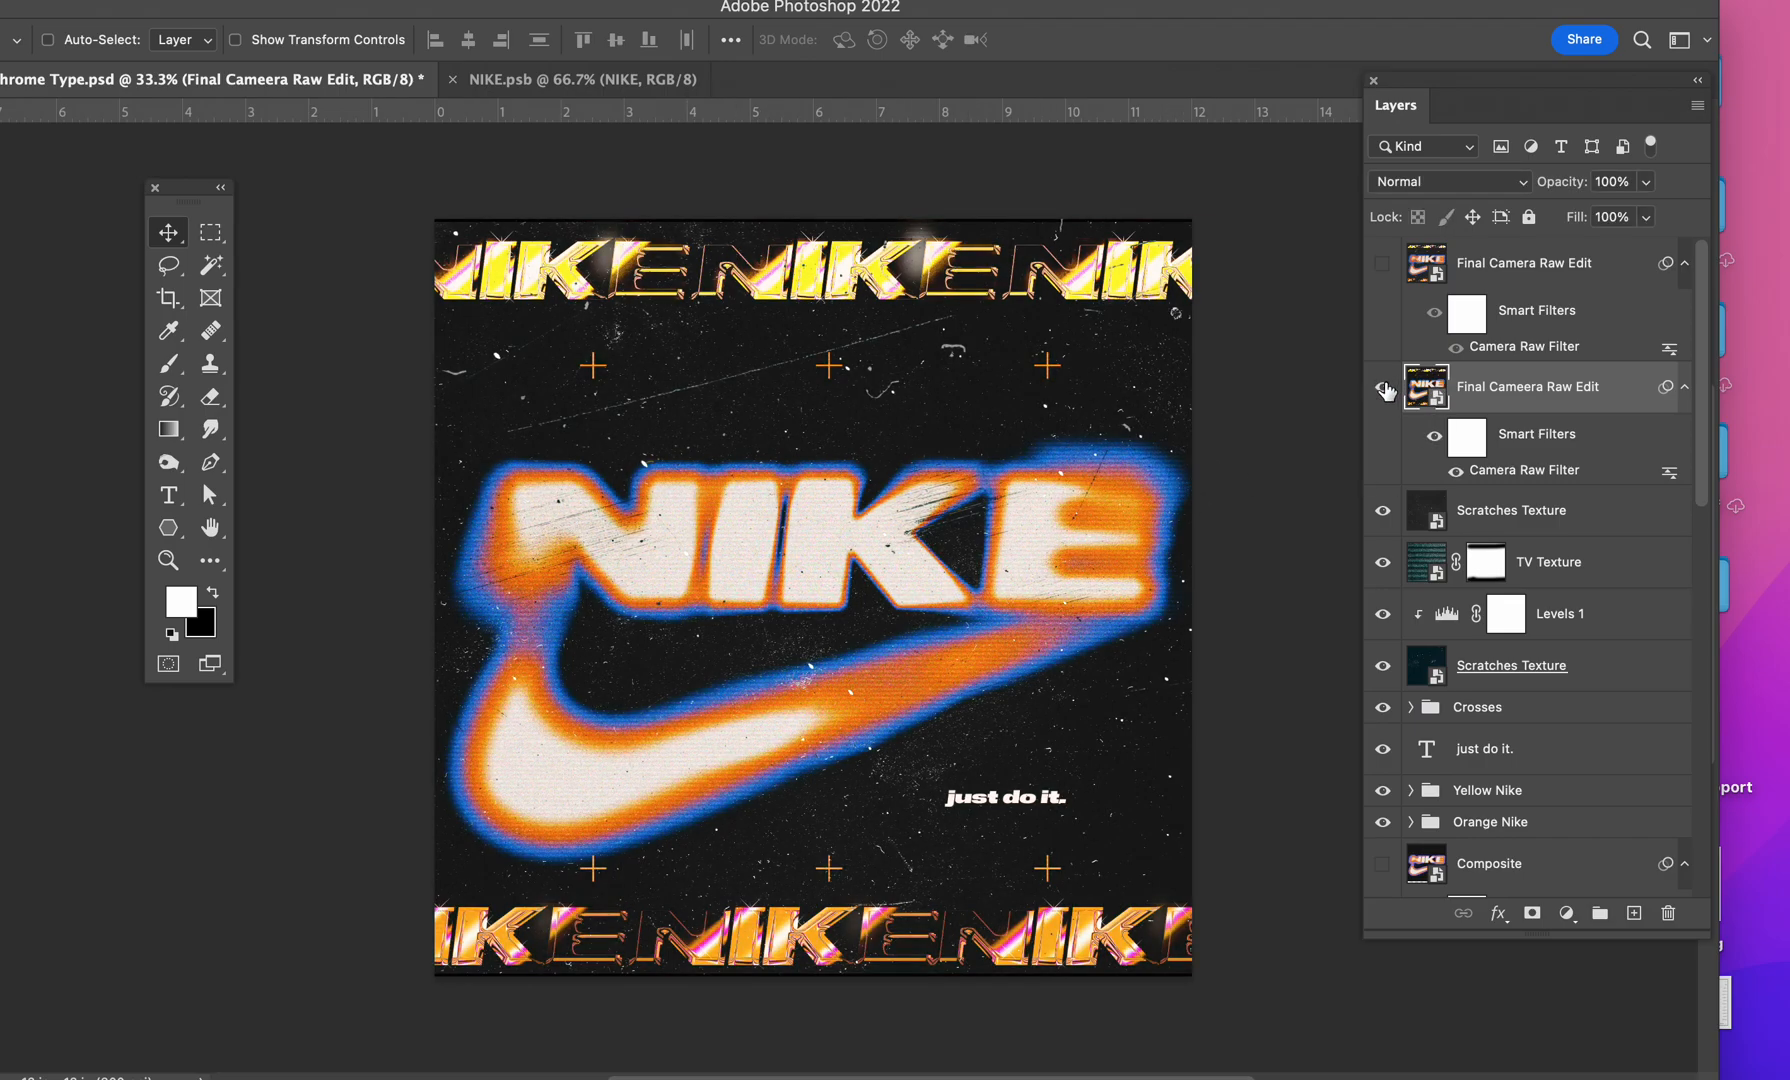
left_click(1383, 387)
left_click(1383, 387)
left_click(1383, 388)
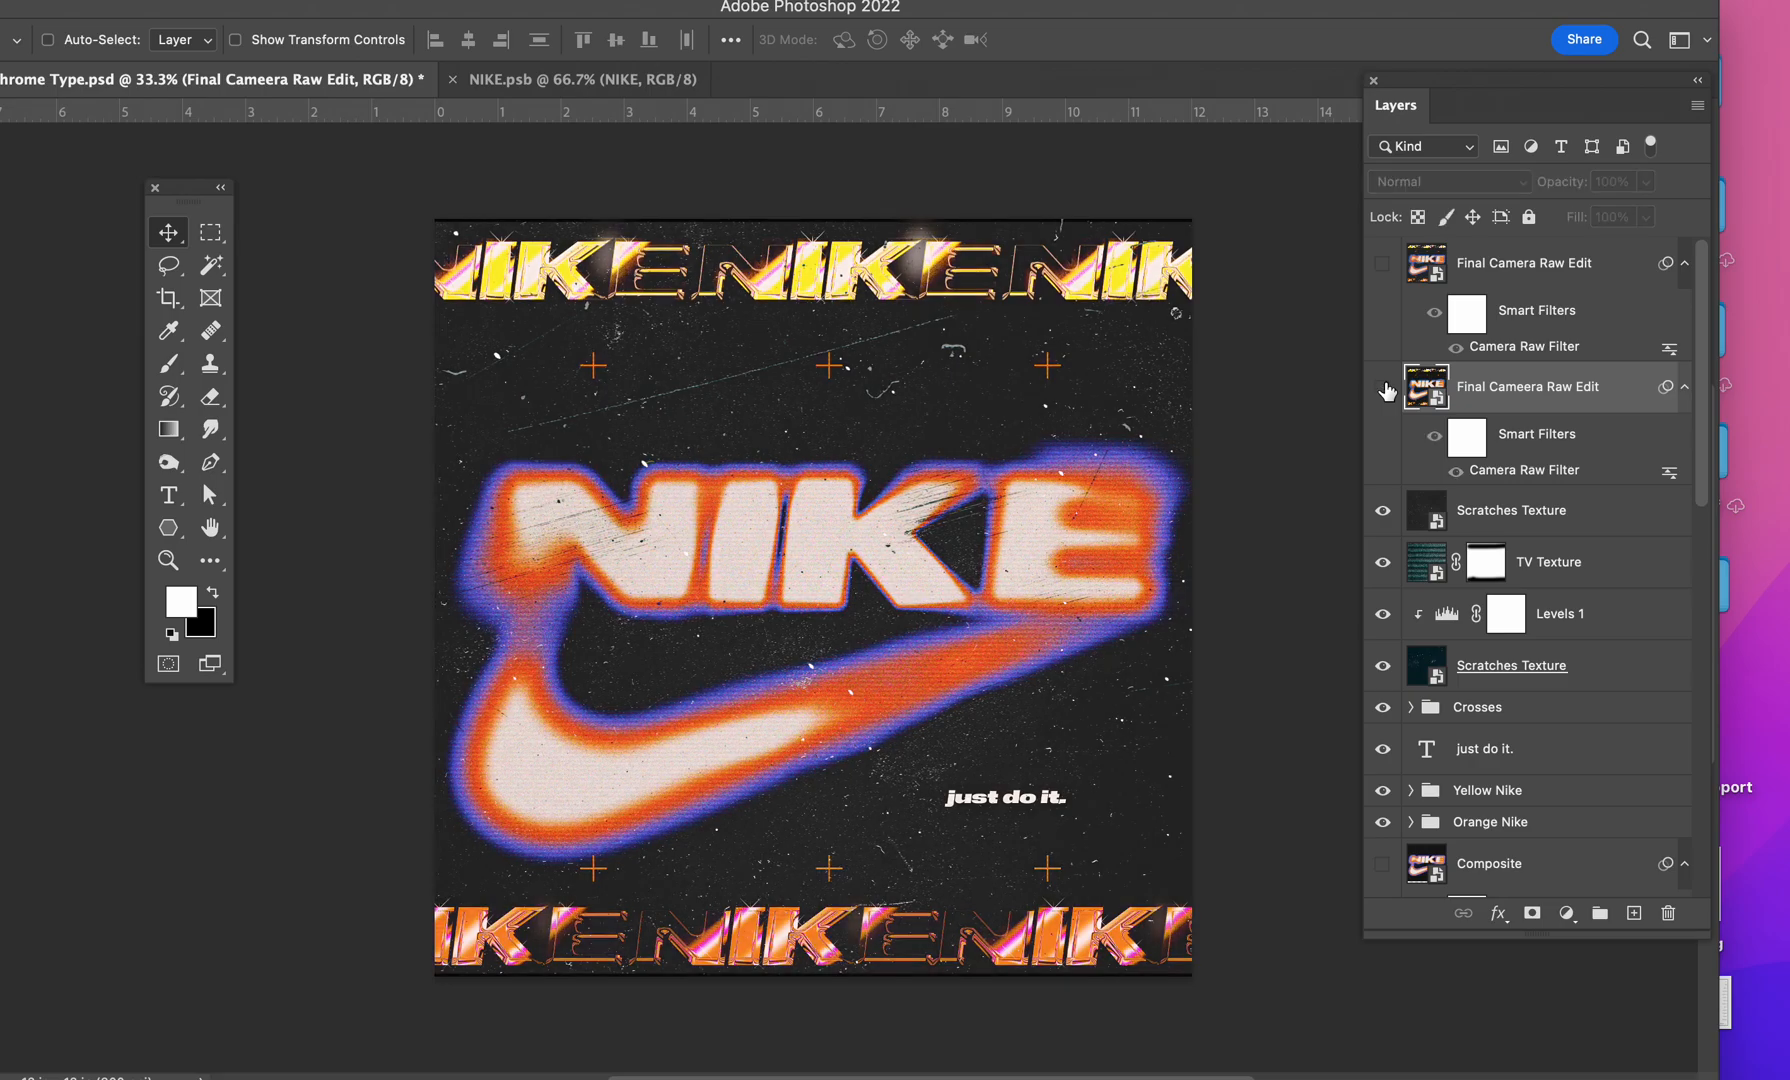
left_click(1383, 388)
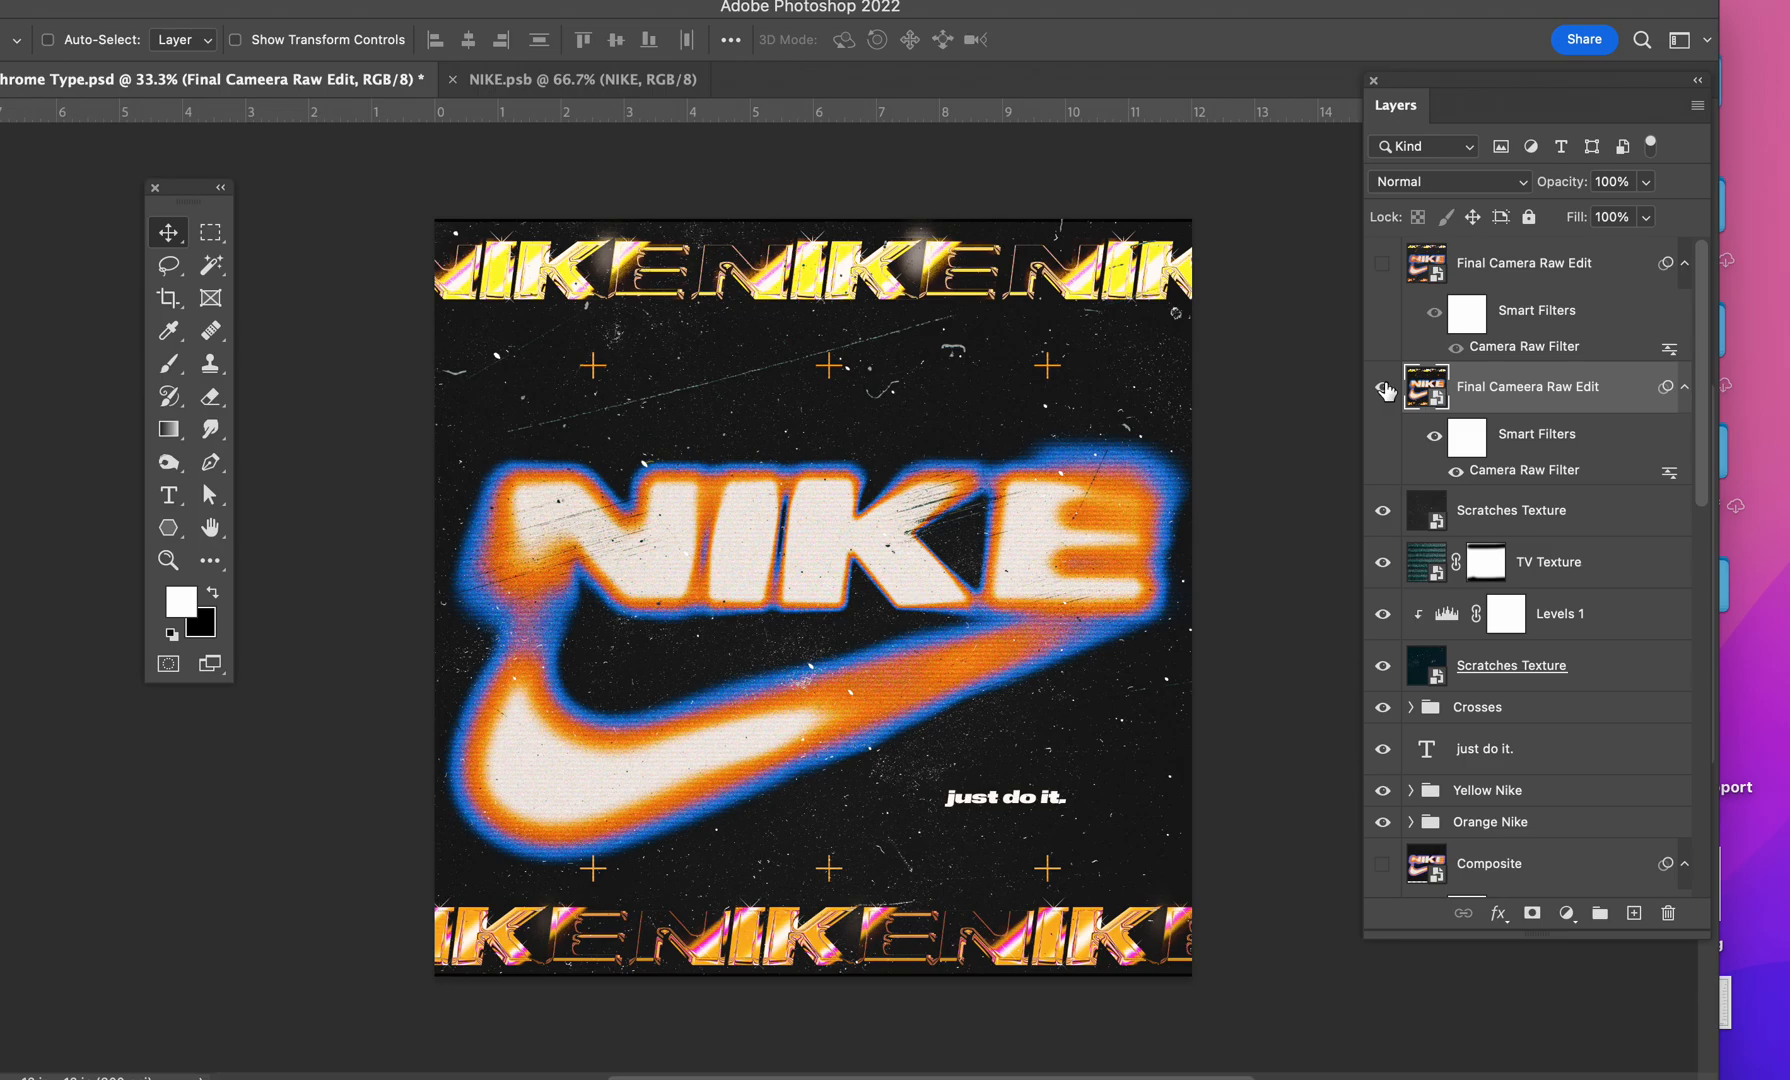